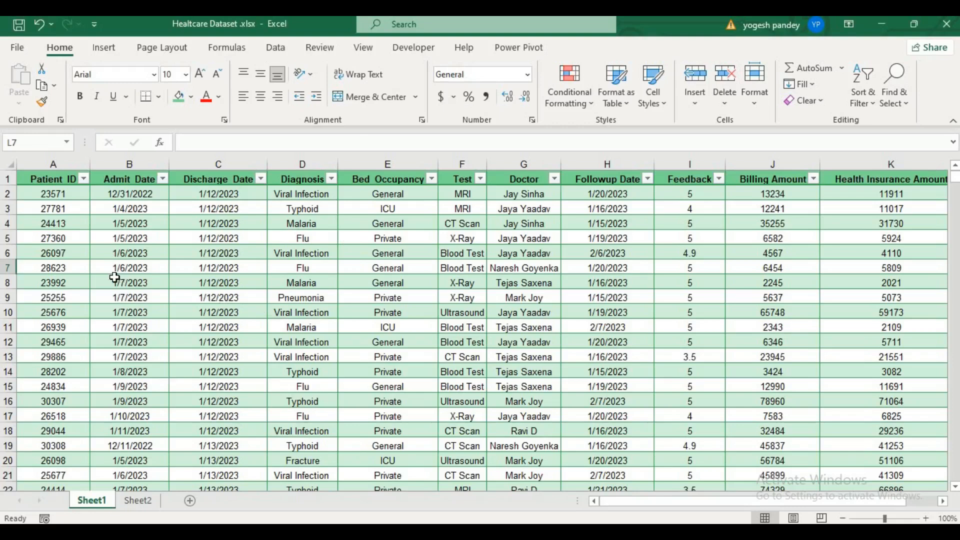
Step: Examine the distinct filter values of the Patient_ID, Diagnosis and Bed_Occupancy columns on Sheet1, leaving the table unfiltered
{"action": "left_click", "coordinate": [83, 180]}
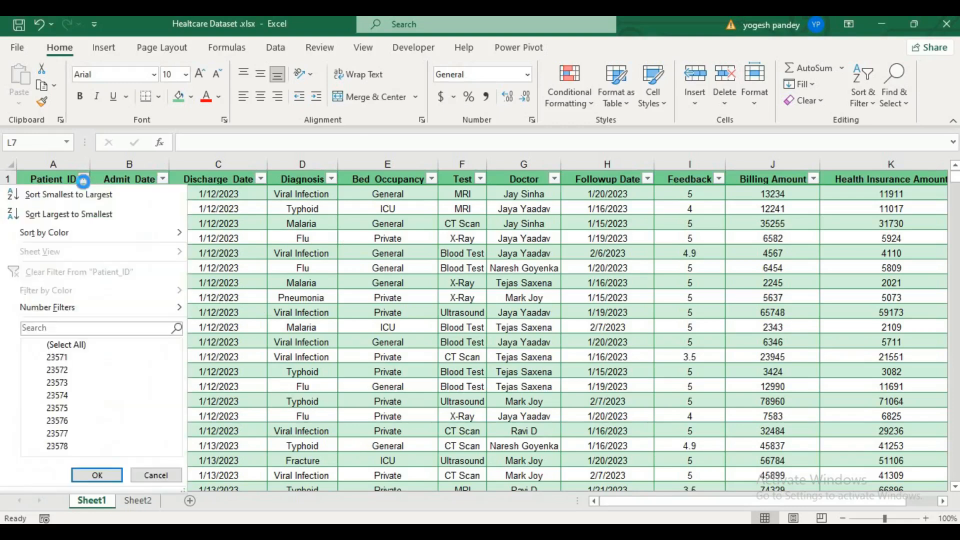
{"action": "scroll", "coordinate": [87, 388], "scroll_direction": "down", "scroll_amount": 10}
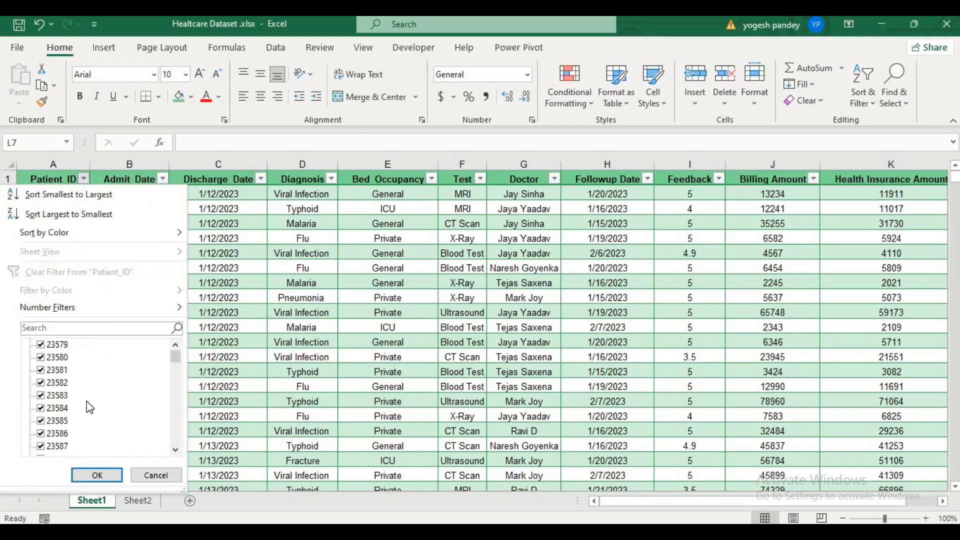
{"action": "scroll", "coordinate": [90, 410], "scroll_direction": "down", "scroll_amount": 1}
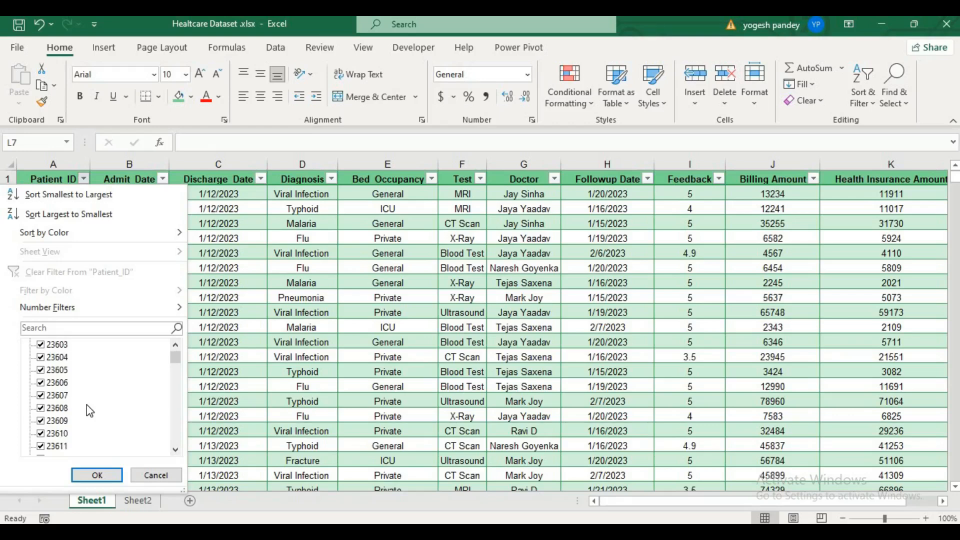
{"action": "scroll", "coordinate": [90, 412], "scroll_direction": "up", "scroll_amount": 1}
{"action": "left_click", "coordinate": [154, 475]}
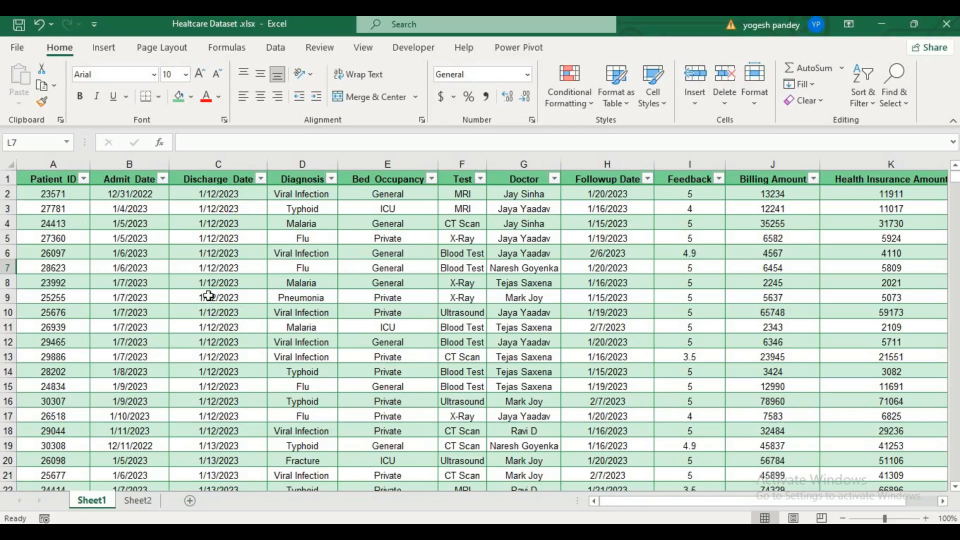
{"action": "left_click", "coordinate": [331, 179]}
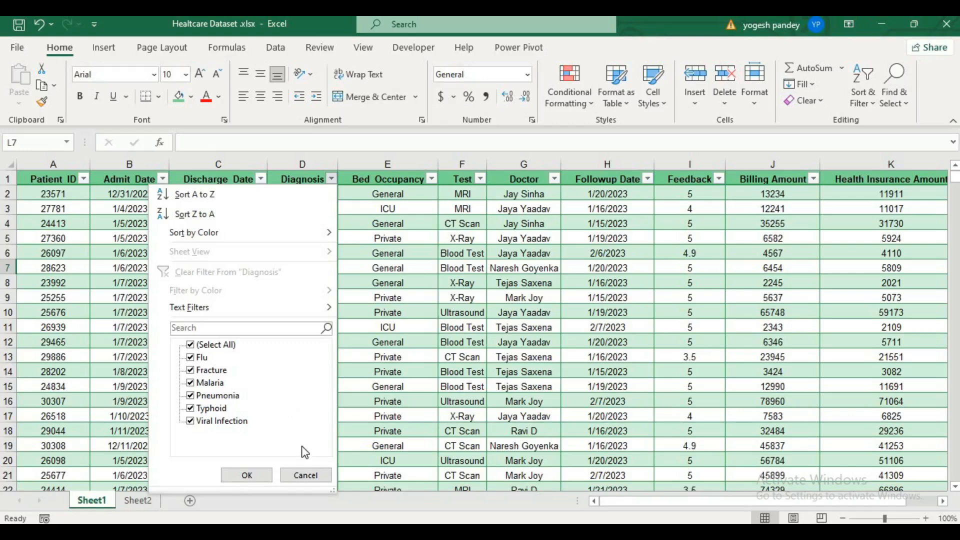
{"action": "left_click", "coordinate": [306, 475]}
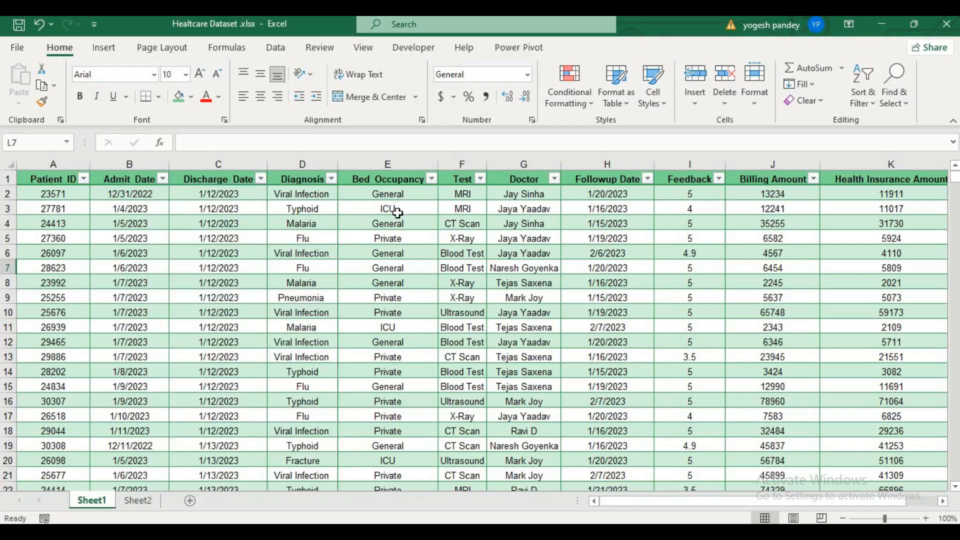
{"action": "left_click", "coordinate": [433, 180]}
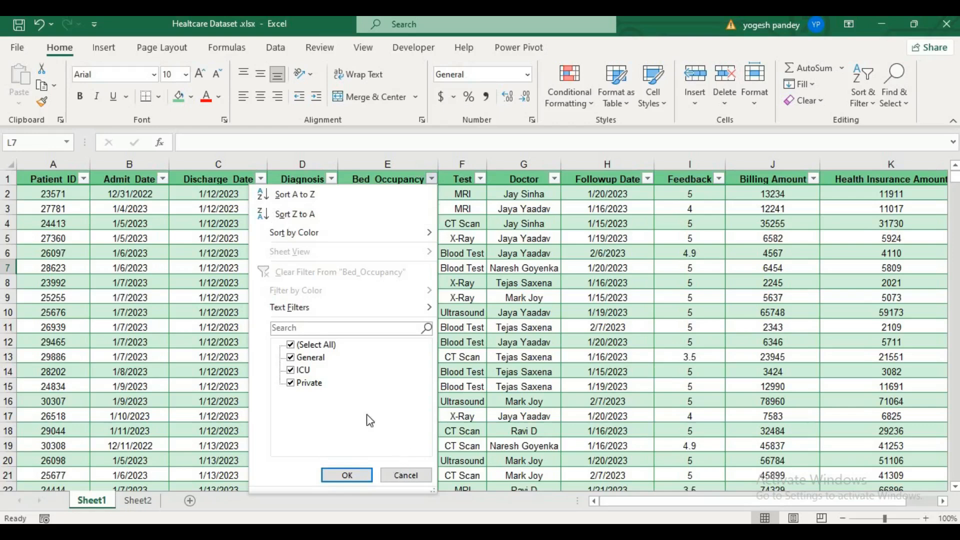
{"action": "left_click", "coordinate": [413, 474]}
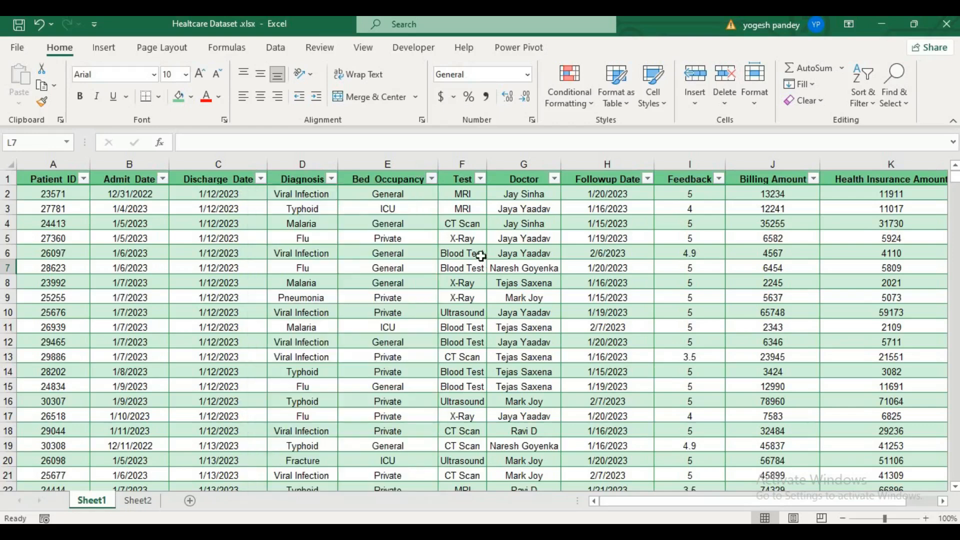
Step: Examine the filter values of the Test and Doctor columns and review the columns from Followup Date to Health Insurance Amount
{"action": "left_click", "coordinate": [478, 174]}
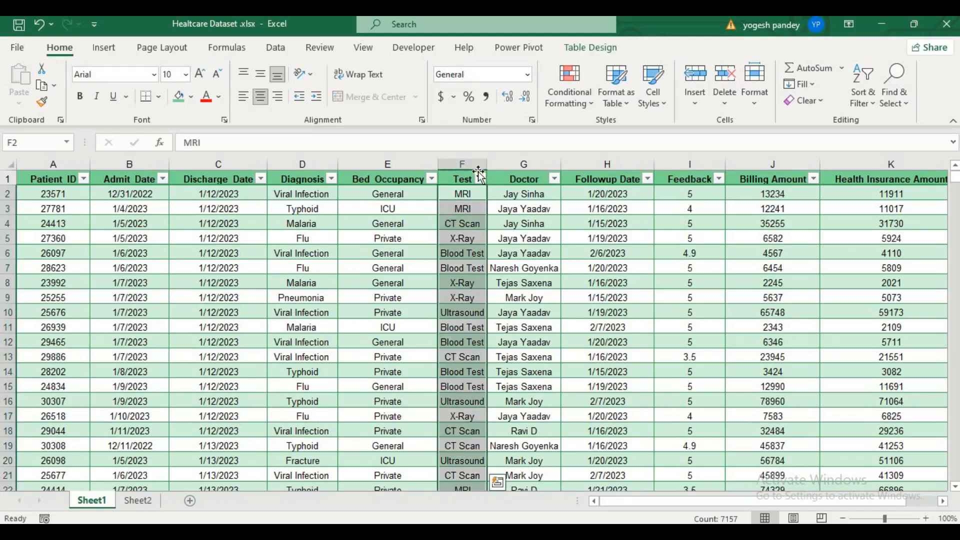
{"action": "left_click", "coordinate": [479, 178]}
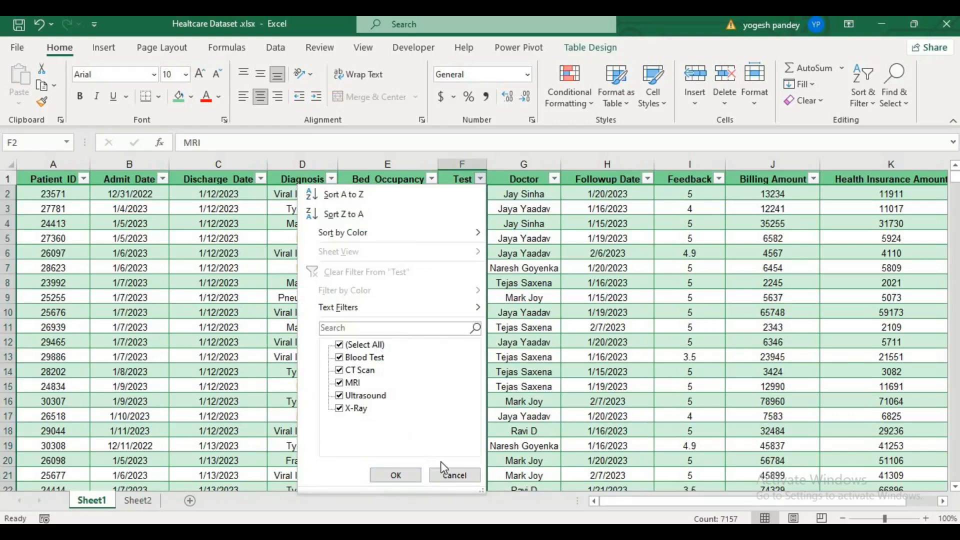
{"action": "left_click", "coordinate": [444, 474]}
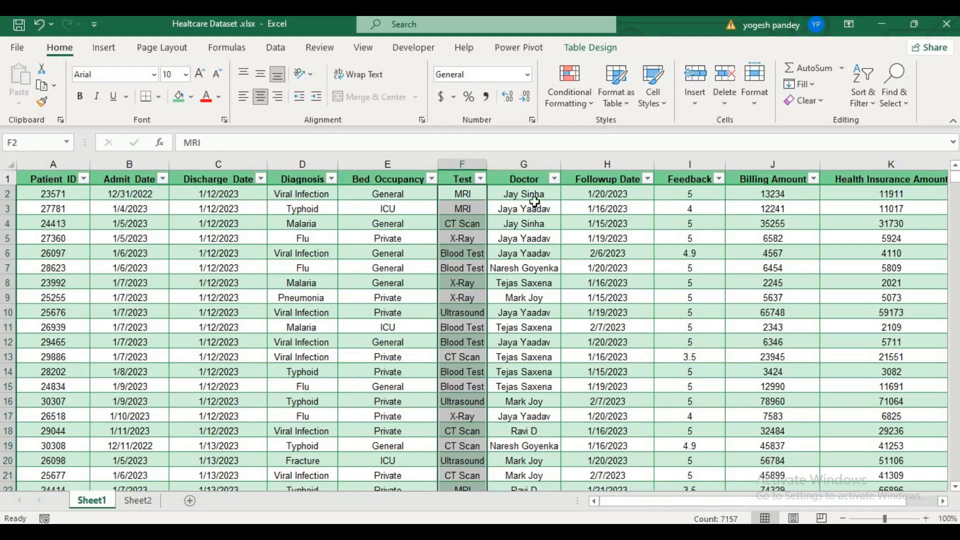
{"action": "left_click", "coordinate": [553, 178]}
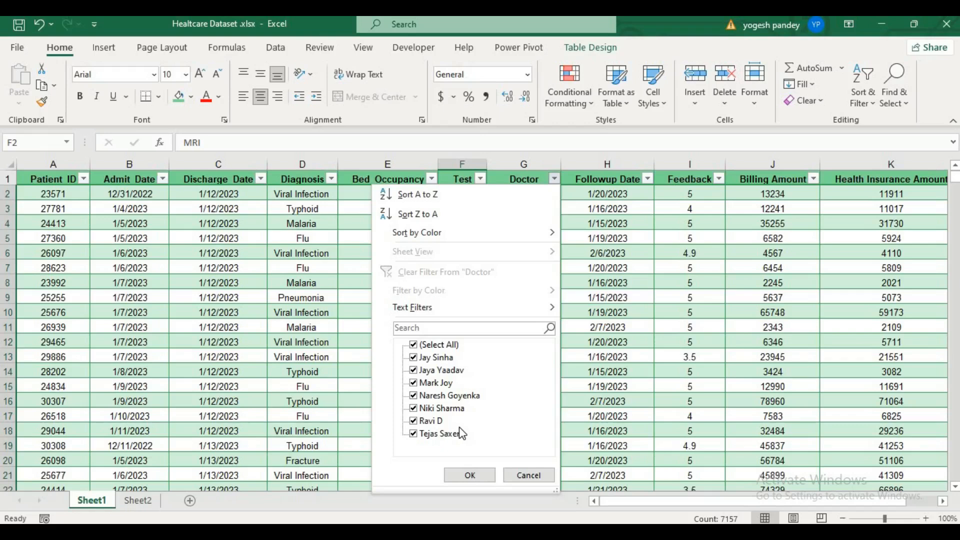
{"action": "left_click", "coordinate": [533, 476]}
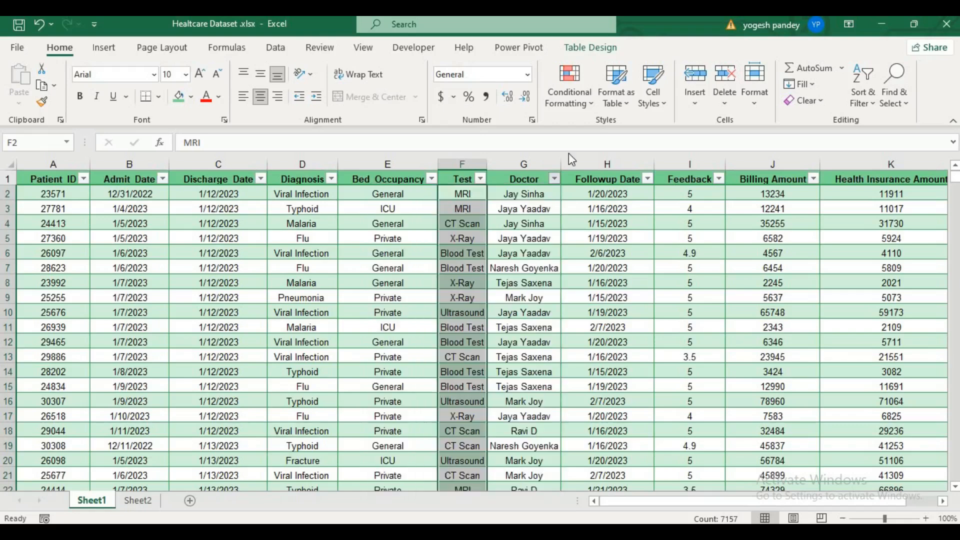
{"action": "left_click", "coordinate": [607, 194]}
{"action": "left_click", "coordinate": [607, 179]}
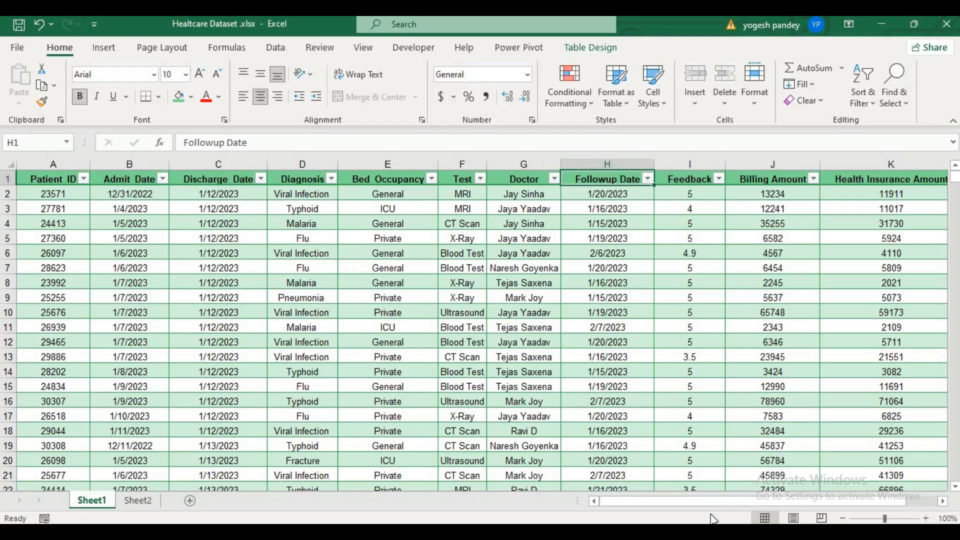
{"action": "left_click_drag", "start_coordinate": [680, 503], "coordinate": [700, 500]}
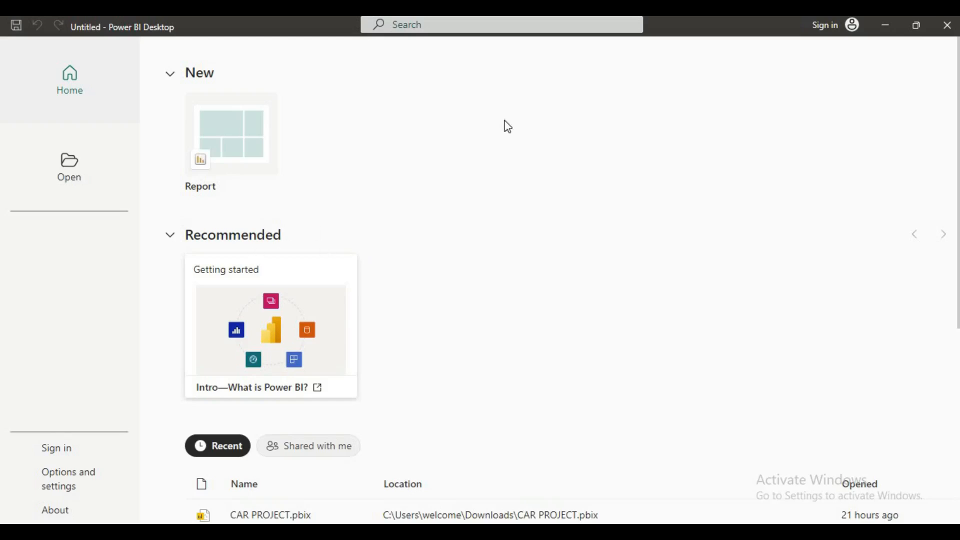
Step: In Power BI Desktop, create a blank report and dismiss the auto-recovery notice, choosing to remove the recovered files
{"action": "left_click", "coordinate": [225, 137]}
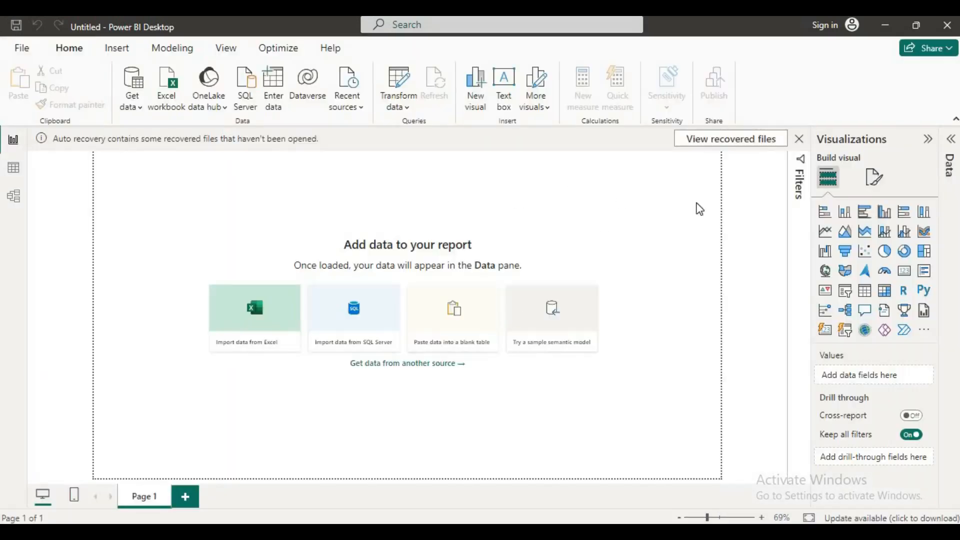
{"action": "left_click", "coordinate": [798, 140]}
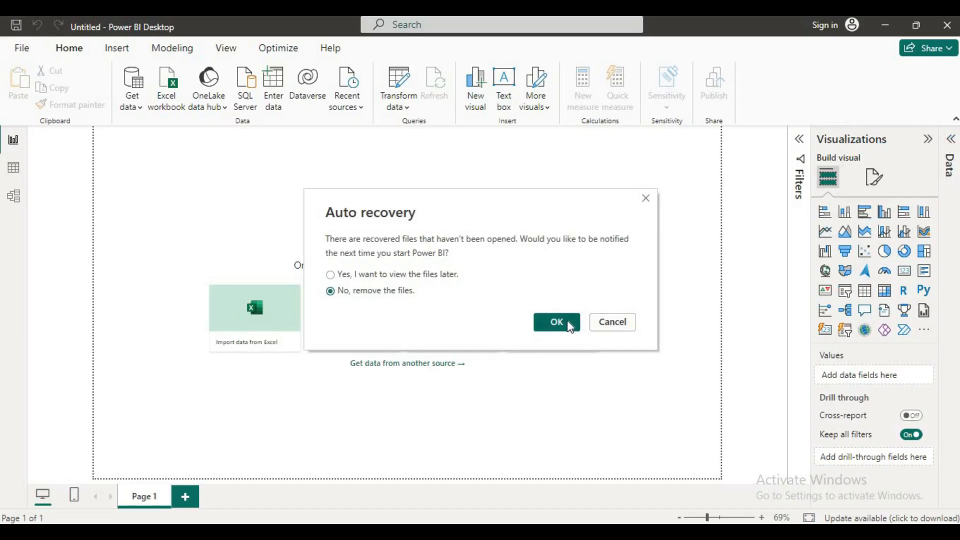
{"action": "left_click", "coordinate": [569, 328]}
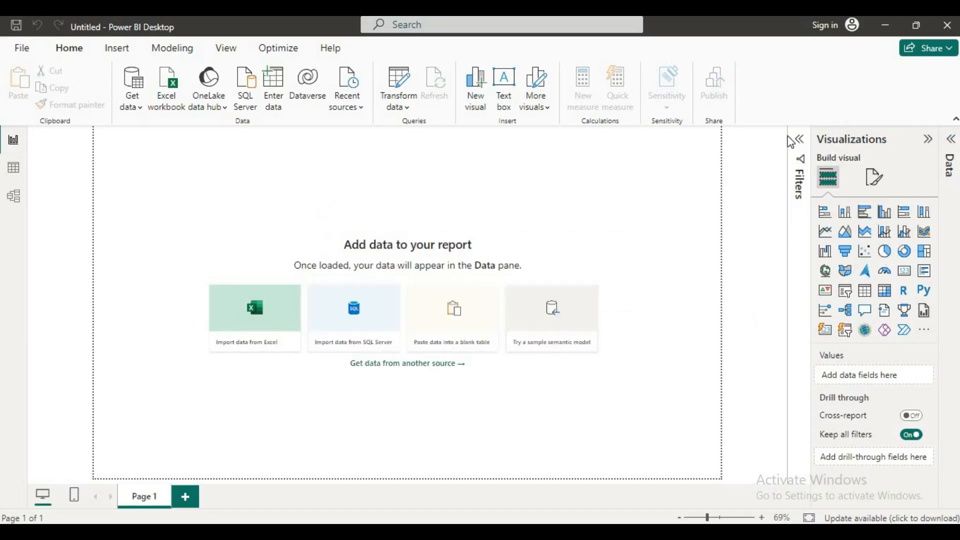
Step: Expand the collapsed Filters and Data panes beside the report canvas
{"action": "left_click", "coordinate": [801, 143]}
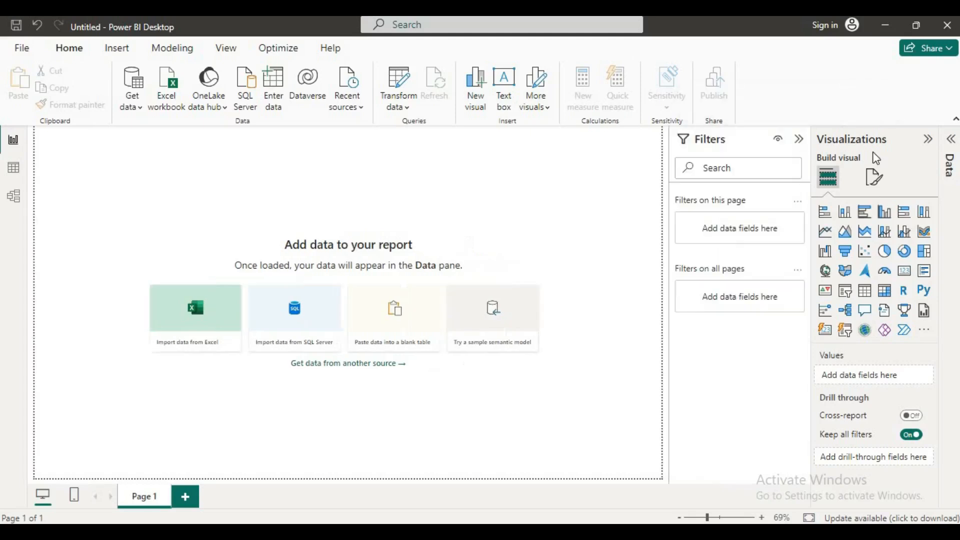
{"action": "left_click", "coordinate": [950, 139]}
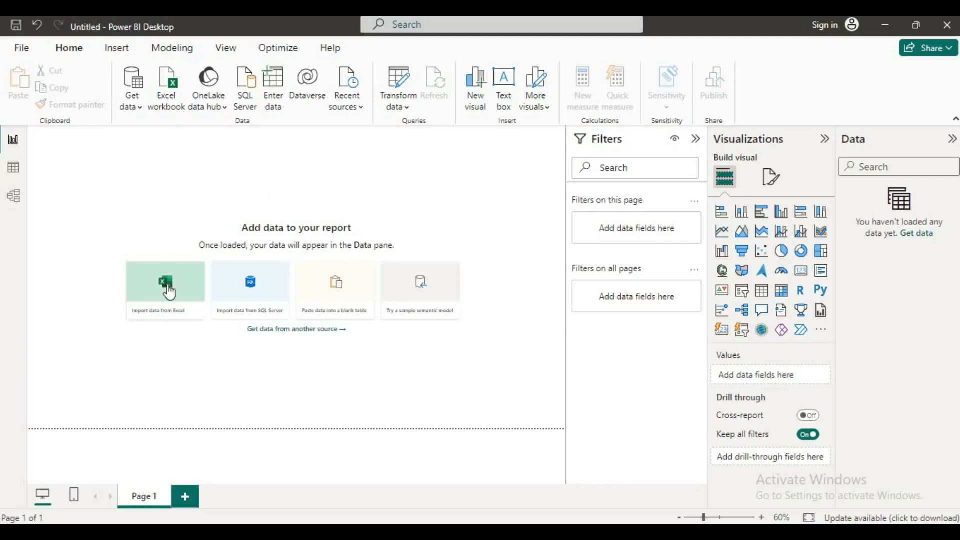
Step: Connect to the Excel workbook "Healtcare Dataset .xlsx" from the Downloads folder as the report's data source
{"action": "left_click", "coordinate": [142, 111]}
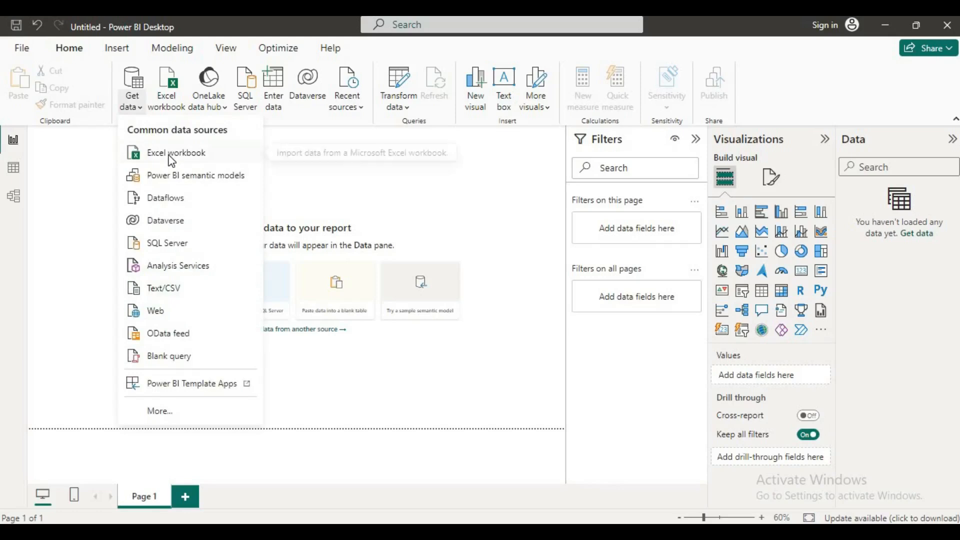
{"action": "left_click", "coordinate": [188, 154]}
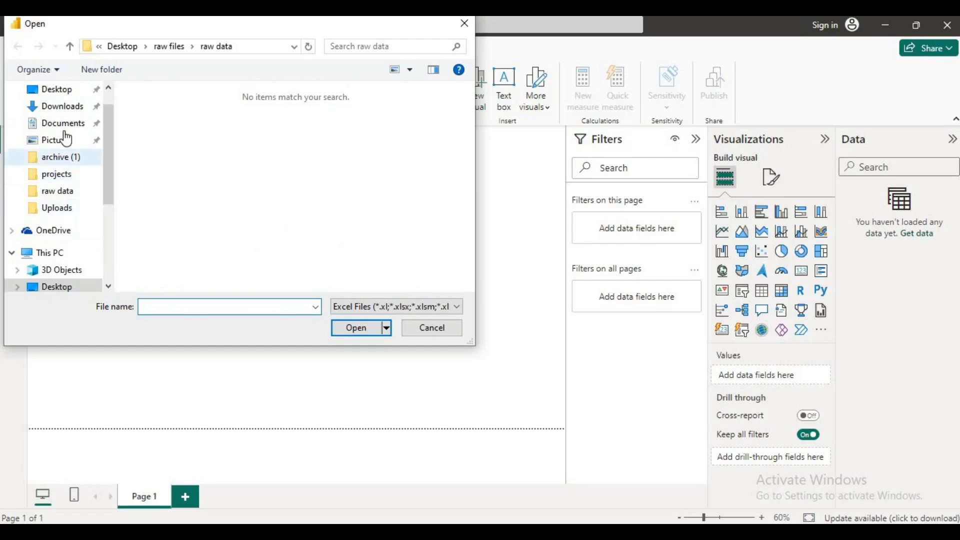
{"action": "left_click", "coordinate": [62, 106]}
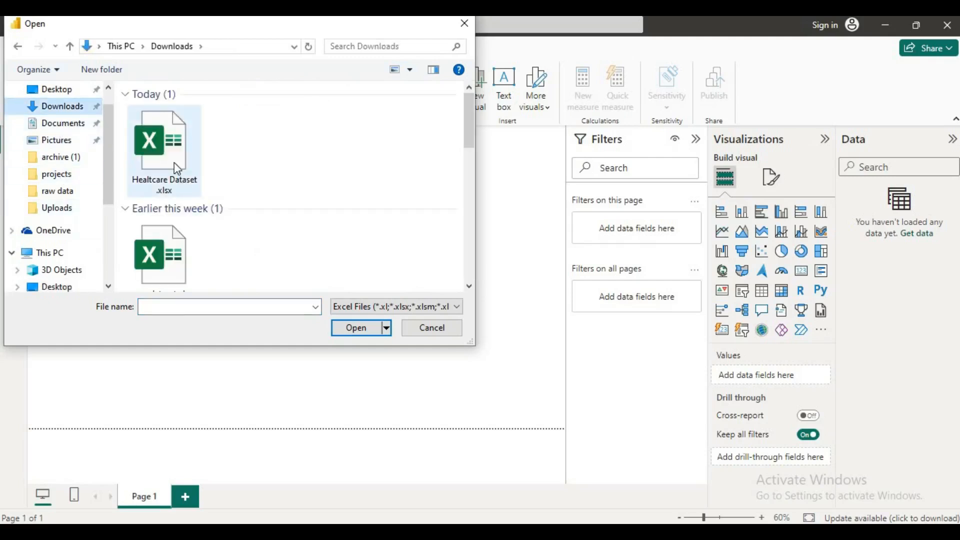
{"action": "left_click", "coordinate": [176, 168]}
{"action": "left_click", "coordinate": [368, 330]}
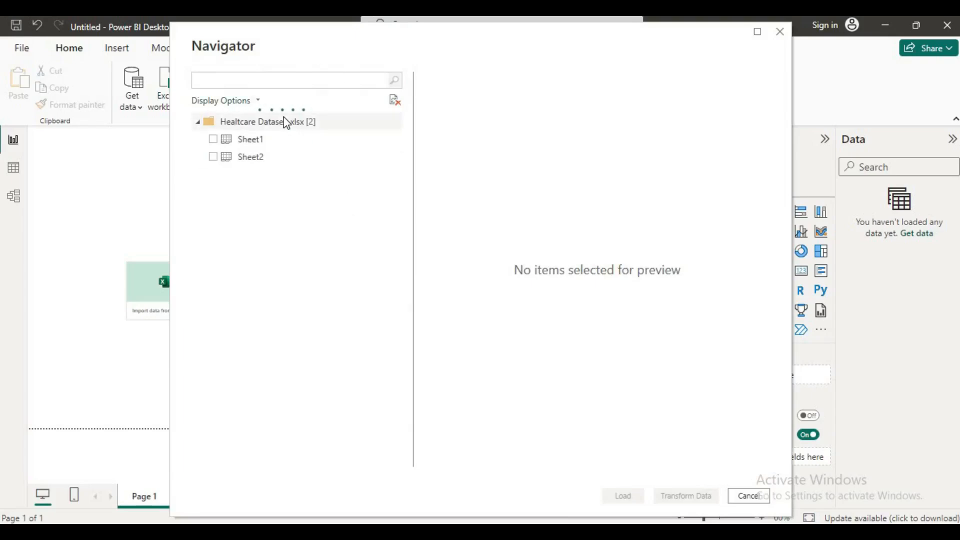
Step: Preview the workbook's Sheet1 and Sheet2 tables and leave only Sheet1 selected for import
{"action": "left_click", "coordinate": [213, 156]}
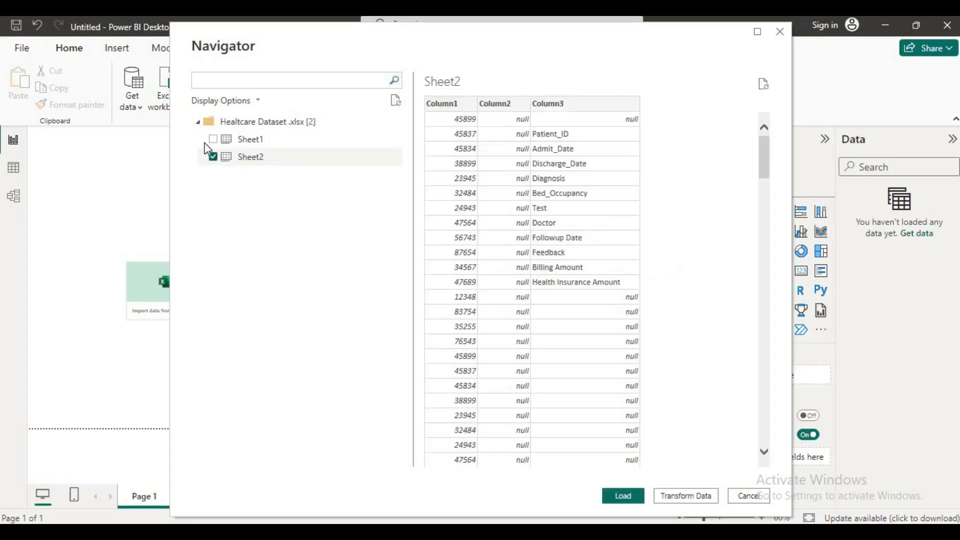
{"action": "left_click", "coordinate": [212, 139]}
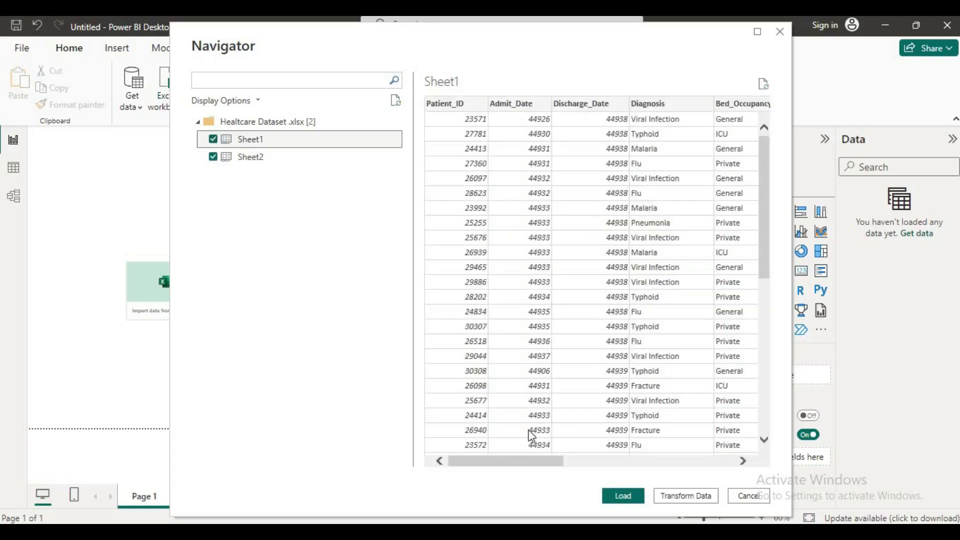
{"action": "mouse_move", "coordinate": [578, 470]}
{"action": "left_mouse_down"}
{"action": "mouse_move", "coordinate": [714, 477]}
{"action": "mouse_move", "coordinate": [547, 467]}
{"action": "left_mouse_up"}
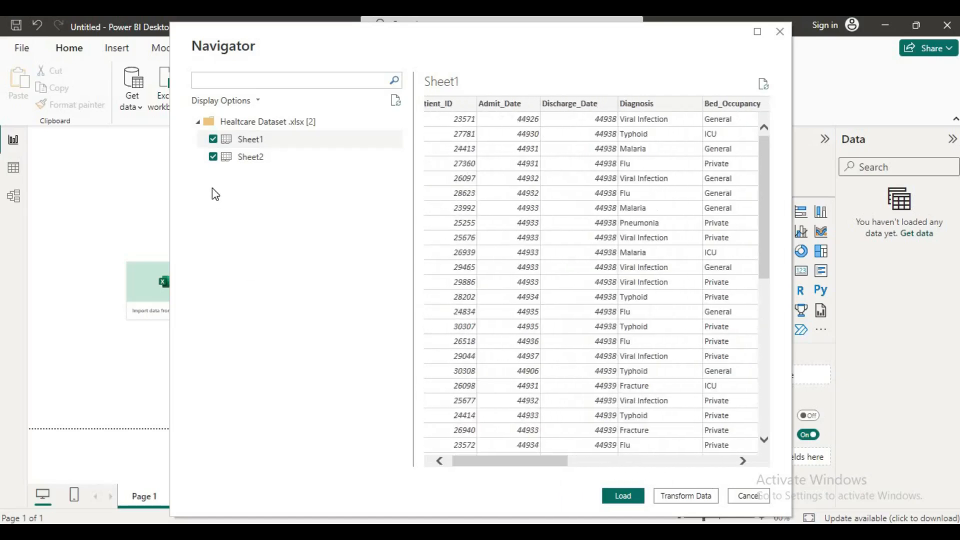
{"action": "left_click", "coordinate": [214, 158]}
{"action": "left_click", "coordinate": [214, 158]}
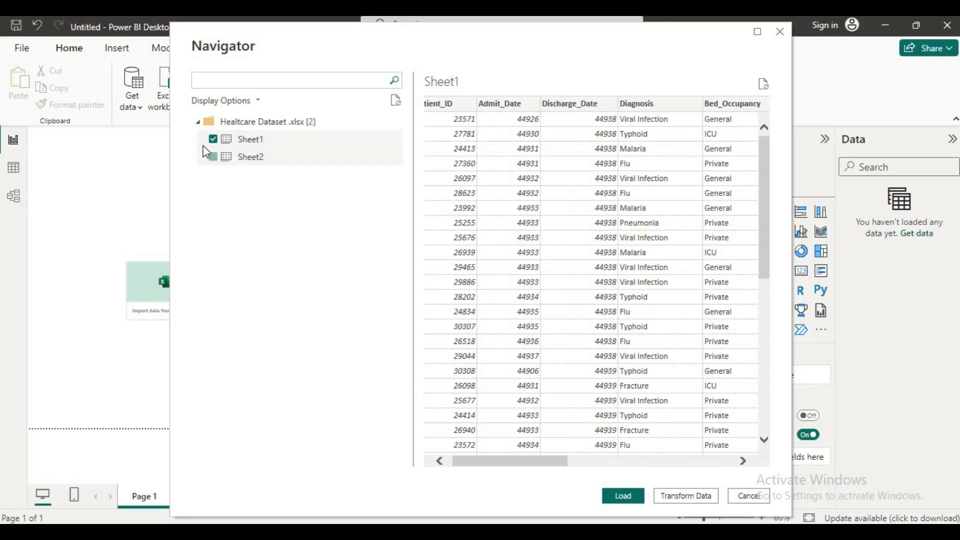
{"action": "left_click", "coordinate": [213, 156]}
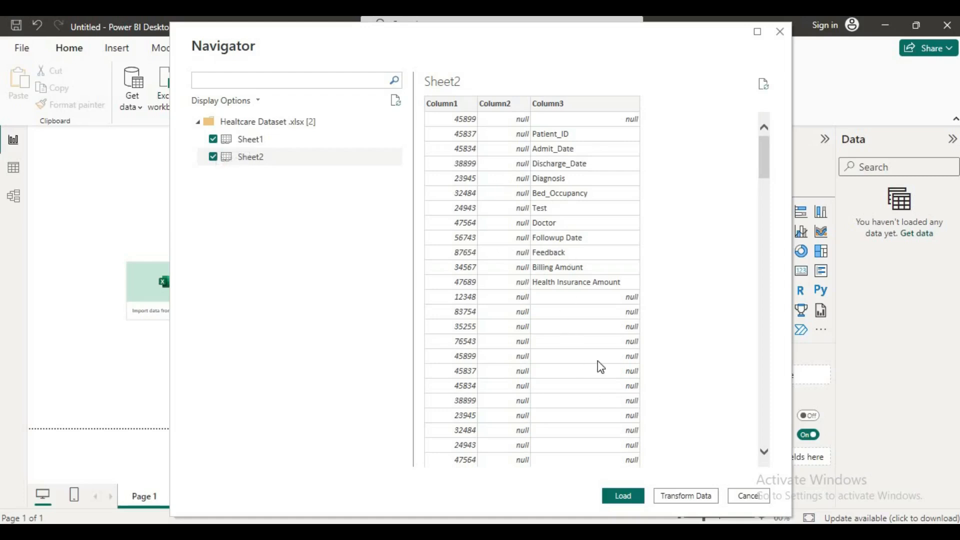
{"action": "scroll", "coordinate": [570, 256], "scroll_direction": "down", "scroll_amount": 10}
{"action": "scroll", "coordinate": [565, 254], "scroll_direction": "up", "scroll_amount": 10}
{"action": "left_click", "coordinate": [213, 157]}
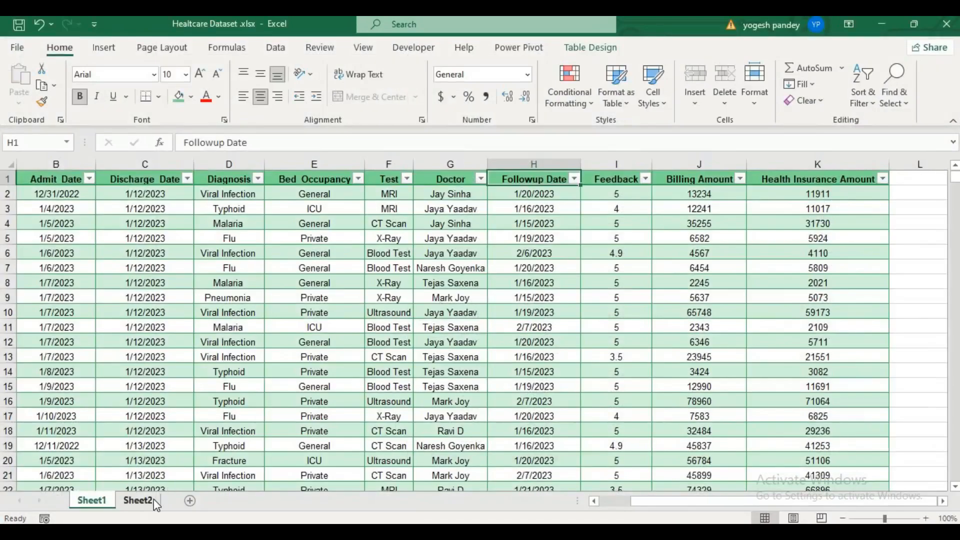
Step: Switch to Excel and delete Sheet2 from the healthcare dataset workbook
{"action": "left_click", "coordinate": [140, 500]}
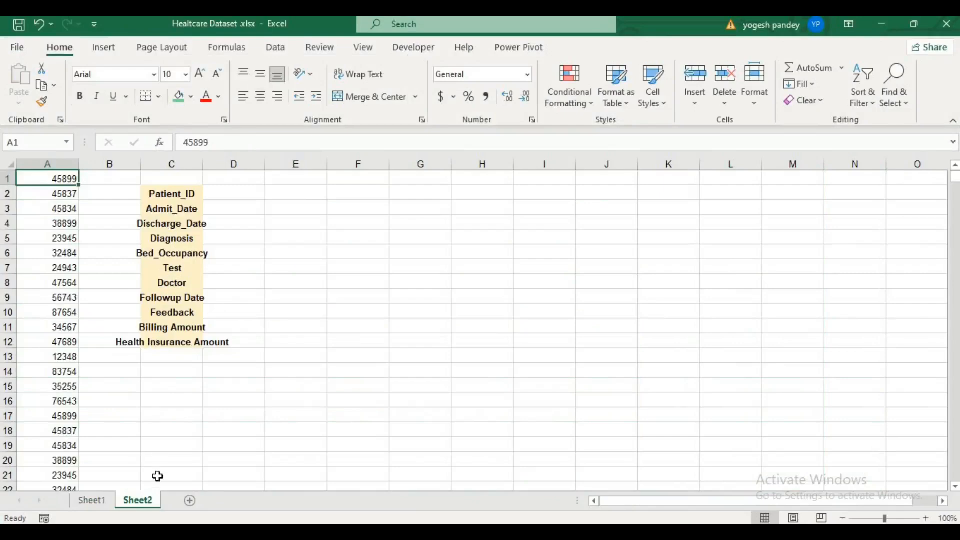
{"action": "right_click", "coordinate": [148, 502]}
{"action": "left_click", "coordinate": [176, 329]}
{"action": "left_click", "coordinate": [467, 315]}
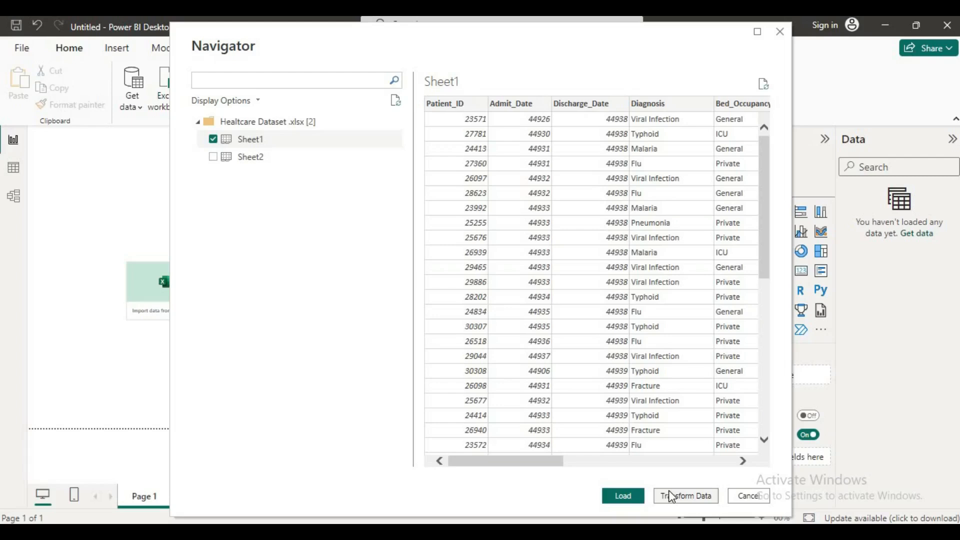
Step: Back in Power BI Desktop, load Sheet1 into the report and expand its list of fields
{"action": "left_click", "coordinate": [634, 495]}
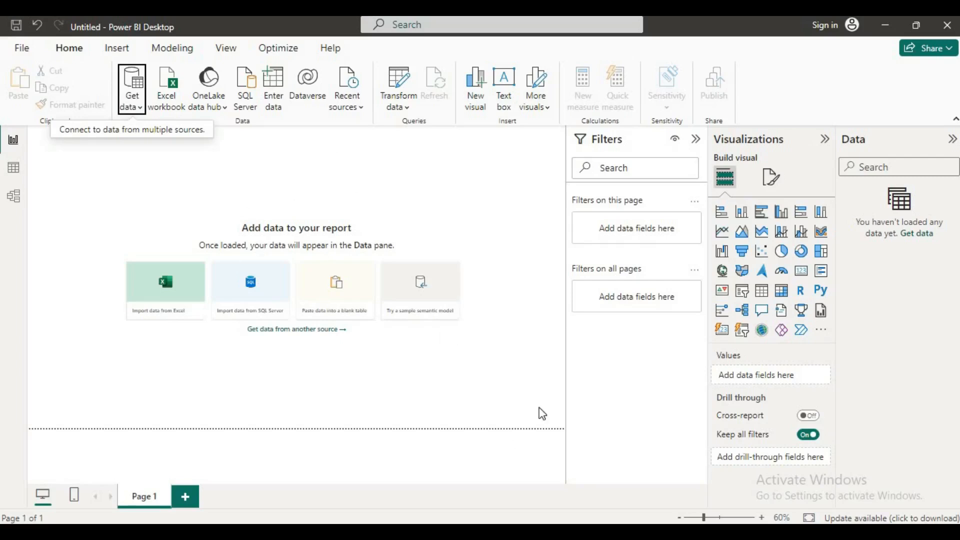
{"action": "left_click", "coordinate": [435, 316]}
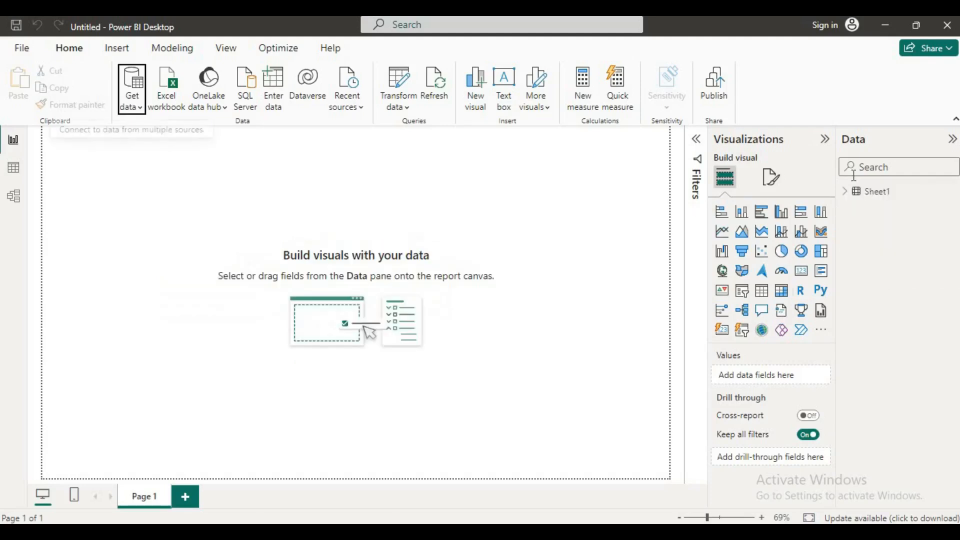
{"action": "left_click", "coordinate": [844, 191]}
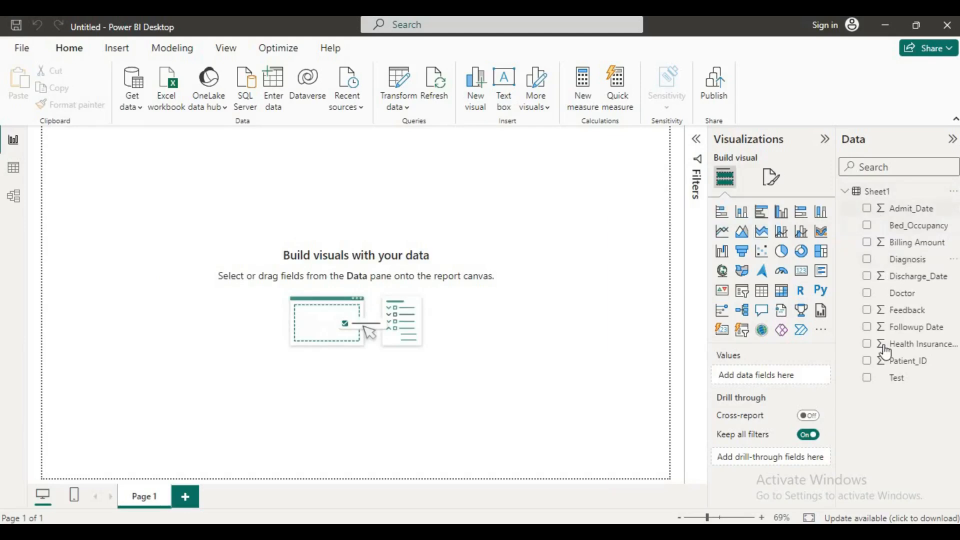
Step: Show Sheet1 in the table view, expand its fields, and check the data types of Patient_ID, Admit_Date and Discharge_Date
{"action": "left_click", "coordinate": [16, 170]}
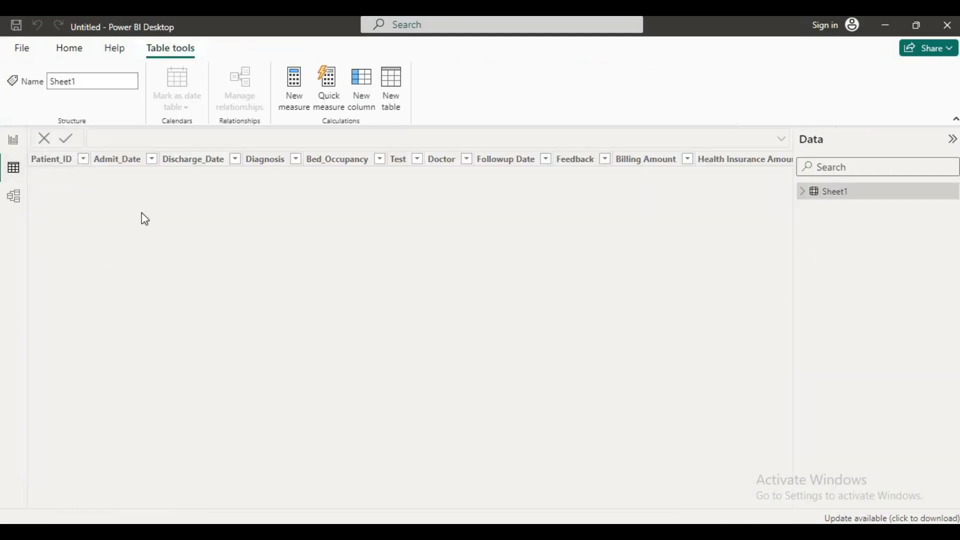
{"action": "left_click", "coordinate": [807, 195]}
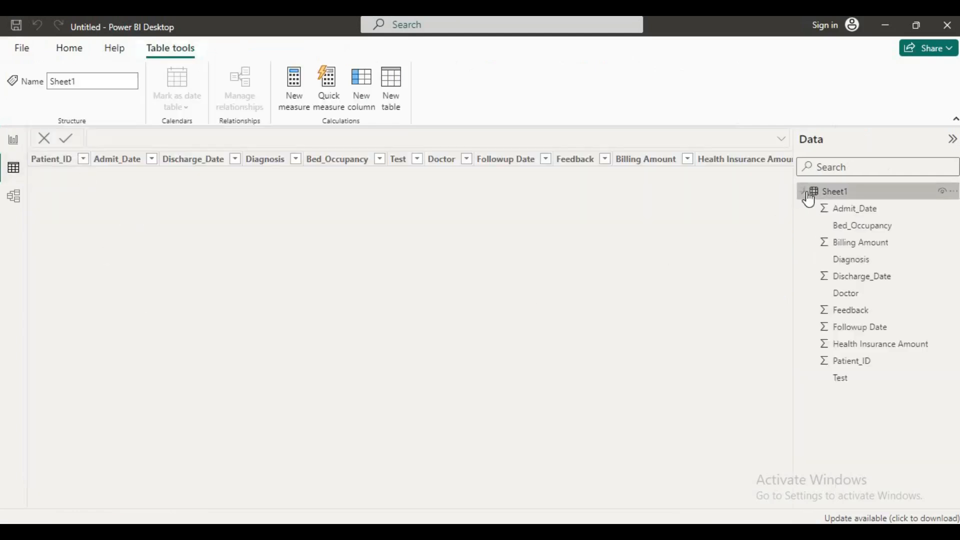
{"action": "left_click", "coordinate": [52, 164]}
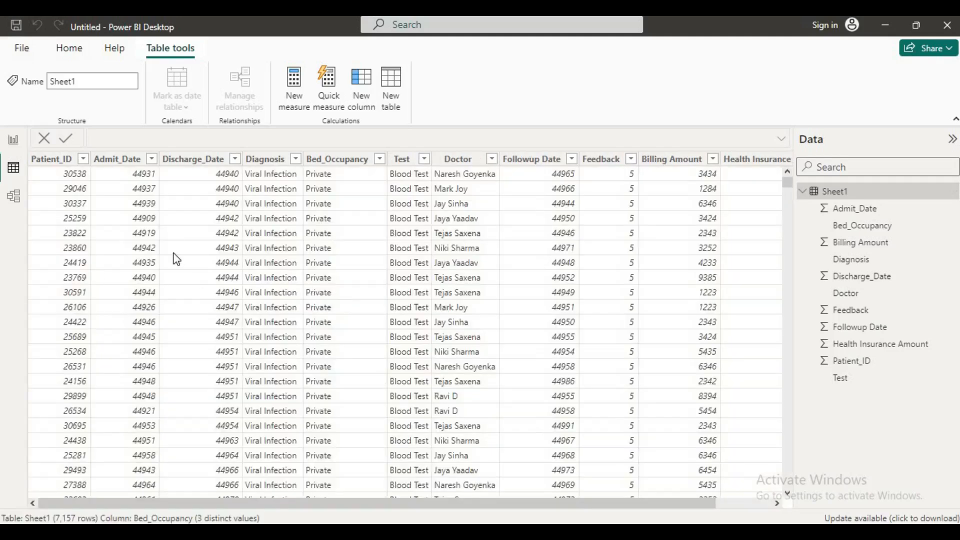
{"action": "left_click", "coordinate": [842, 210]}
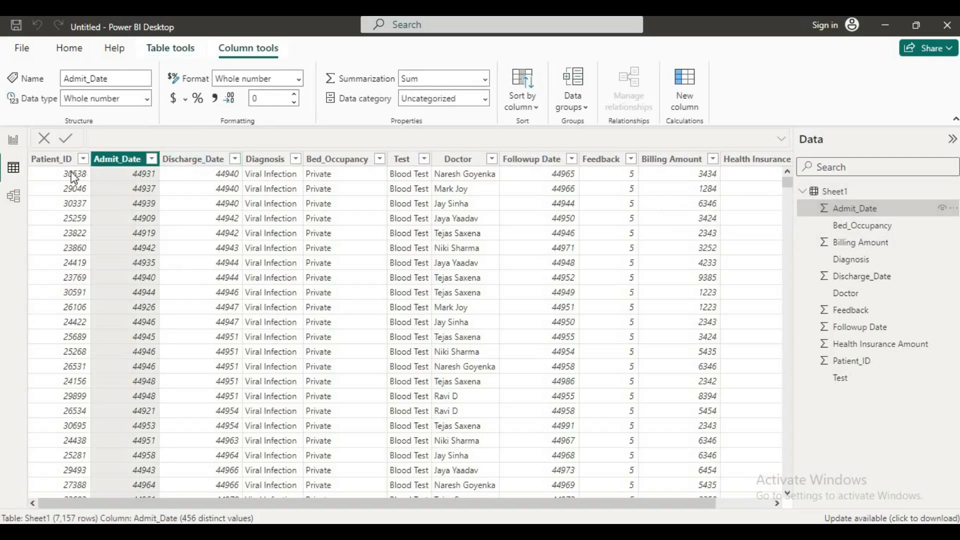
{"action": "left_click", "coordinate": [61, 164]}
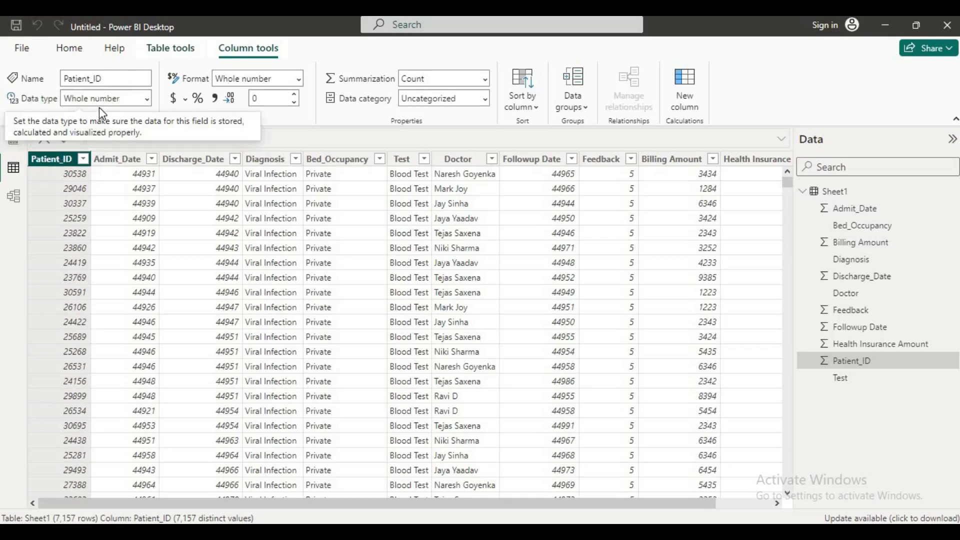
{"action": "left_click", "coordinate": [115, 159]}
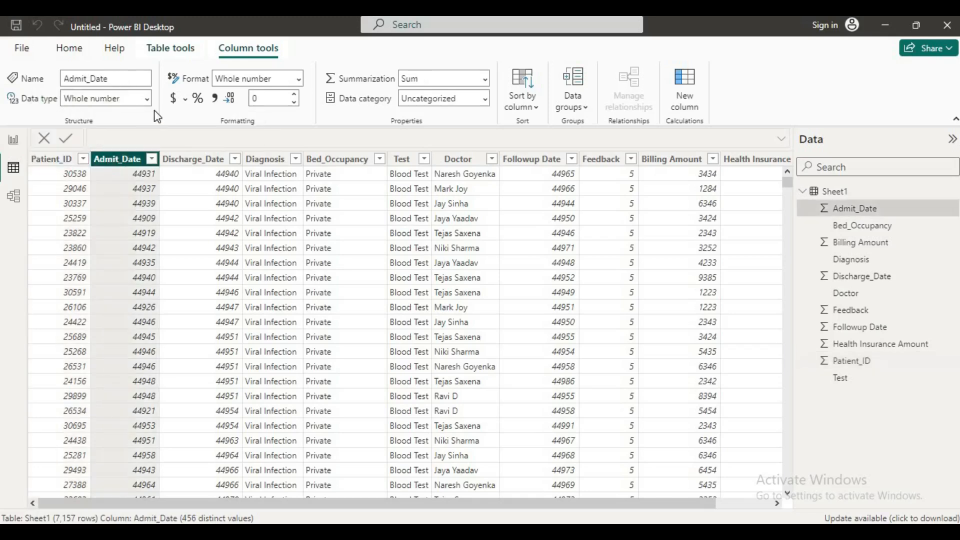
{"action": "left_click", "coordinate": [193, 160]}
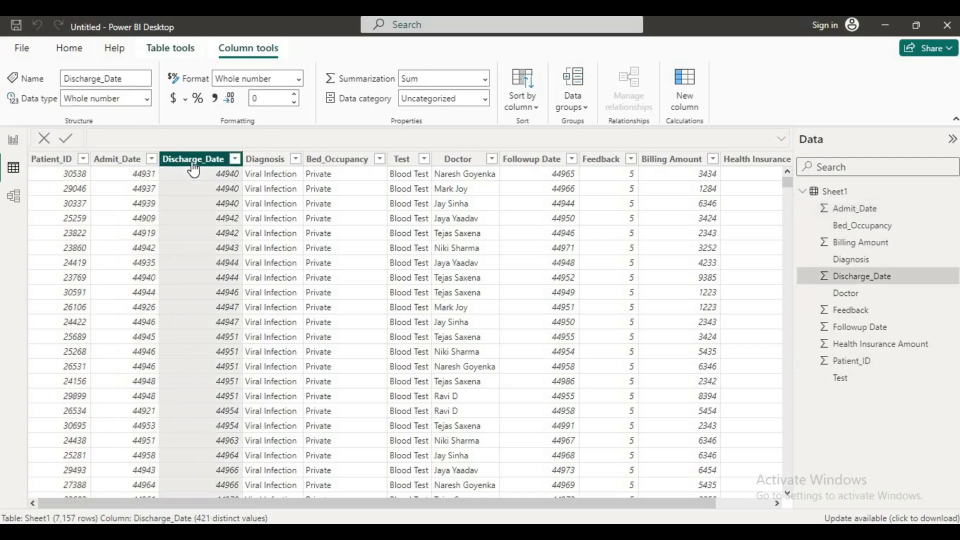
Step: Set the Admit_Date column to the Date data type with the 3/14/2001 (m/d/yyyy) format
{"action": "left_click", "coordinate": [122, 160]}
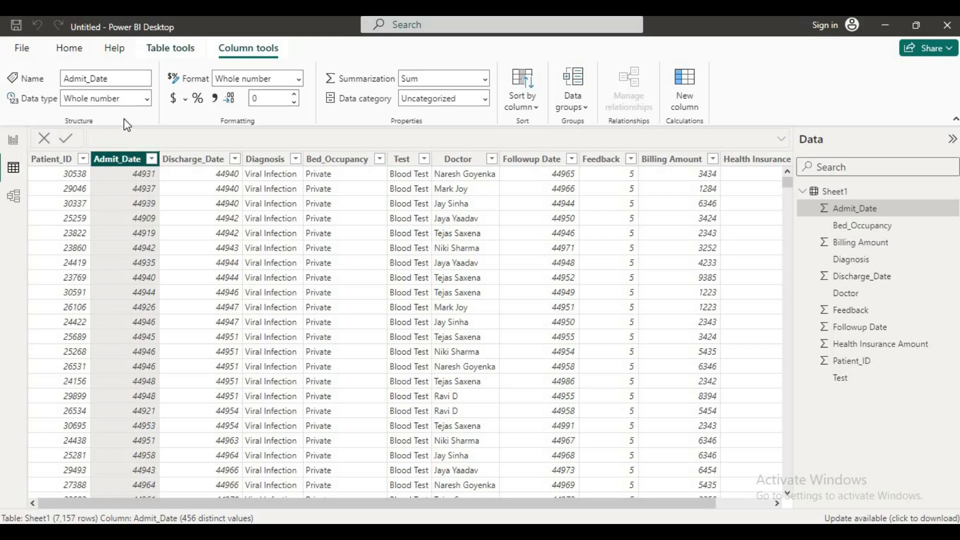
{"action": "left_click", "coordinate": [148, 99]}
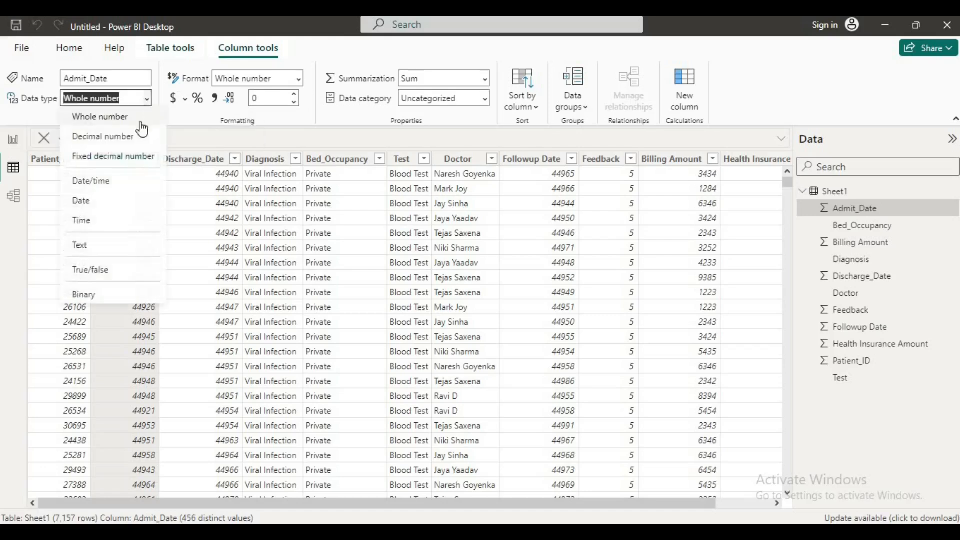
{"action": "left_click", "coordinate": [102, 201]}
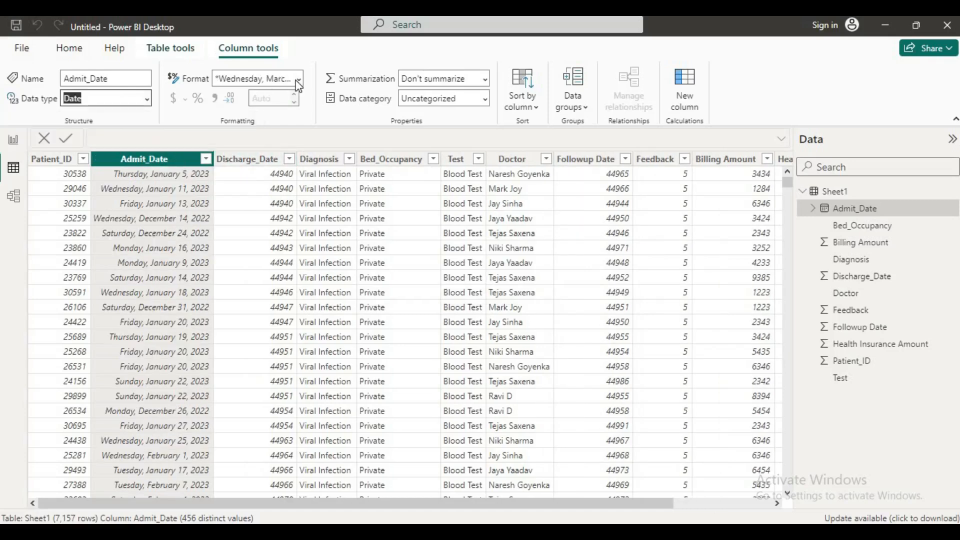
{"action": "left_click", "coordinate": [299, 80]}
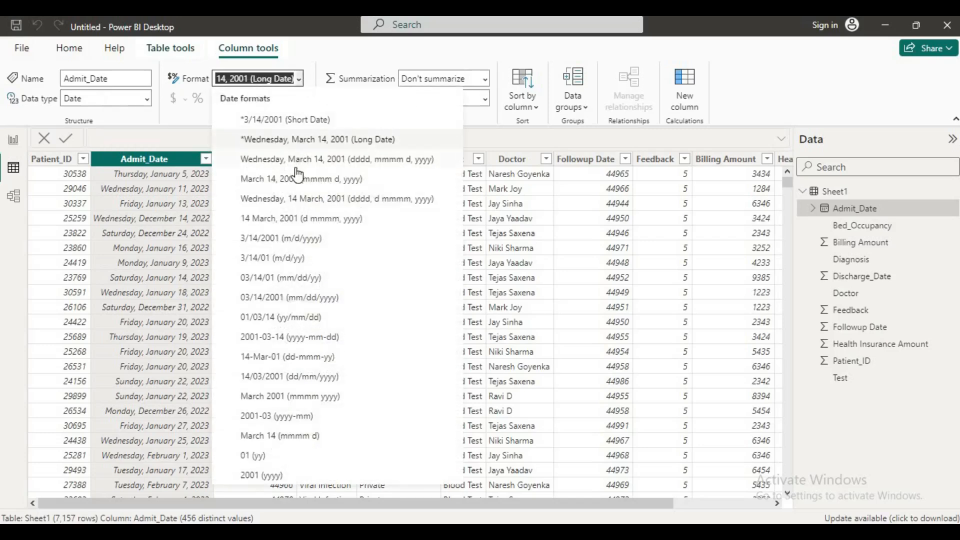
{"action": "left_click", "coordinate": [273, 239]}
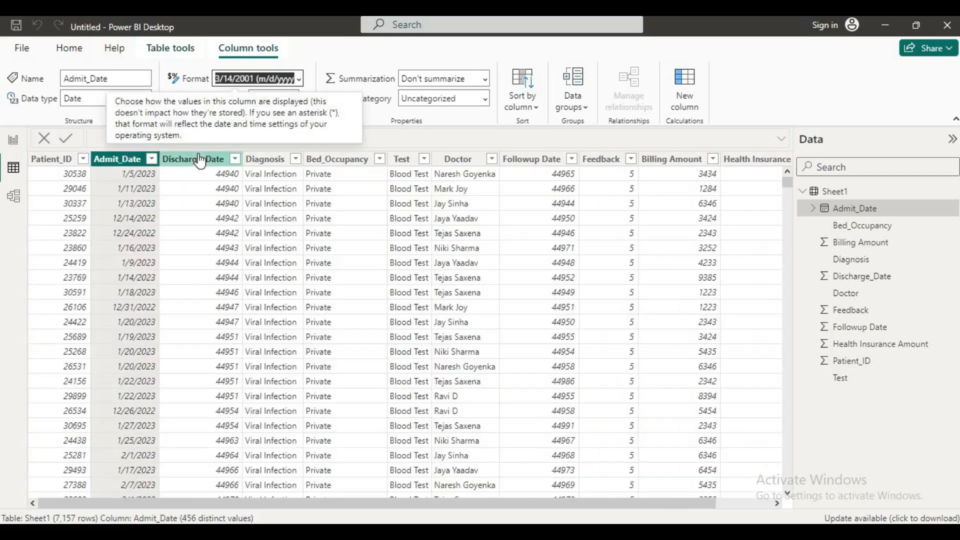
Step: Set the Discharge_Date column to the Date data type with the 3/14/2001 (m/d/yyyy) format
{"action": "left_click", "coordinate": [200, 160]}
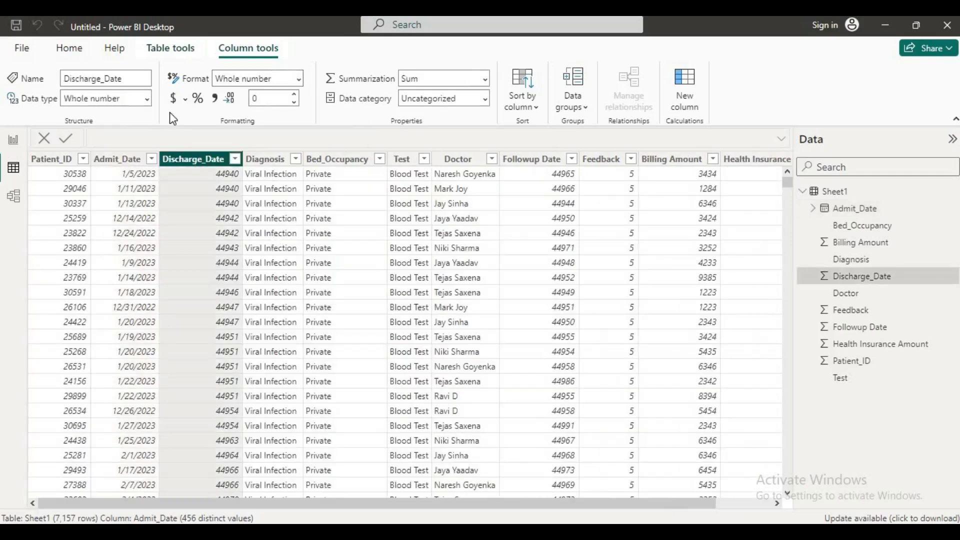
{"action": "left_click", "coordinate": [145, 98]}
{"action": "left_click", "coordinate": [92, 201]}
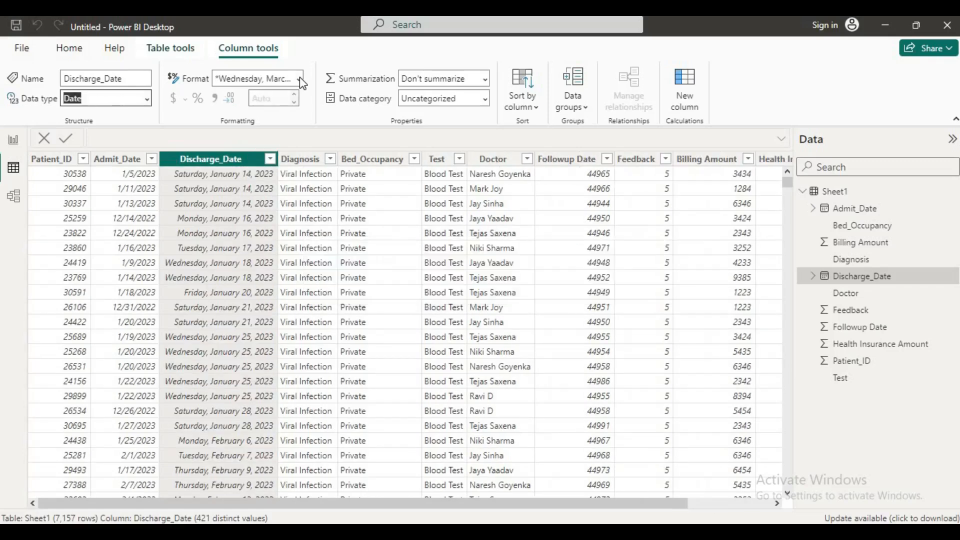
{"action": "left_click", "coordinate": [299, 80]}
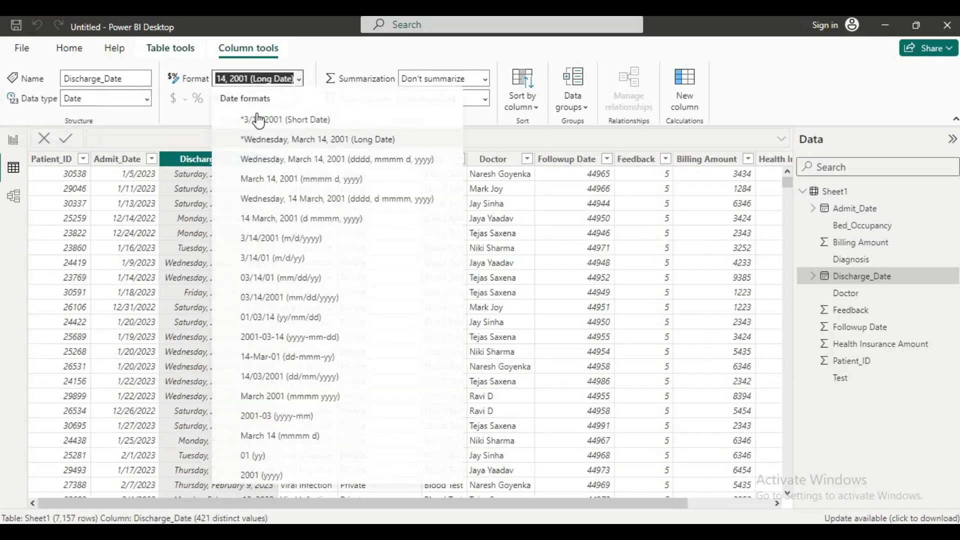
{"action": "left_click", "coordinate": [289, 240]}
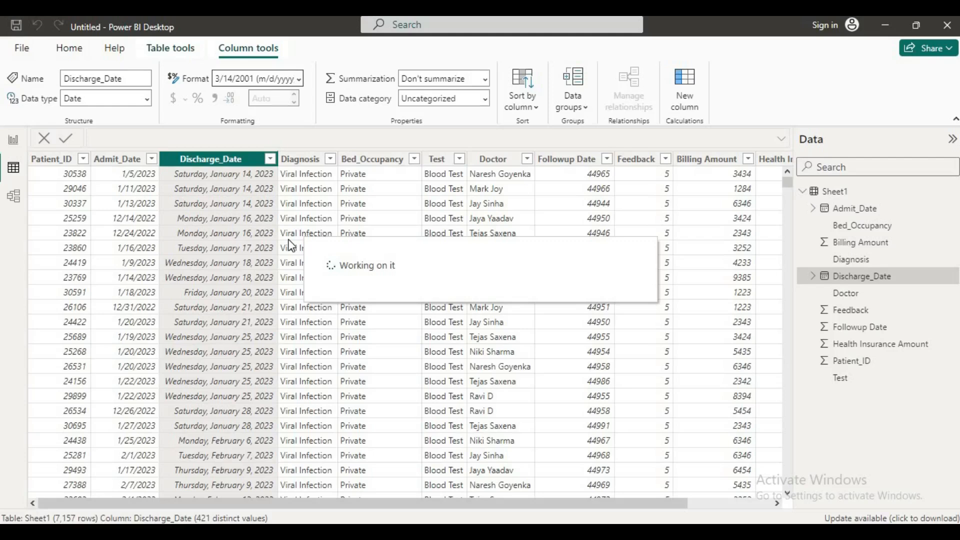
Step: Check the columns from Diagnosis to Doctor, and set Followup Date to the Date data type with the 3/14/2001 (m/d/yyyy) format
{"action": "left_click", "coordinate": [268, 165]}
{"action": "left_click", "coordinate": [319, 158]}
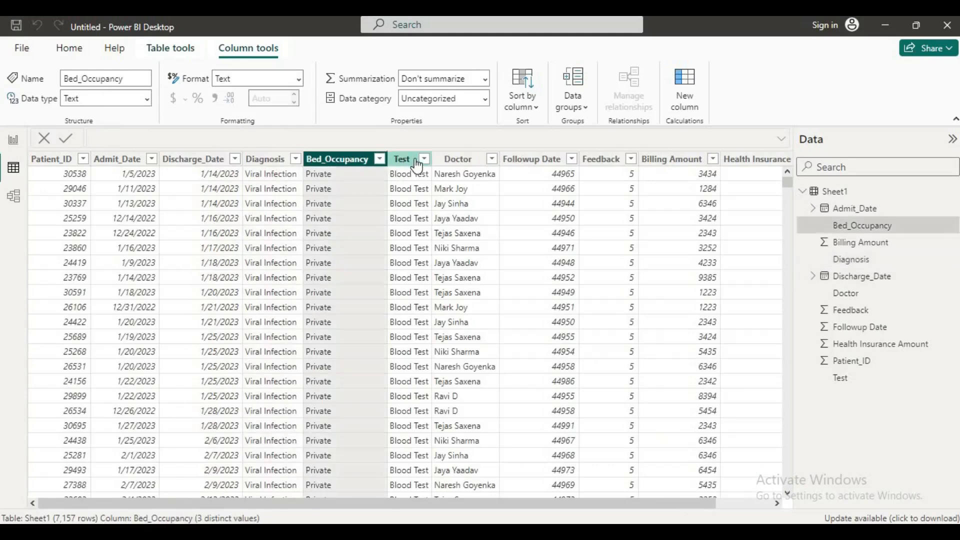
{"action": "left_click", "coordinate": [415, 160]}
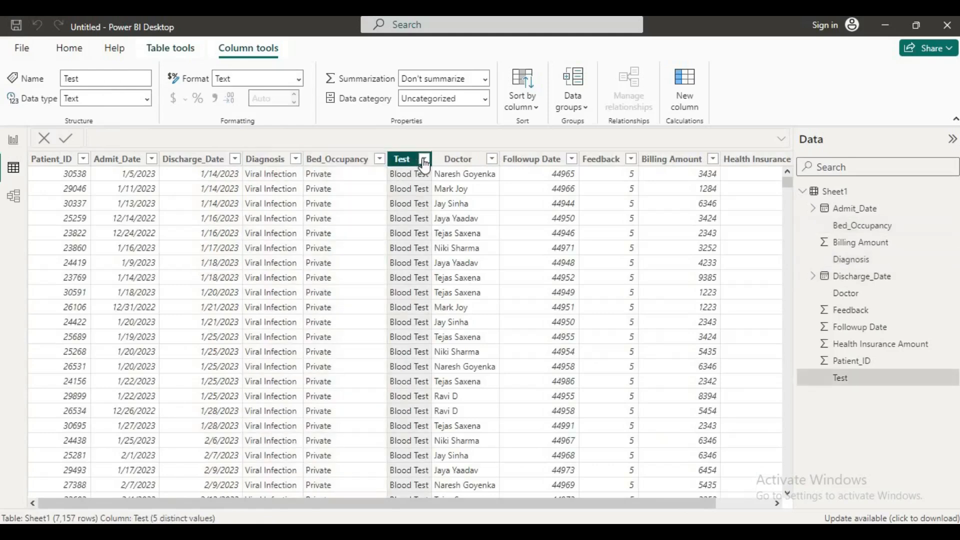
{"action": "left_click", "coordinate": [458, 160]}
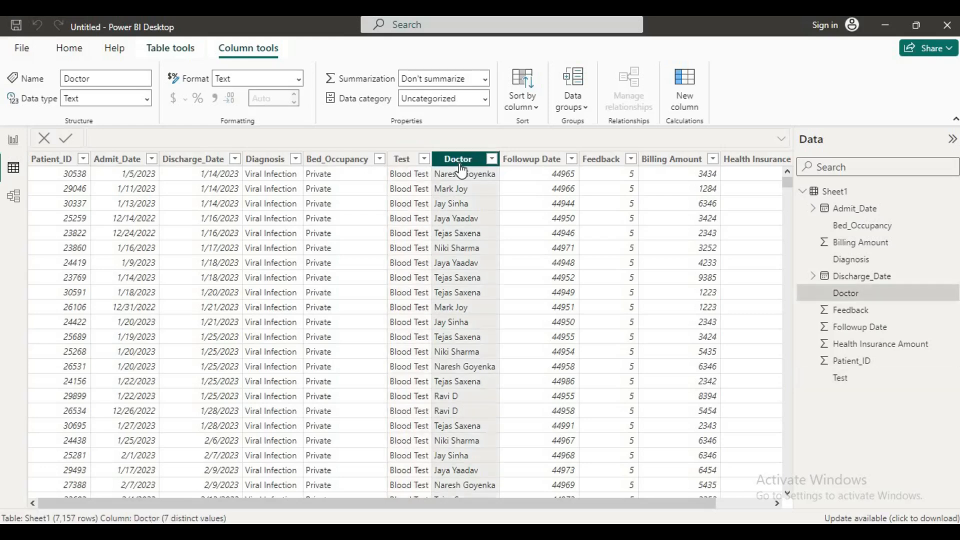
{"action": "left_click", "coordinate": [536, 160]}
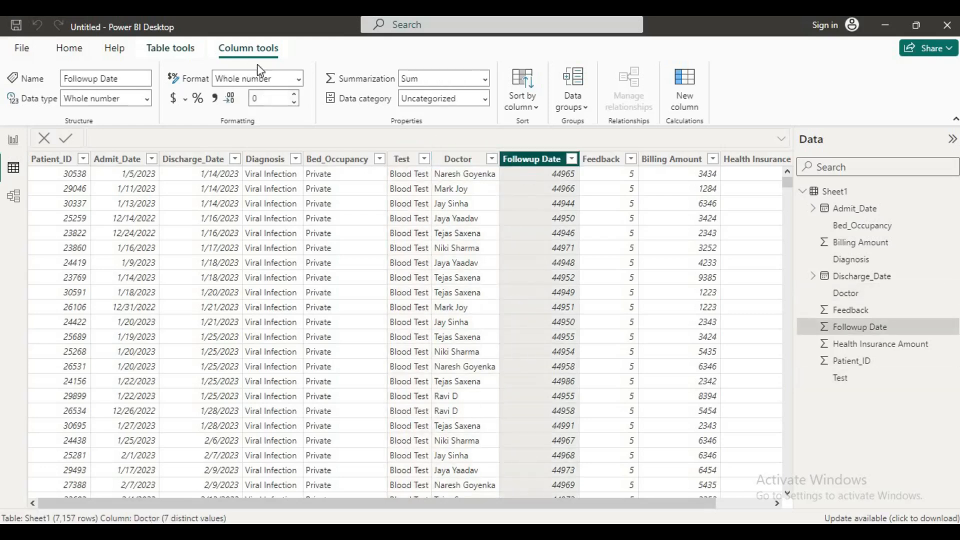
{"action": "left_click", "coordinate": [149, 100]}
{"action": "left_click", "coordinate": [85, 202]}
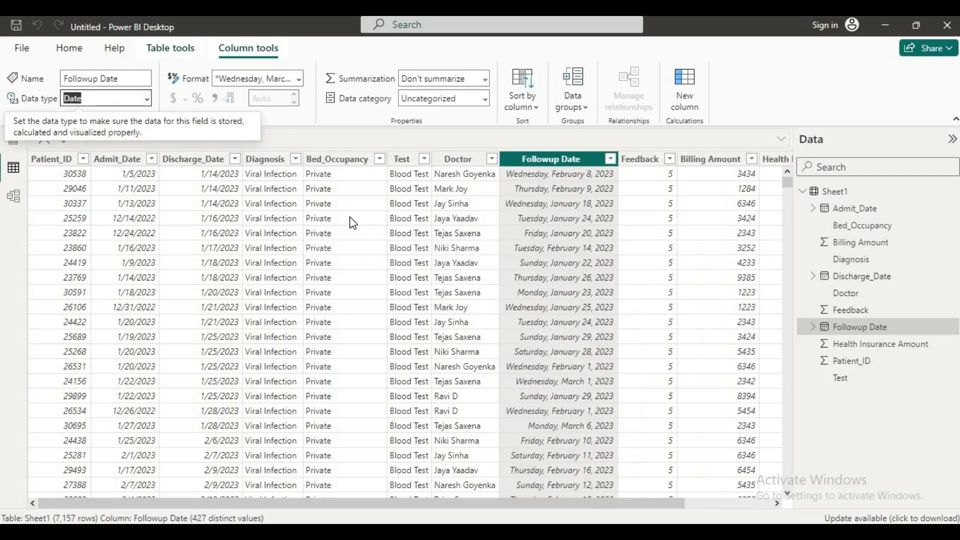
{"action": "left_click", "coordinate": [298, 80]}
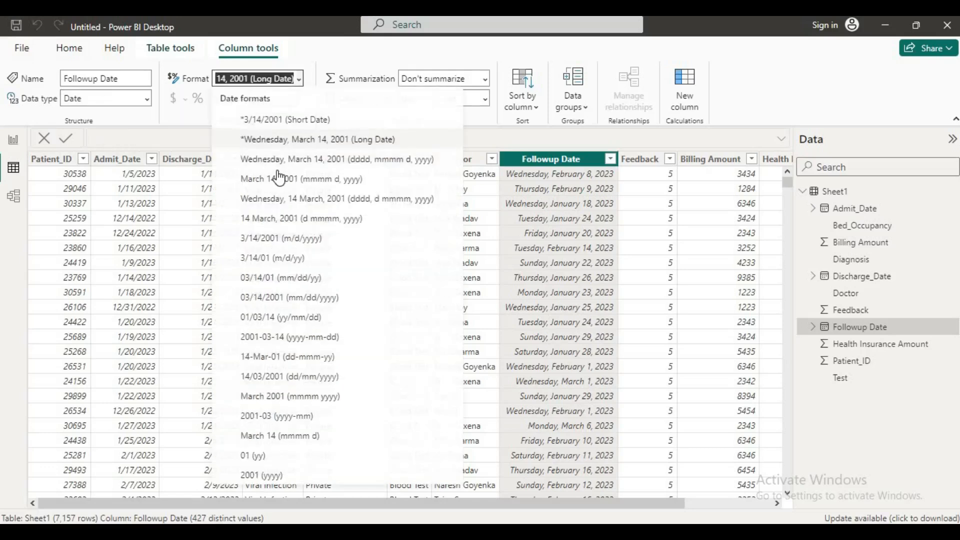
{"action": "left_click", "coordinate": [256, 239]}
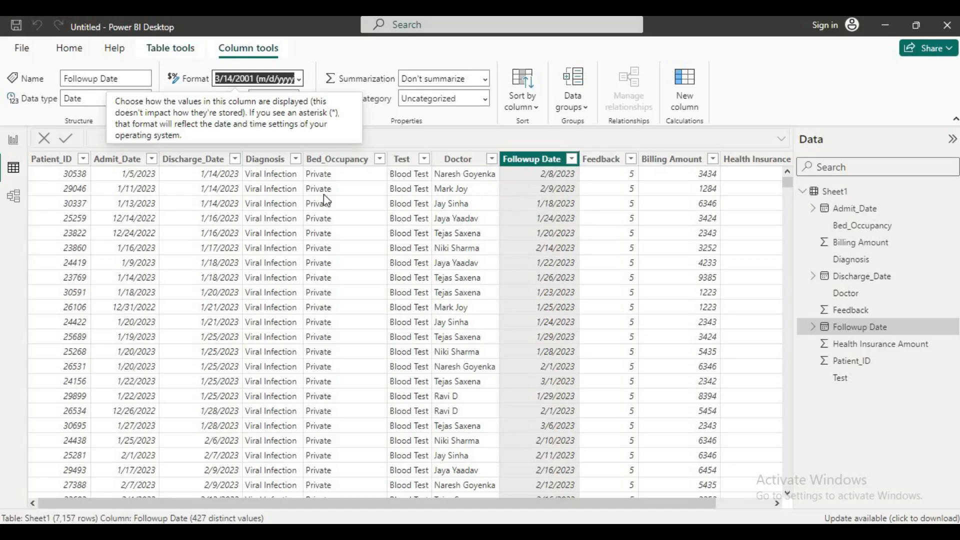
Step: Examine the full list of dates in the Admit_Date filter without applying any filter
{"action": "left_click", "coordinate": [151, 159]}
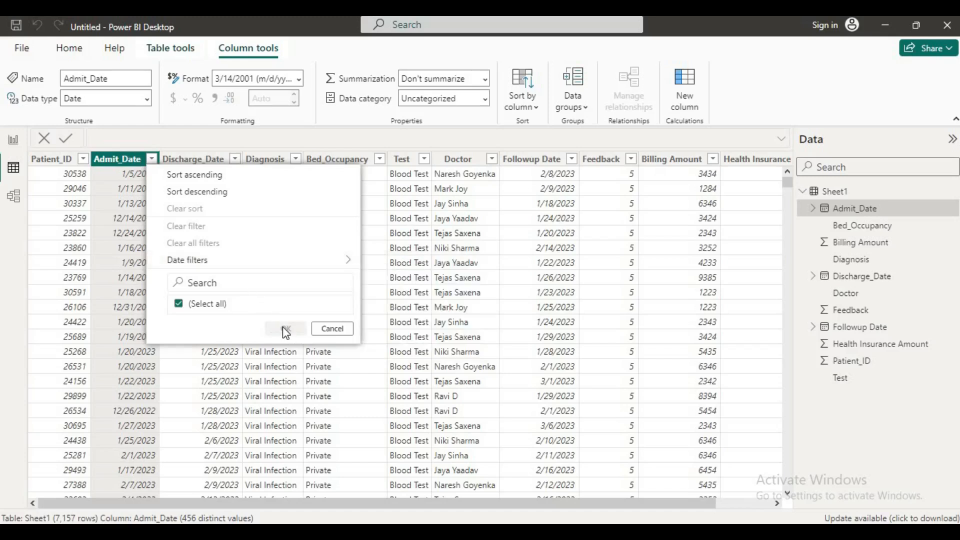
{"action": "scroll", "coordinate": [270, 303], "scroll_direction": "down", "scroll_amount": 20}
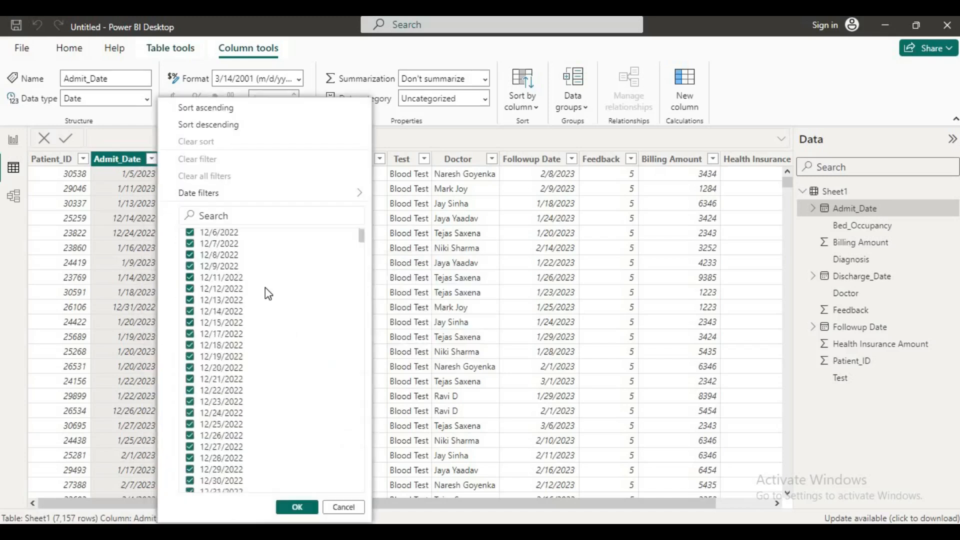
{"action": "scroll", "coordinate": [273, 310], "scroll_direction": "down", "scroll_amount": 20}
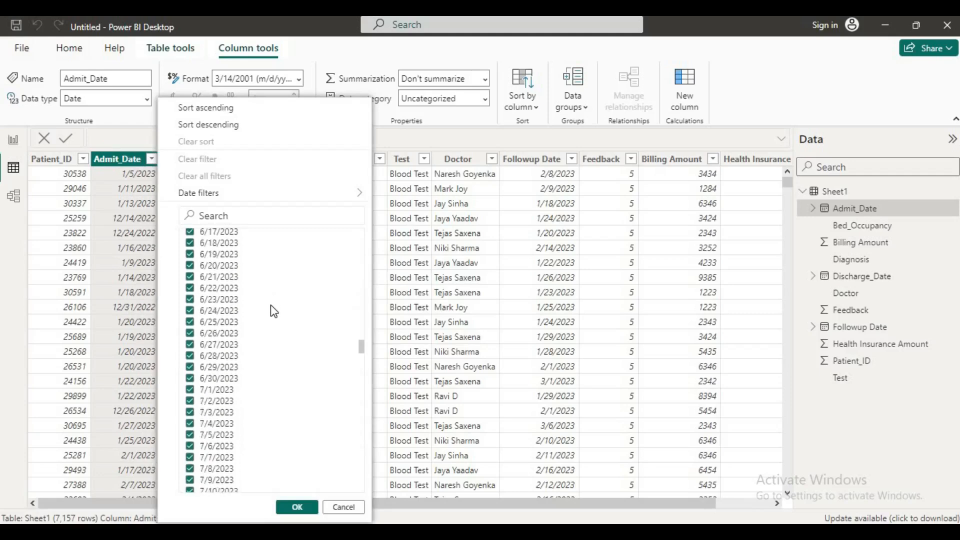
{"action": "scroll", "coordinate": [276, 318], "scroll_direction": "down", "scroll_amount": 3}
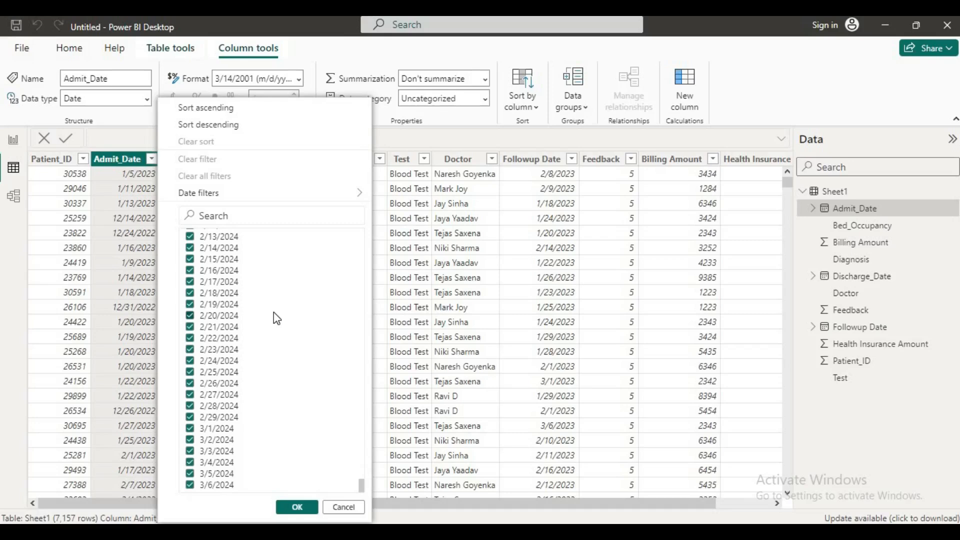
{"action": "left_click", "coordinate": [345, 507]}
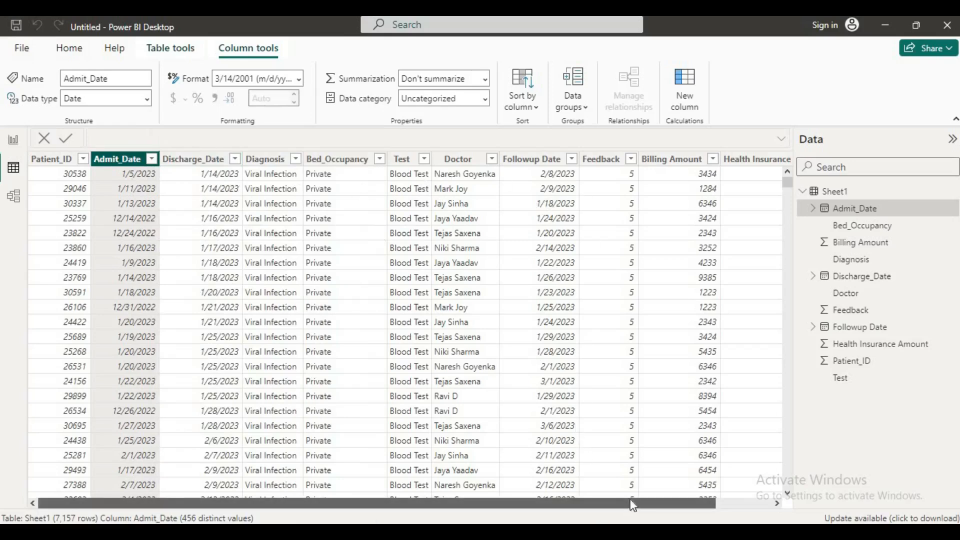
Step: Check the Feedback, Billing Amount and Health Insurance Amount columns' data types, and view the distinct Feedback values without filtering
{"action": "left_click_drag", "start_coordinate": [596, 505], "coordinate": [664, 493]}
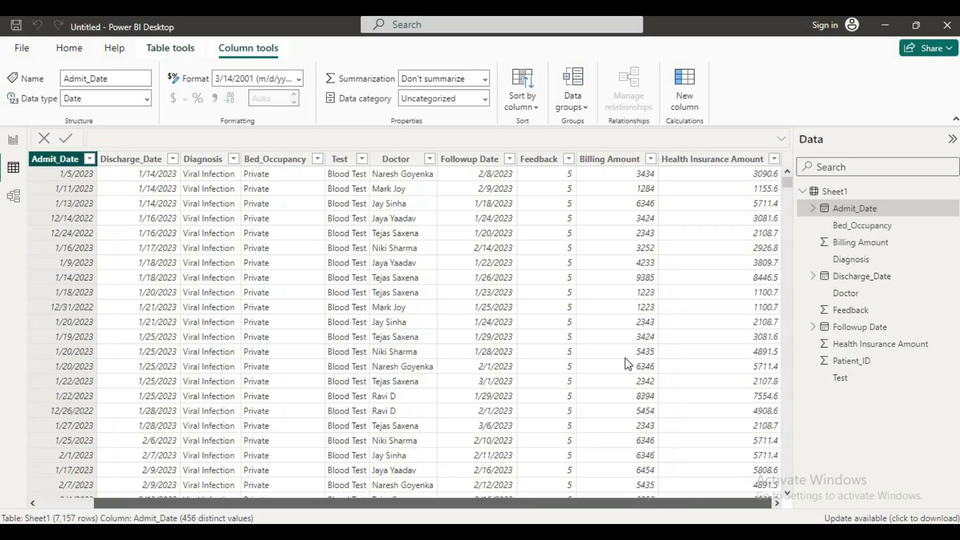
{"action": "left_click", "coordinate": [544, 159]}
{"action": "left_click", "coordinate": [606, 164]}
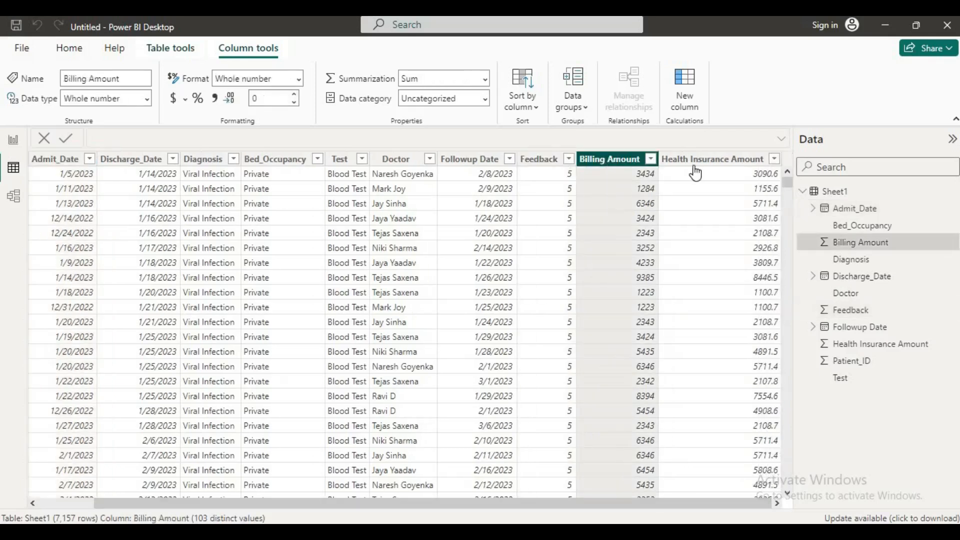
{"action": "left_click", "coordinate": [696, 169]}
{"action": "left_click", "coordinate": [565, 162]}
{"action": "left_click", "coordinate": [569, 159]}
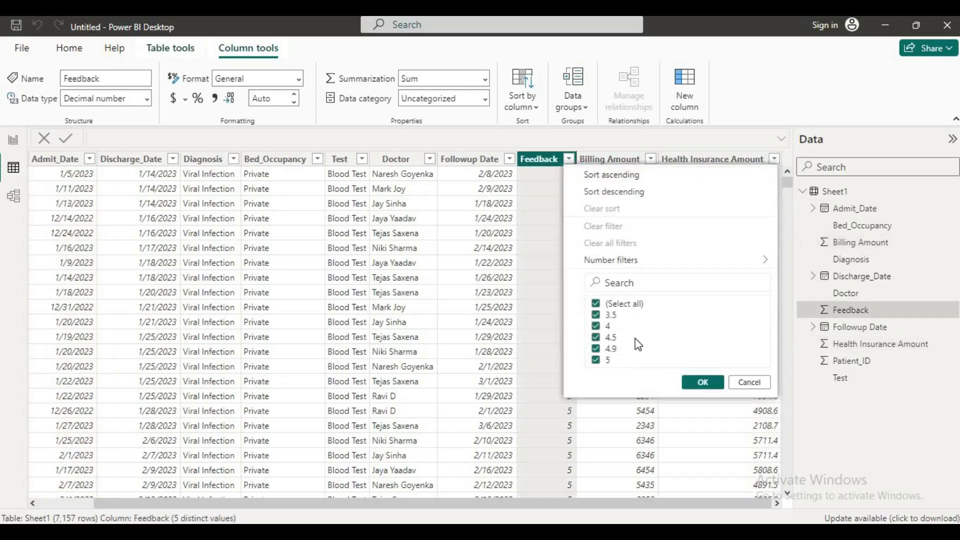
{"action": "left_click", "coordinate": [736, 384]}
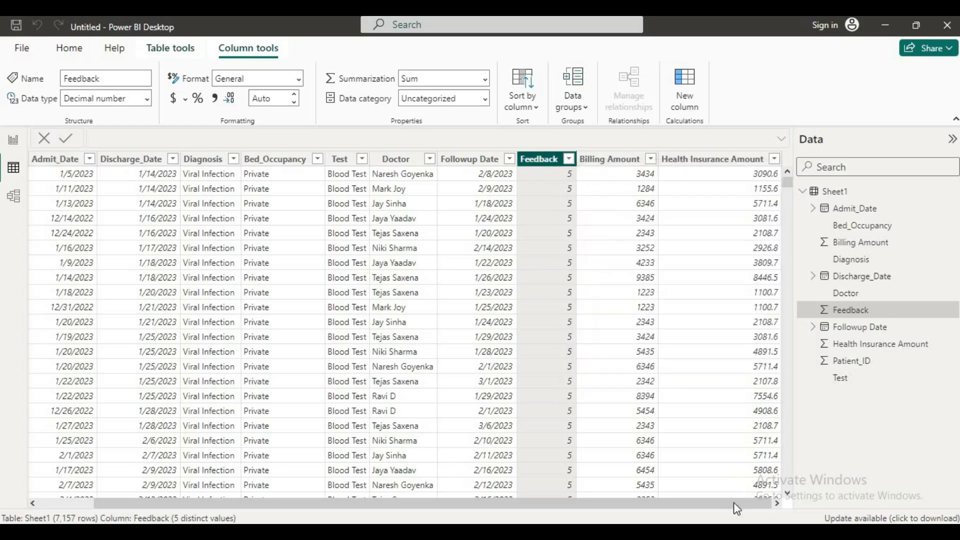
Step: Set the report page's canvas to a Custom size with a height of 800 px and a width of 1400 px
{"action": "left_click", "coordinate": [13, 140]}
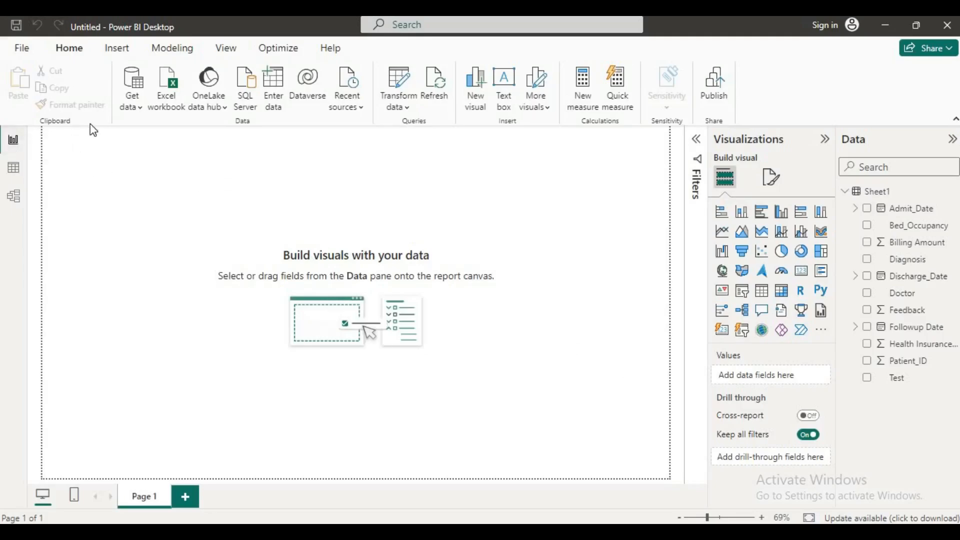
{"action": "left_click", "coordinate": [773, 186]}
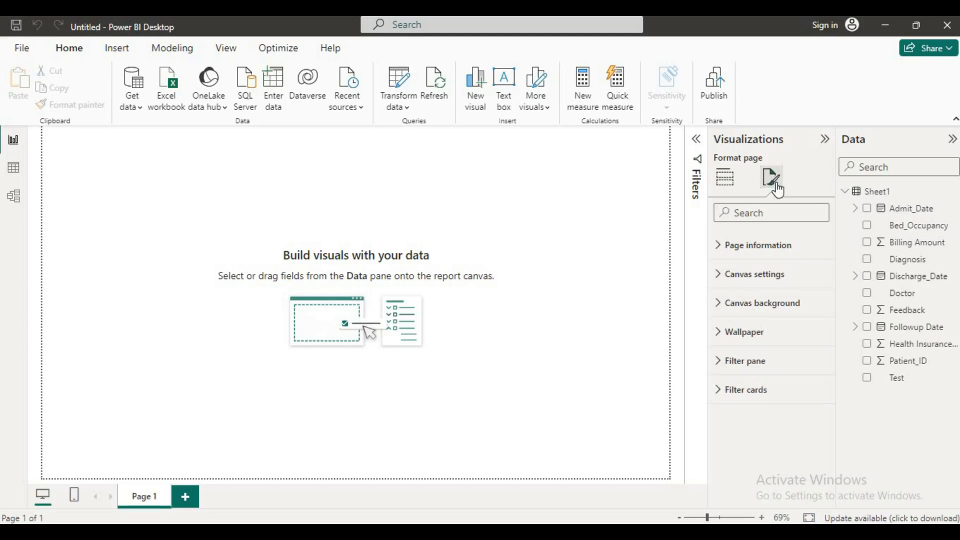
{"action": "left_click", "coordinate": [721, 273]}
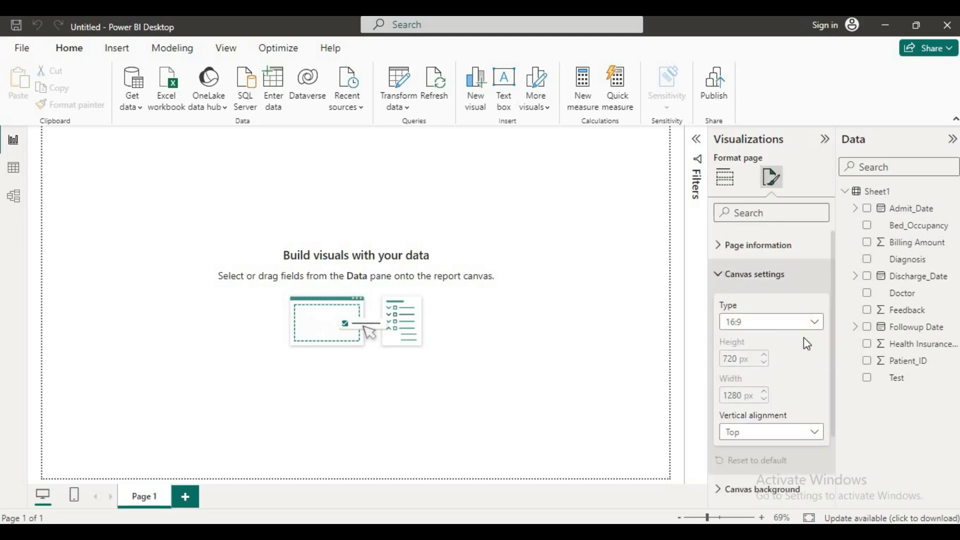
{"action": "left_click", "coordinate": [815, 324]}
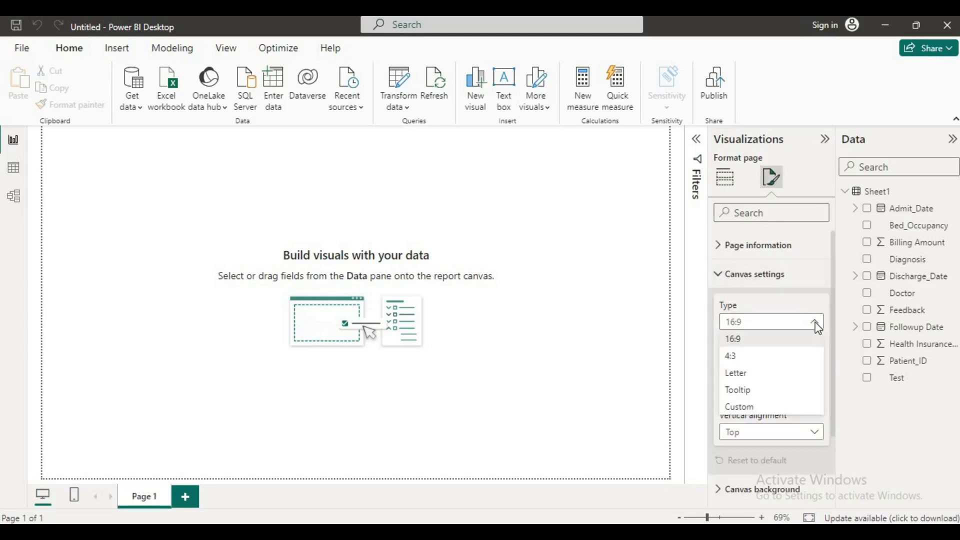
{"action": "left_click", "coordinate": [751, 407]}
{"action": "double_click", "coordinate": [732, 359]}
{"action": "type", "text": "800"}
{"action": "double_click", "coordinate": [733, 396]}
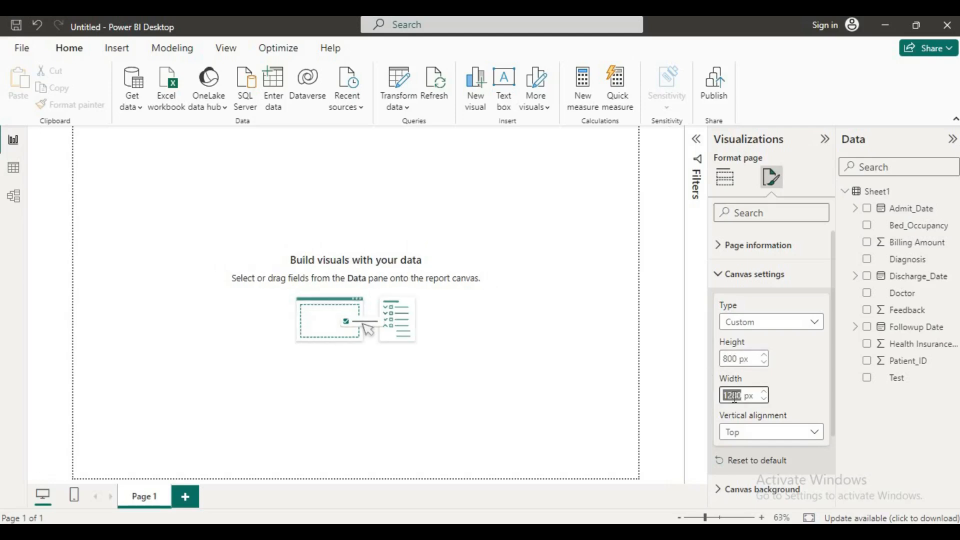
{"action": "type", "text": "1400"}
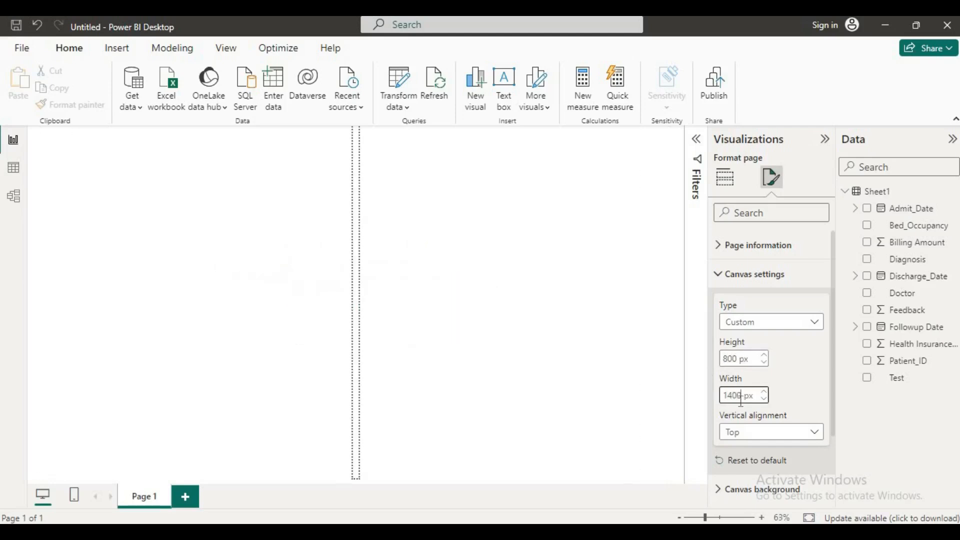
{"action": "left_click", "coordinate": [803, 397]}
Step: Set the page wallpaper to the image R.jfif from the Saved Pictures folder
{"action": "scroll", "coordinate": [800, 403], "scroll_direction": "down", "scroll_amount": 3}
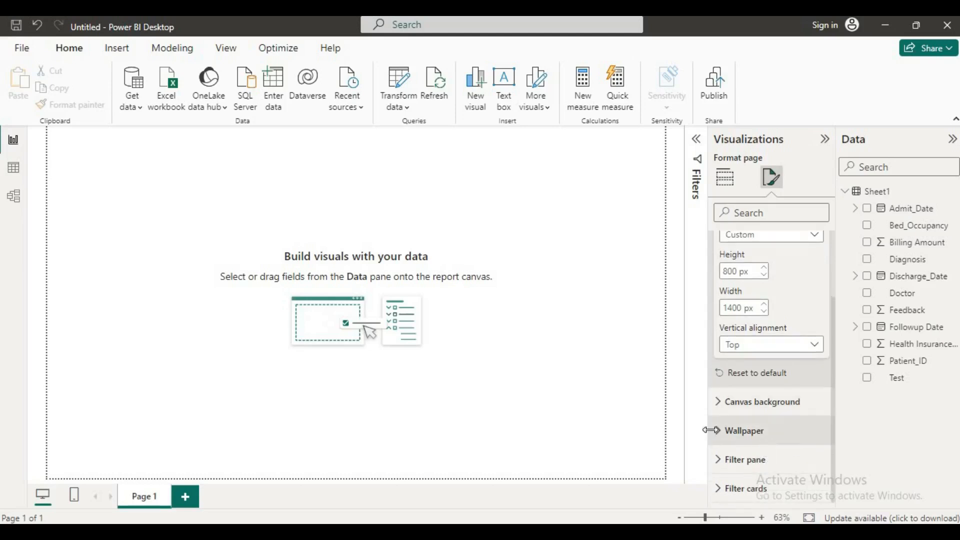
{"action": "left_click", "coordinate": [718, 404]}
{"action": "left_click", "coordinate": [718, 406]}
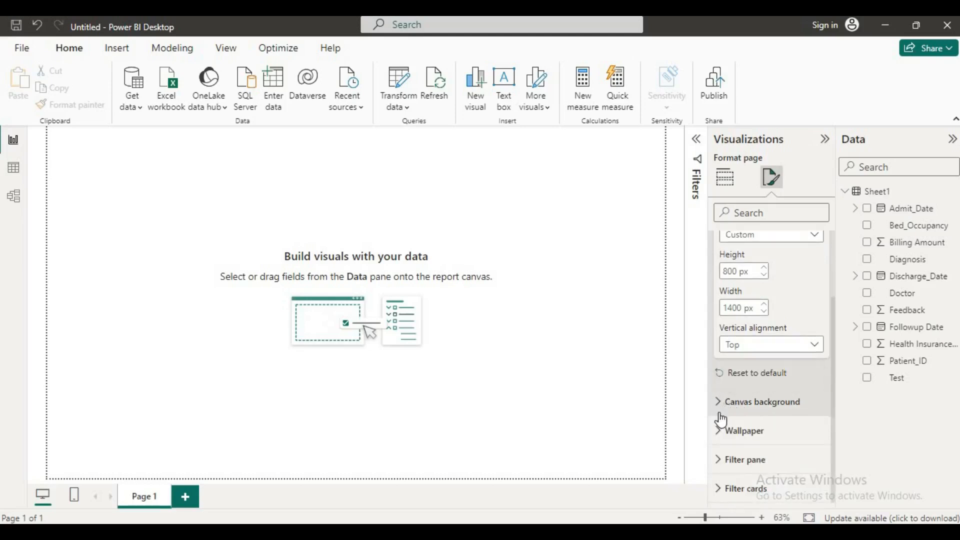
{"action": "left_click", "coordinate": [735, 429]}
{"action": "scroll", "coordinate": [760, 424], "scroll_direction": "down", "scroll_amount": 3}
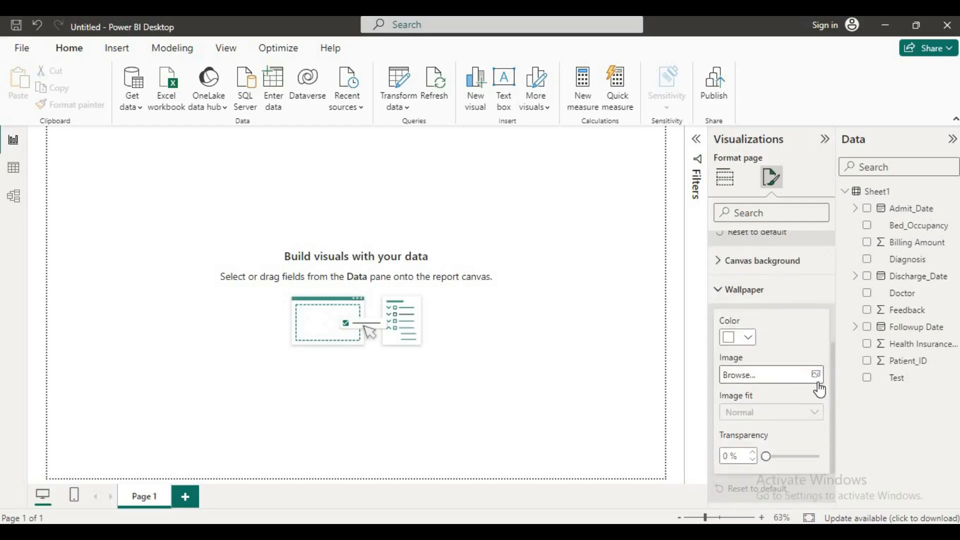
{"action": "left_click", "coordinate": [816, 379]}
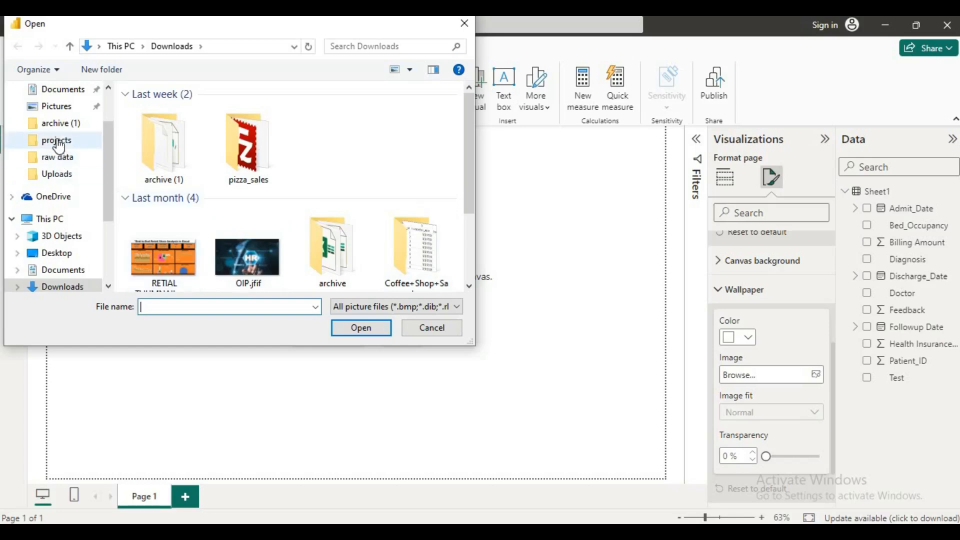
{"action": "left_click", "coordinate": [61, 114]}
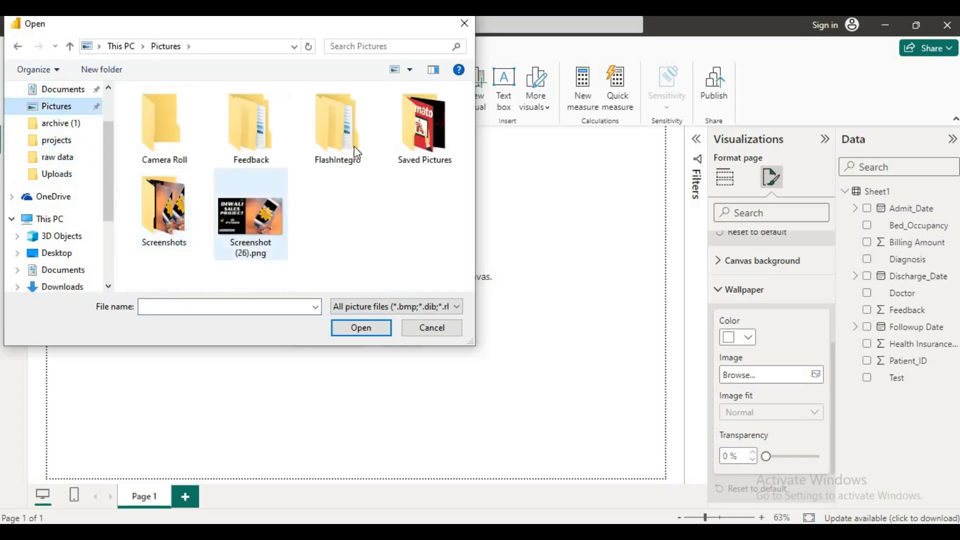
{"action": "double_click", "coordinate": [421, 143]}
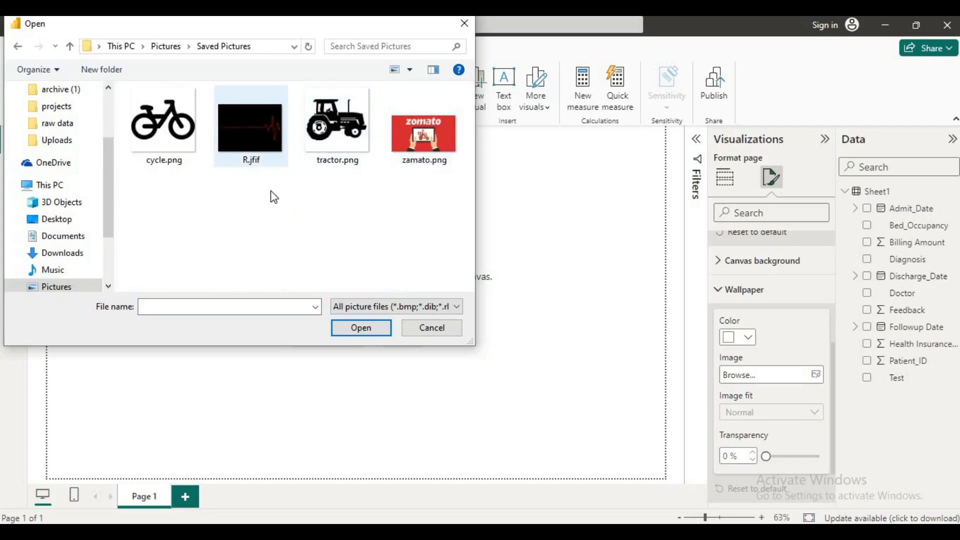
{"action": "left_click", "coordinate": [452, 307]}
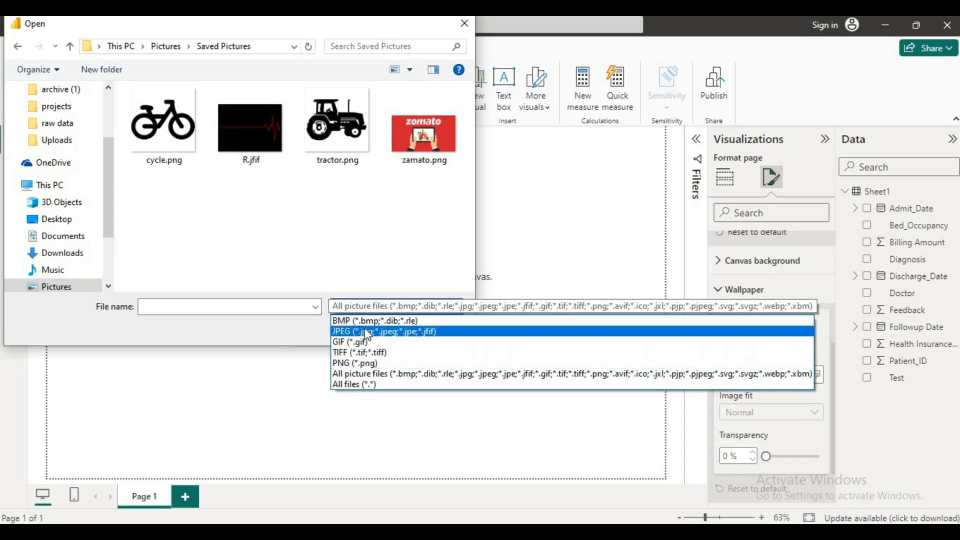
{"action": "left_click", "coordinate": [382, 331]}
{"action": "left_click", "coordinate": [152, 136]}
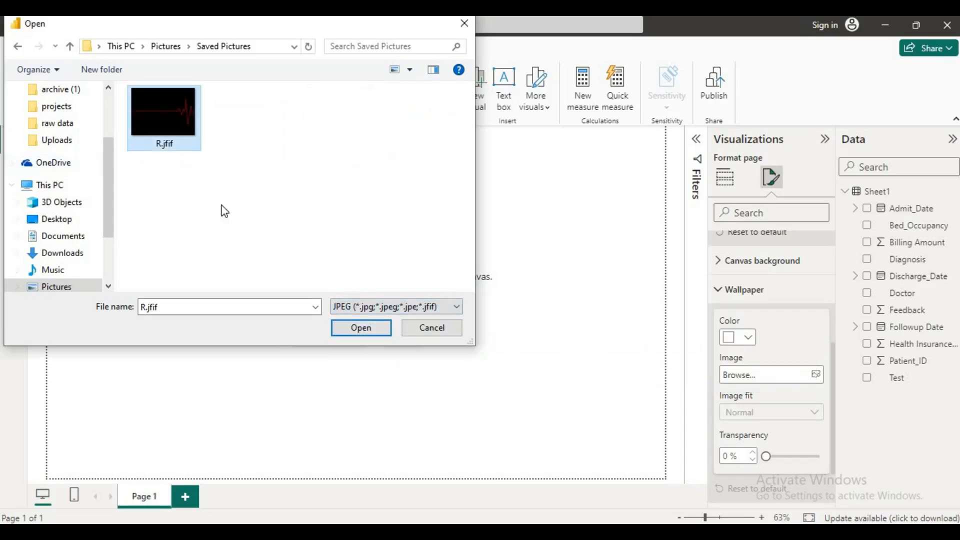
{"action": "left_click", "coordinate": [347, 331]}
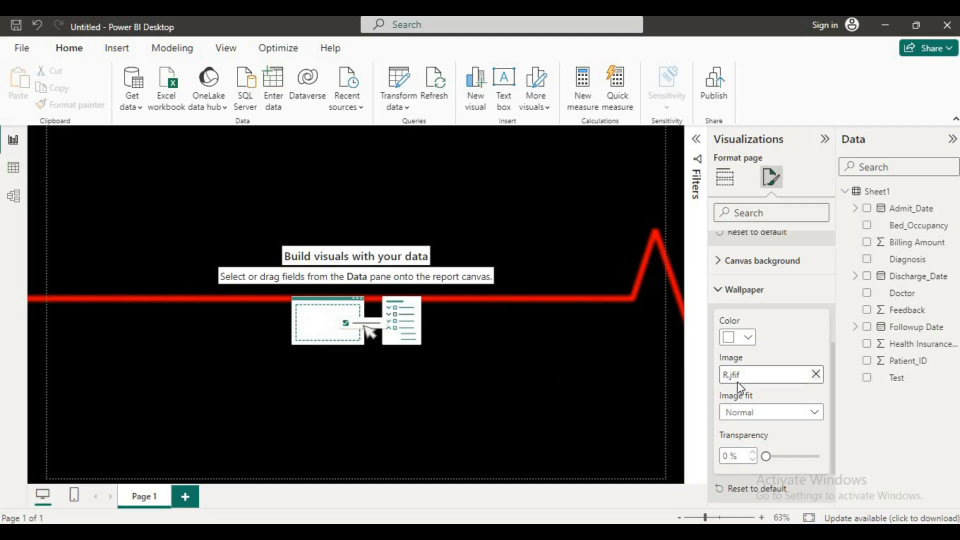
Step: Set the wallpaper's image fit to Fit
{"action": "left_click", "coordinate": [810, 413]}
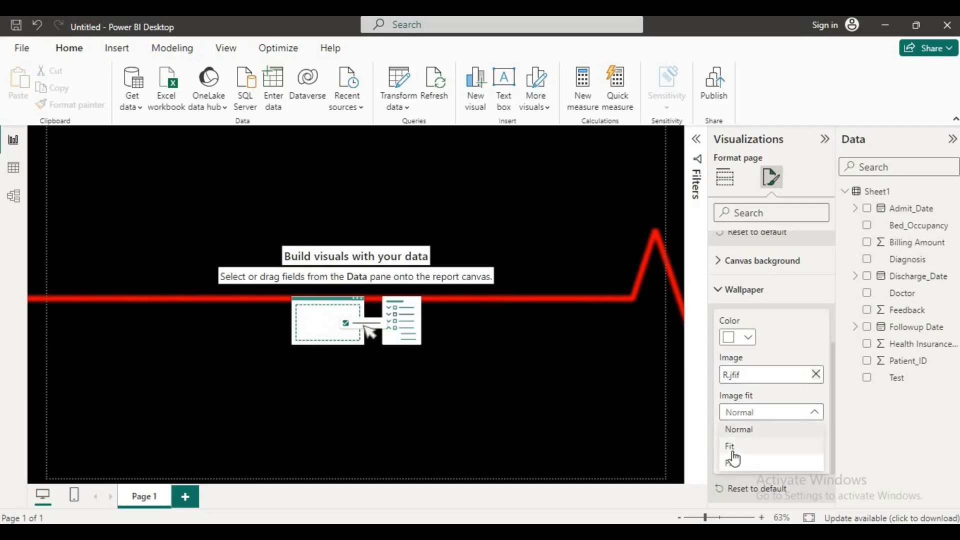
{"action": "left_click", "coordinate": [740, 449]}
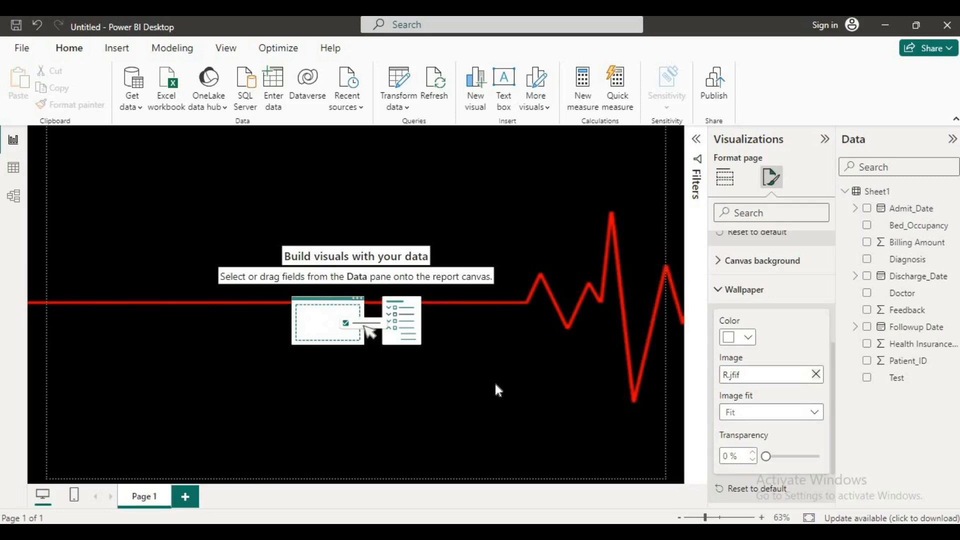
{"action": "left_click", "coordinate": [645, 442]}
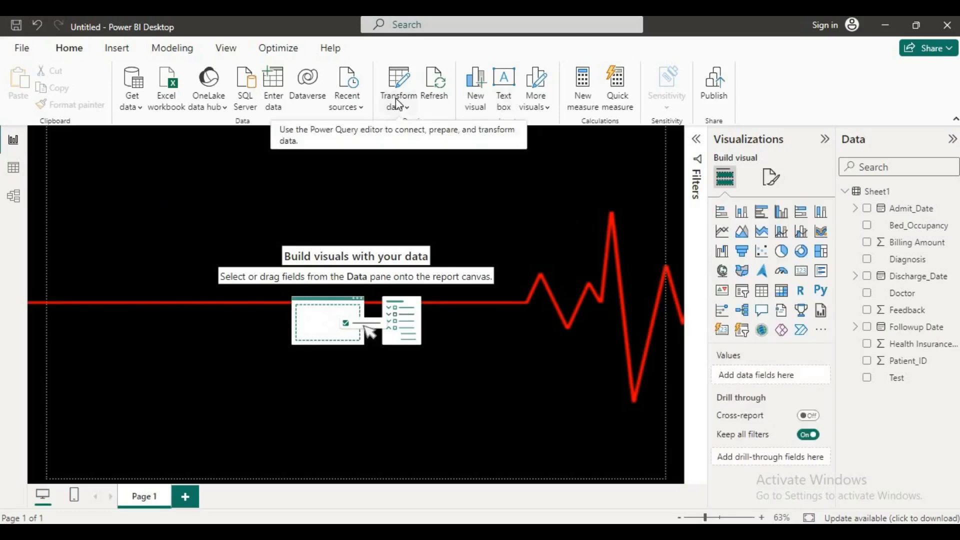
Step: Insert a rectangle shape and resize it into a thin banner spanning the page's full width along its upper edge
{"action": "left_click", "coordinate": [118, 54]}
{"action": "left_click", "coordinate": [490, 106]}
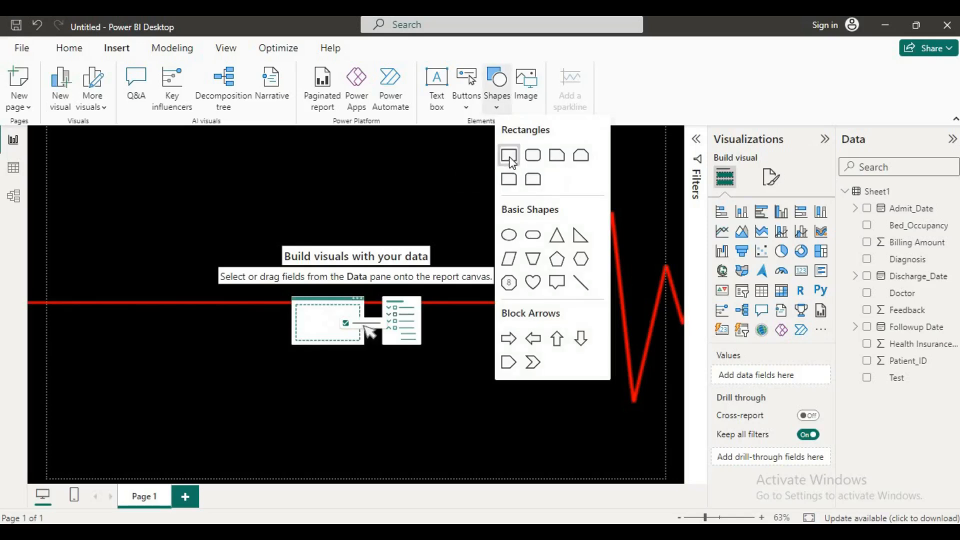
{"action": "left_click", "coordinate": [509, 156]}
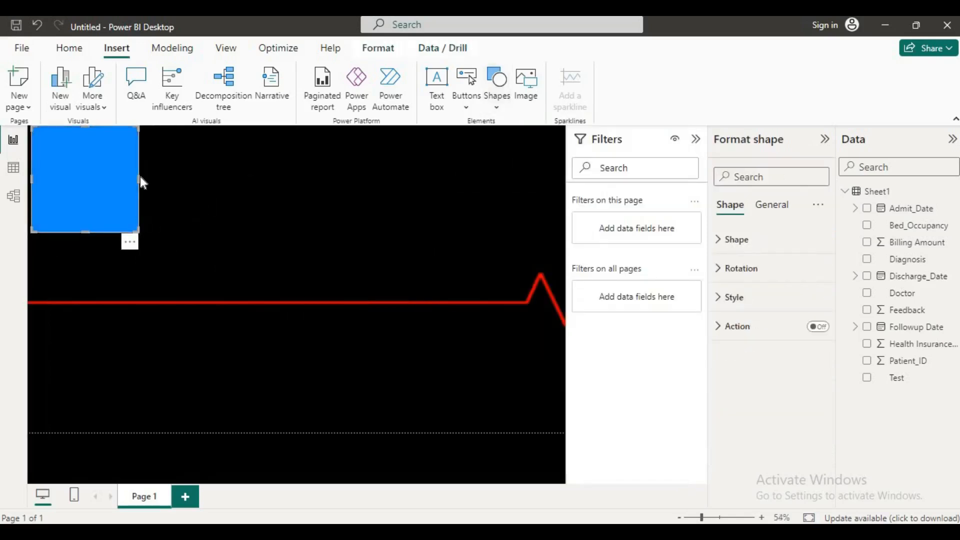
{"action": "left_click_drag", "start_coordinate": [137, 176], "coordinate": [565, 213]}
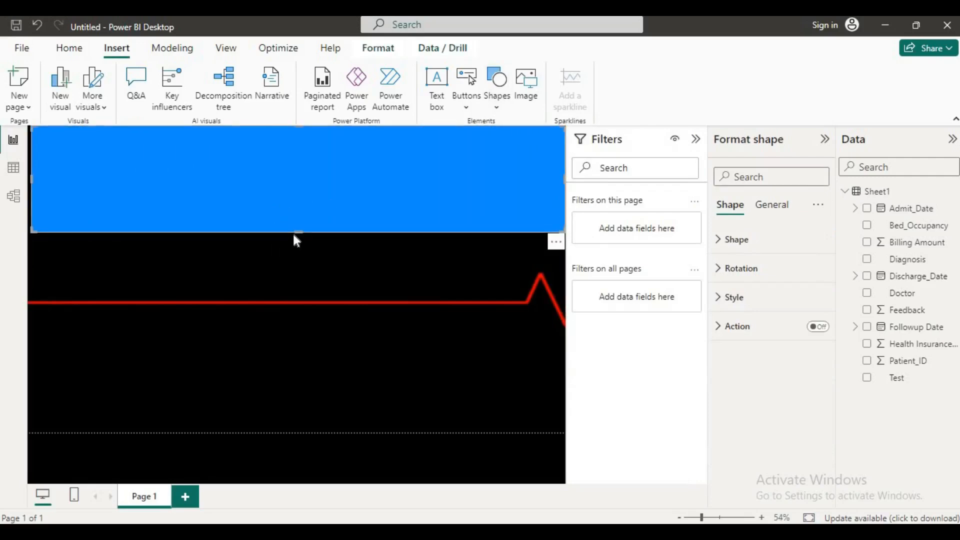
{"action": "left_click_drag", "start_coordinate": [288, 191], "coordinate": [264, 155]}
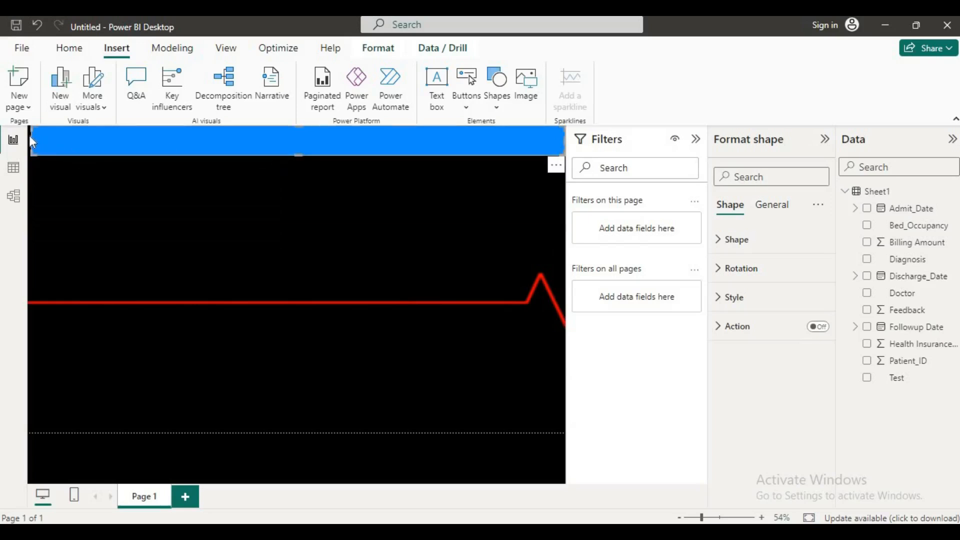
{"action": "left_click_drag", "start_coordinate": [31, 146], "coordinate": [27, 147]}
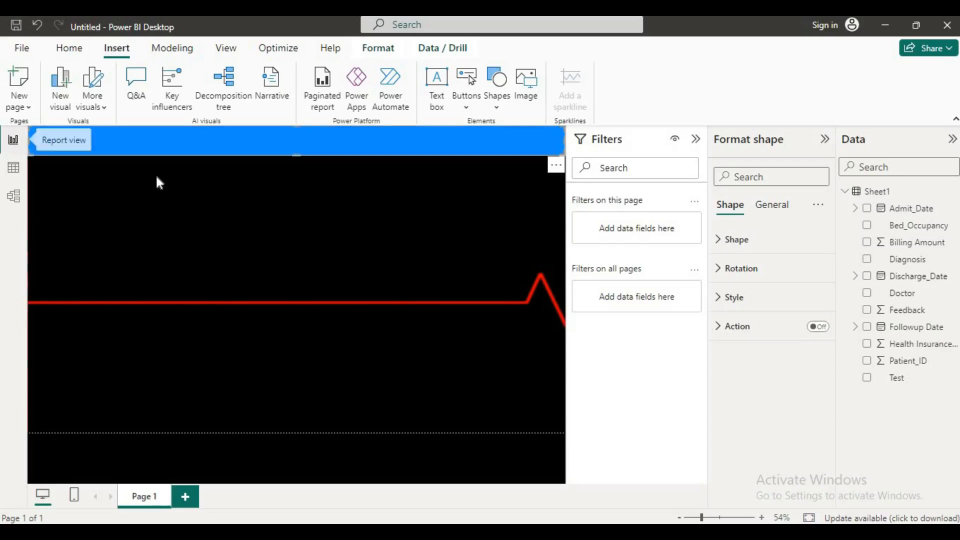
{"action": "left_click", "coordinate": [157, 178]}
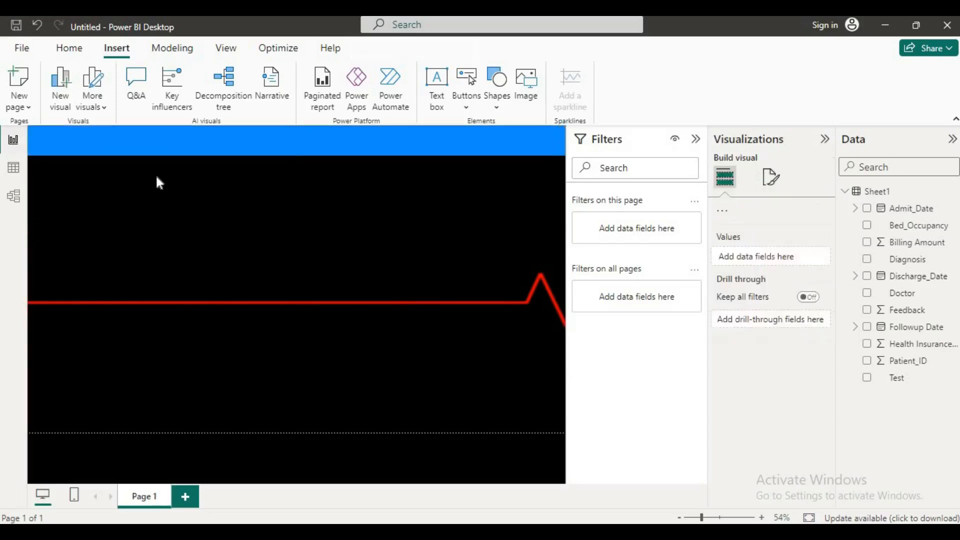
Step: Fill the banner rectangle with the dark grey shade second below black in the theme colors
{"action": "left_click", "coordinate": [312, 143]}
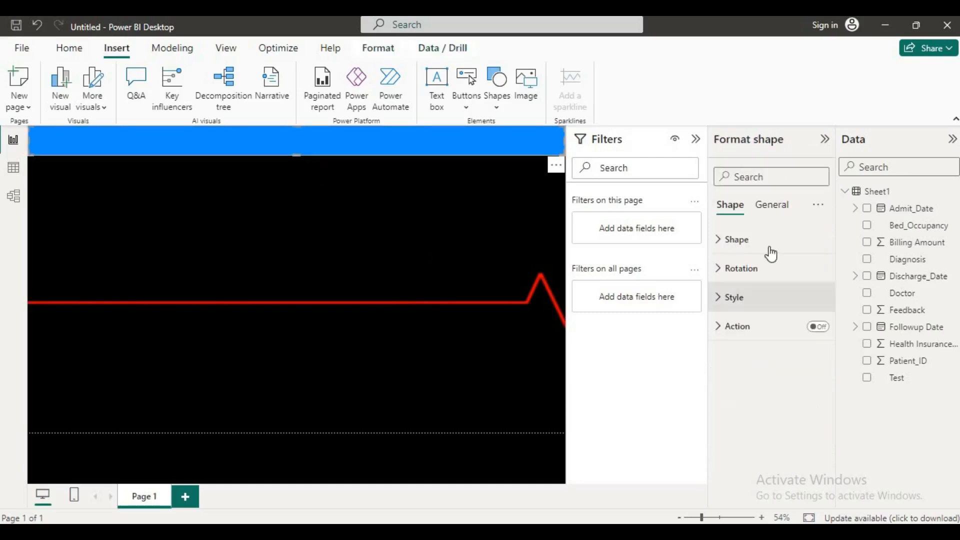
{"action": "left_click", "coordinate": [720, 251]}
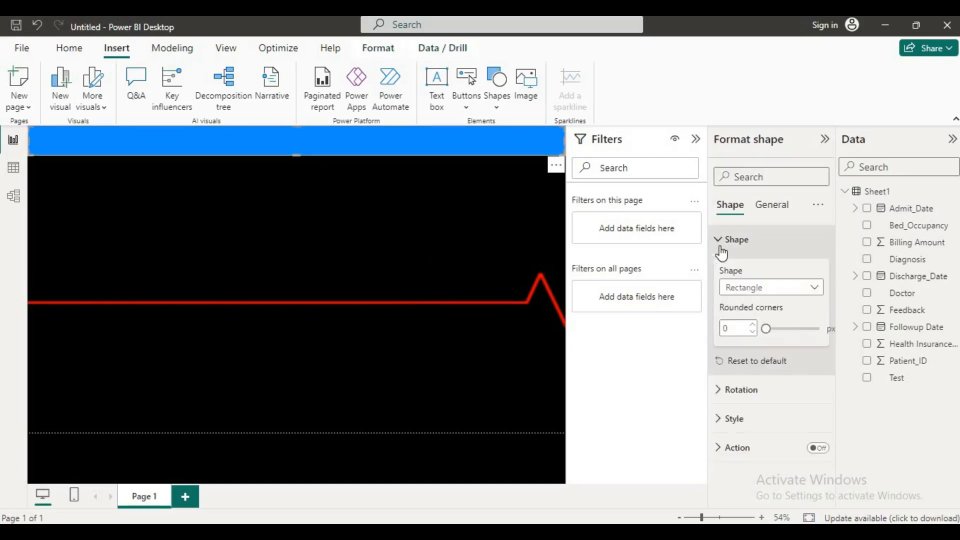
{"action": "left_click", "coordinate": [721, 423]}
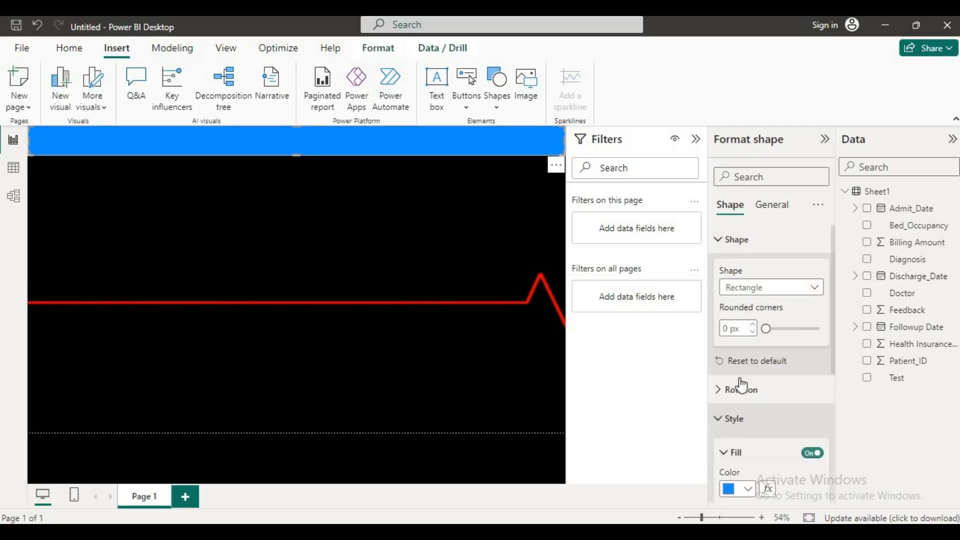
{"action": "scroll", "coordinate": [729, 392], "scroll_direction": "down", "scroll_amount": 3}
{"action": "left_click", "coordinate": [748, 348]}
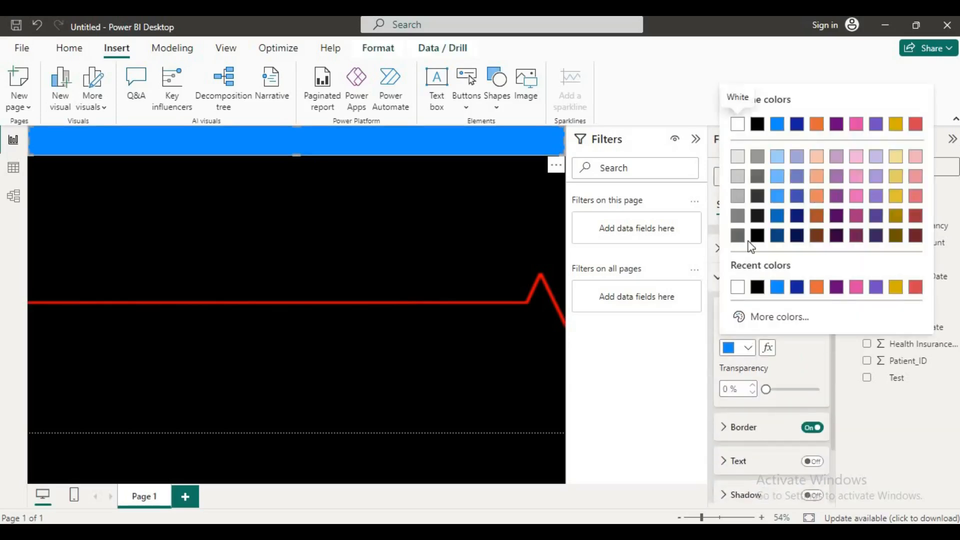
{"action": "left_click", "coordinate": [738, 216]}
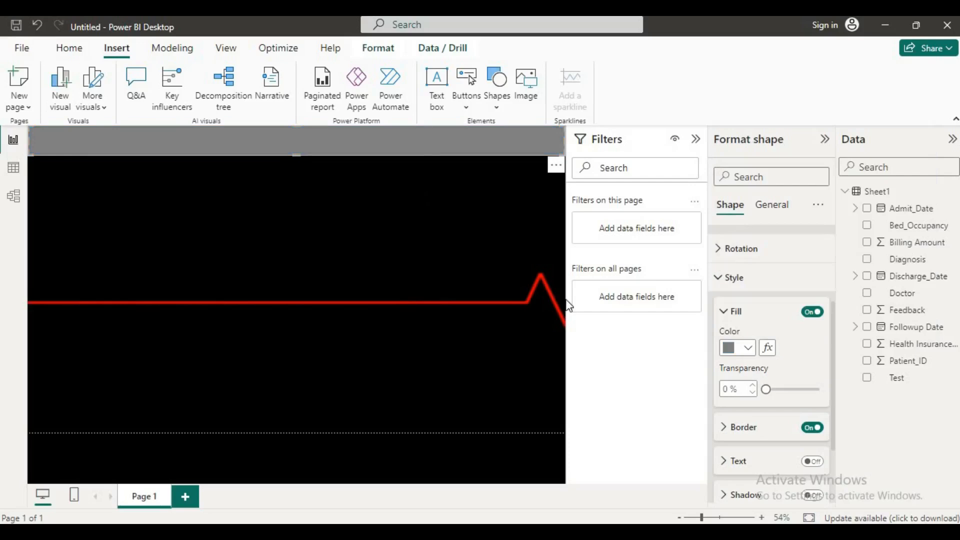
{"action": "left_click", "coordinate": [744, 349]}
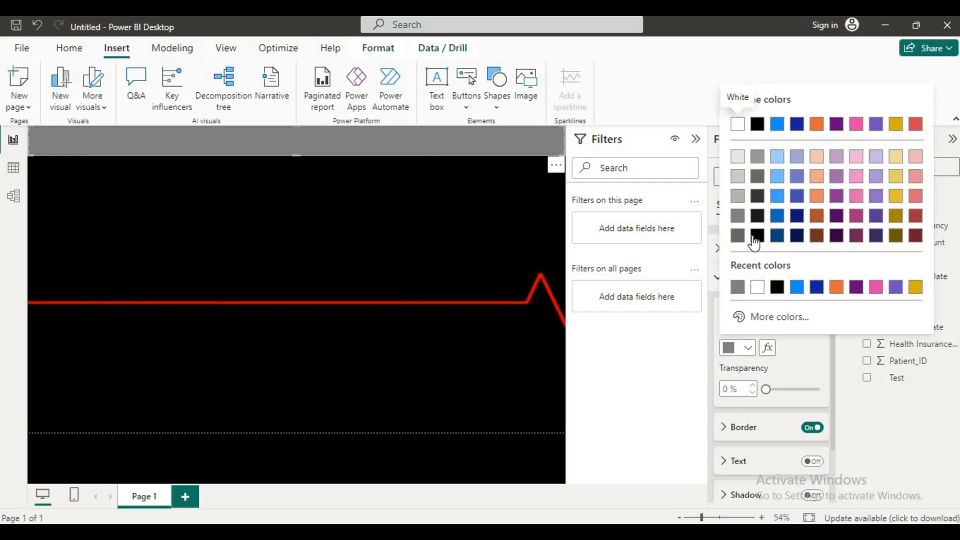
{"action": "left_click", "coordinate": [757, 180]}
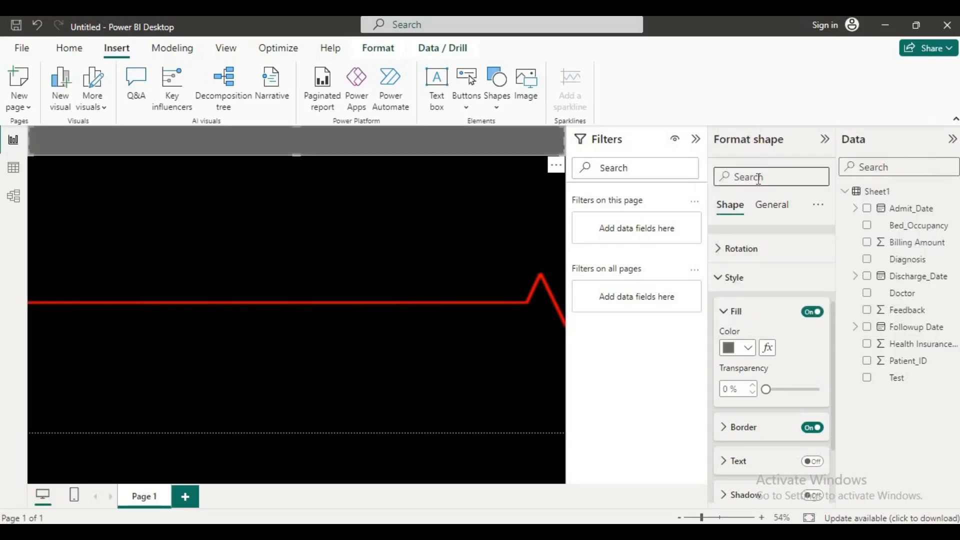
{"action": "left_click", "coordinate": [320, 187]}
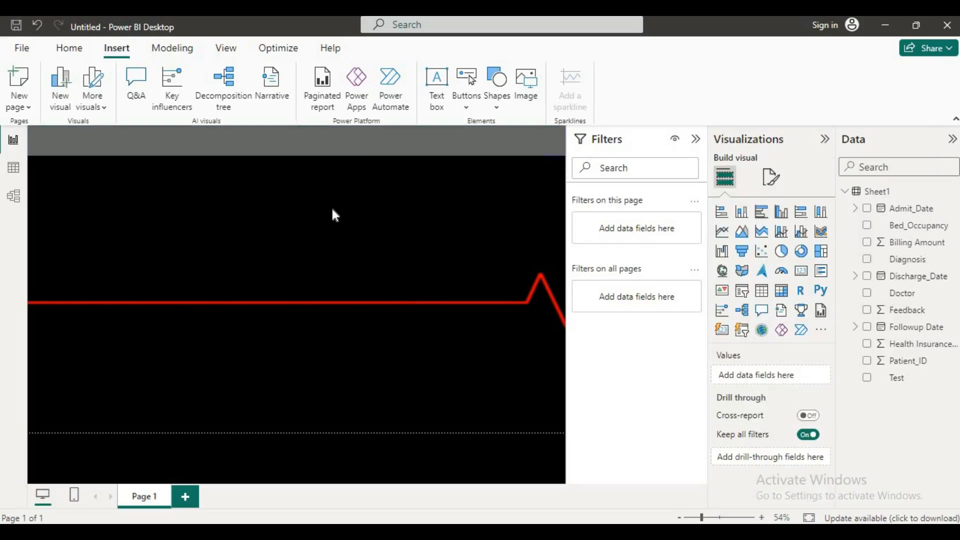
{"action": "left_click", "coordinate": [440, 100]}
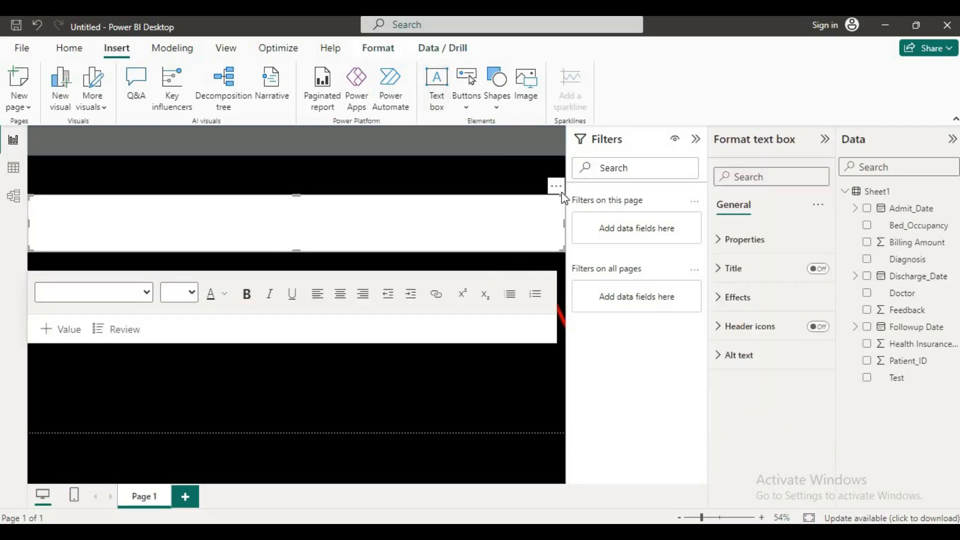
{"action": "left_click", "coordinate": [556, 186]}
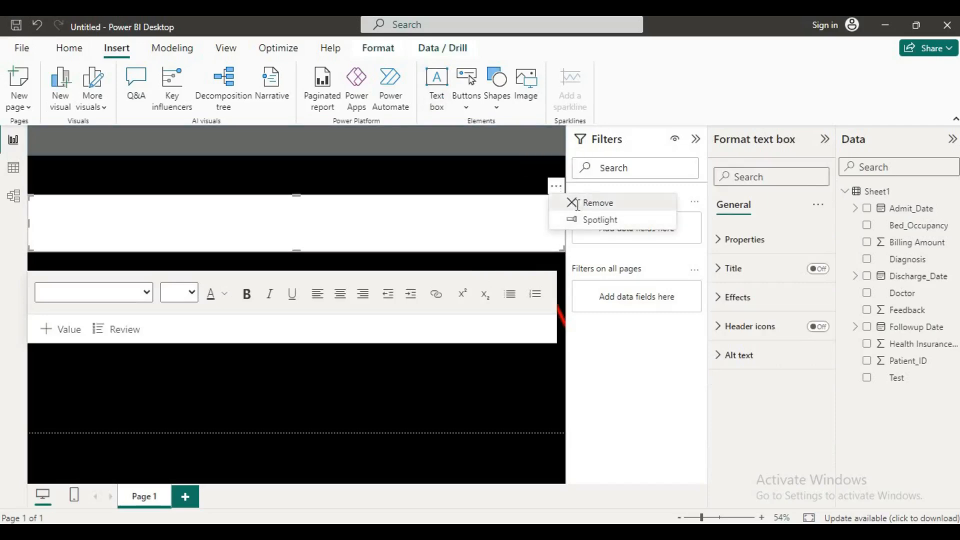
{"action": "left_click", "coordinate": [578, 203]}
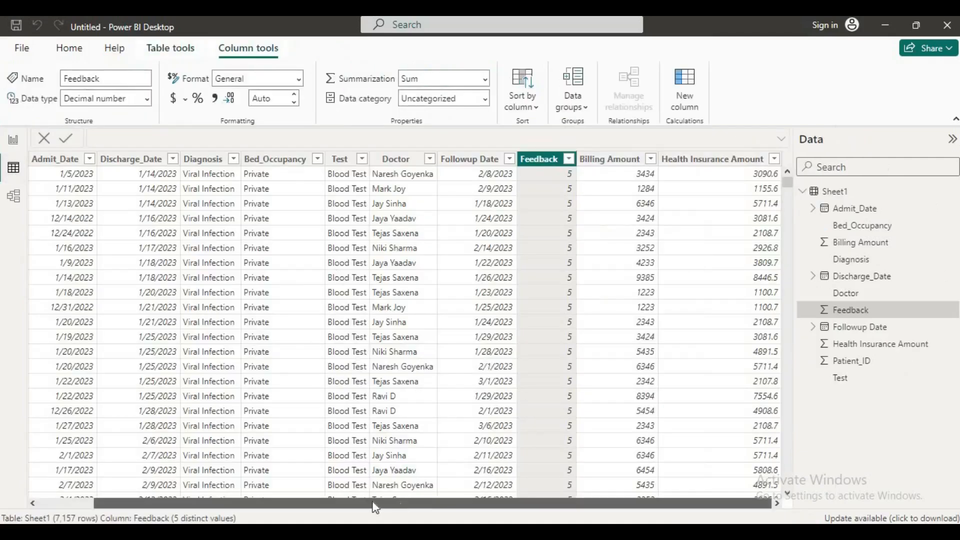
Step: Return to the report page and enter the title PATIENT CARE PERFORMANCE DASHBOARD in the text box below the banner
{"action": "left_click_drag", "start_coordinate": [401, 508], "coordinate": [299, 504]}
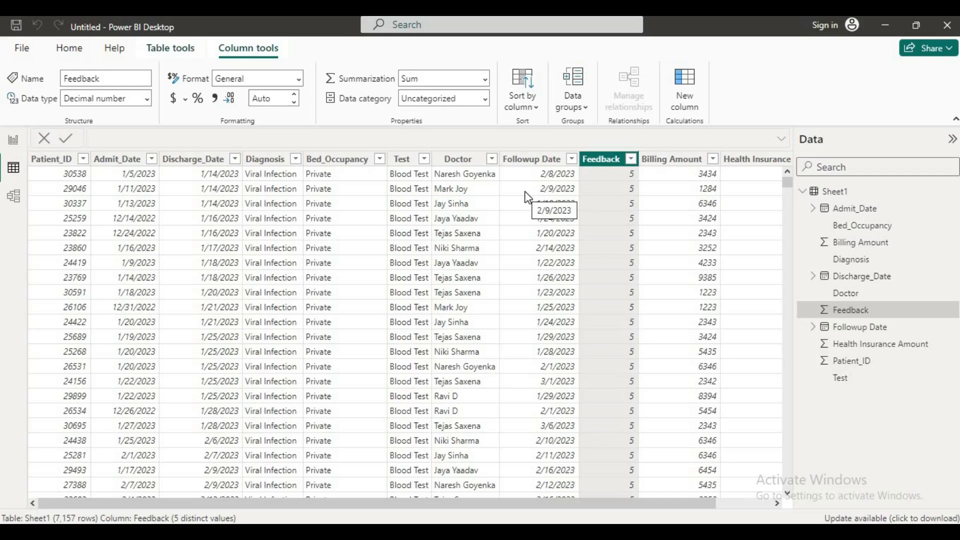
{"action": "left_click", "coordinate": [13, 141]}
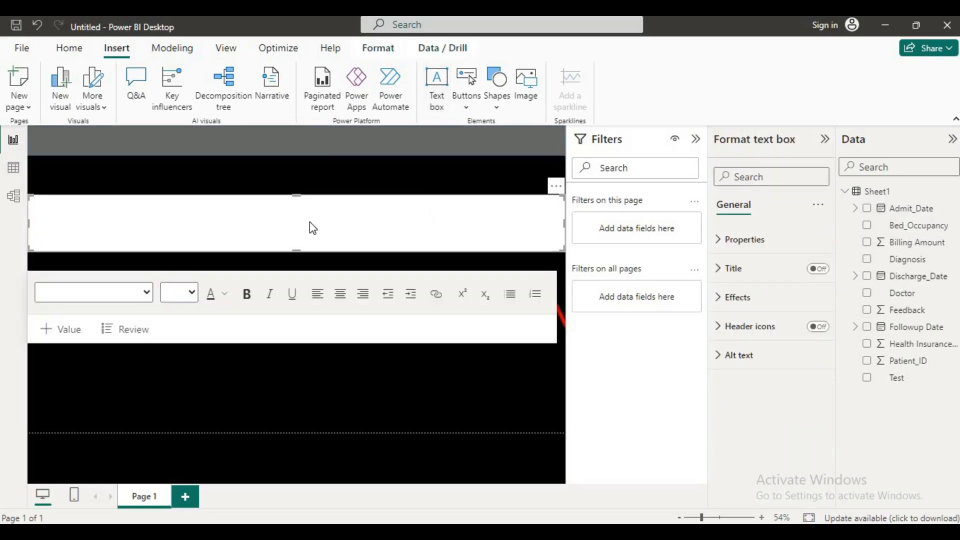
{"action": "left_click", "coordinate": [266, 213]}
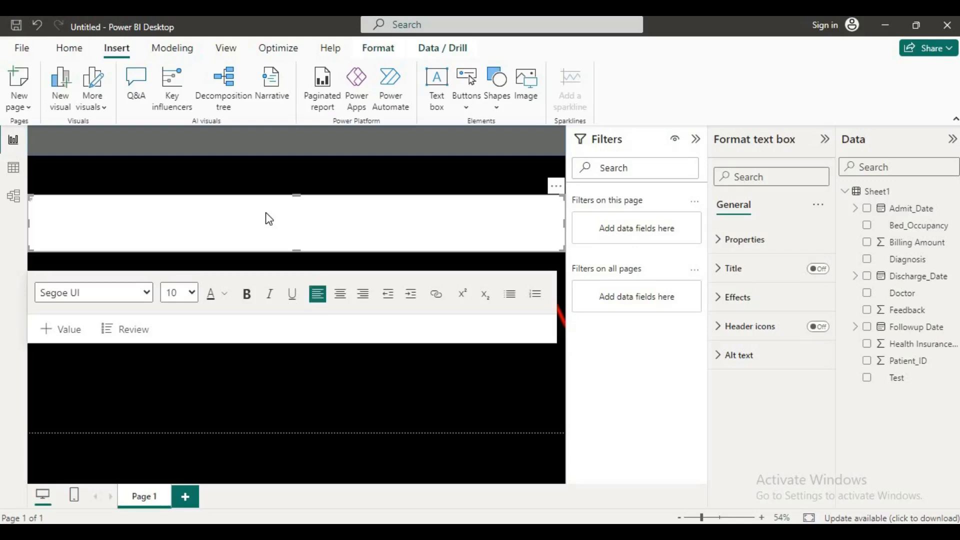
{"action": "type", "text": "PATIENT CARE PERFORMANCE DASHBOARD"}
Step: Set the whole dashboard title's font size to 28
{"action": "key", "text": "ctrl+a"}
{"action": "left_click", "coordinate": [192, 294]}
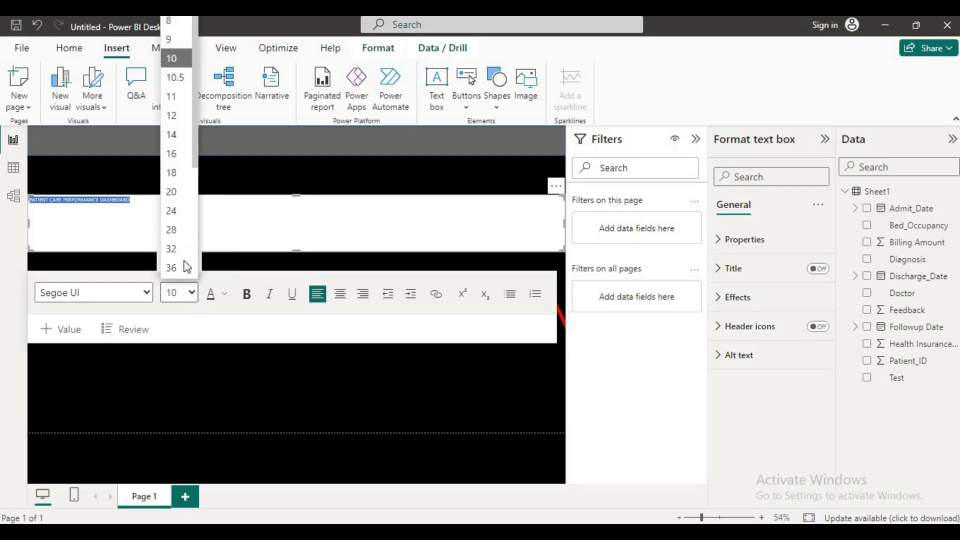
{"action": "left_click", "coordinate": [181, 229]}
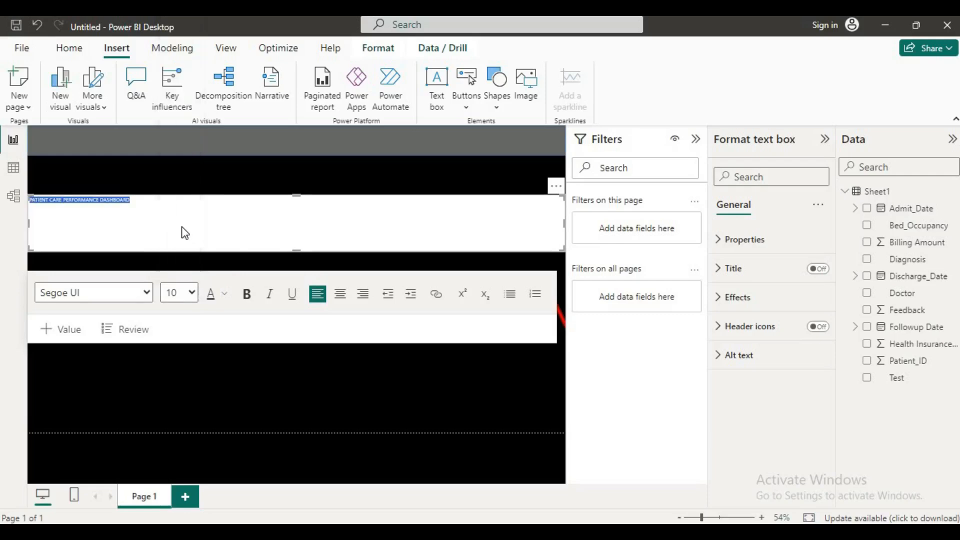
{"action": "left_click", "coordinate": [193, 294]}
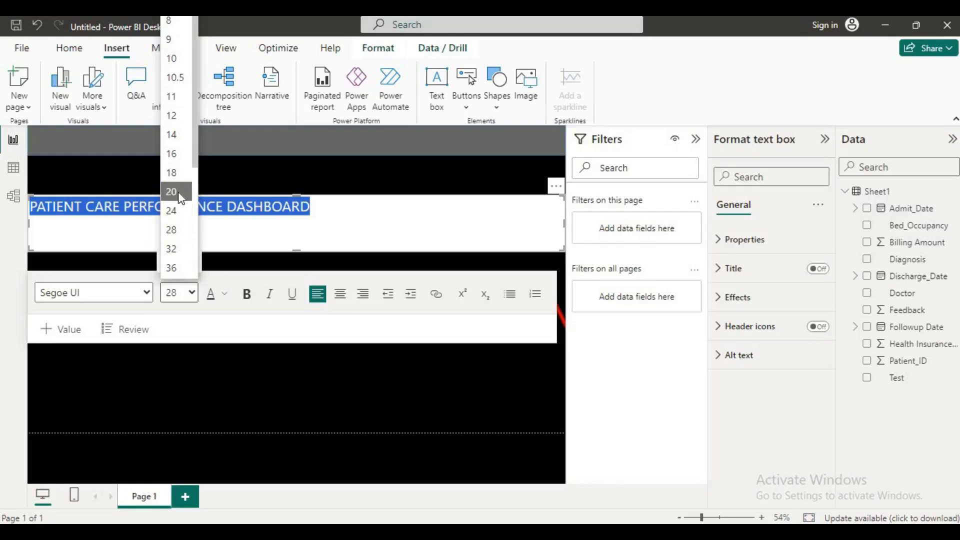
{"action": "left_click", "coordinate": [179, 195]}
{"action": "left_click", "coordinate": [192, 293]}
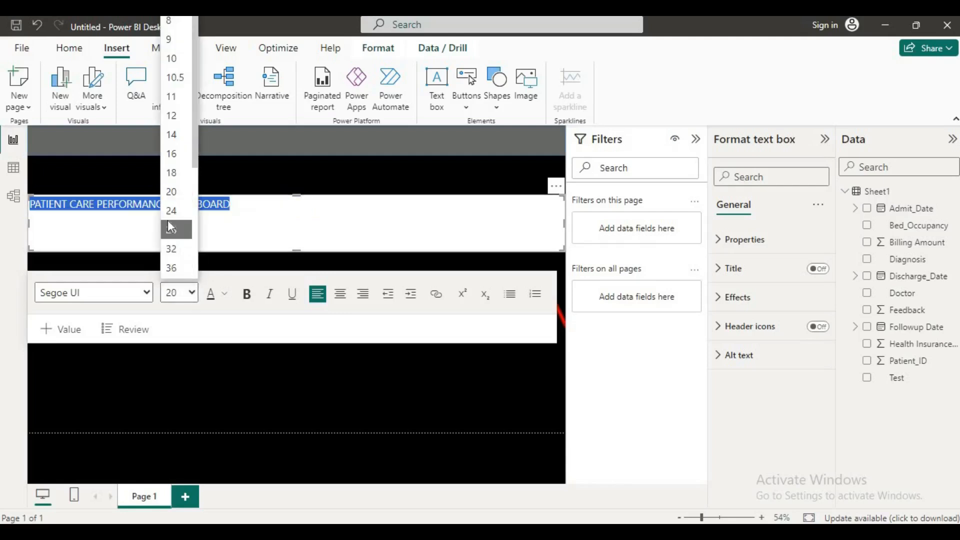
{"action": "left_click", "coordinate": [170, 228]}
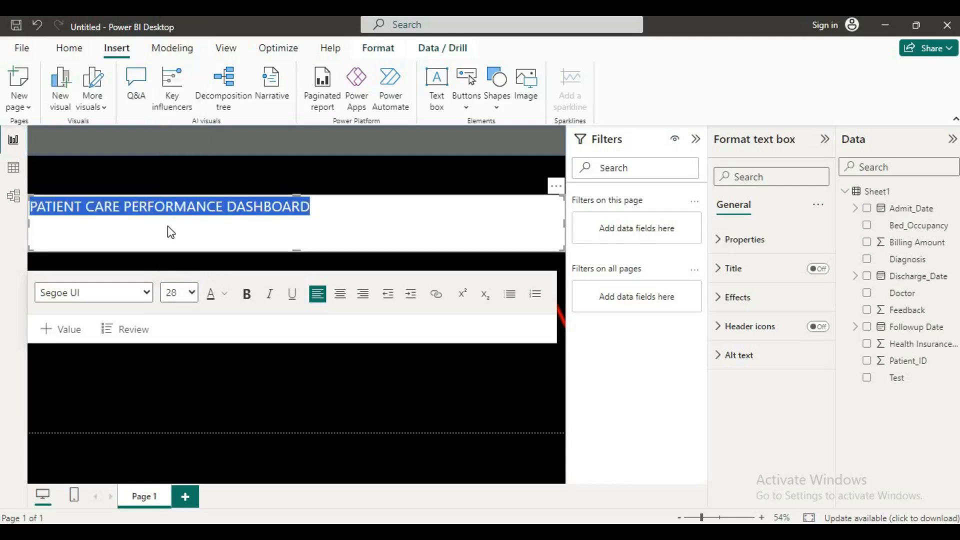
Step: Make the dashboard title bold and set its font to Arial Black
{"action": "left_click", "coordinate": [145, 294]}
{"action": "scroll", "coordinate": [76, 206], "scroll_direction": "down", "scroll_amount": 2}
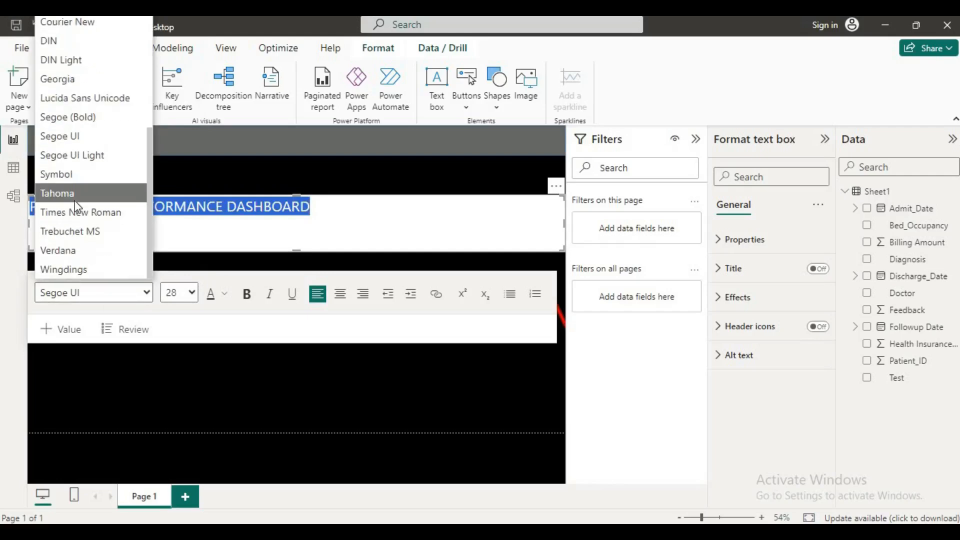
{"action": "scroll", "coordinate": [78, 244], "scroll_direction": "up", "scroll_amount": 3}
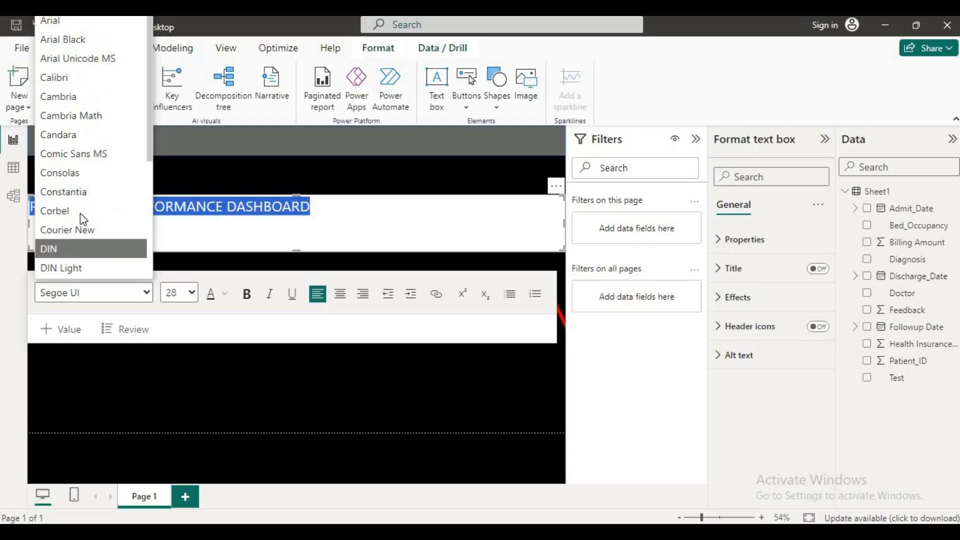
{"action": "scroll", "coordinate": [70, 190], "scroll_direction": "down", "scroll_amount": 3}
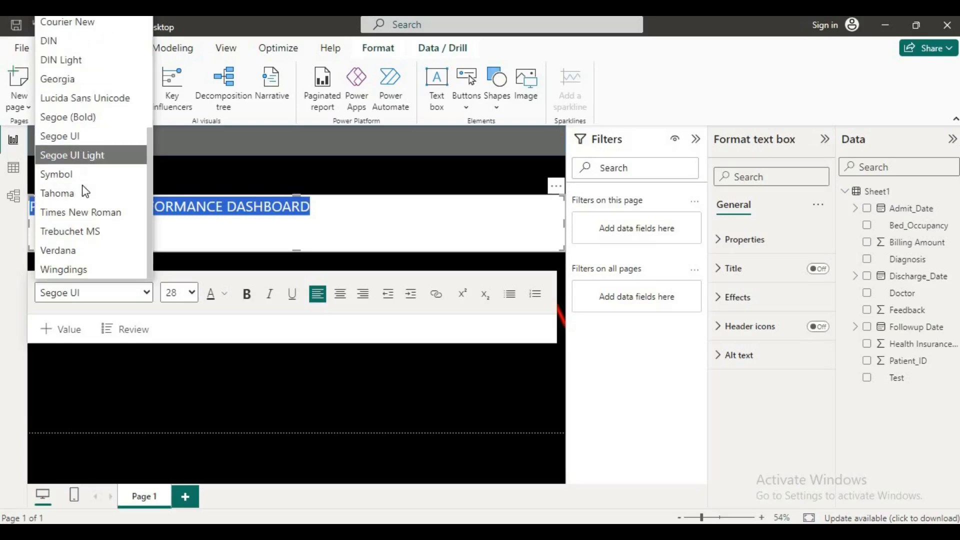
{"action": "scroll", "coordinate": [74, 214], "scroll_direction": "up", "scroll_amount": 4}
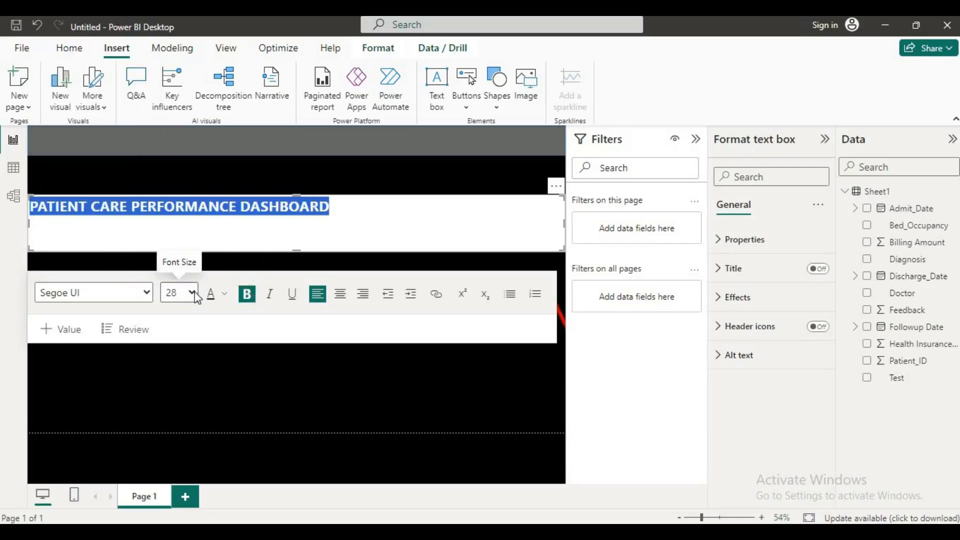
{"action": "left_click", "coordinate": [145, 295]}
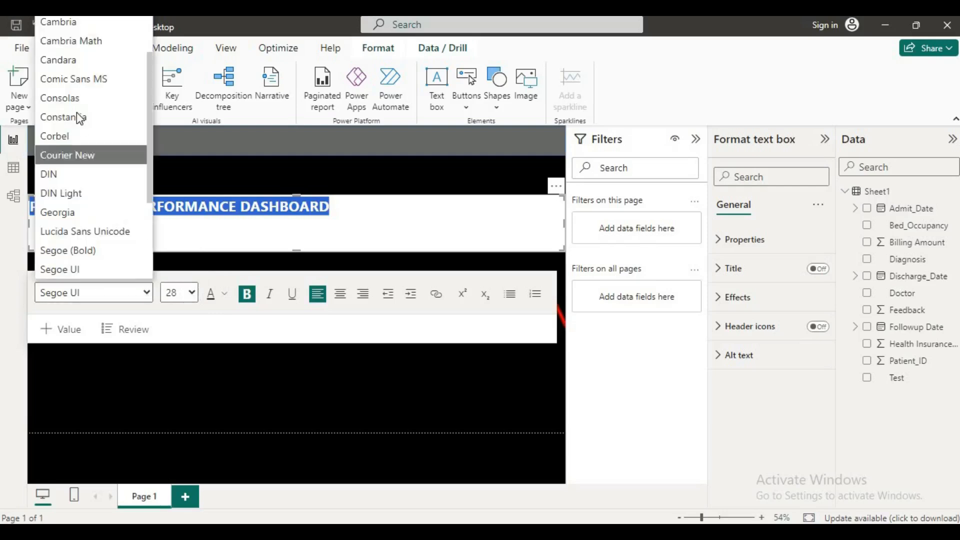
{"action": "scroll", "coordinate": [80, 122], "scroll_direction": "up", "scroll_amount": 3}
{"action": "left_click", "coordinate": [72, 41]}
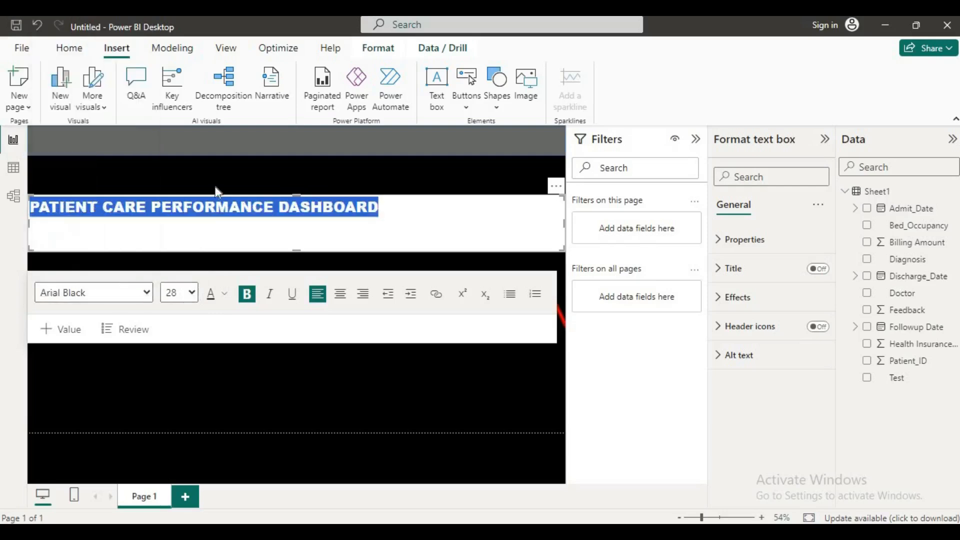
{"action": "left_click", "coordinate": [483, 230]}
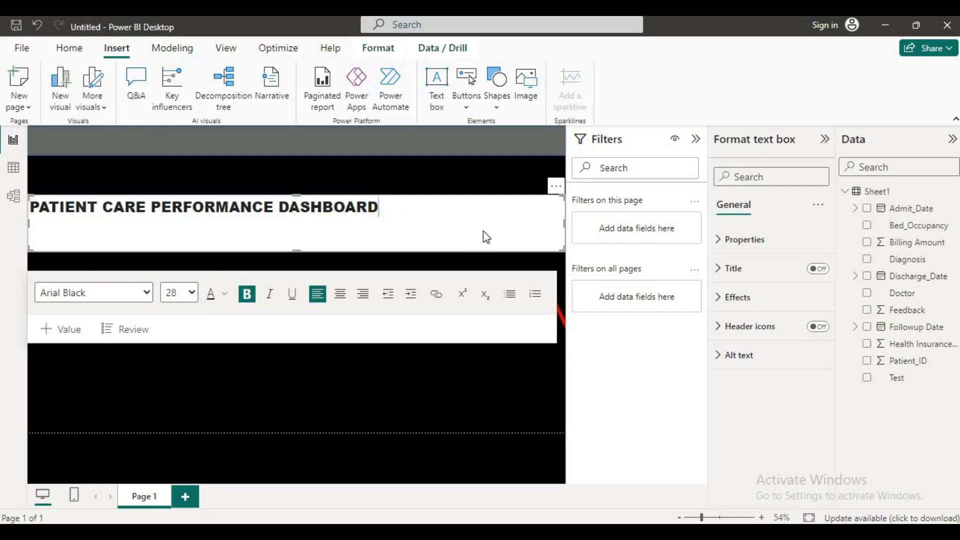
Step: Color the dashboard title text white and turn off the text box's background
{"action": "triple_click", "coordinate": [363, 210]}
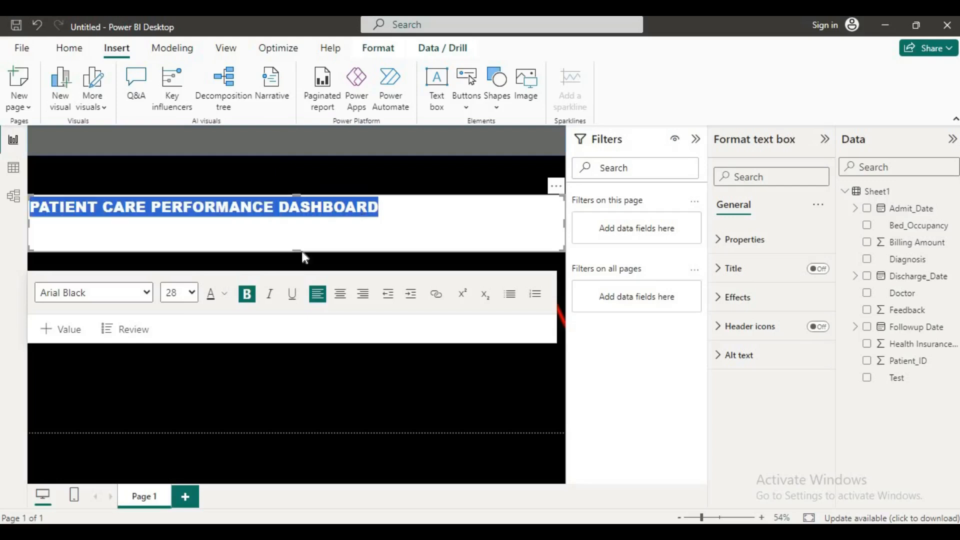
{"action": "left_click", "coordinate": [223, 295]}
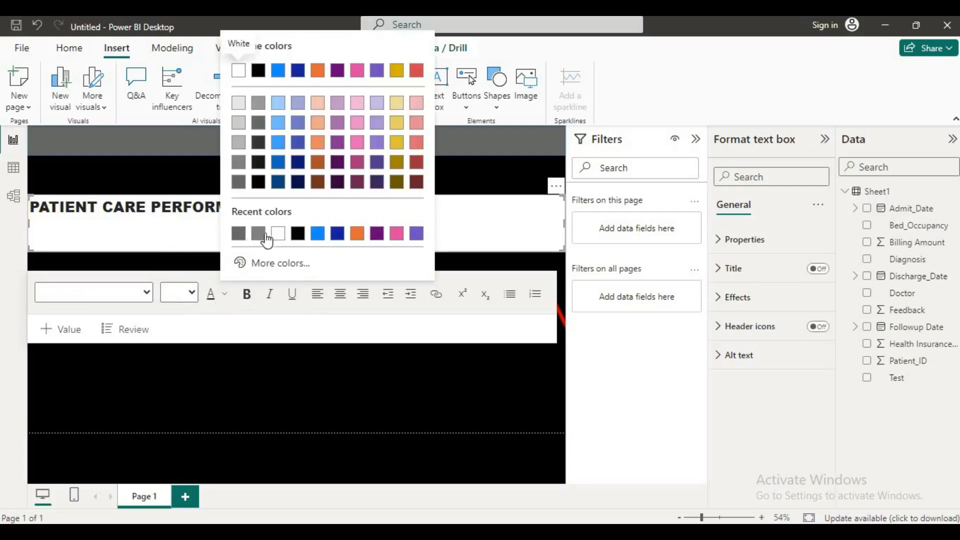
{"action": "left_click", "coordinate": [276, 238]}
{"action": "left_click", "coordinate": [458, 238]}
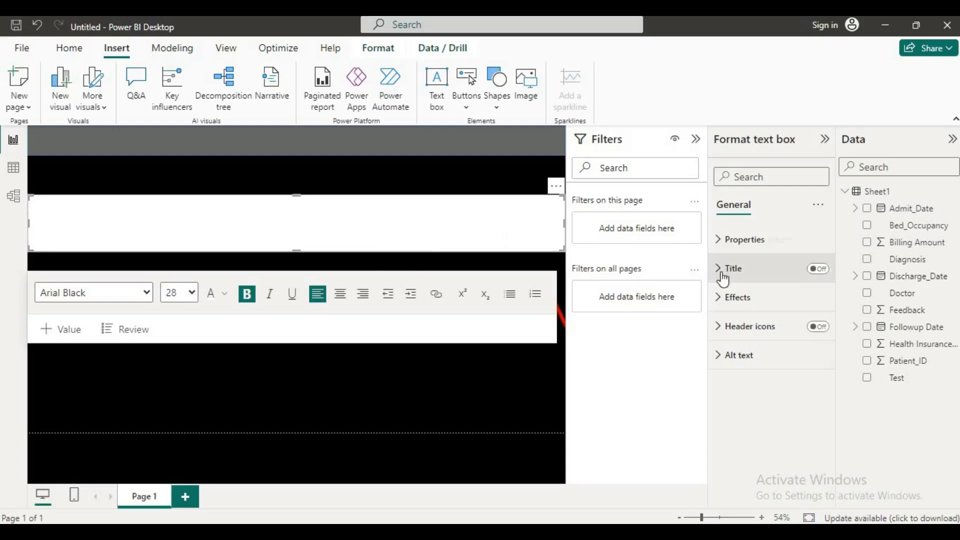
{"action": "left_click", "coordinate": [718, 297]}
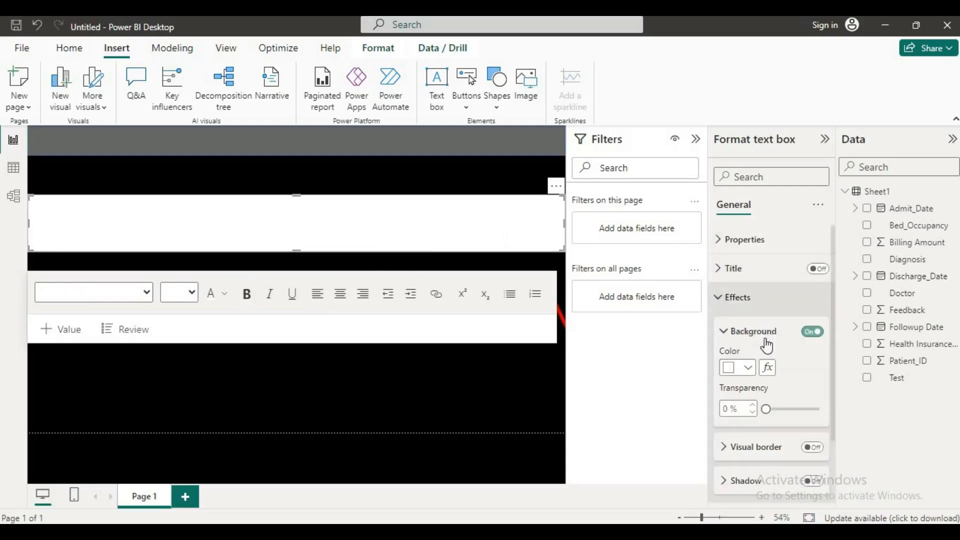
{"action": "left_click", "coordinate": [812, 332]}
Step: Shrink the text box to fit the title, move it onto the grey banner's left part, and collapse the Filters pane
{"action": "left_click_drag", "start_coordinate": [561, 246], "coordinate": [527, 243]}
{"action": "left_click_drag", "start_coordinate": [448, 228], "coordinate": [384, 215]}
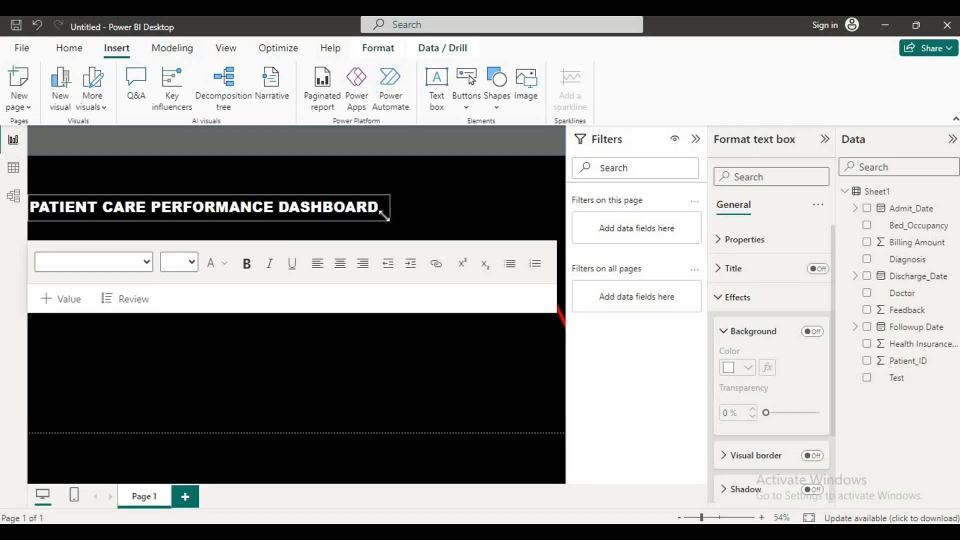
{"action": "left_click_drag", "start_coordinate": [373, 181], "coordinate": [389, 115]}
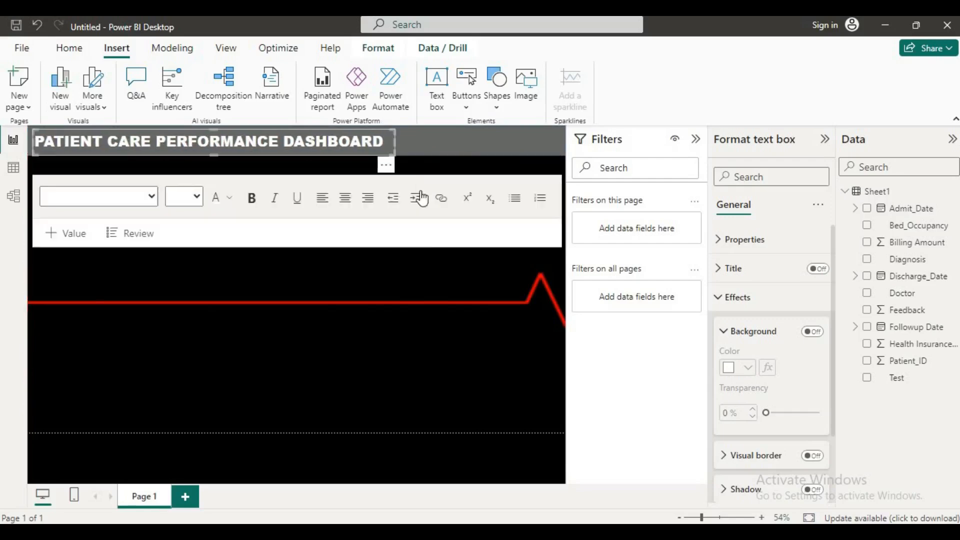
{"action": "left_click", "coordinate": [438, 273]}
{"action": "left_click", "coordinate": [696, 138]}
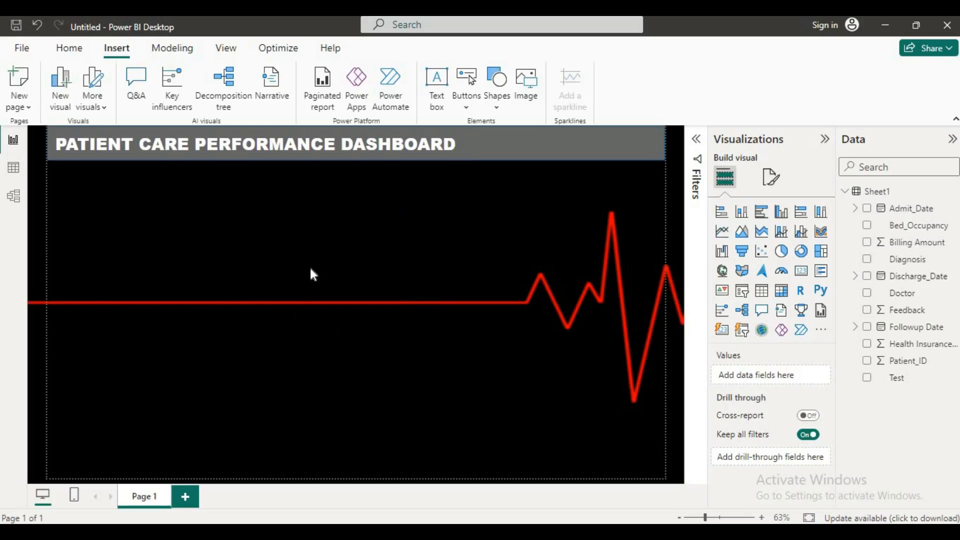
{"action": "left_click", "coordinate": [13, 168]}
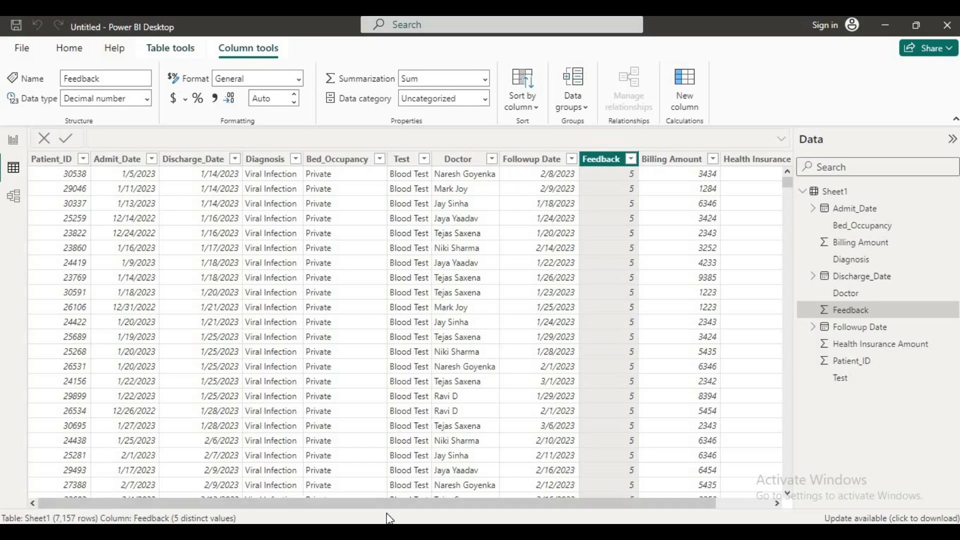
{"action": "mouse_move", "coordinate": [385, 499]}
{"action": "left_mouse_down"}
{"action": "mouse_move", "coordinate": [490, 514]}
{"action": "mouse_move", "coordinate": [350, 505]}
{"action": "left_mouse_up"}
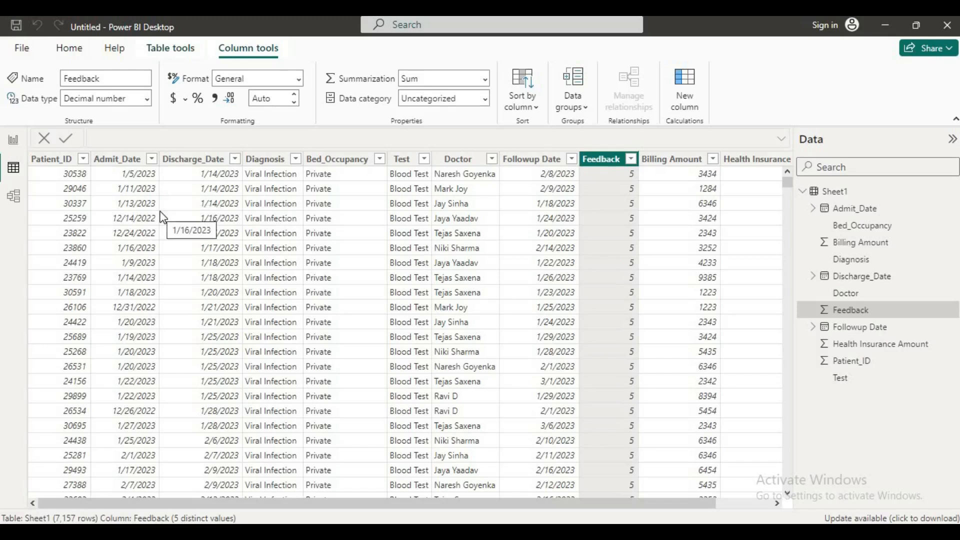
{"action": "left_click", "coordinate": [13, 141]}
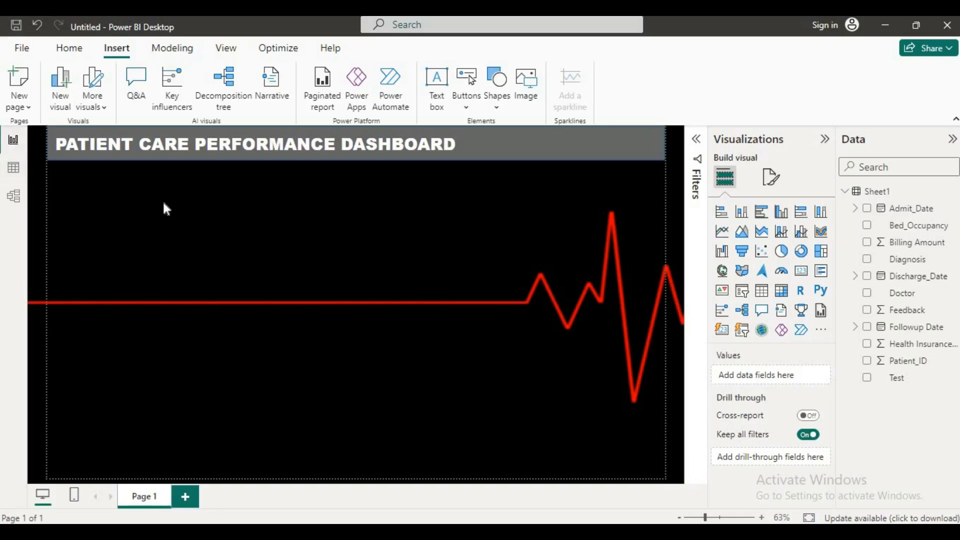
Step: Insert a rectangle, narrow it to about a fifth of the page width, and place it just below the banner's left end
{"action": "left_click", "coordinate": [495, 100]}
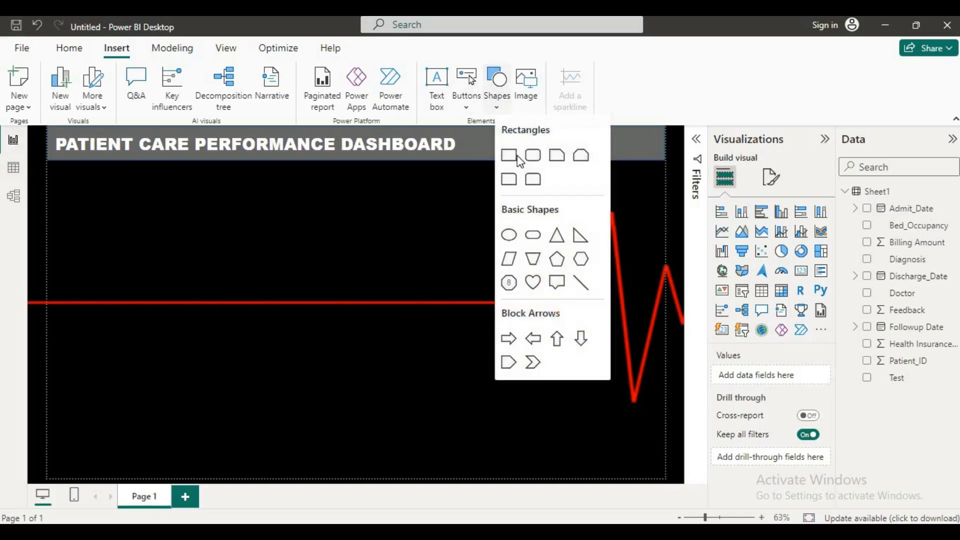
{"action": "left_click", "coordinate": [517, 160]}
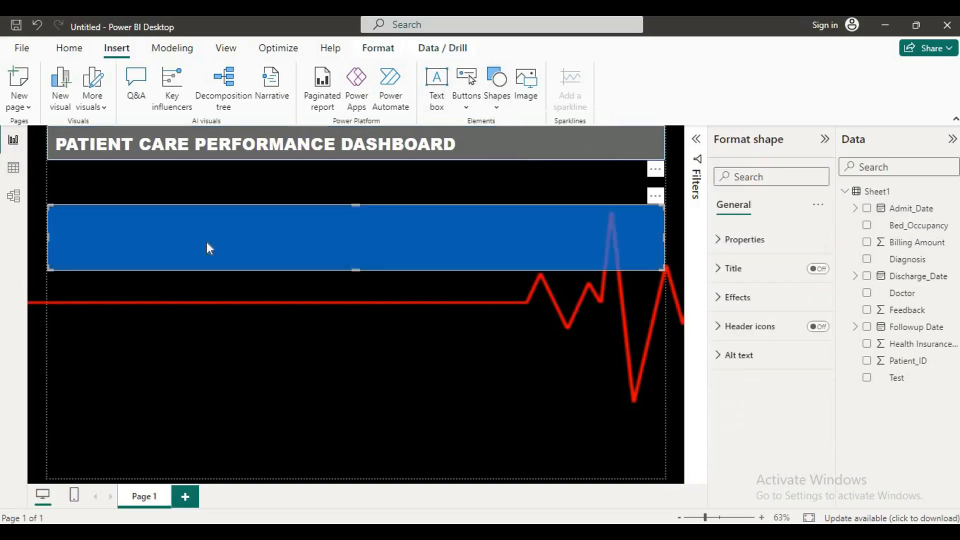
{"action": "left_click_drag", "start_coordinate": [665, 234], "coordinate": [134, 193]}
{"action": "left_click", "coordinate": [297, 230]}
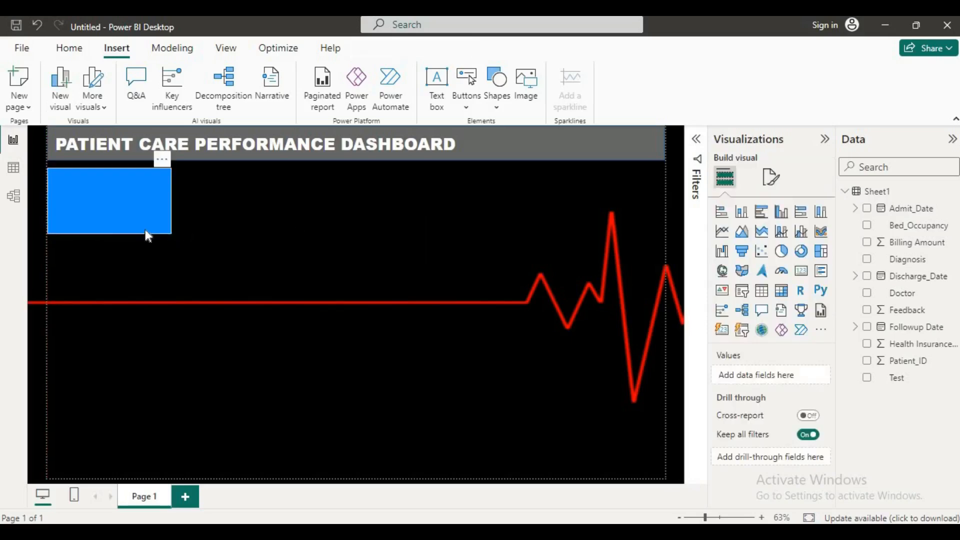
{"action": "left_click", "coordinate": [166, 197]}
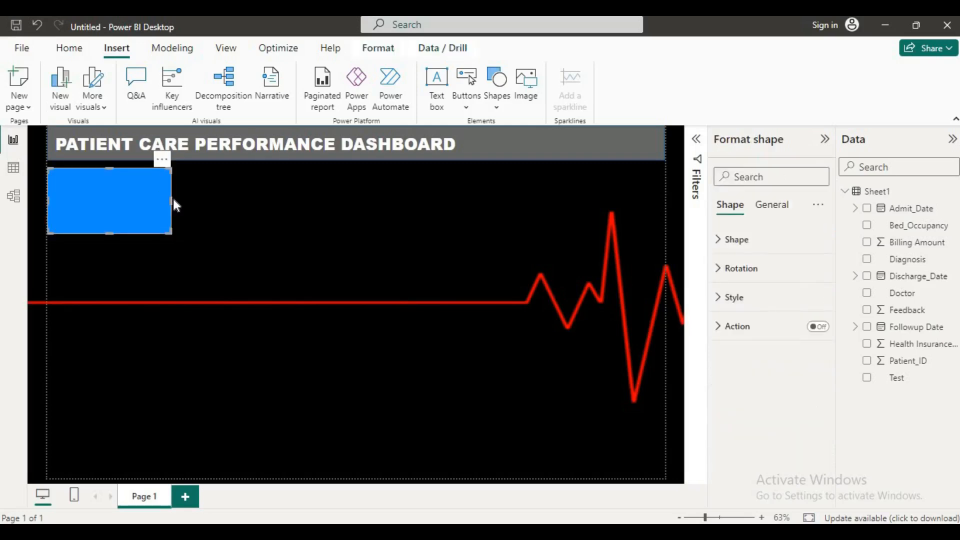
{"action": "left_click", "coordinate": [193, 196]}
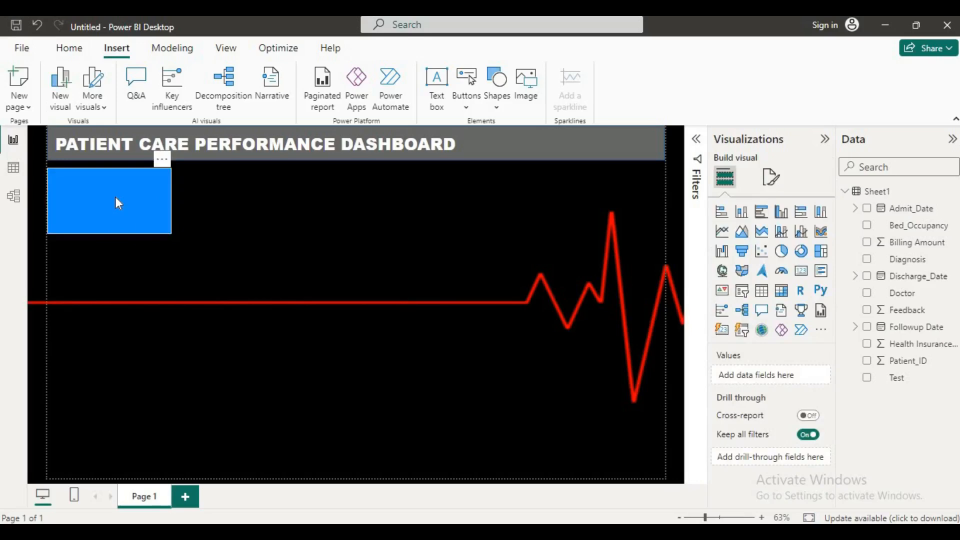
Step: Duplicate the rectangle three times and arrange the four rectangles in one aligned row beneath the banner
{"action": "left_click_drag", "start_coordinate": [119, 199], "coordinate": [575, 185]}
{"action": "key", "text": "ctrl+c"}
{"action": "key", "text": "ctrl+v"}
{"action": "key", "text": "ctrl+v"}
{"action": "key", "text": "ctrl+v"}
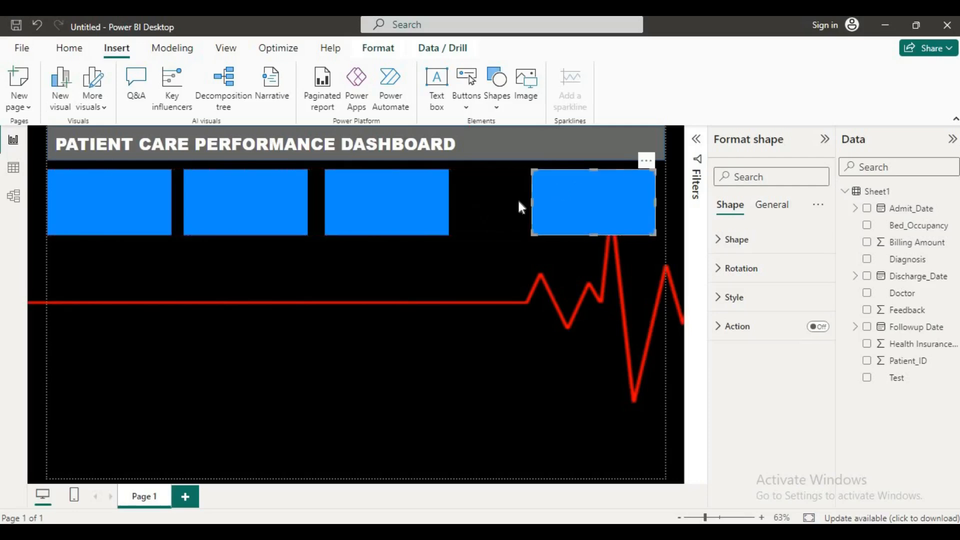
{"action": "left_click_drag", "start_coordinate": [424, 204], "coordinate": [460, 205]}
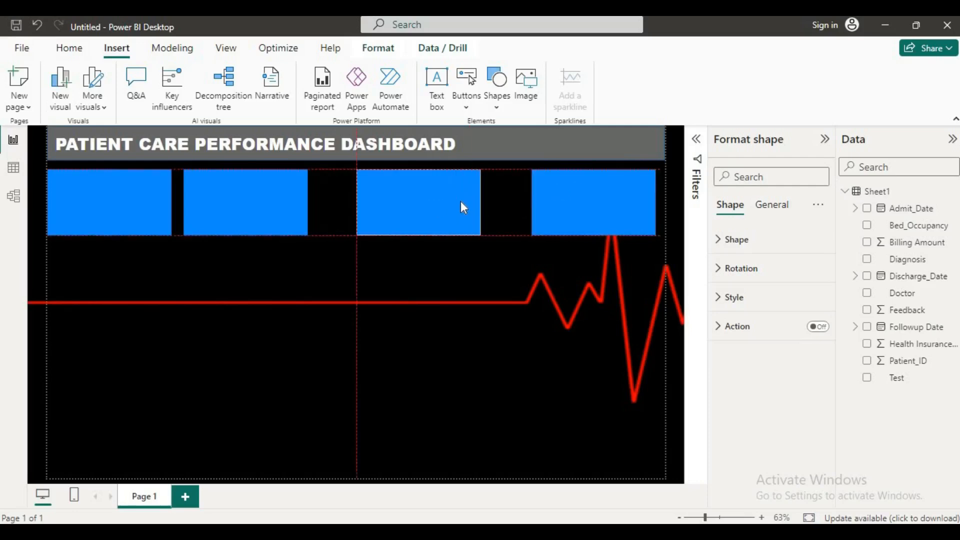
{"action": "left_click_drag", "start_coordinate": [286, 205], "coordinate": [296, 205]}
{"action": "left_click_drag", "start_coordinate": [163, 194], "coordinate": [156, 193]}
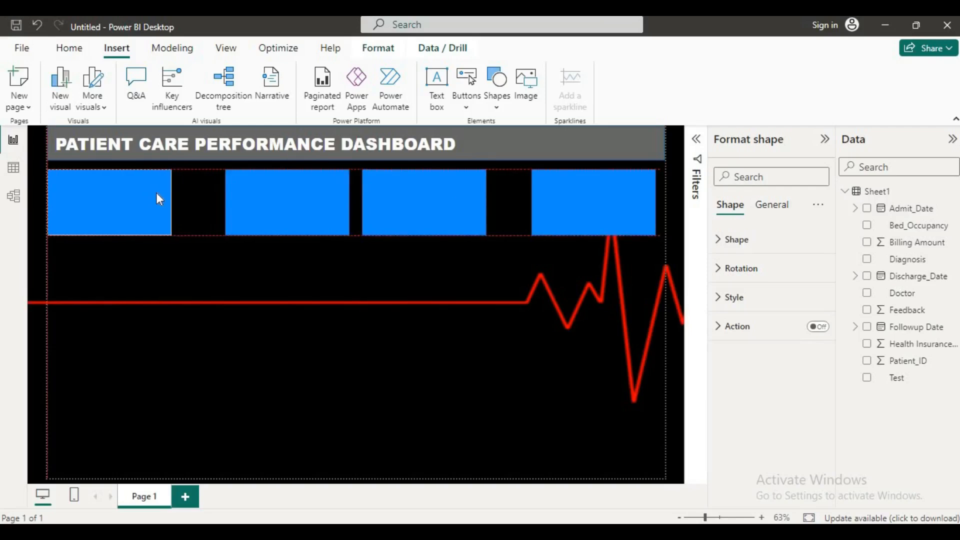
Step: Copy the header banner's grey formatting onto all four rectangles with the Format painter
{"action": "left_click", "coordinate": [512, 141]}
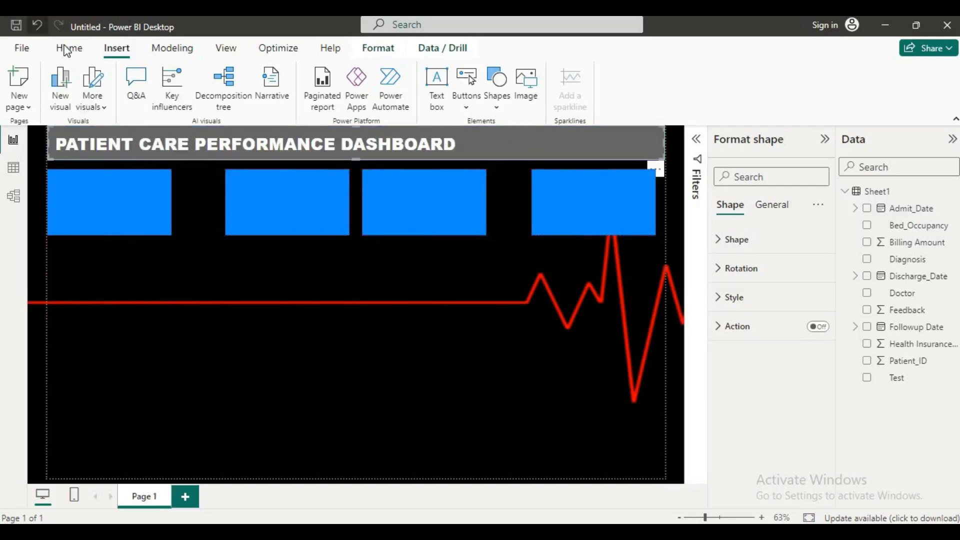
{"action": "left_click", "coordinate": [69, 48]}
{"action": "left_click", "coordinate": [67, 105]}
{"action": "left_click", "coordinate": [101, 202]}
{"action": "left_click", "coordinate": [70, 104]}
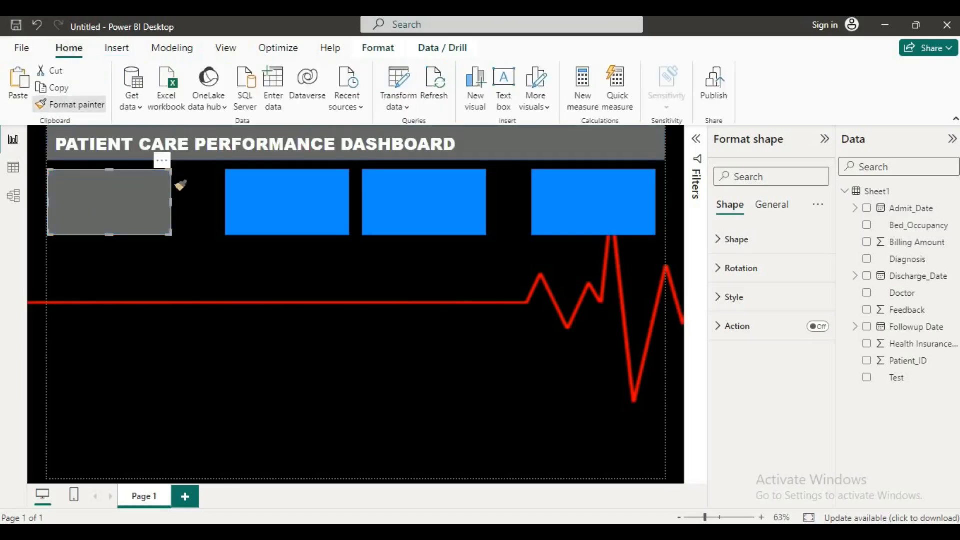
{"action": "left_click", "coordinate": [297, 211]}
{"action": "left_click", "coordinate": [56, 105]}
{"action": "left_click", "coordinate": [414, 207]}
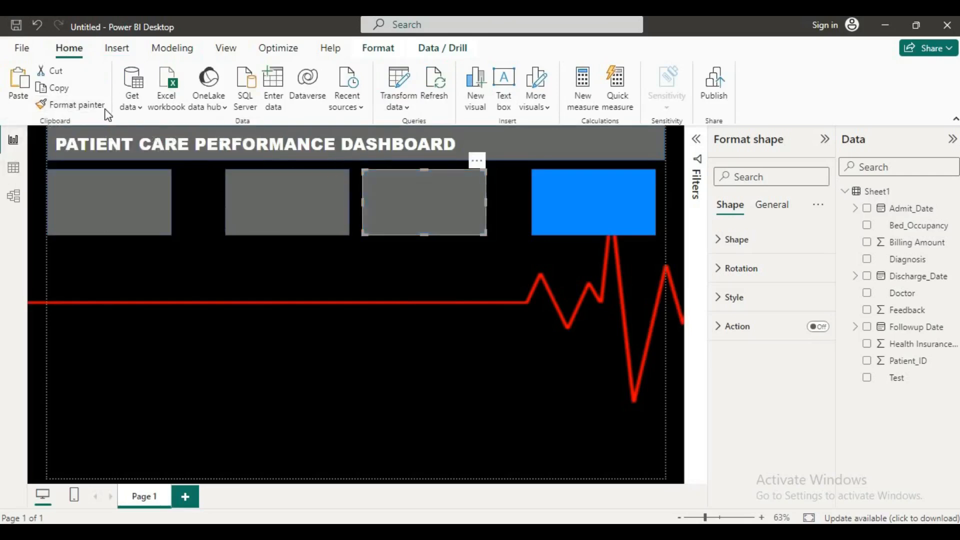
{"action": "left_click", "coordinate": [620, 217]}
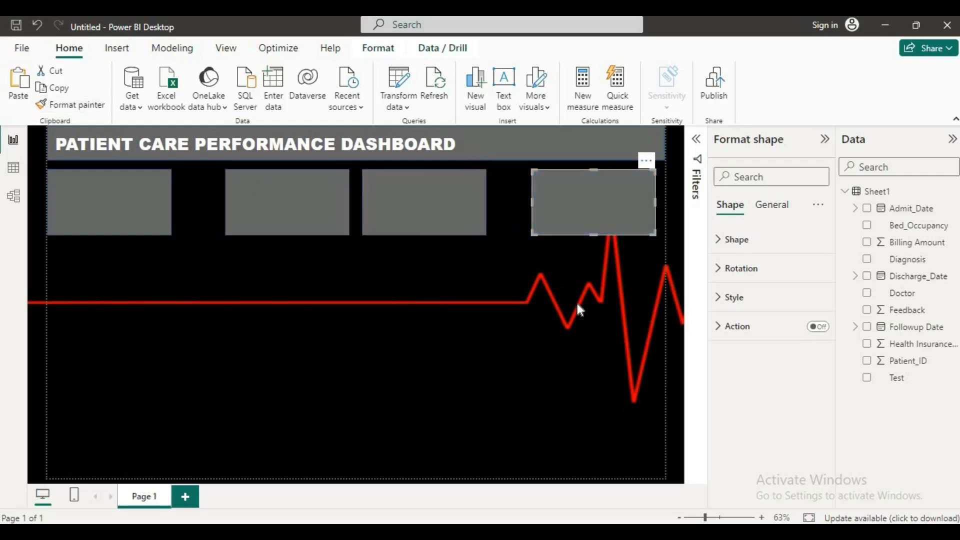
{"action": "left_click", "coordinate": [590, 340]}
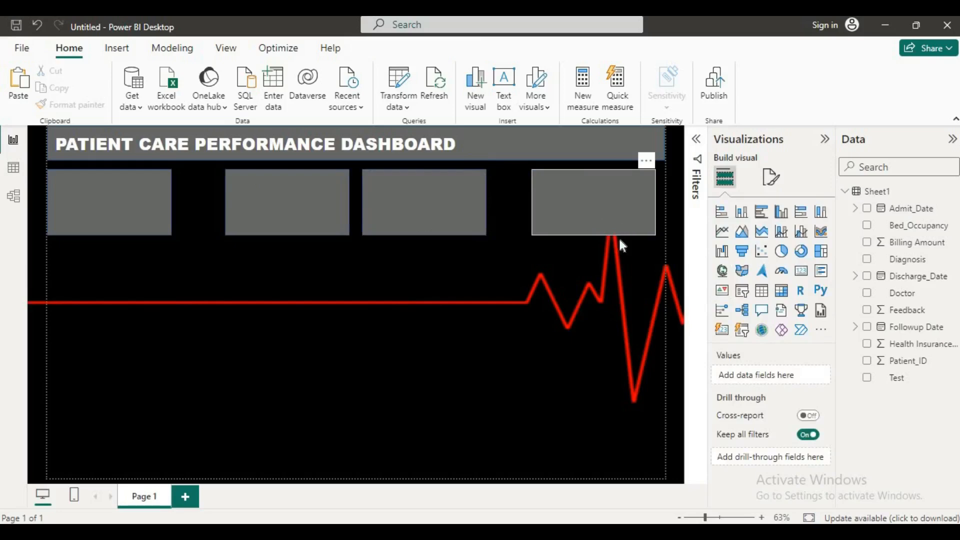
Step: Insert an empty card visual on the page below the first grey rectangle
{"action": "left_click", "coordinate": [620, 225]}
{"action": "left_click", "coordinate": [174, 217]}
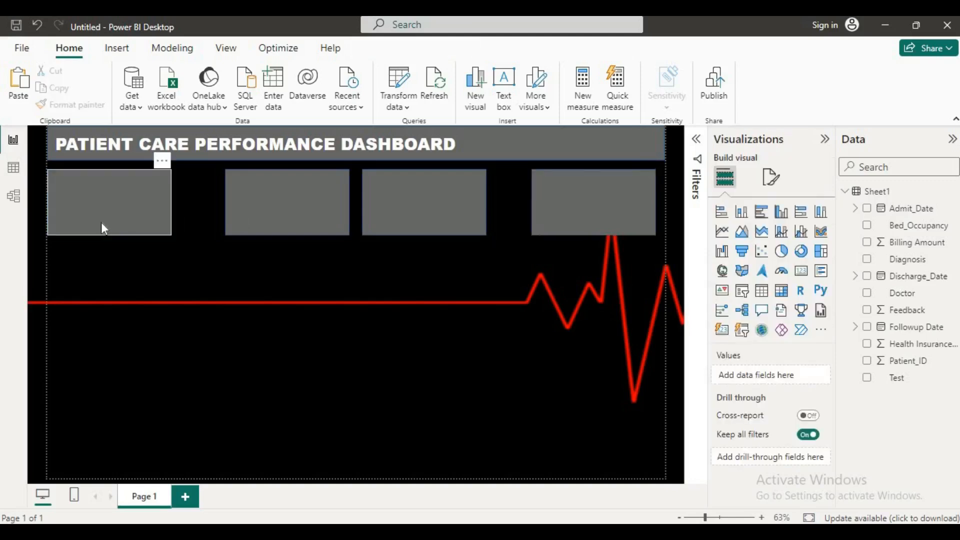
{"action": "left_click", "coordinate": [800, 271]}
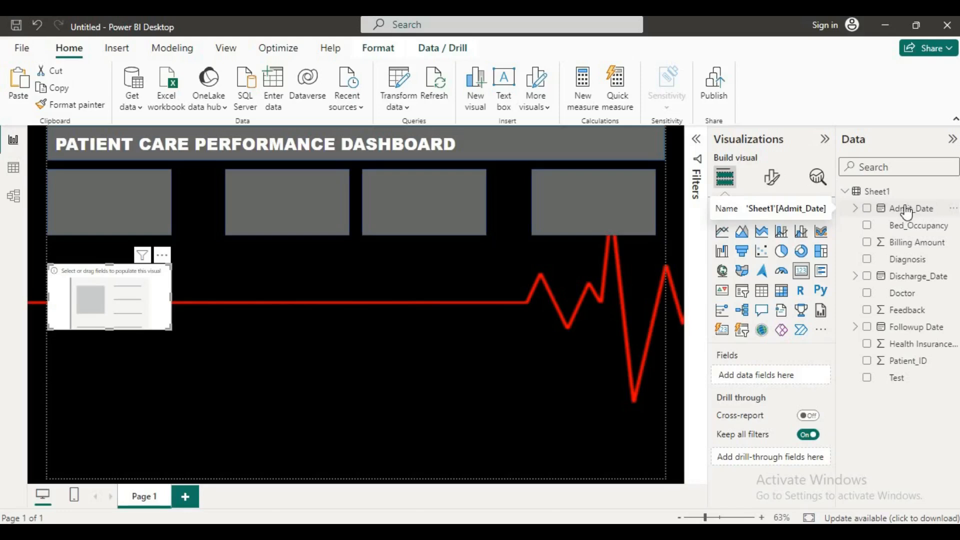
{"action": "left_click_drag", "start_coordinate": [874, 275], "coordinate": [778, 371]}
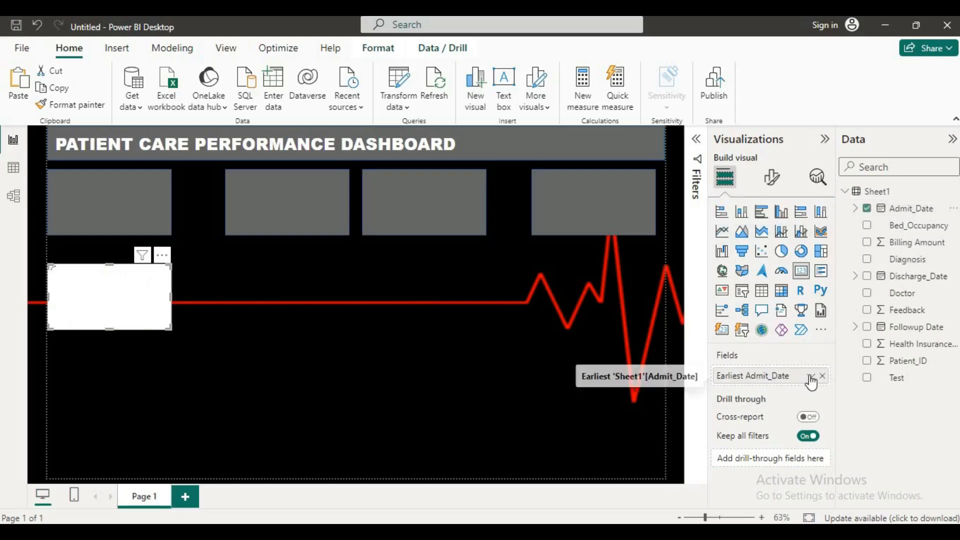
{"action": "left_click", "coordinate": [810, 376]}
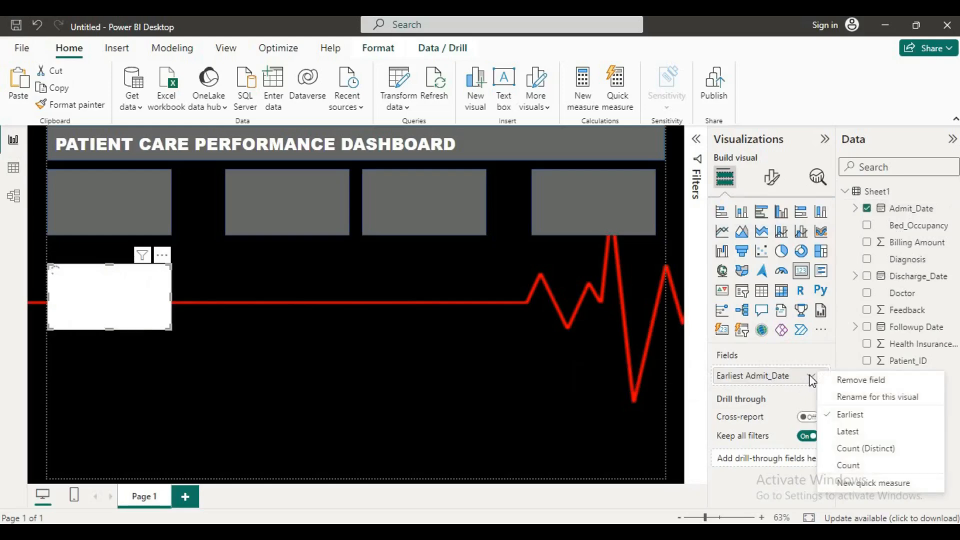
{"action": "left_click", "coordinate": [855, 451]}
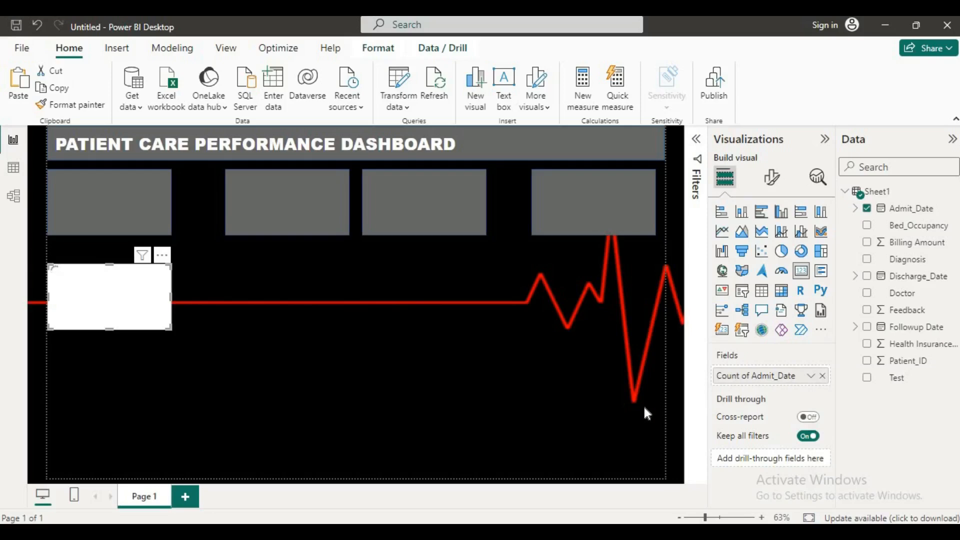
{"action": "left_click", "coordinate": [823, 376]}
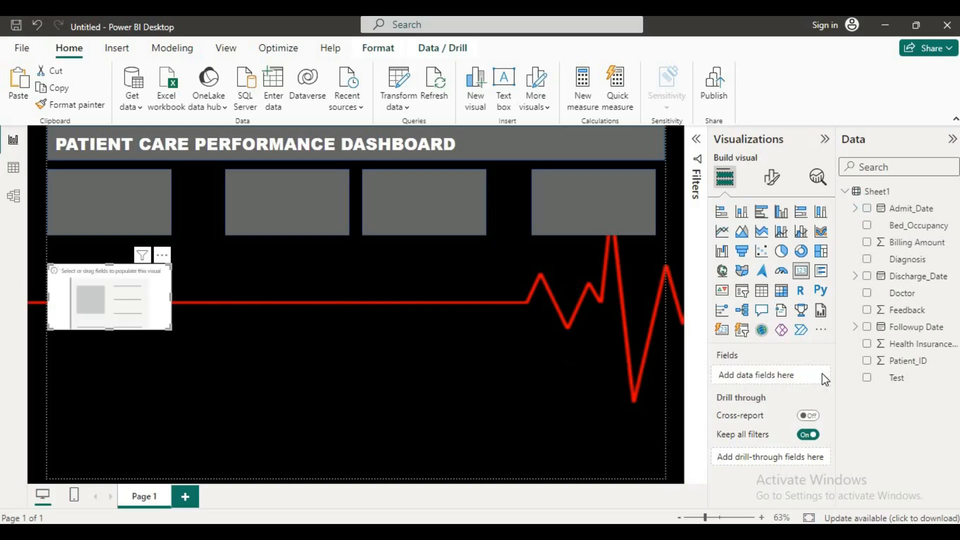
Step: Show the count of Patient_ID in the card and fit the card over the first grey rectangle
{"action": "left_click_drag", "start_coordinate": [894, 360], "coordinate": [767, 379]}
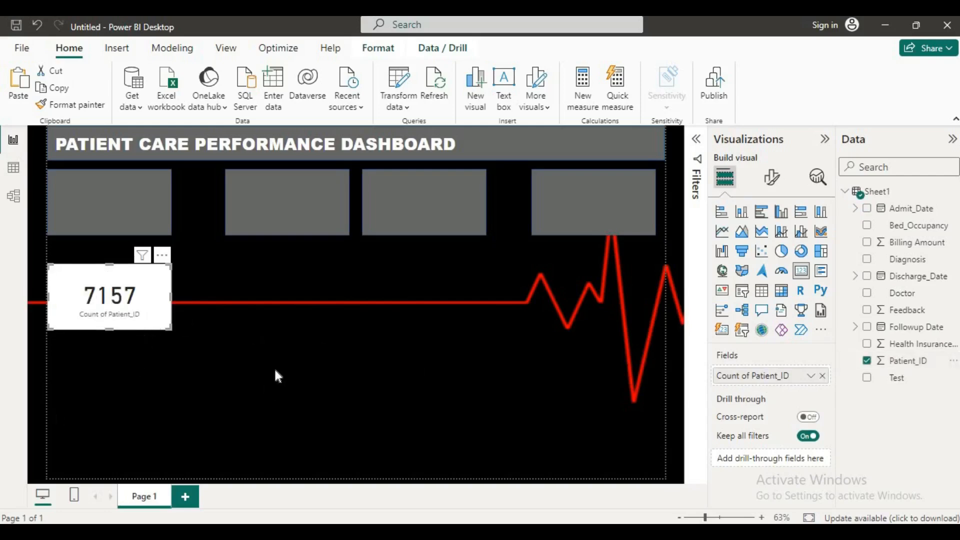
{"action": "left_click_drag", "start_coordinate": [165, 325], "coordinate": [164, 226]}
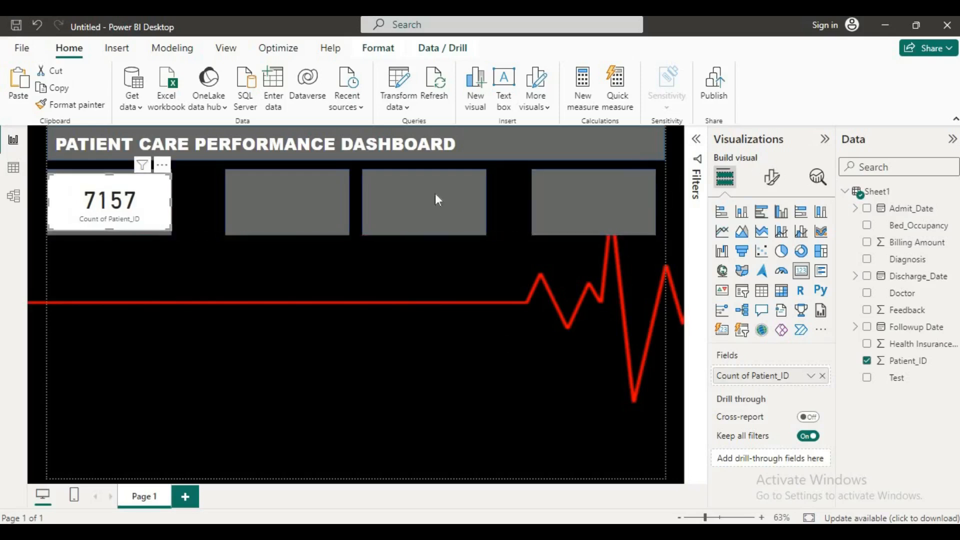
Step: Turn off the Patient_ID card's background and color its callout value light blue
{"action": "left_click", "coordinate": [773, 175]}
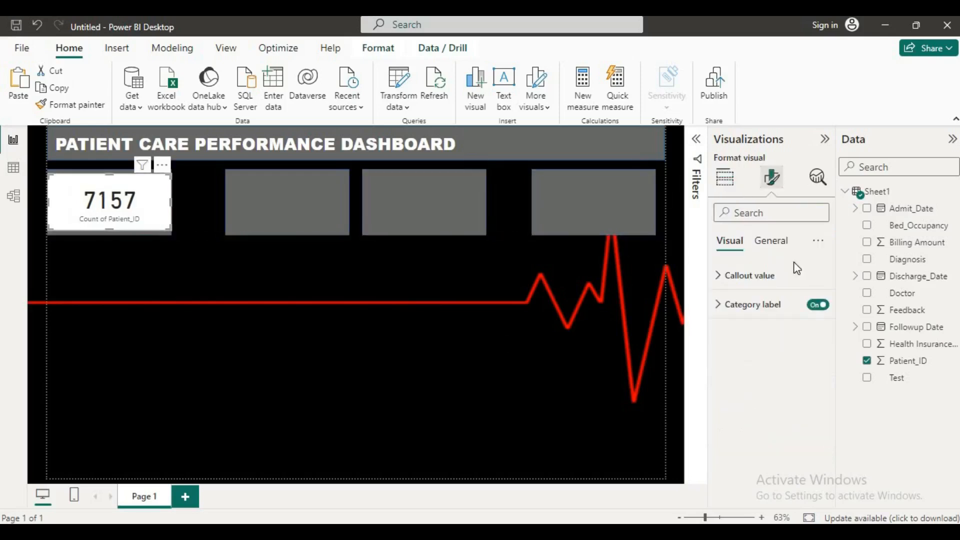
{"action": "left_click", "coordinate": [769, 241]}
{"action": "left_click", "coordinate": [718, 340]}
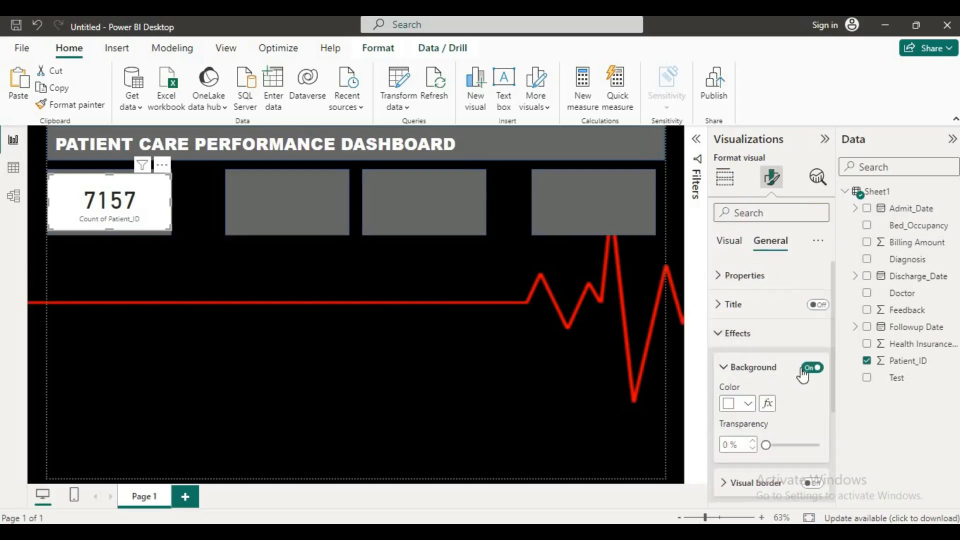
{"action": "left_click", "coordinate": [812, 368]}
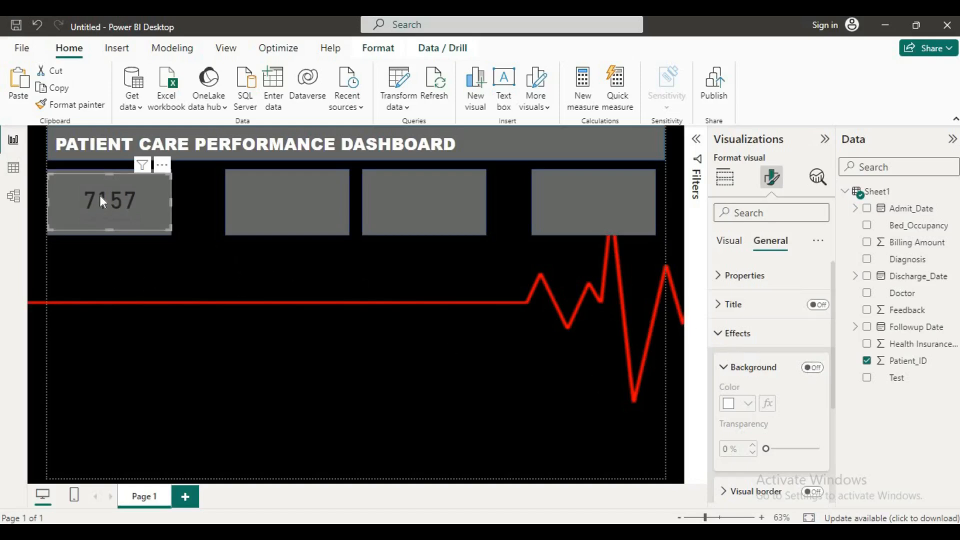
{"action": "left_click", "coordinate": [741, 243]}
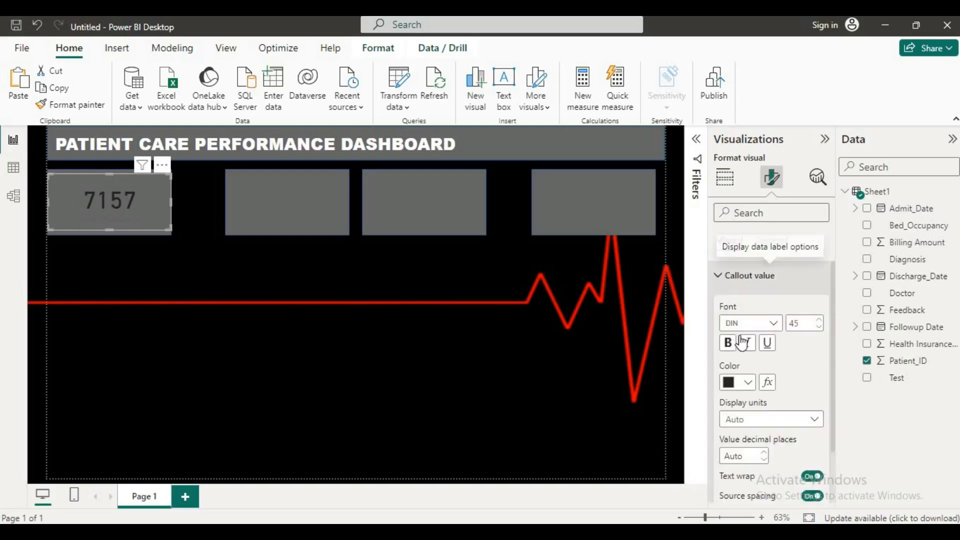
{"action": "left_click", "coordinate": [748, 383]}
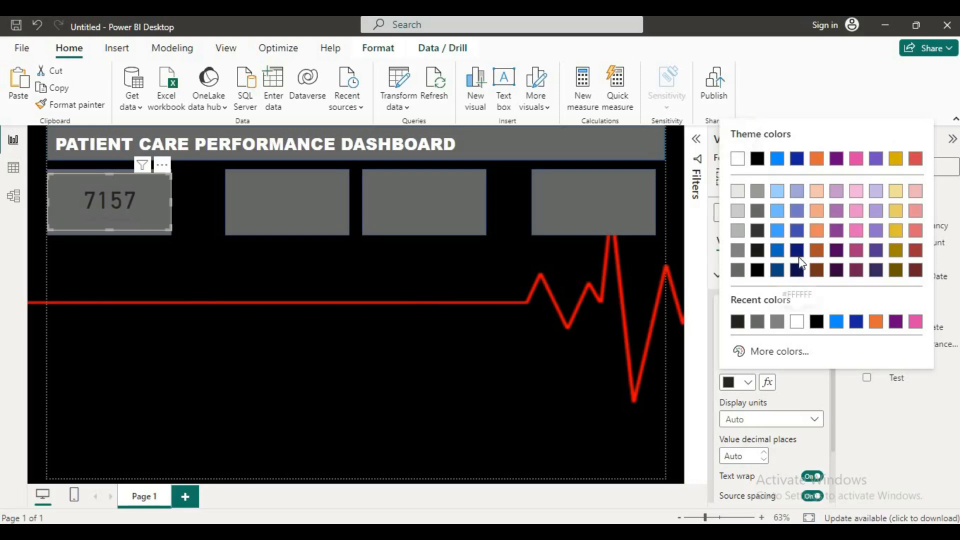
{"action": "left_click", "coordinate": [777, 230]}
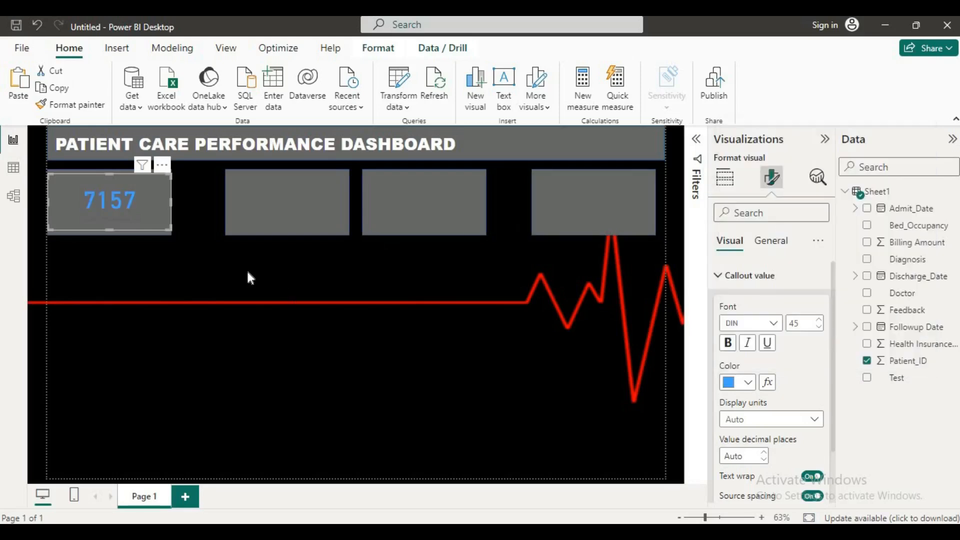
{"action": "left_click", "coordinate": [227, 262]}
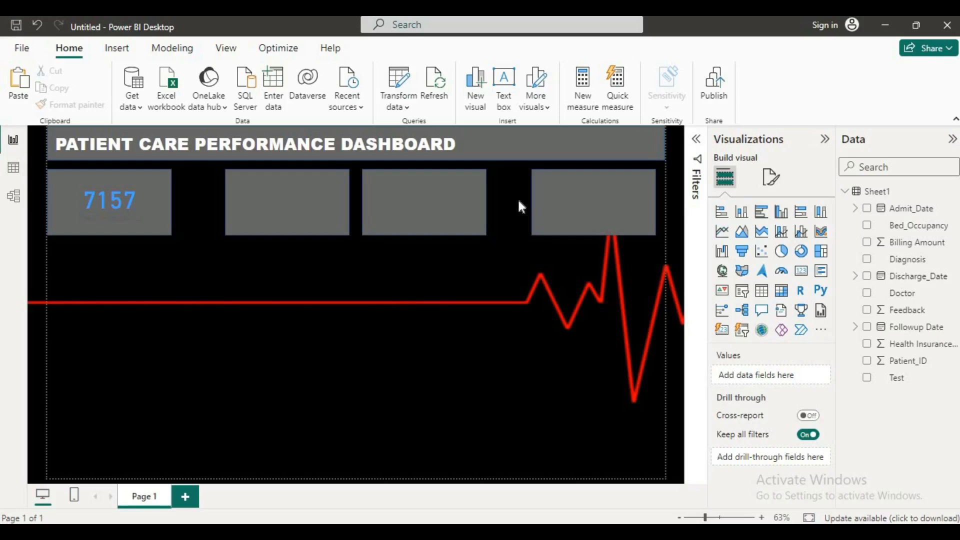
Step: Turn on the Patient_ID card's title and set its text to TOTAL PATIENT
{"action": "left_click", "coordinate": [143, 215]}
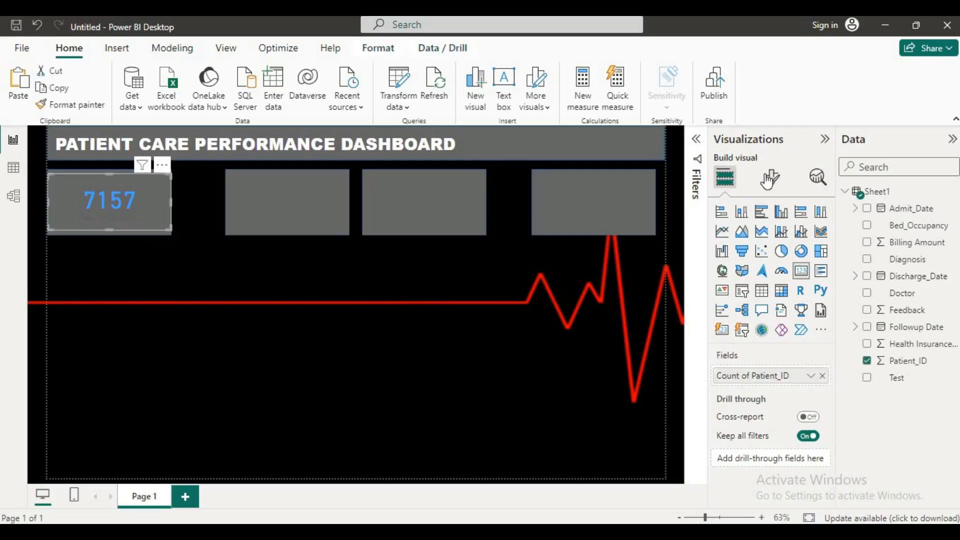
{"action": "left_click", "coordinate": [767, 181]}
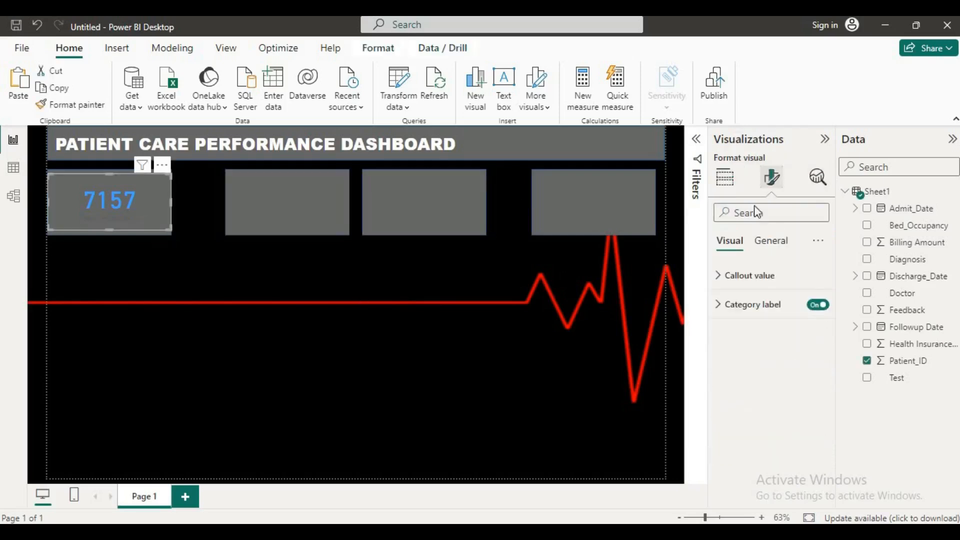
{"action": "left_click", "coordinate": [763, 247]}
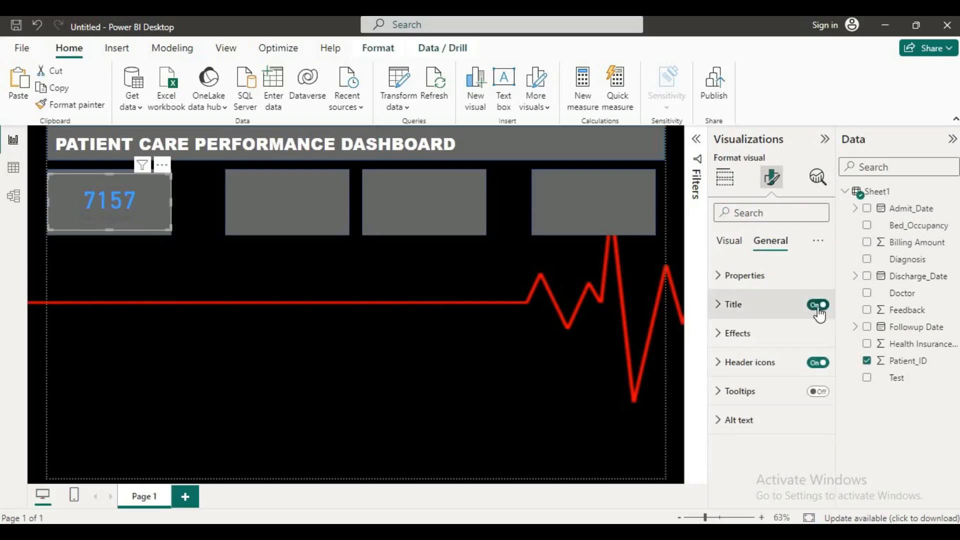
{"action": "left_click", "coordinate": [720, 307]}
{"action": "left_click", "coordinate": [766, 373]}
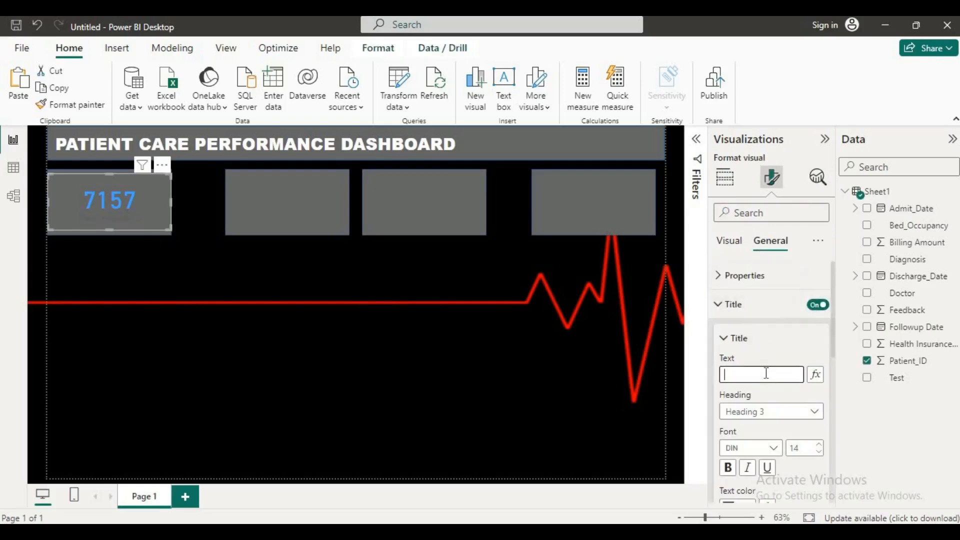
{"action": "type", "text": "TOTAL P"}
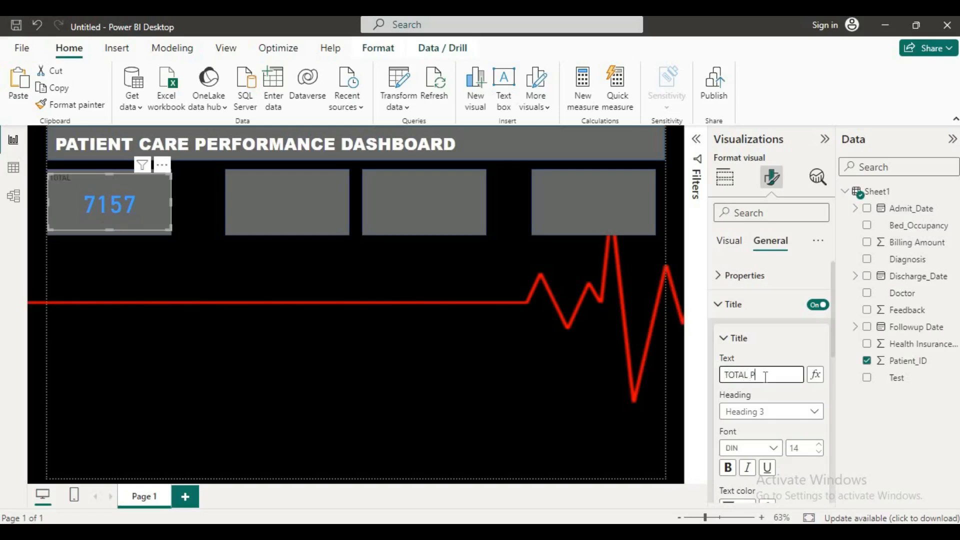
{"action": "type", "text": "ATIENT"}
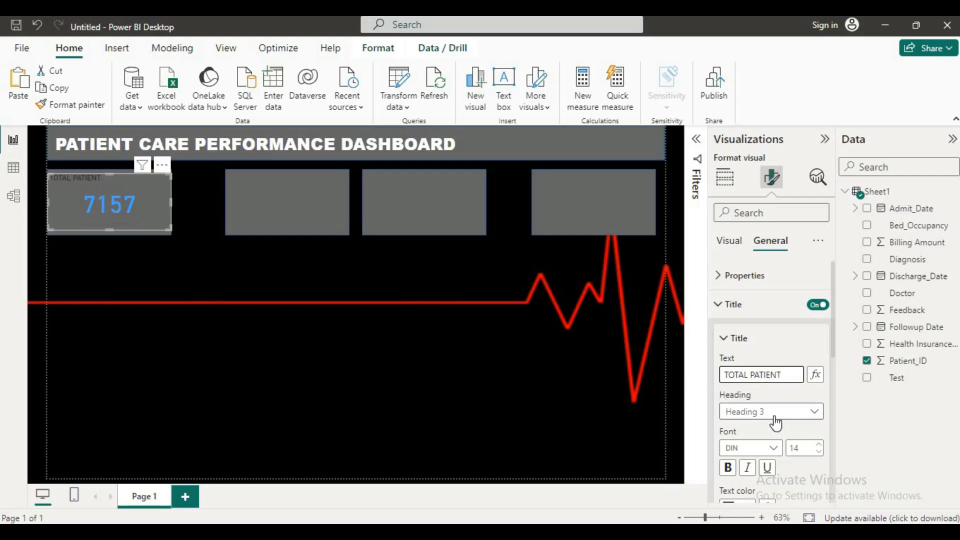
Step: Format the TOTAL PATIENT title in gold at size 18 with centered horizontal alignment
{"action": "scroll", "coordinate": [762, 424], "scroll_direction": "down", "scroll_amount": 2}
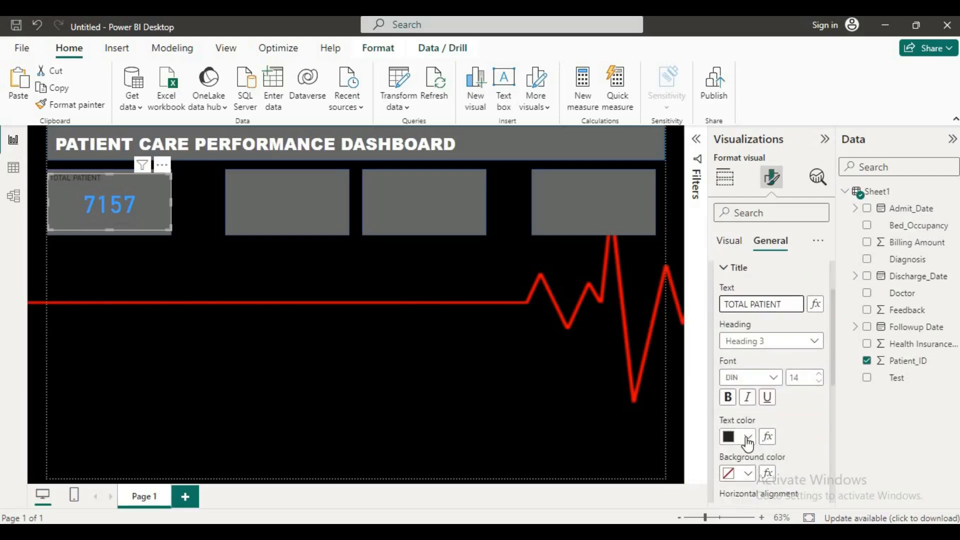
{"action": "left_click", "coordinate": [750, 437]}
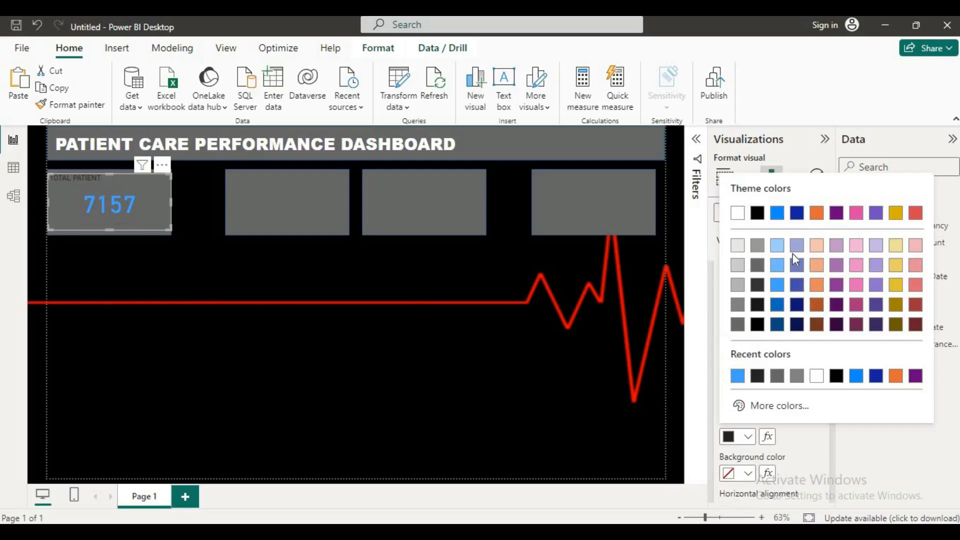
{"action": "left_click", "coordinate": [895, 285]}
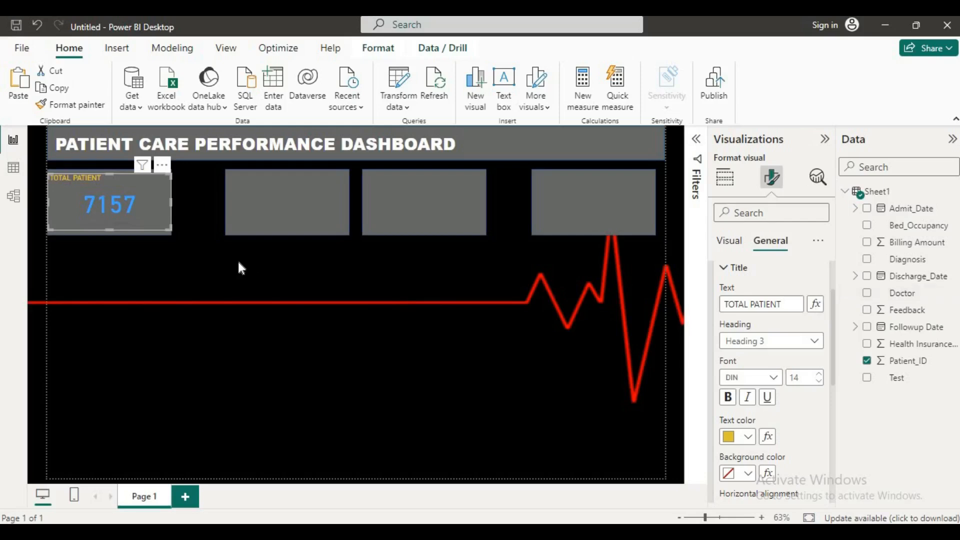
{"action": "left_click", "coordinate": [818, 374]}
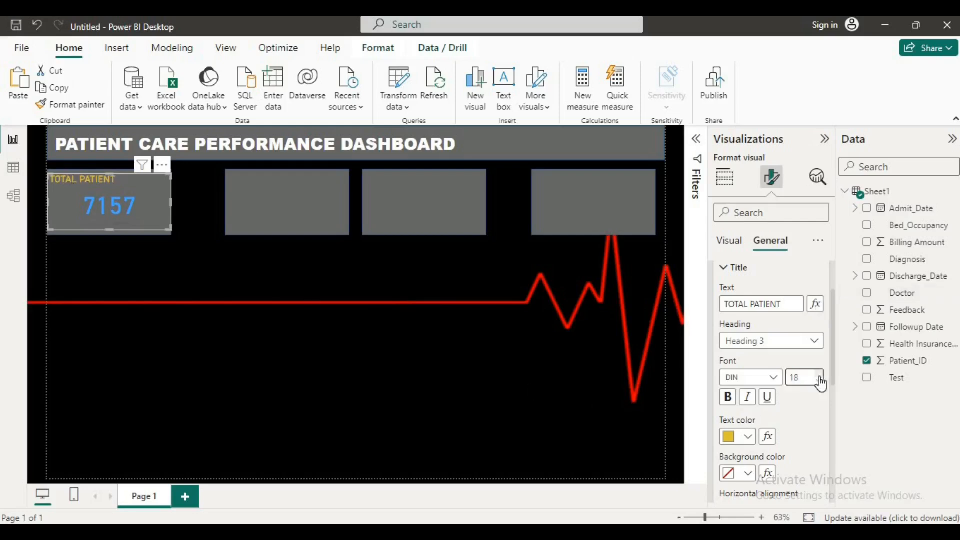
{"action": "scroll", "coordinate": [775, 445], "scroll_direction": "down", "scroll_amount": 2}
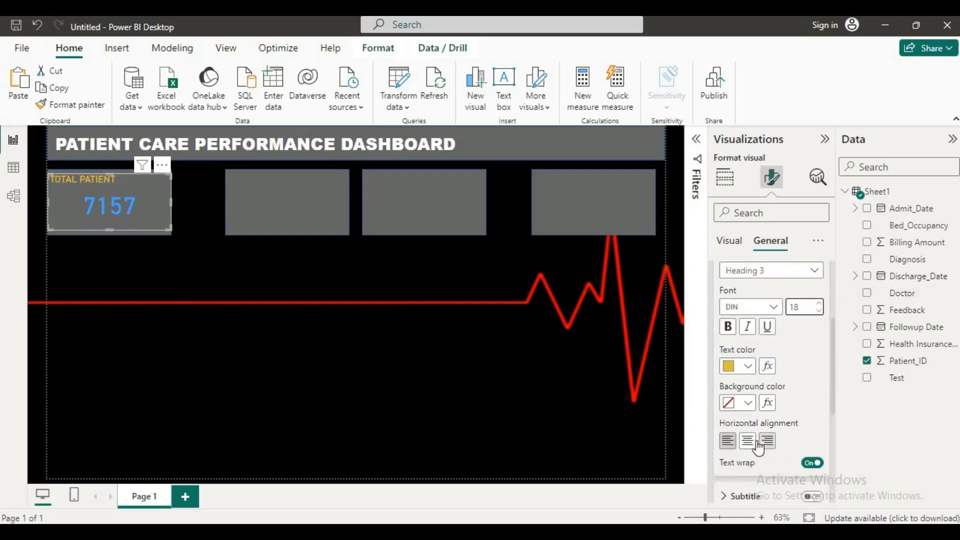
{"action": "left_click", "coordinate": [748, 441]}
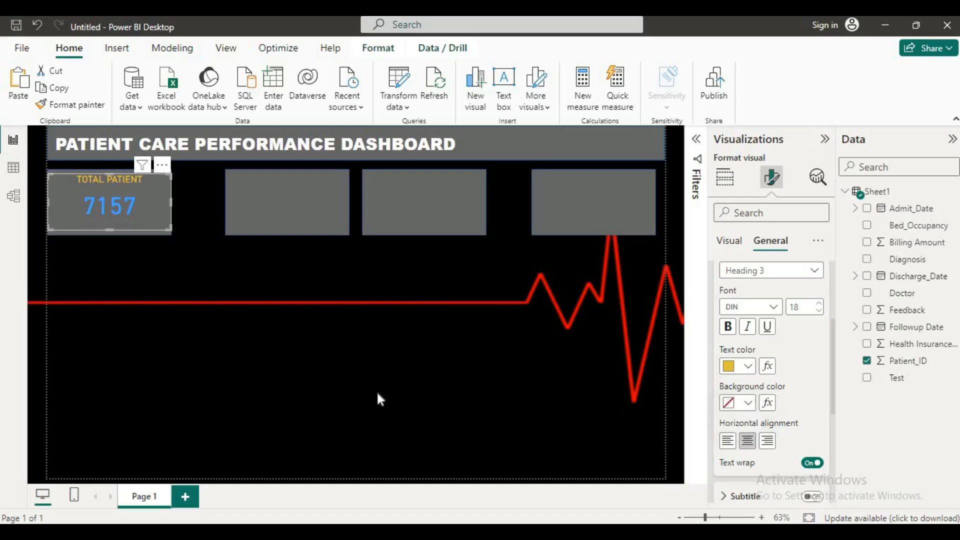
{"action": "scroll", "coordinate": [785, 426], "scroll_direction": "down", "scroll_amount": 2}
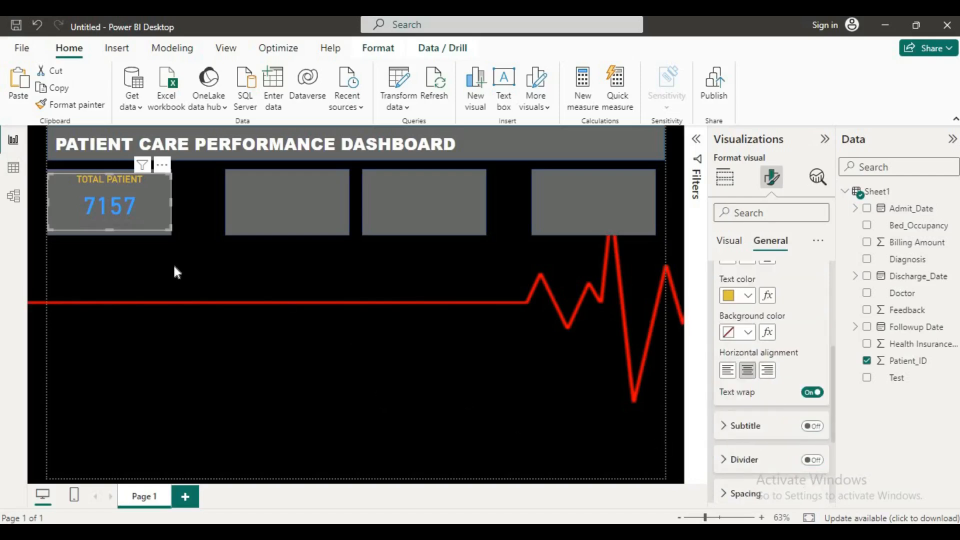
{"action": "left_click", "coordinate": [202, 248]}
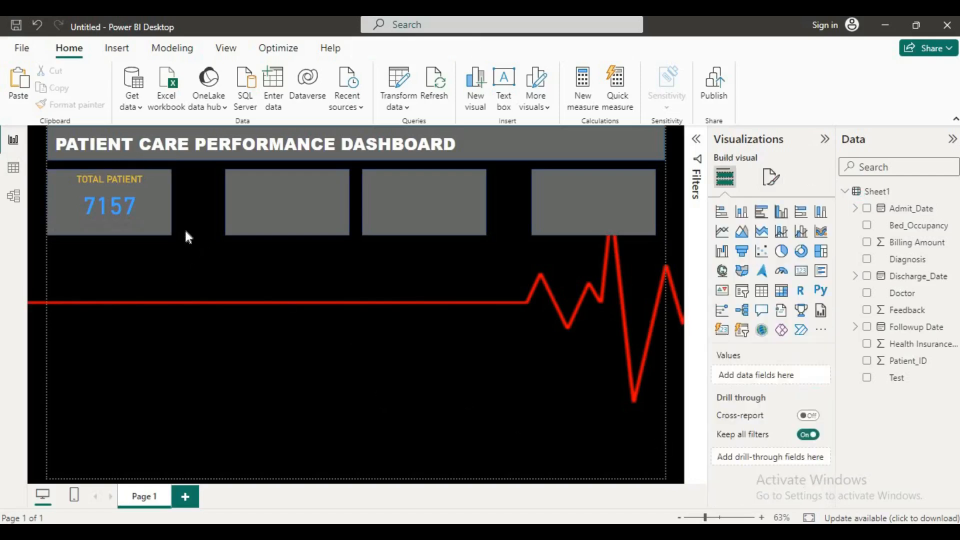
{"action": "left_click", "coordinate": [164, 210]}
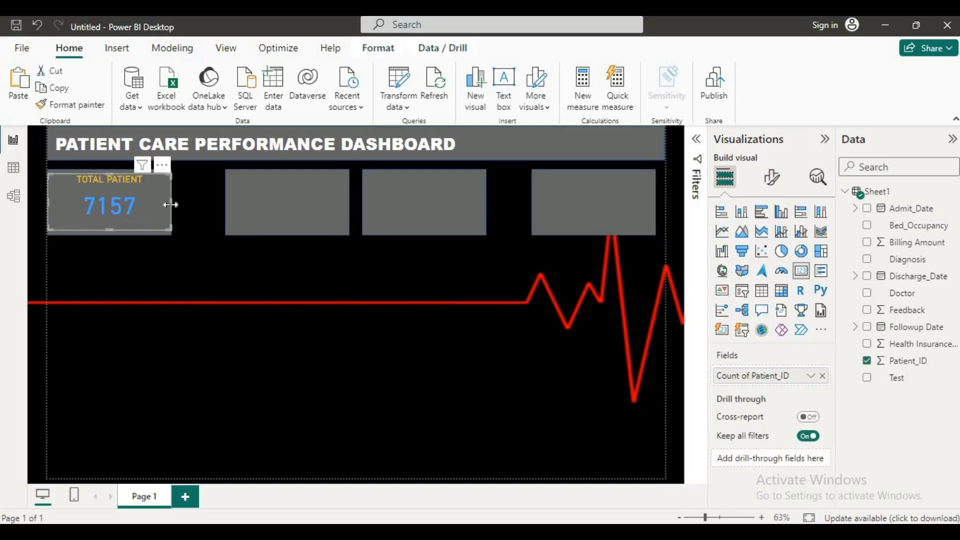
Step: Narrow the TOTAL PATIENT card and the grey rectangle behind it, keeping the card centered on the rectangle
{"action": "mouse_move", "coordinate": [157, 204]}
{"action": "left_mouse_down"}
{"action": "mouse_move", "coordinate": [148, 205]}
{"action": "mouse_move", "coordinate": [161, 202]}
{"action": "left_mouse_up"}
{"action": "left_click", "coordinate": [162, 205]}
{"action": "left_click", "coordinate": [221, 207]}
{"action": "left_click_drag", "start_coordinate": [128, 202], "coordinate": [129, 203]}
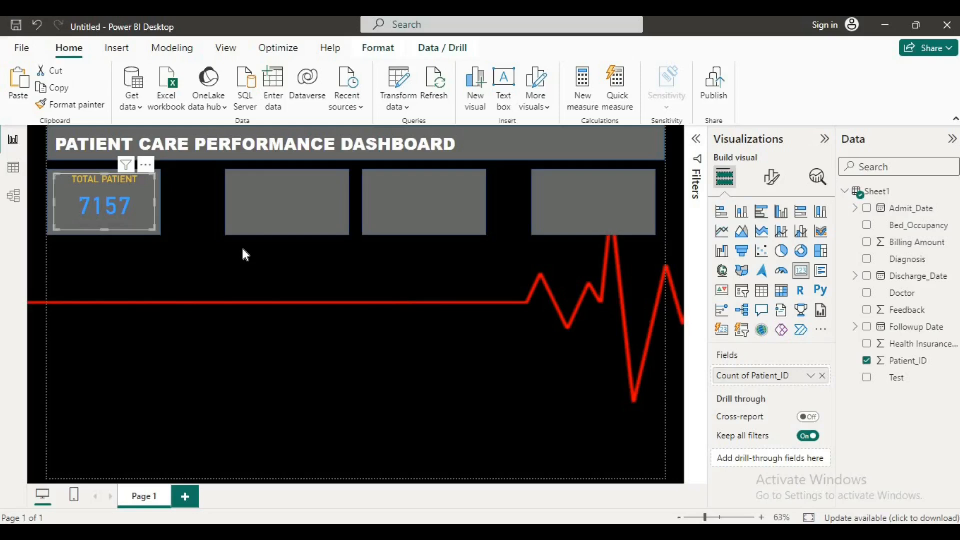
Step: Remove the three empty grey rectangles beside the TOTAL PATIENT card
{"action": "left_click", "coordinate": [265, 222]}
{"action": "left_click", "coordinate": [263, 218]}
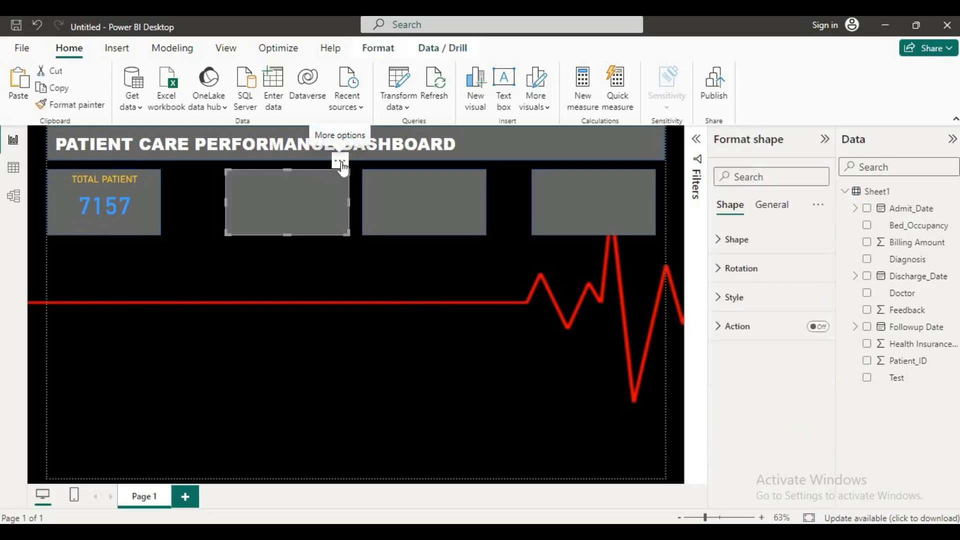
{"action": "left_click", "coordinate": [340, 161]}
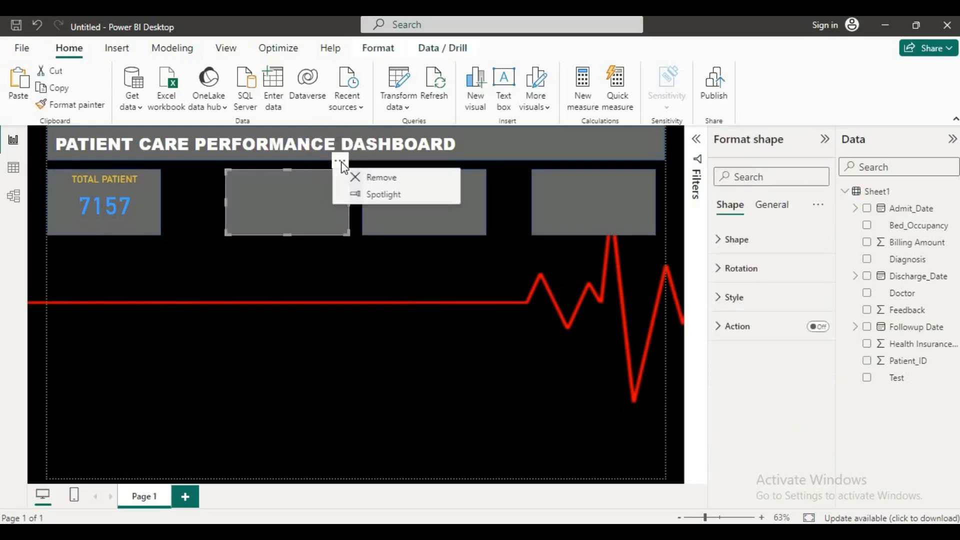
{"action": "left_click", "coordinate": [368, 179]}
{"action": "left_click", "coordinate": [477, 161]}
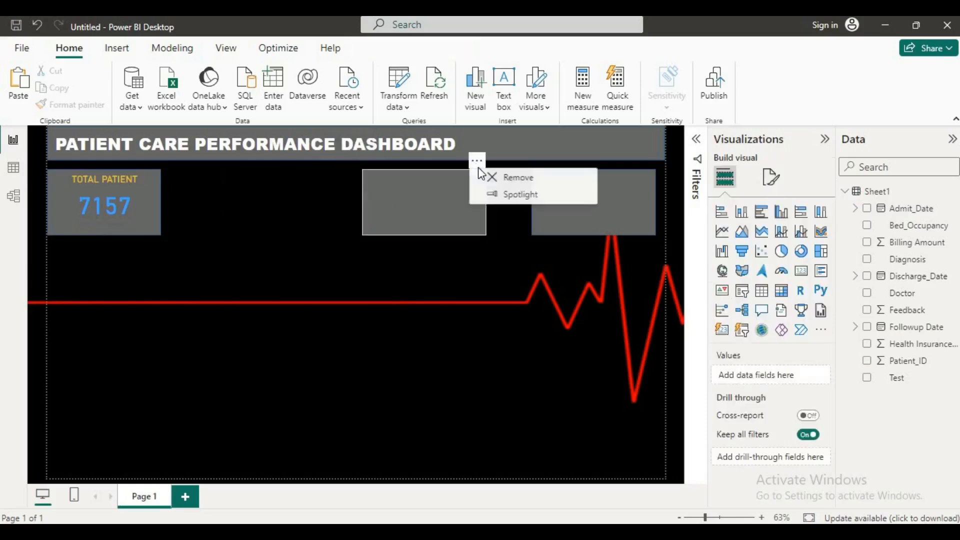
{"action": "left_click", "coordinate": [496, 179]}
{"action": "left_click", "coordinate": [645, 160]}
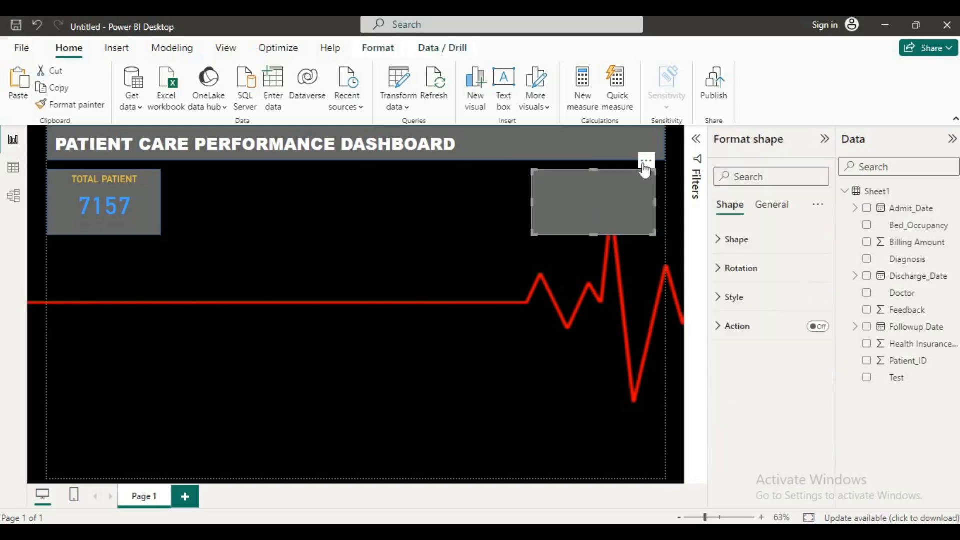
{"action": "left_click", "coordinate": [652, 177]}
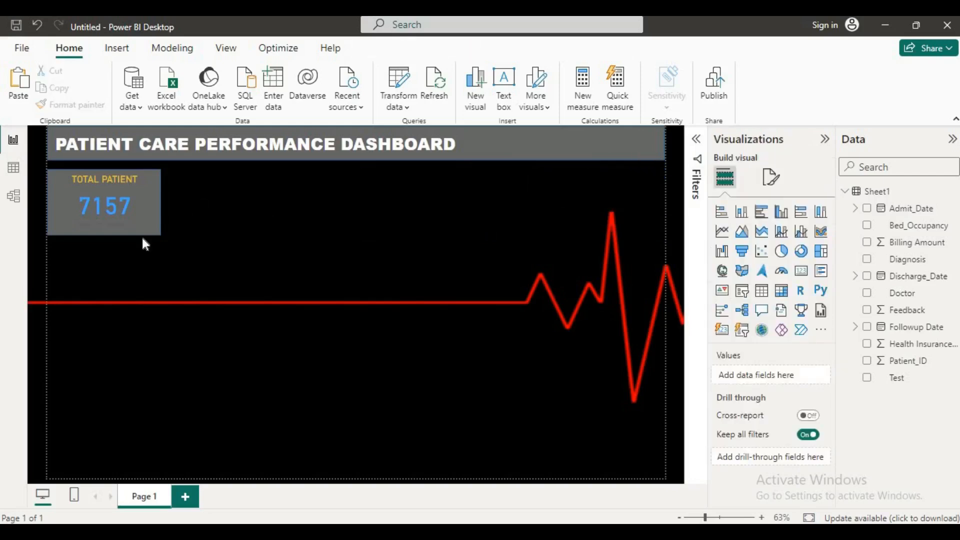
Step: Duplicate the narrowed grey rectangle four times and line the copies up in a row across the page under the banner
{"action": "left_click_drag", "start_coordinate": [152, 227], "coordinate": [156, 232]}
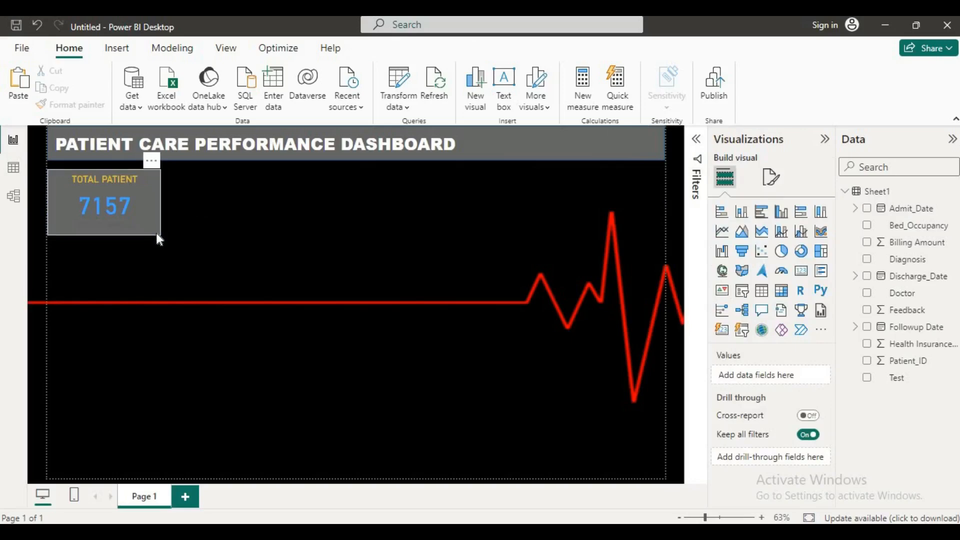
{"action": "left_click", "coordinate": [156, 232]}
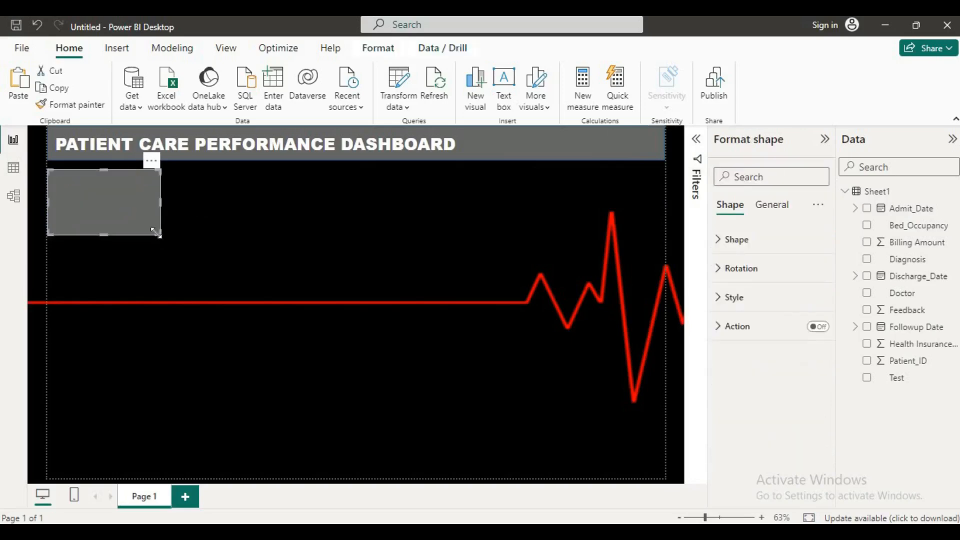
{"action": "left_click_drag", "start_coordinate": [158, 225], "coordinate": [663, 204]}
{"action": "key", "text": "ctrl+v"}
{"action": "key", "text": "ctrl+v"}
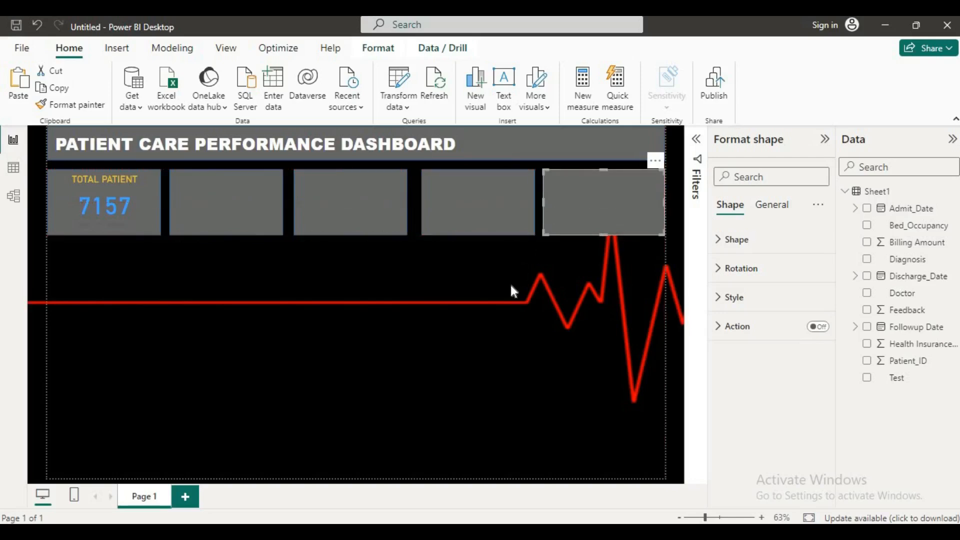
{"action": "left_click", "coordinate": [181, 270]}
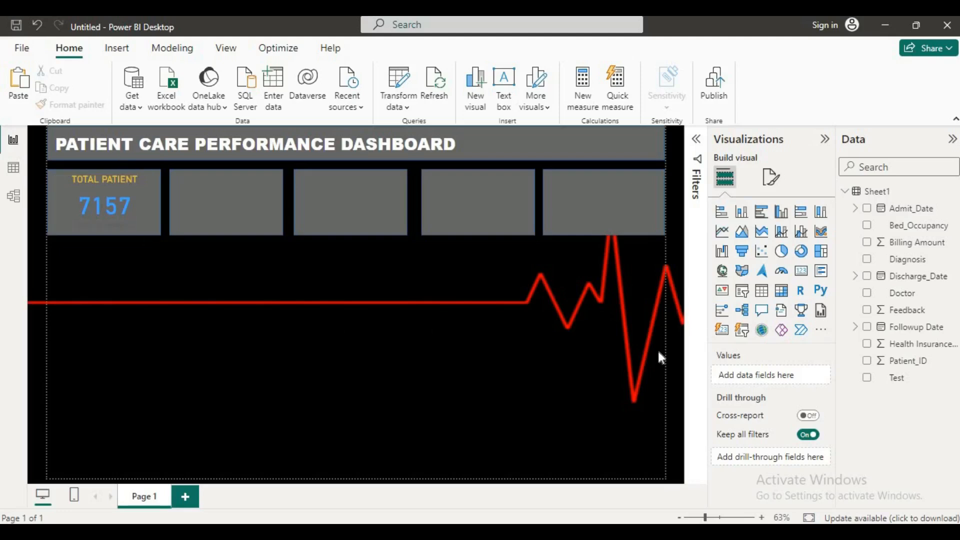
Step: Copy the TOTAL PATIENT card and place one copy on each of the second, third and fourth grey rectangles
{"action": "left_click", "coordinate": [120, 214]}
{"action": "key", "text": "ctrl+c"}
{"action": "key", "text": "ctrl+v"}
{"action": "left_click_drag", "start_coordinate": [120, 213], "coordinate": [487, 200]}
{"action": "key", "text": "ctrl+v"}
{"action": "key", "text": "ctrl+v"}
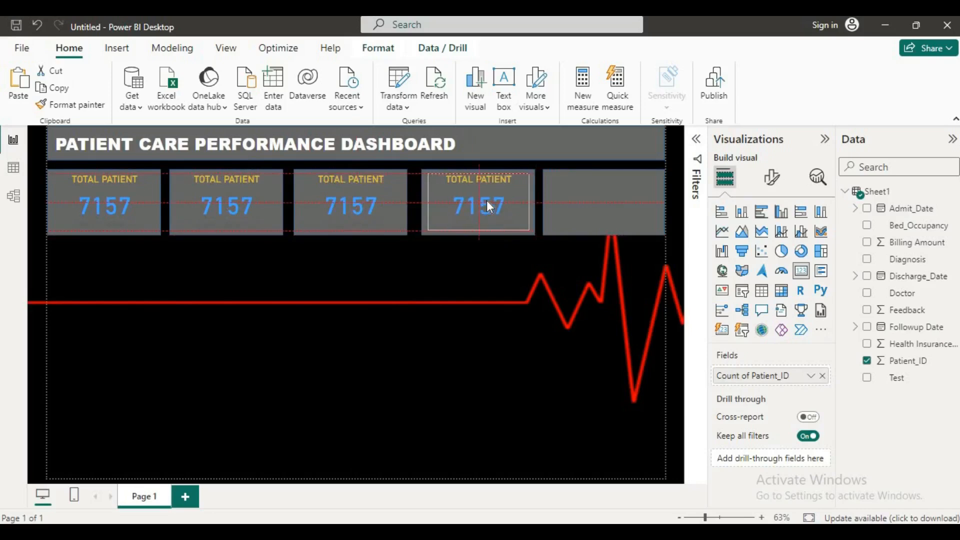
Step: Make the title of the first TOTAL PATIENT card bold
{"action": "left_click", "coordinate": [217, 208]}
{"action": "left_click", "coordinate": [133, 180]}
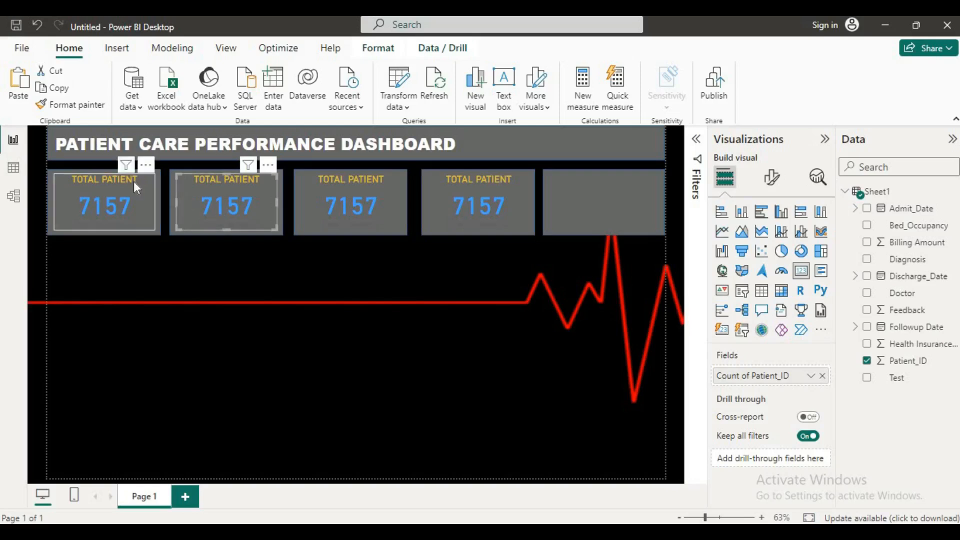
{"action": "left_click", "coordinate": [771, 177]}
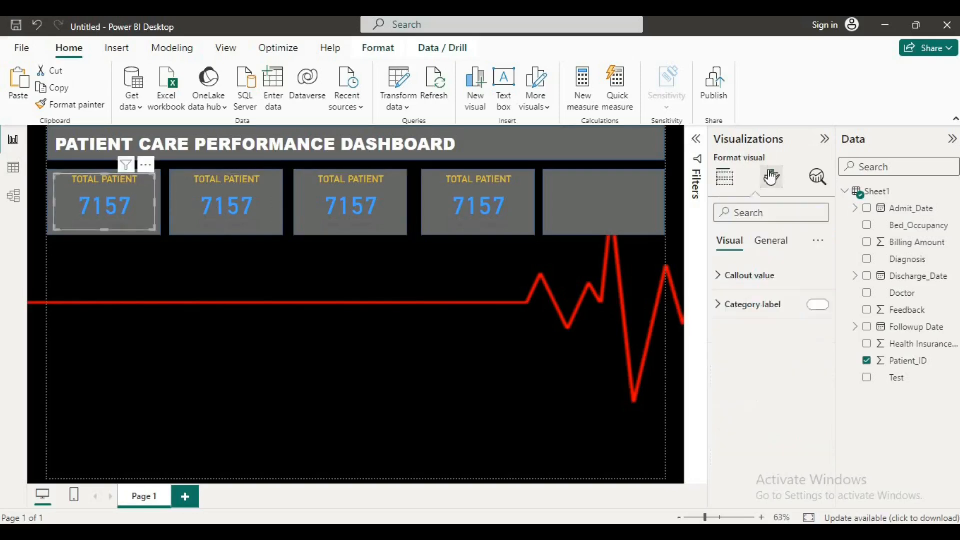
{"action": "left_click", "coordinate": [769, 242]}
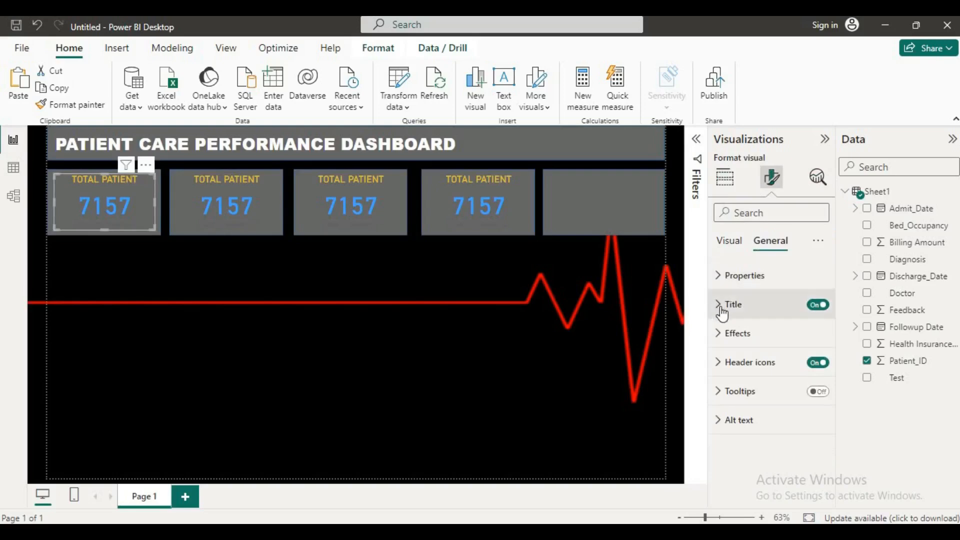
{"action": "left_click", "coordinate": [718, 304]}
{"action": "left_click", "coordinate": [731, 466]}
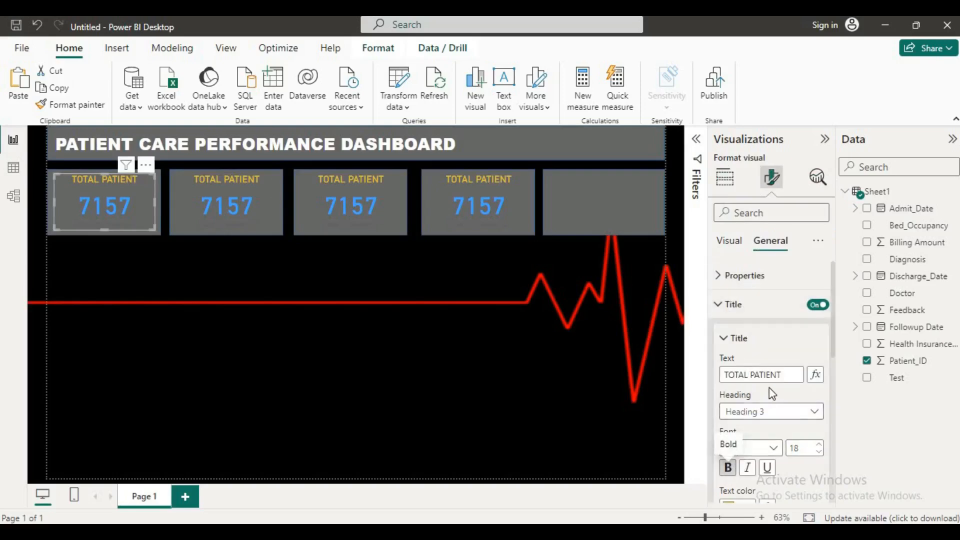
{"action": "scroll", "coordinate": [780, 330], "scroll_direction": "down", "scroll_amount": 3}
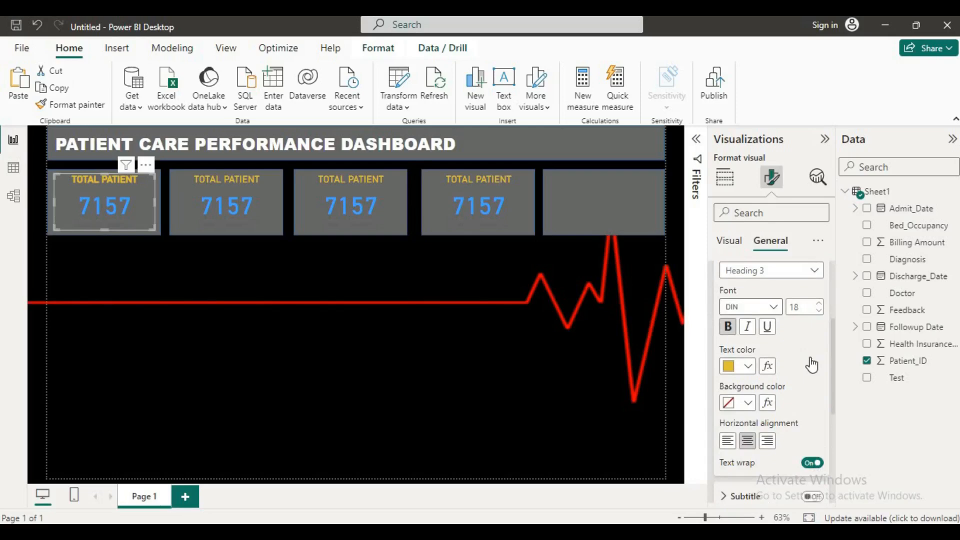
Step: Change the first card's title font to Segoe UI Semibold after trying Segoe UI Bold
{"action": "left_click", "coordinate": [775, 308]}
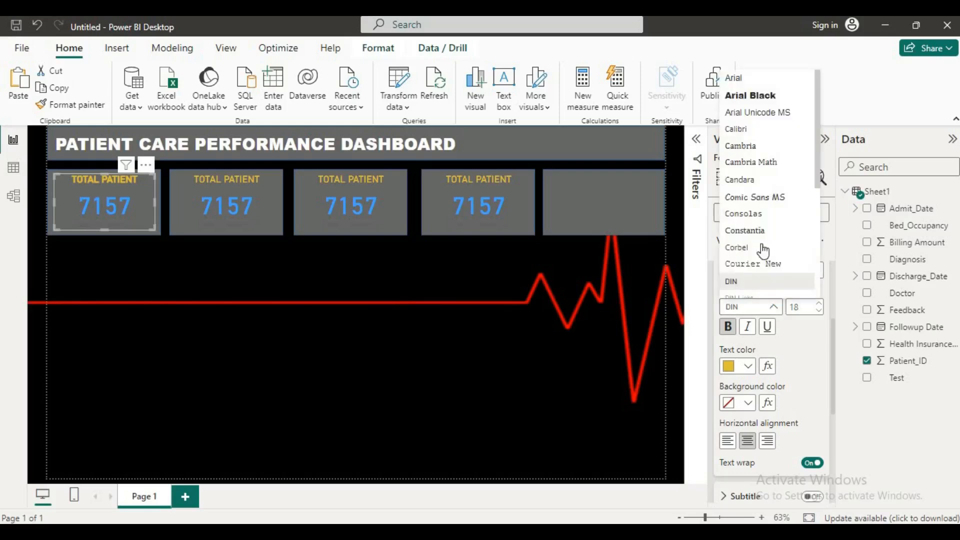
{"action": "scroll", "coordinate": [762, 219], "scroll_direction": "down", "scroll_amount": 3}
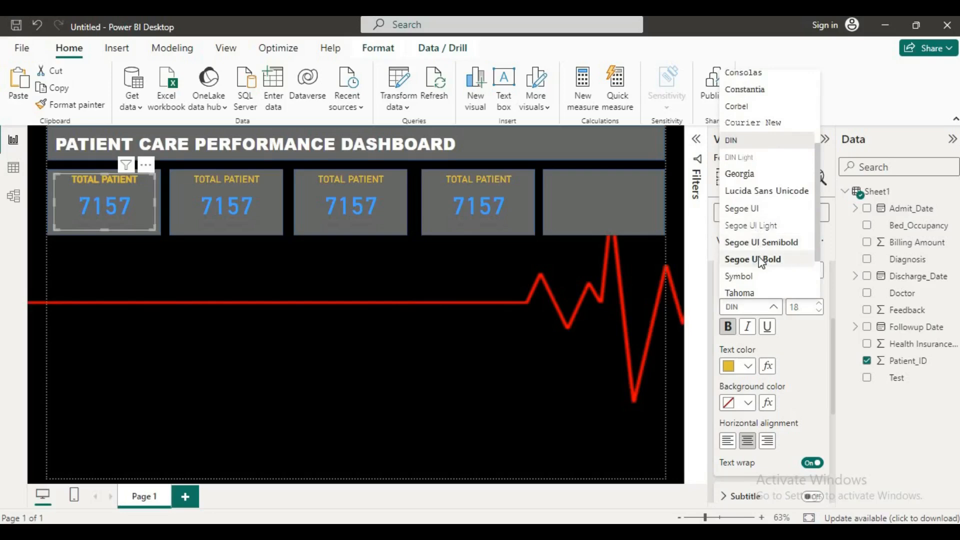
{"action": "left_click", "coordinate": [759, 259]}
{"action": "left_click", "coordinate": [773, 307]}
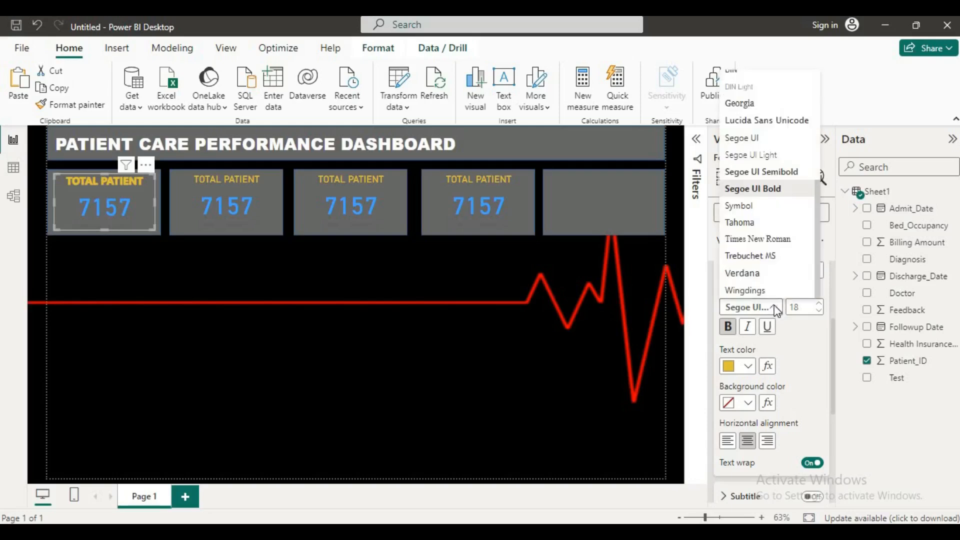
{"action": "left_click", "coordinate": [770, 173]}
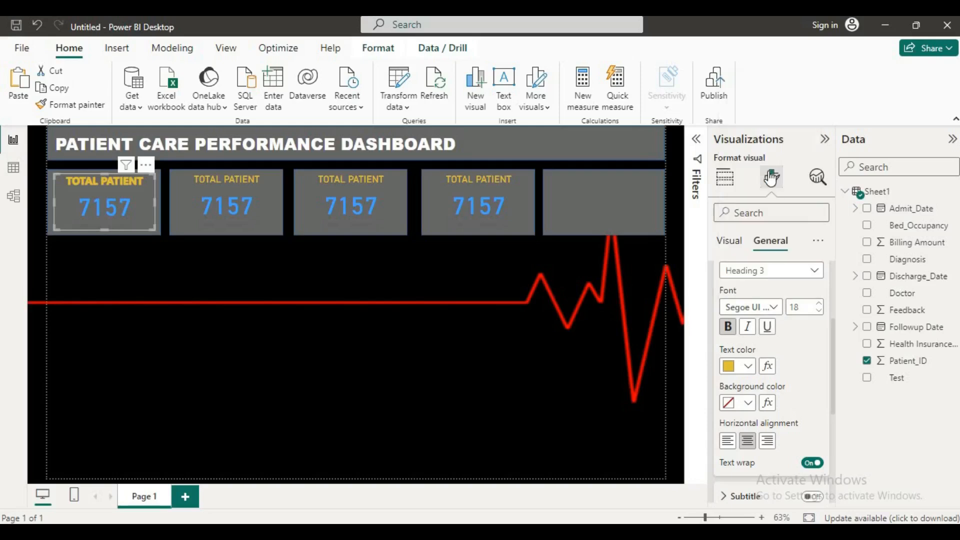
{"action": "left_click", "coordinate": [448, 352]}
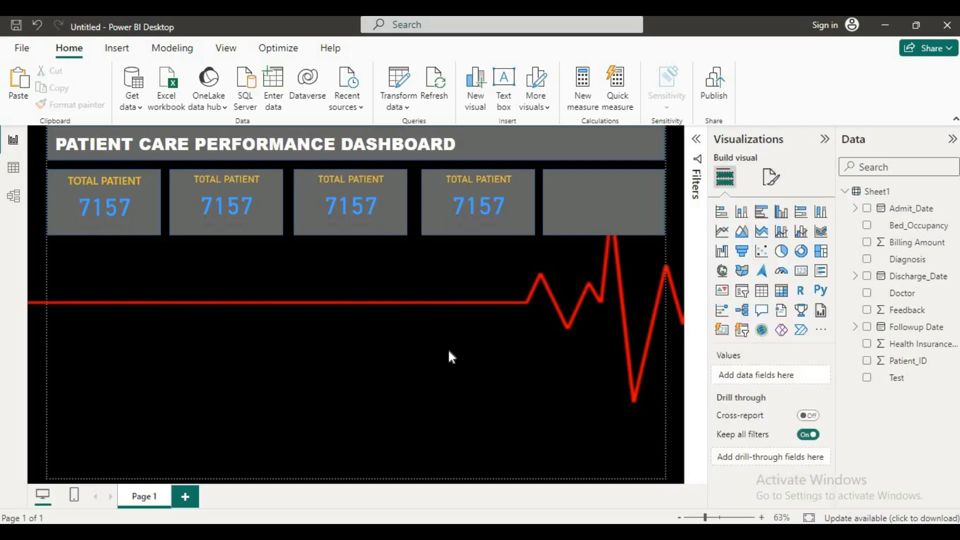
Step: Replace Patient_ID with Admit_Date as the field of the second card
{"action": "left_click", "coordinate": [209, 204]}
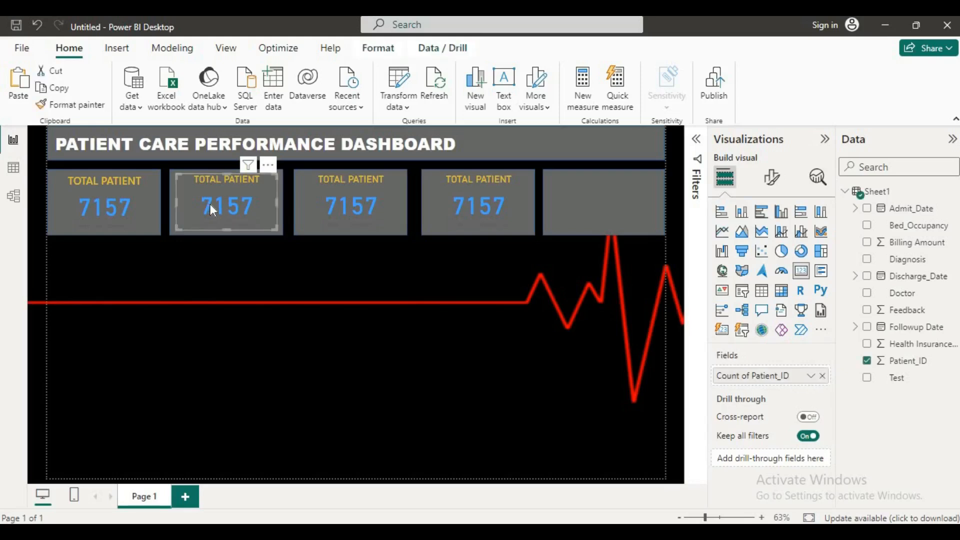
{"action": "left_click", "coordinate": [866, 360]}
{"action": "left_click_drag", "start_coordinate": [885, 216], "coordinate": [761, 381]}
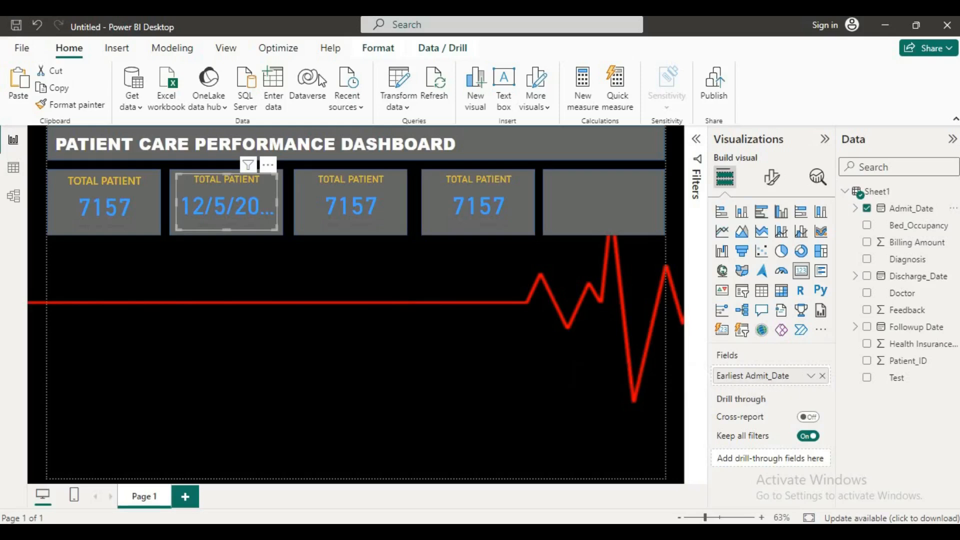
Step: Set the Admit_Date column's date format to 14-Mar-01 (dd-mmm-yy)
{"action": "left_click", "coordinate": [375, 52]}
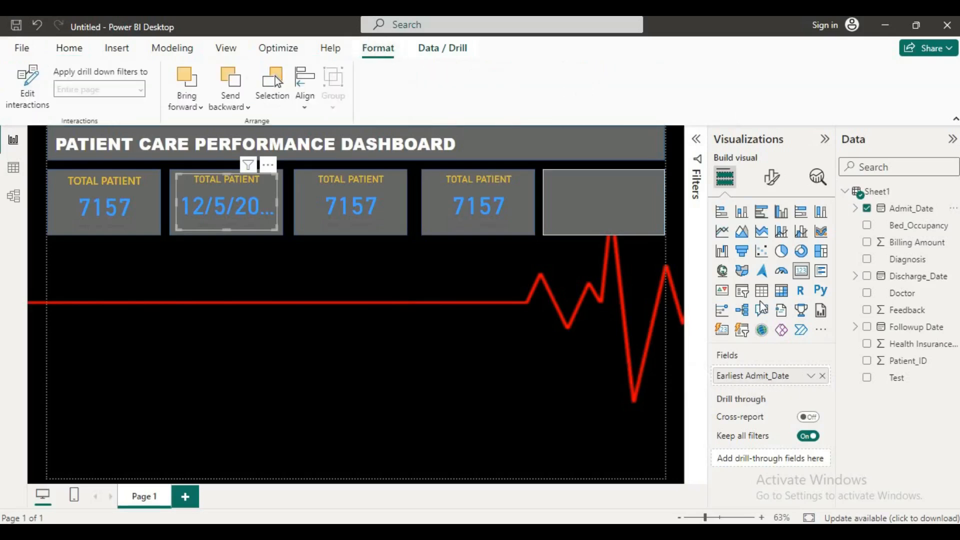
{"action": "left_click", "coordinate": [907, 214]}
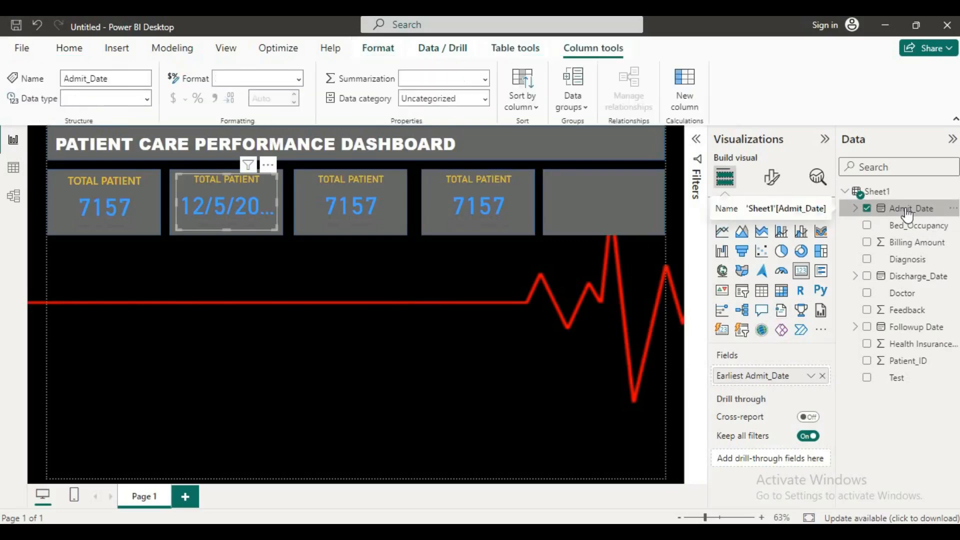
{"action": "left_click", "coordinate": [299, 79]}
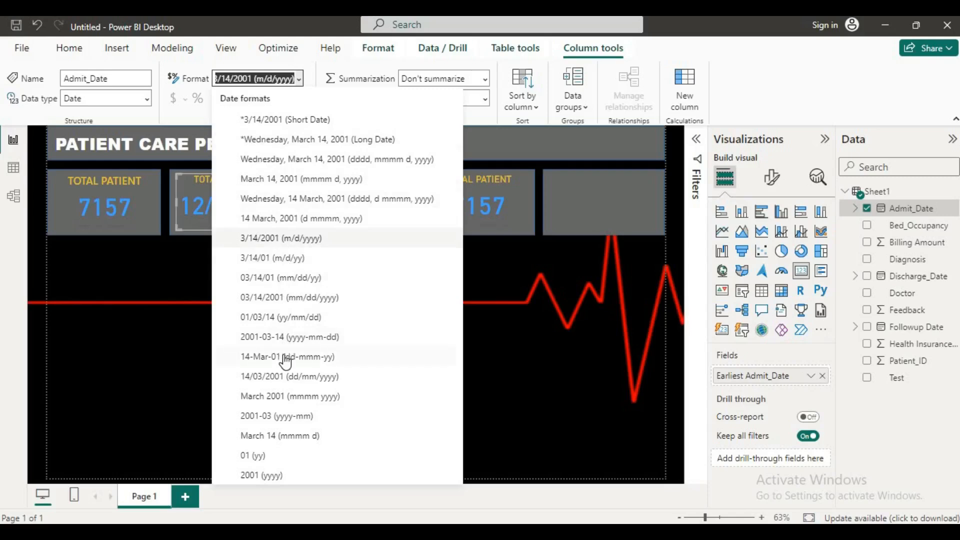
{"action": "key", "text": "Escape"}
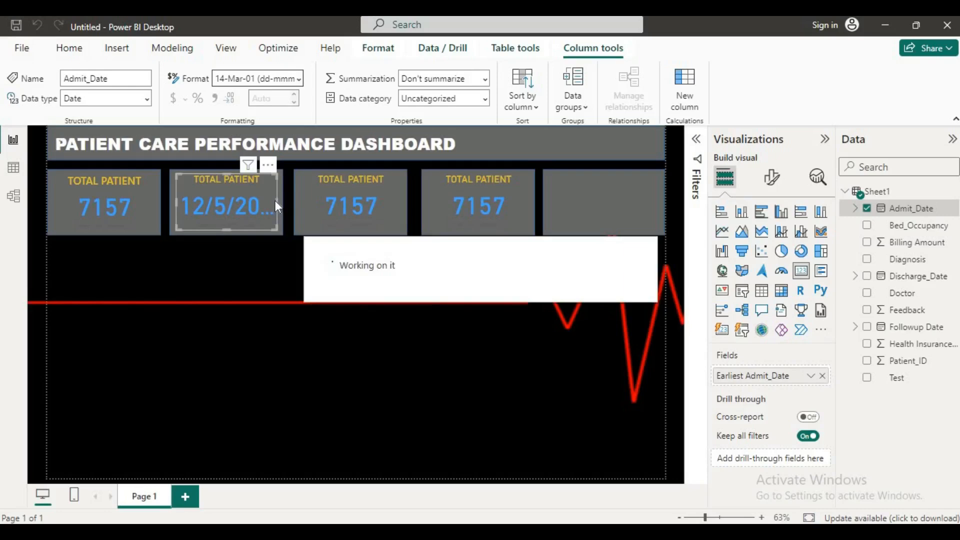
Step: Widen the admission date card slightly, reduce its callout value size to 30, and center it on its rectangle
{"action": "mouse_move", "coordinate": [274, 196]}
{"action": "left_mouse_down"}
{"action": "mouse_move", "coordinate": [310, 206]}
{"action": "mouse_move", "coordinate": [282, 207]}
{"action": "left_mouse_up"}
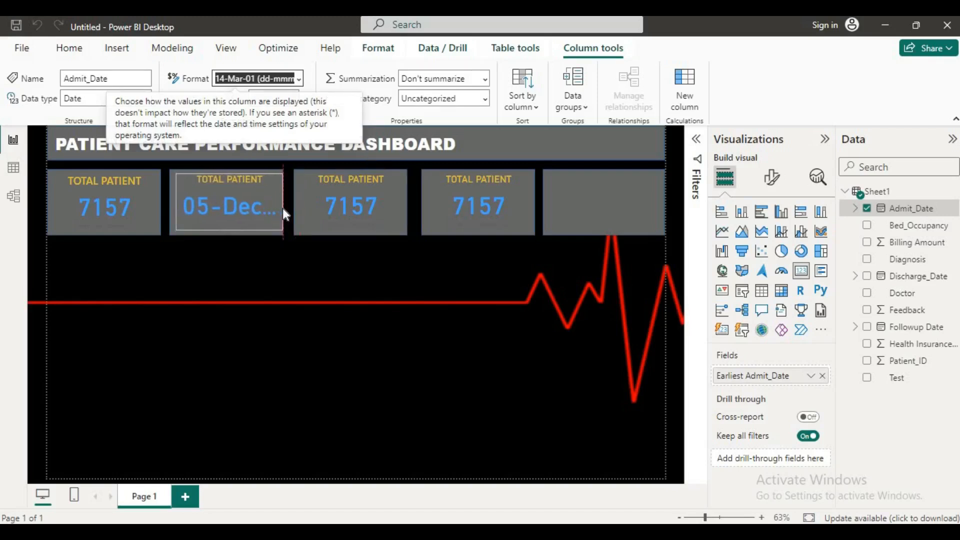
{"action": "left_click", "coordinate": [772, 180]}
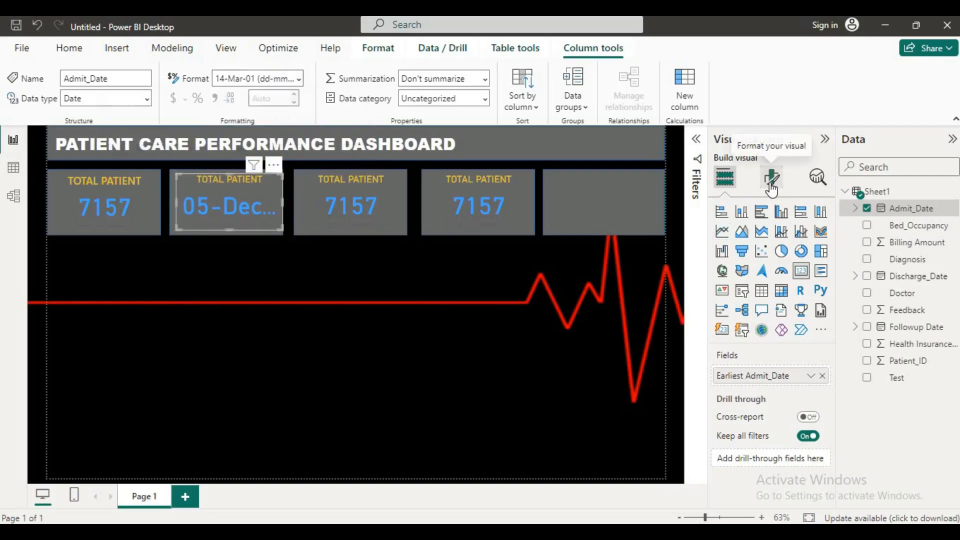
{"action": "left_click", "coordinate": [729, 280]}
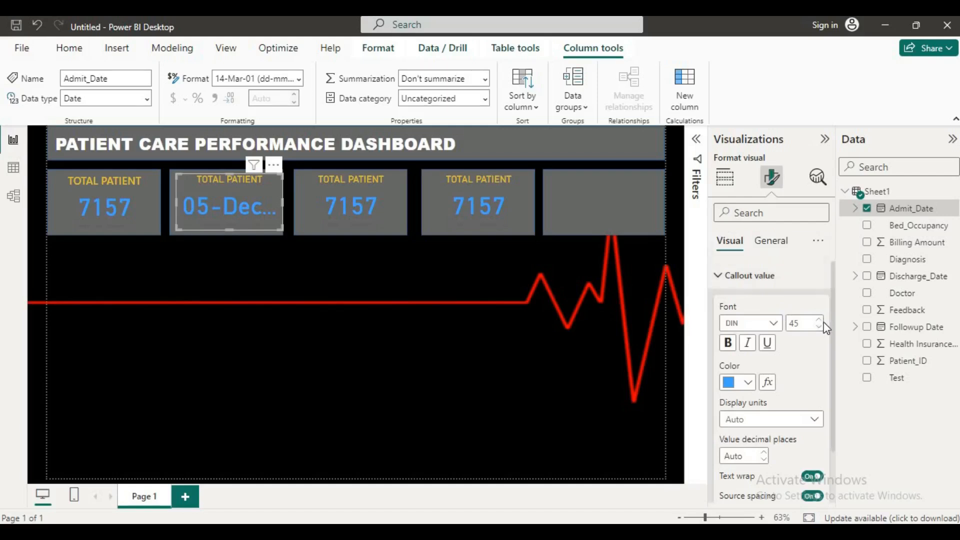
{"action": "left_click", "coordinate": [818, 328]}
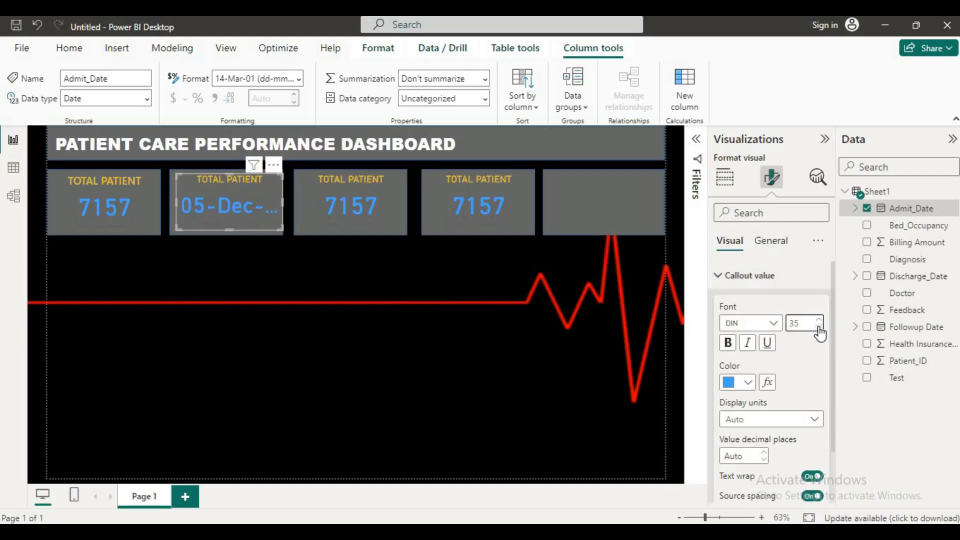
{"action": "left_click", "coordinate": [819, 328]}
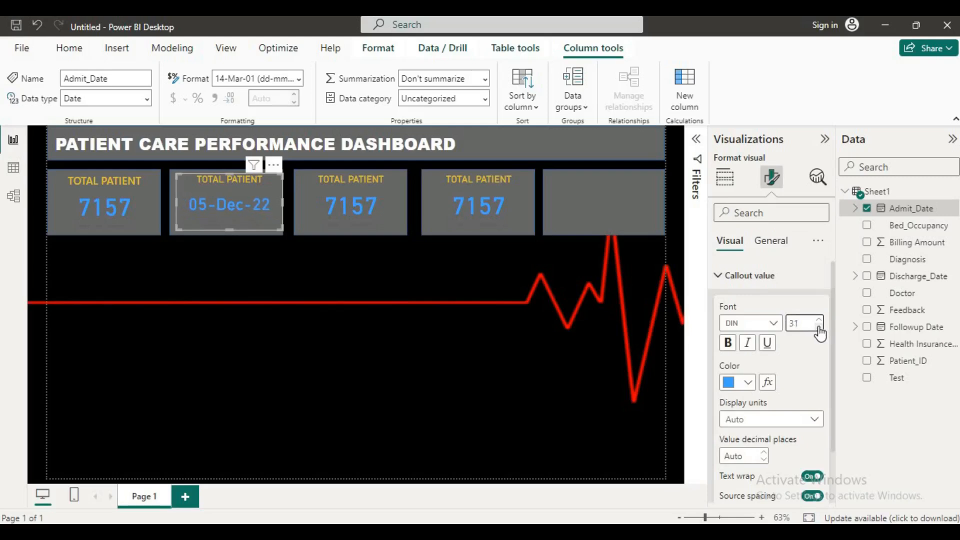
{"action": "left_click", "coordinate": [819, 327]}
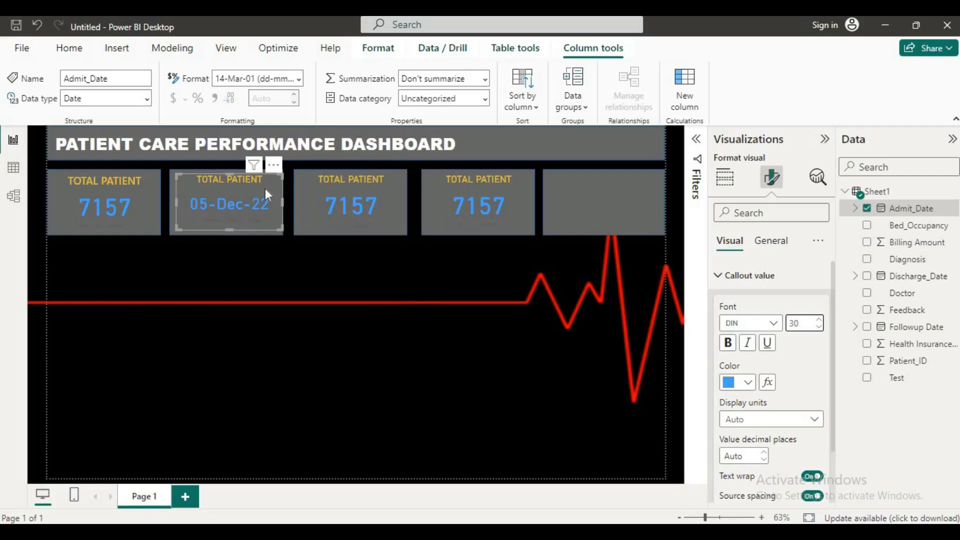
{"action": "left_click_drag", "start_coordinate": [260, 190], "coordinate": [263, 188]}
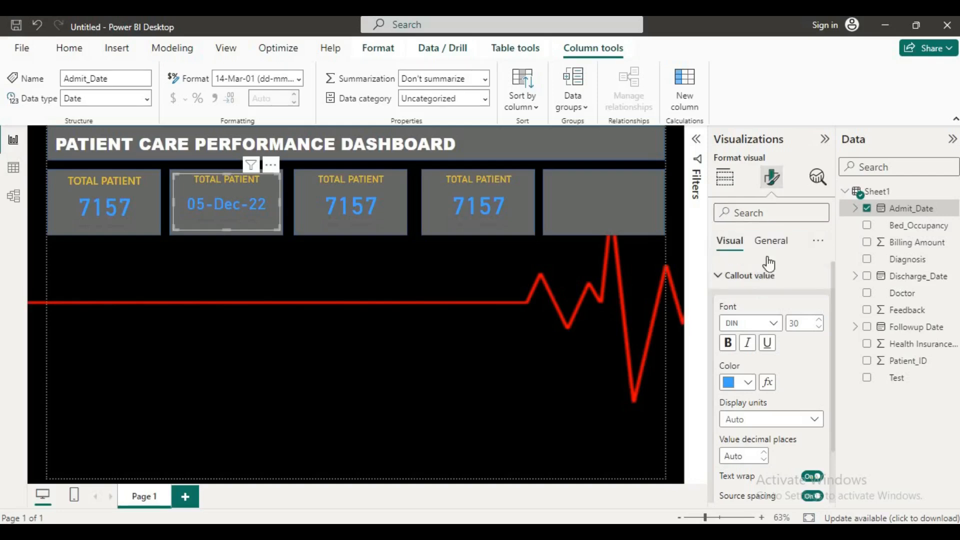
Step: Change the title text of the second card, which shows the admission date, to ADMIT DATE
{"action": "left_click", "coordinate": [769, 242]}
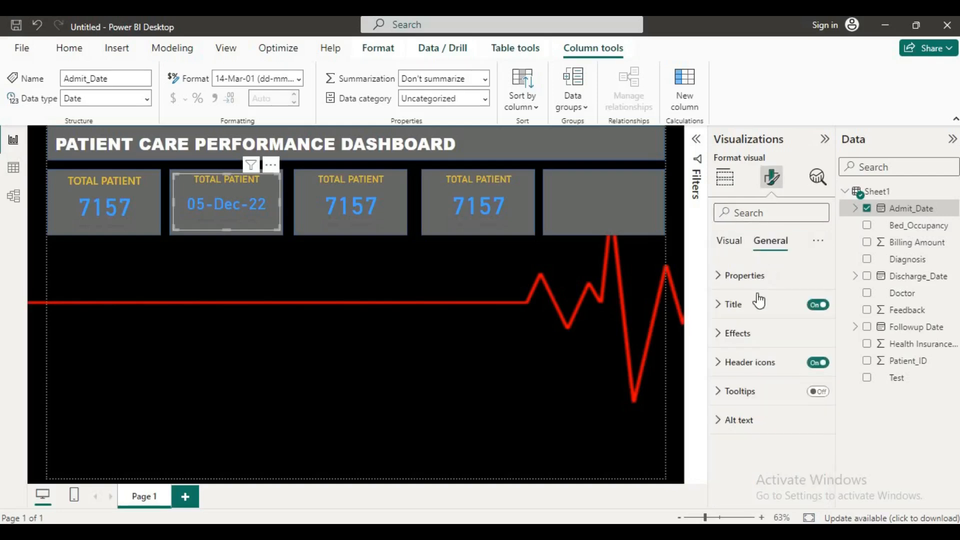
{"action": "left_click", "coordinate": [723, 306]}
{"action": "left_click", "coordinate": [784, 376]}
{"action": "key", "text": "BackSpace"}
{"action": "key", "text": "BackSpace"}
{"action": "key", "text": "BackSpace"}
{"action": "key", "text": "BackSpace"}
{"action": "key", "text": "BackSpace"}
{"action": "key", "text": "BackSpace"}
{"action": "key", "text": "BackSpace"}
{"action": "key", "text": "BackSpace"}
{"action": "key", "text": "BackSpace"}
{"action": "key", "text": "BackSpace"}
{"action": "key", "text": "BackSpace"}
{"action": "key", "text": "BackSpace"}
{"action": "key", "text": "BackSpace"}
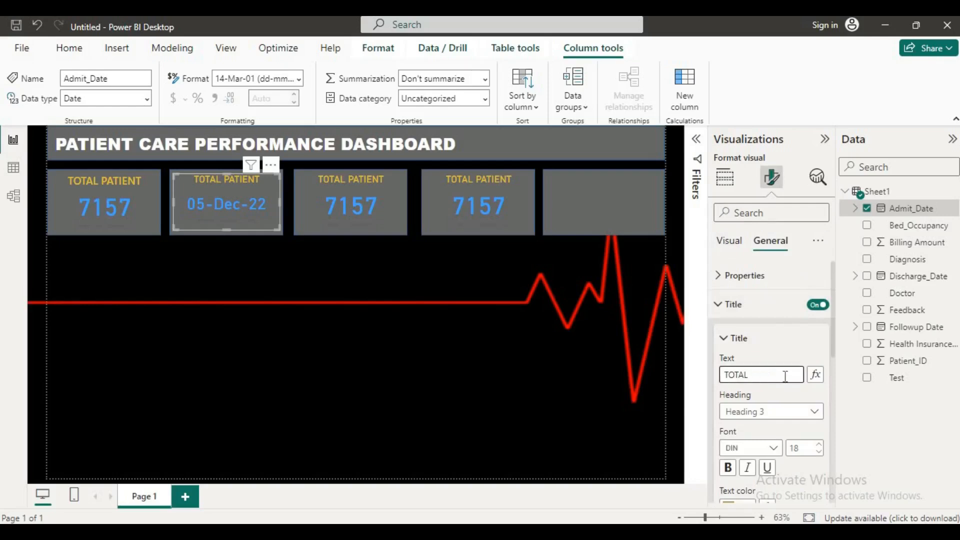
{"action": "type", "text": "ADMIT DATE"}
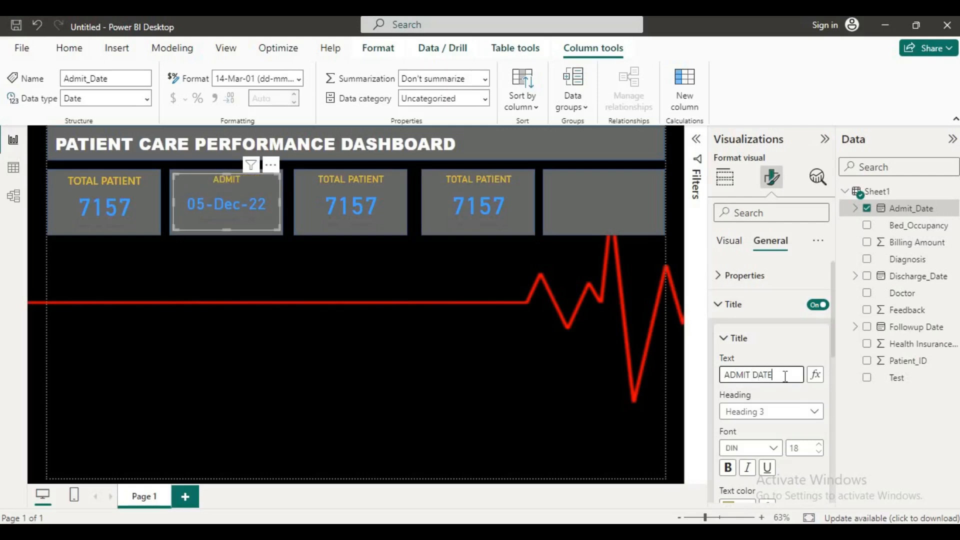
{"action": "left_click", "coordinate": [572, 398]}
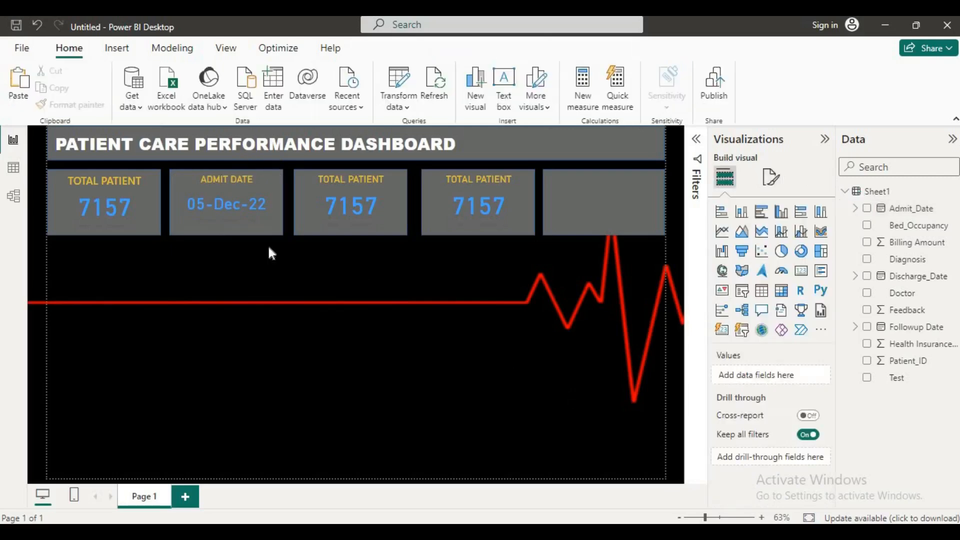
Step: Replace Patient_ID with Discharge_Date as the field of the third card
{"action": "left_click", "coordinate": [360, 203]}
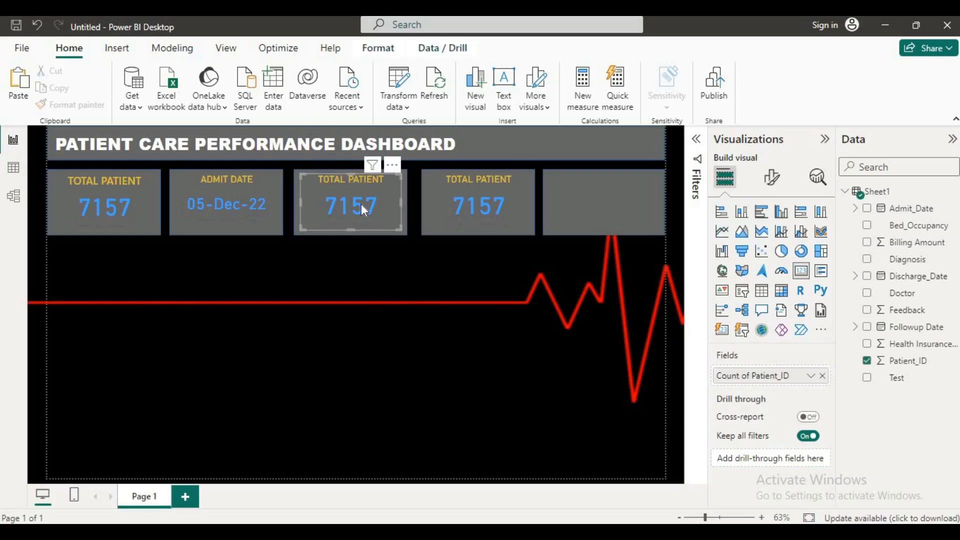
{"action": "left_click", "coordinate": [822, 376]}
{"action": "left_click_drag", "start_coordinate": [897, 276], "coordinate": [774, 382]}
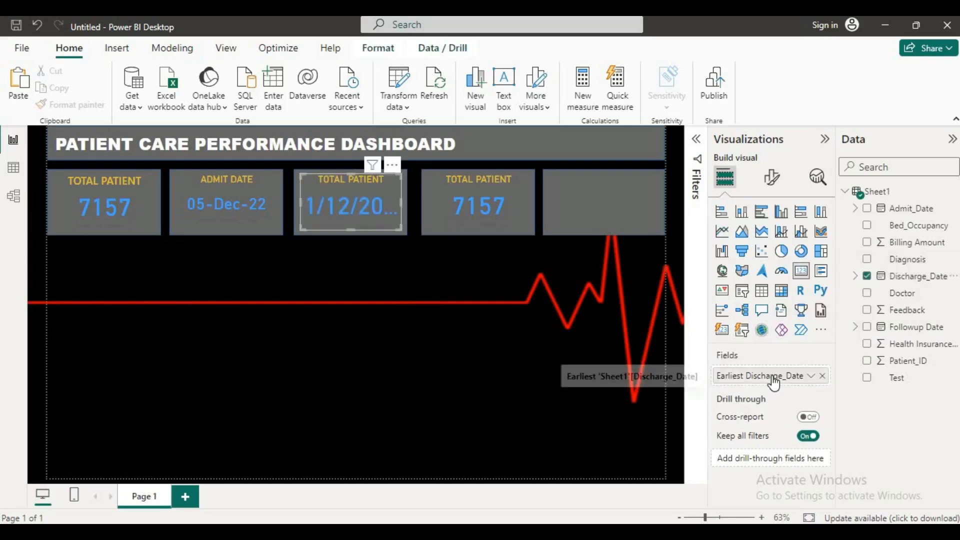
Step: Copy the ADMIT DATE card's formatting onto the third card with the Format painter
{"action": "left_click", "coordinate": [262, 203]}
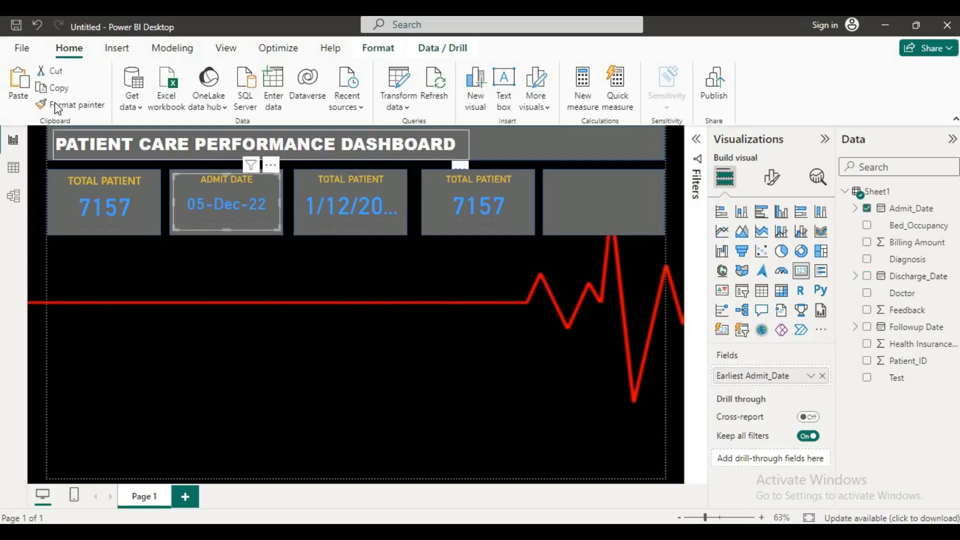
{"action": "left_click", "coordinate": [59, 105]}
{"action": "left_click", "coordinate": [315, 195]}
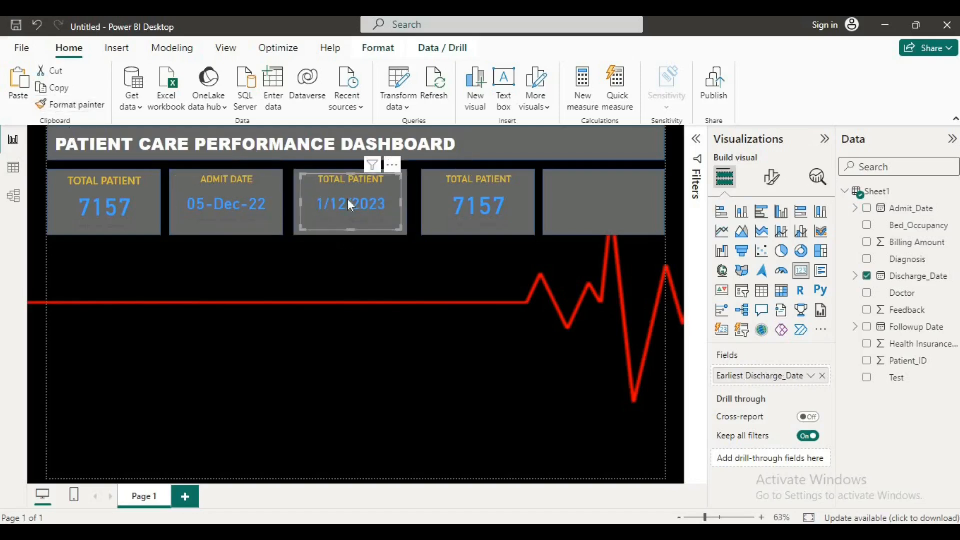
Step: Set the Discharge_Date column's date format to 14-Mar-01 (dd-mmm-yy) after trying 14 March, 2001 (d mmmm, yyyy)
{"action": "left_click", "coordinate": [919, 283]}
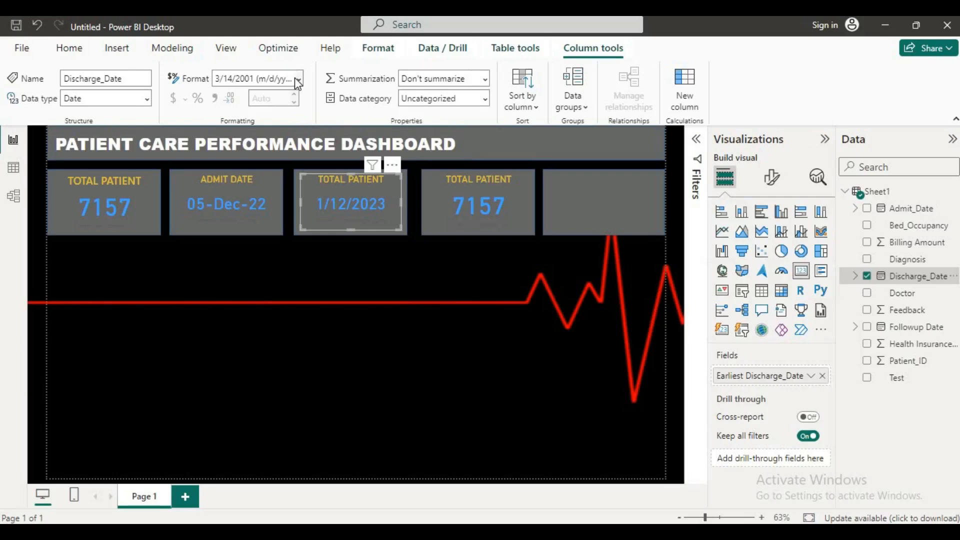
{"action": "left_click", "coordinate": [297, 81]}
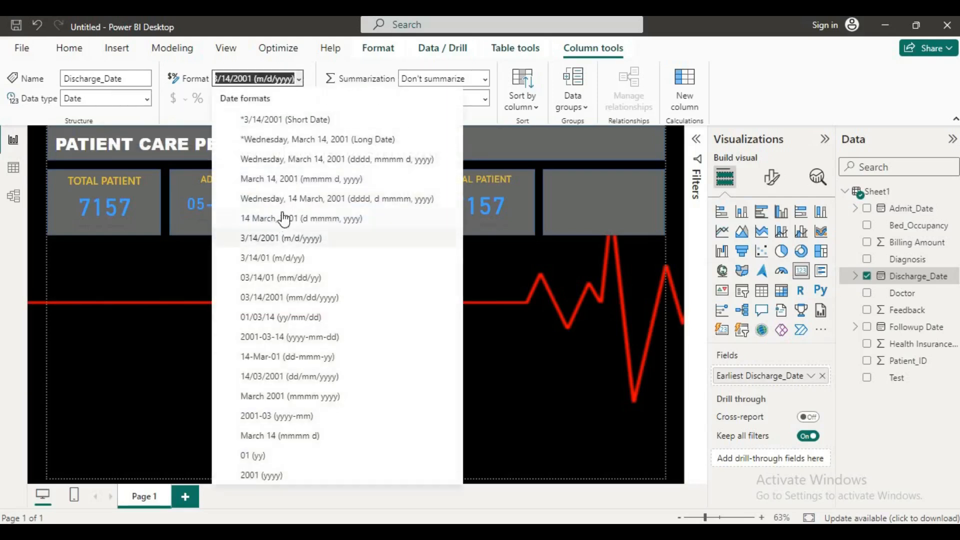
{"action": "left_click", "coordinate": [282, 213]}
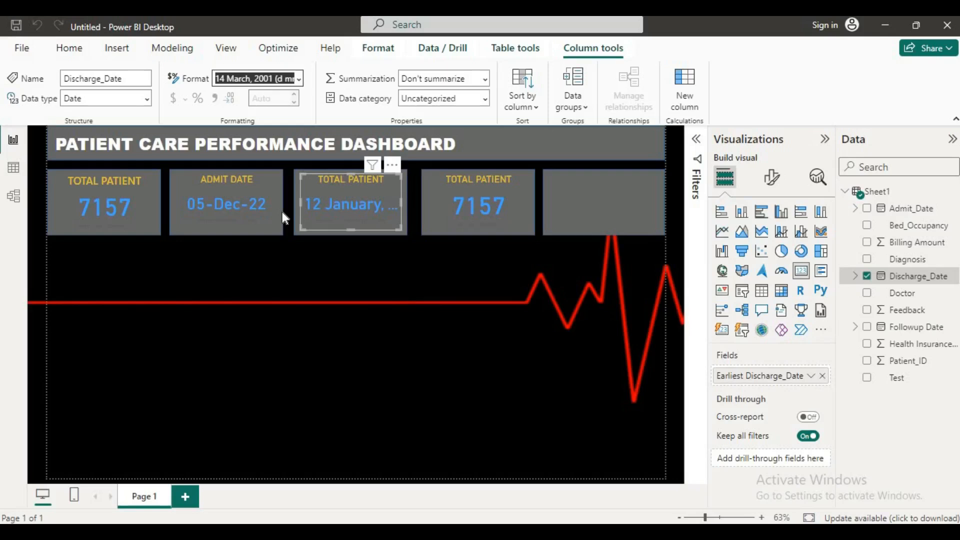
{"action": "left_click", "coordinate": [771, 177]}
{"action": "left_click", "coordinate": [779, 251]}
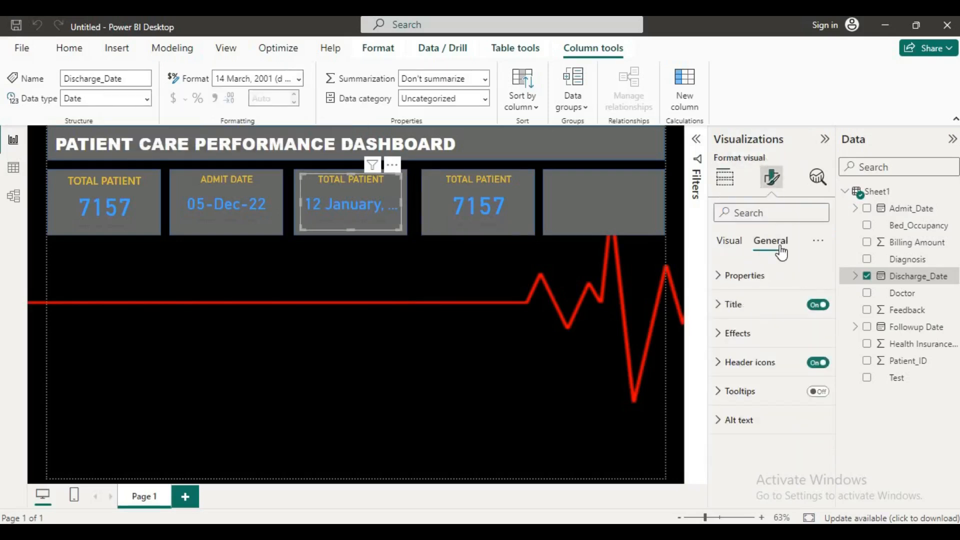
{"action": "left_click", "coordinate": [298, 79]}
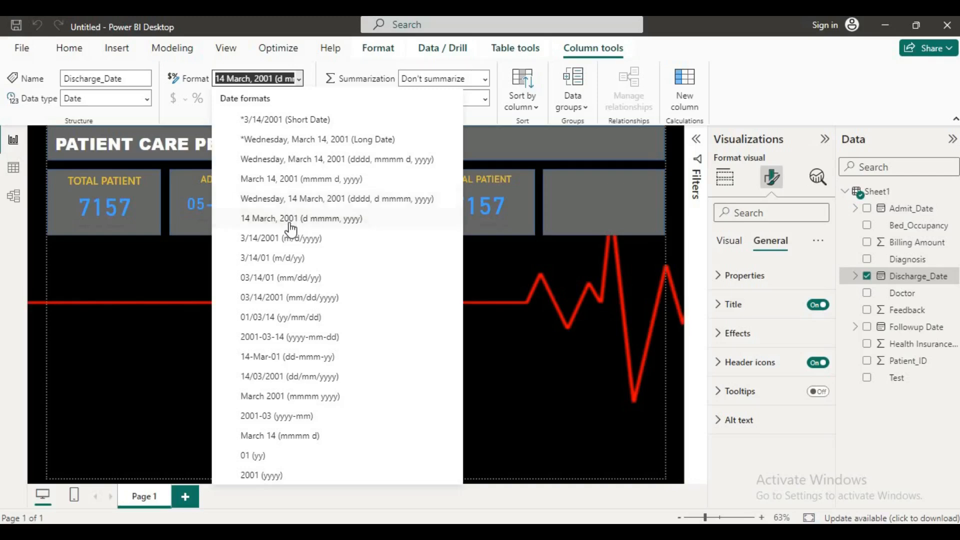
{"action": "left_click", "coordinate": [286, 356]}
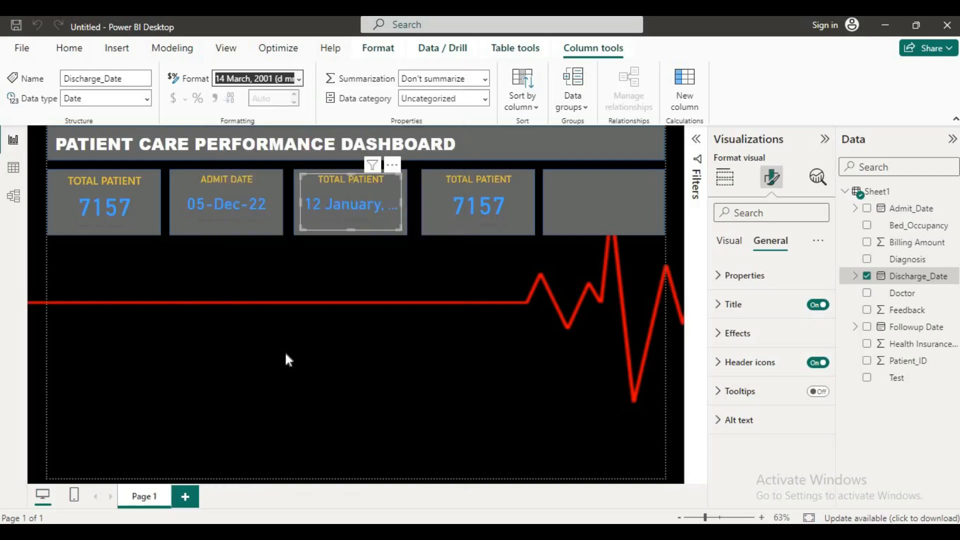
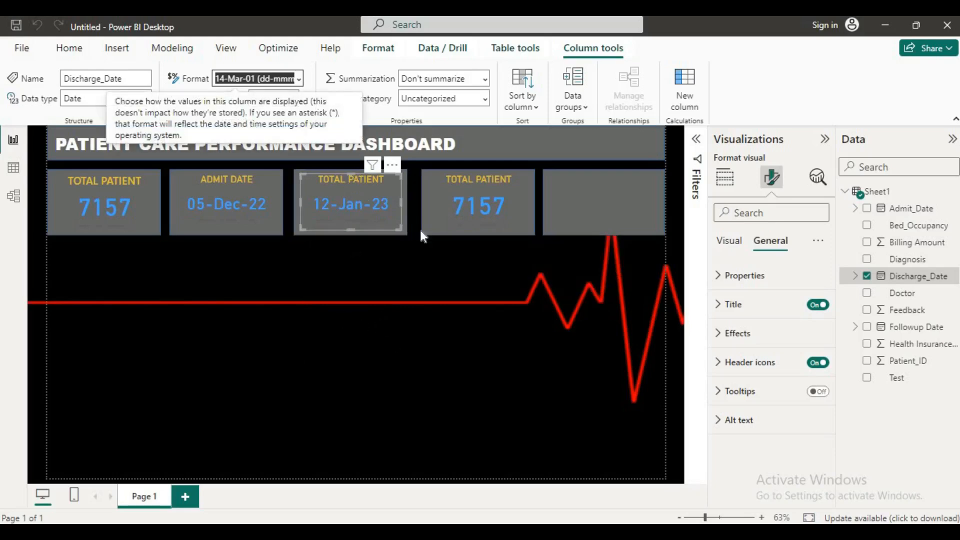
Step: Change the third card's title text to DISCHARGE DATE
{"action": "left_click", "coordinate": [718, 304]}
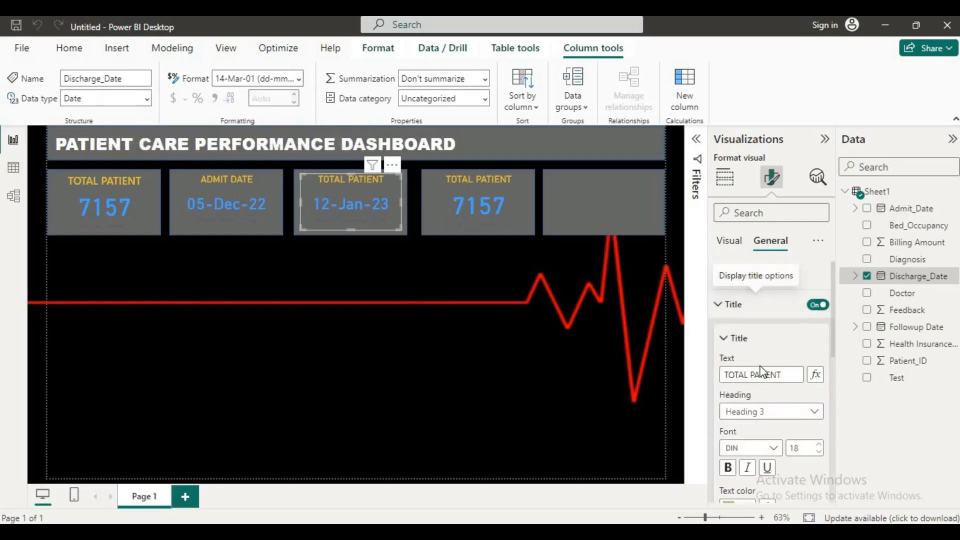
{"action": "left_click", "coordinate": [783, 376]}
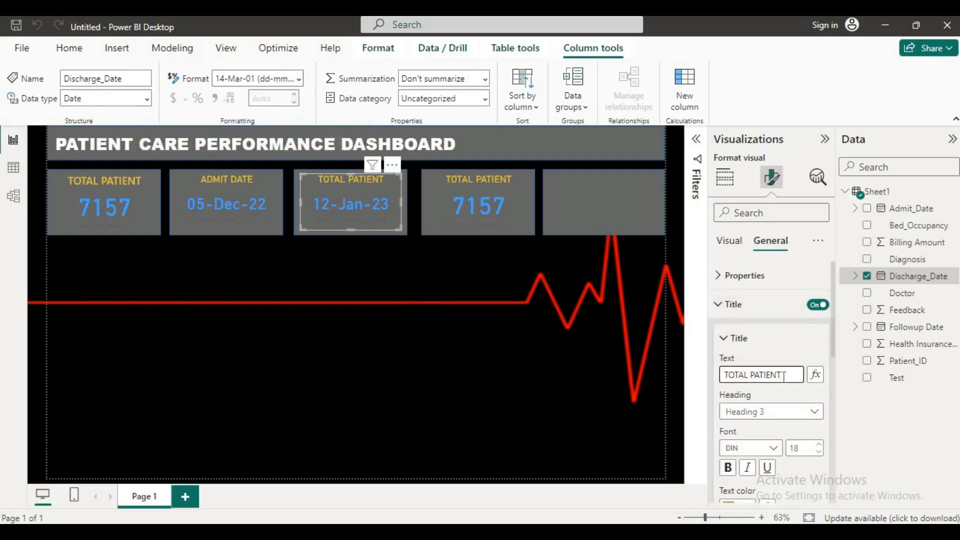
{"action": "key", "text": "BackSpace"}
{"action": "key", "text": "BackSpace"}
{"action": "key", "text": "BackSpace"}
{"action": "key", "text": "BackSpace"}
{"action": "key", "text": "BackSpace"}
{"action": "key", "text": "BackSpace"}
{"action": "key", "text": "BackSpace"}
{"action": "key", "text": "BackSpace"}
{"action": "key", "text": "BackSpace"}
{"action": "key", "text": "BackSpace"}
{"action": "key", "text": "BackSpace"}
{"action": "key", "text": "BackSpace"}
{"action": "type", "text": "DISCHAR"}
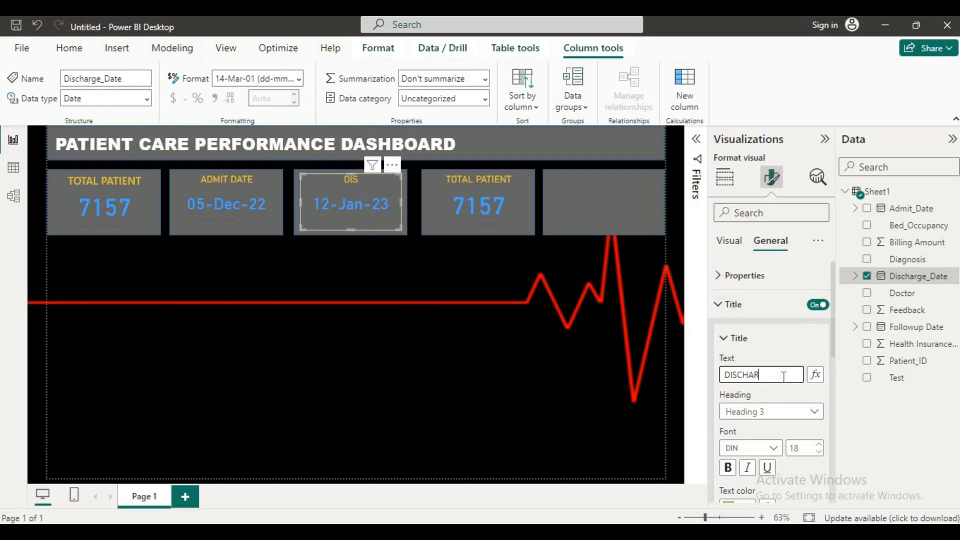
{"action": "type", "text": "GE DATE"}
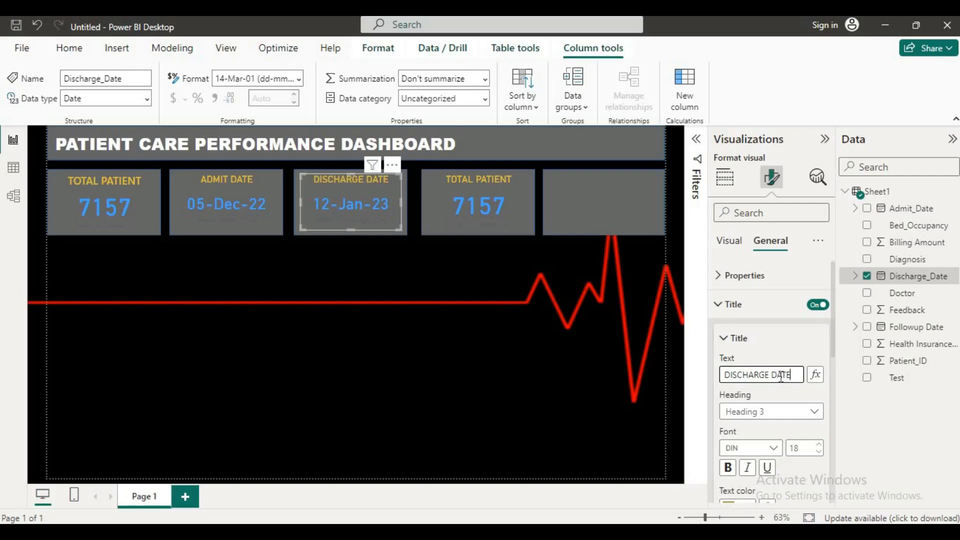
Step: Replace Patient_ID with Billing Amount as the field of the fourth card
{"action": "left_click", "coordinate": [462, 191]}
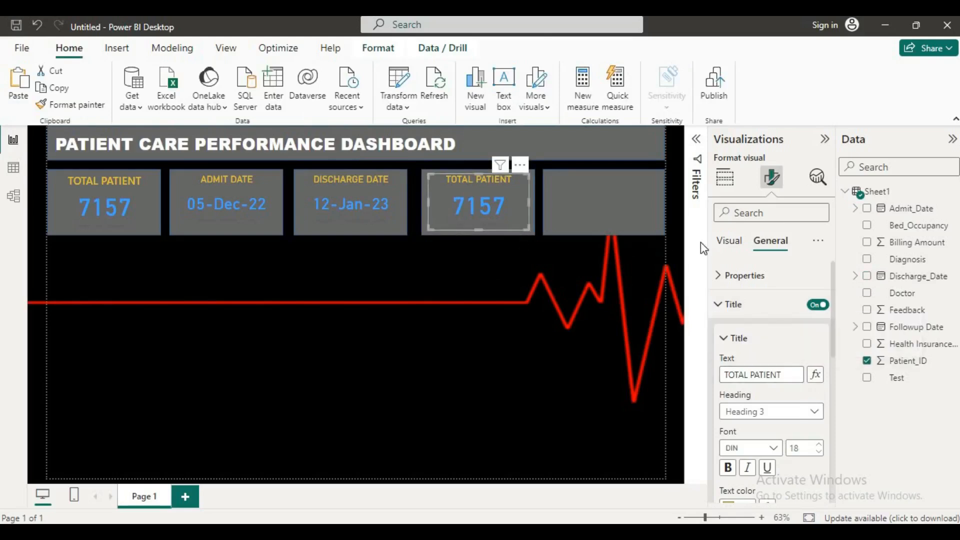
{"action": "left_click", "coordinate": [723, 243]}
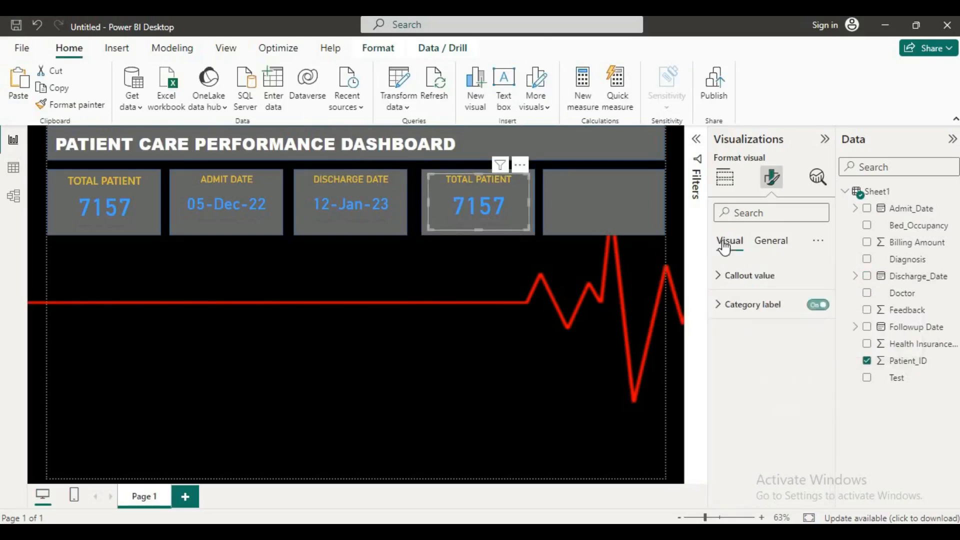
{"action": "left_click", "coordinate": [724, 178]}
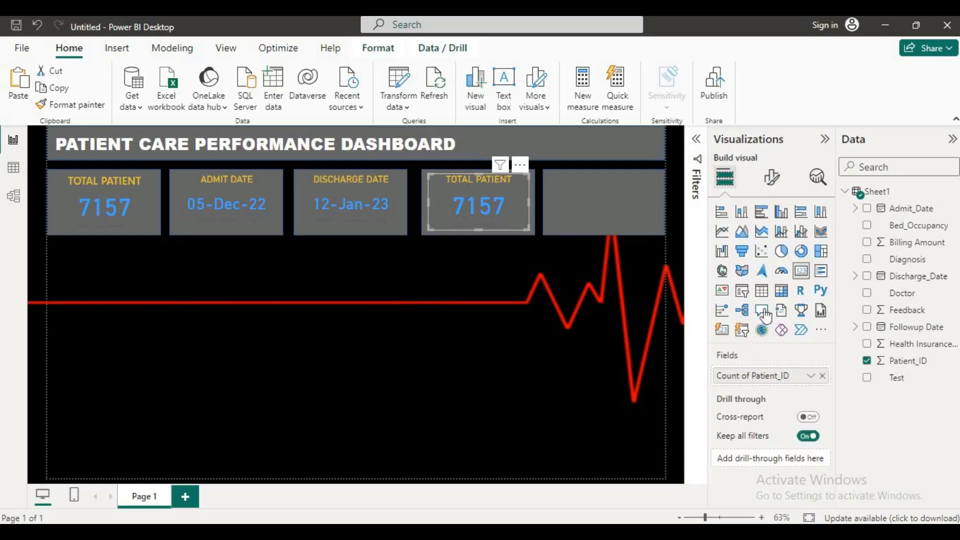
{"action": "left_click", "coordinate": [822, 376]}
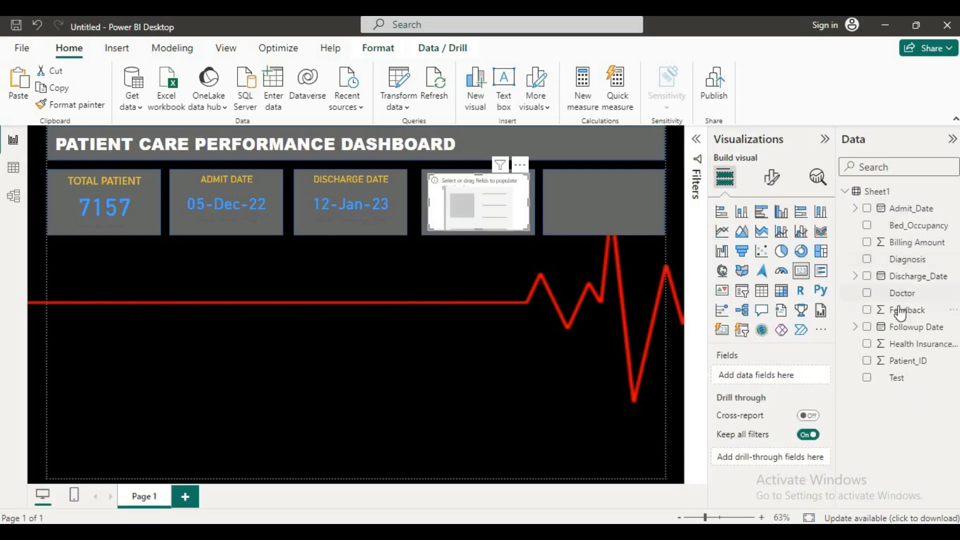
{"action": "left_click_drag", "start_coordinate": [890, 245], "coordinate": [761, 376]}
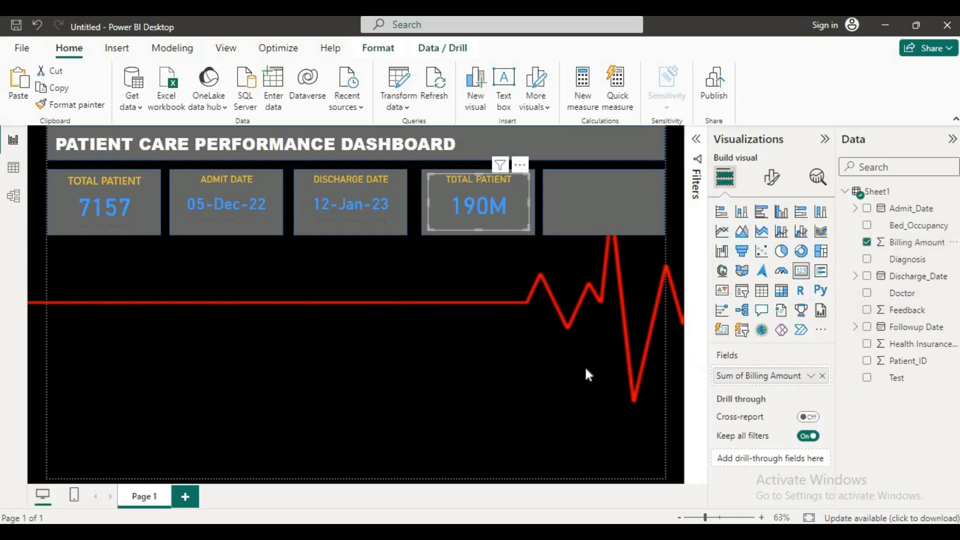
Step: Format the Billing Amount column as currency with the ₹ English (India) symbol
{"action": "left_click", "coordinate": [913, 244]}
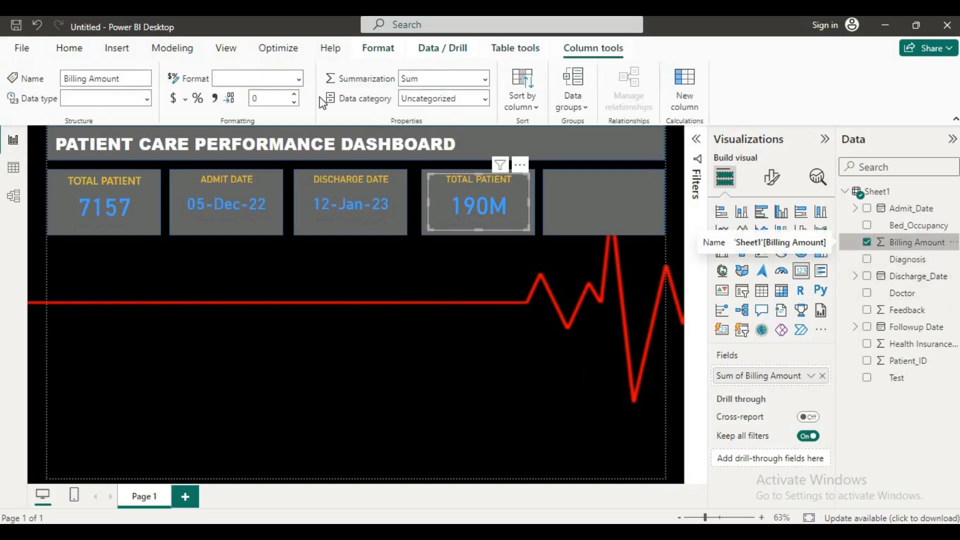
{"action": "left_click", "coordinate": [184, 100]}
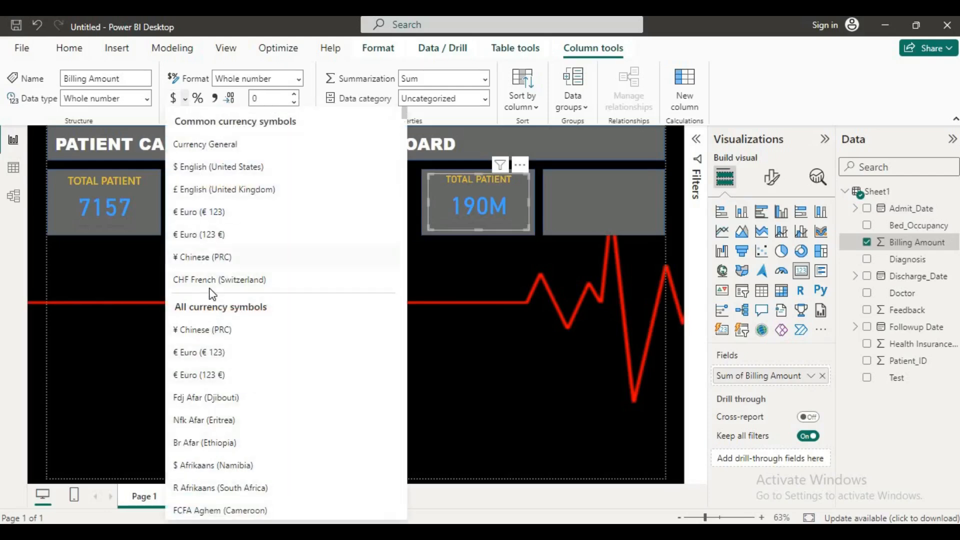
{"action": "scroll", "coordinate": [210, 325], "scroll_direction": "down", "scroll_amount": 5}
{"action": "scroll", "coordinate": [178, 235], "scroll_direction": "down", "scroll_amount": 8}
{"action": "scroll", "coordinate": [200, 357], "scroll_direction": "down", "scroll_amount": 6}
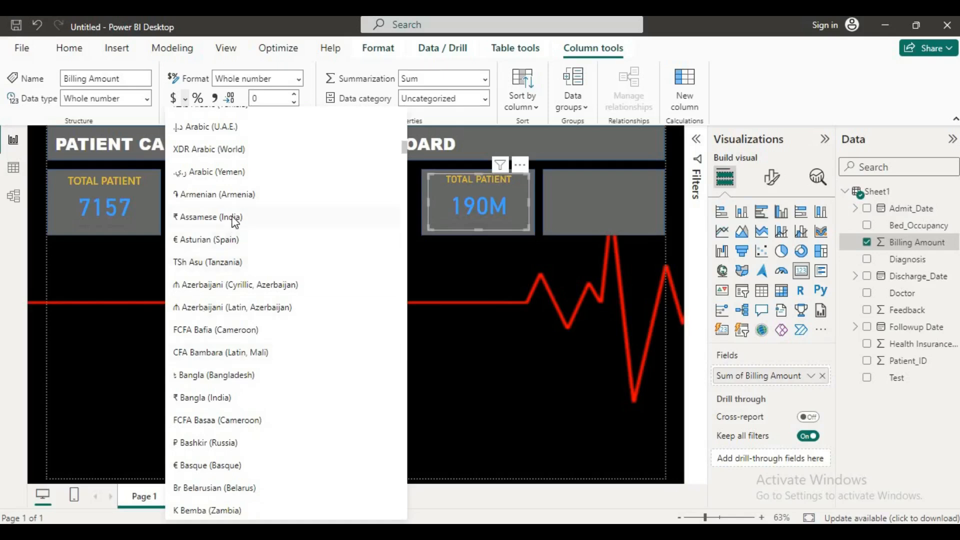
{"action": "scroll", "coordinate": [205, 410], "scroll_direction": "down", "scroll_amount": 3}
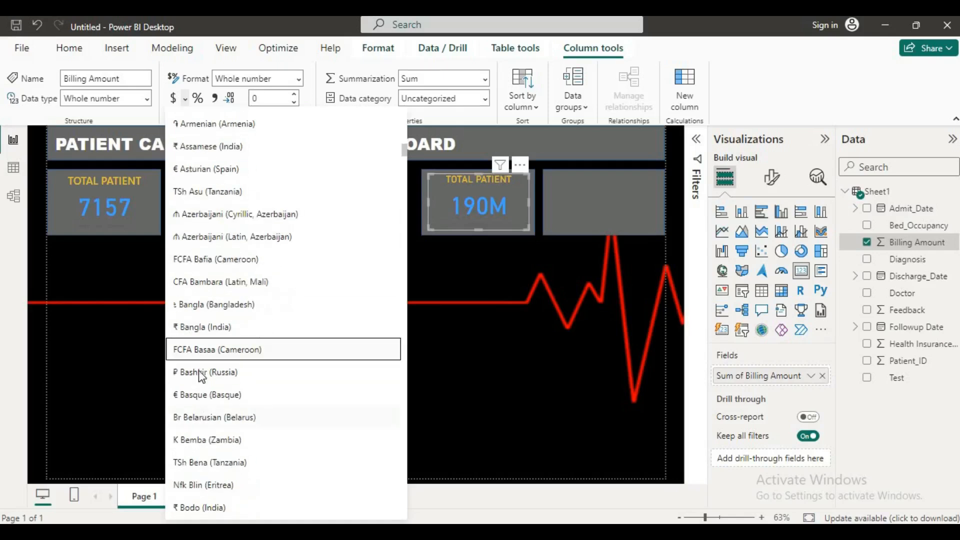
{"action": "scroll", "coordinate": [207, 350], "scroll_direction": "down", "scroll_amount": 6}
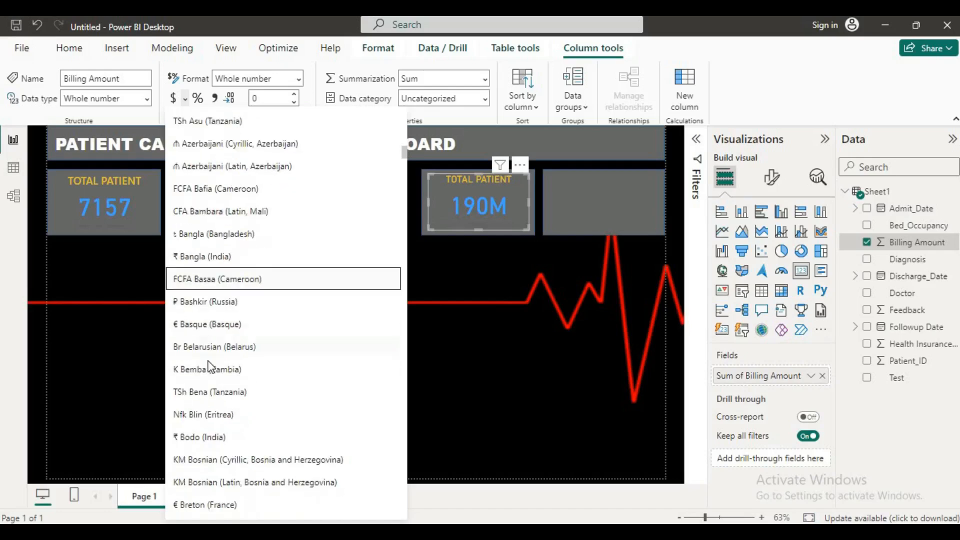
{"action": "scroll", "coordinate": [209, 367], "scroll_direction": "down", "scroll_amount": 6}
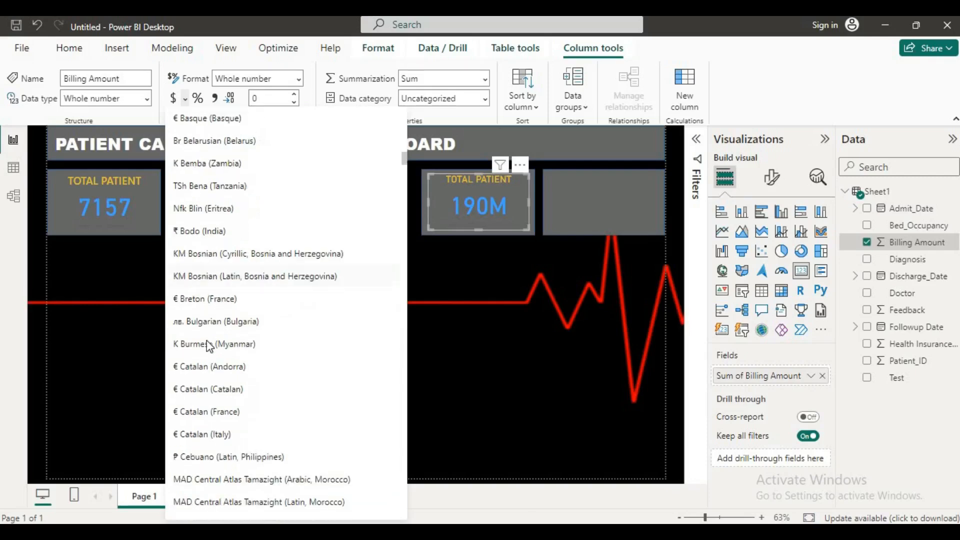
{"action": "scroll", "coordinate": [205, 350], "scroll_direction": "down", "scroll_amount": 17}
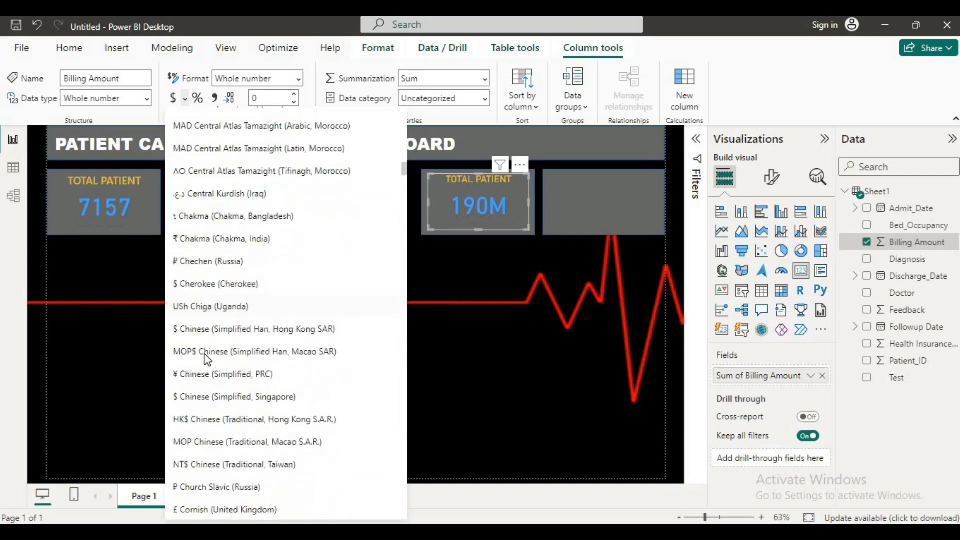
{"action": "scroll", "coordinate": [205, 358], "scroll_direction": "down", "scroll_amount": 17}
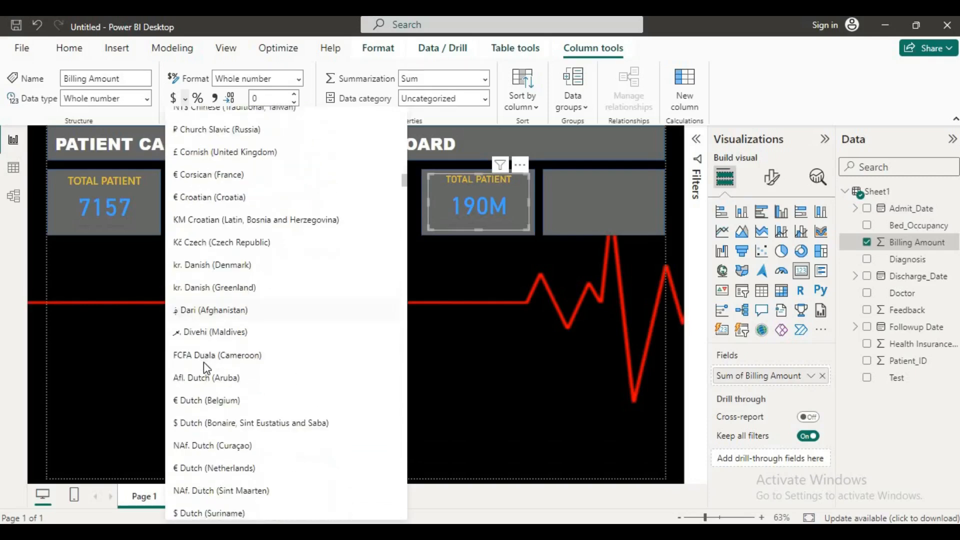
{"action": "scroll", "coordinate": [202, 365], "scroll_direction": "down", "scroll_amount": 17}
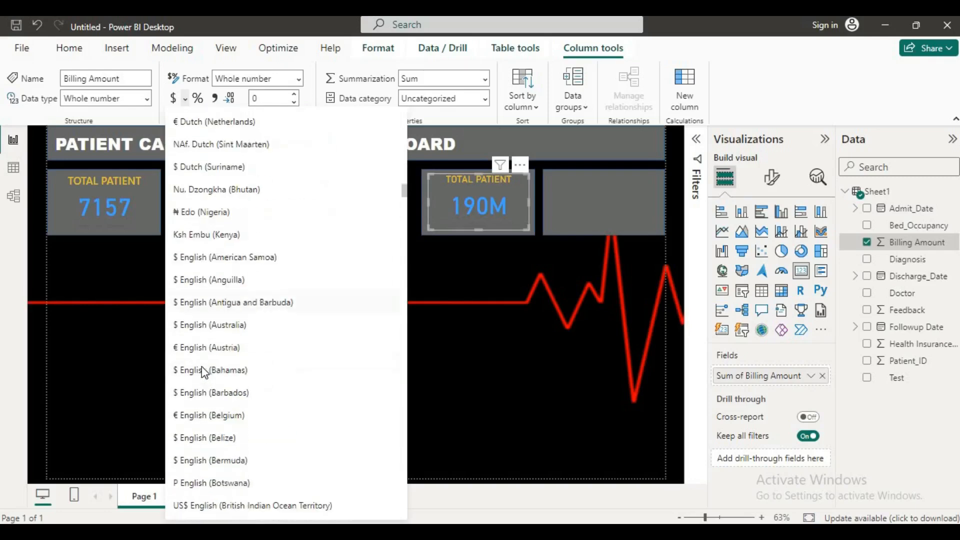
{"action": "scroll", "coordinate": [202, 370], "scroll_direction": "down", "scroll_amount": 20}
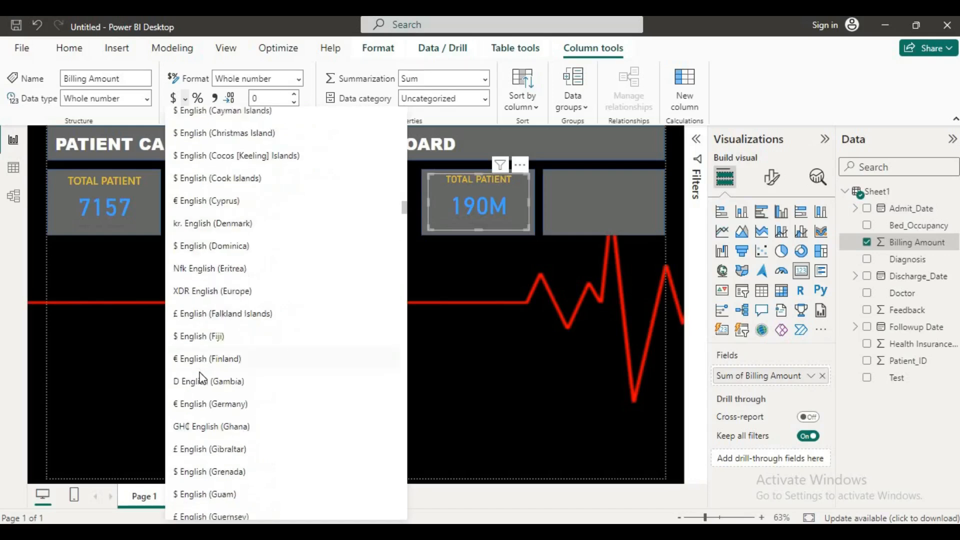
{"action": "scroll", "coordinate": [195, 360], "scroll_direction": "down", "scroll_amount": 9}
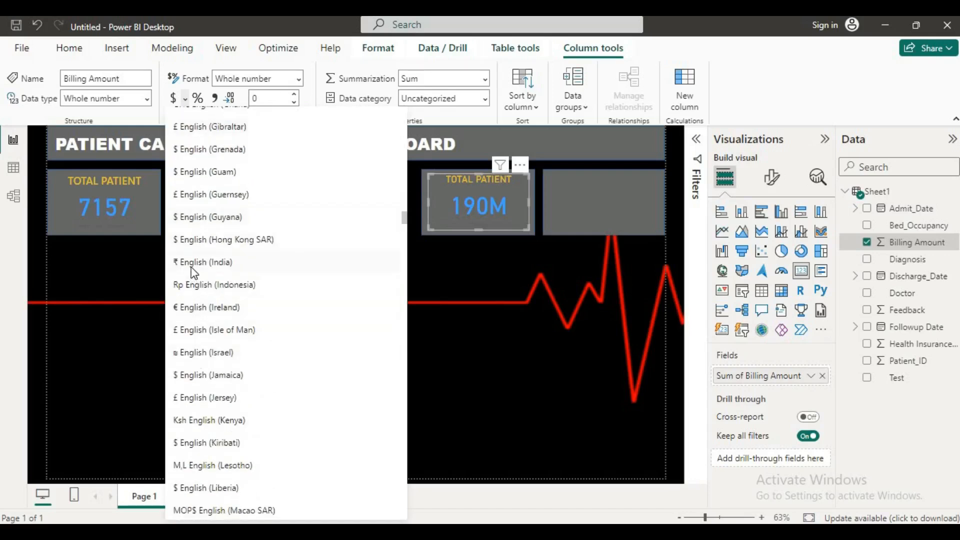
{"action": "left_click", "coordinate": [194, 273]}
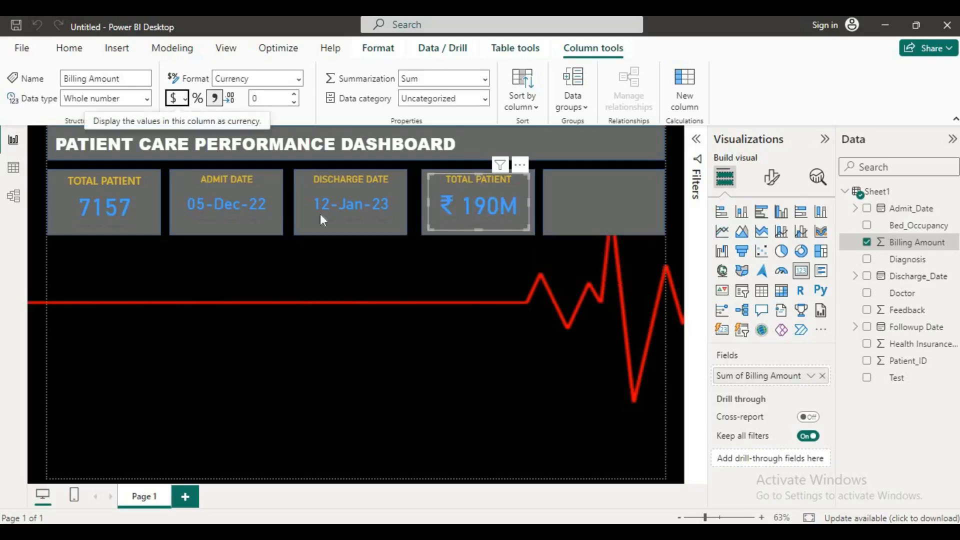
Step: Try 1 decimal place for the Billing Amount column, return it to 0, and glance at the source Excel workbook
{"action": "left_click", "coordinate": [268, 98]}
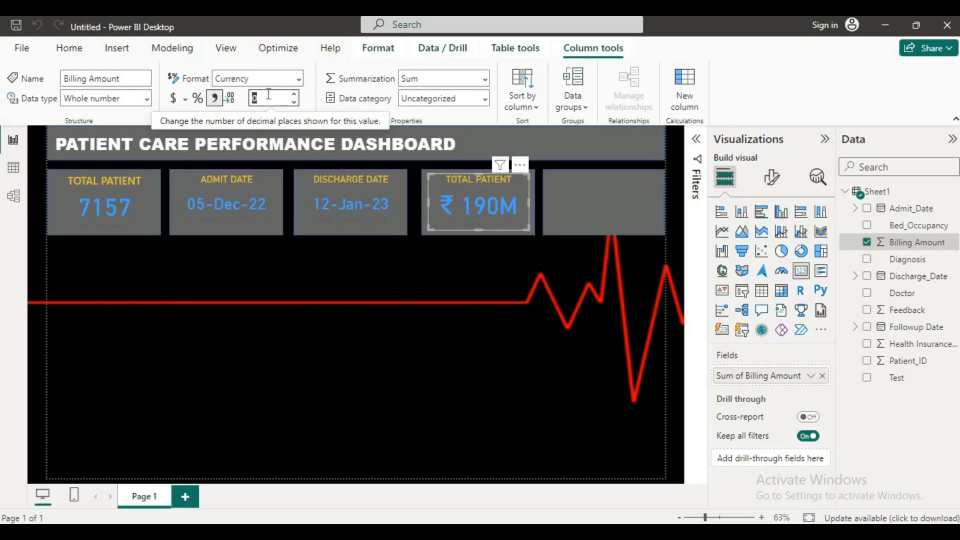
{"action": "type", "text": "1"}
{"action": "key", "text": "BackSpace"}
{"action": "type", "text": "0"}
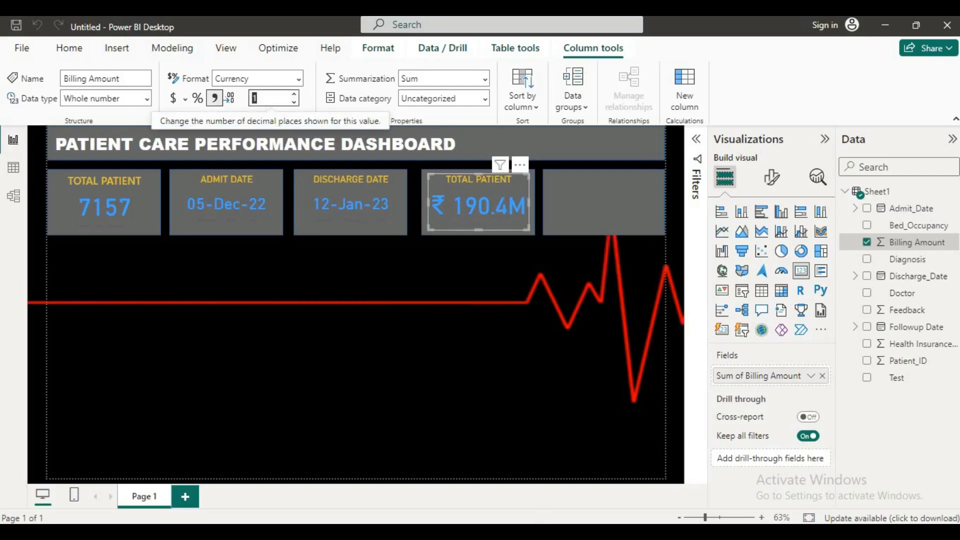
{"action": "key", "text": "alt+Tab"}
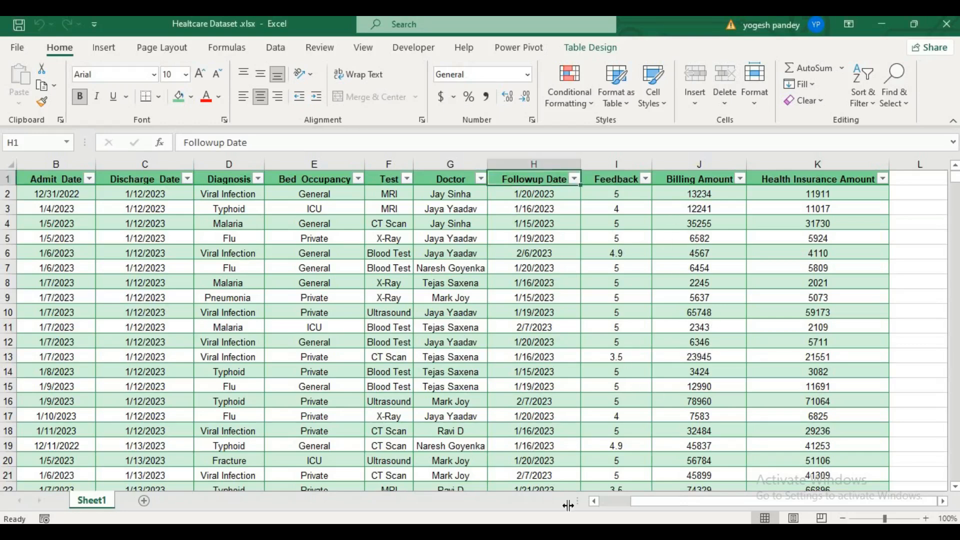
{"action": "key", "text": "alt+Tab"}
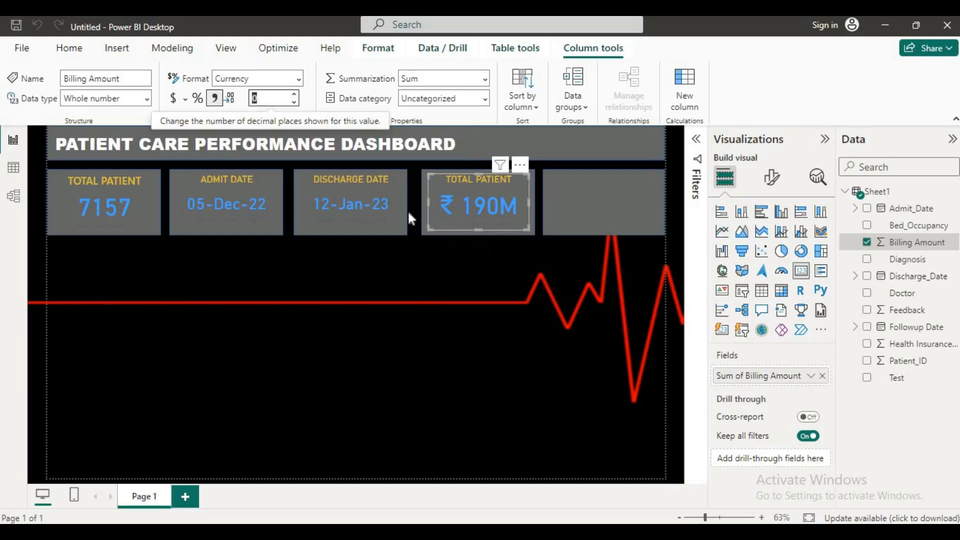
Step: Set the fourth card's callout display units to Millions, after trying Thousands with the card widened, and restore the card's width
{"action": "left_click", "coordinate": [773, 181]}
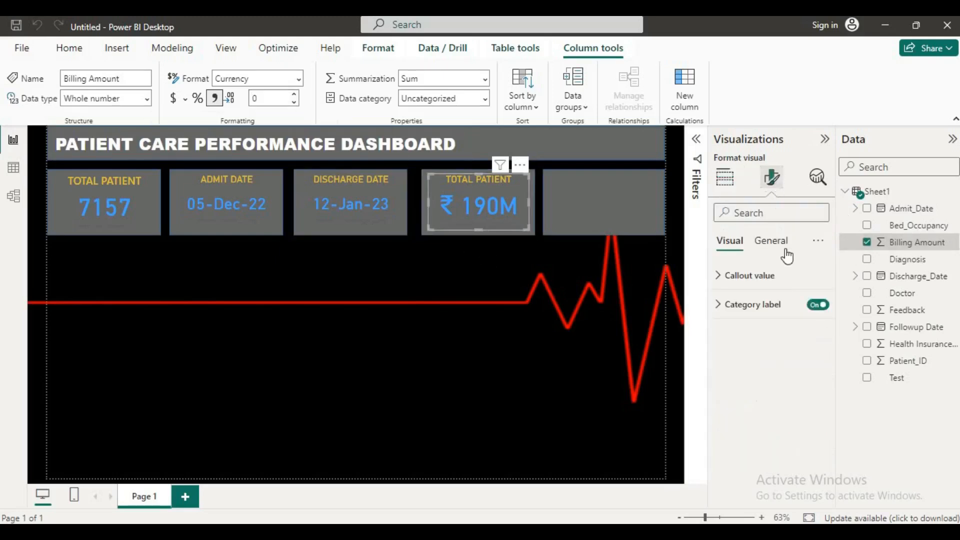
{"action": "left_click", "coordinate": [719, 278]}
{"action": "left_click", "coordinate": [805, 419]}
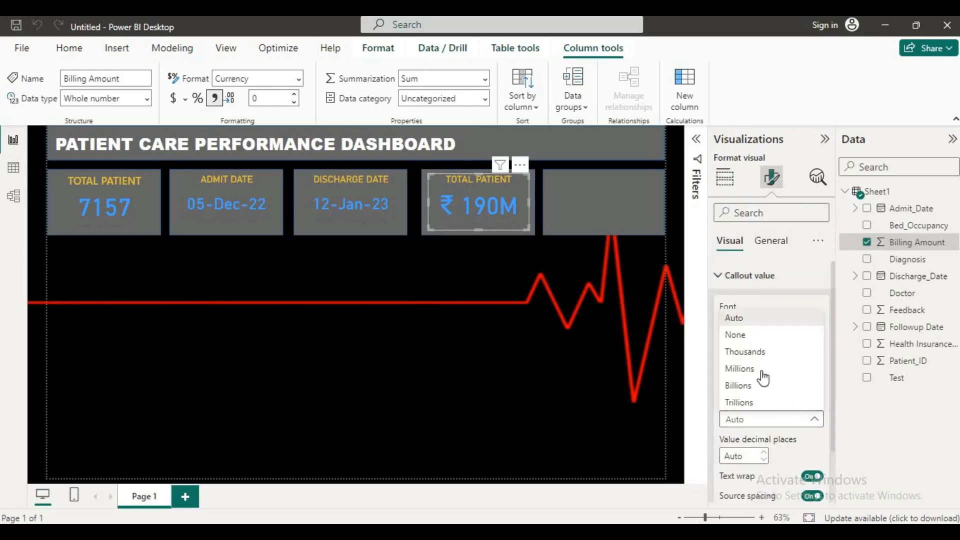
{"action": "left_click", "coordinate": [750, 355]}
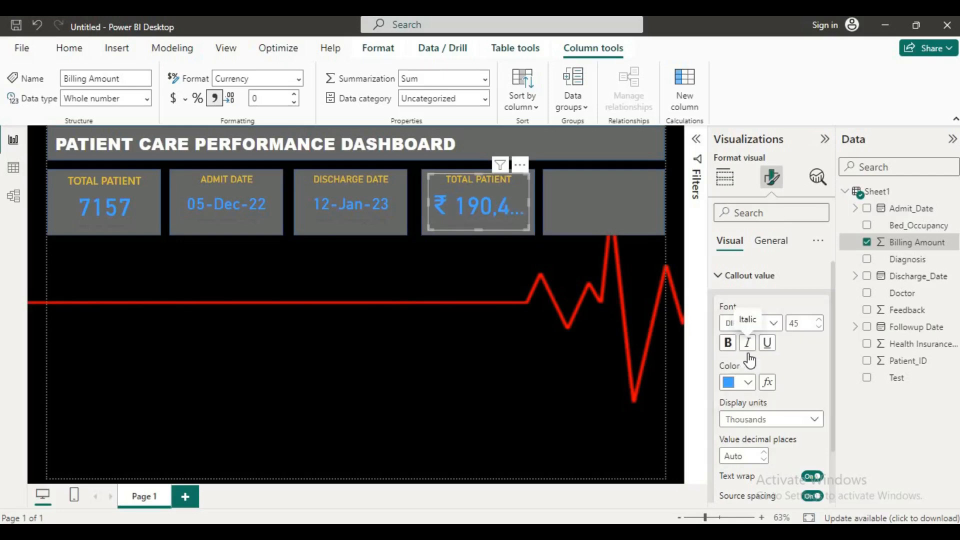
{"action": "left_click_drag", "start_coordinate": [526, 202], "coordinate": [569, 210]}
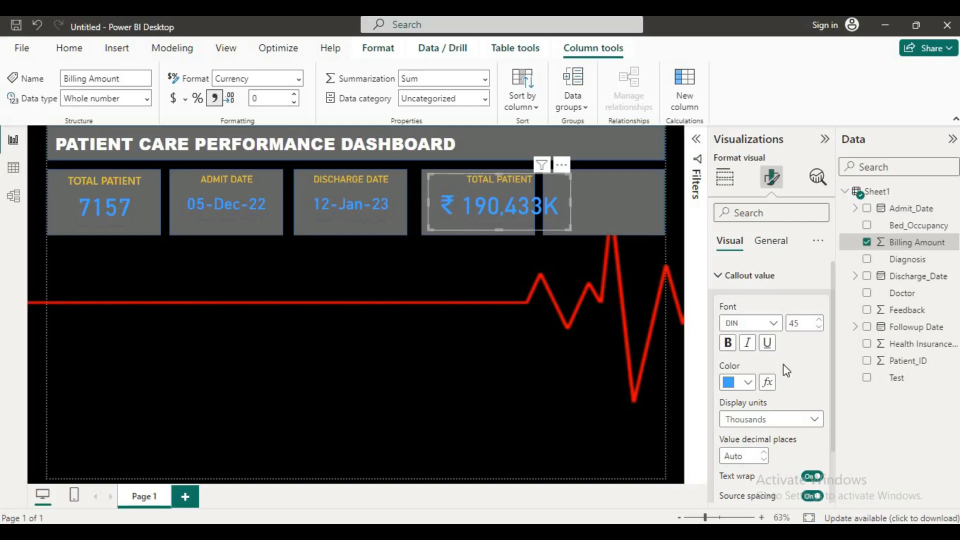
{"action": "left_click", "coordinate": [810, 419]}
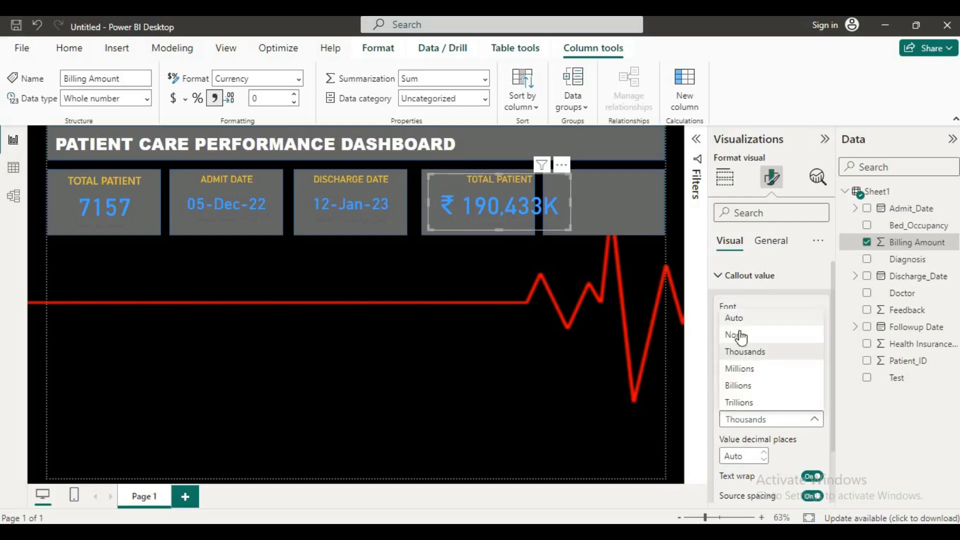
{"action": "left_click", "coordinate": [741, 372]}
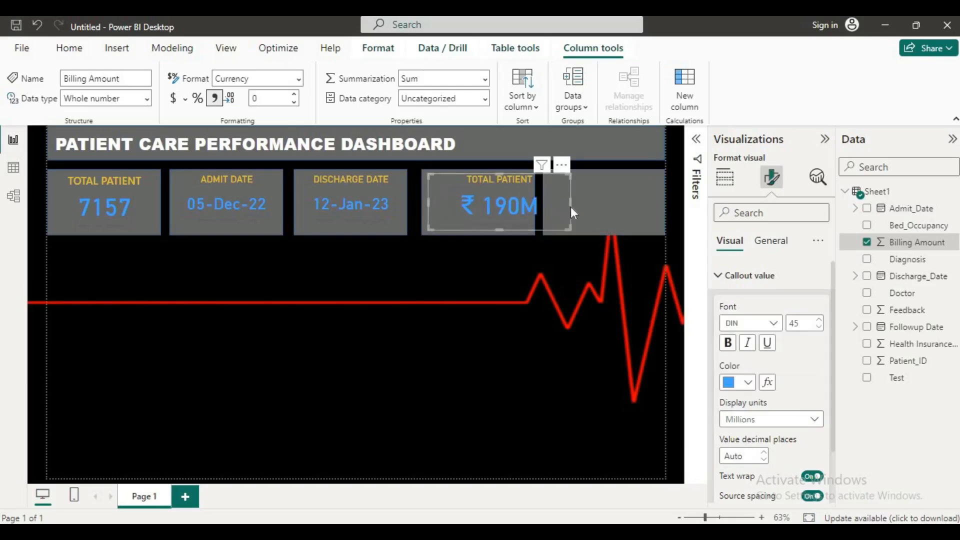
{"action": "left_click_drag", "start_coordinate": [570, 207], "coordinate": [528, 202]}
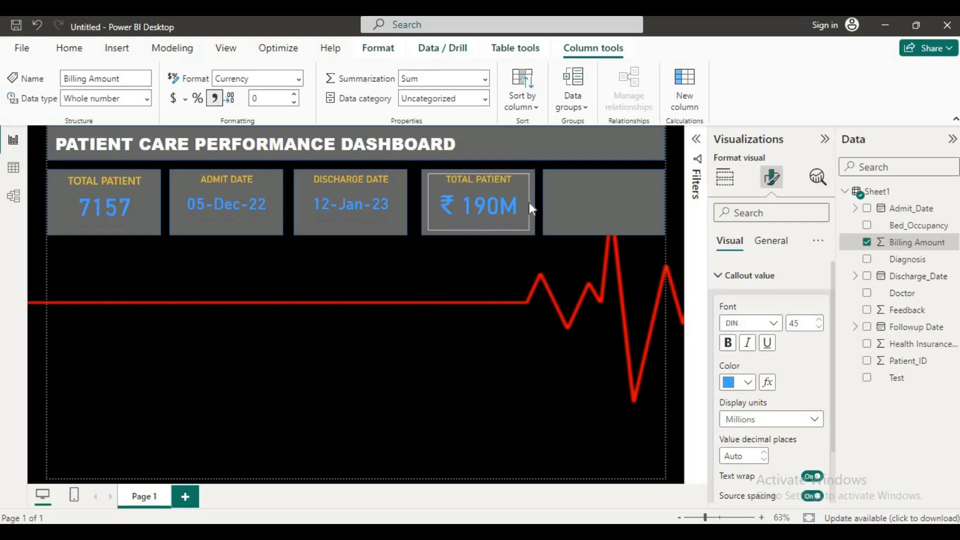
Step: Change the fourth card's title text to TOTAL BILL
{"action": "left_click", "coordinate": [757, 246]}
{"action": "left_click", "coordinate": [713, 310]}
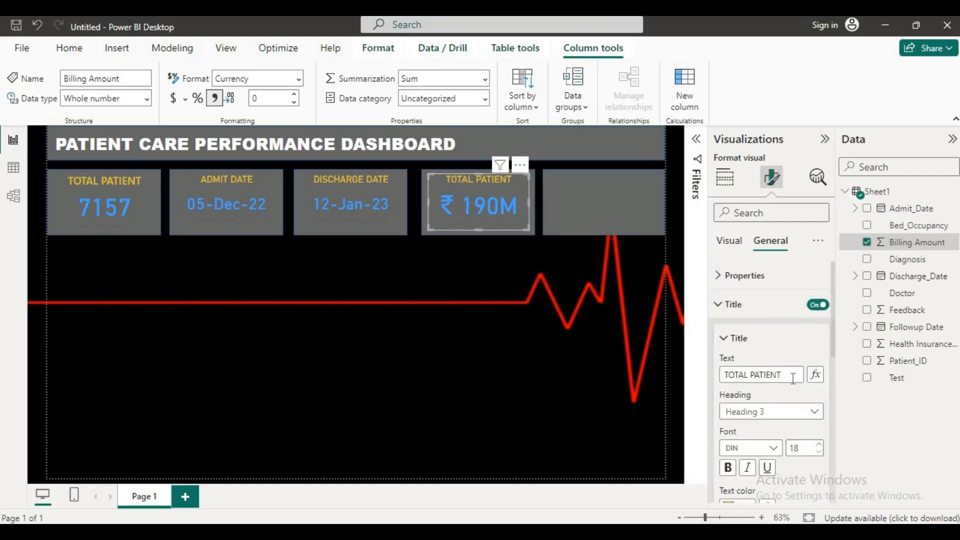
{"action": "left_click", "coordinate": [788, 378]}
{"action": "key", "text": "BackSpace"}
{"action": "key", "text": "BackSpace"}
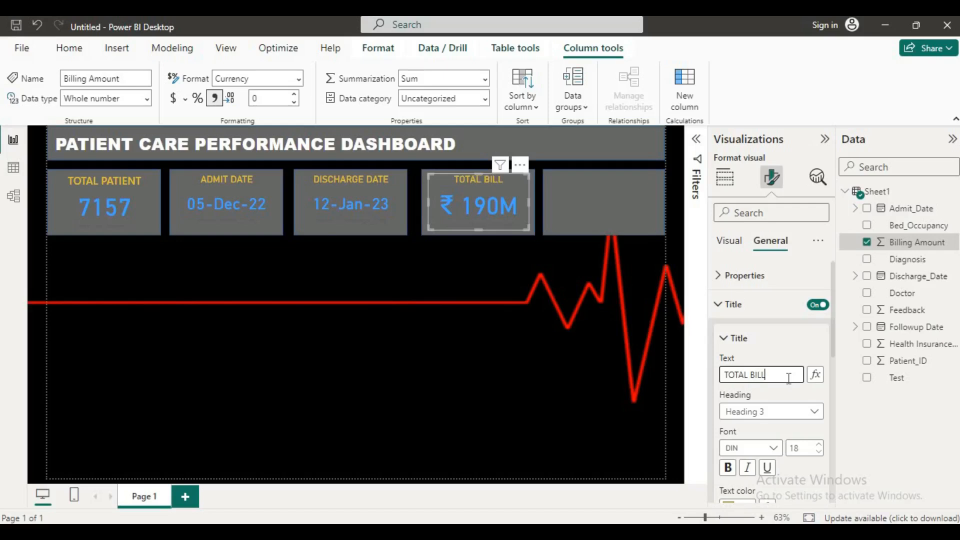
{"action": "left_click", "coordinate": [550, 389]}
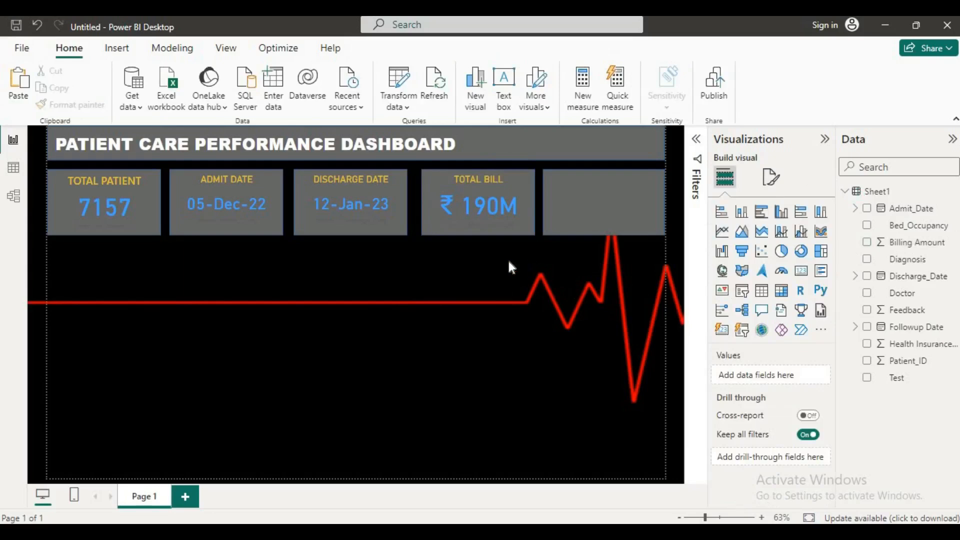
{"action": "mouse_move", "coordinate": [351, 211]}
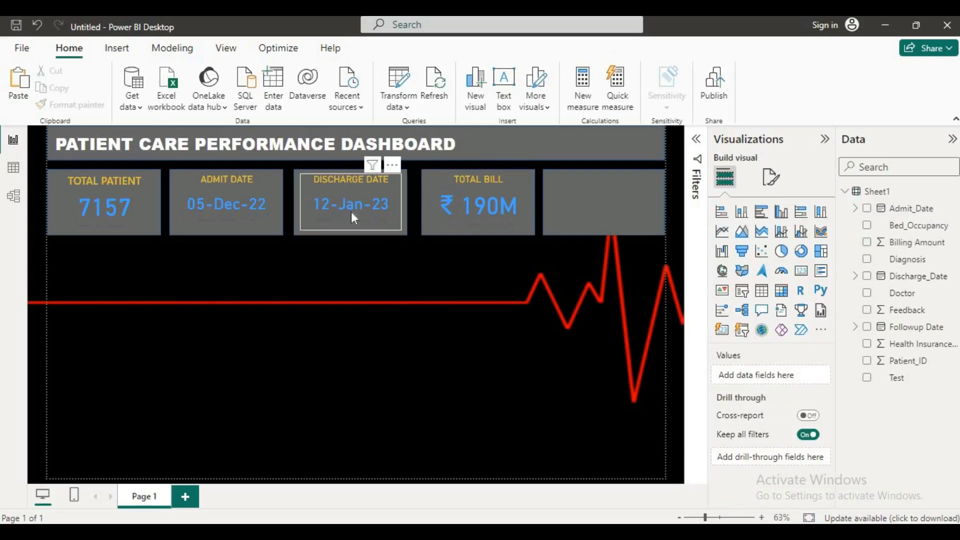
{"action": "left_click", "coordinate": [351, 211]}
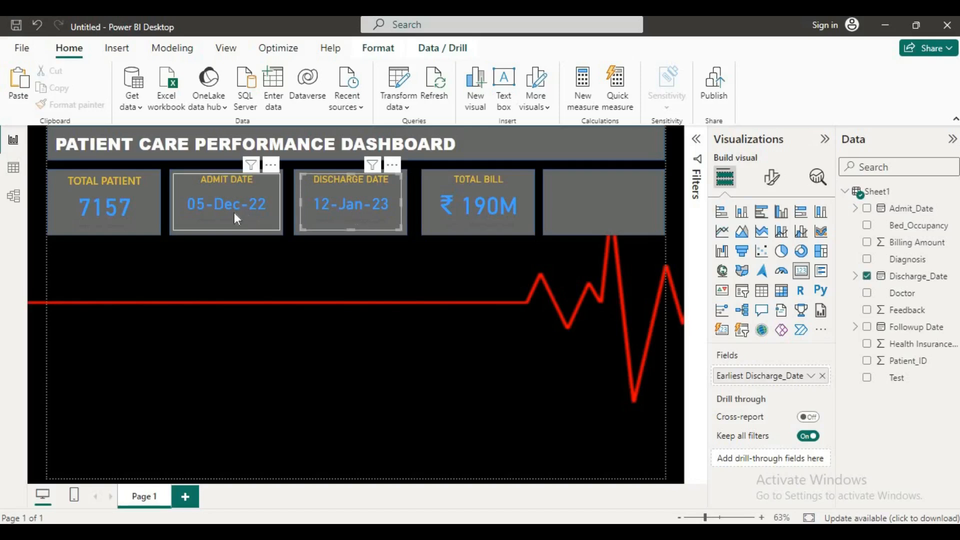
{"action": "mouse_move", "coordinate": [522, 163]}
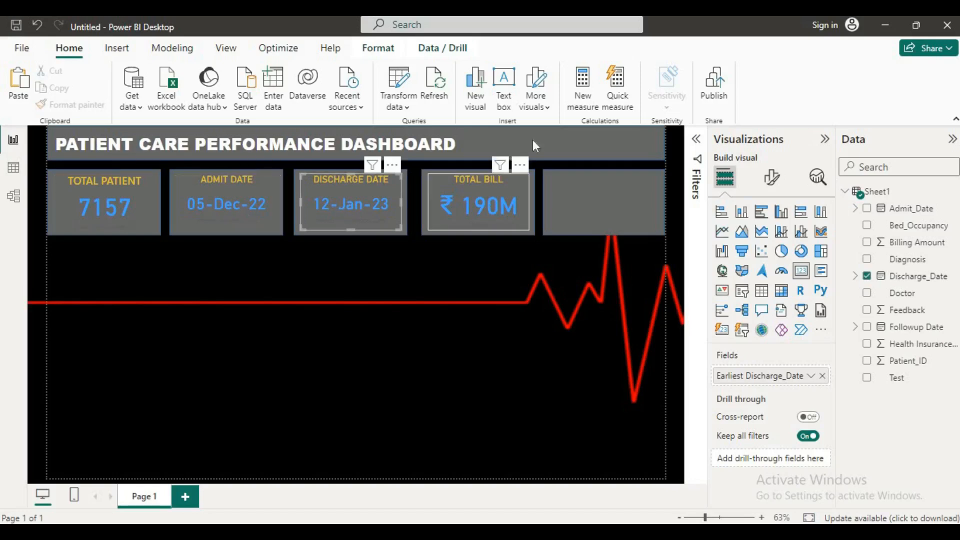
{"action": "left_click", "coordinate": [568, 138]}
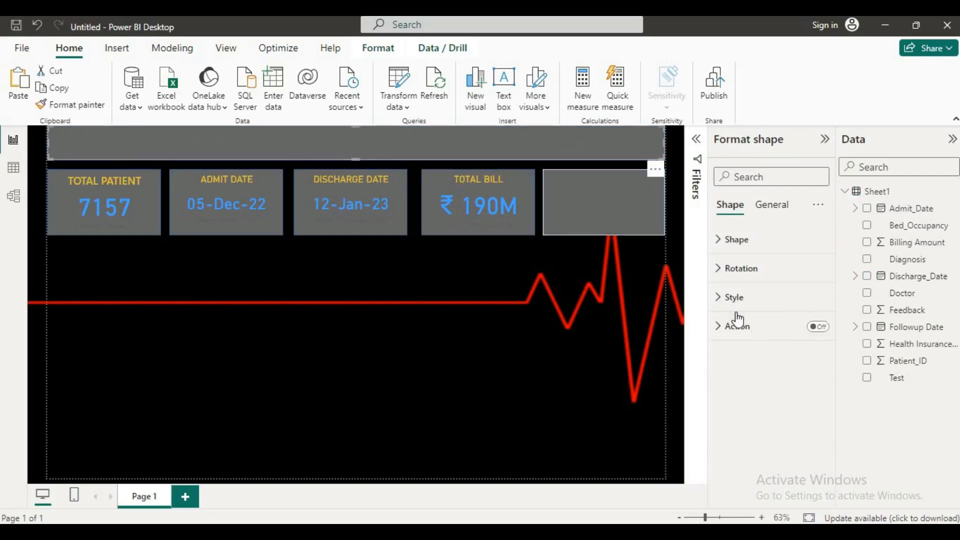
Step: Add a slicer to the empty canvas area with Patient_ID as its field
{"action": "left_click", "coordinate": [612, 370]}
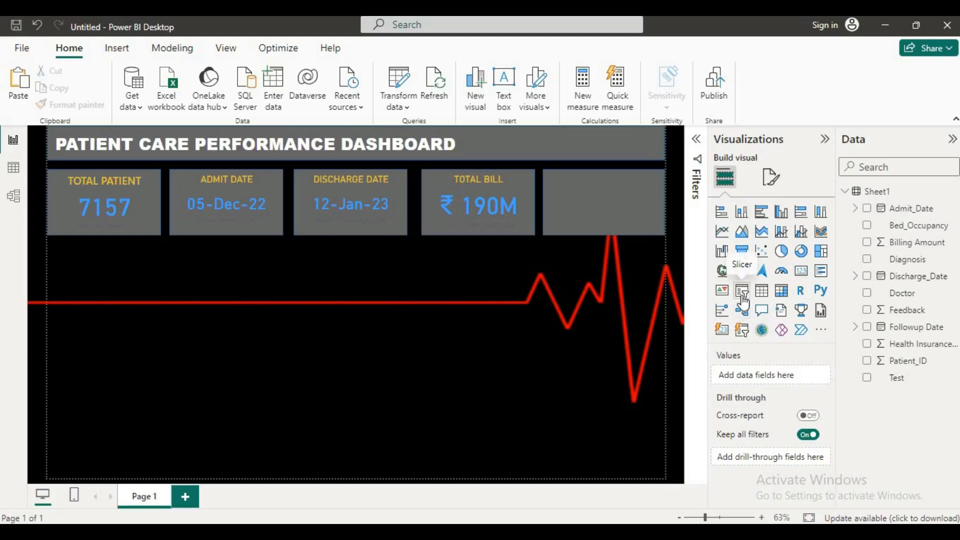
{"action": "left_click", "coordinate": [741, 291]}
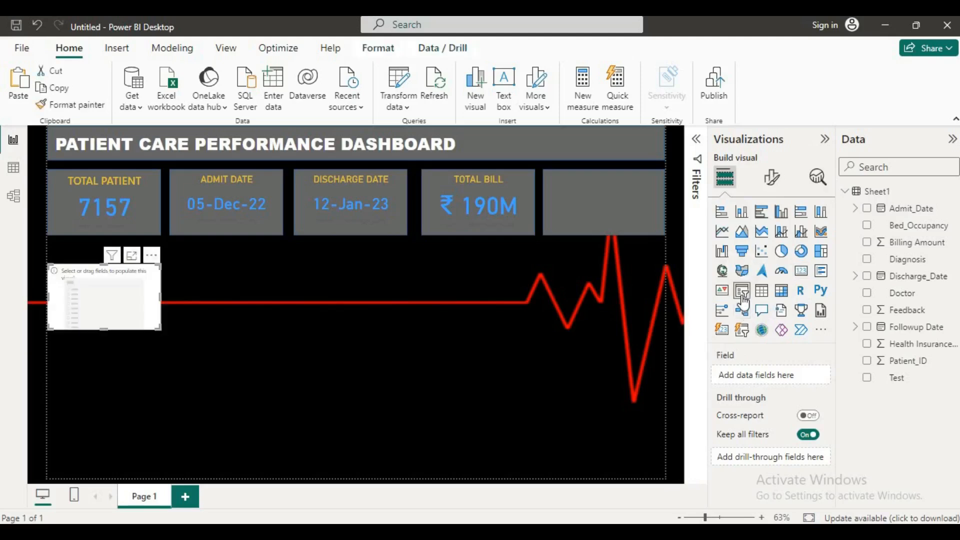
{"action": "left_click_drag", "start_coordinate": [914, 370], "coordinate": [778, 384]}
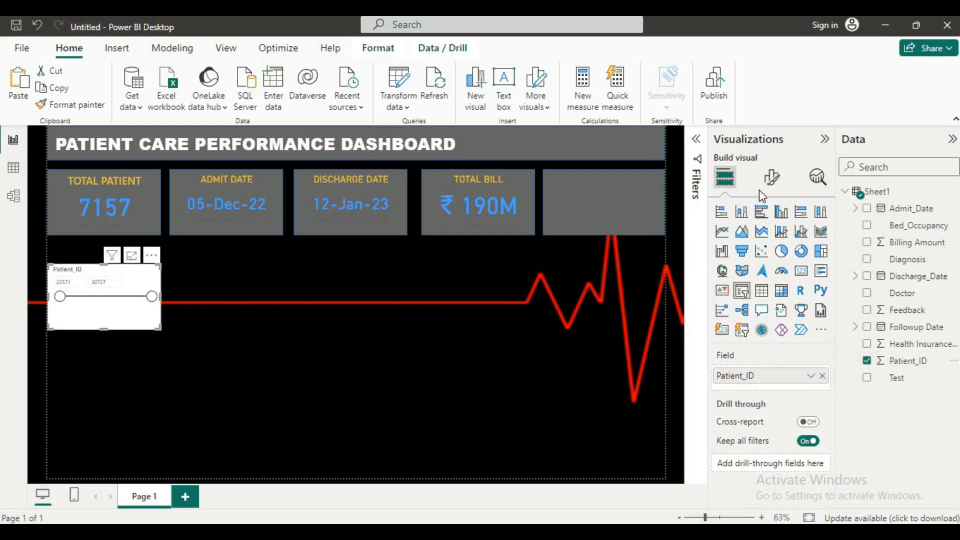
Step: Change the Patient_ID slicer's style to Dropdown and shrink the slicer to a compact box
{"action": "left_click", "coordinate": [771, 177]}
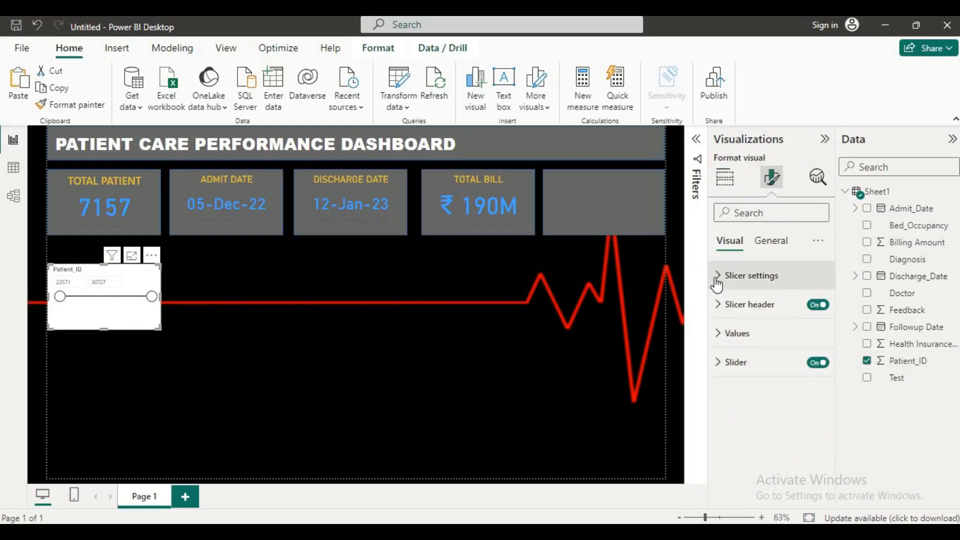
{"action": "left_click", "coordinate": [718, 276]}
{"action": "left_click", "coordinate": [814, 346]}
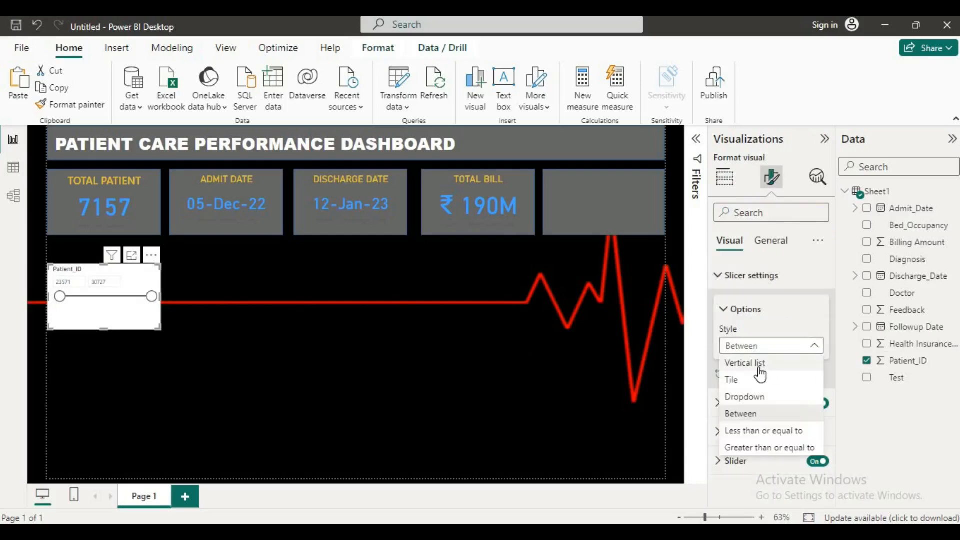
{"action": "left_click", "coordinate": [744, 397]}
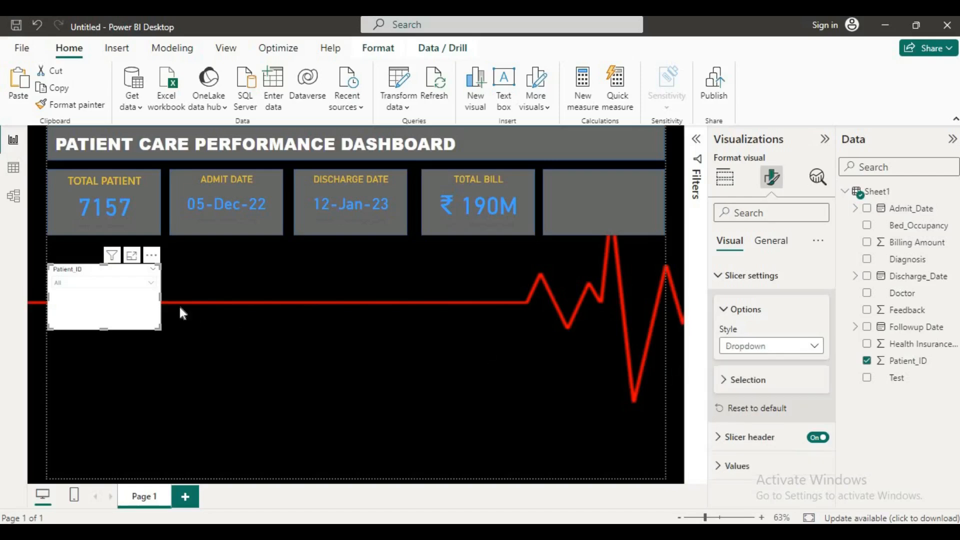
{"action": "left_click_drag", "start_coordinate": [156, 328], "coordinate": [132, 296]}
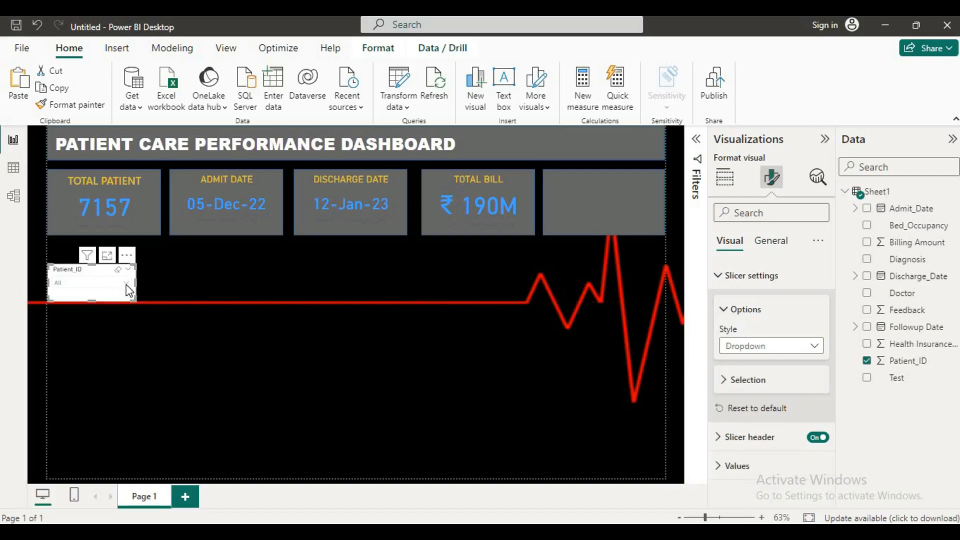
Step: Filter the cards by the first patient ID in the slicer and move the slicer to the middle of the canvas
{"action": "left_click", "coordinate": [127, 285]}
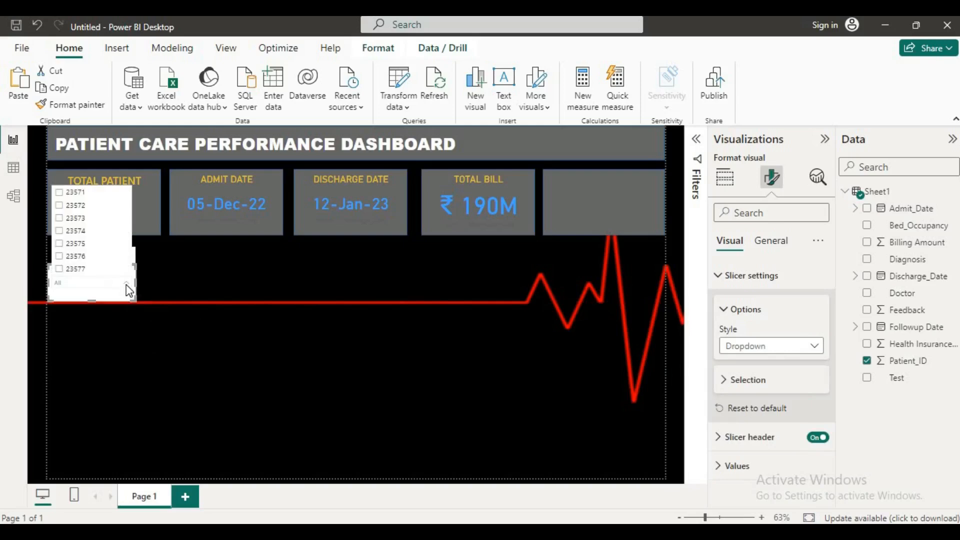
{"action": "left_click", "coordinate": [62, 196]}
{"action": "left_click_drag", "start_coordinate": [108, 299], "coordinate": [380, 355]}
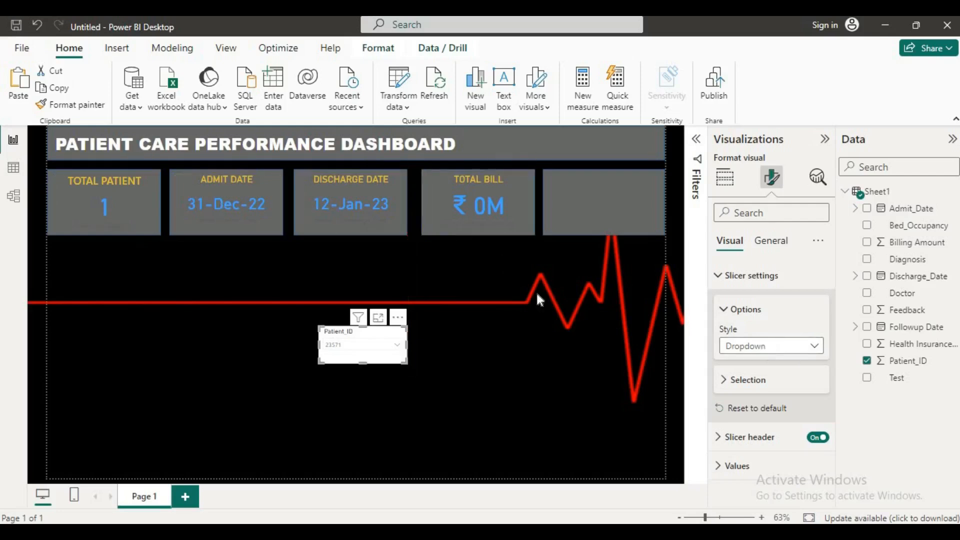
Step: Set the TOTAL BILL card's callout display units to Thousands
{"action": "left_click", "coordinate": [494, 203]}
{"action": "left_click", "coordinate": [773, 241]}
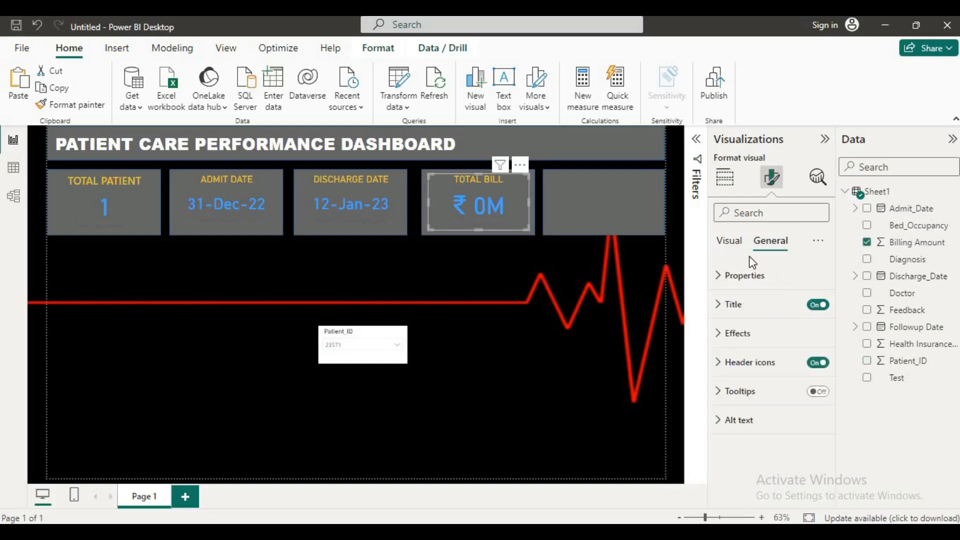
{"action": "left_click", "coordinate": [728, 244]}
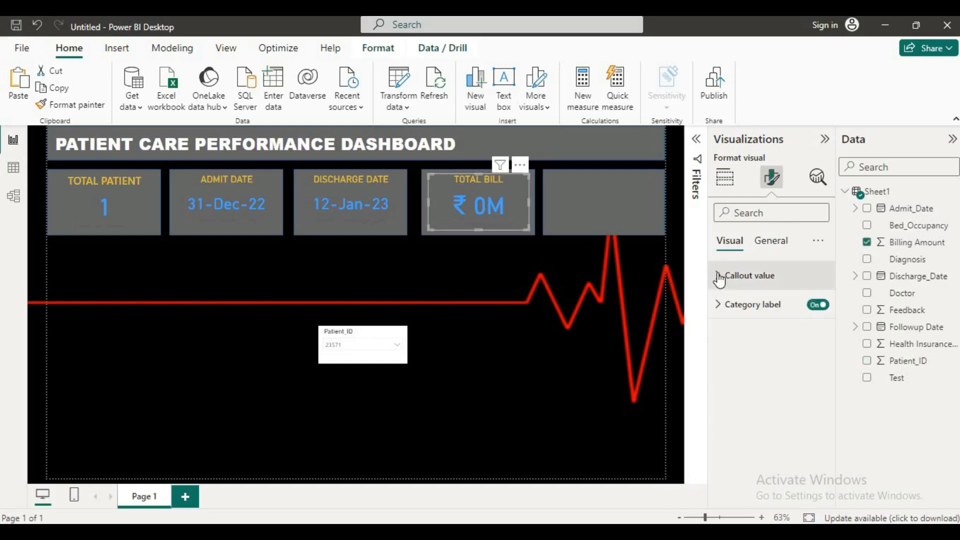
{"action": "left_click", "coordinate": [721, 275]}
{"action": "left_click", "coordinate": [811, 423]}
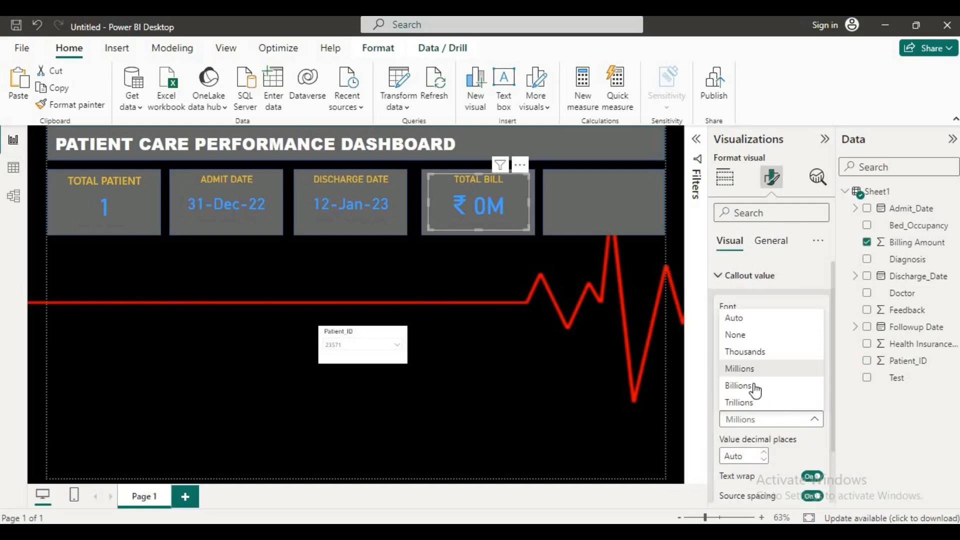
{"action": "left_click", "coordinate": [745, 359]}
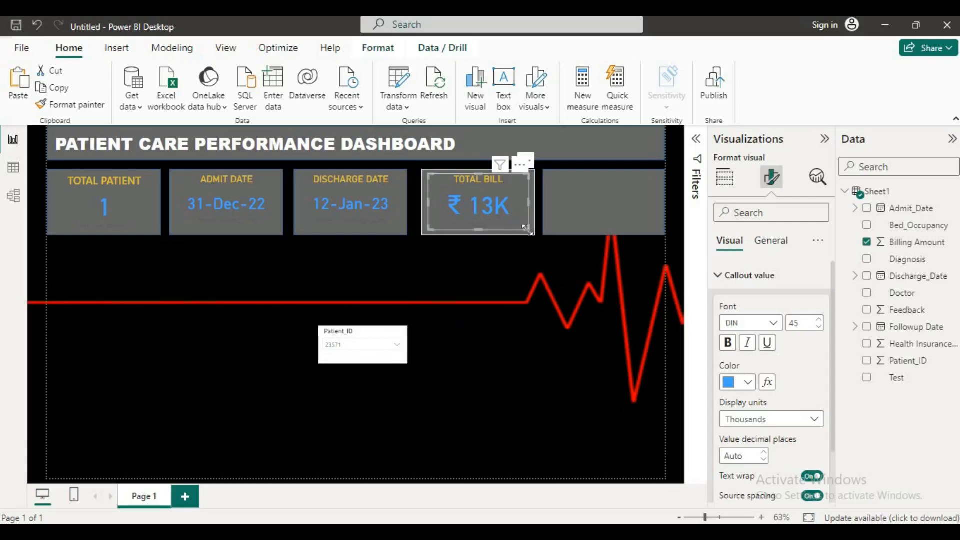
Step: Clear the patient selection in the Patient_ID slicer and close its list
{"action": "left_click", "coordinate": [398, 346]}
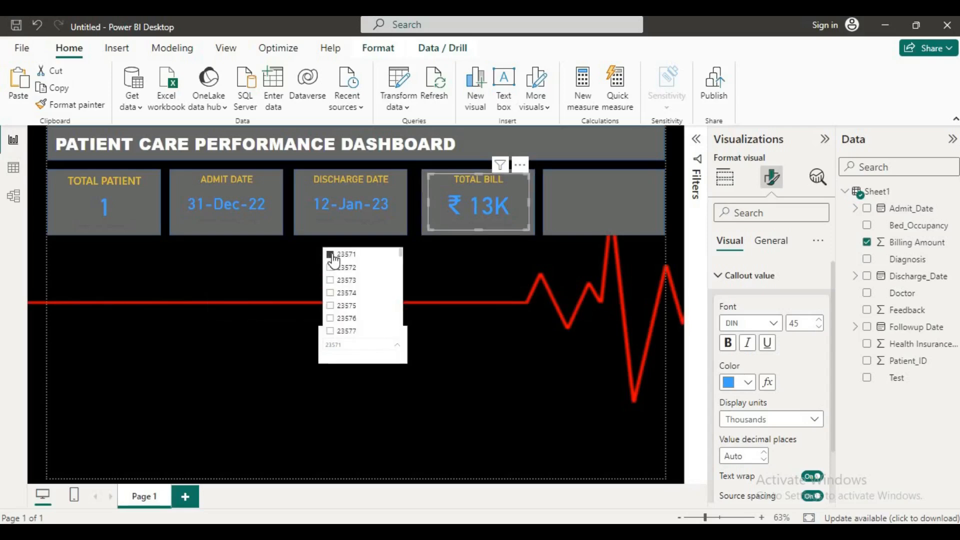
{"action": "left_click", "coordinate": [331, 256]}
{"action": "left_click", "coordinate": [394, 358]}
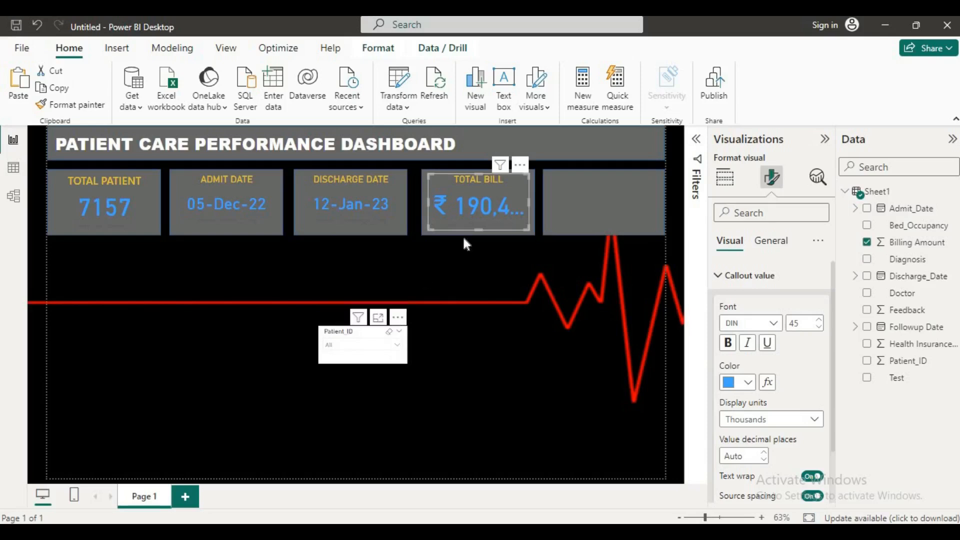
Step: Reduce the TOTAL BILL callout font size to 34 and resize the card to span the full width of its grey box
{"action": "left_click", "coordinate": [522, 203]}
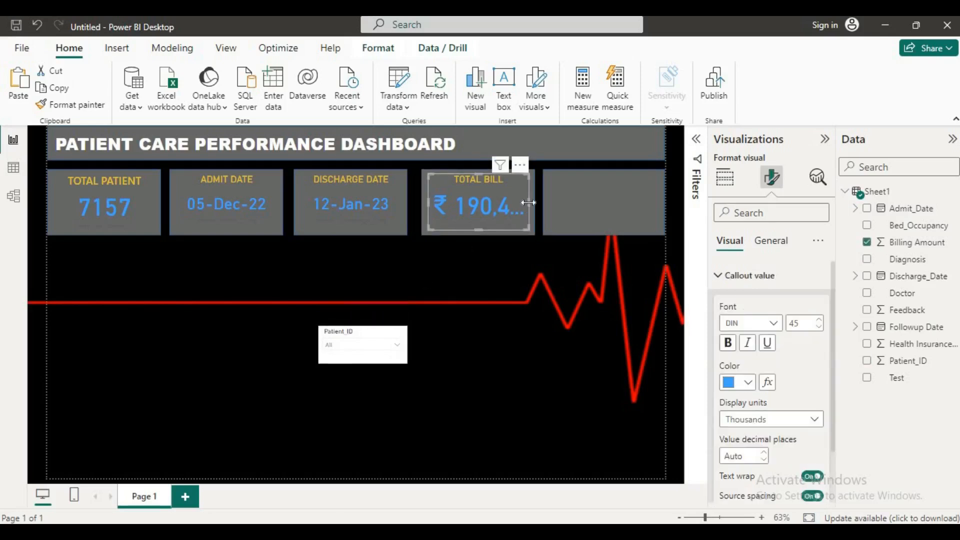
{"action": "mouse_move", "coordinate": [529, 209]}
{"action": "left_mouse_down"}
{"action": "mouse_move", "coordinate": [558, 210]}
{"action": "mouse_move", "coordinate": [534, 214]}
{"action": "left_mouse_up"}
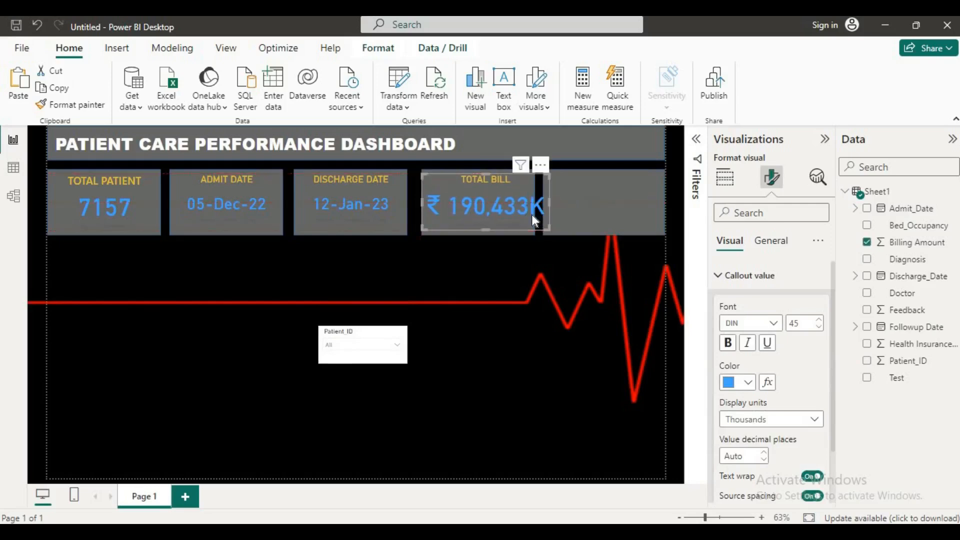
{"action": "double_click", "coordinate": [810, 323]}
{"action": "type", "text": "35"}
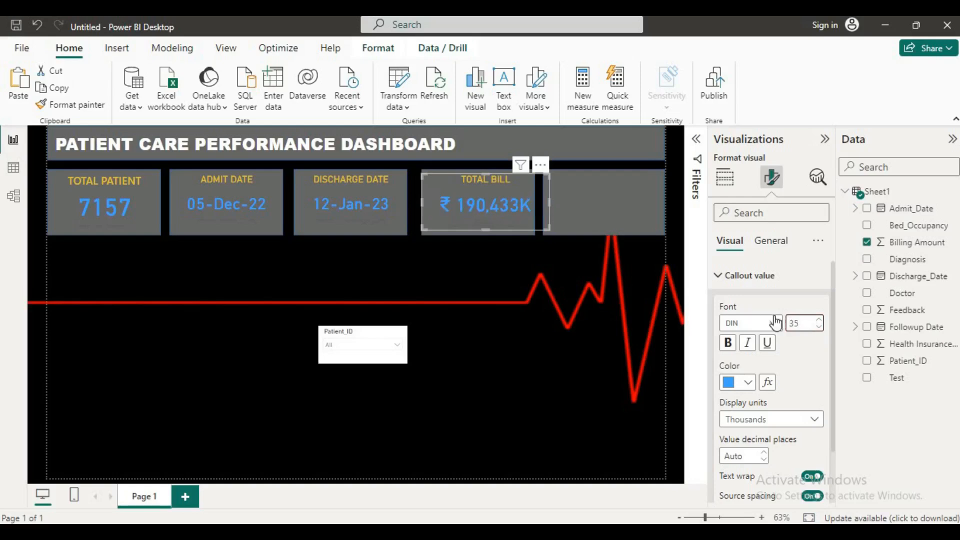
{"action": "left_click", "coordinate": [818, 320]}
{"action": "left_click_drag", "start_coordinate": [550, 232], "coordinate": [531, 223]}
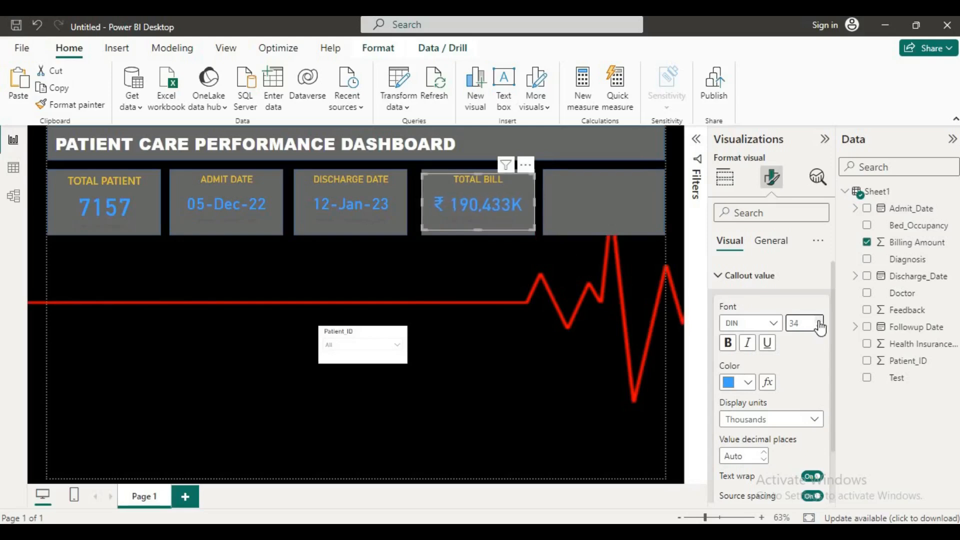
{"action": "left_click", "coordinate": [522, 270]}
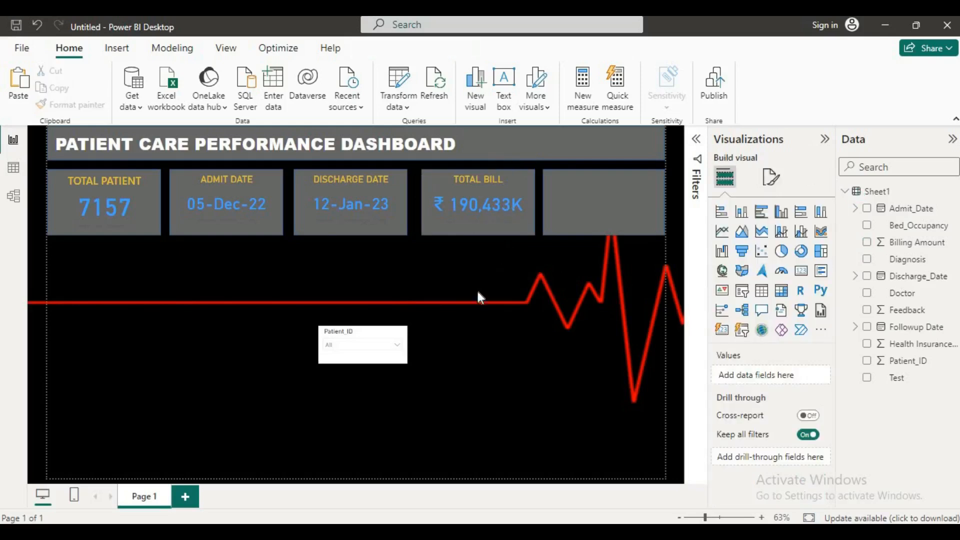
Step: Move the Patient_ID slicer to the right end of the title banner and resize it to fit within the banner's height
{"action": "left_click", "coordinate": [368, 332]}
{"action": "left_click_drag", "start_coordinate": [368, 332], "coordinate": [459, 278]}
{"action": "left_click_drag", "start_coordinate": [511, 206], "coordinate": [658, 147]}
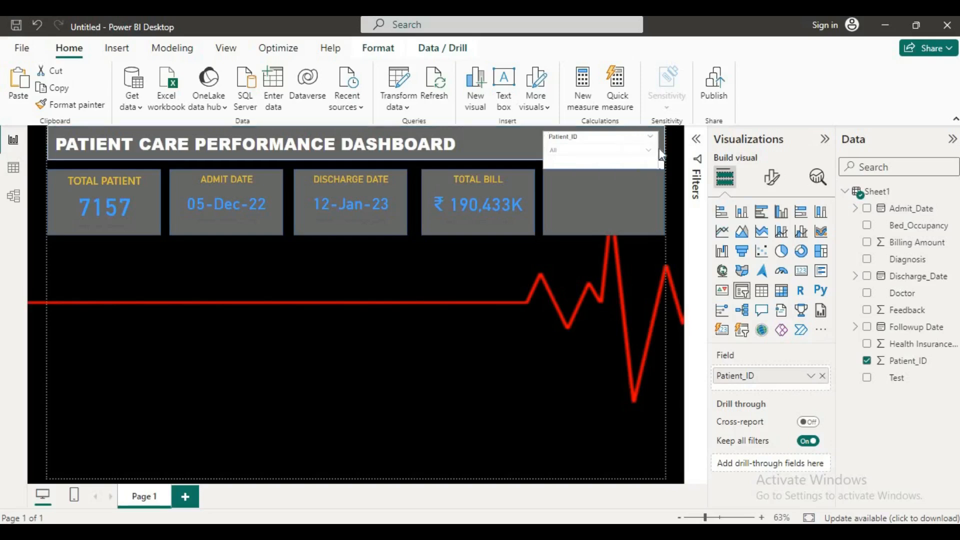
{"action": "left_click_drag", "start_coordinate": [597, 166], "coordinate": [596, 152]}
{"action": "left_click", "coordinate": [596, 151]}
{"action": "left_click", "coordinate": [604, 154]}
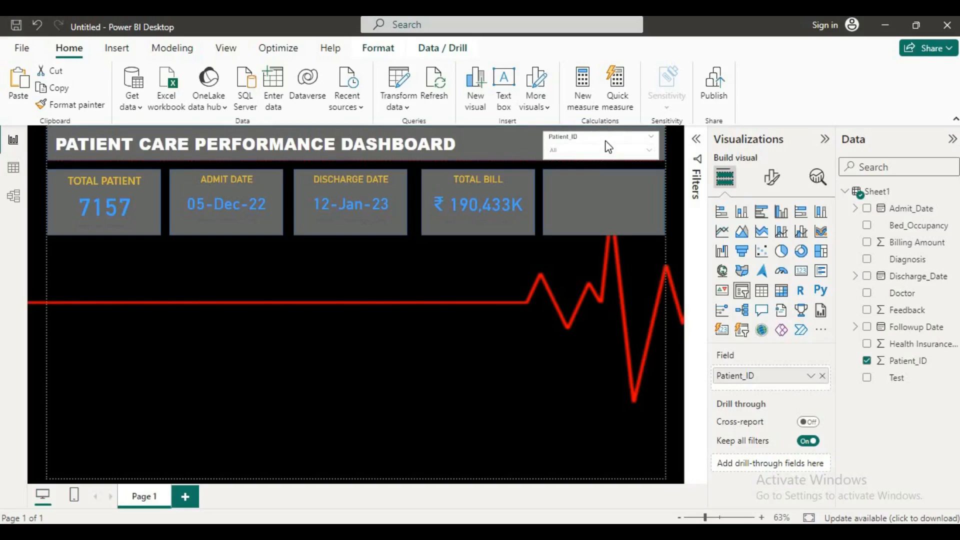
{"action": "left_click_drag", "start_coordinate": [609, 143], "coordinate": [611, 144]}
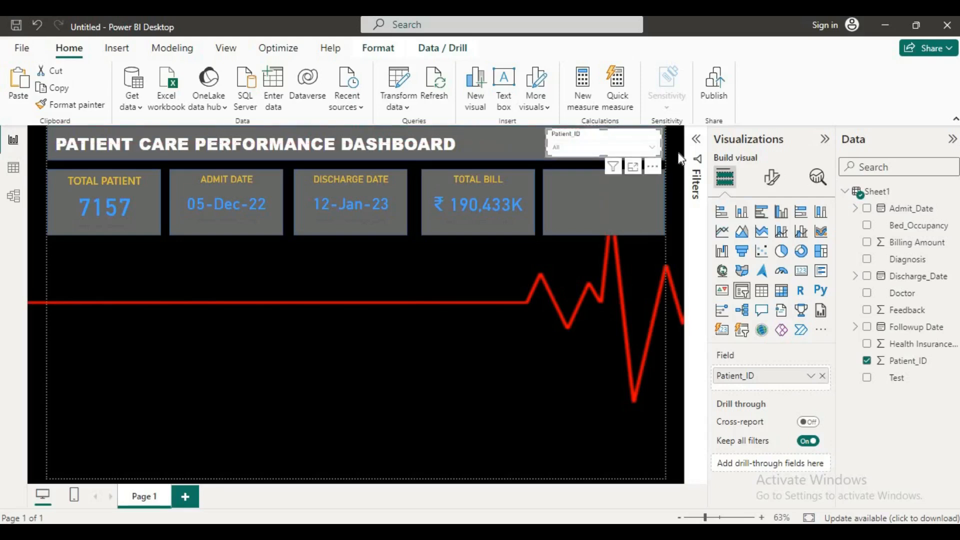
{"action": "left_click", "coordinate": [680, 155]}
Step: Format the Patient_ID slicer's values as bold, size 13, in light blue (#41a4ff)
{"action": "left_click", "coordinate": [602, 140]}
{"action": "left_click", "coordinate": [770, 180]}
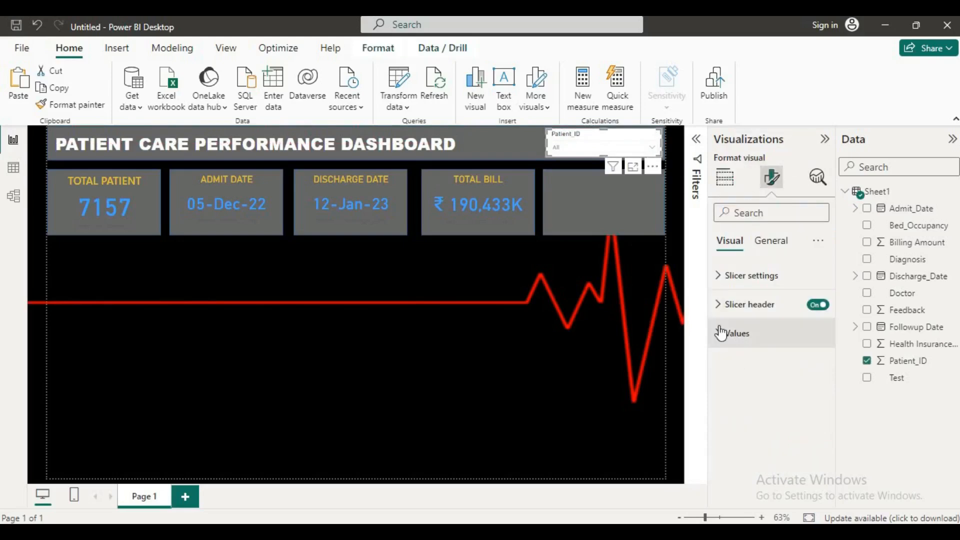
{"action": "left_click", "coordinate": [720, 336]}
{"action": "scroll", "coordinate": [750, 390], "scroll_direction": "down", "scroll_amount": 2}
{"action": "left_click", "coordinate": [729, 353]}
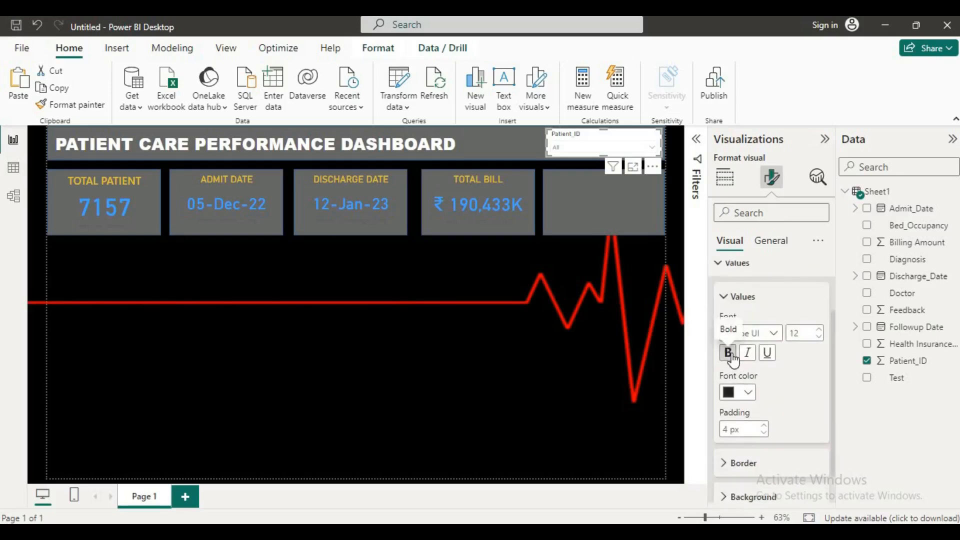
{"action": "left_click", "coordinate": [818, 329]}
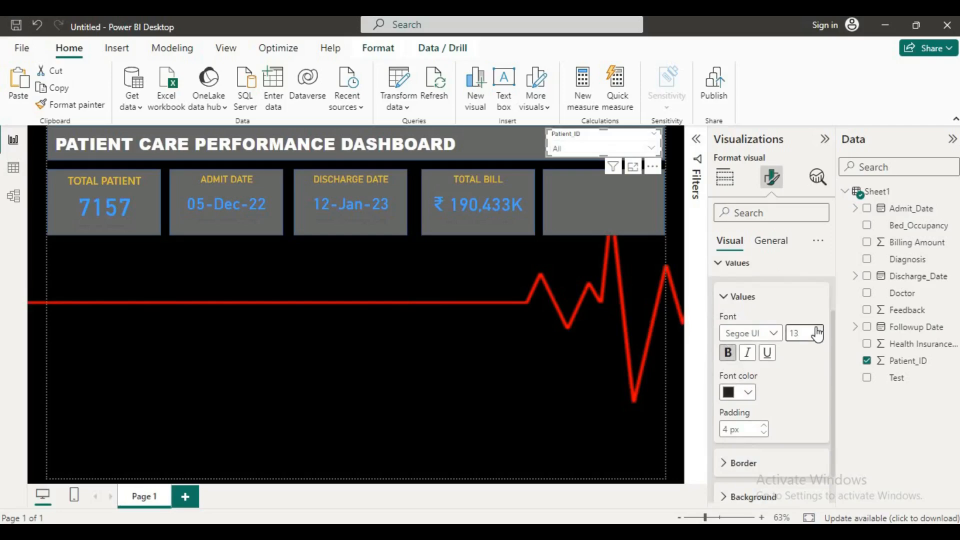
{"action": "left_click", "coordinate": [748, 392]}
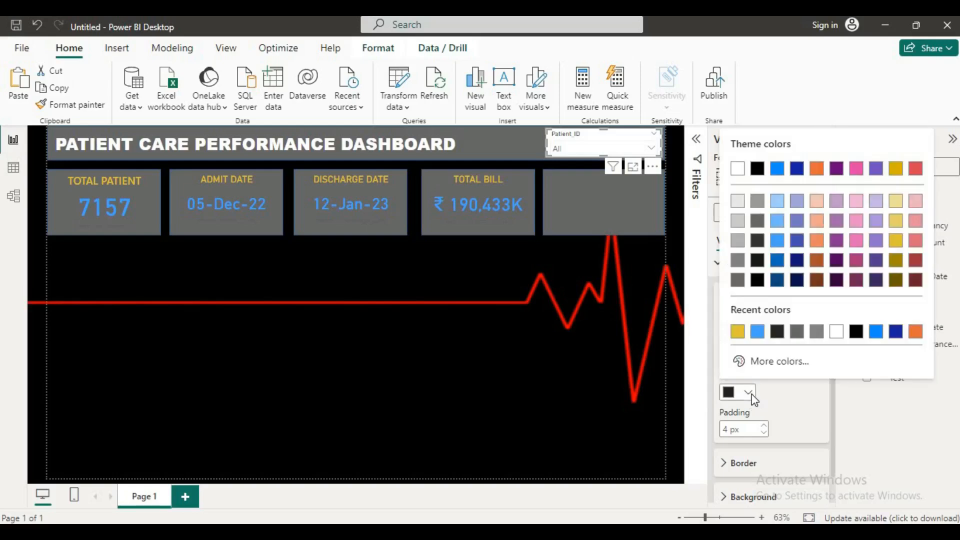
{"action": "left_click", "coordinate": [757, 332]}
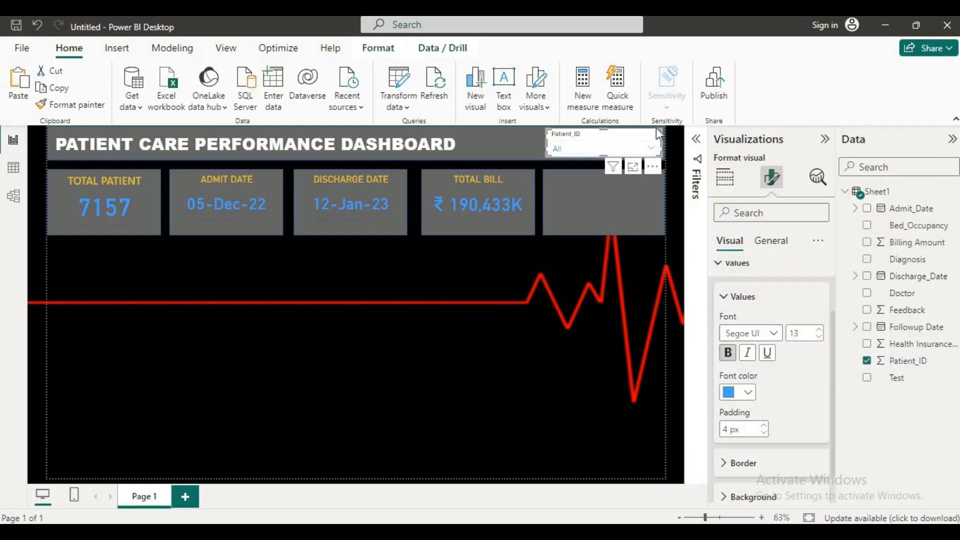
{"action": "left_click", "coordinate": [656, 148]}
Step: Give the slicer values light blue (#41a4ff) borders on the top, bottom, left and right, and check them in the opened list
{"action": "scroll", "coordinate": [783, 388], "scroll_direction": "down", "scroll_amount": 1}
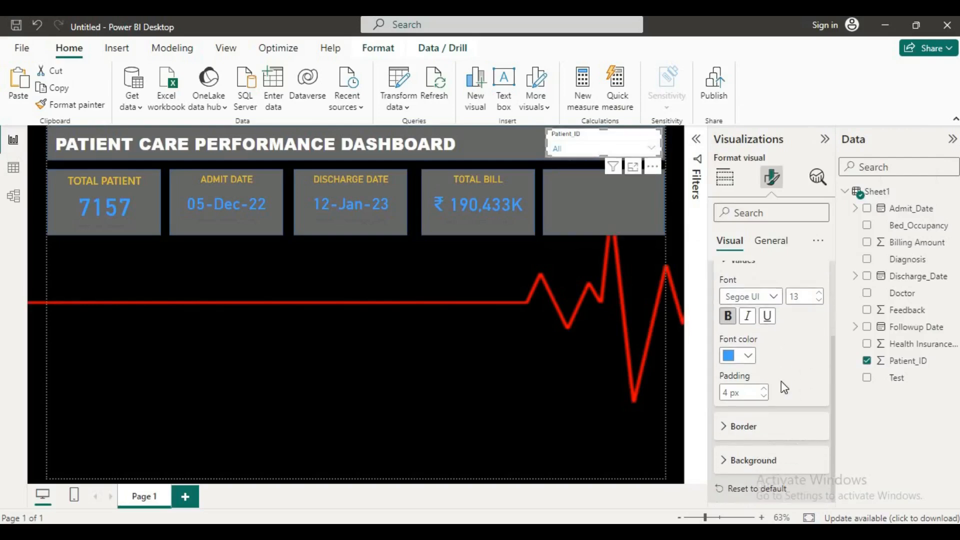
{"action": "left_click", "coordinate": [723, 426]}
{"action": "scroll", "coordinate": [760, 374], "scroll_direction": "down", "scroll_amount": 3}
{"action": "left_click", "coordinate": [723, 320]}
{"action": "left_click", "coordinate": [723, 335]}
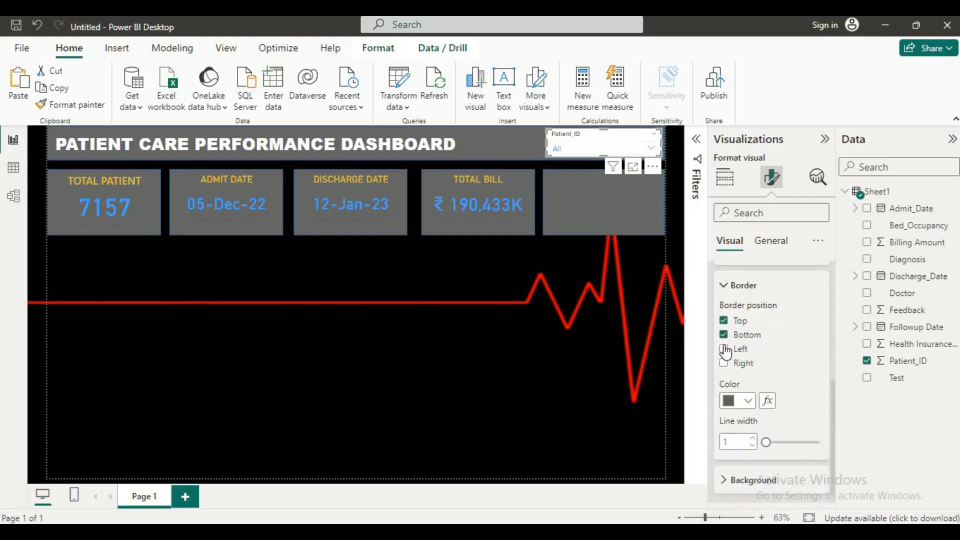
{"action": "left_click", "coordinate": [723, 348]}
{"action": "left_click", "coordinate": [723, 363]}
{"action": "left_click", "coordinate": [723, 363]}
{"action": "left_click", "coordinate": [742, 400]}
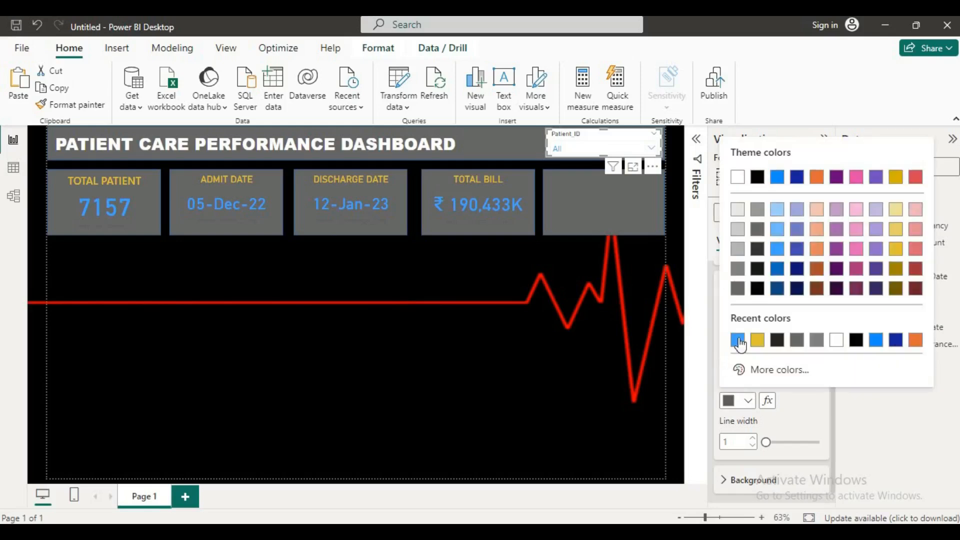
{"action": "left_click", "coordinate": [737, 340]}
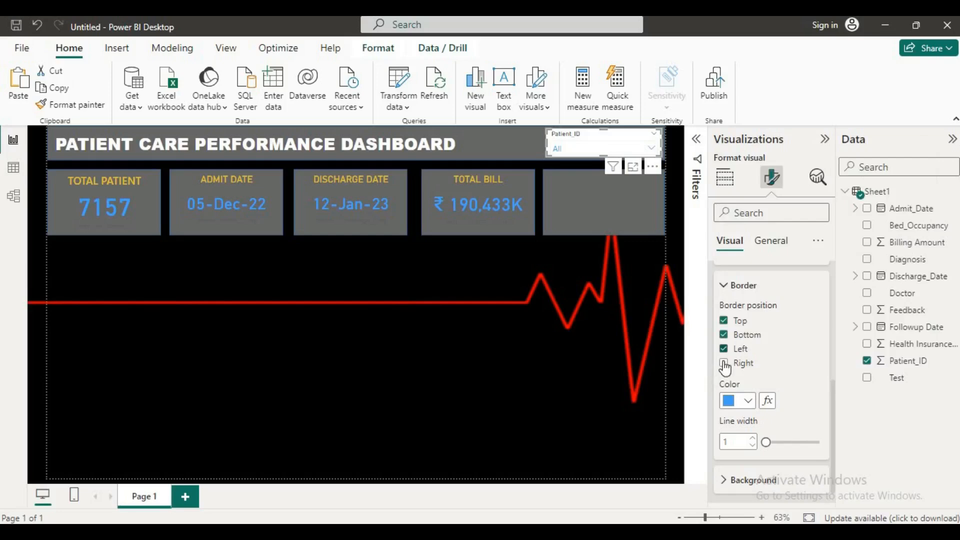
{"action": "left_click", "coordinate": [723, 363]}
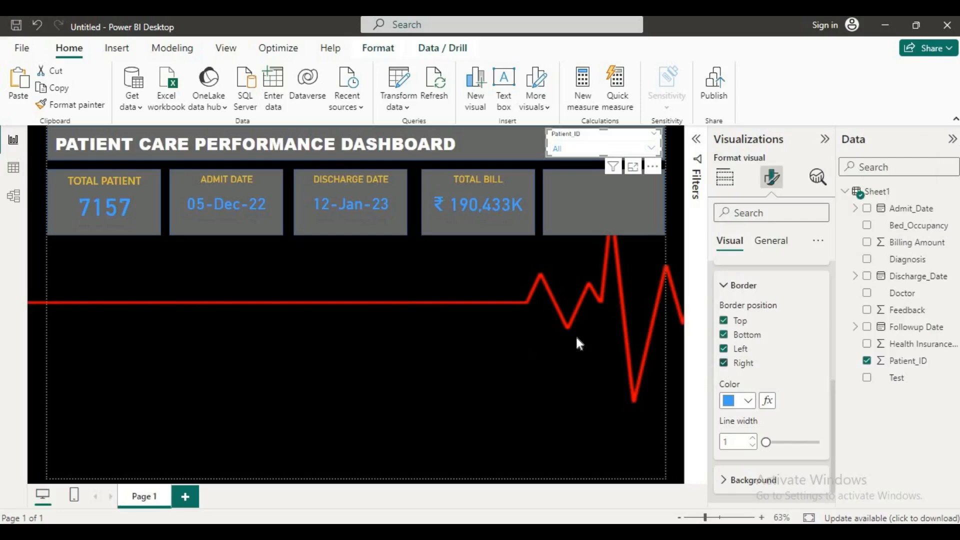
{"action": "left_click", "coordinate": [651, 147]}
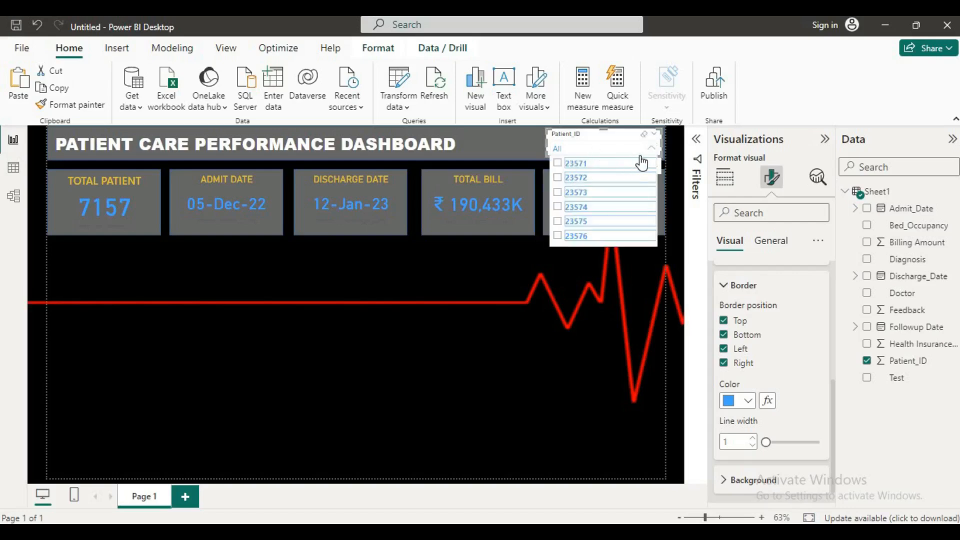
{"action": "left_click", "coordinate": [652, 146]}
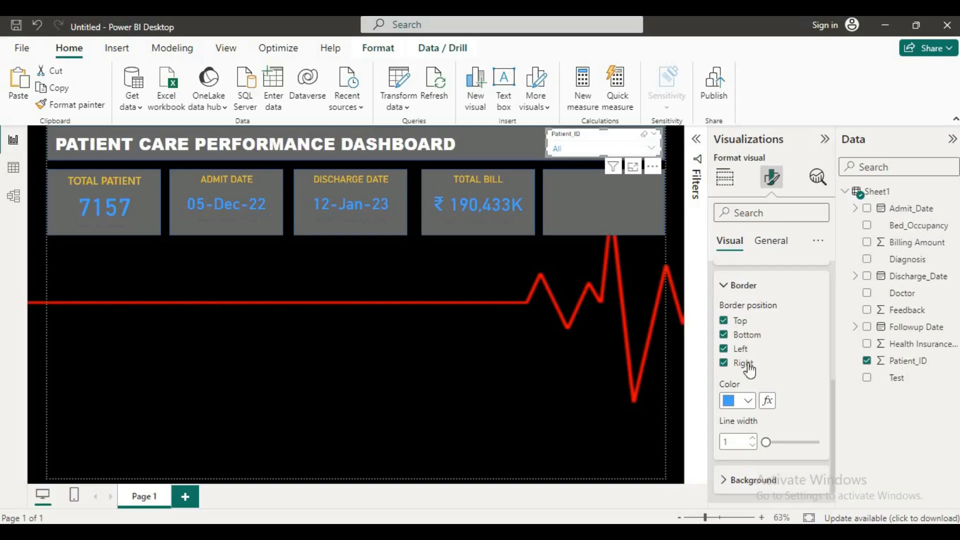
Step: Set the background color of the slicer values to the recently used golden yellow
{"action": "scroll", "coordinate": [727, 478], "scroll_direction": "down", "scroll_amount": 1}
{"action": "left_click", "coordinate": [727, 459]}
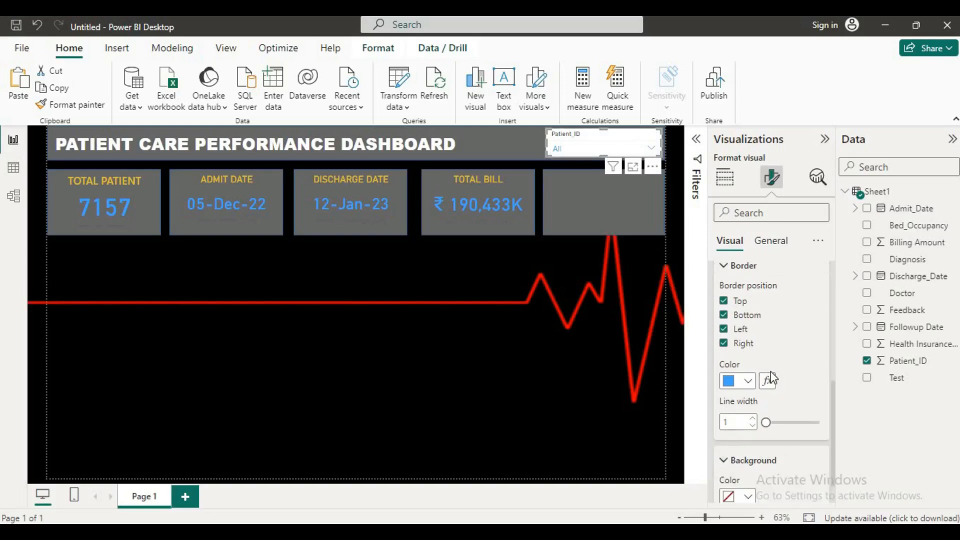
{"action": "scroll", "coordinate": [770, 410], "scroll_direction": "down", "scroll_amount": 1}
{"action": "left_click", "coordinate": [748, 460]}
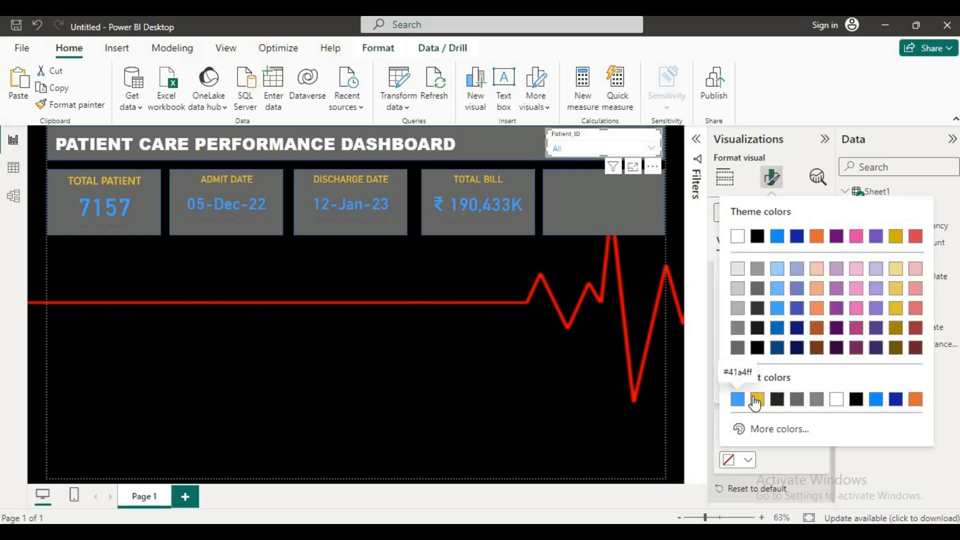
{"action": "left_click", "coordinate": [756, 399]}
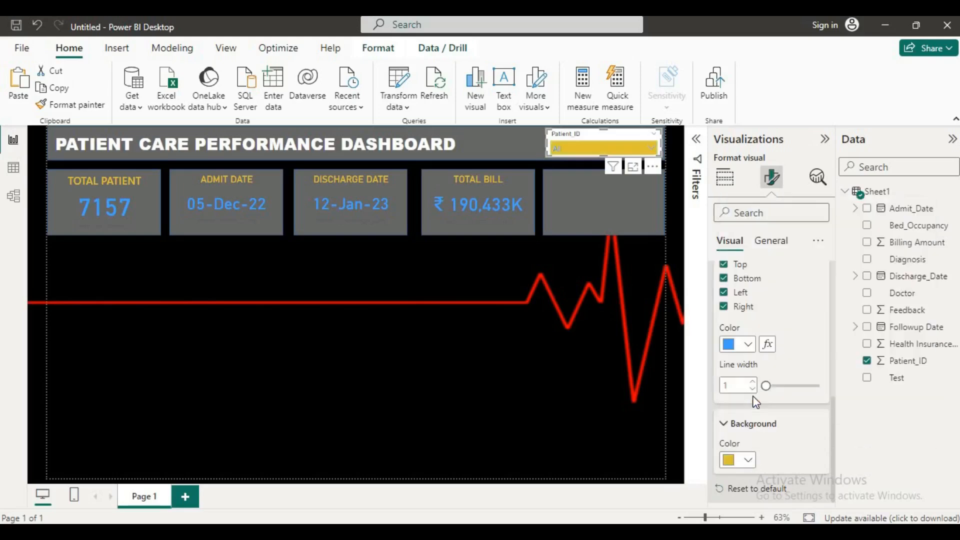
Step: Set the background of the slicer values to dark gray and turn off the Patient_ID slicer's overall background
{"action": "left_click", "coordinate": [748, 461]}
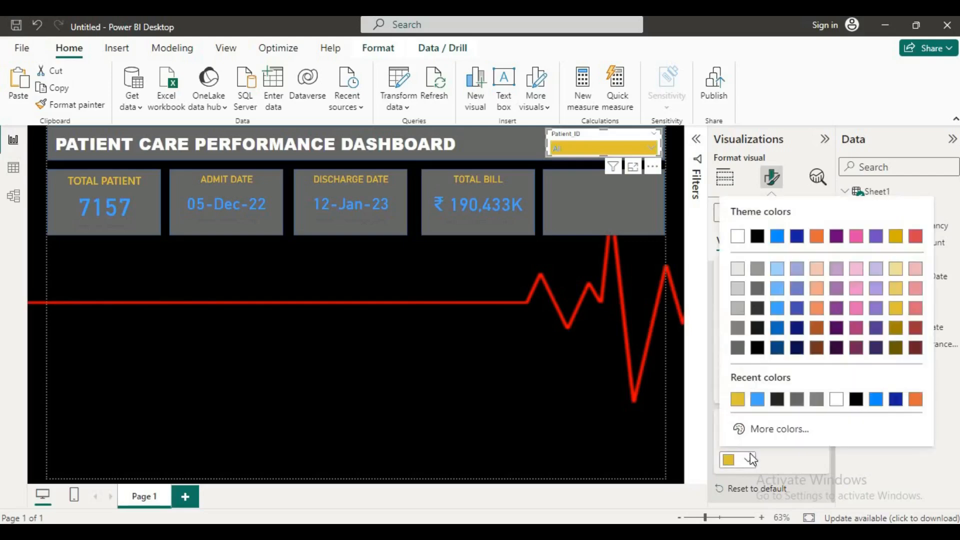
{"action": "left_click", "coordinate": [757, 289]}
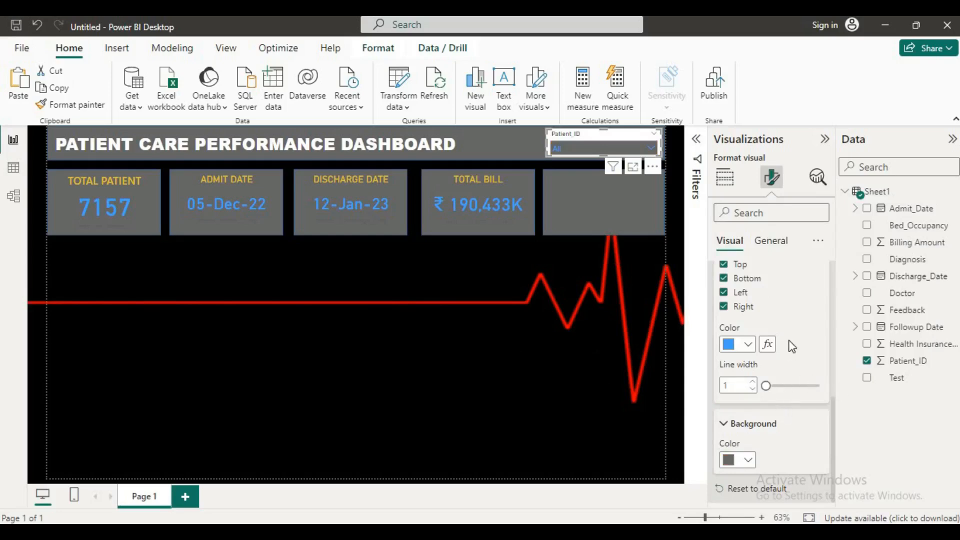
{"action": "scroll", "coordinate": [789, 342], "scroll_direction": "up", "scroll_amount": 3}
{"action": "scroll", "coordinate": [791, 345], "scroll_direction": "up", "scroll_amount": 5}
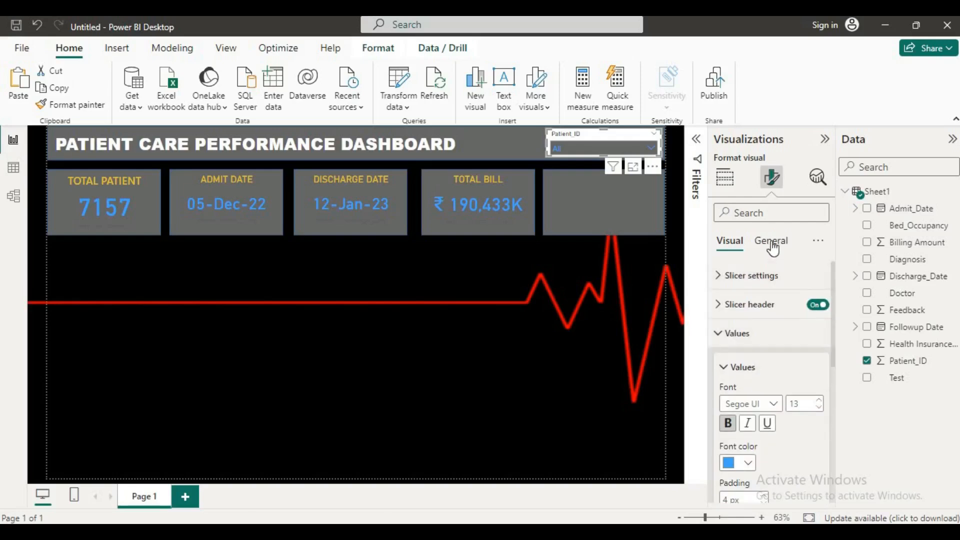
{"action": "left_click", "coordinate": [771, 242]}
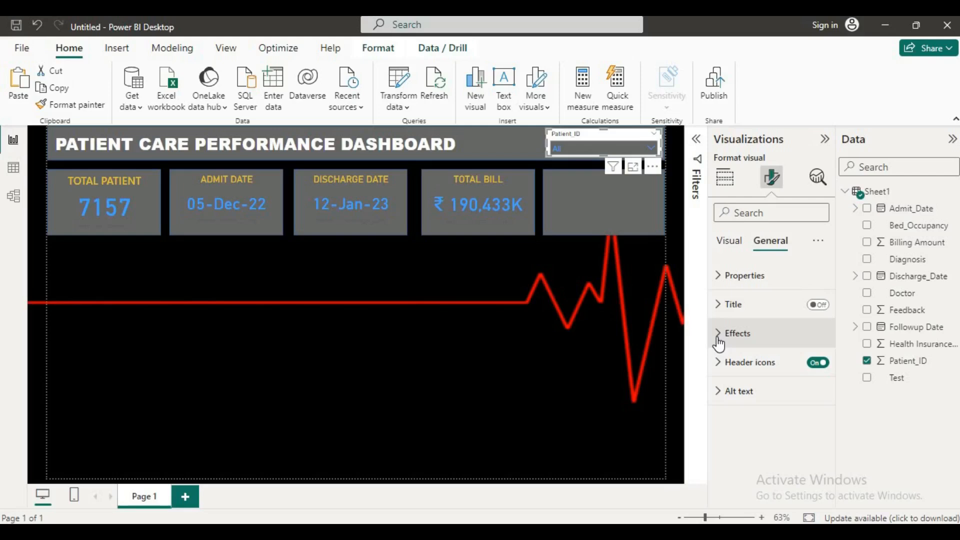
{"action": "left_click", "coordinate": [718, 343]}
{"action": "left_click", "coordinate": [811, 368]}
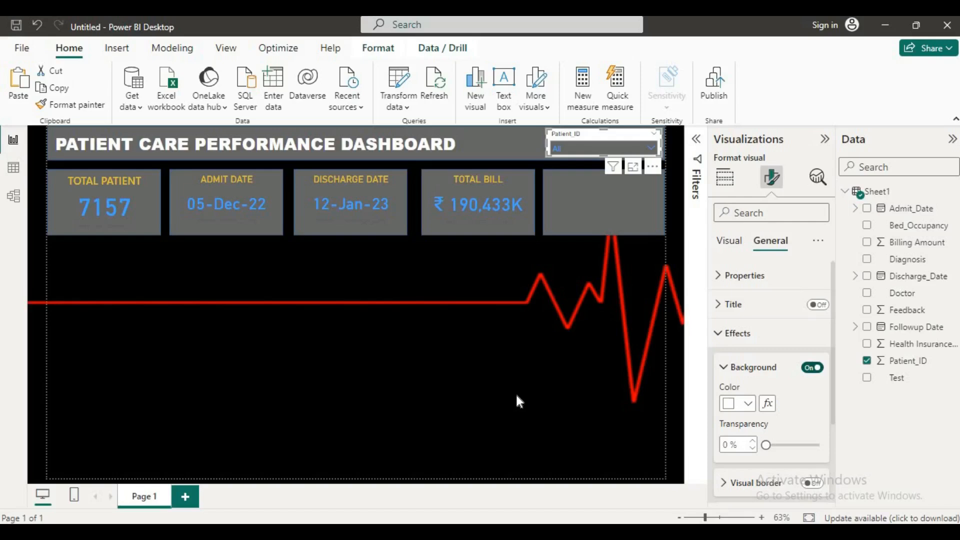
{"action": "left_click", "coordinate": [619, 379]}
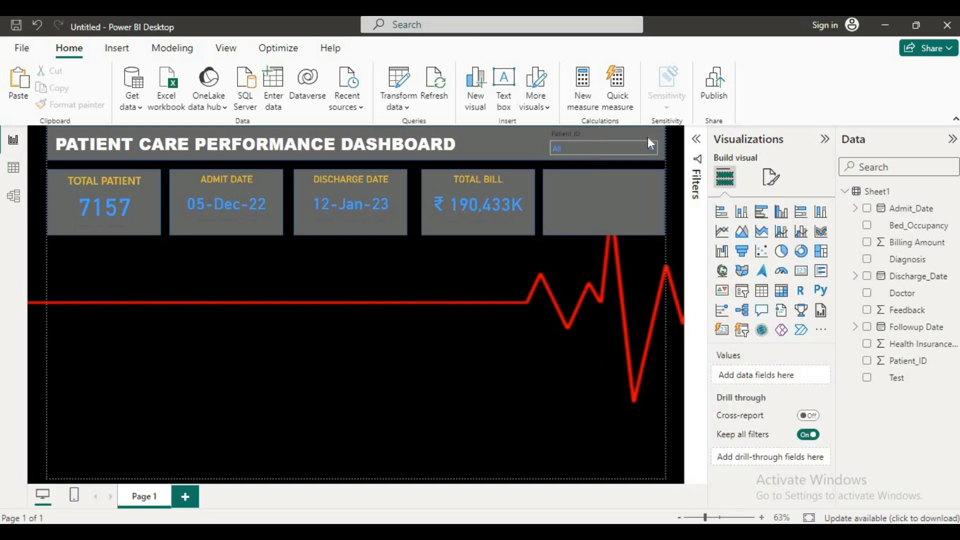
Step: Format the Patient_ID slicer's header text as bold, size 13, in golden yellow (#e1c233)
{"action": "mouse_move", "coordinate": [644, 130]}
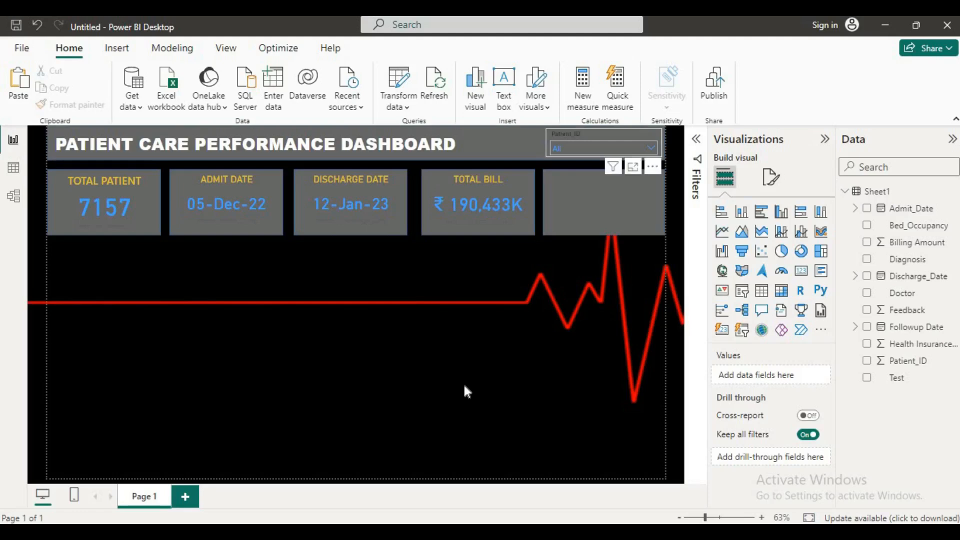
{"action": "left_click", "coordinate": [644, 130]}
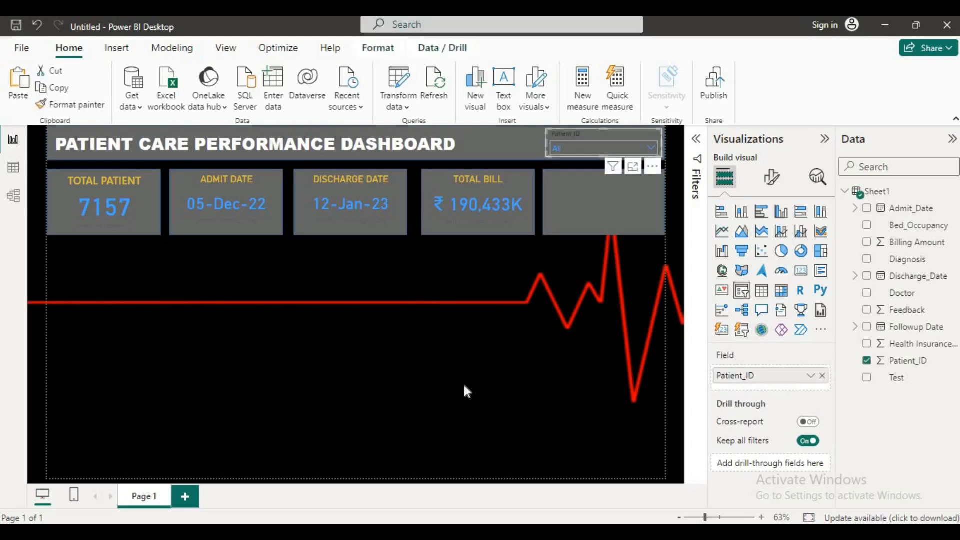
{"action": "left_click", "coordinate": [773, 177]}
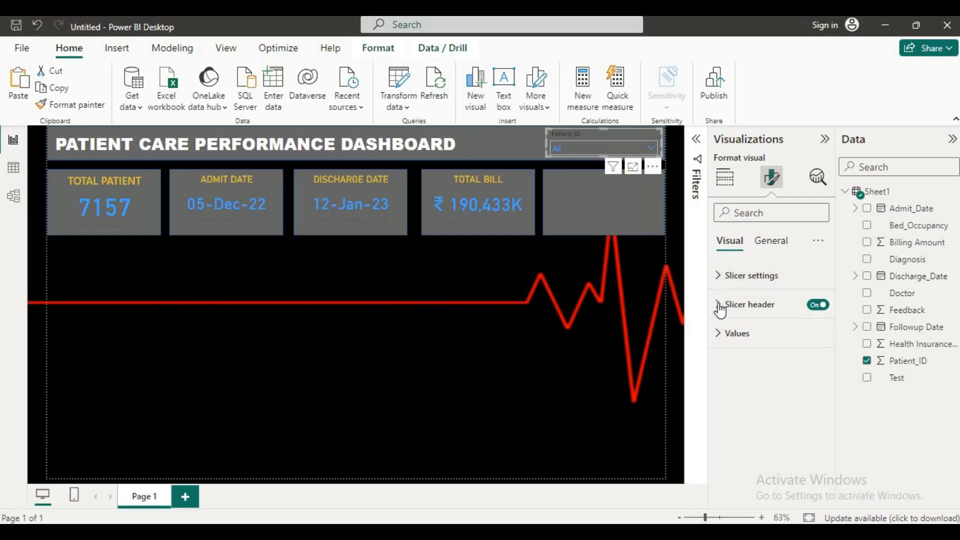
{"action": "left_click", "coordinate": [719, 306]}
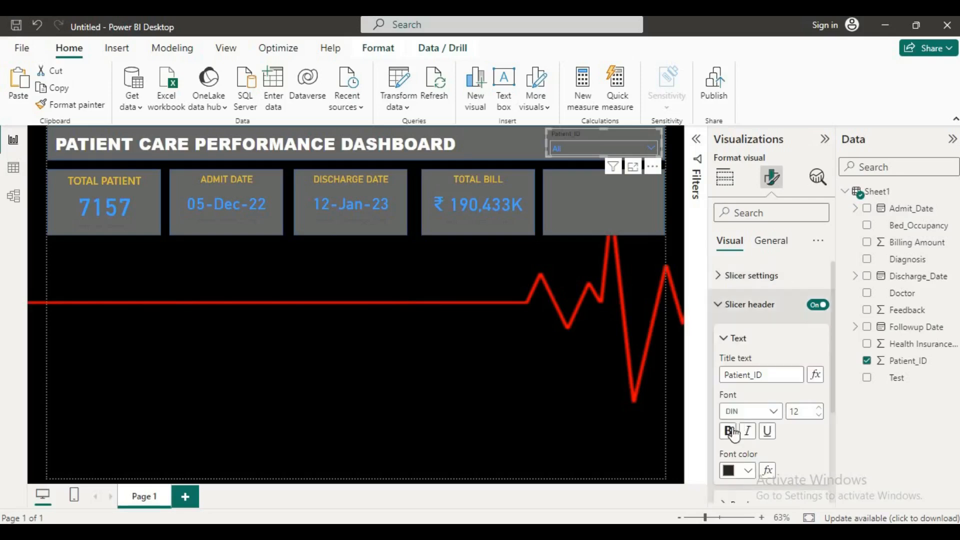
{"action": "left_click", "coordinate": [728, 431]}
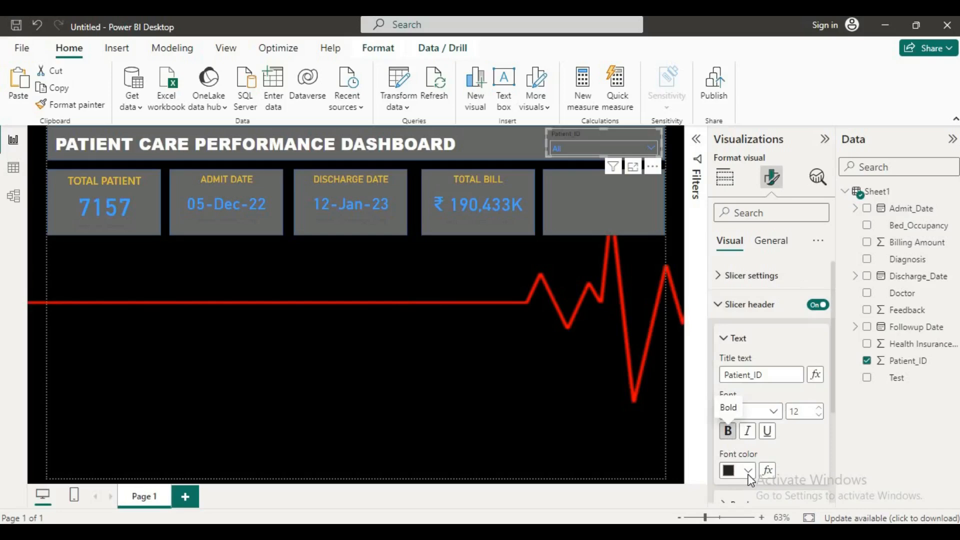
{"action": "left_click", "coordinate": [748, 471]}
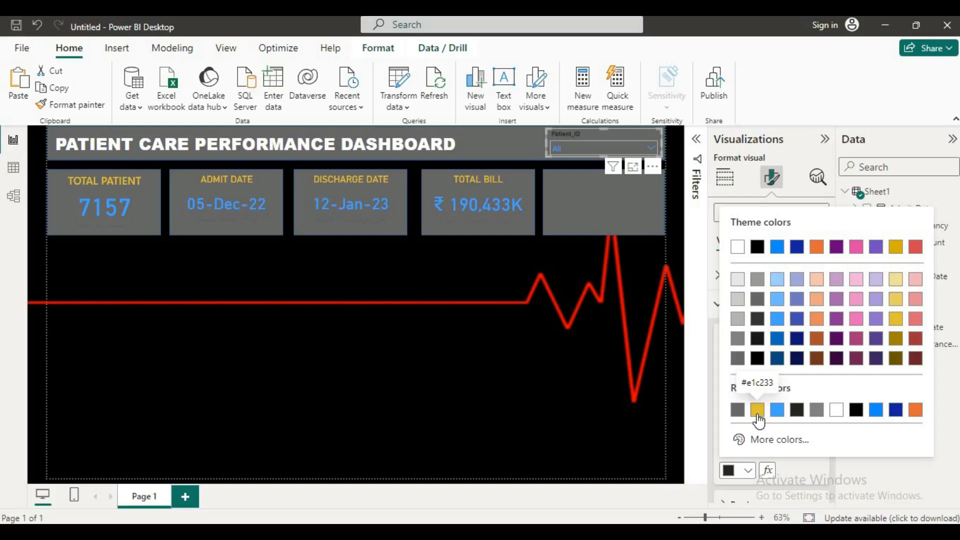
{"action": "left_click", "coordinate": [756, 408]}
{"action": "left_click", "coordinate": [817, 408]}
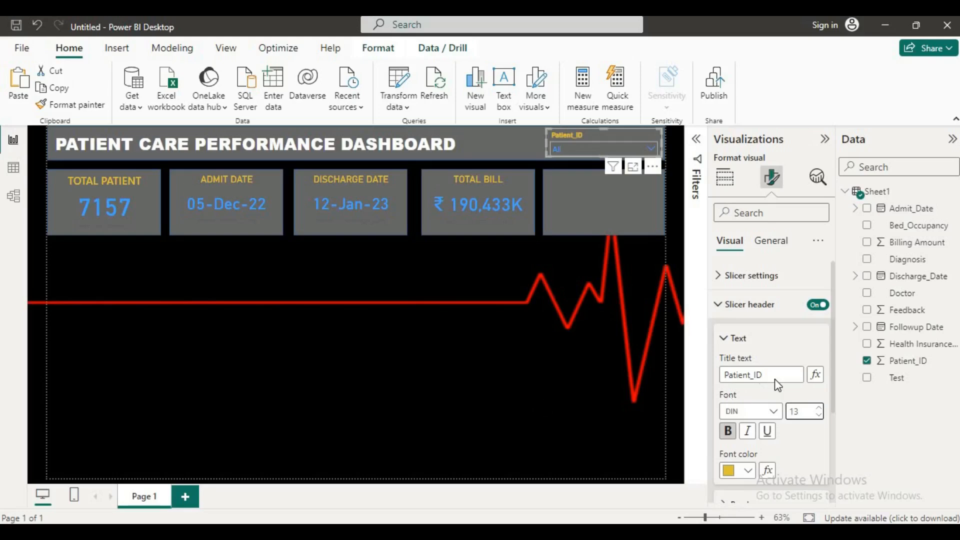
{"action": "left_click", "coordinate": [537, 400]}
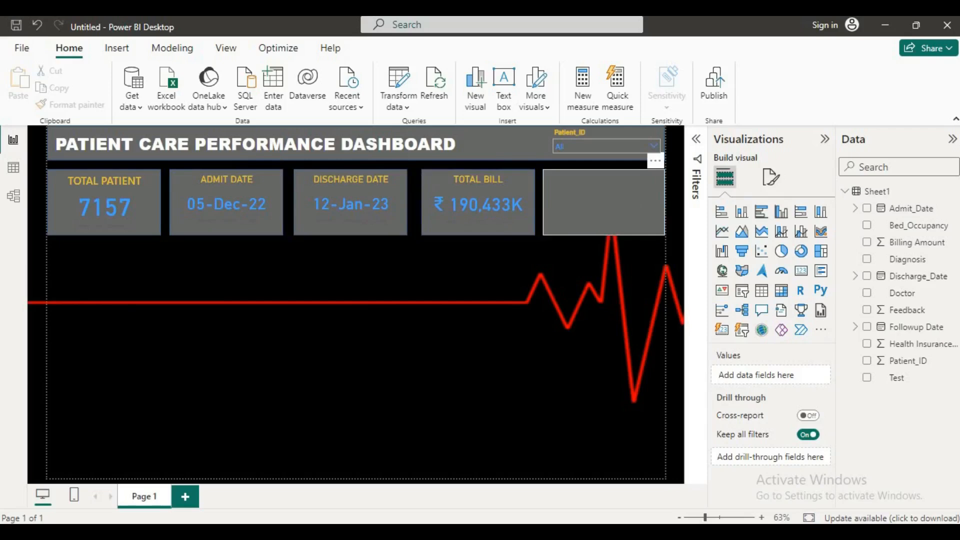
Step: Create a new measure in Sheet1 named PATIENTSTAYRANGE and begin its formula with MIN of Sheet1[Admit_Date]
{"action": "right_click", "coordinate": [877, 321]}
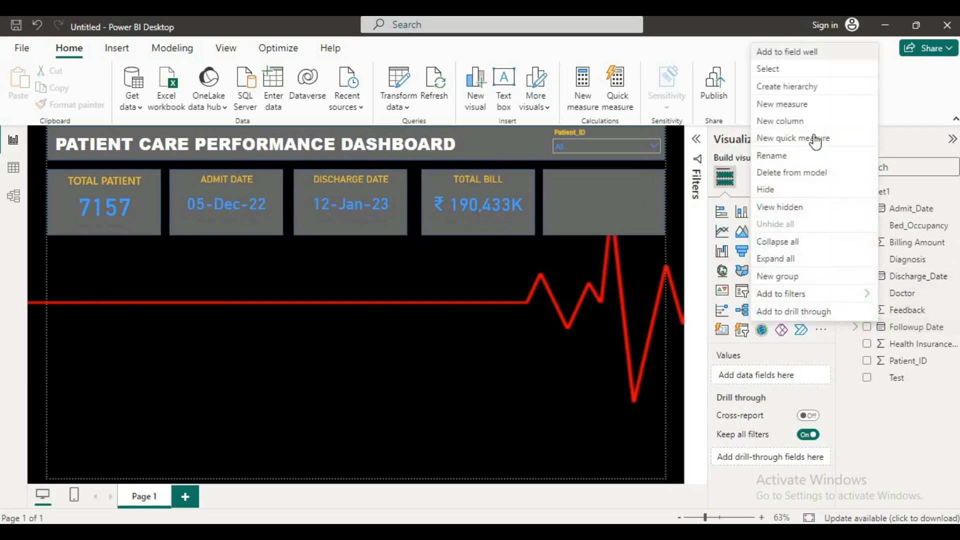
{"action": "left_click", "coordinate": [792, 104]}
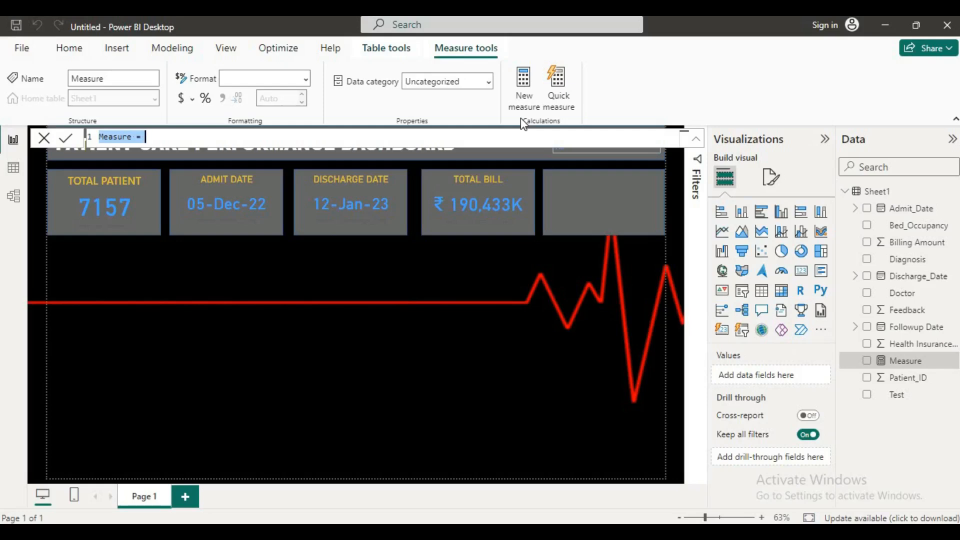
{"action": "type", "text": "PA"}
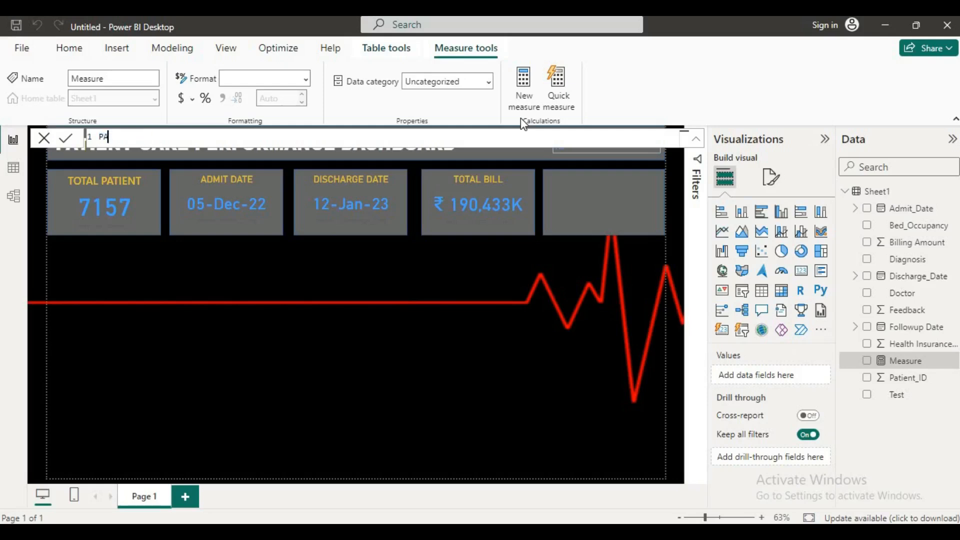
{"action": "type", "text": "TIENTSTAYRANGE = MIN"}
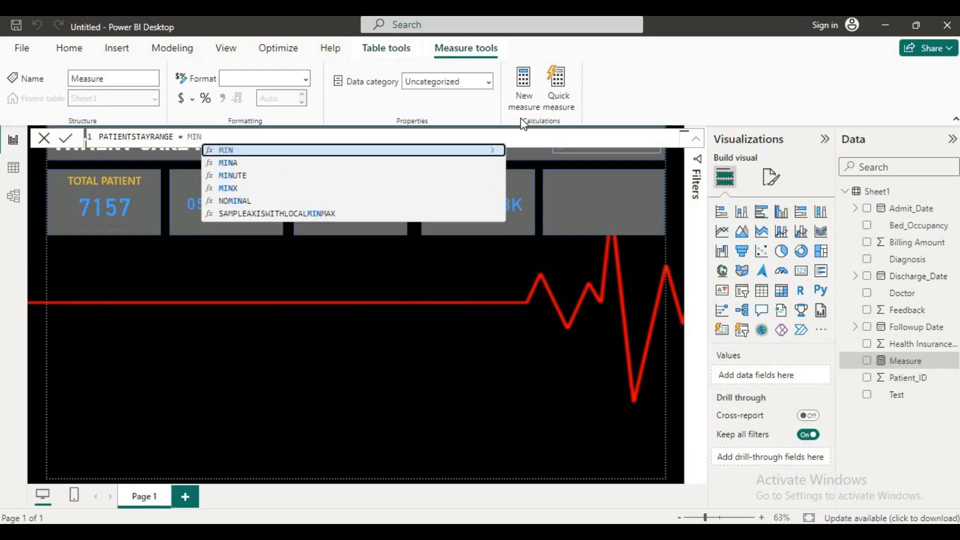
{"action": "type", "text": "(SHEET"}
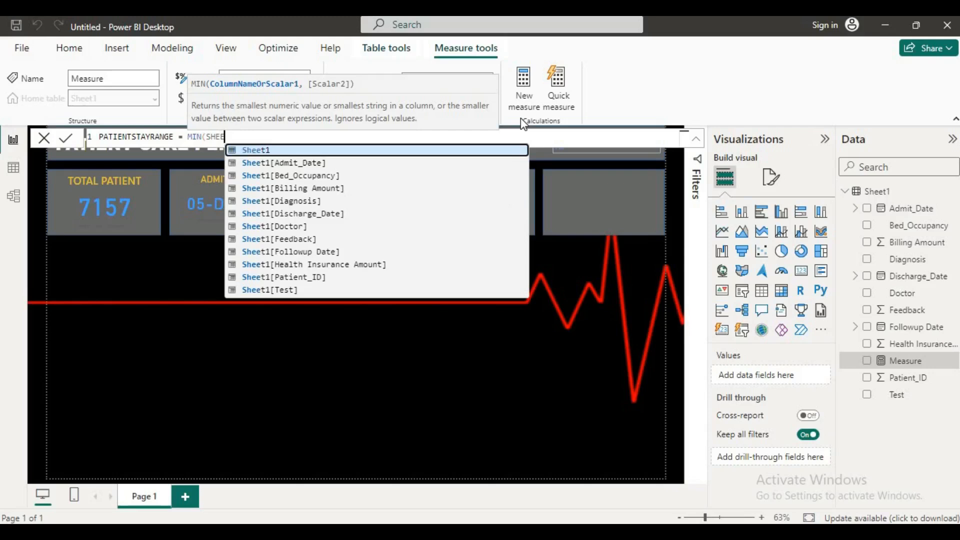
{"action": "left_click", "coordinate": [281, 162]}
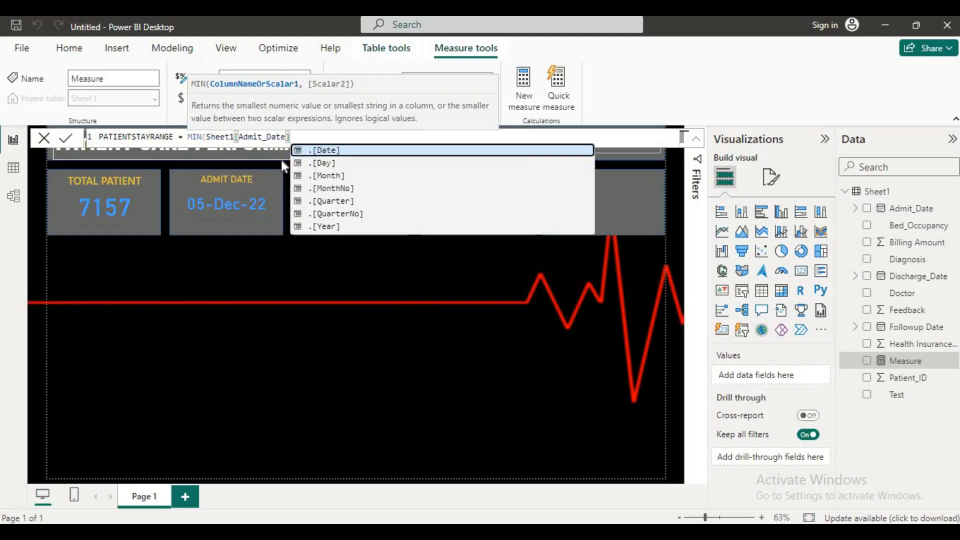
{"action": "left_click", "coordinate": [456, 300]}
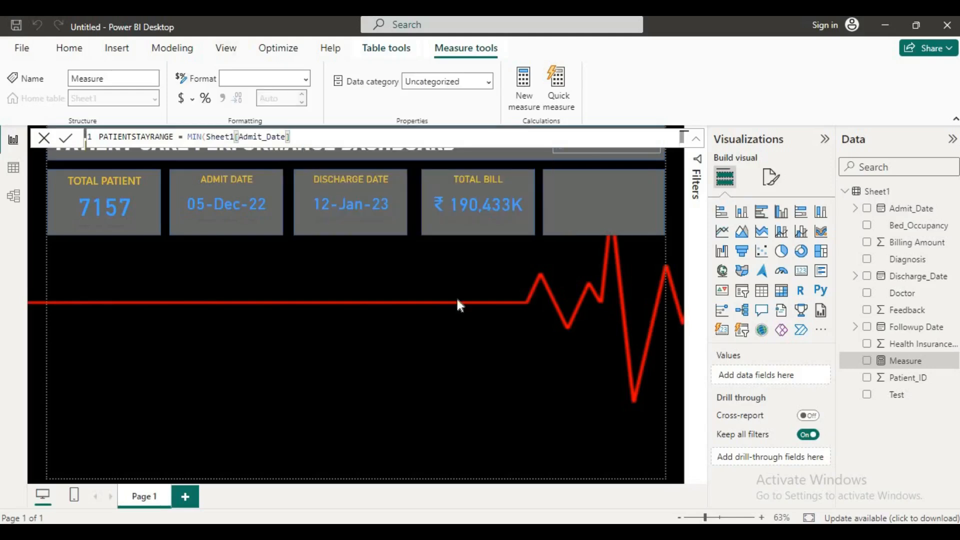
Step: Extend the measure formula with & " TO " & MAX(Sheet1[Discharge_Date]) and commit it
{"action": "type", "text": "& \" TO \" & MA"}
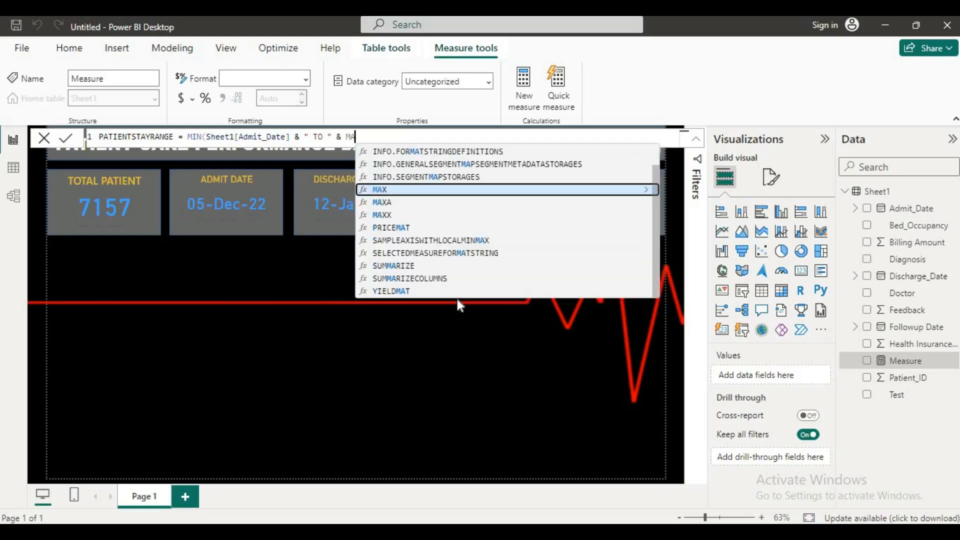
{"action": "type", "text": "X"}
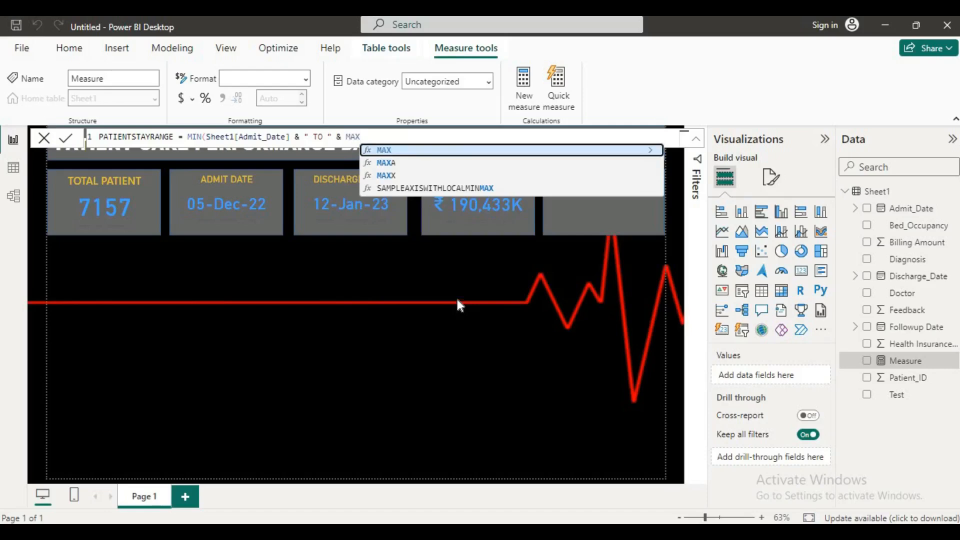
{"action": "type", "text": "("}
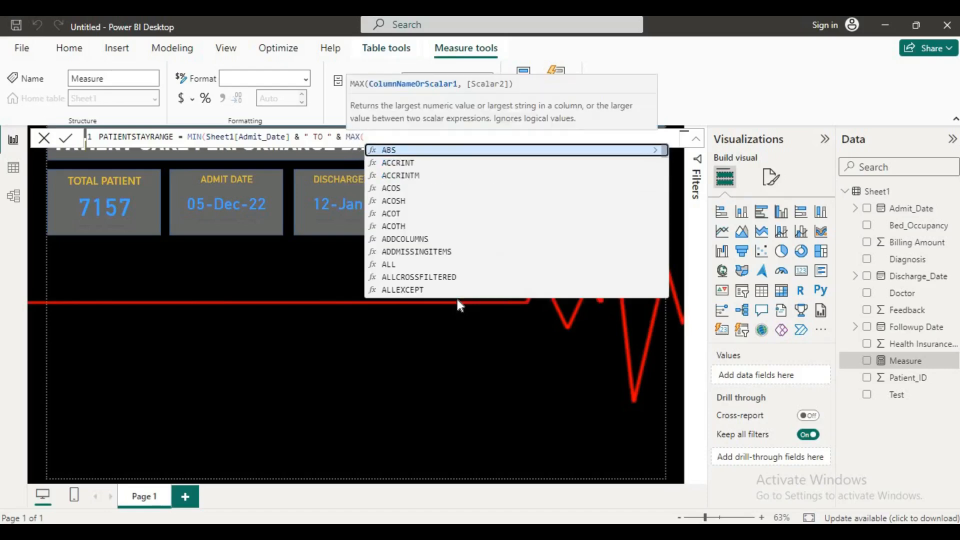
{"action": "type", "text": "SHEET"}
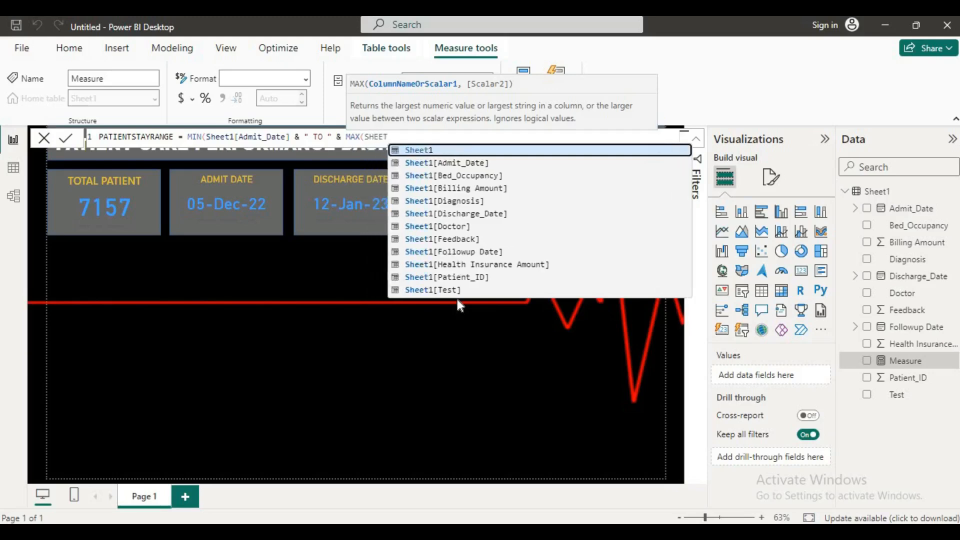
{"action": "left_click", "coordinate": [444, 215]}
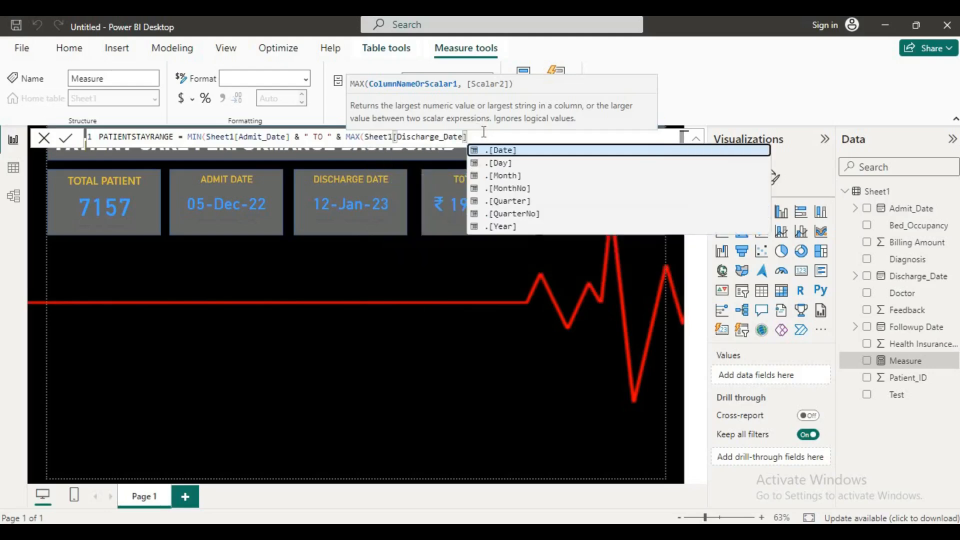
{"action": "type", "text": ")"}
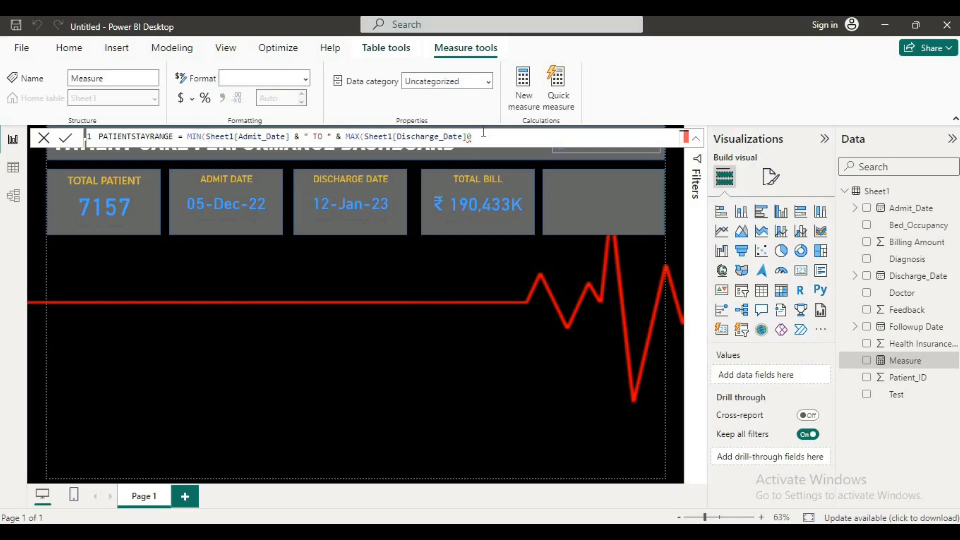
{"action": "key", "text": "BackSpace"}
{"action": "type", "text": ")"}
{"action": "left_click", "coordinate": [294, 140]}
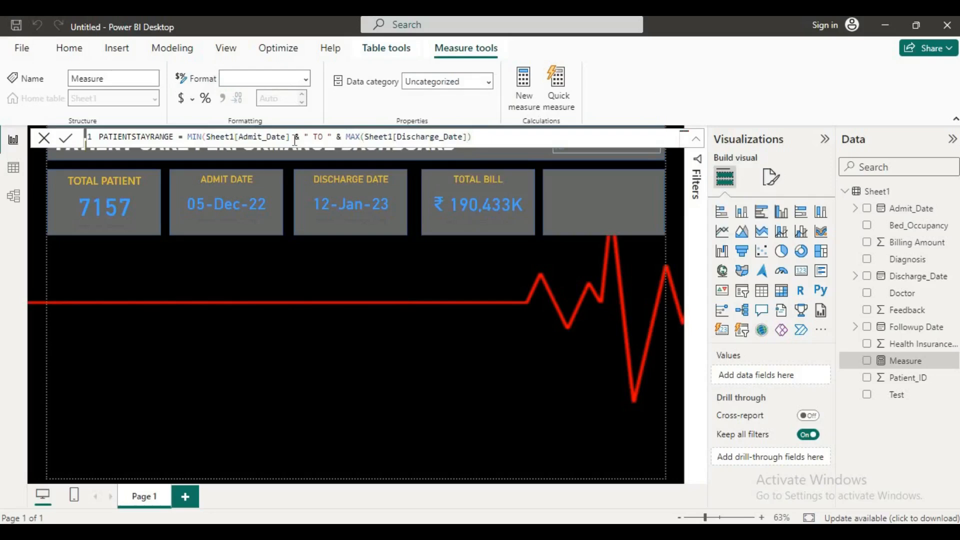
{"action": "left_click", "coordinate": [364, 137]}
{"action": "key", "text": "Return"}
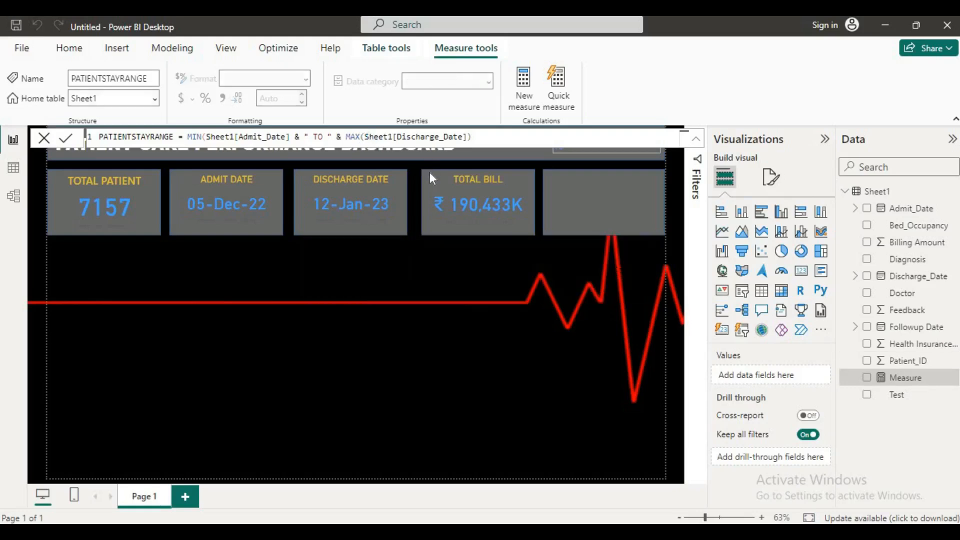
Step: Correct the parentheses so the measure reads MIN(Sheet1[Admit_Date]) & " TO " & MAX(Sheet1[Discharge_Date]), and commit it
{"action": "left_click", "coordinate": [293, 137]}
{"action": "type", "text": ")"}
{"action": "key", "text": "Return"}
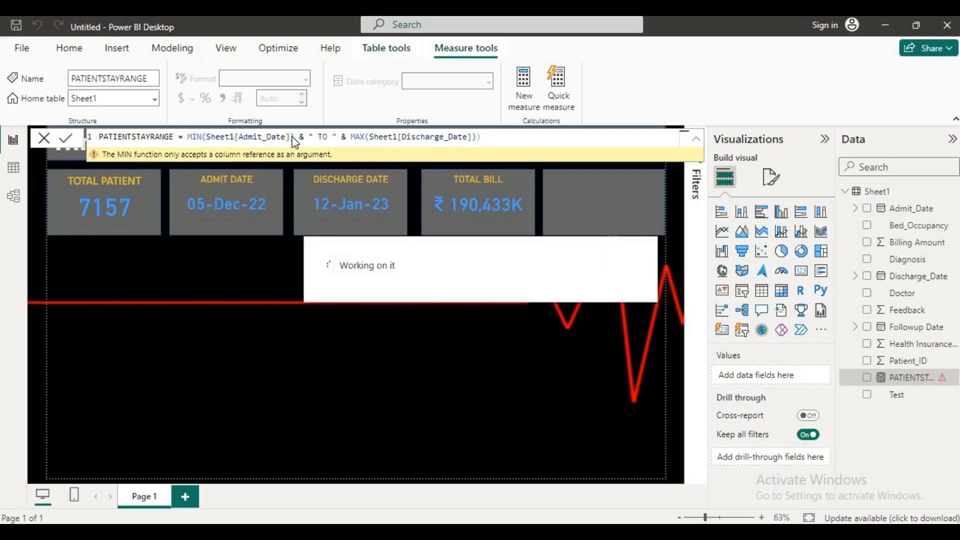
{"action": "left_click", "coordinate": [498, 138]}
{"action": "key", "text": "BackSpace"}
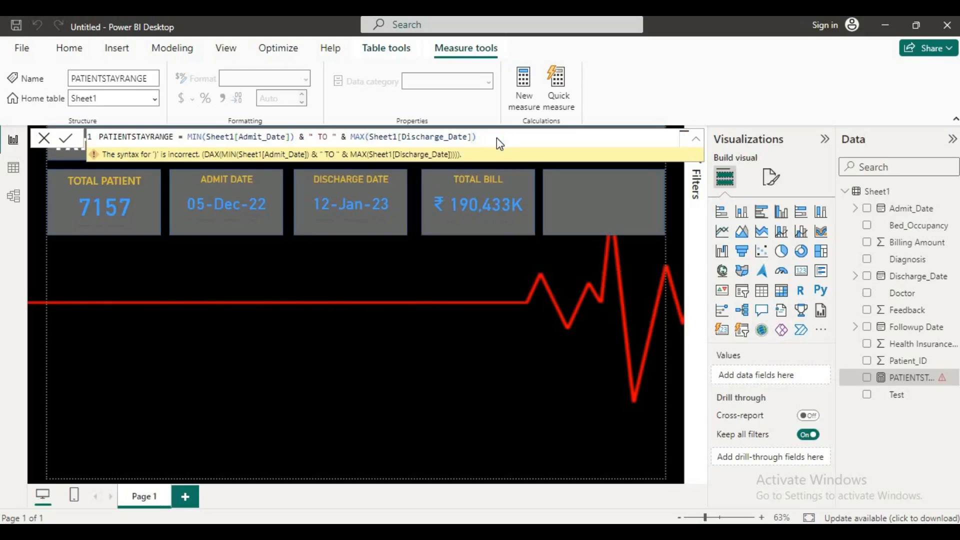
{"action": "key", "text": "Return"}
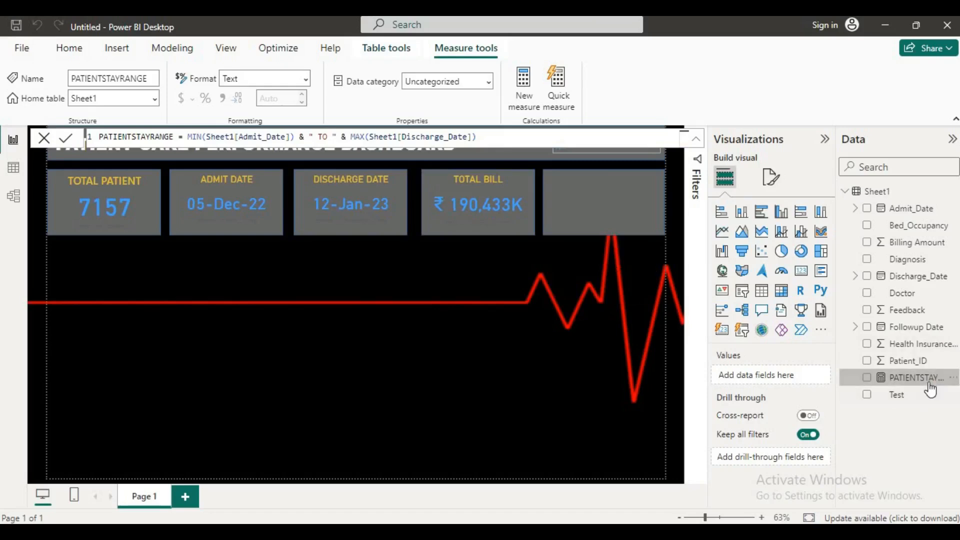
Step: Duplicate the TOTAL BILL card onto the empty fifth tile and replace the copy's field with PATIENTSTAYRANGE
{"action": "left_click", "coordinate": [471, 198]}
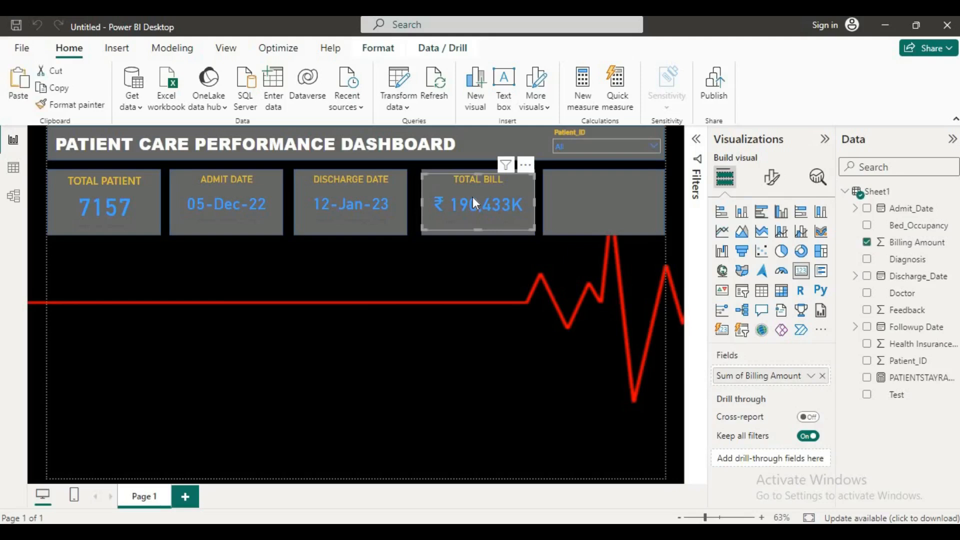
{"action": "key", "text": "ctrl+c"}
{"action": "key", "text": "ctrl+v"}
{"action": "left_click_drag", "start_coordinate": [493, 203], "coordinate": [593, 190]}
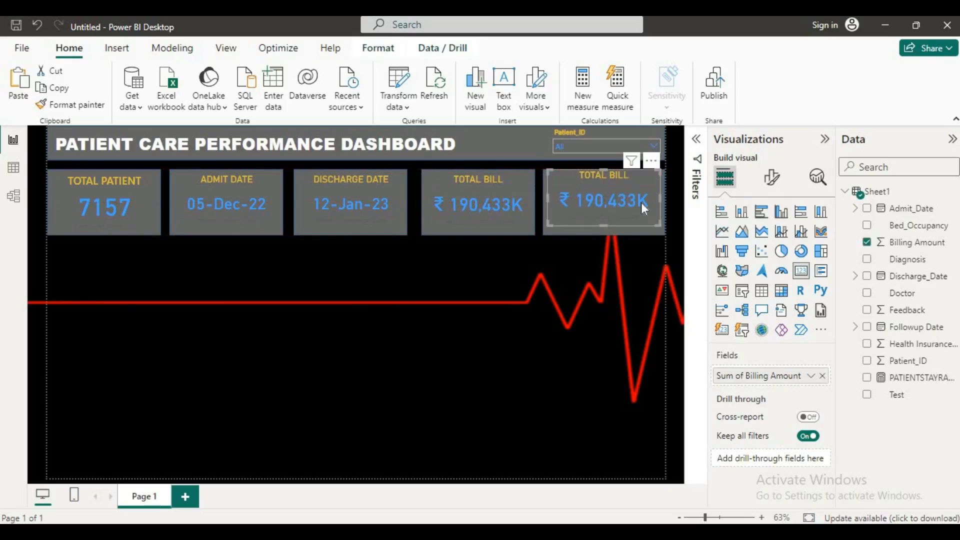
{"action": "left_click", "coordinate": [822, 375]}
{"action": "left_click_drag", "start_coordinate": [894, 379], "coordinate": [767, 376]}
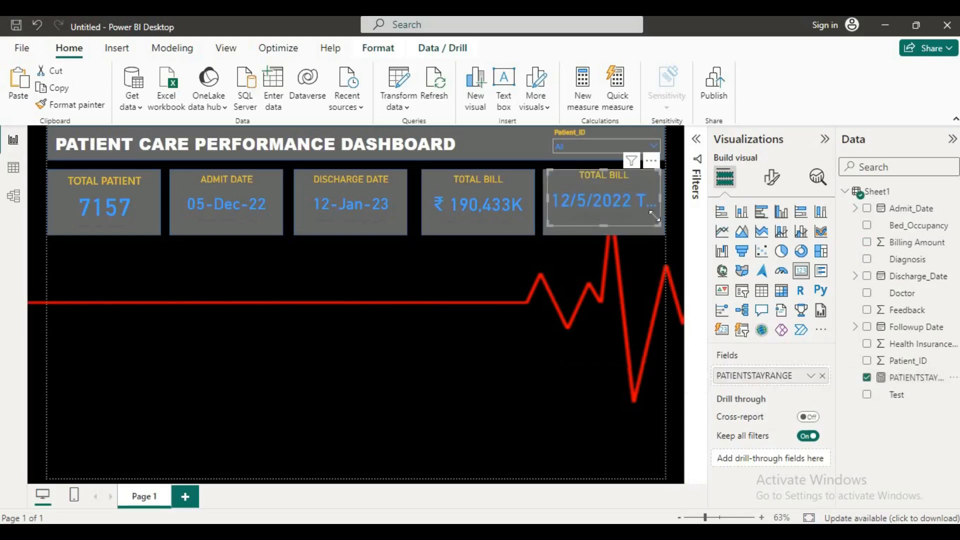
Step: Set the patient stay range card's callout value to Auto display units and reduce its font size to 27
{"action": "left_click", "coordinate": [771, 176]}
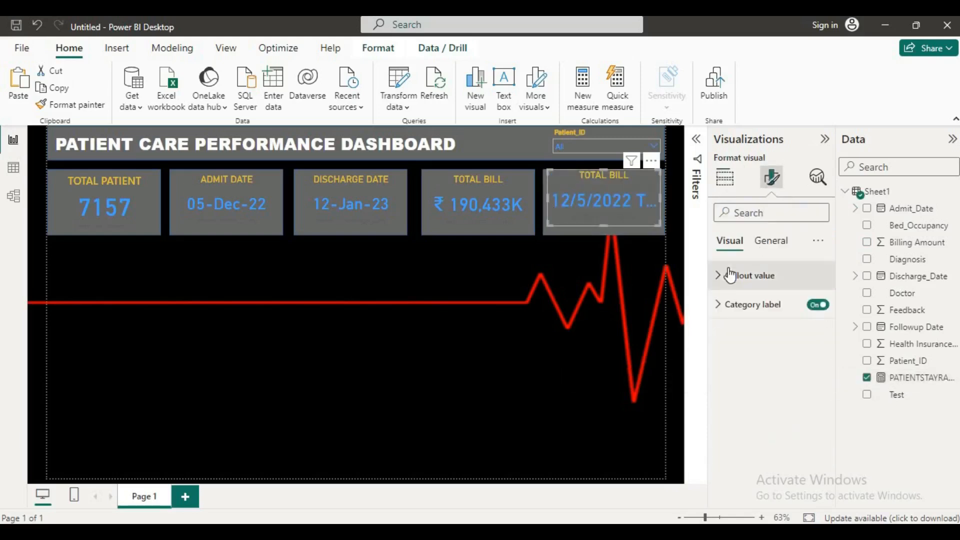
{"action": "left_click", "coordinate": [727, 306]}
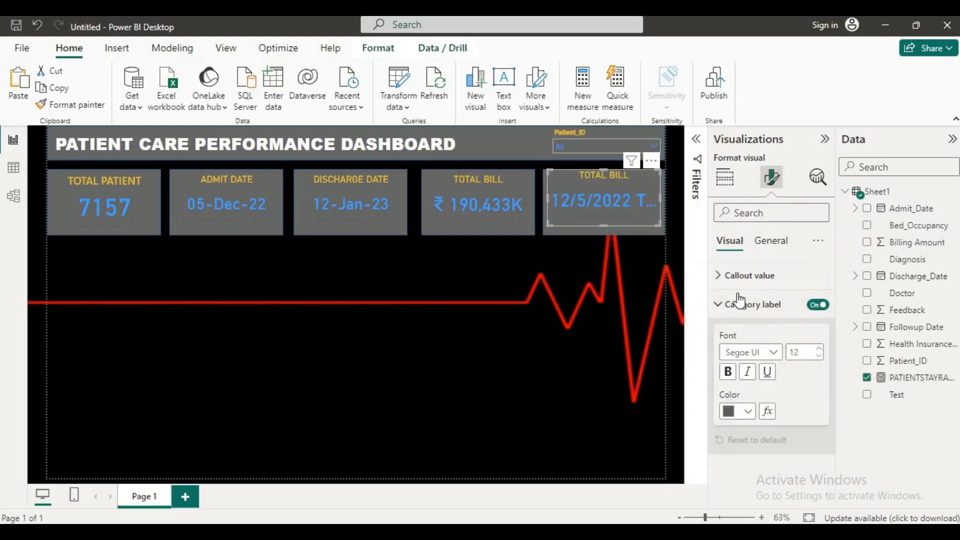
{"action": "left_click", "coordinate": [721, 276]}
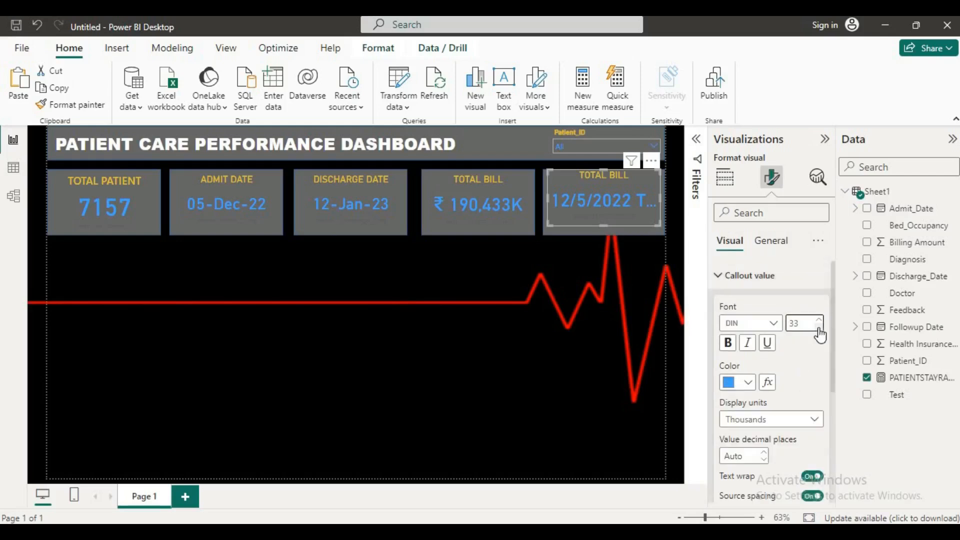
{"action": "left_click", "coordinate": [814, 419]}
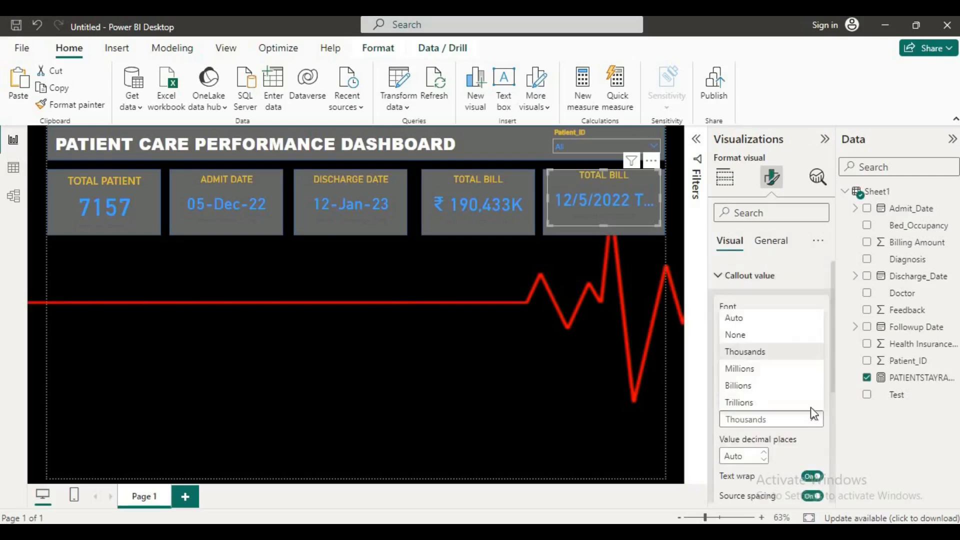
{"action": "left_click", "coordinate": [761, 320]}
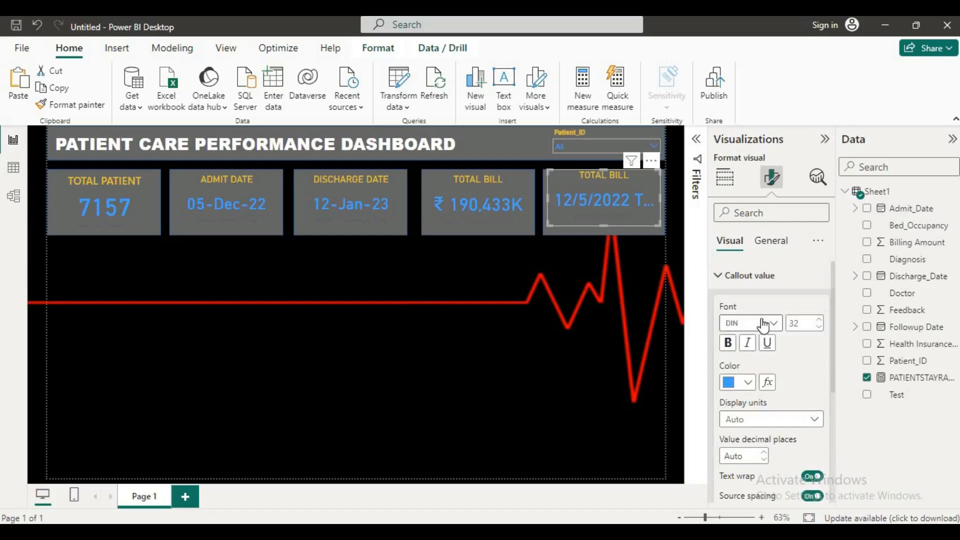
{"action": "left_click", "coordinate": [817, 328]}
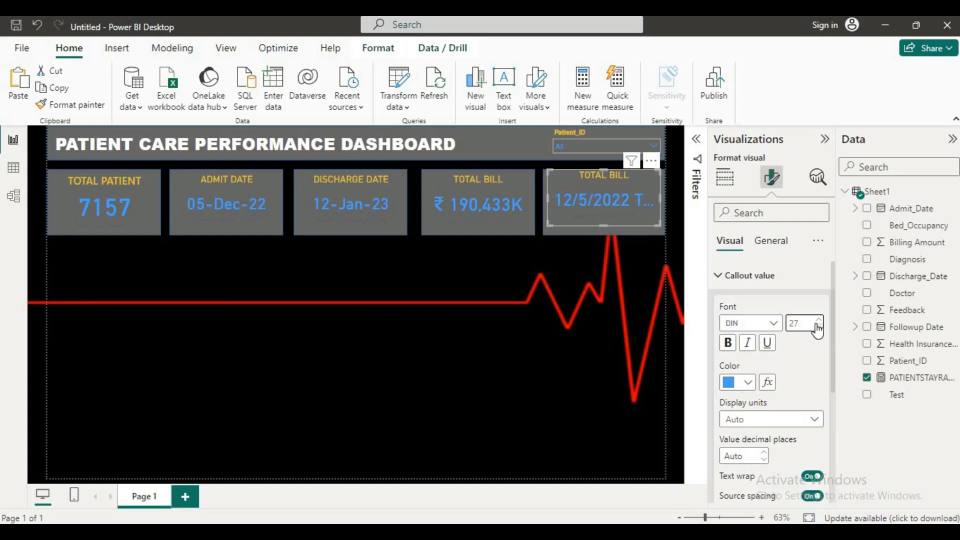
Step: Reduce the callout value font size of the patient stay range card to 18 and shorten the card to fit its text
{"action": "left_click", "coordinate": [817, 328]}
{"action": "left_click", "coordinate": [817, 328]}
{"action": "left_click", "coordinate": [817, 328]}
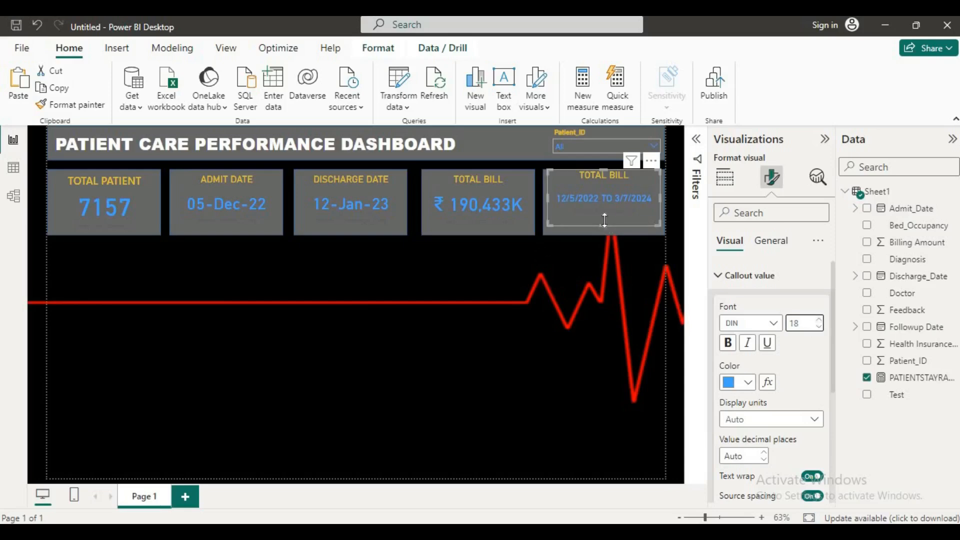
{"action": "left_click_drag", "start_coordinate": [604, 224], "coordinate": [603, 210]}
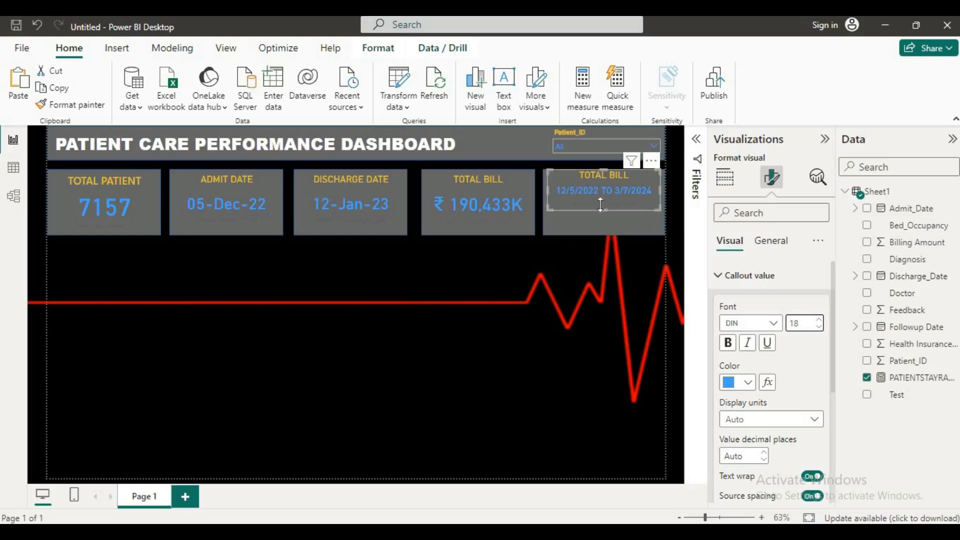
{"action": "left_click_drag", "start_coordinate": [604, 209], "coordinate": [604, 206]}
{"action": "left_click", "coordinate": [587, 231]}
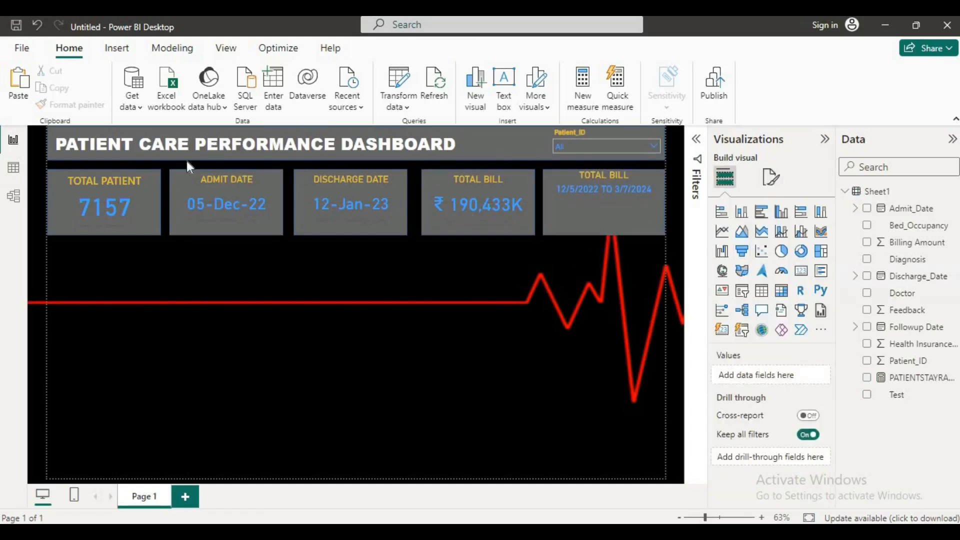
Step: Start a new calculated column in the Sheet1 table named TOTAL_DAYS_STAY, using the DATEDIFF function
{"action": "left_click", "coordinate": [14, 167]}
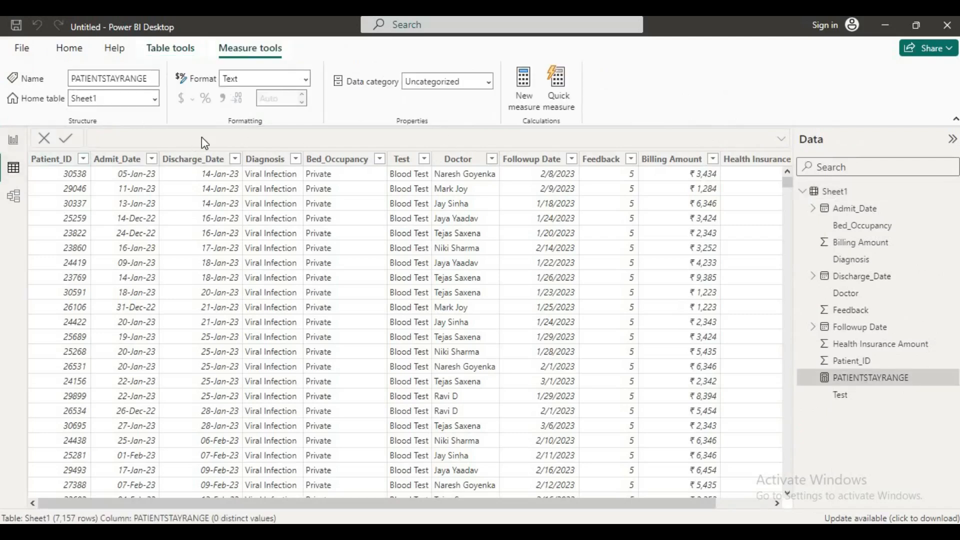
{"action": "left_click", "coordinate": [116, 160]}
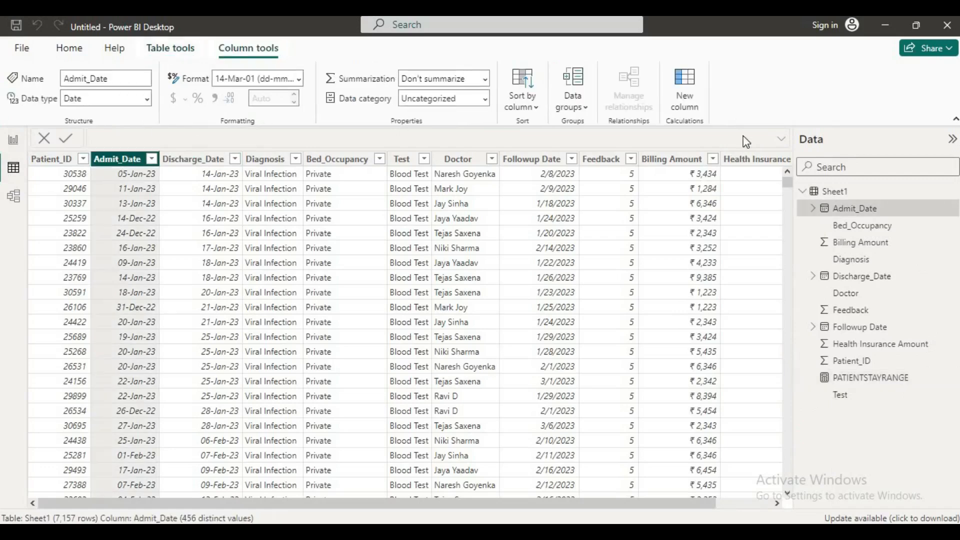
{"action": "left_click", "coordinate": [691, 101]}
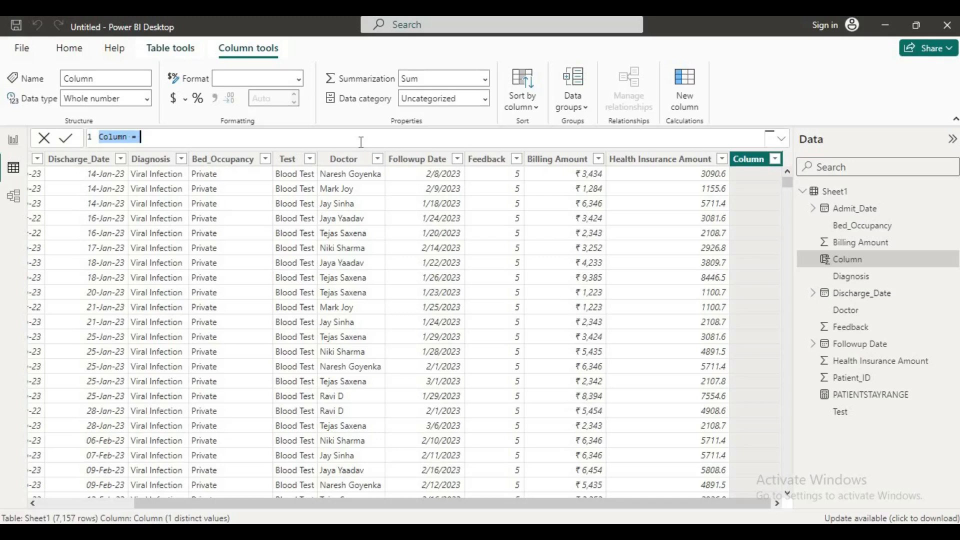
{"action": "type", "text": "T"}
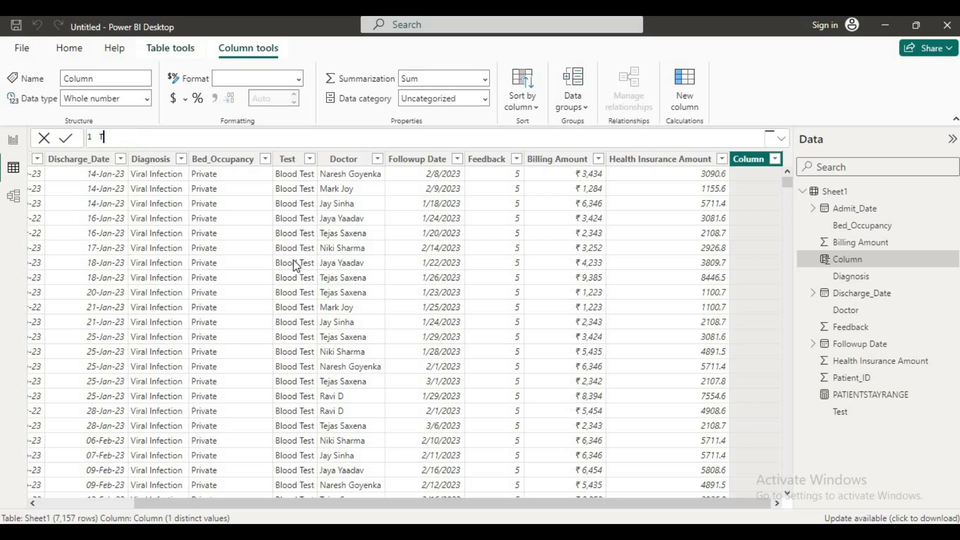
{"action": "type", "text": "OTAL_DAYS_STAY = DATED"}
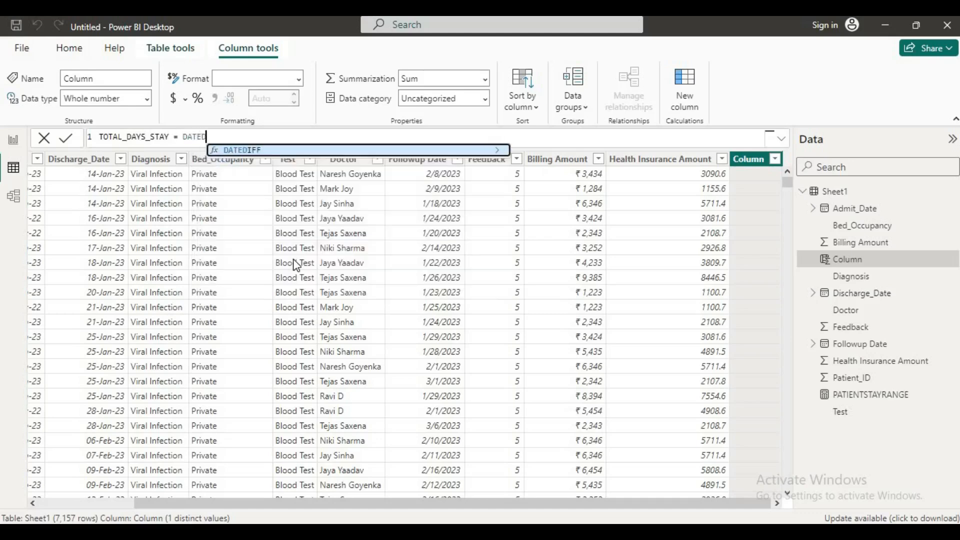
{"action": "key", "text": "Tab"}
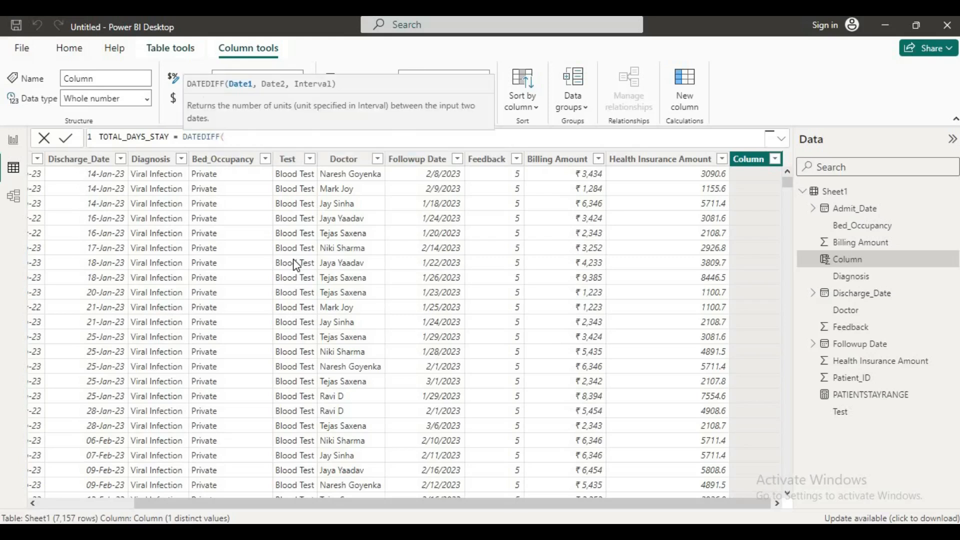
Step: Complete the DATEDIFF formula with Sheet1[Admit_Date], Sheet1[Discharge_Date] and the DAY interval, and commit the column
{"action": "type", "text": "SHEE"}
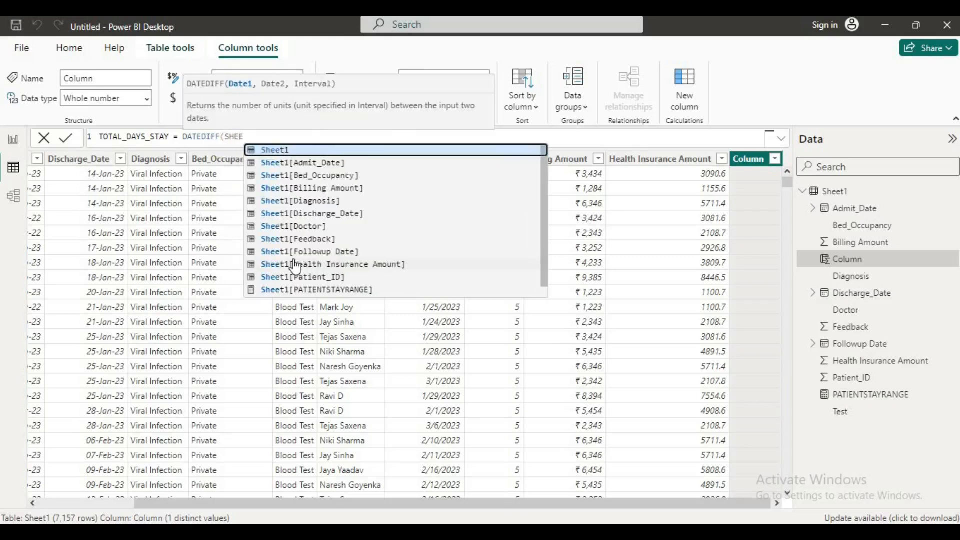
{"action": "left_click", "coordinate": [322, 164]}
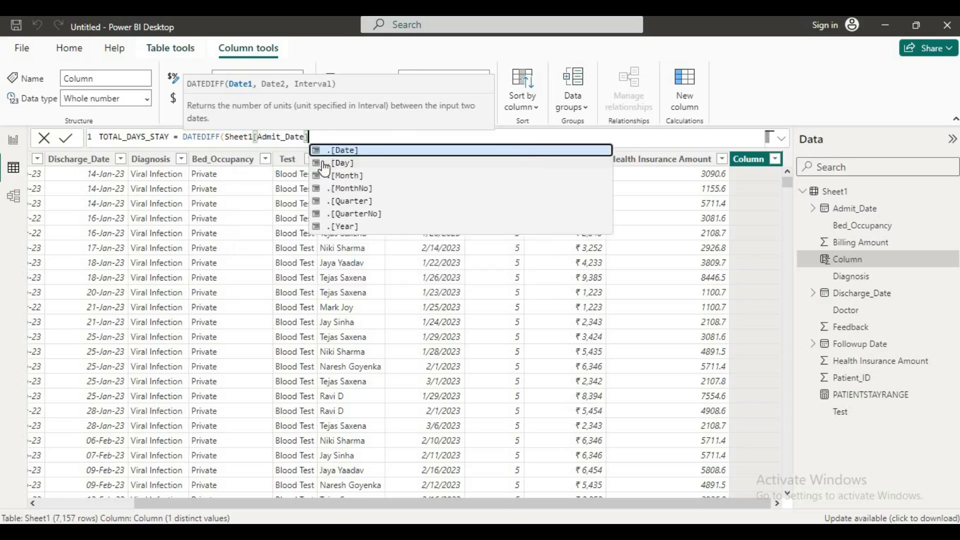
{"action": "type", "text": ",SHET"}
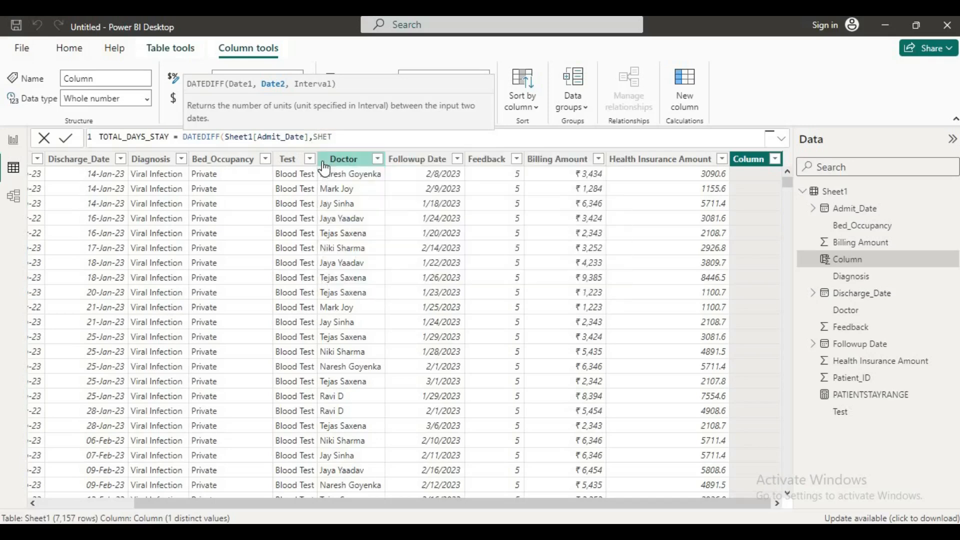
{"action": "key", "text": "BackSpace"}
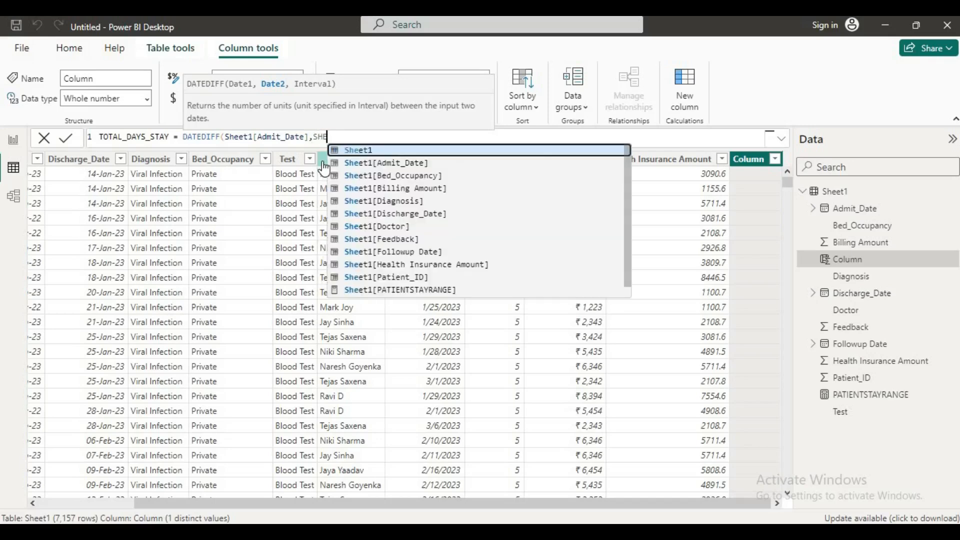
{"action": "left_click", "coordinate": [399, 214]}
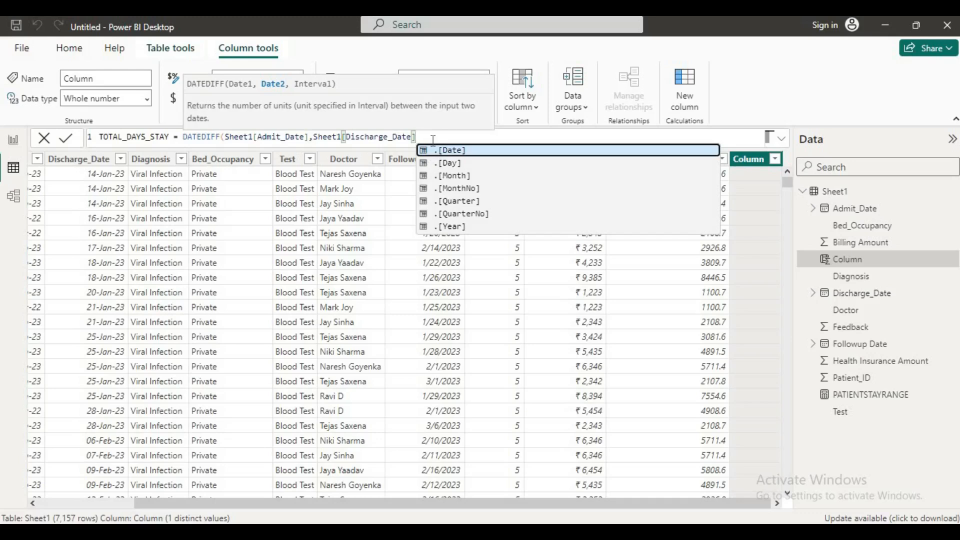
{"action": "type", "text": ","}
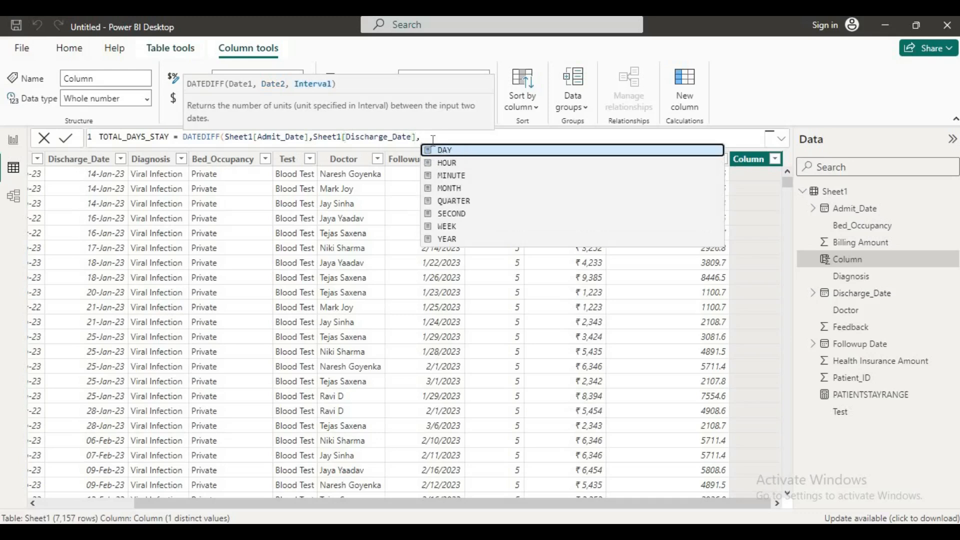
{"action": "key", "text": "Tab"}
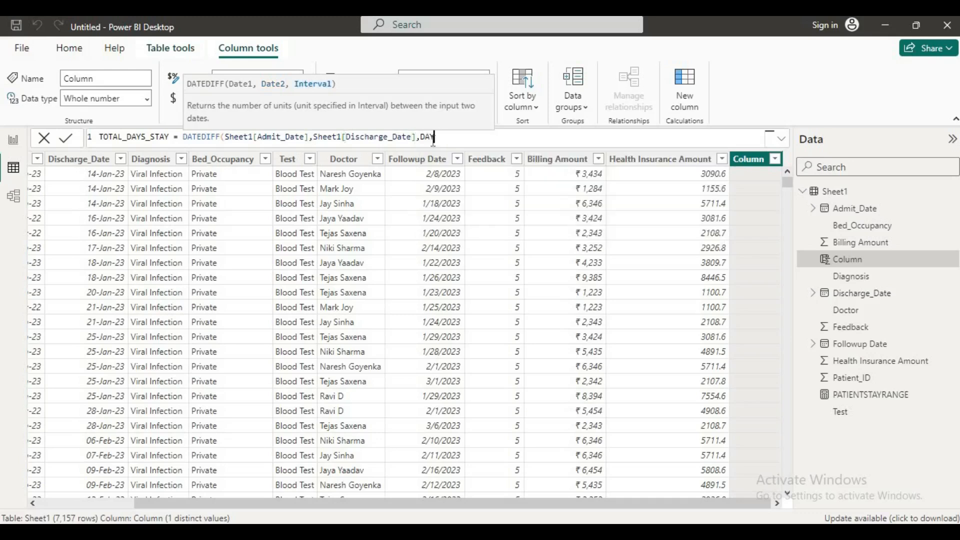
{"action": "type", "text": ")"}
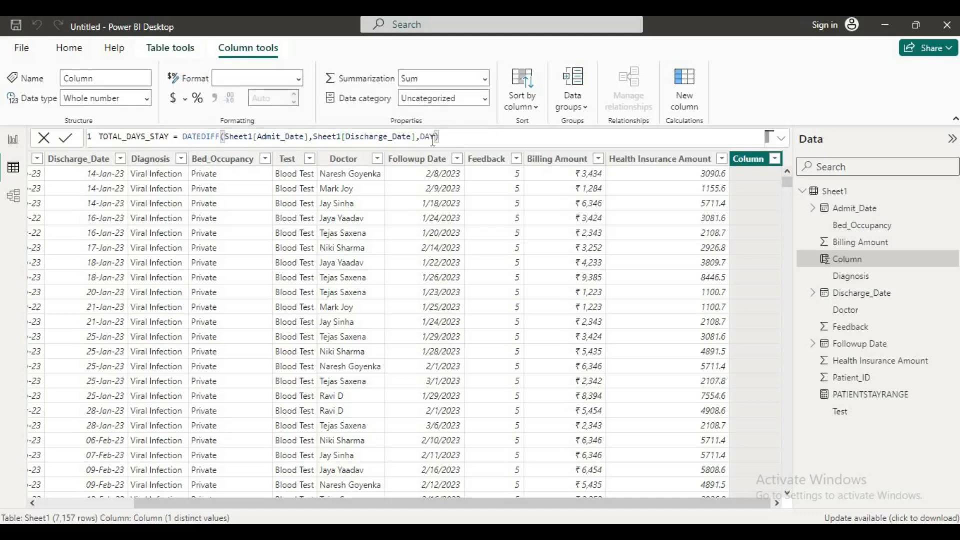
{"action": "key", "text": "Return"}
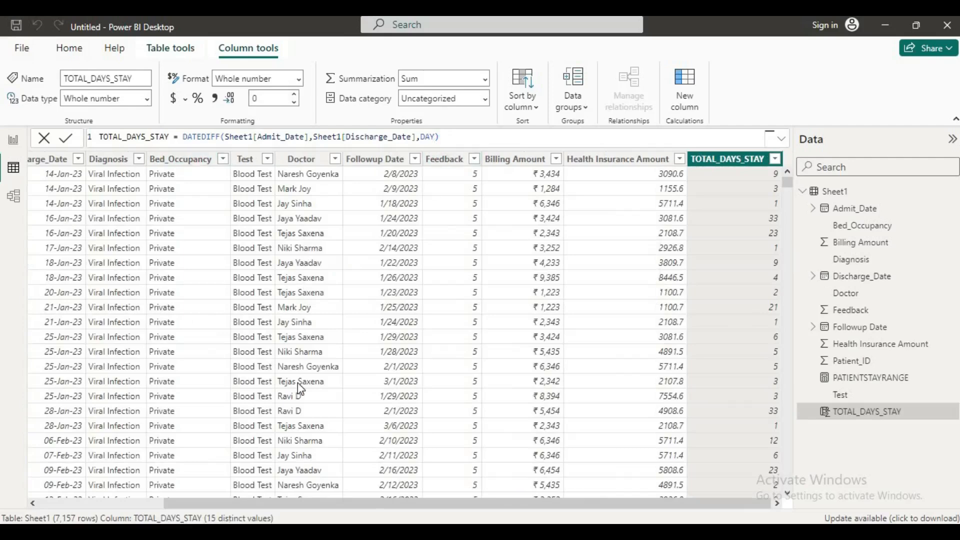
{"action": "left_click_drag", "start_coordinate": [374, 505], "coordinate": [221, 487]}
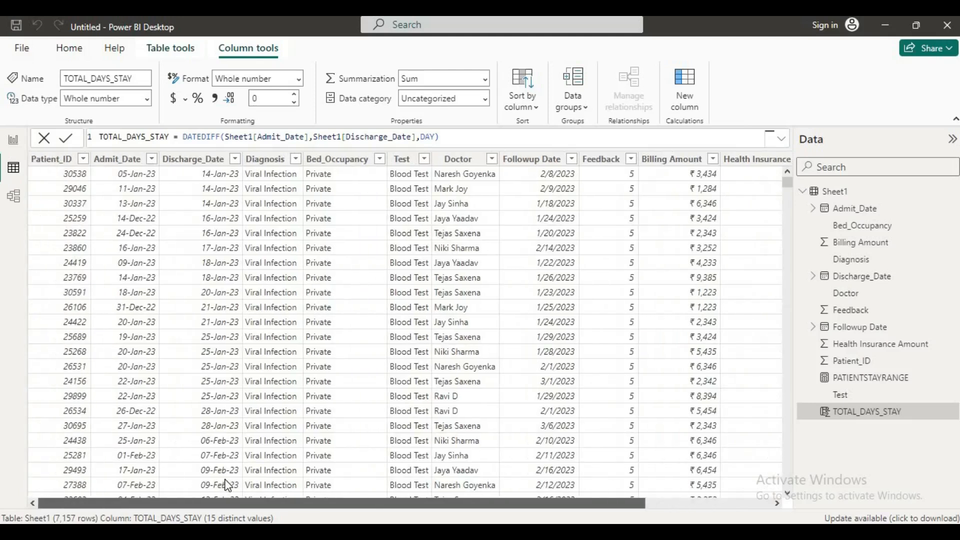
{"action": "mouse_move", "coordinate": [224, 502]}
{"action": "left_mouse_down"}
{"action": "mouse_move", "coordinate": [418, 490]}
{"action": "mouse_move", "coordinate": [241, 488]}
{"action": "mouse_move", "coordinate": [464, 509]}
{"action": "left_mouse_up"}
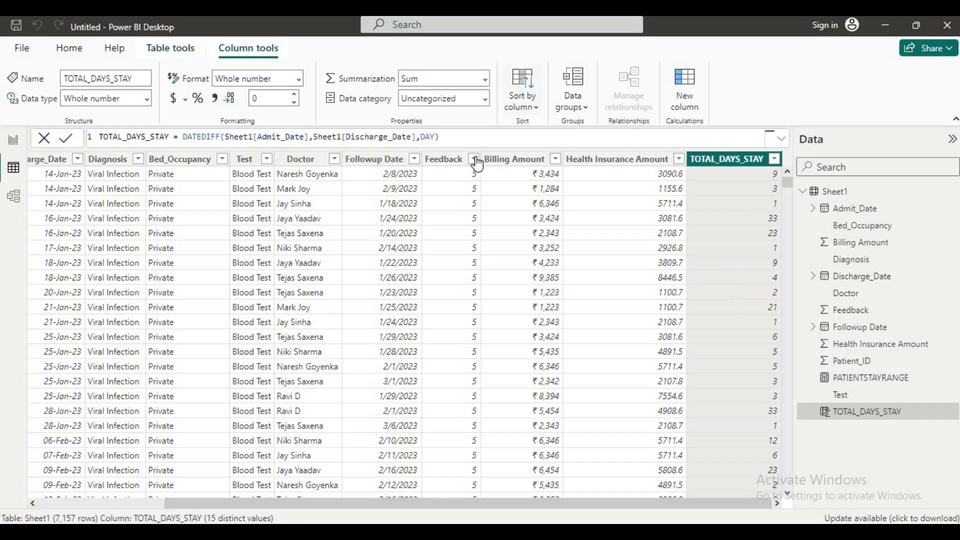
{"action": "left_click", "coordinate": [472, 136]}
Step: Return to the report page and create the measure TDAS = SUM(Sheet1[TOTAL_DAYS_STAY]) in Sheet1
{"action": "left_click", "coordinate": [13, 139]}
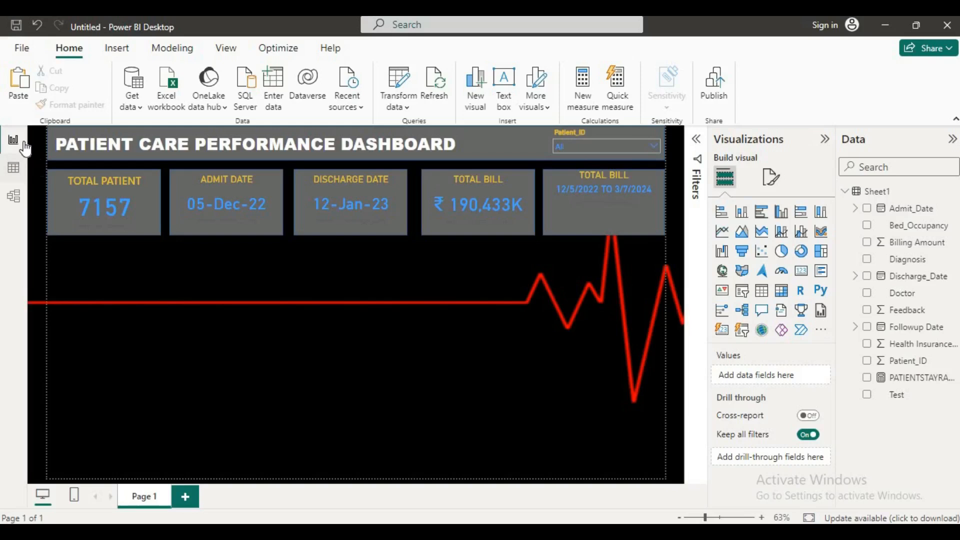
{"action": "left_click", "coordinate": [584, 383]}
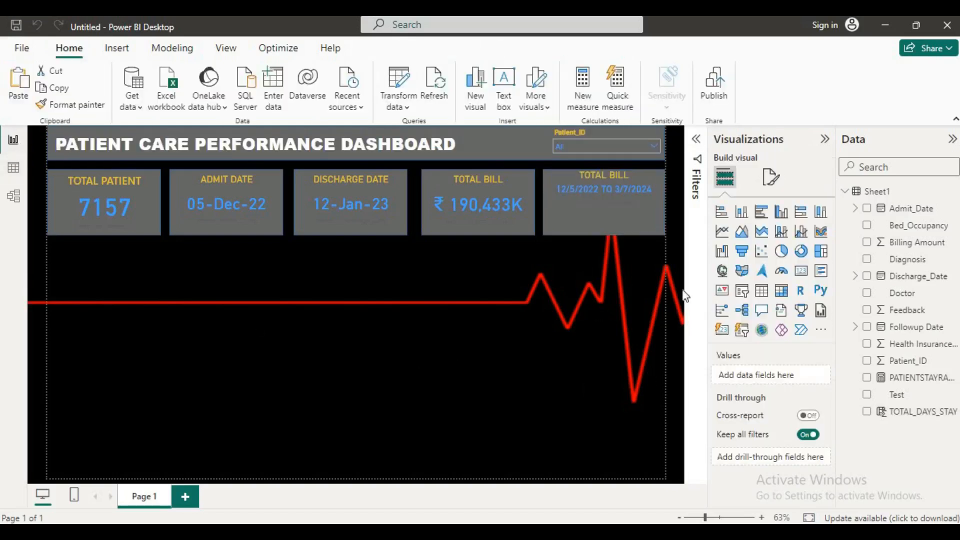
{"action": "right_click", "coordinate": [883, 324]}
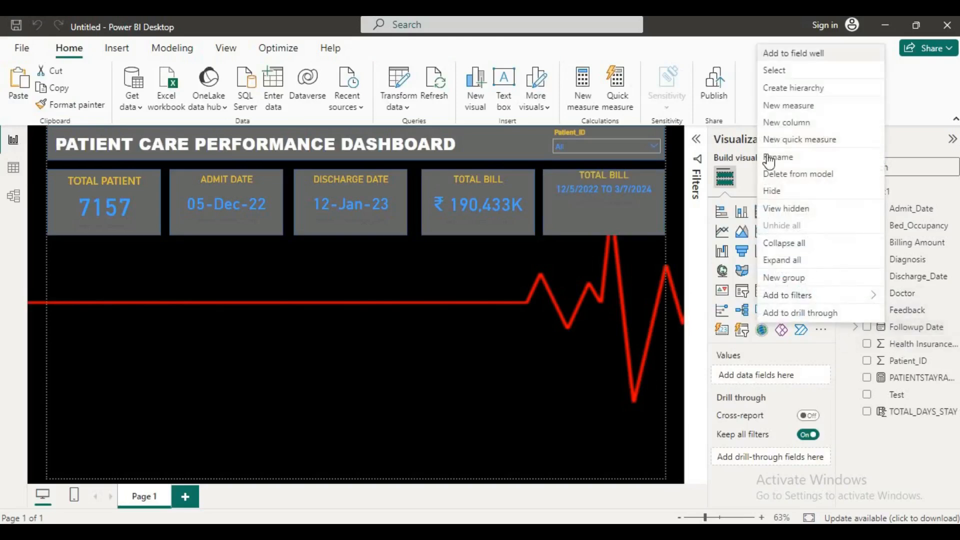
{"action": "left_click", "coordinate": [789, 106]}
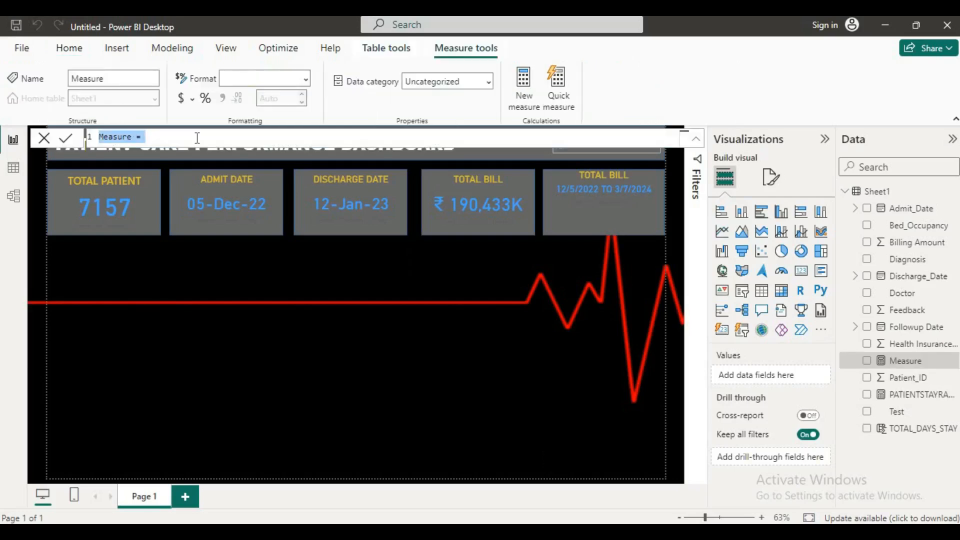
{"action": "type", "text": "T"}
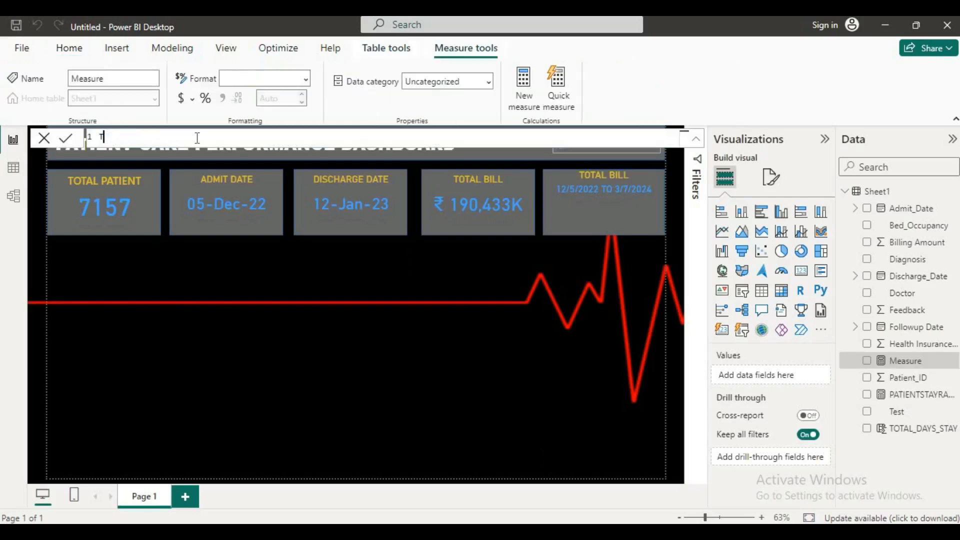
{"action": "type", "text": "DAS = SUM("}
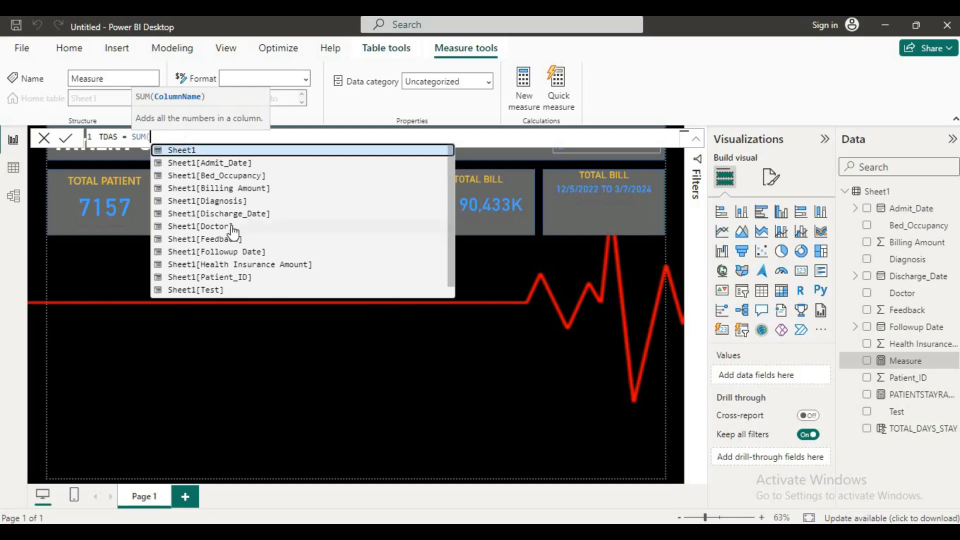
{"action": "scroll", "coordinate": [232, 240], "scroll_direction": "down", "scroll_amount": 1}
{"action": "left_click", "coordinate": [233, 291]}
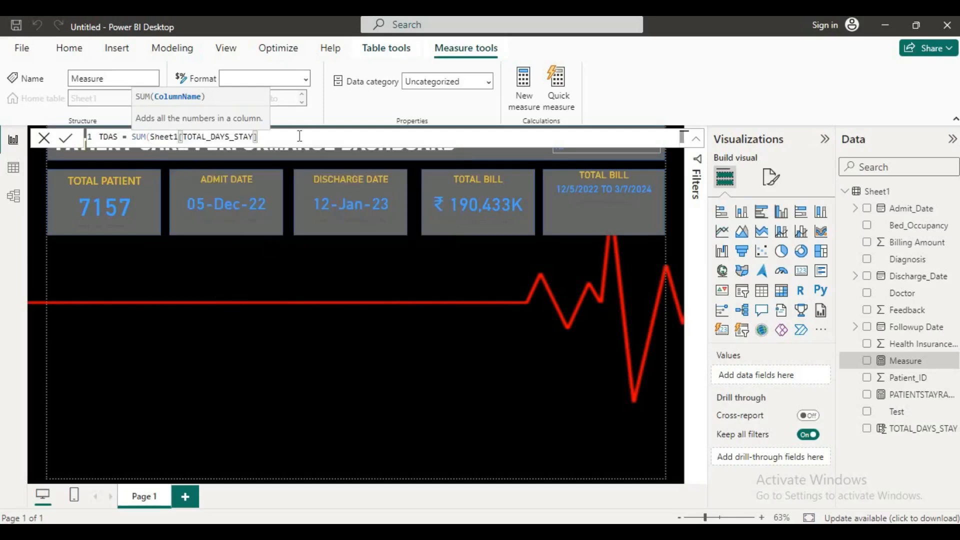
{"action": "type", "text": ")"}
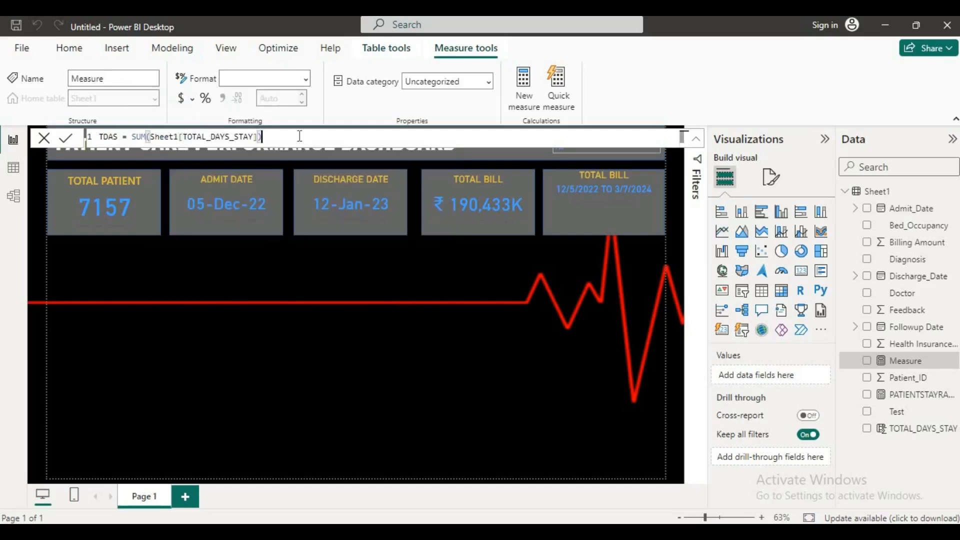
{"action": "key", "text": "Return"}
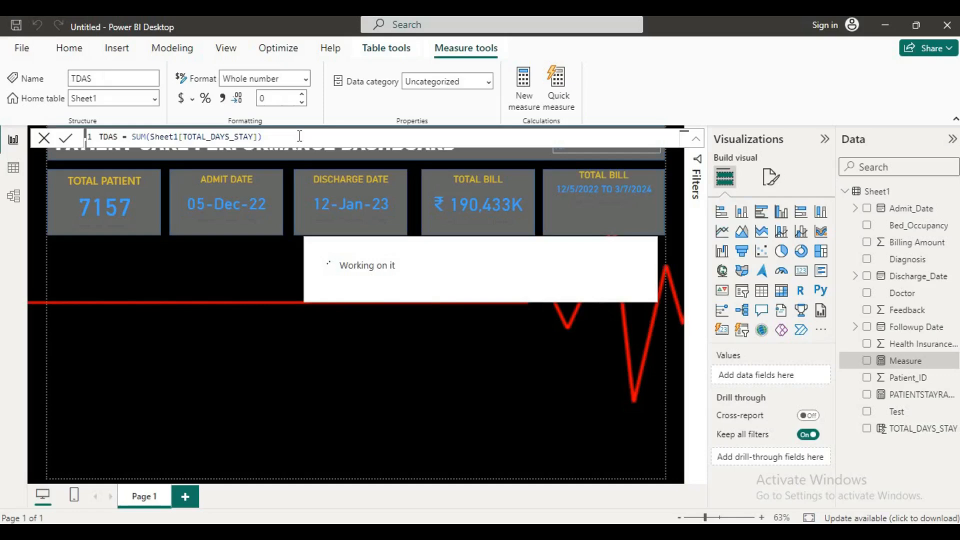
Step: Duplicate the billing amount card, place the copy below the stay range text, and replace its field with the TDAS measure
{"action": "left_click", "coordinate": [490, 209]}
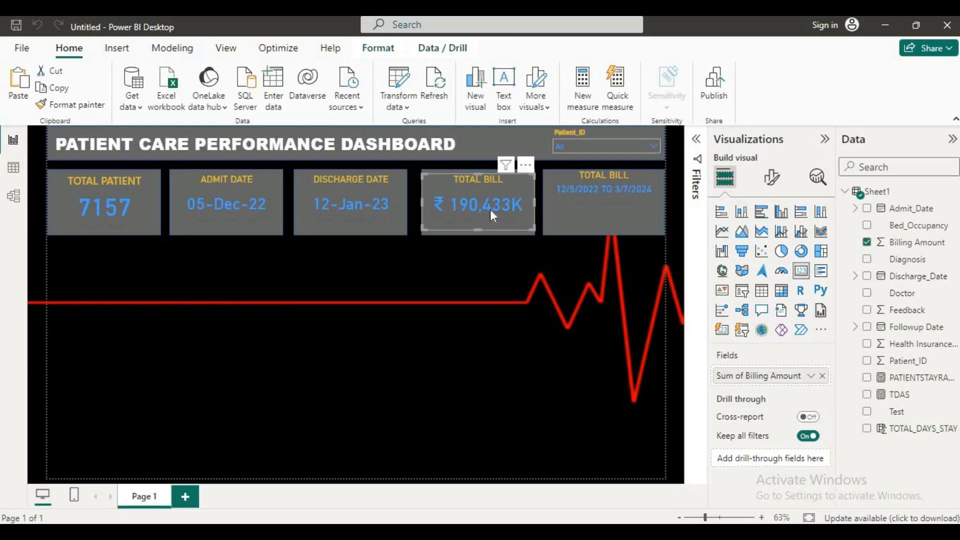
{"action": "left_click_drag", "start_coordinate": [490, 209], "coordinate": [598, 230]}
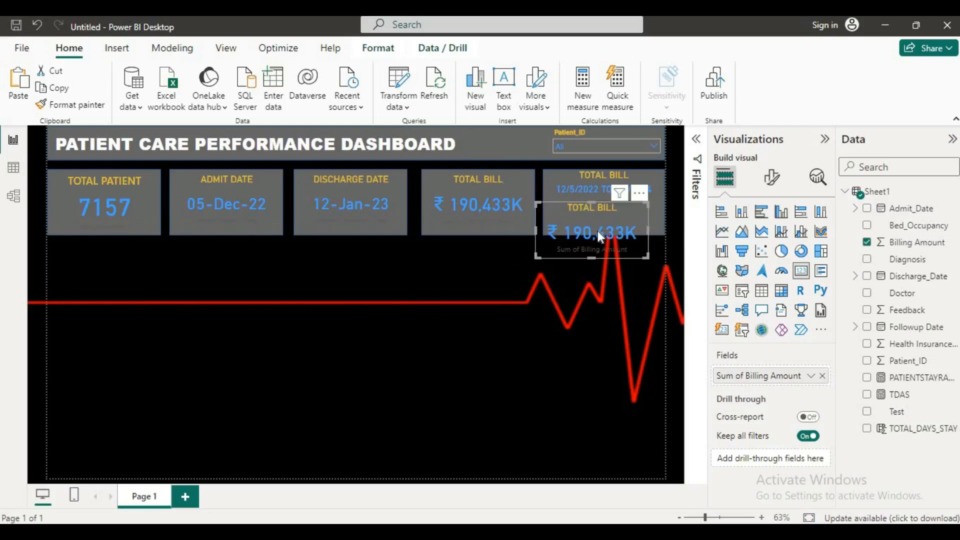
{"action": "left_click", "coordinate": [822, 375]}
{"action": "left_click_drag", "start_coordinate": [915, 378], "coordinate": [790, 376]}
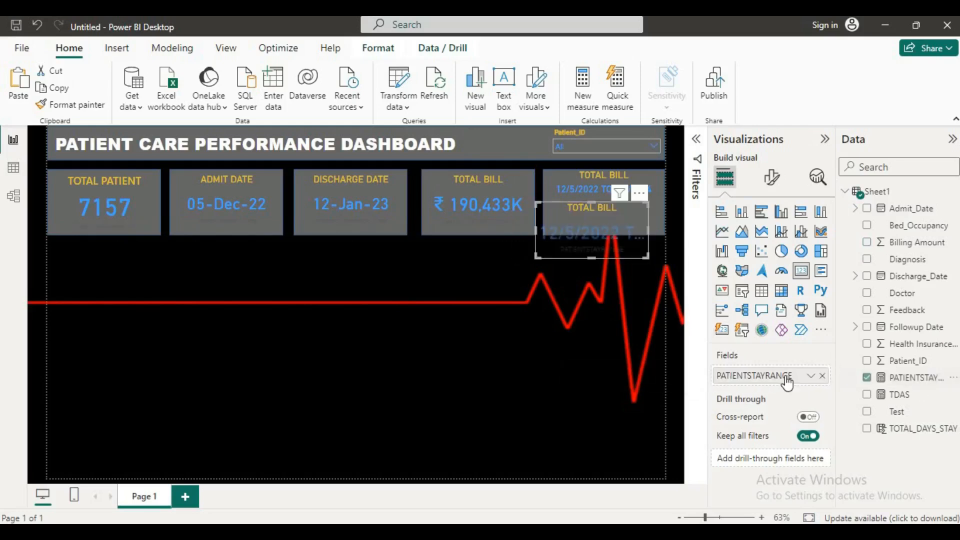
{"action": "left_click", "coordinate": [822, 376]}
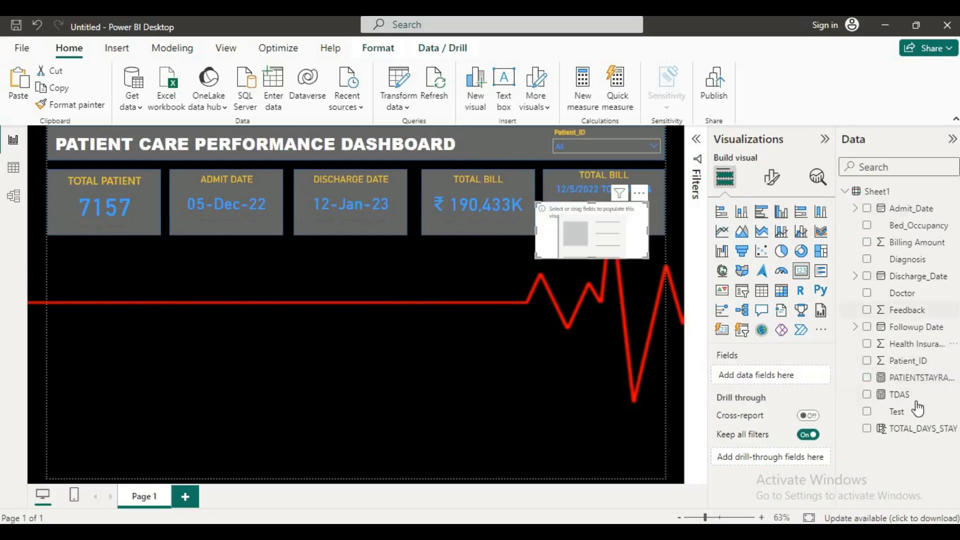
{"action": "left_click_drag", "start_coordinate": [911, 396], "coordinate": [784, 381]}
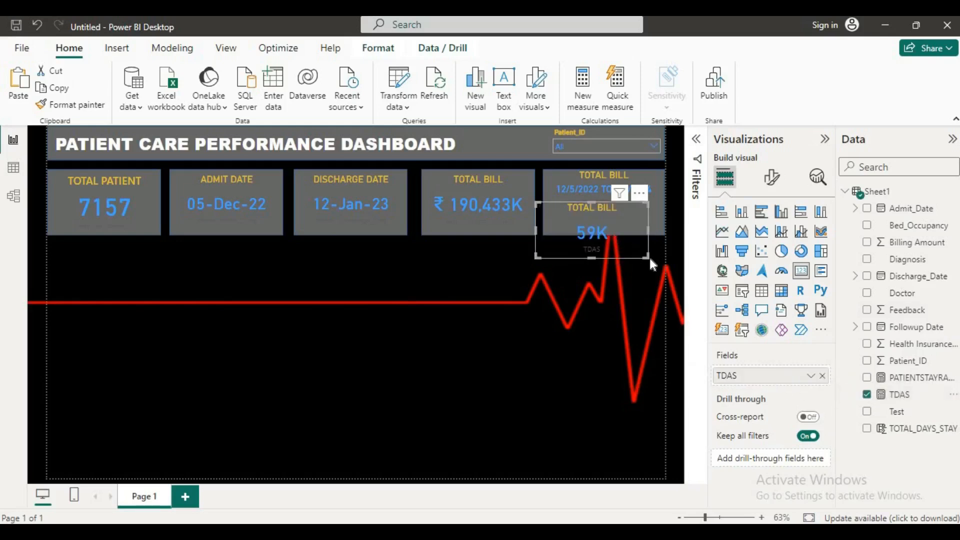
Step: Shrink the TDAS card and set its callout value display units to Auto, then check the measure's formula
{"action": "left_click_drag", "start_coordinate": [646, 255], "coordinate": [644, 226]}
{"action": "left_click", "coordinate": [772, 177]}
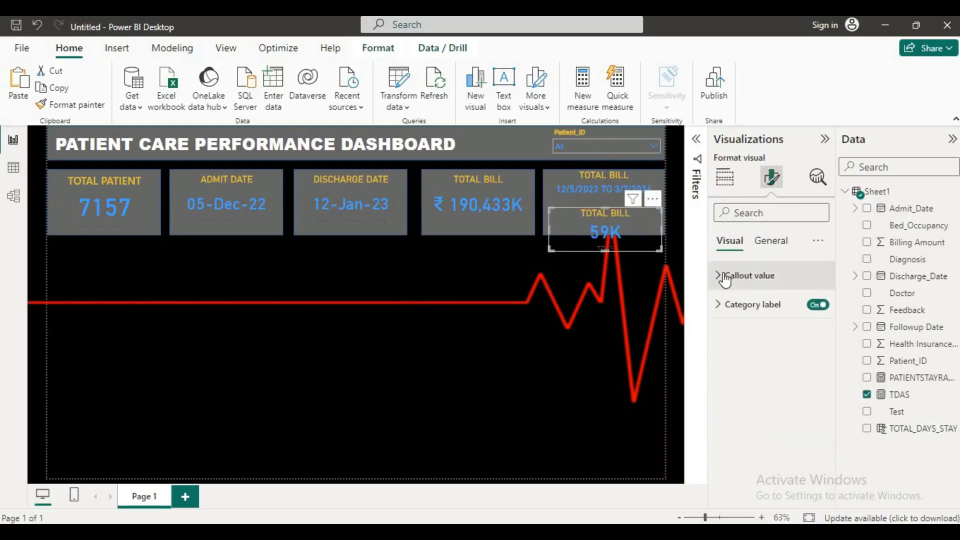
{"action": "left_click", "coordinate": [725, 280]}
{"action": "left_click", "coordinate": [814, 419]}
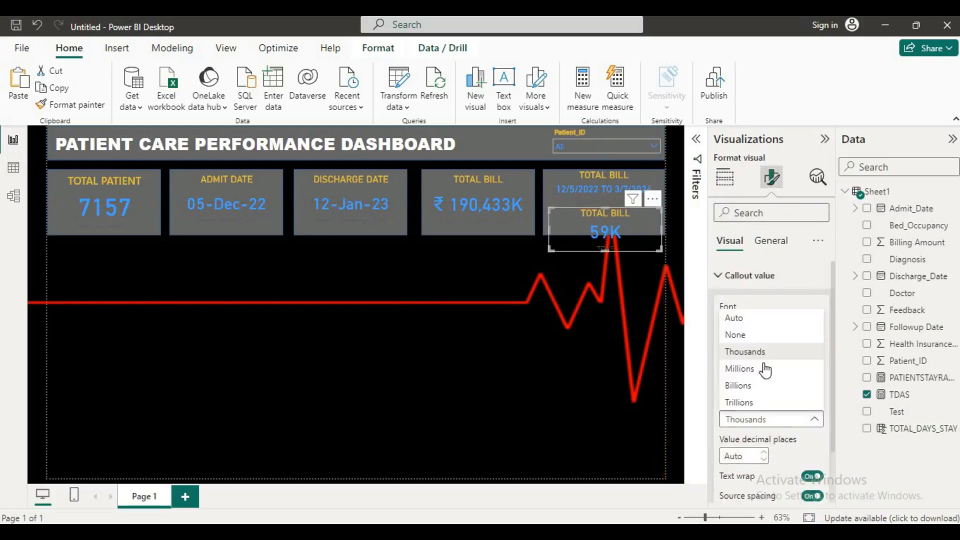
{"action": "left_click", "coordinate": [759, 319]}
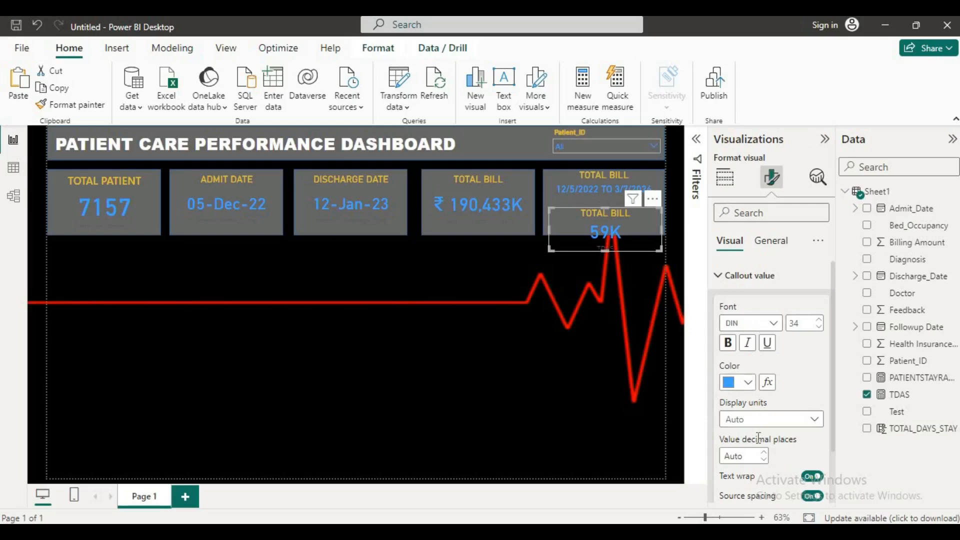
{"action": "scroll", "coordinate": [750, 414], "scroll_direction": "down", "scroll_amount": 1}
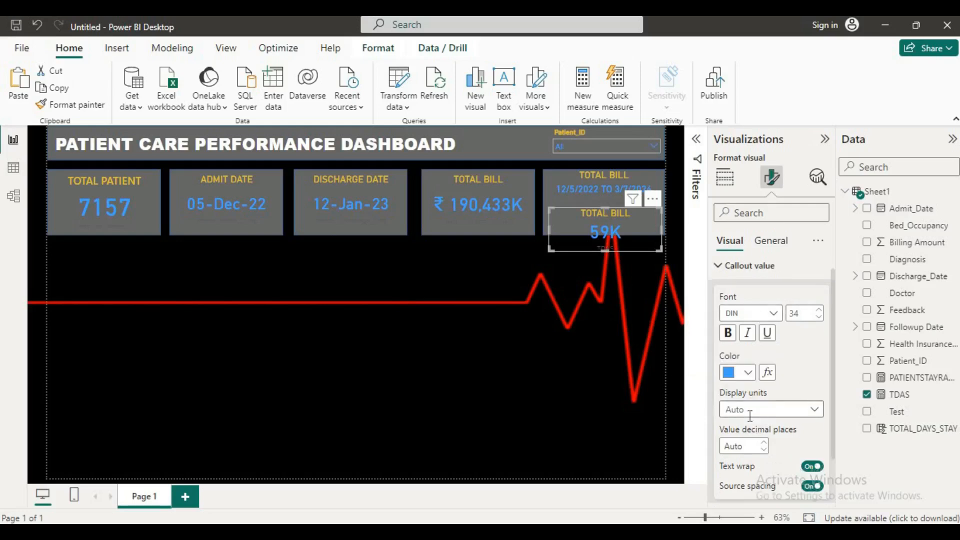
{"action": "scroll", "coordinate": [750, 416], "scroll_direction": "down", "scroll_amount": 2}
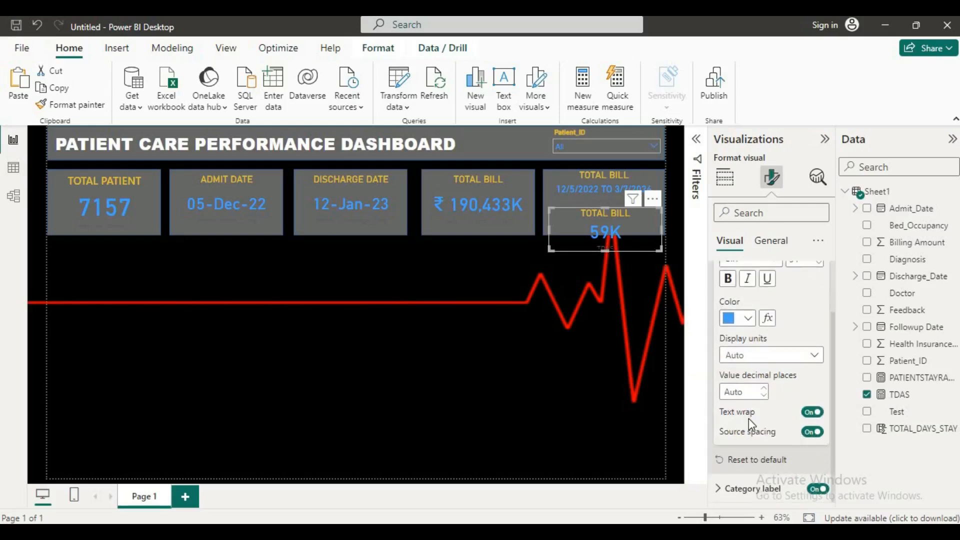
{"action": "left_click", "coordinate": [896, 402]}
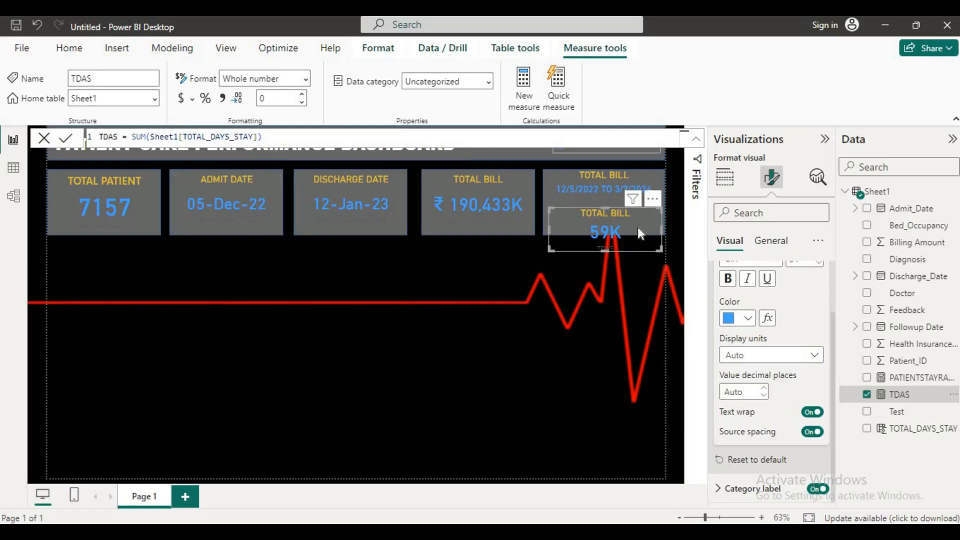
{"action": "left_click", "coordinate": [536, 355]}
Step: Turn off the TDAS card's title and shrink the card to fit inside the last summary box, below the date range
{"action": "left_click", "coordinate": [609, 211]}
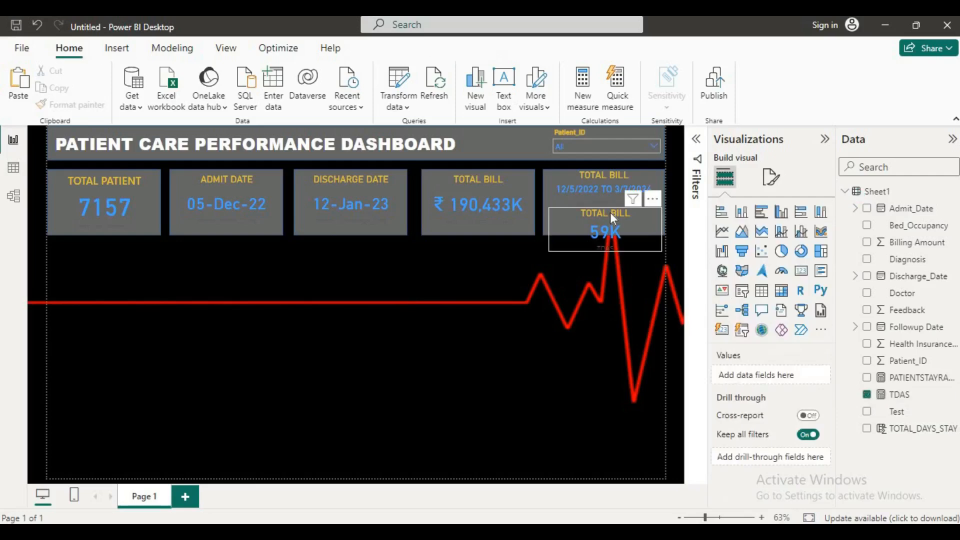
{"action": "left_click", "coordinate": [770, 181]}
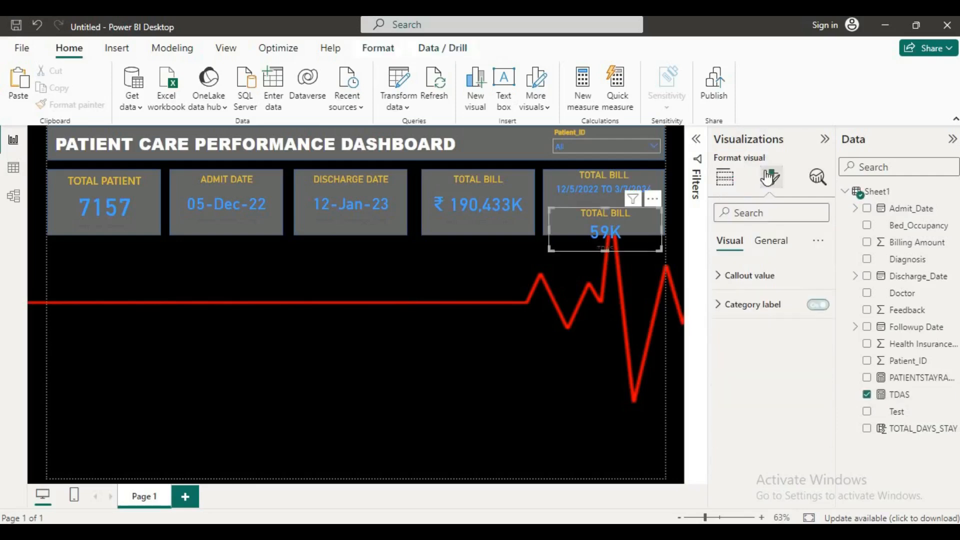
{"action": "left_click", "coordinate": [770, 241]}
{"action": "left_click", "coordinate": [825, 306]}
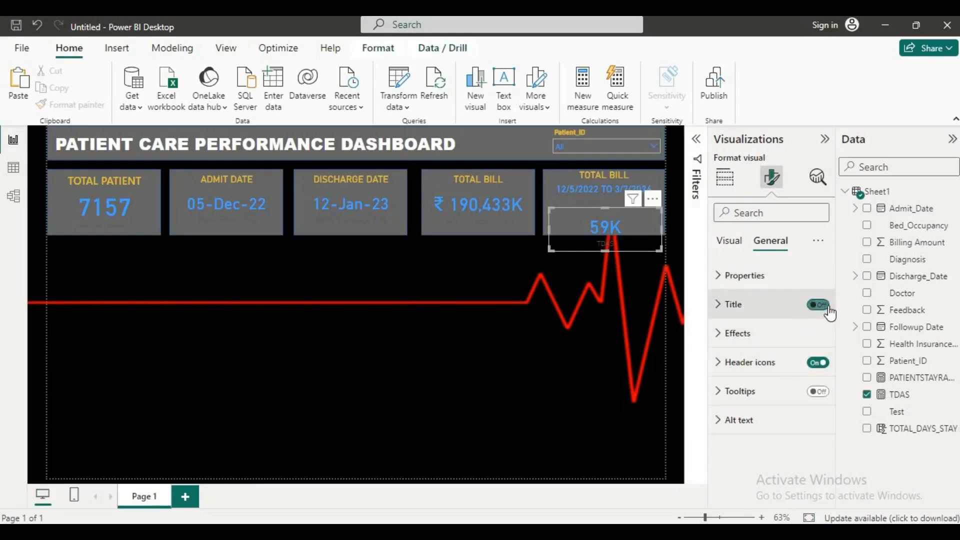
{"action": "left_click_drag", "start_coordinate": [661, 250], "coordinate": [623, 217]}
{"action": "left_click", "coordinate": [412, 319]}
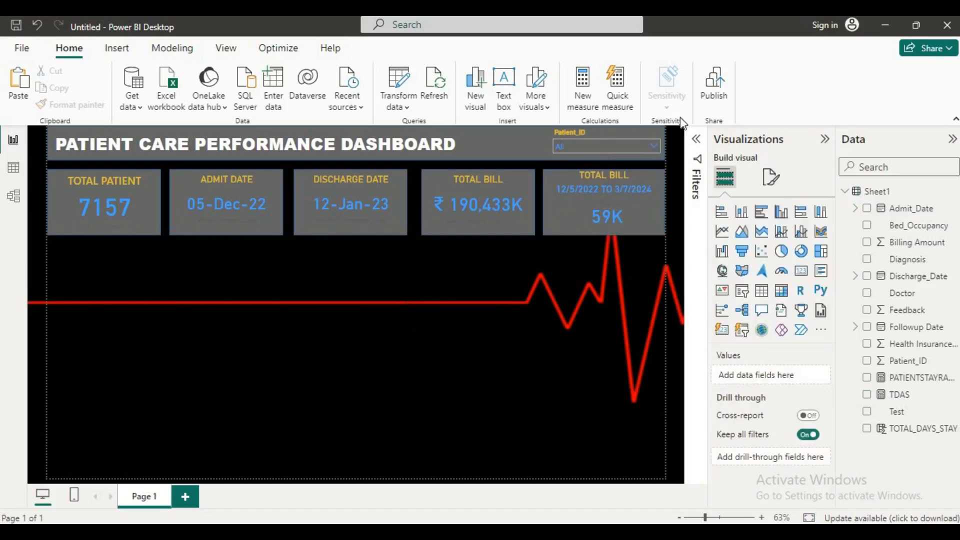
Step: Filter the dashboard to the first patient listed in the Patient_ID slicer
{"action": "left_click", "coordinate": [655, 144]}
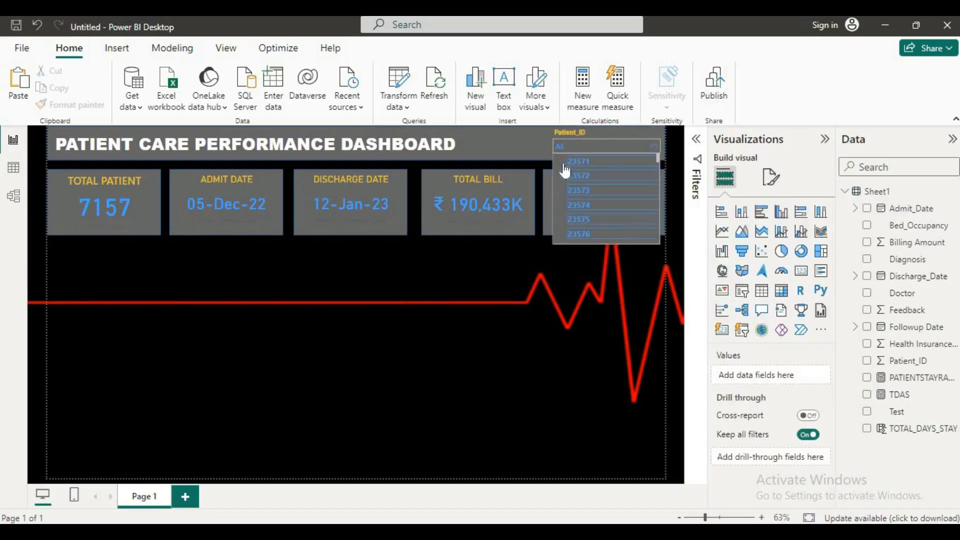
{"action": "left_click", "coordinate": [560, 161]}
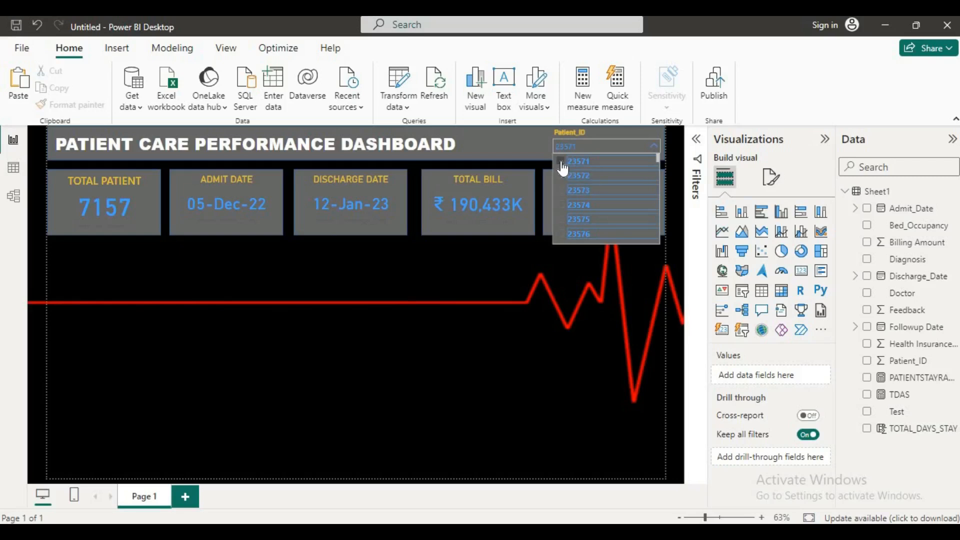
{"action": "left_click", "coordinate": [524, 355]}
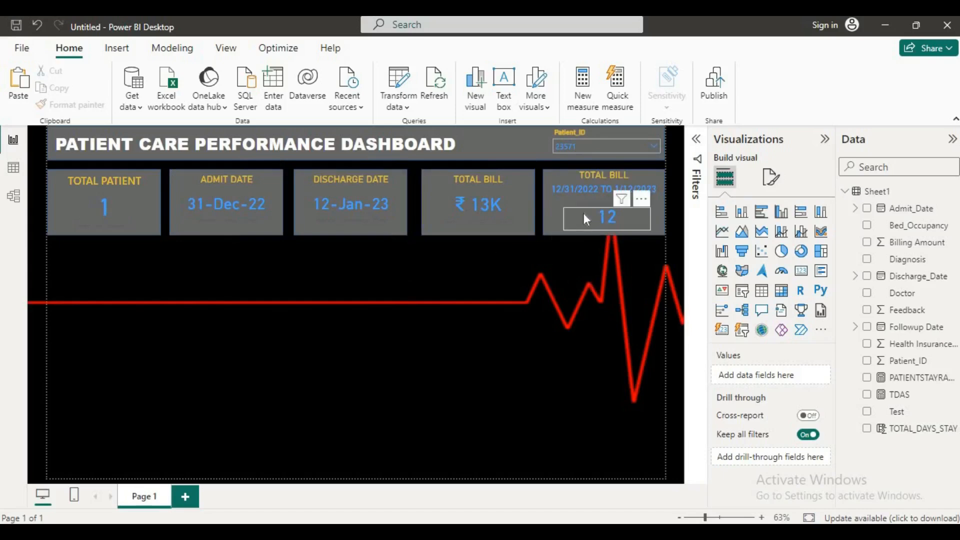
Step: Replace the title of the stay date range card with STAY RANGE DAY & DATE
{"action": "left_click", "coordinate": [587, 176]}
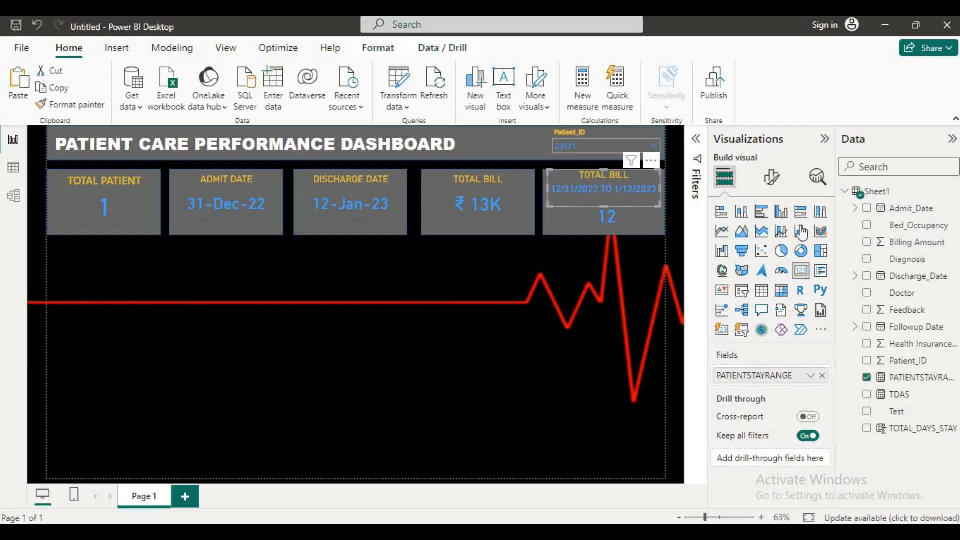
{"action": "left_click", "coordinate": [772, 183]}
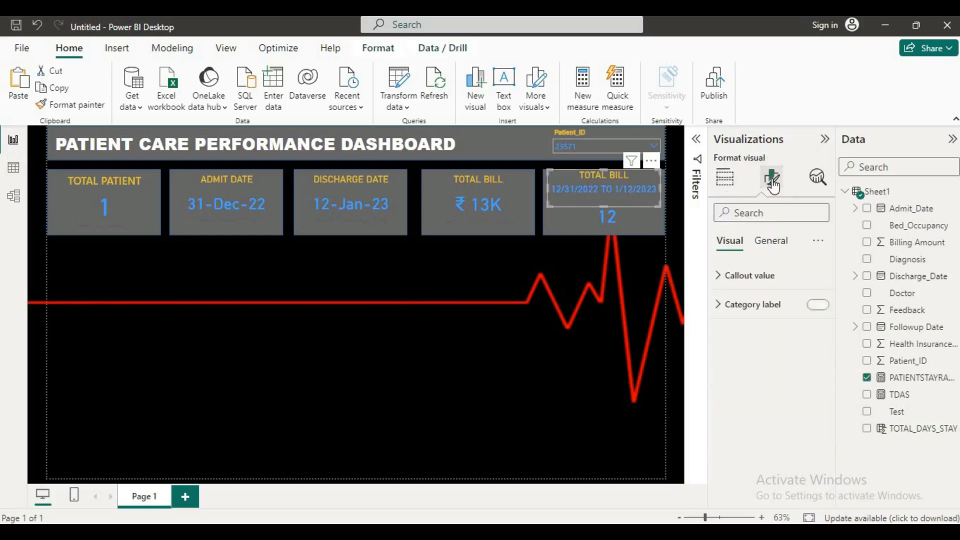
{"action": "left_click", "coordinate": [765, 243]}
{"action": "left_click", "coordinate": [729, 306]}
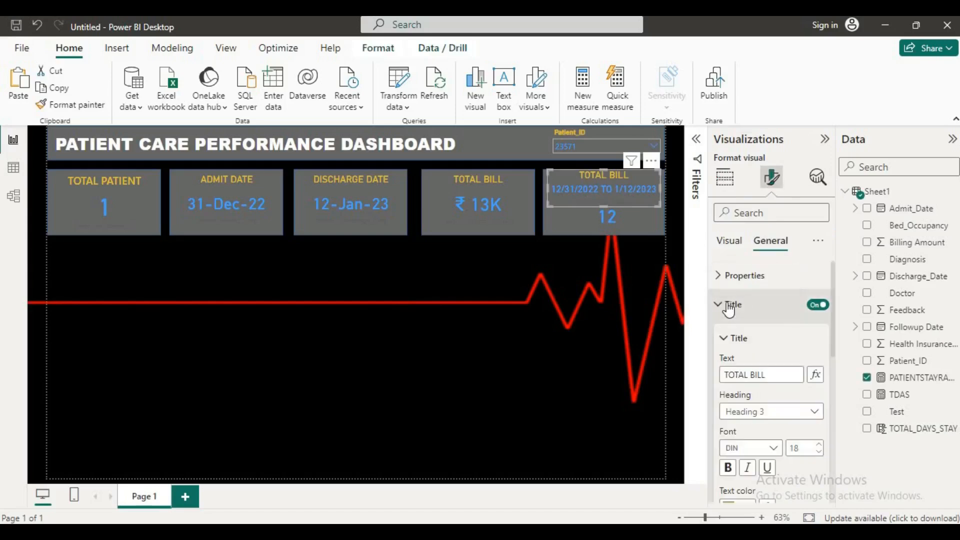
{"action": "left_click", "coordinate": [776, 374]}
{"action": "key", "text": "BackSpace"}
{"action": "key", "text": "BackSpace"}
{"action": "key", "text": "BackSpace"}
{"action": "key", "text": "BackSpace"}
{"action": "key", "text": "BackSpace"}
{"action": "key", "text": "BackSpace"}
{"action": "key", "text": "BackSpace"}
{"action": "key", "text": "BackSpace"}
{"action": "key", "text": "BackSpace"}
{"action": "key", "text": "BackSpace"}
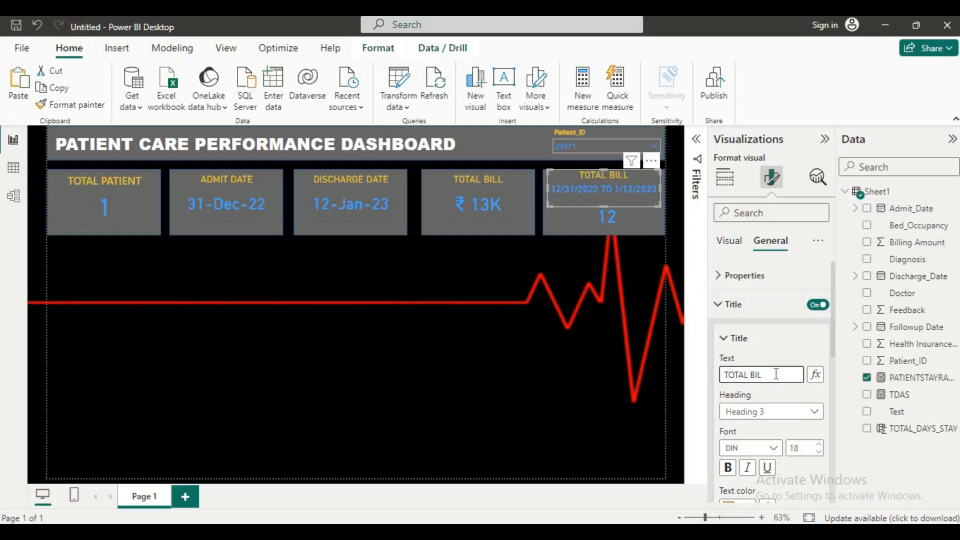
{"action": "type", "text": "ST"}
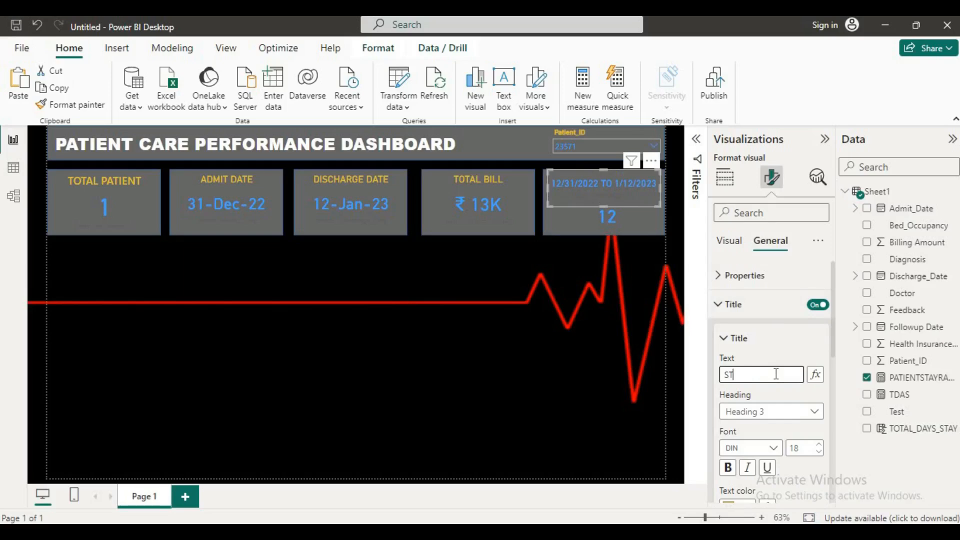
{"action": "type", "text": "AY RANGE "}
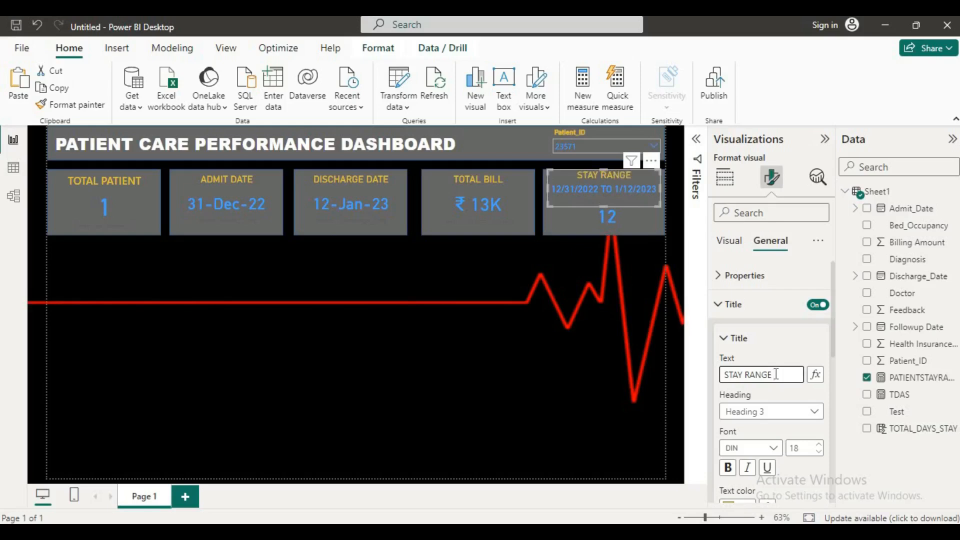
{"action": "type", "text": "DAY"}
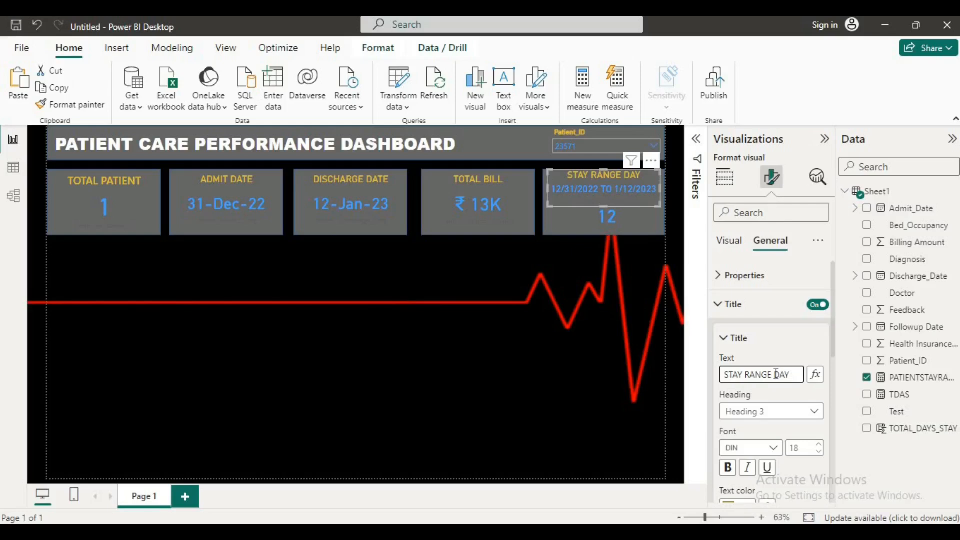
{"action": "type", "text": "& DATE"}
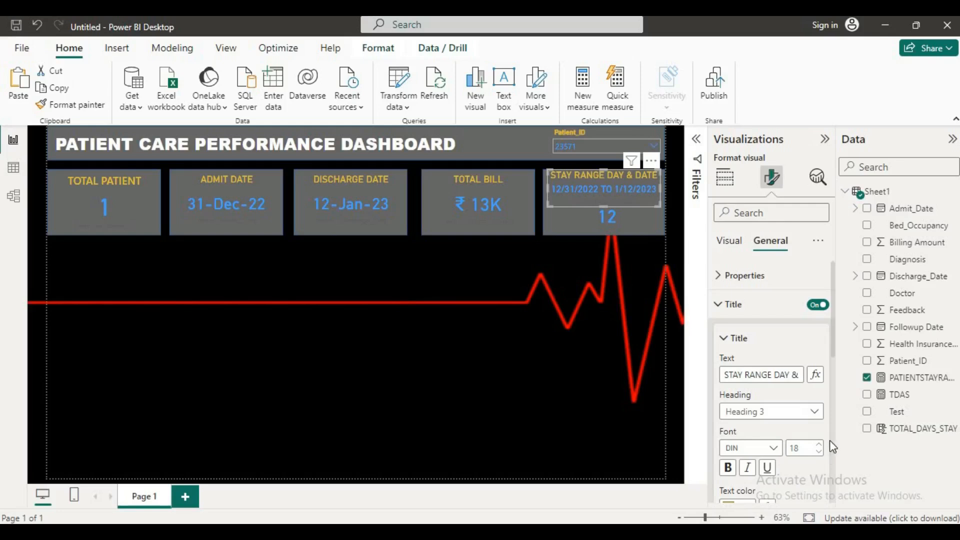
Step: Set the stay range card's title font size to 17 and make it bold
{"action": "left_click", "coordinate": [818, 452]}
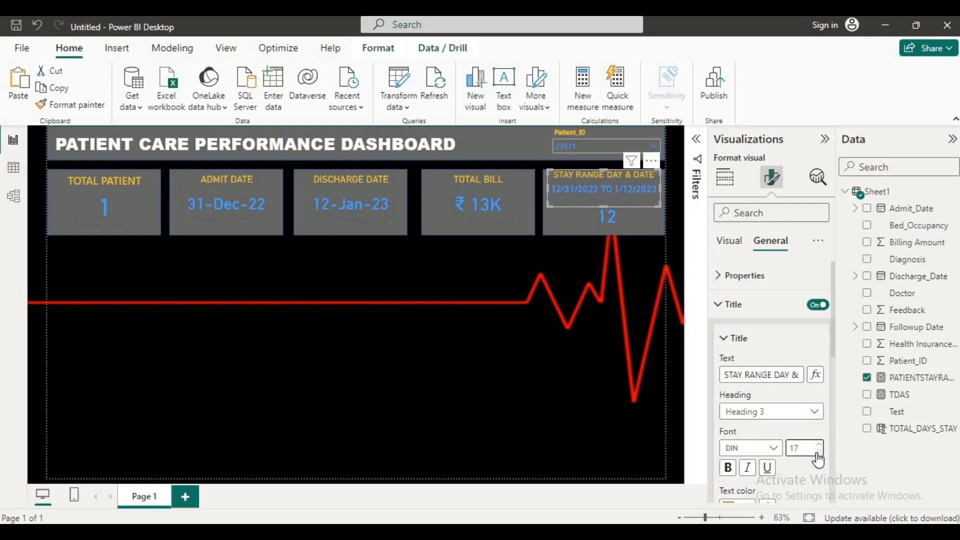
{"action": "scroll", "coordinate": [788, 416], "scroll_direction": "down", "scroll_amount": 2}
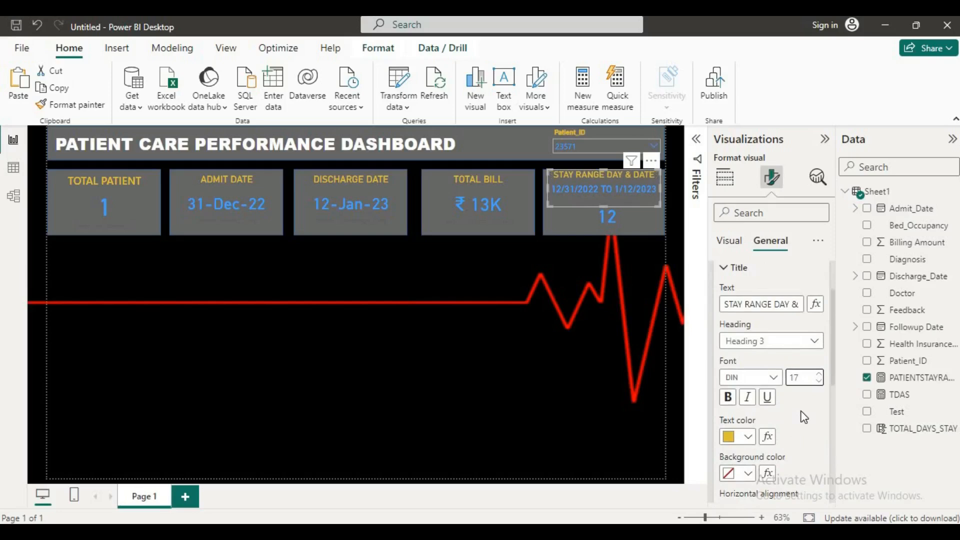
{"action": "left_click", "coordinate": [729, 398]}
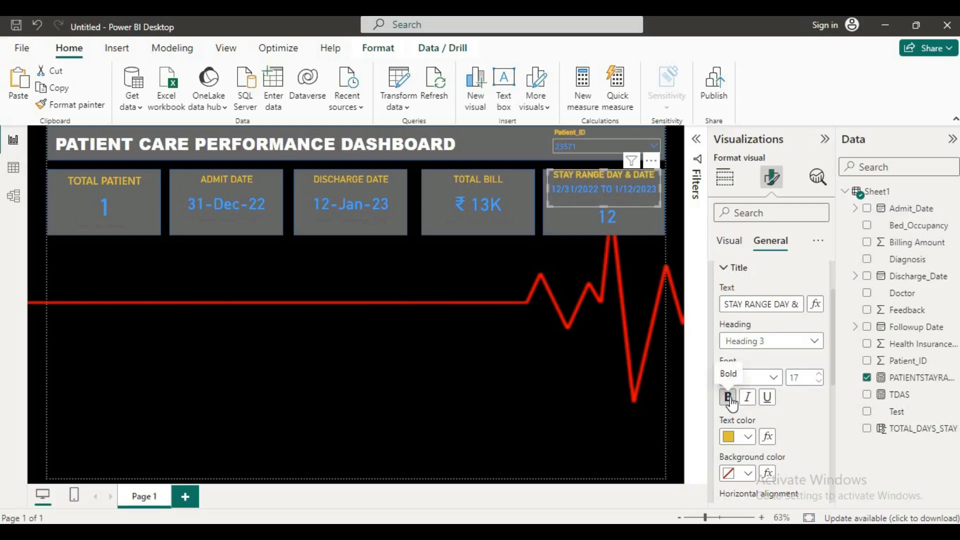
Step: Move the stay range card slightly down and right within its grey box and reduce its height
{"action": "left_click", "coordinate": [599, 380]}
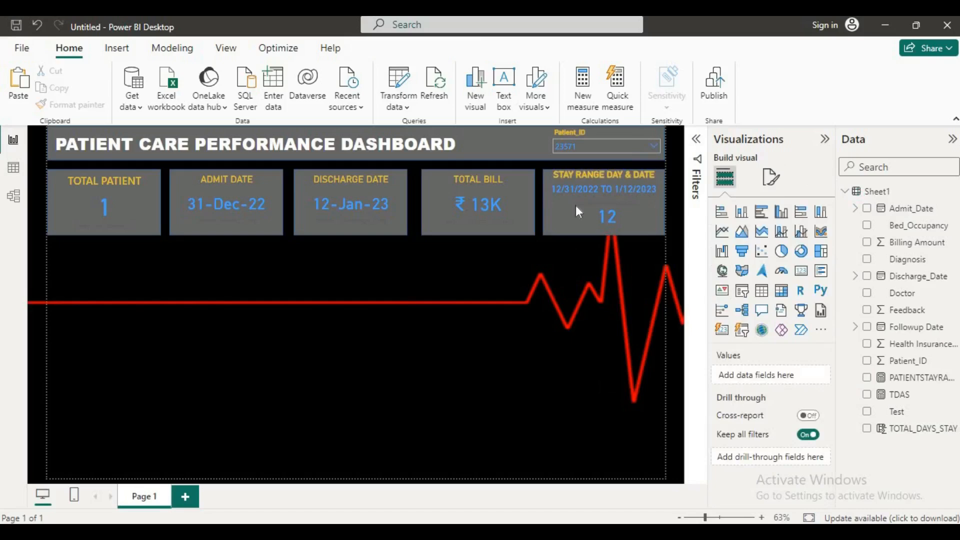
{"action": "left_click", "coordinate": [611, 192]}
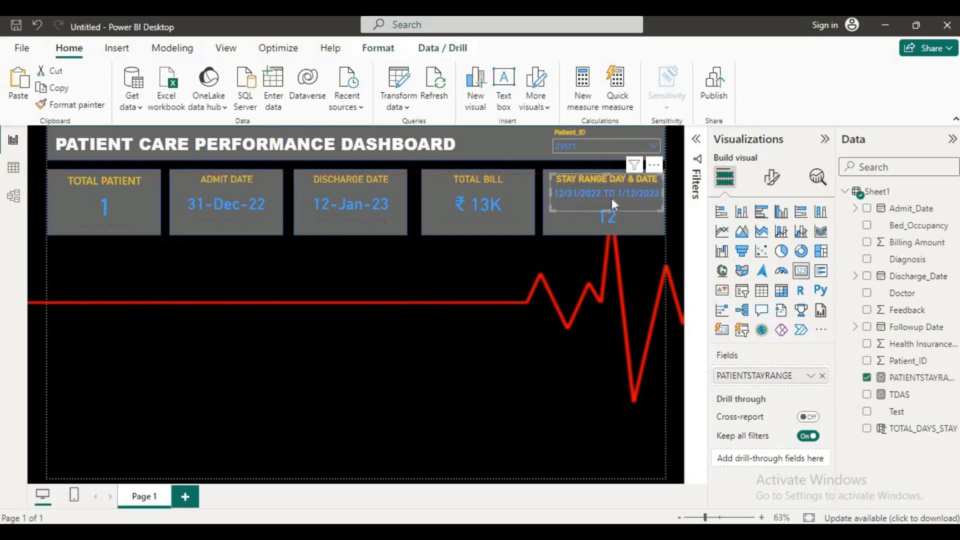
{"action": "left_click_drag", "start_coordinate": [606, 207], "coordinate": [605, 200]}
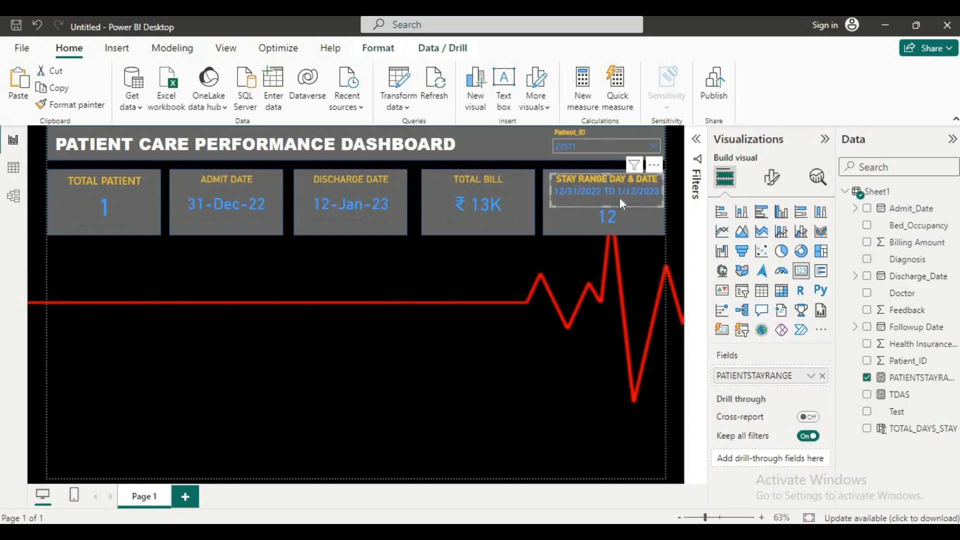
Step: Set the category label color of the stay range card to the recently used gold
{"action": "left_click", "coordinate": [769, 178]}
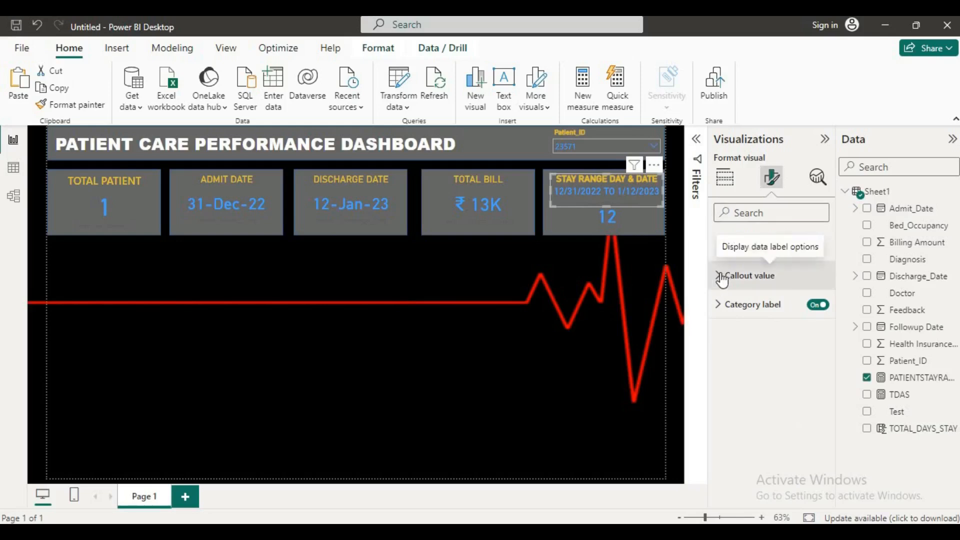
{"action": "left_click", "coordinate": [725, 275]}
{"action": "scroll", "coordinate": [791, 396], "scroll_direction": "down", "scroll_amount": 2}
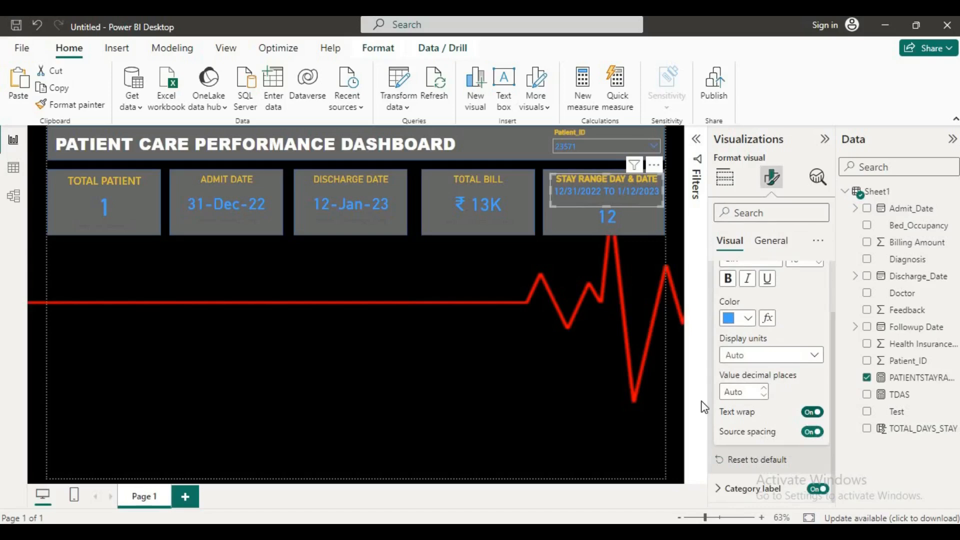
{"action": "left_click", "coordinate": [724, 489]}
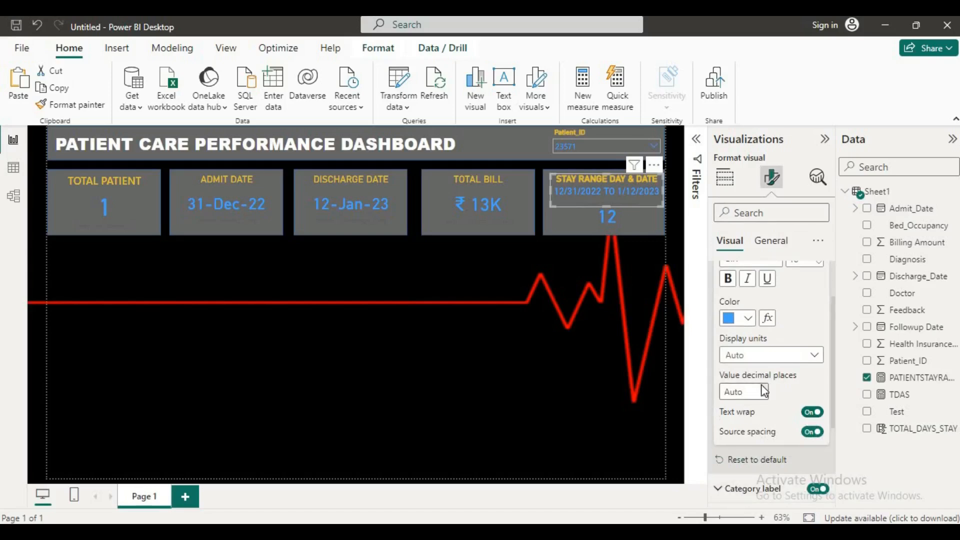
{"action": "scroll", "coordinate": [762, 395], "scroll_direction": "down", "scroll_amount": 4}
{"action": "left_click", "coordinate": [749, 461]}
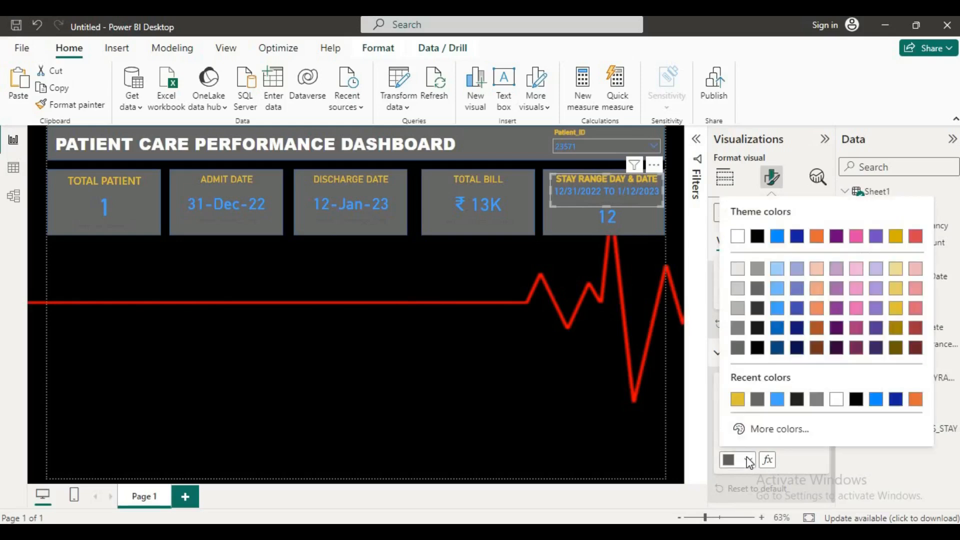
{"action": "left_click", "coordinate": [737, 400]}
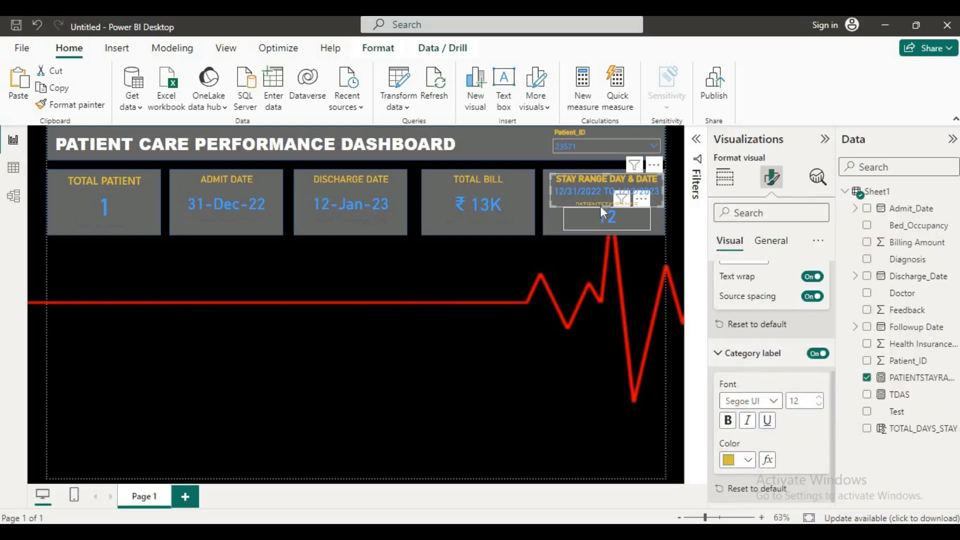
Step: Turn off the stay range card's category label and shift the TDAS card slightly right beneath it
{"action": "left_click_drag", "start_coordinate": [607, 206], "coordinate": [636, 232]}
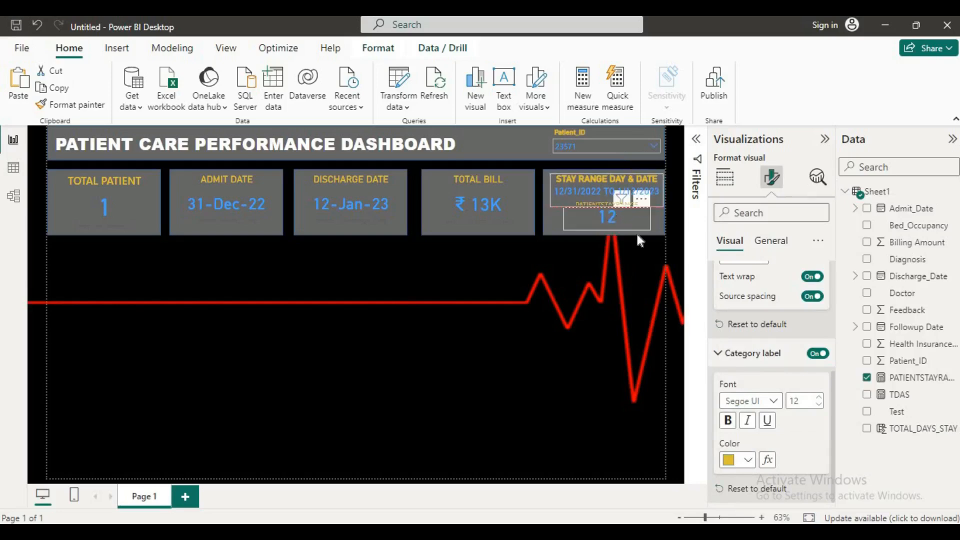
{"action": "left_click", "coordinate": [818, 352]}
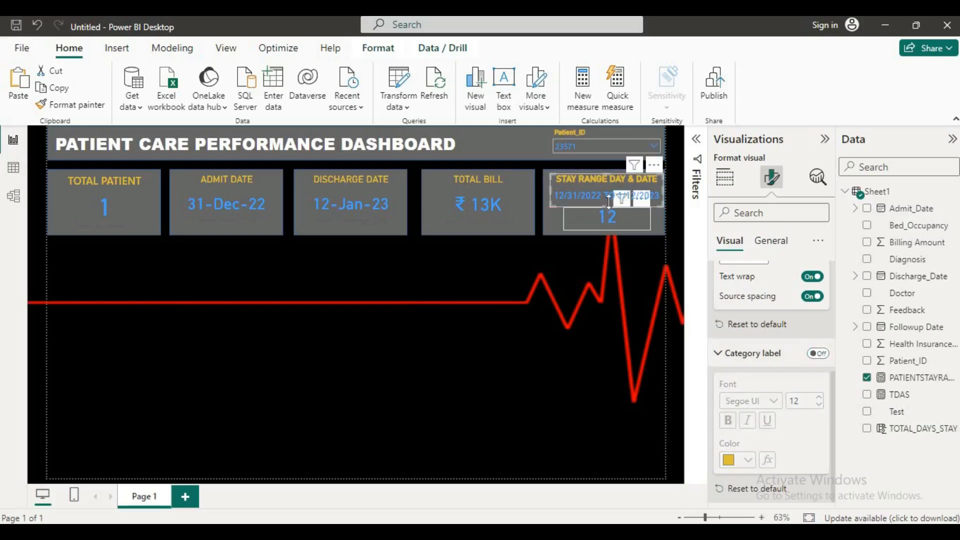
{"action": "left_click_drag", "start_coordinate": [607, 196], "coordinate": [620, 226]}
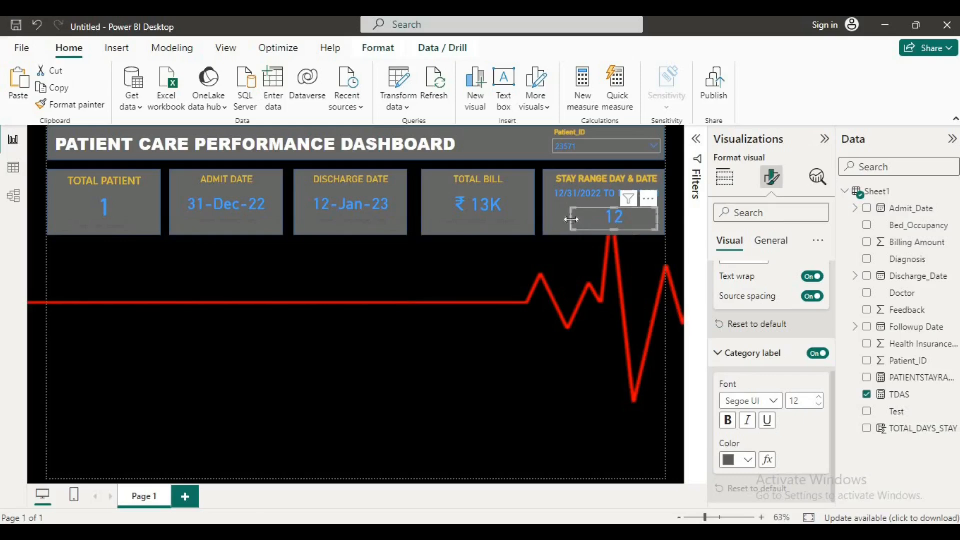
Step: Narrow the TDAS card from its left side to leave room for a label inside the stay range box
{"action": "left_click_drag", "start_coordinate": [582, 220], "coordinate": [605, 219]}
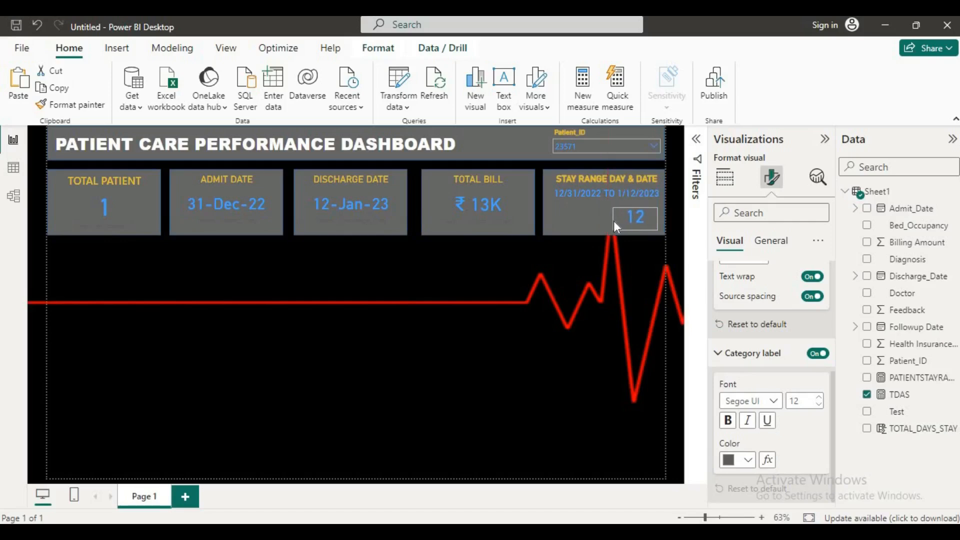
{"action": "left_click_drag", "start_coordinate": [614, 220], "coordinate": [614, 220]}
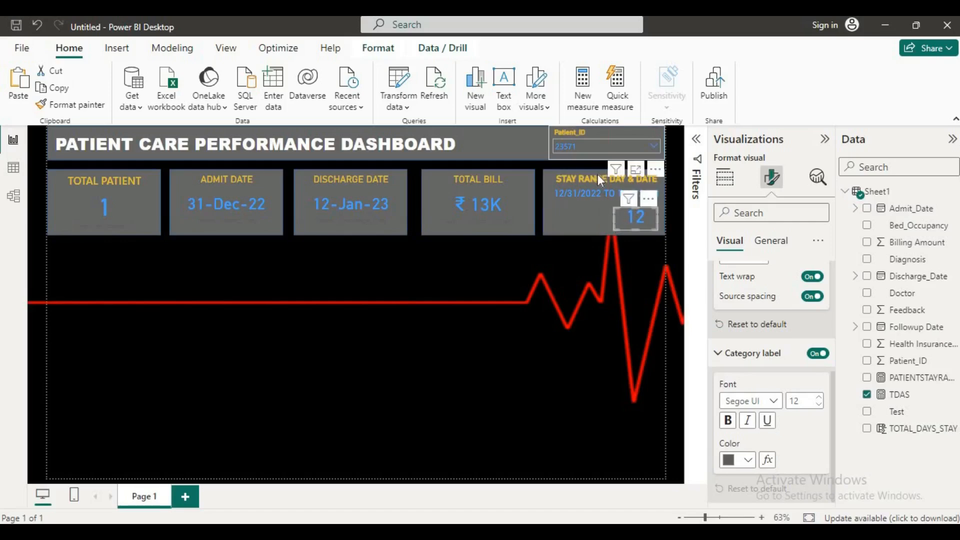
{"action": "left_click", "coordinate": [601, 212]}
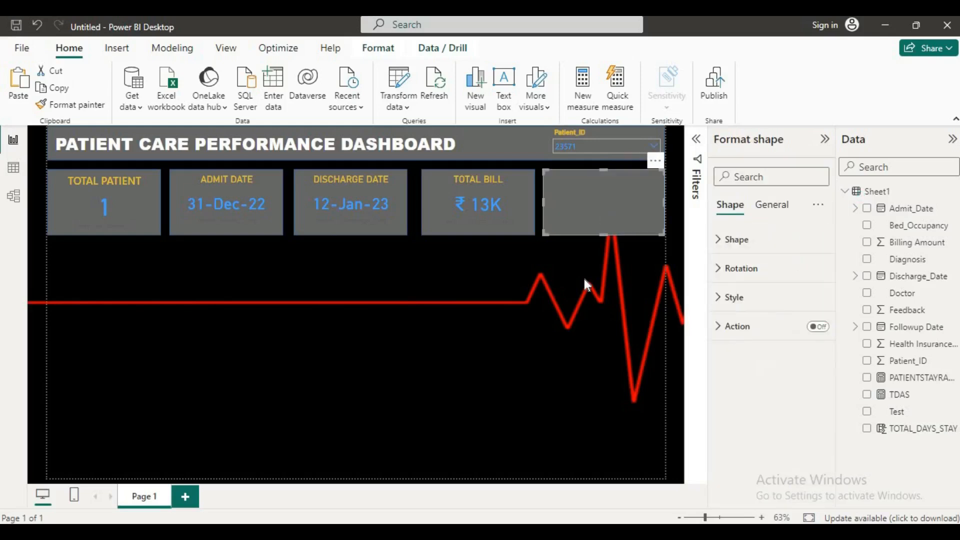
{"action": "left_click", "coordinate": [607, 336]}
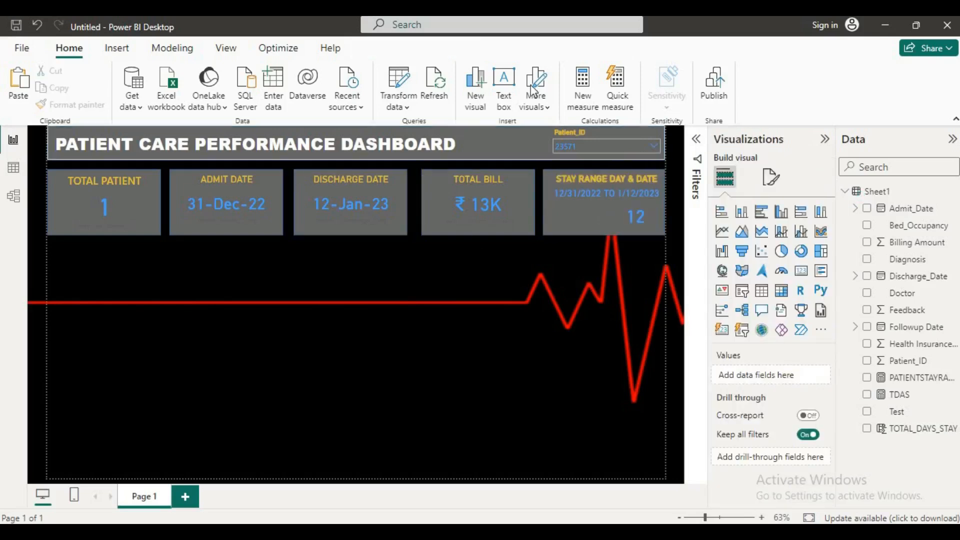
Step: Insert a text box reading TOTAL DAYS and shrink it to fit closely around the text
{"action": "left_click", "coordinate": [504, 100]}
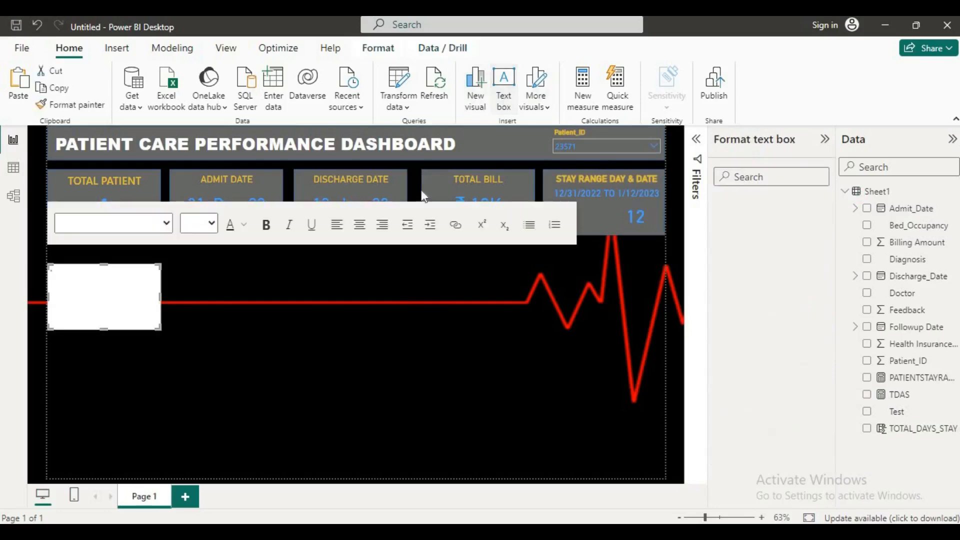
{"action": "left_click", "coordinate": [125, 307]}
{"action": "type", "text": "TOTAL DAYS"}
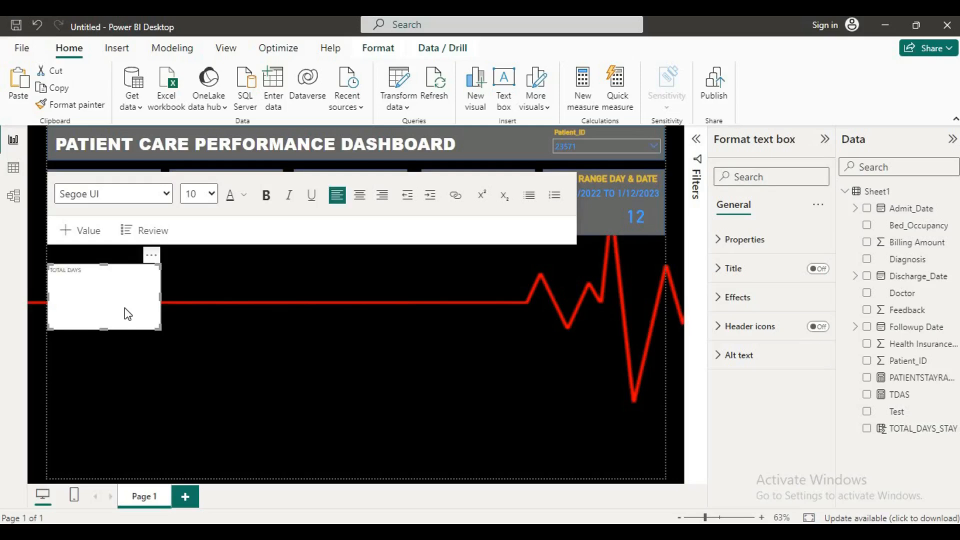
{"action": "left_click", "coordinate": [159, 328]}
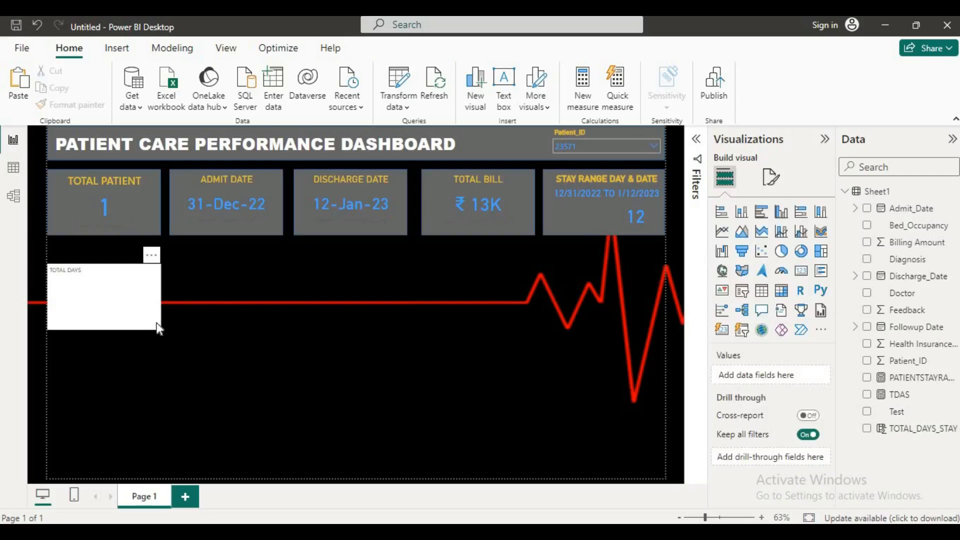
{"action": "left_click", "coordinate": [155, 321]}
{"action": "left_click_drag", "start_coordinate": [160, 329], "coordinate": [106, 282]}
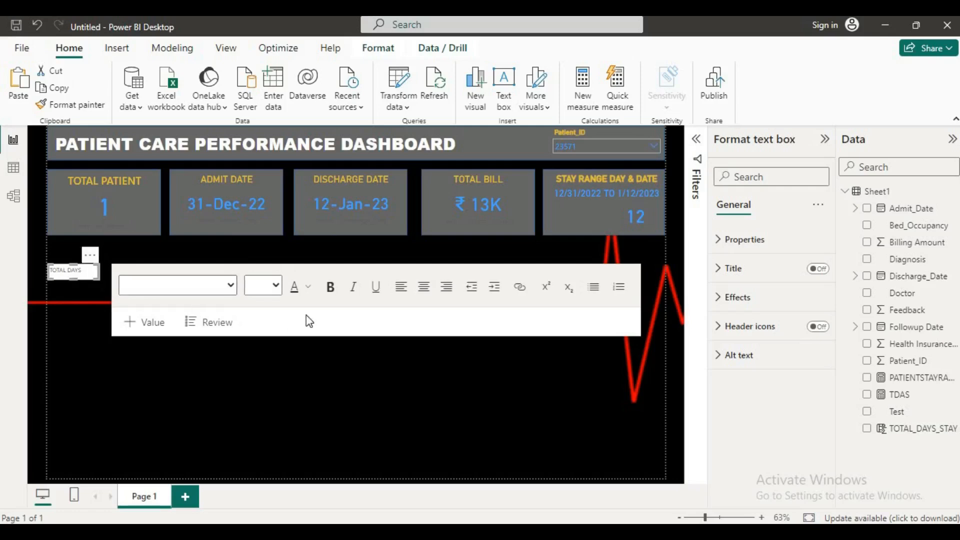
Step: Set the TOTAL DAYS text to font size 12 and color it gold
{"action": "left_click", "coordinate": [330, 287]}
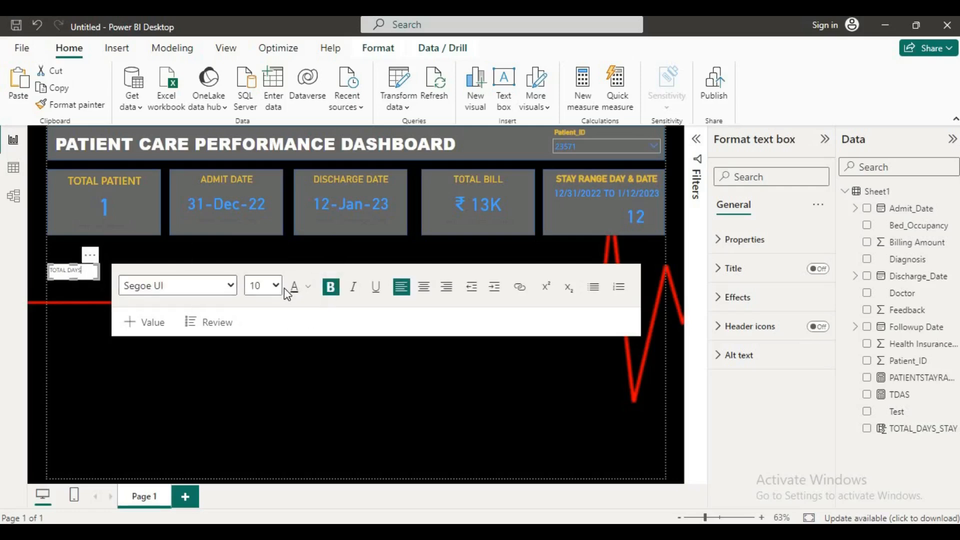
{"action": "key", "text": "ctrl+a"}
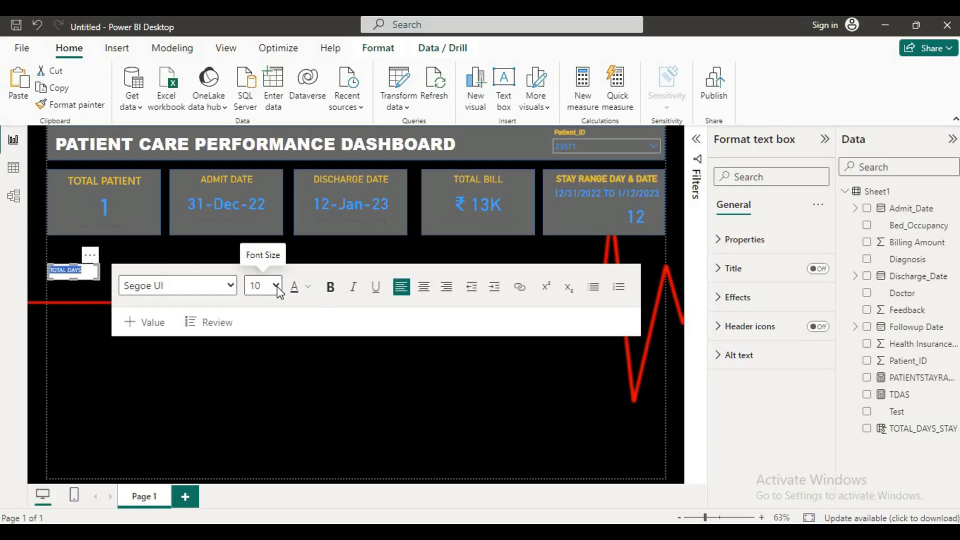
{"action": "left_click", "coordinate": [276, 286]}
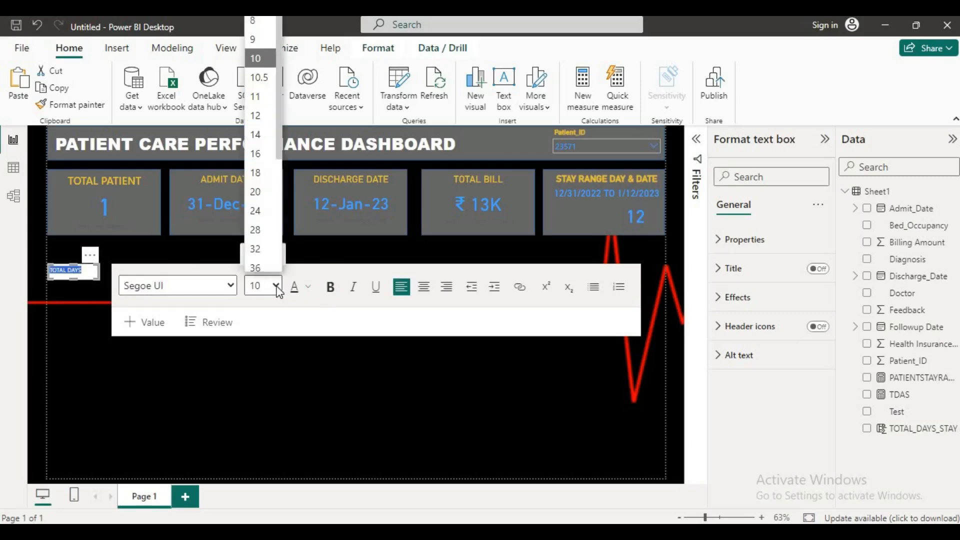
{"action": "left_click", "coordinate": [259, 109]}
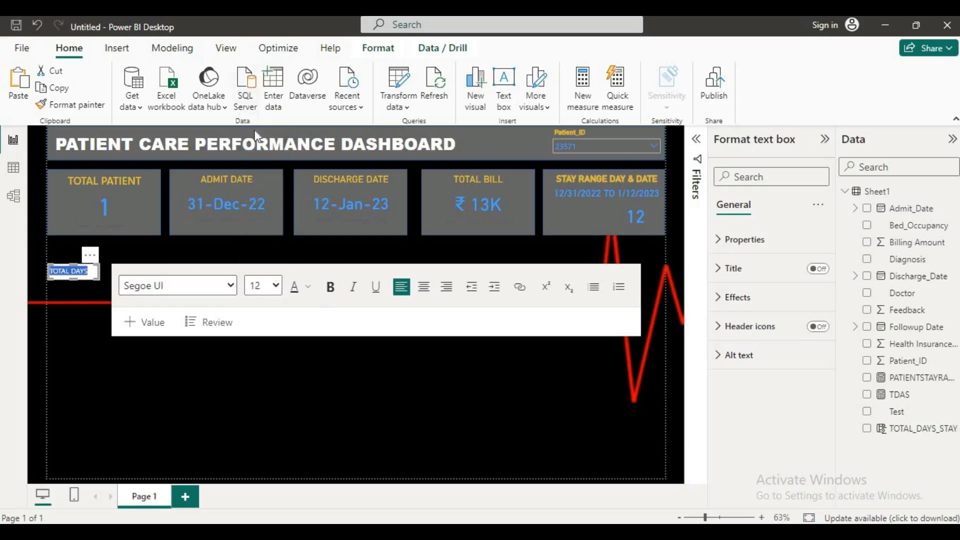
{"action": "left_click", "coordinate": [308, 290]}
{"action": "left_click", "coordinate": [323, 225]}
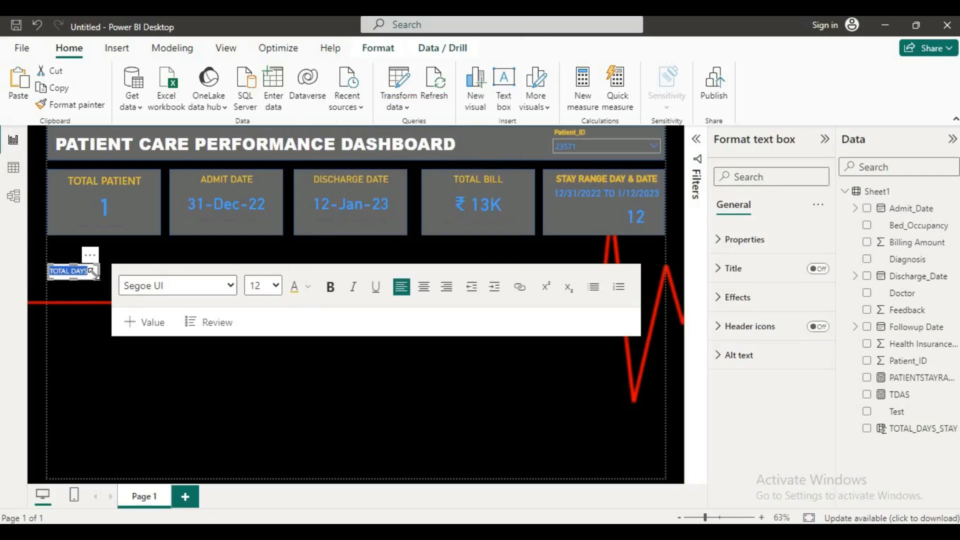
Step: Move the TOTAL DAYS text box into the stay range box and shift the TDAS card slightly left beside it
{"action": "left_click", "coordinate": [287, 278]}
{"action": "left_click_drag", "start_coordinate": [288, 278], "coordinate": [601, 200]}
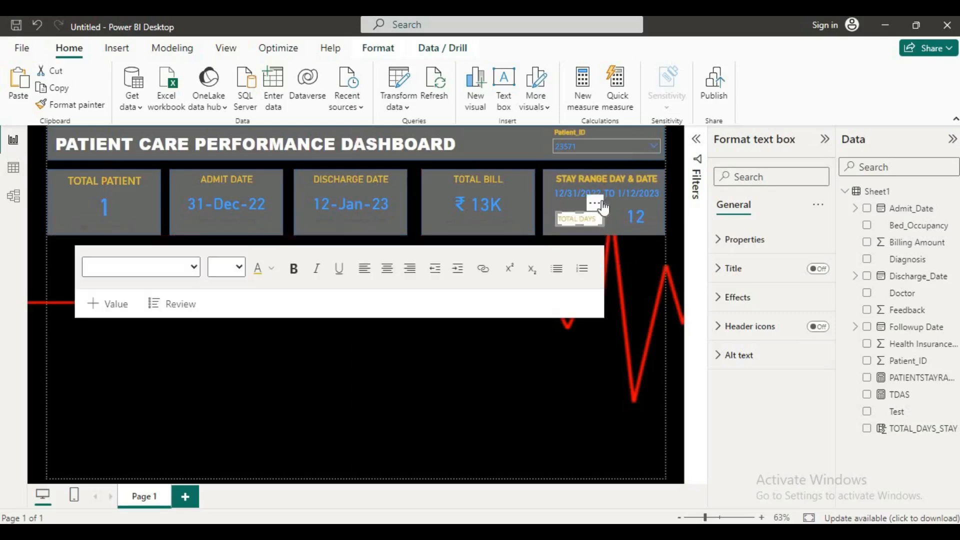
{"action": "left_click", "coordinate": [628, 210]}
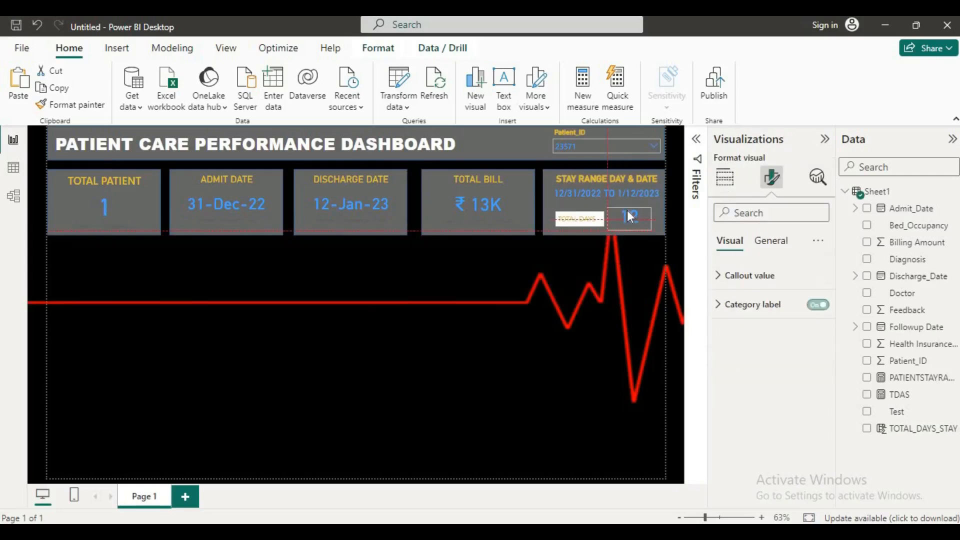
Step: Set the TOTAL DAYS text to font size 14 and enlarge its text box slightly to fit
{"action": "left_click", "coordinate": [574, 216]}
{"action": "double_click", "coordinate": [574, 215]}
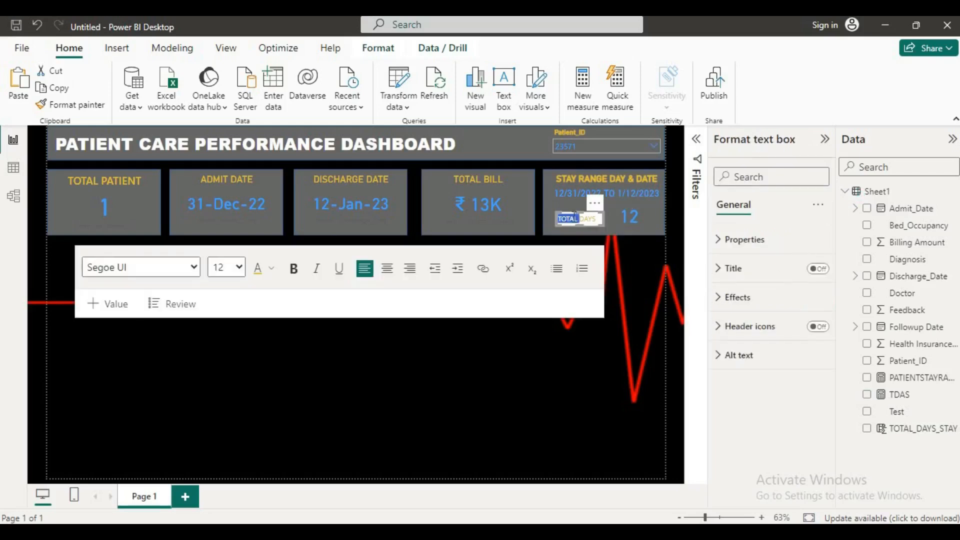
{"action": "left_click_drag", "start_coordinate": [557, 218], "coordinate": [596, 219]}
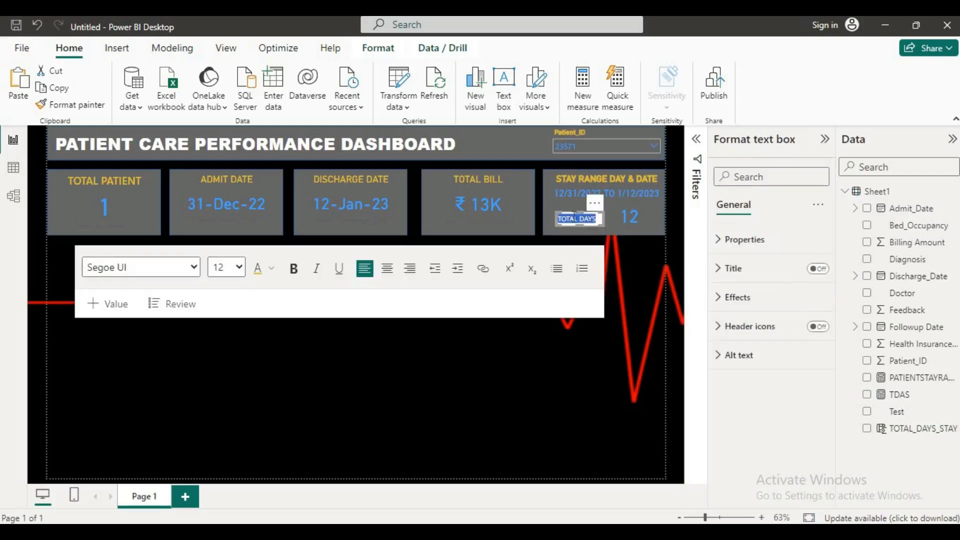
{"action": "left_click", "coordinate": [232, 272]}
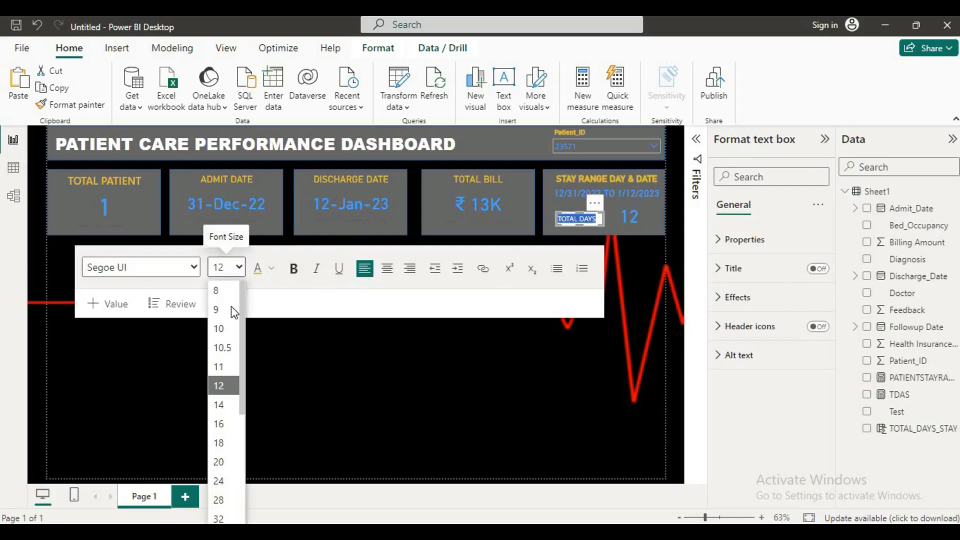
{"action": "left_click", "coordinate": [222, 398]}
{"action": "left_click_drag", "start_coordinate": [607, 223], "coordinate": [613, 226]}
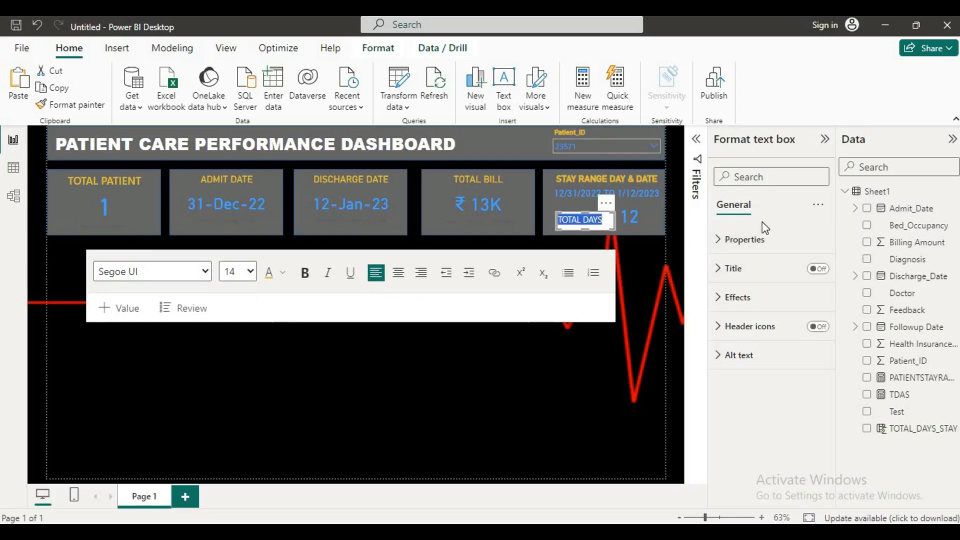
Step: Turn off the TOTAL DAYS text box background and nudge the TDAS card down to line up with the label
{"action": "left_click", "coordinate": [720, 298]}
{"action": "left_click", "coordinate": [813, 332]}
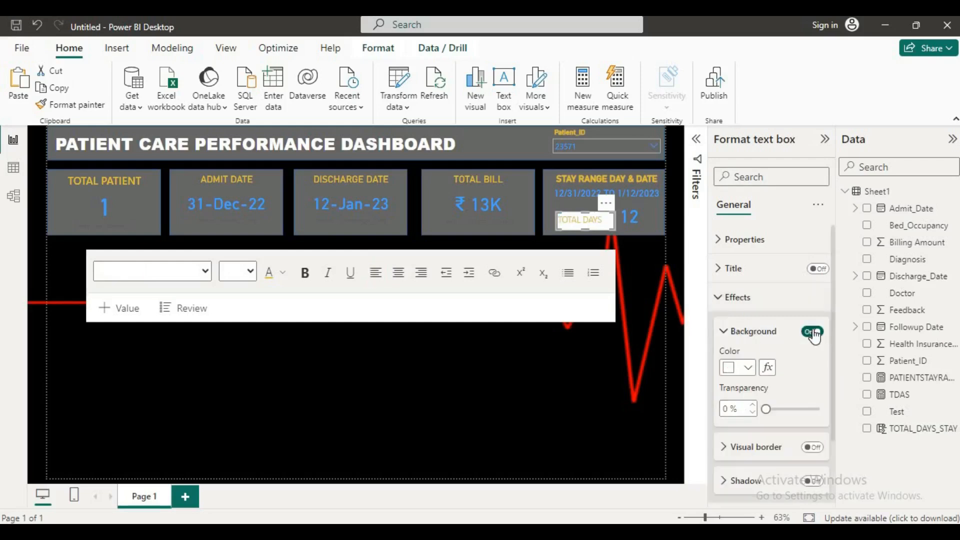
{"action": "left_click", "coordinate": [813, 332]}
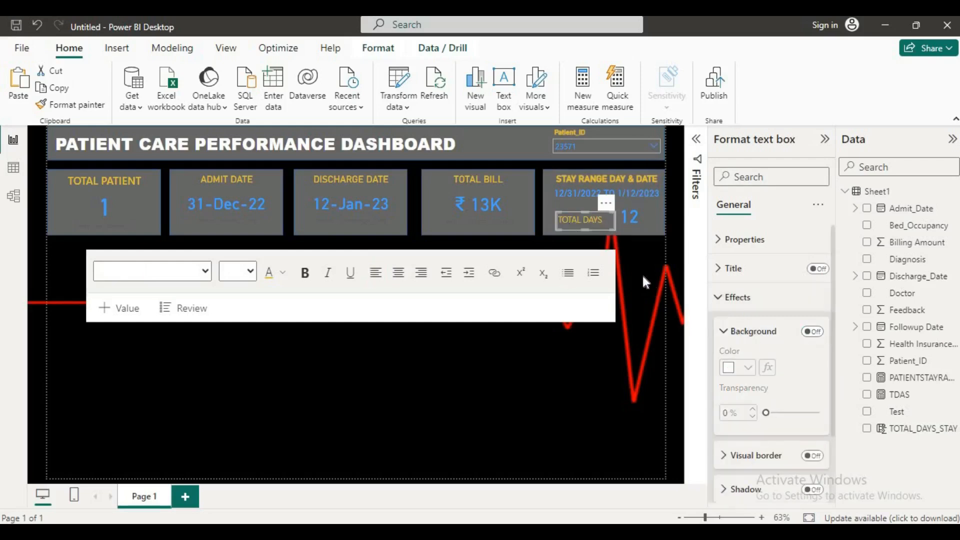
{"action": "left_click", "coordinate": [632, 225]}
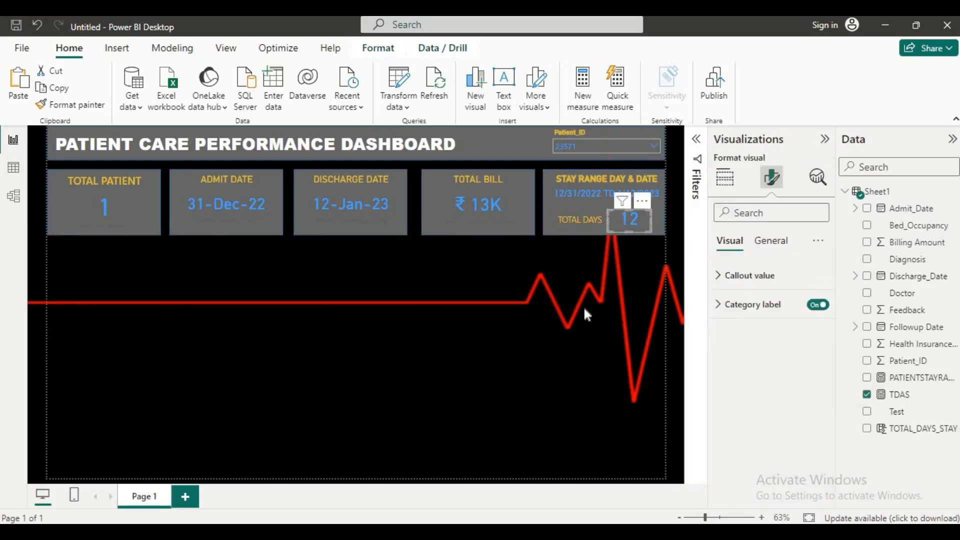
{"action": "left_click", "coordinate": [504, 340]}
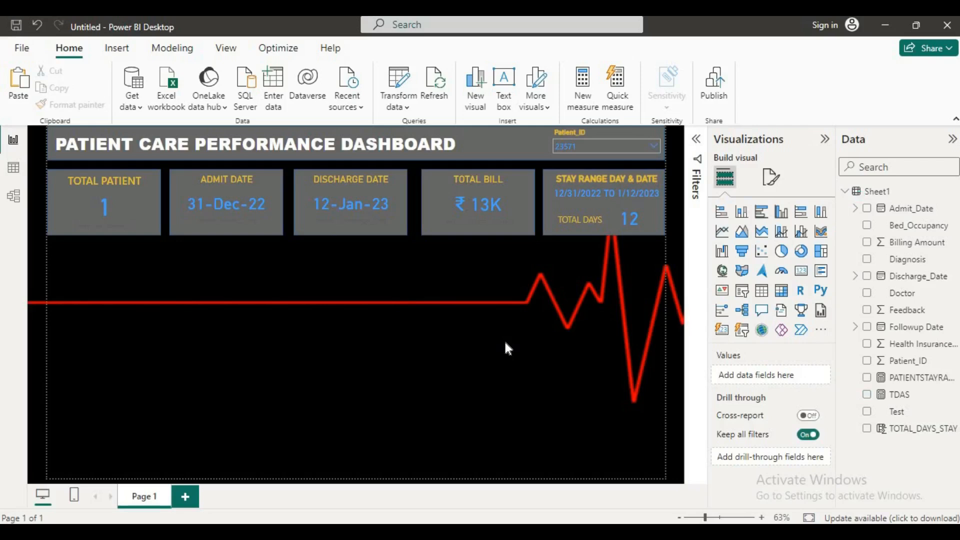
Step: Filter the dashboard to the second patient in the Patient_ID slicer, and clear that selection to include all patients
{"action": "left_click", "coordinate": [650, 147]}
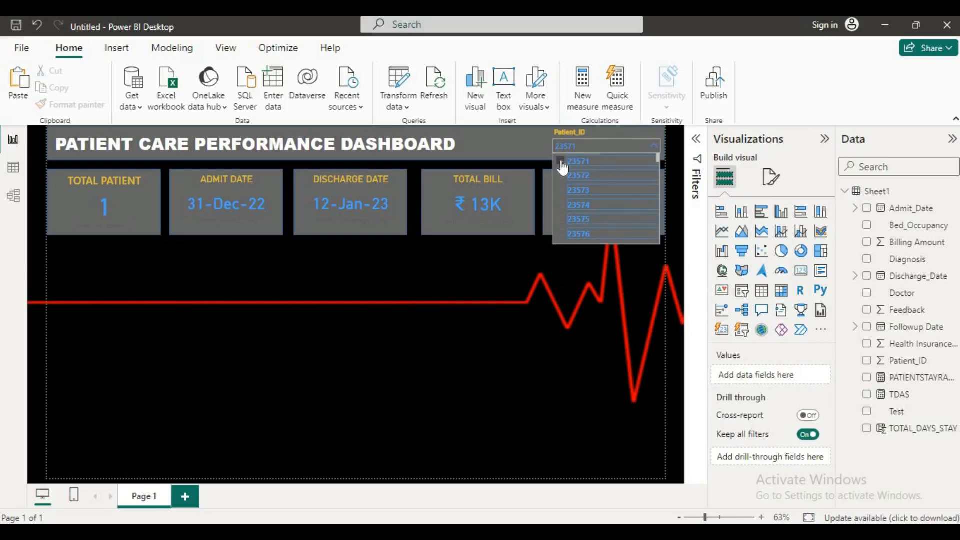
{"action": "left_click", "coordinate": [562, 176]}
{"action": "left_click", "coordinate": [515, 355]}
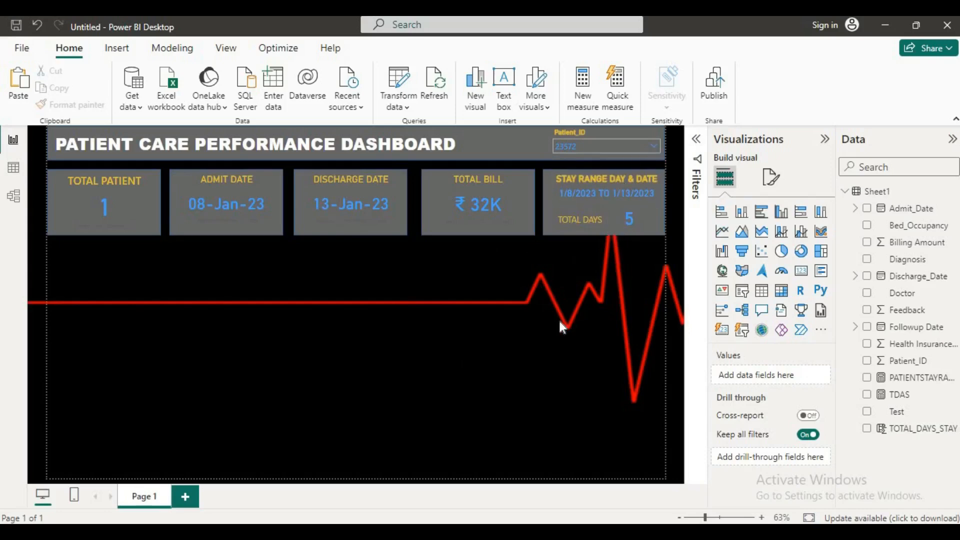
{"action": "left_click", "coordinate": [653, 146]}
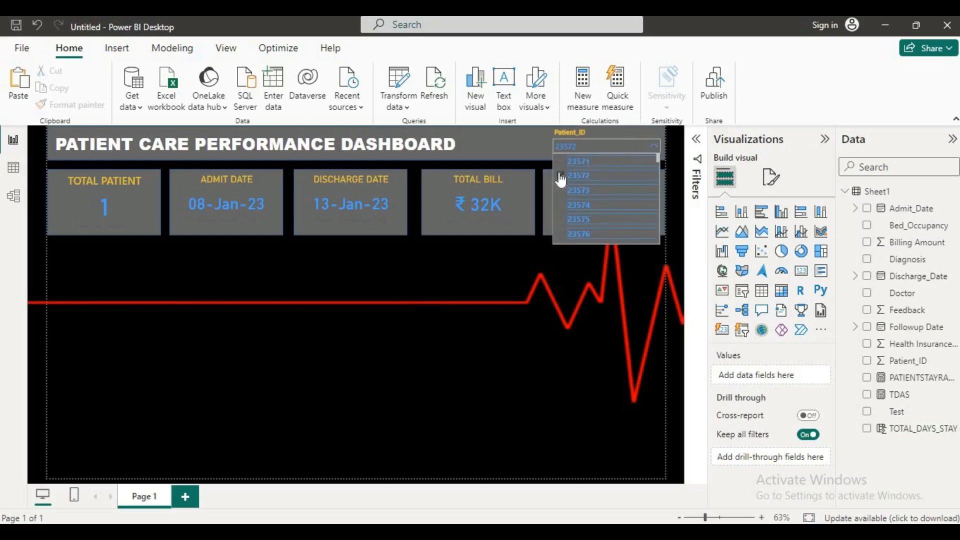
{"action": "left_click", "coordinate": [560, 176]}
{"action": "left_click", "coordinate": [515, 333]}
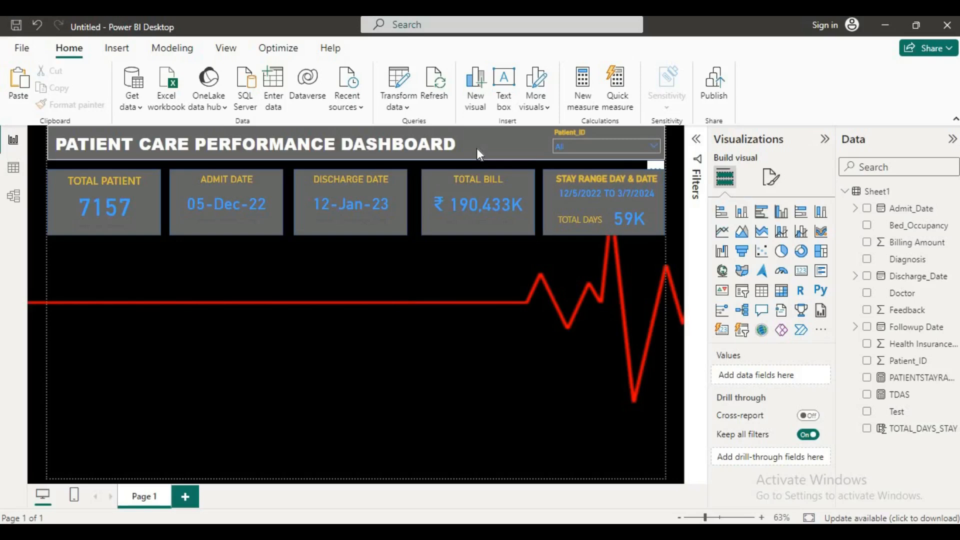
Step: Slightly reduce the size of the dashboard title's text box
{"action": "left_click", "coordinate": [424, 142]}
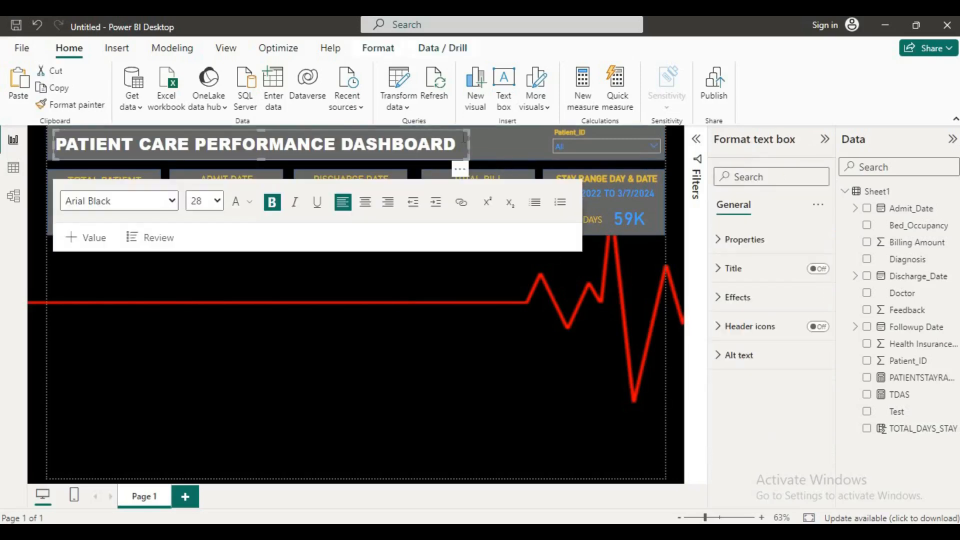
{"action": "left_click_drag", "start_coordinate": [466, 158], "coordinate": [461, 157]}
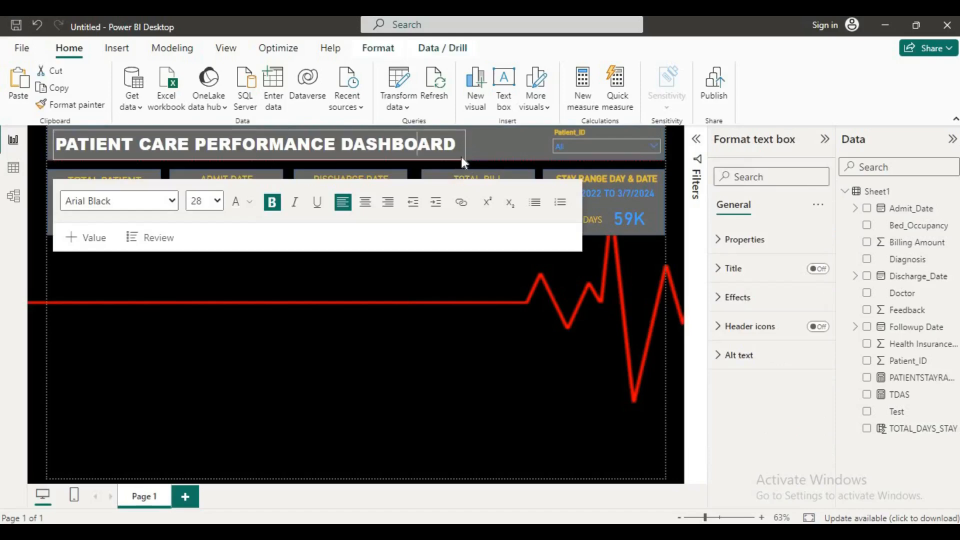
{"action": "left_click", "coordinate": [418, 376]}
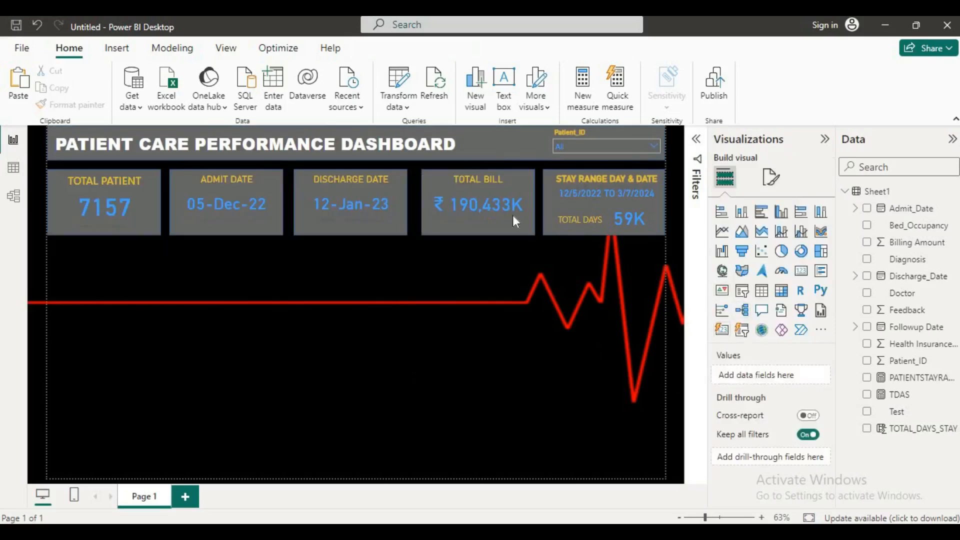
Step: Duplicate the TOTAL BILL card and place the copy in the empty area below the summary cards
{"action": "left_click", "coordinate": [469, 206]}
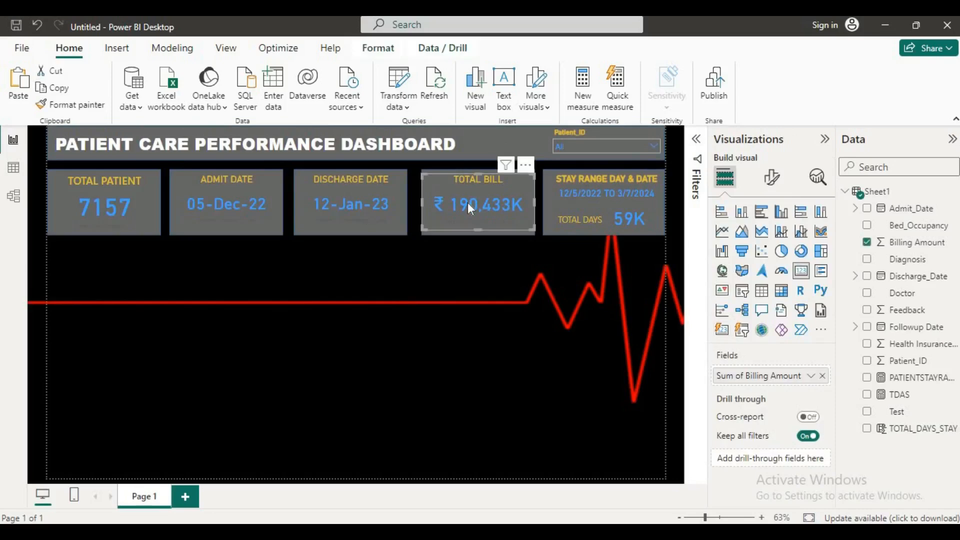
{"action": "left_click_drag", "start_coordinate": [467, 203], "coordinate": [423, 296]}
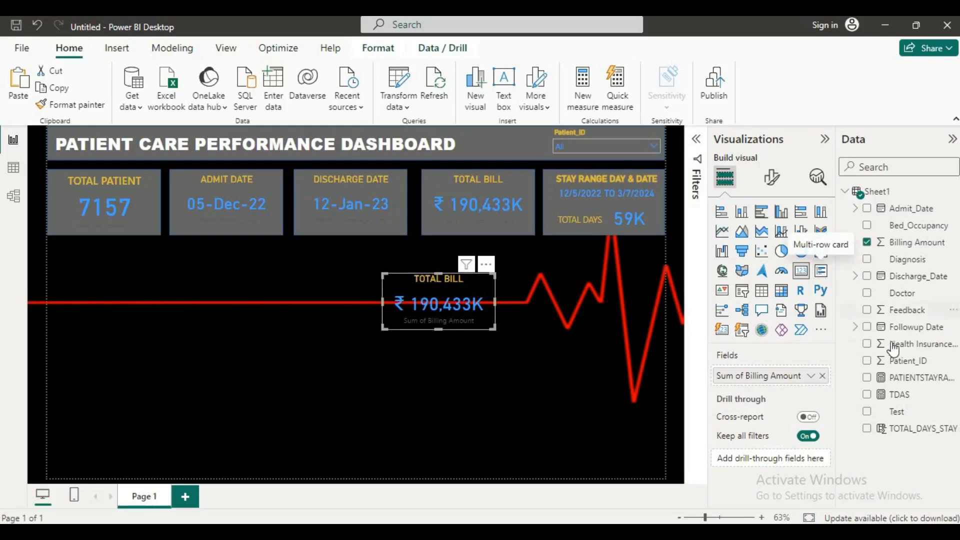
Step: Replace Billing Amount with Followup Date in the copied card and enlarge the card
{"action": "left_click", "coordinate": [880, 242]}
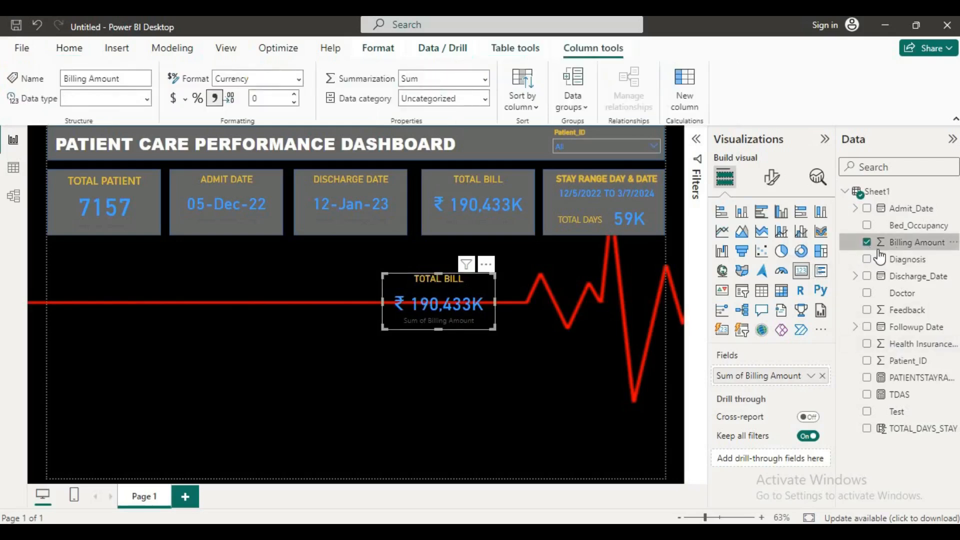
{"action": "left_click_drag", "start_coordinate": [895, 327], "coordinate": [761, 375]}
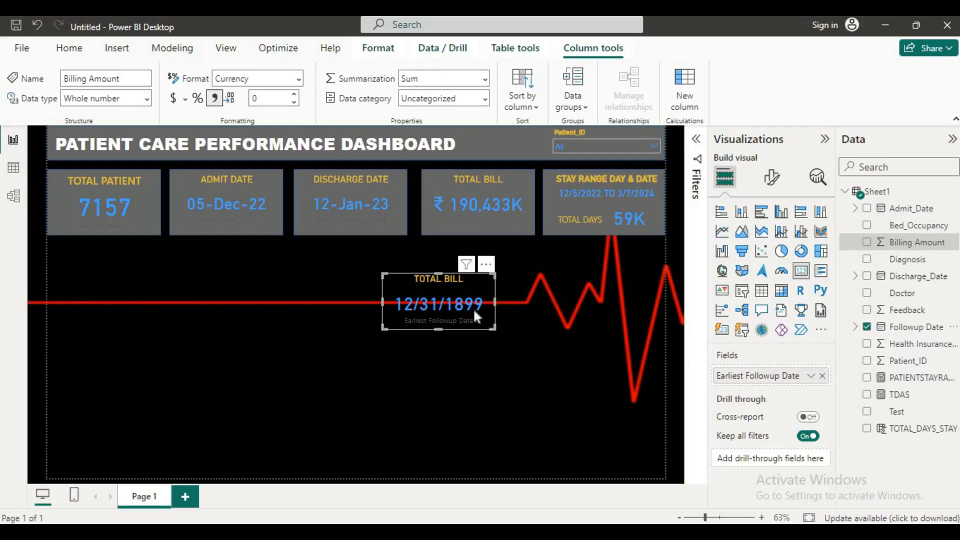
{"action": "left_click_drag", "start_coordinate": [479, 321], "coordinate": [507, 356]}
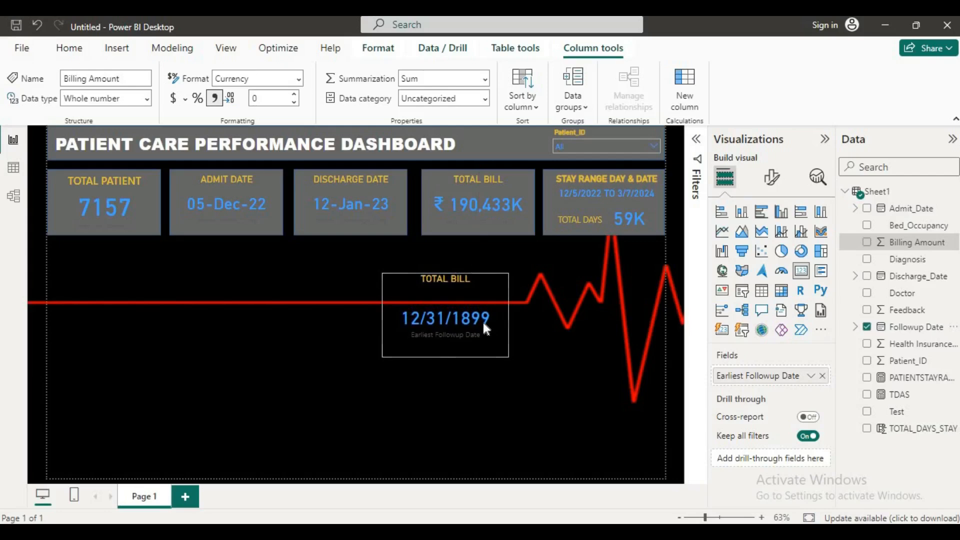
Step: Turn off the follow-up card's category label and set the Followup Date format to 14-Mar-01 (dd-mmm-yy)
{"action": "left_click", "coordinate": [771, 176]}
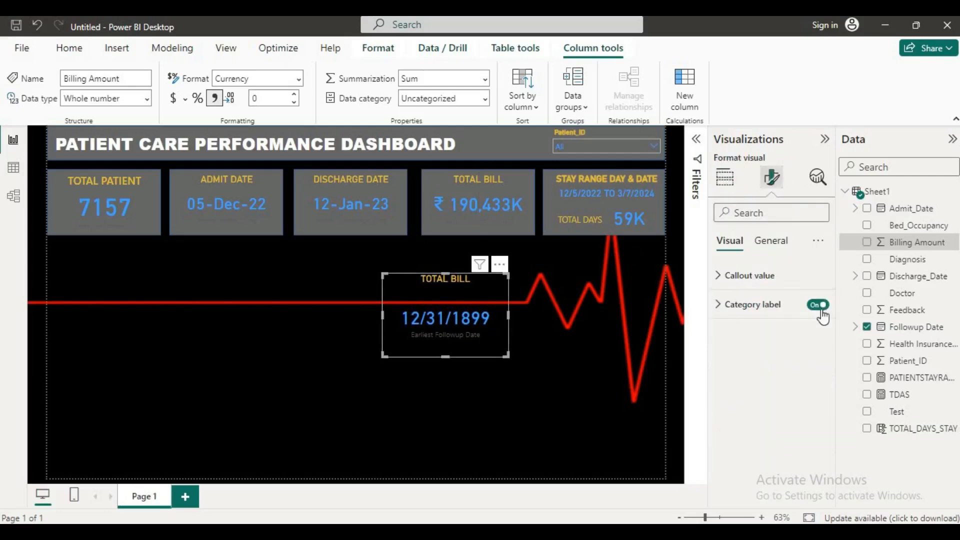
{"action": "left_click", "coordinate": [820, 305]}
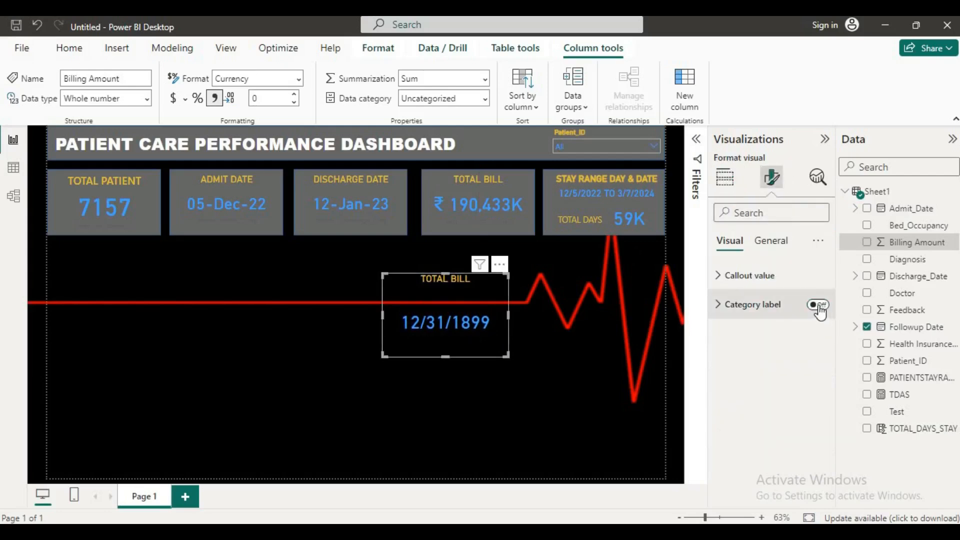
{"action": "left_click", "coordinate": [724, 280]}
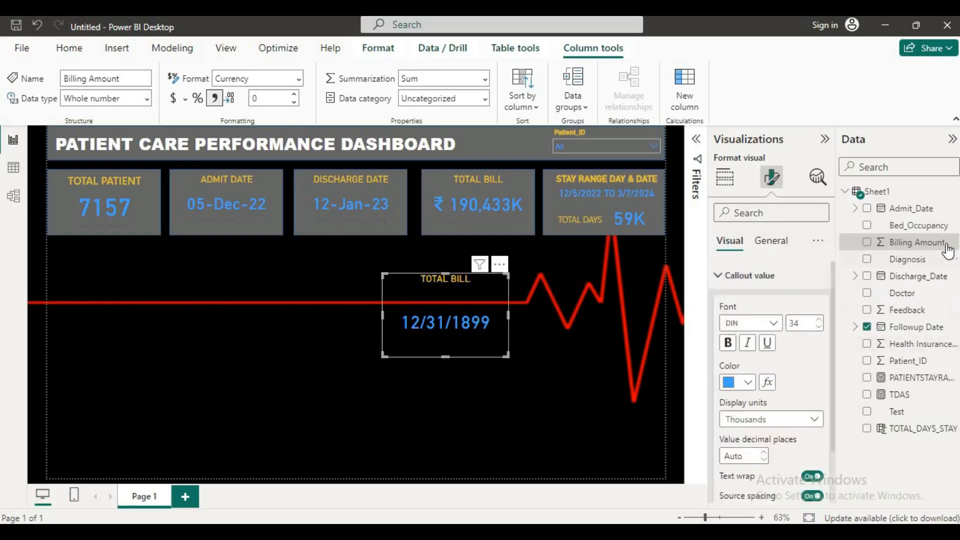
{"action": "left_click", "coordinate": [915, 327]}
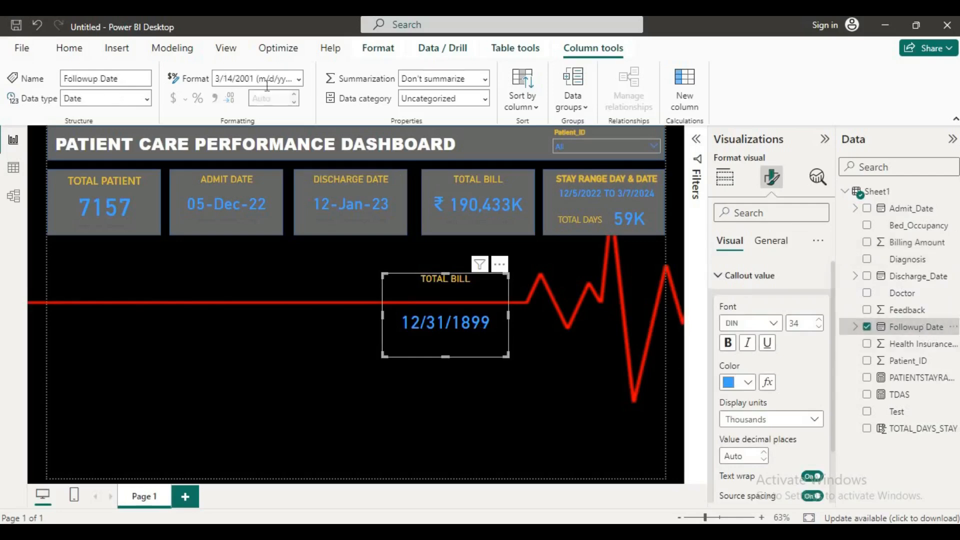
{"action": "left_click", "coordinate": [299, 79]}
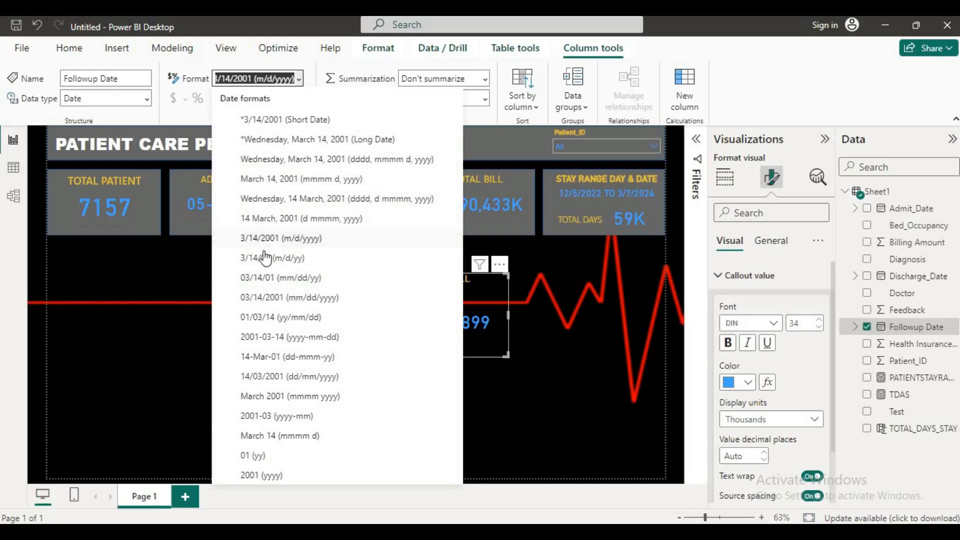
{"action": "left_click", "coordinate": [260, 356]}
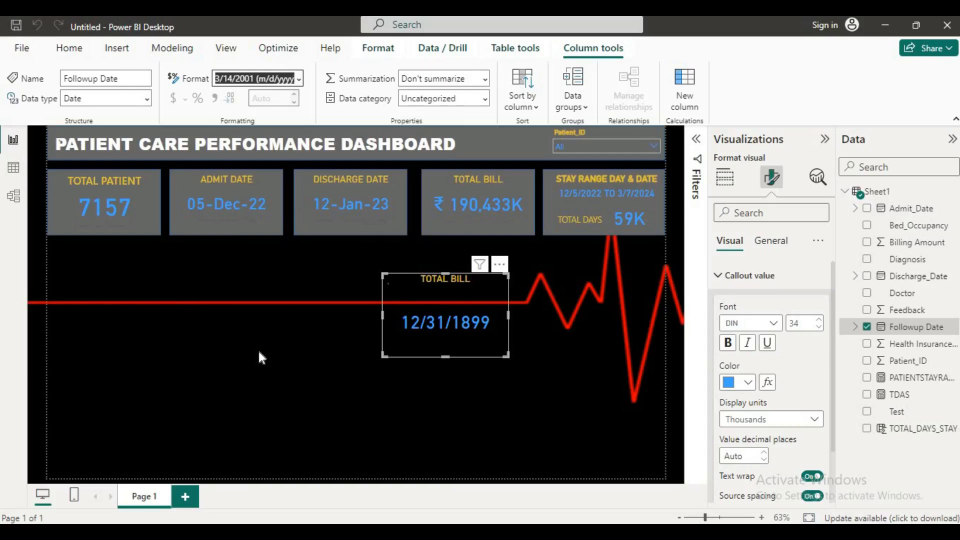
Step: Change the copied card's title to FOLLOWUP DATE and set the title font size to 14
{"action": "left_click", "coordinate": [769, 245]}
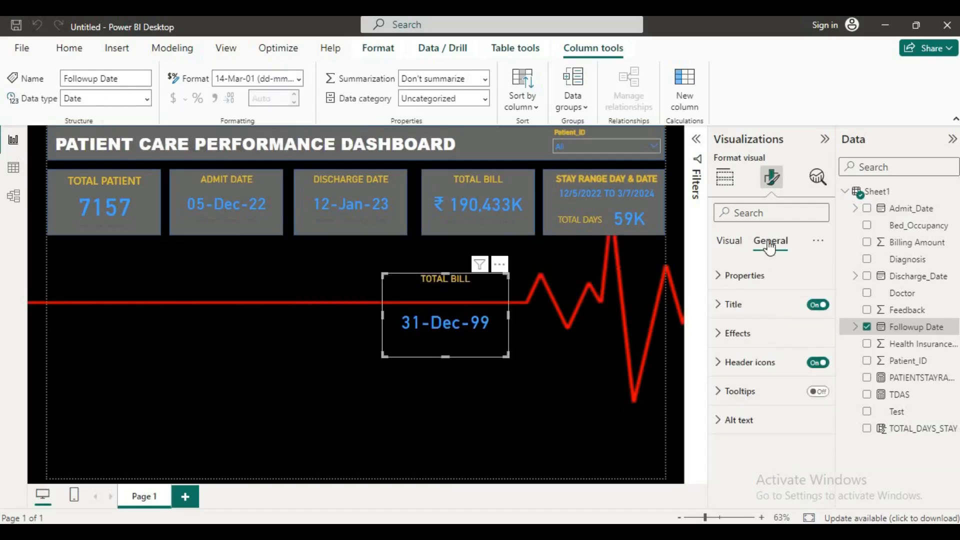
{"action": "left_click", "coordinate": [716, 306]}
{"action": "left_click", "coordinate": [773, 373]}
{"action": "key", "text": "BackSpace"}
{"action": "key", "text": "BackSpace"}
{"action": "key", "text": "BackSpace"}
{"action": "key", "text": "BackSpace"}
{"action": "key", "text": "BackSpace"}
{"action": "key", "text": "BackSpace"}
{"action": "key", "text": "BackSpace"}
{"action": "key", "text": "BackSpace"}
{"action": "key", "text": "BackSpace"}
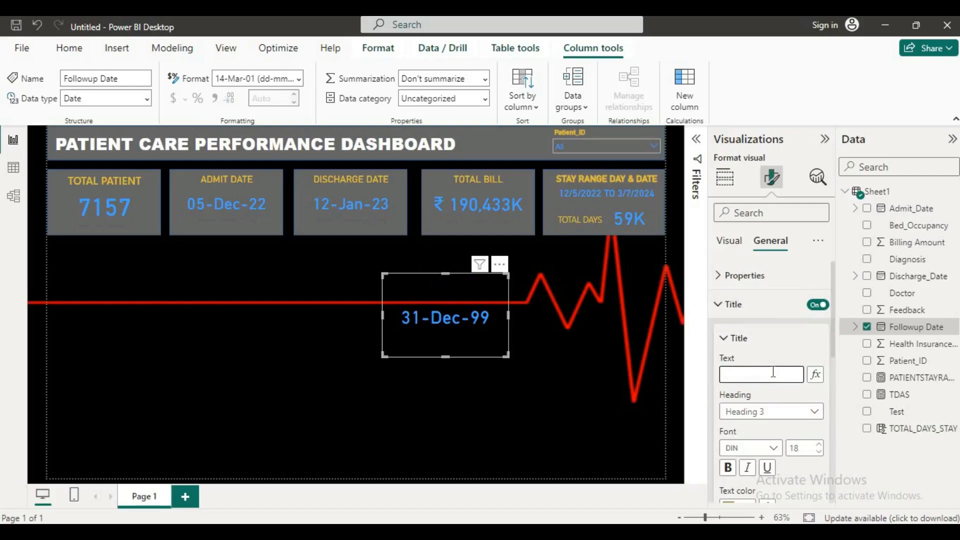
{"action": "type", "text": "FOOLLOWUP"}
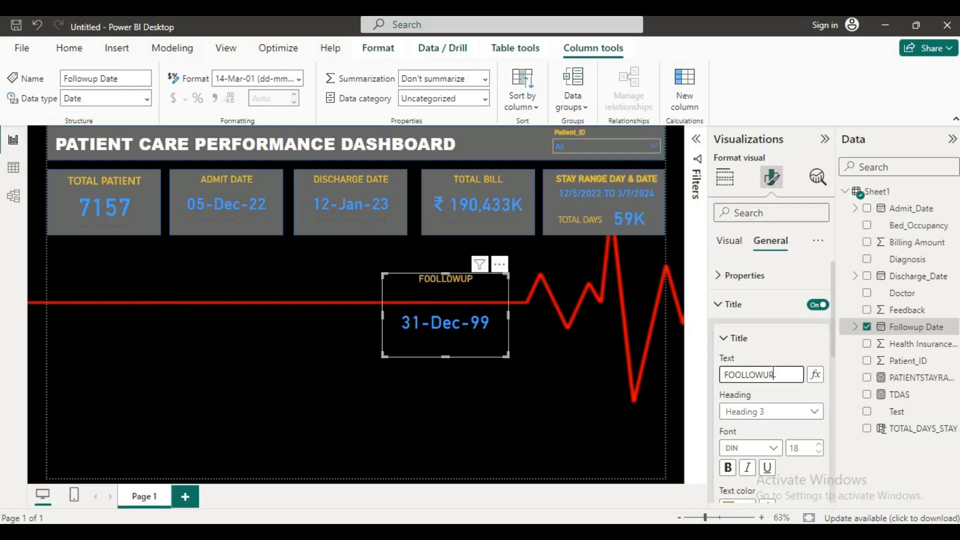
{"action": "left_click", "coordinate": [740, 375]}
{"action": "key", "text": "BackSpace"}
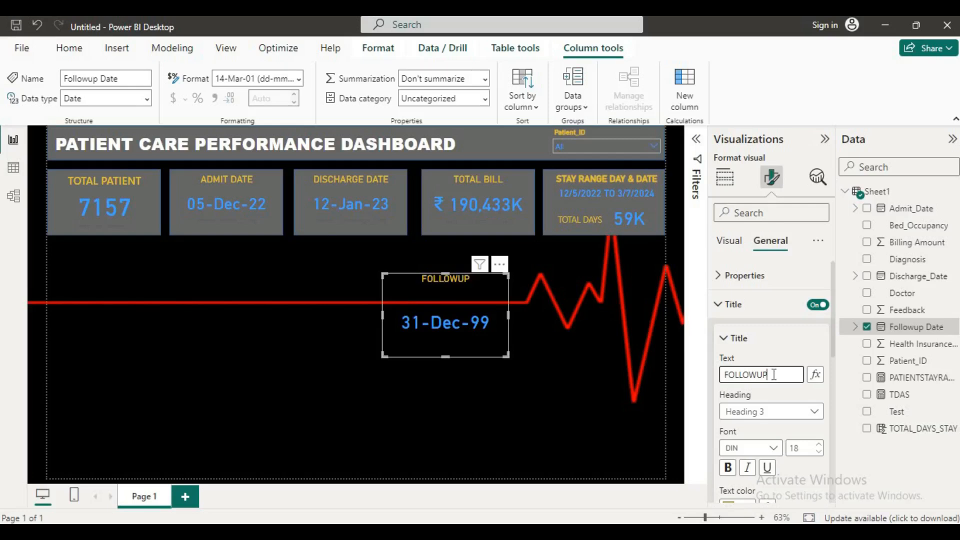
{"action": "type", "text": "DATE"}
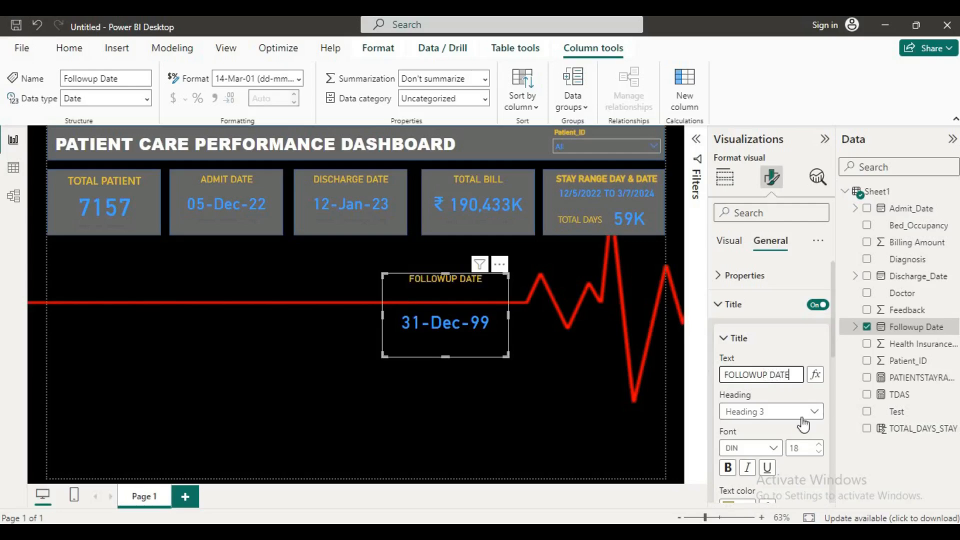
{"action": "left_click", "coordinate": [820, 453]}
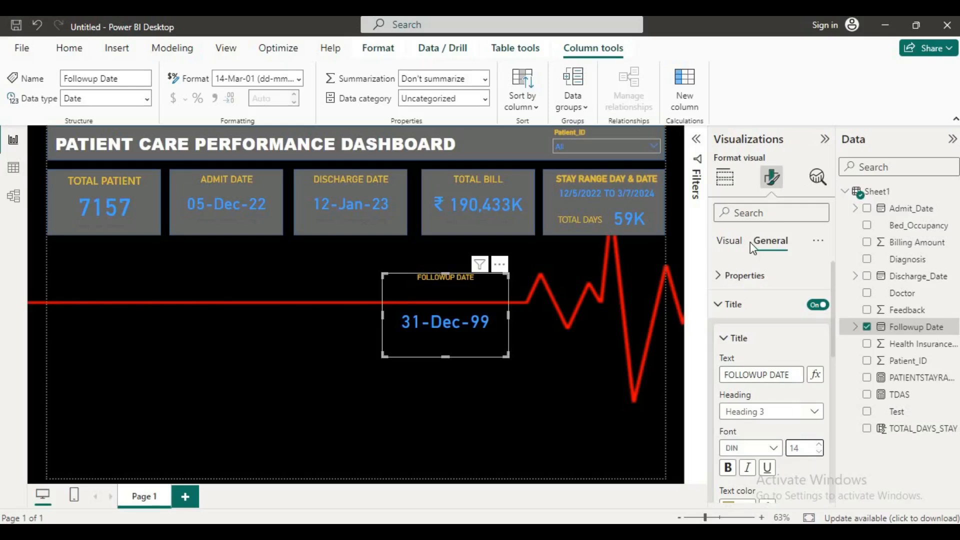
{"action": "left_click", "coordinate": [721, 304]}
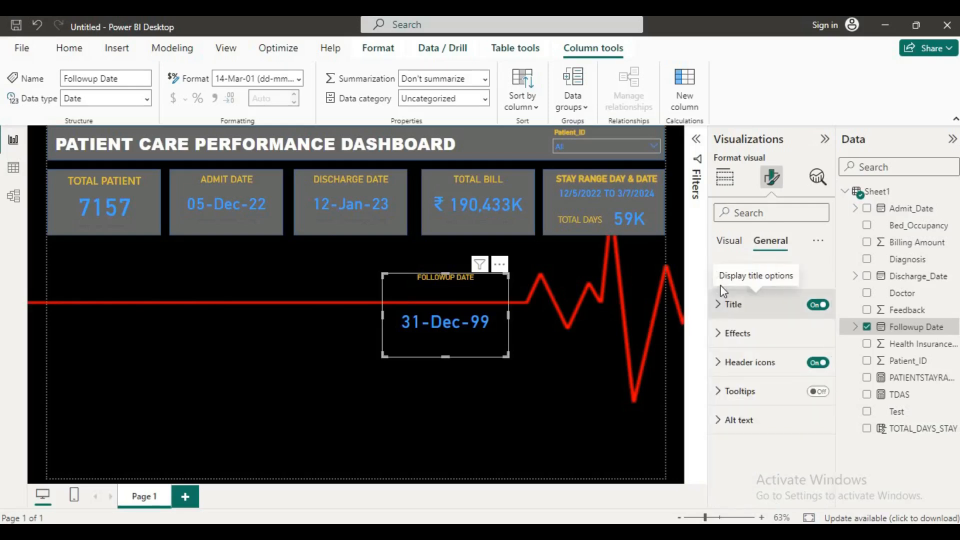
Step: Set the follow-up card's callout value font size to 24 and fit the card into the header band beside the Patient_ID slicer
{"action": "left_click", "coordinate": [730, 240]}
{"action": "left_click", "coordinate": [819, 327]}
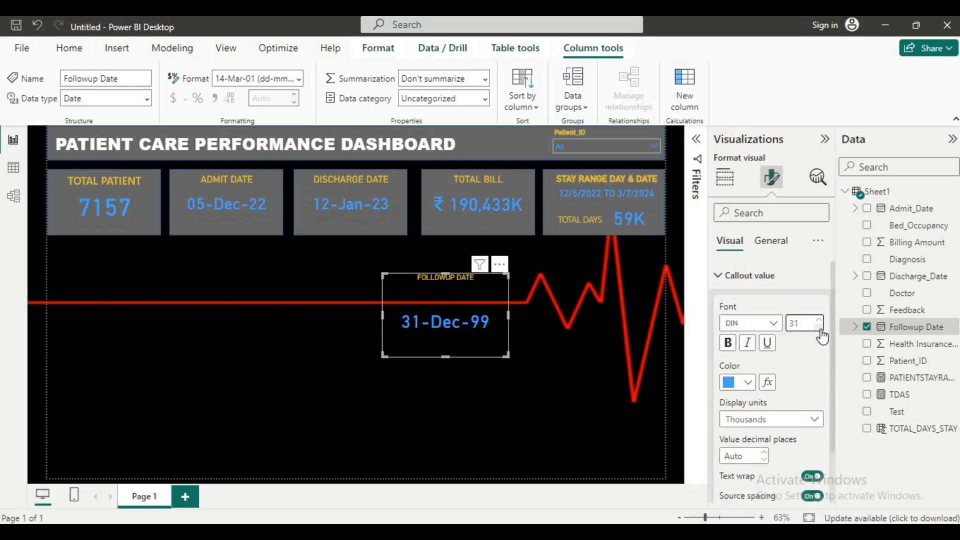
{"action": "left_click", "coordinate": [818, 328]}
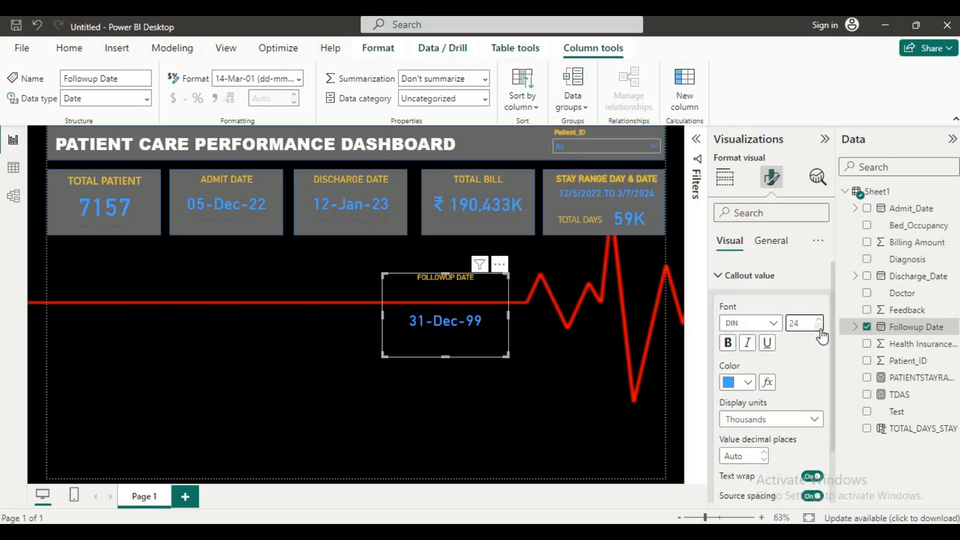
{"action": "left_click_drag", "start_coordinate": [502, 355], "coordinate": [539, 126]}
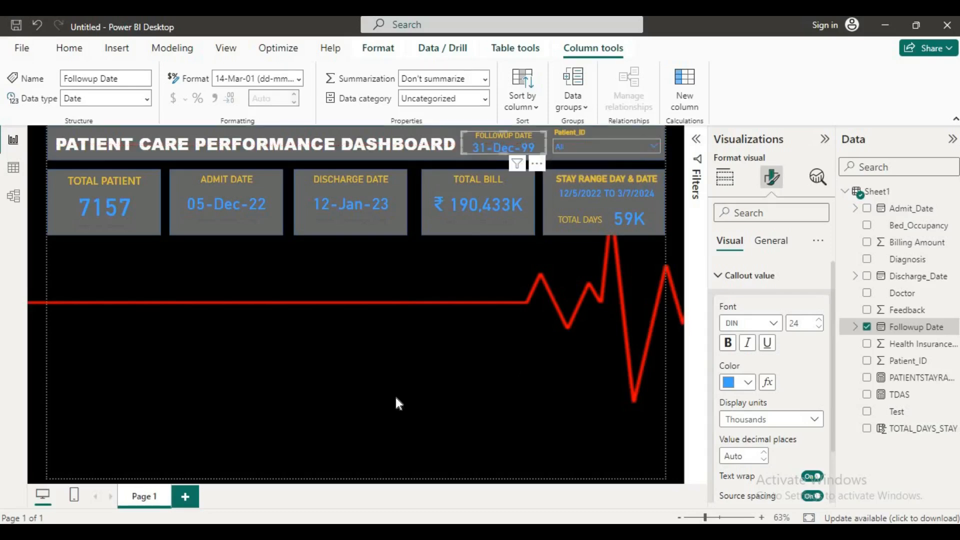
{"action": "left_click", "coordinate": [395, 398]}
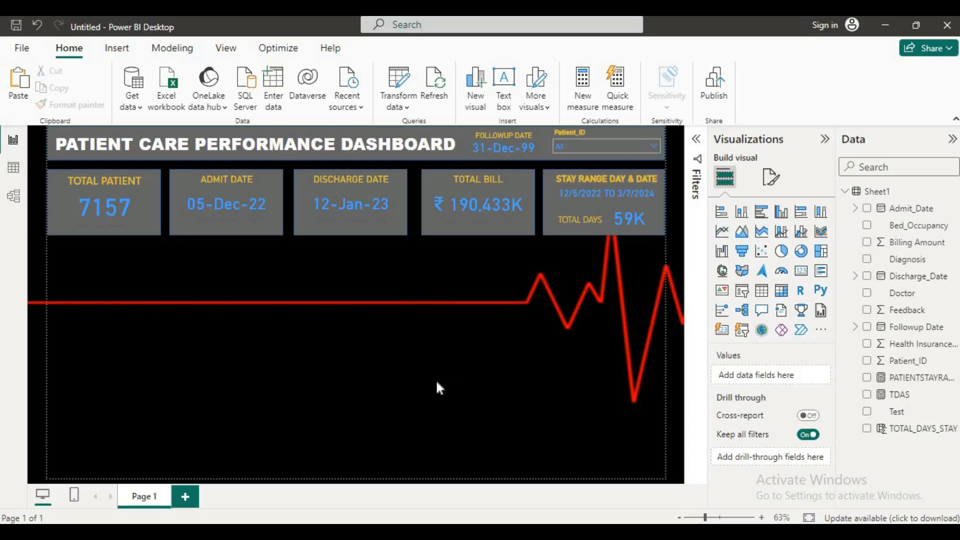
Step: Set the fill transparency of the TOTAL PATIENT card's background shape to 31%
{"action": "left_click", "coordinate": [157, 175]}
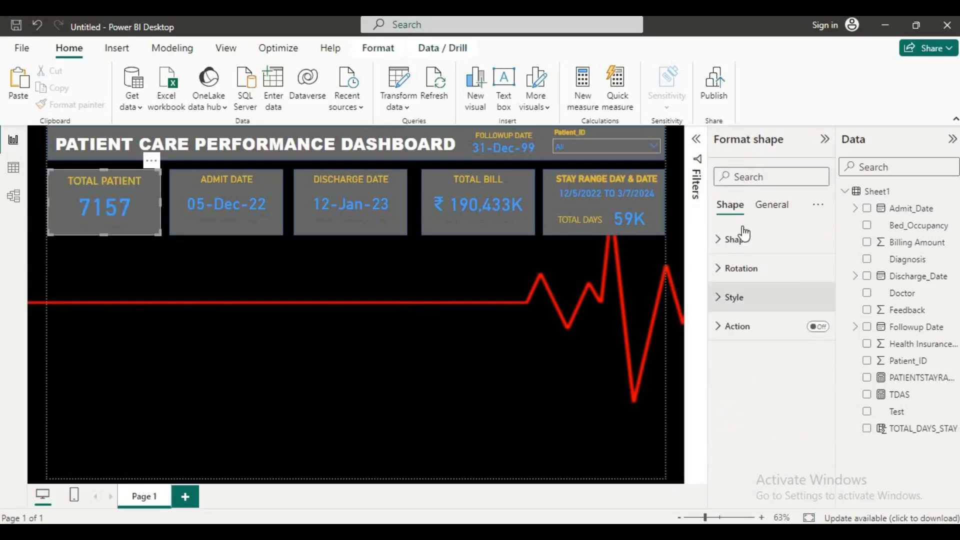
{"action": "left_click", "coordinate": [727, 300]}
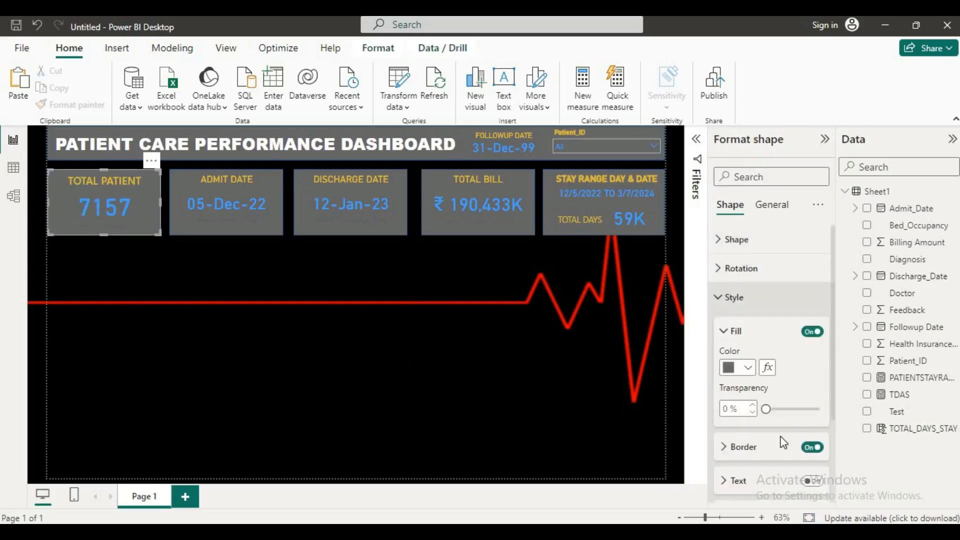
{"action": "left_click_drag", "start_coordinate": [767, 409], "coordinate": [782, 410]}
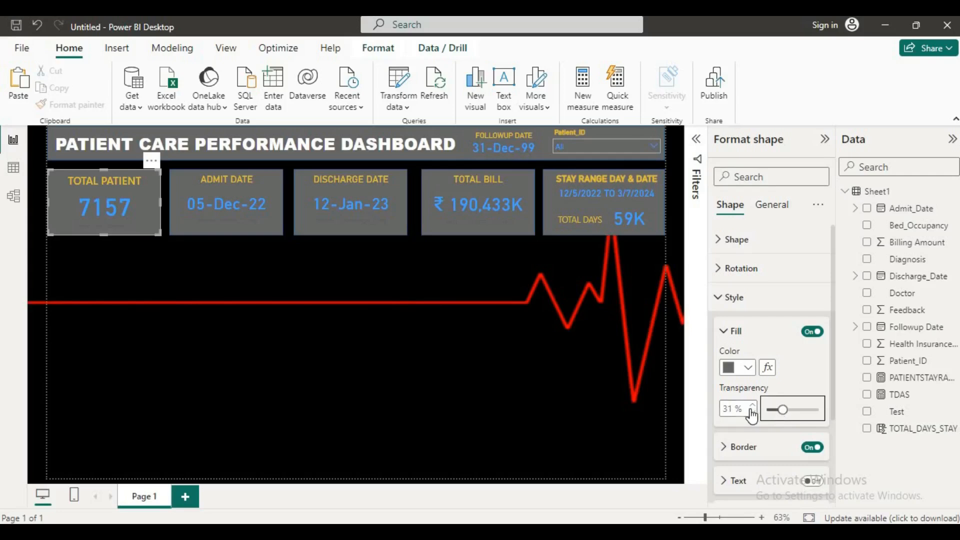
{"action": "left_click", "coordinate": [174, 354]}
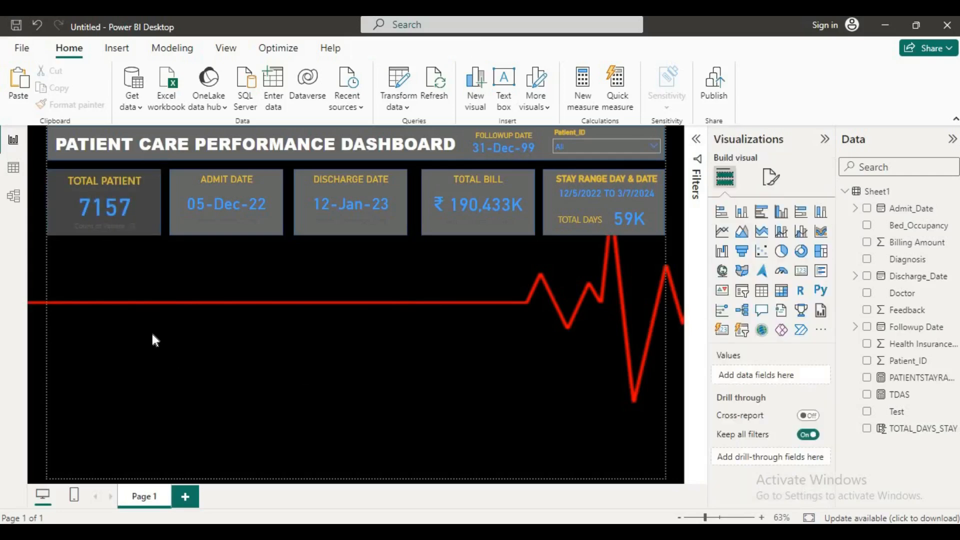
{"action": "left_click", "coordinate": [151, 232]}
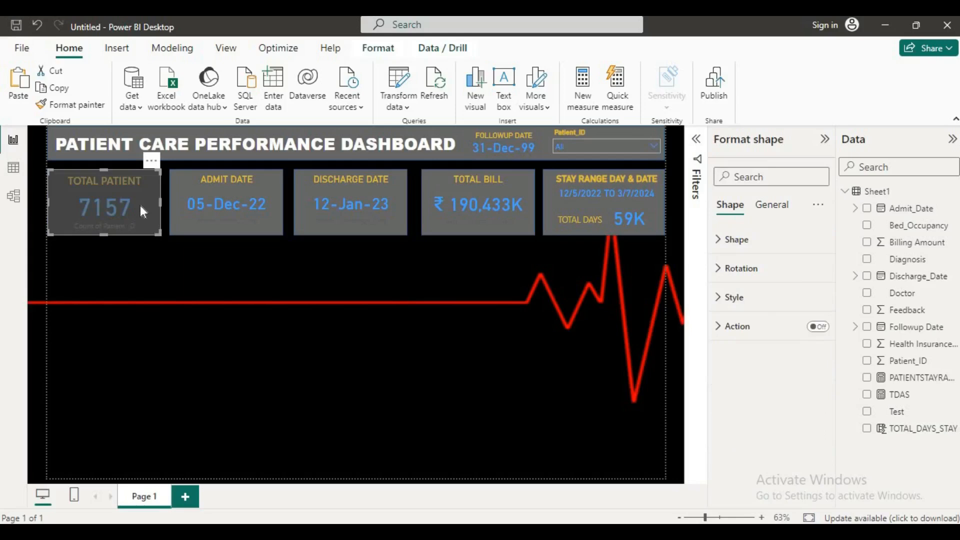
{"action": "left_click", "coordinate": [179, 288]}
Step: Turn off the category labels on the TOTAL PATIENT, ADMIT DATE, DISCHARGE DATE and TOTAL BILL cards
{"action": "left_click", "coordinate": [84, 198]}
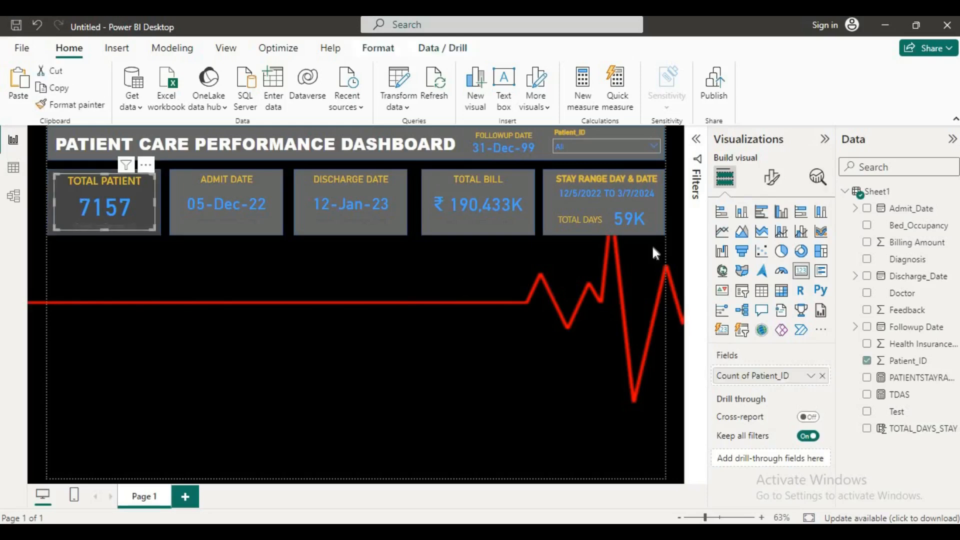
{"action": "left_click", "coordinate": [768, 184]}
{"action": "left_click", "coordinate": [817, 305]}
{"action": "left_click", "coordinate": [230, 208]}
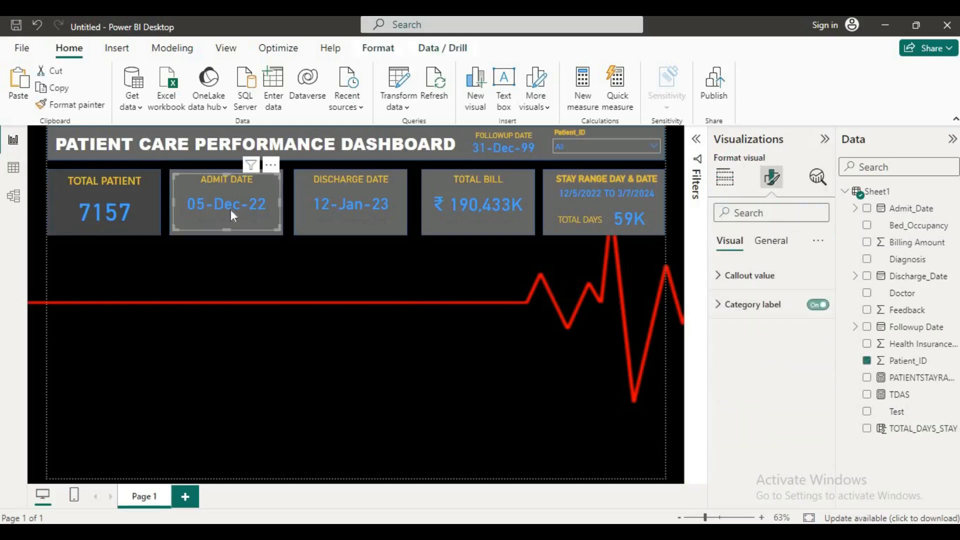
{"action": "left_click", "coordinate": [816, 306]}
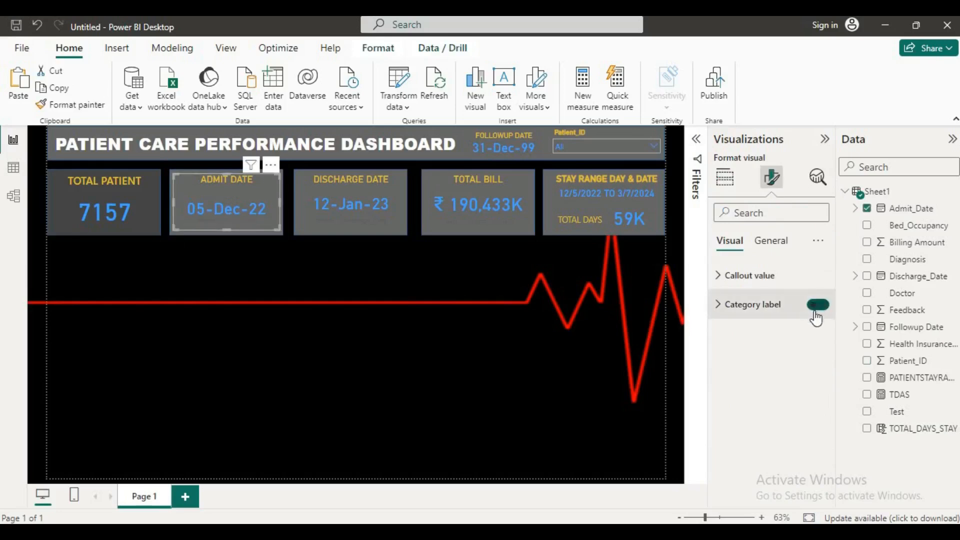
{"action": "left_click", "coordinate": [367, 196]}
{"action": "left_click", "coordinate": [817, 305]}
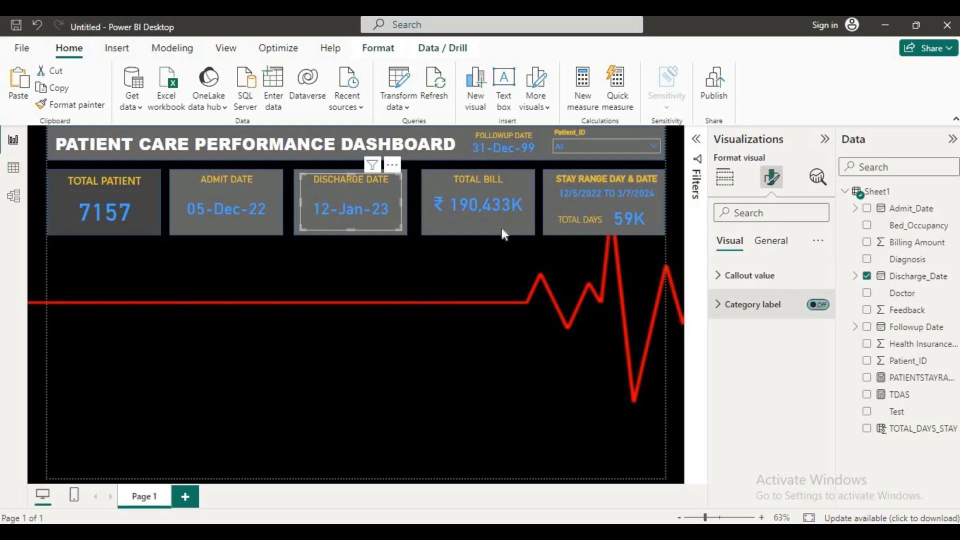
{"action": "left_click", "coordinate": [465, 203]}
{"action": "left_click", "coordinate": [817, 304]}
Step: Turn off the category label of the total days value card and nudge it closer to the TOTAL DAYS text
{"action": "left_click", "coordinate": [565, 194]}
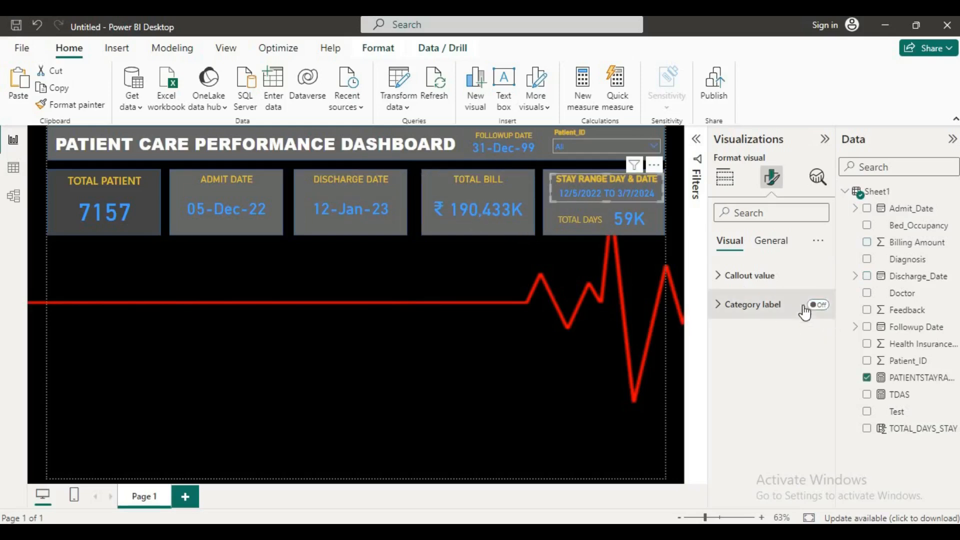
{"action": "left_click", "coordinate": [601, 222]}
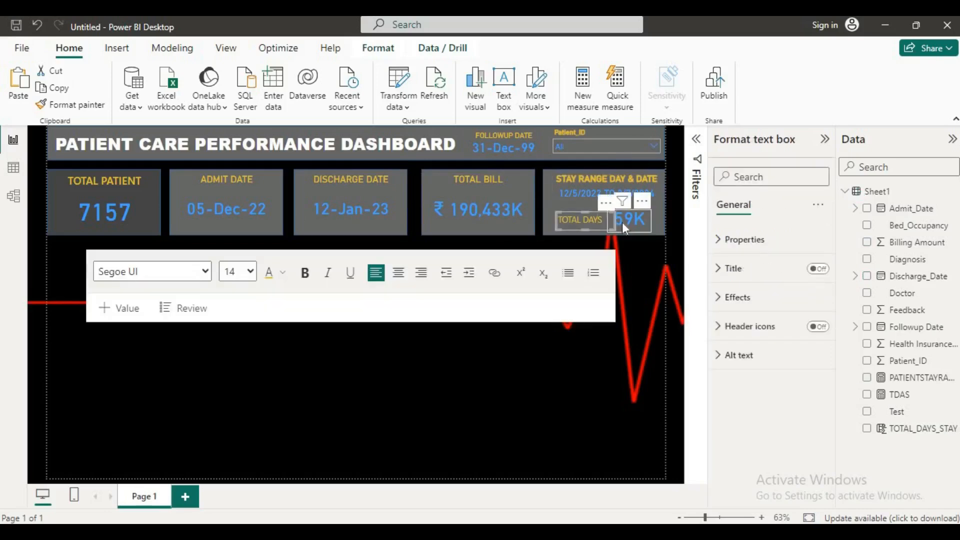
{"action": "left_click", "coordinate": [622, 222]}
{"action": "left_click", "coordinate": [818, 304]}
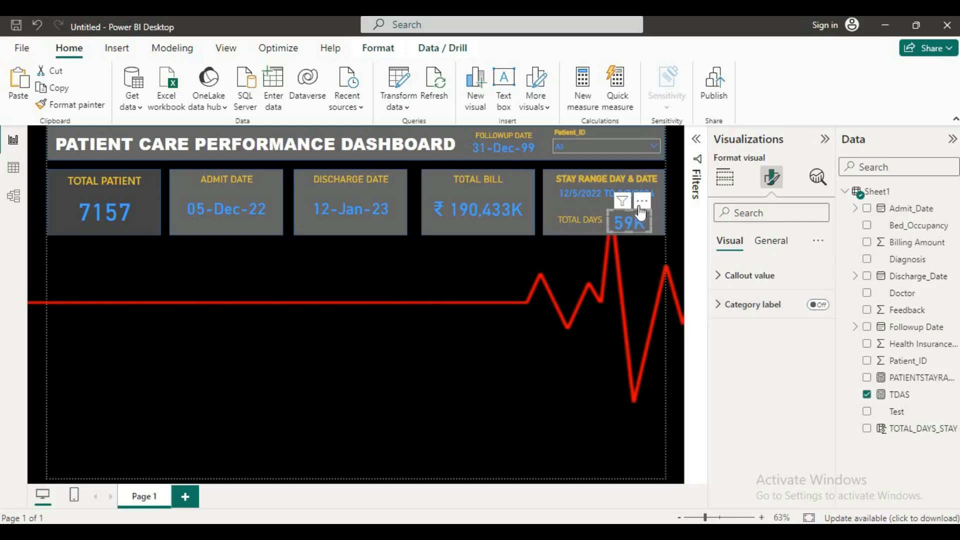
{"action": "left_click_drag", "start_coordinate": [638, 201], "coordinate": [638, 203]}
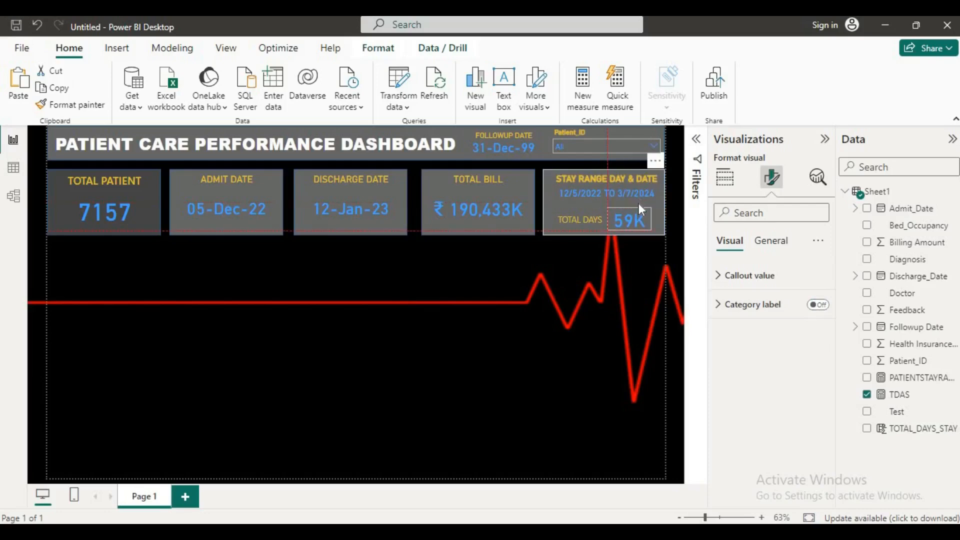
{"action": "left_click", "coordinate": [479, 278]}
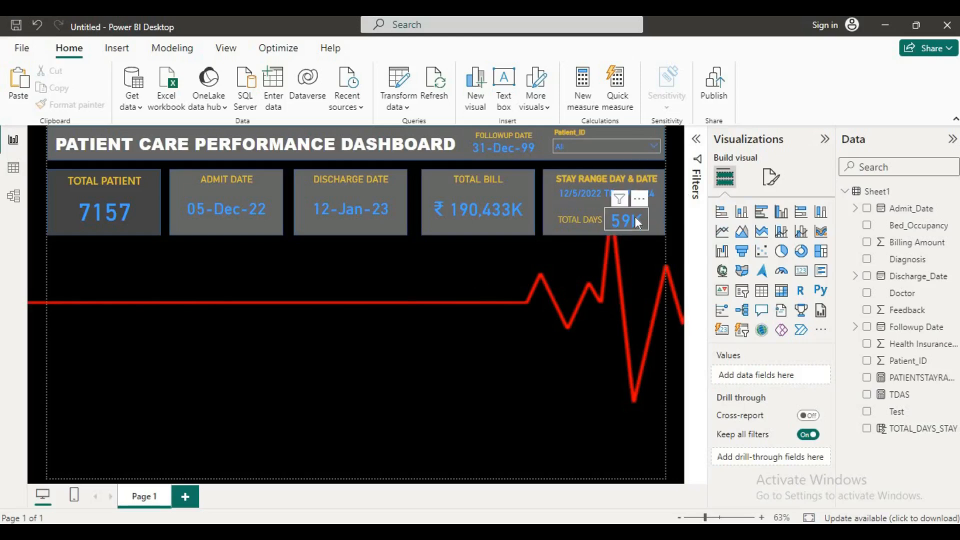
Step: Build a row of three enlarged copies of the TOTAL PATIENT background shape below the summary cards
{"action": "left_click", "coordinate": [158, 235]}
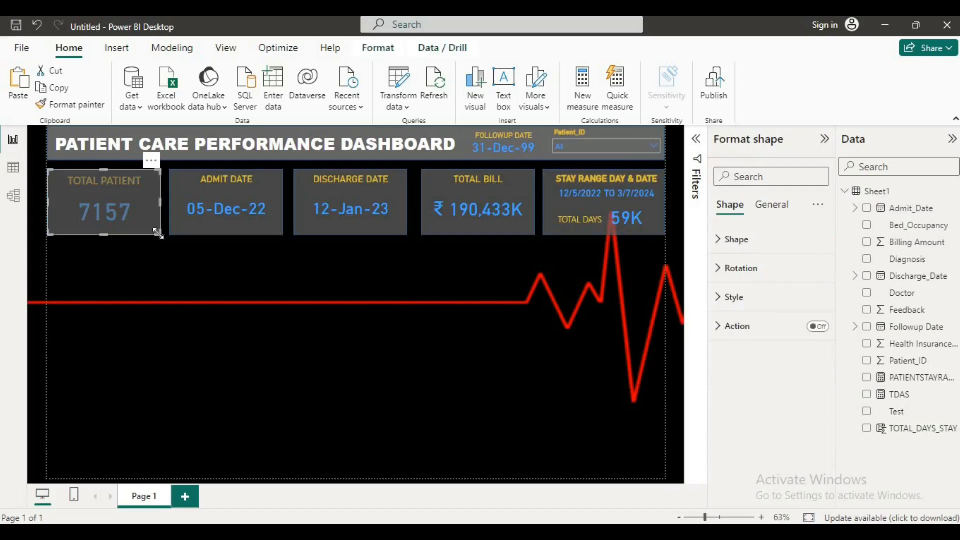
{"action": "left_click_drag", "start_coordinate": [149, 222], "coordinate": [231, 353]}
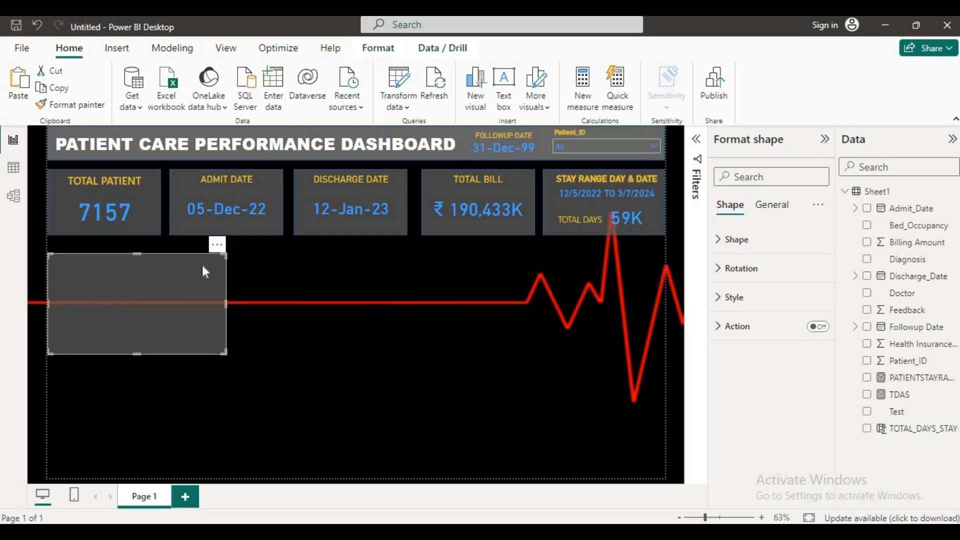
{"action": "key", "text": "ctrl+c"}
{"action": "key", "text": "ctrl+v"}
{"action": "left_click_drag", "start_coordinate": [202, 264], "coordinate": [602, 278]}
{"action": "mouse_move", "coordinate": [384, 277]}
{"action": "left_mouse_down"}
{"action": "mouse_move", "coordinate": [368, 278]}
{"action": "mouse_move", "coordinate": [376, 274]}
{"action": "left_mouse_up"}
{"action": "left_click_drag", "start_coordinate": [552, 286], "coordinate": [533, 284]}
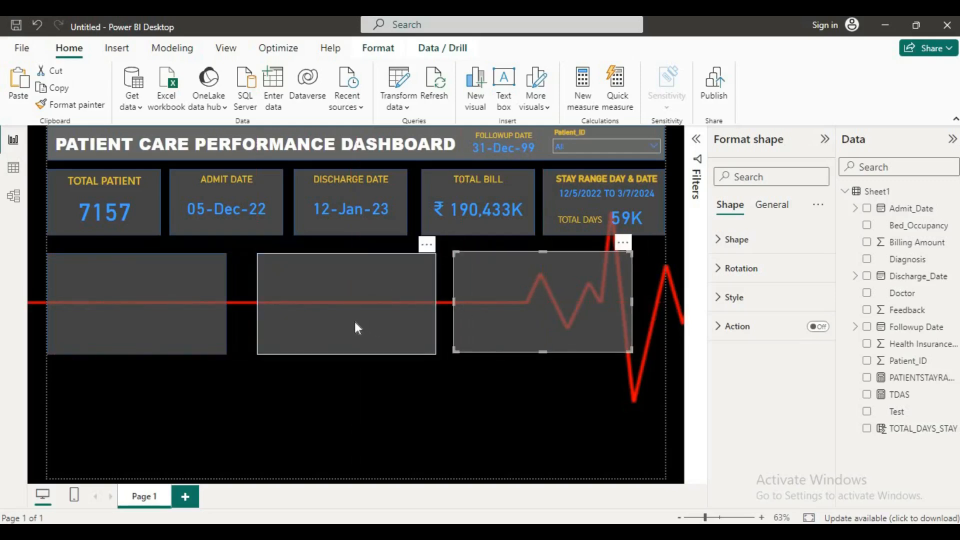
{"action": "left_click", "coordinate": [256, 377]}
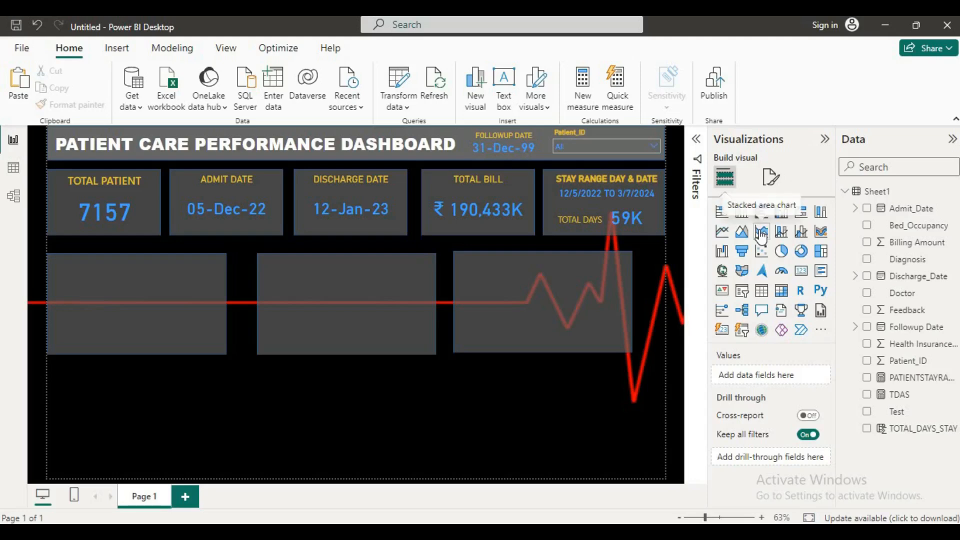
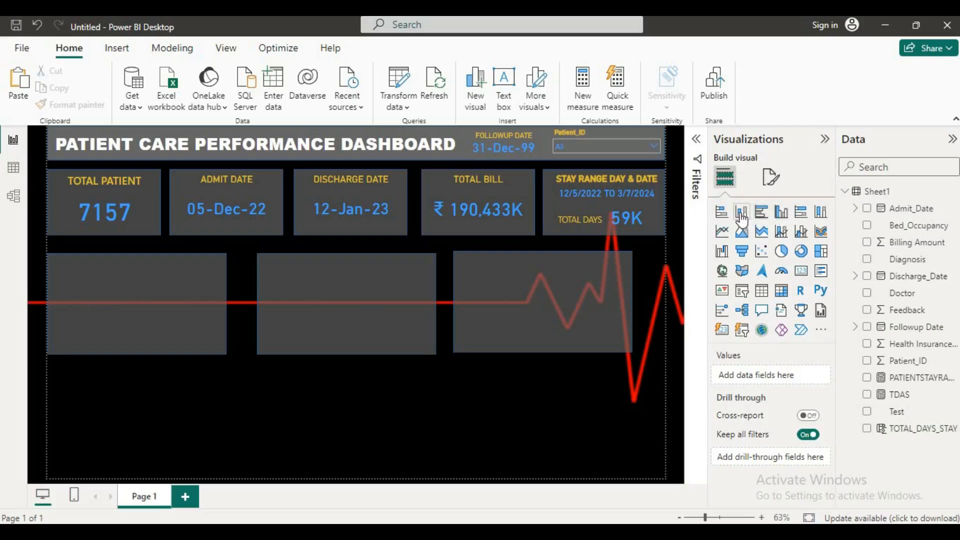
Step: Add a stacked column chart of the count of Bed_Occupancy by Bed_Occupancy and place it over the first background panel
{"action": "left_click", "coordinate": [741, 216]}
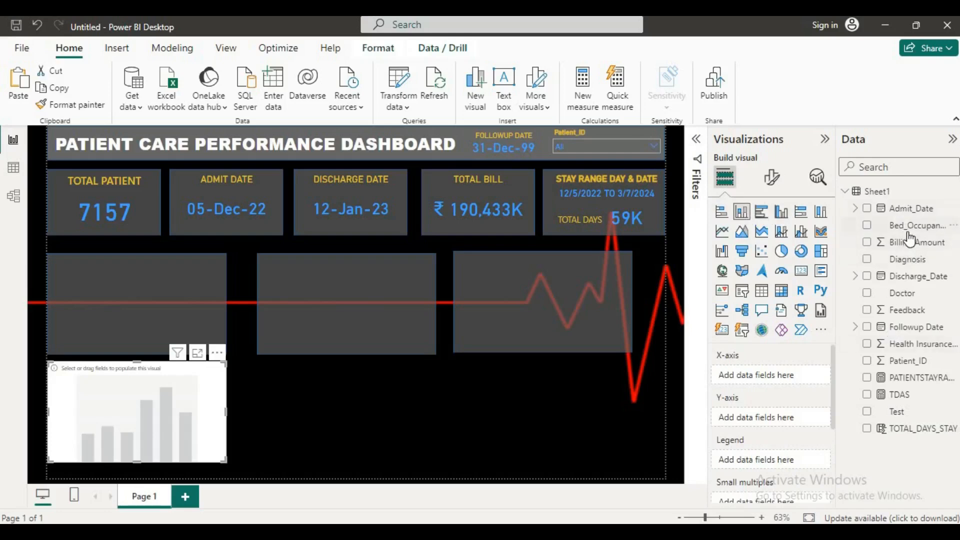
{"action": "left_click_drag", "start_coordinate": [910, 226], "coordinate": [772, 376]}
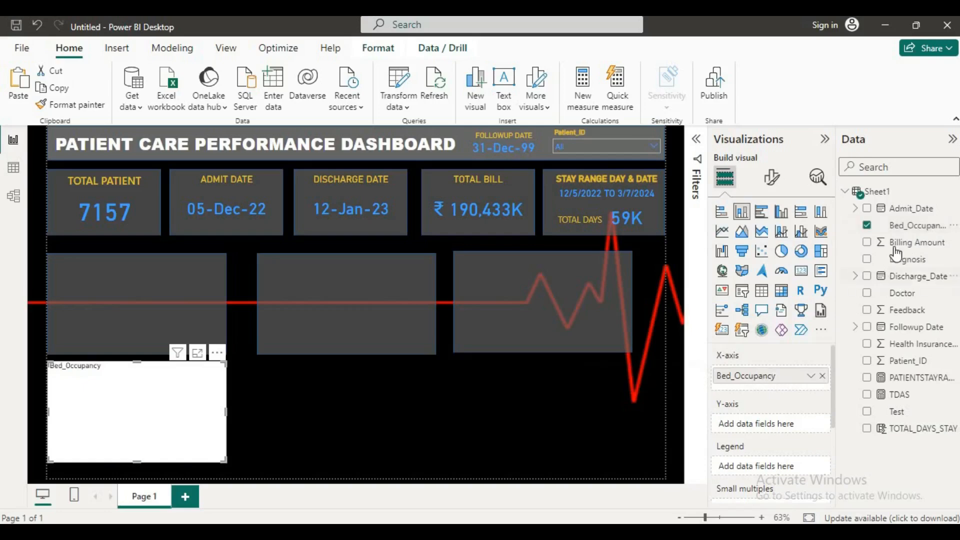
{"action": "left_click_drag", "start_coordinate": [910, 225], "coordinate": [778, 424]}
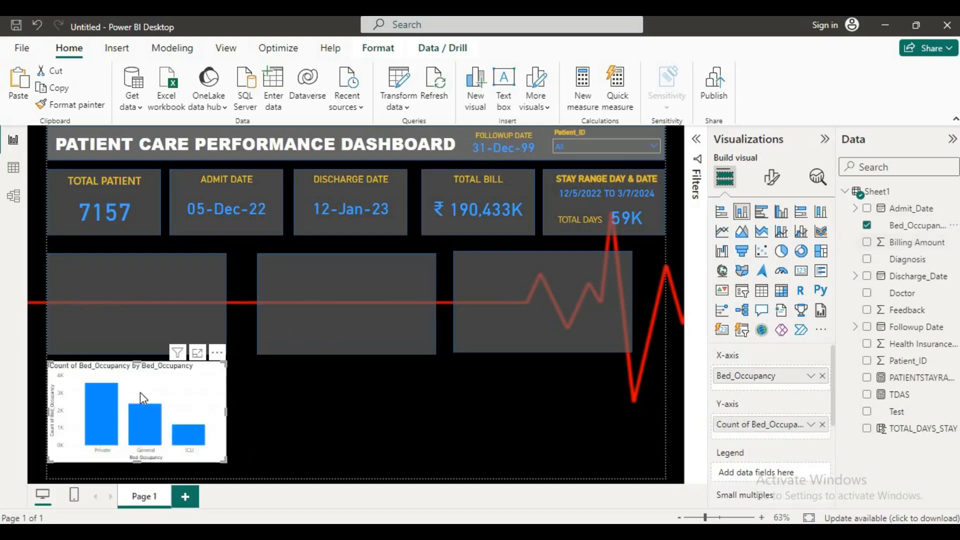
{"action": "left_click_drag", "start_coordinate": [181, 383], "coordinate": [171, 289]}
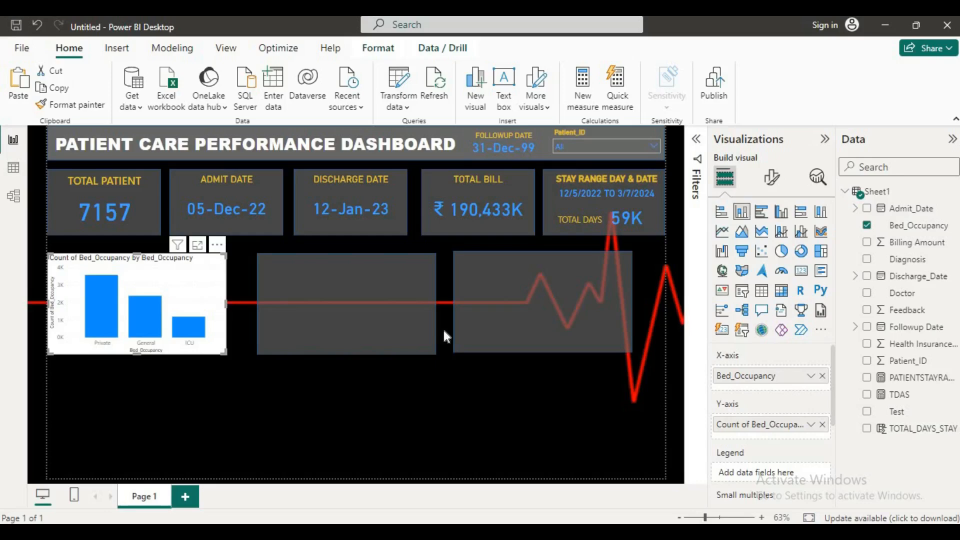
Step: Move the bed occupancy chart below the first background panel, then shift that panel up and enlarge it slightly
{"action": "left_click", "coordinate": [770, 180]}
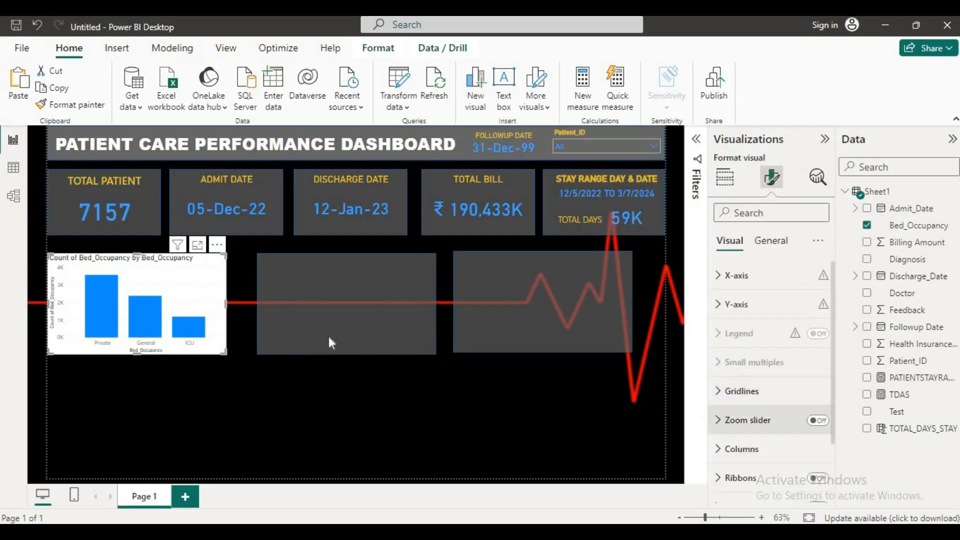
{"action": "left_click_drag", "start_coordinate": [191, 282], "coordinate": [215, 417]}
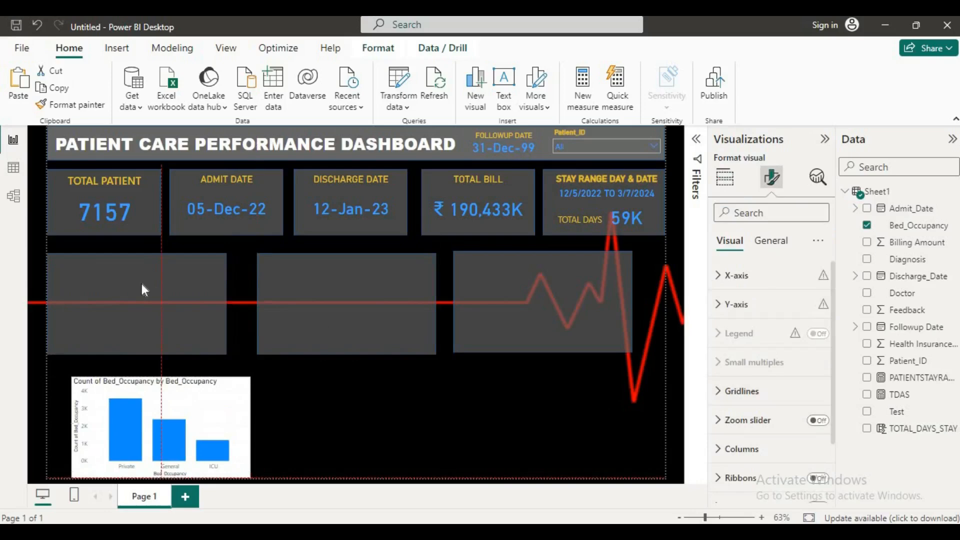
{"action": "left_click_drag", "start_coordinate": [152, 275], "coordinate": [151, 268]}
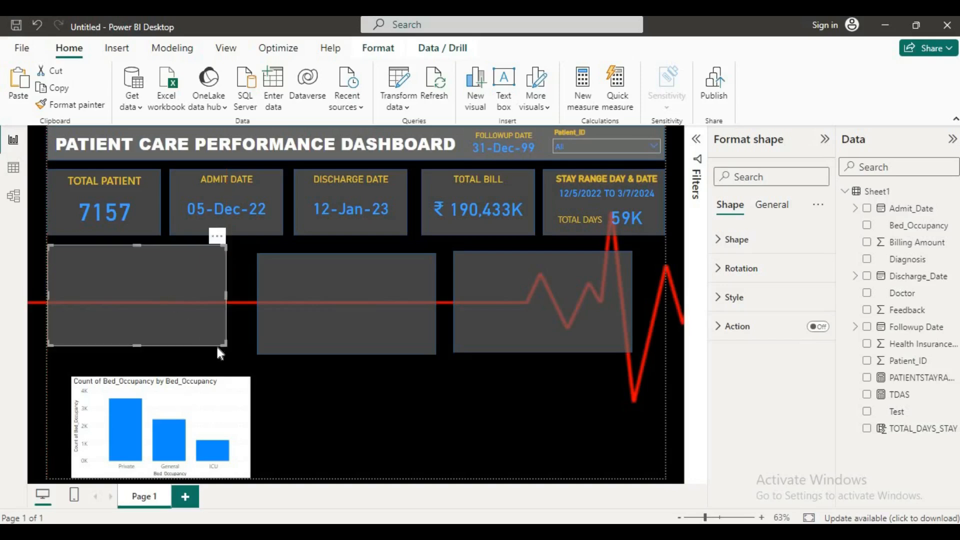
{"action": "left_click_drag", "start_coordinate": [227, 345], "coordinate": [236, 353]}
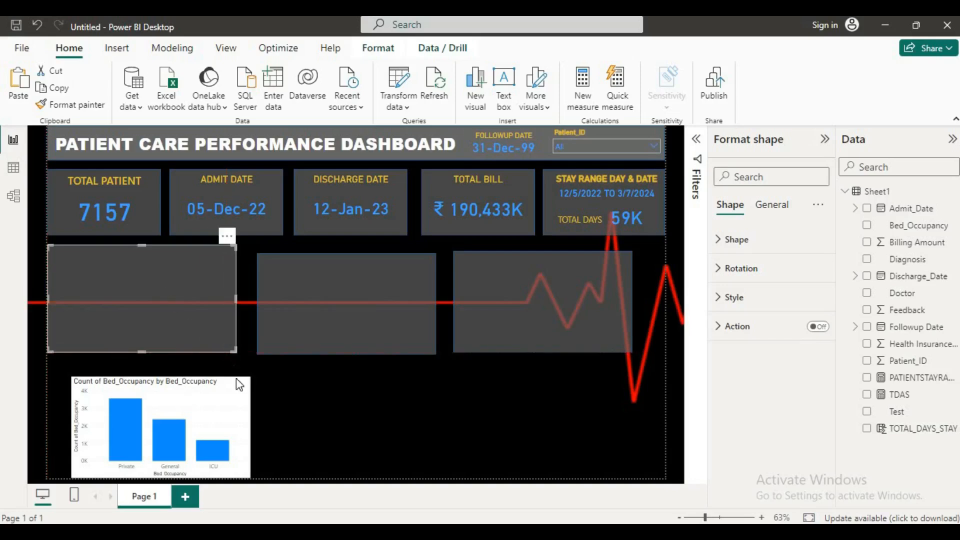
Step: Place the bed occupancy chart back over the first panel and resize it to cover the enlarged panel
{"action": "left_click_drag", "start_coordinate": [236, 405], "coordinate": [213, 276]}
{"action": "left_click_drag", "start_coordinate": [227, 348], "coordinate": [230, 342]}
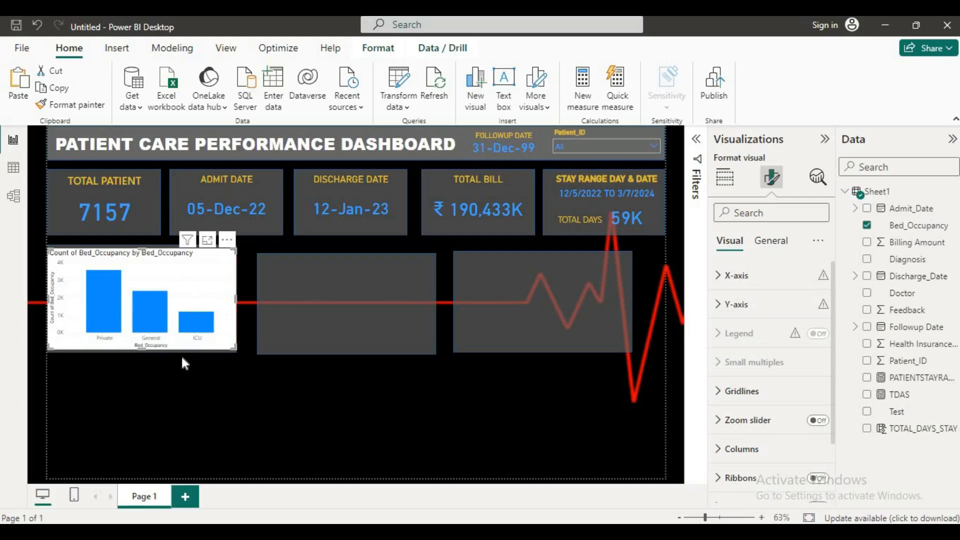
{"action": "left_click_drag", "start_coordinate": [145, 349], "coordinate": [149, 345]}
{"action": "left_click", "coordinate": [272, 422]}
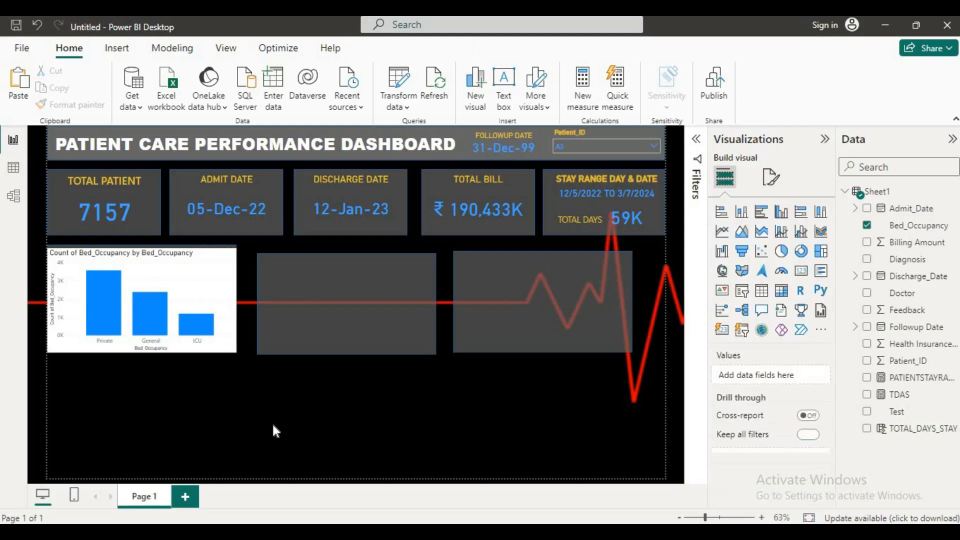
{"action": "left_click", "coordinate": [140, 252]}
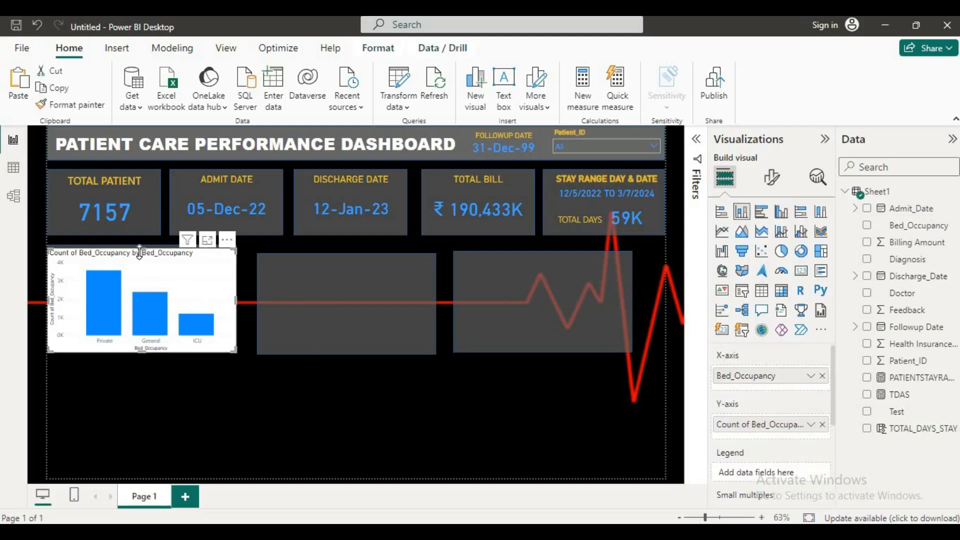
{"action": "left_click_drag", "start_coordinate": [142, 248], "coordinate": [142, 244]}
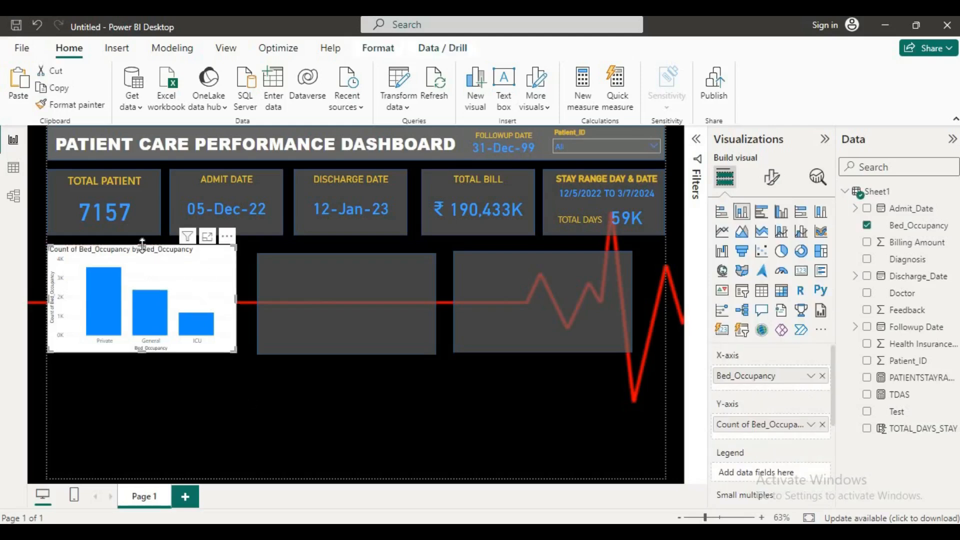
Step: Turn off the background and the title of the bed occupancy chart
{"action": "left_click", "coordinate": [774, 180]}
{"action": "left_click", "coordinate": [770, 241]}
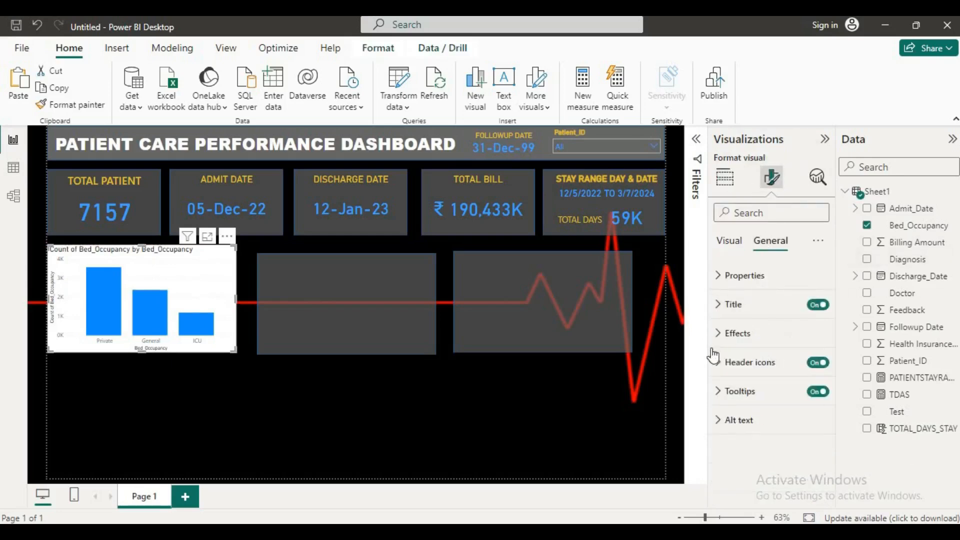
{"action": "left_click", "coordinate": [723, 333]}
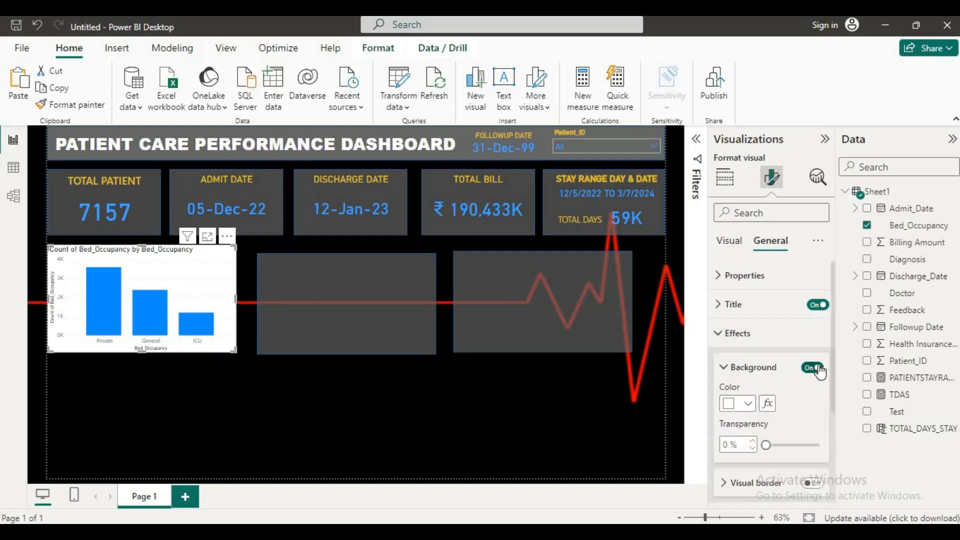
{"action": "left_click", "coordinate": [813, 368]}
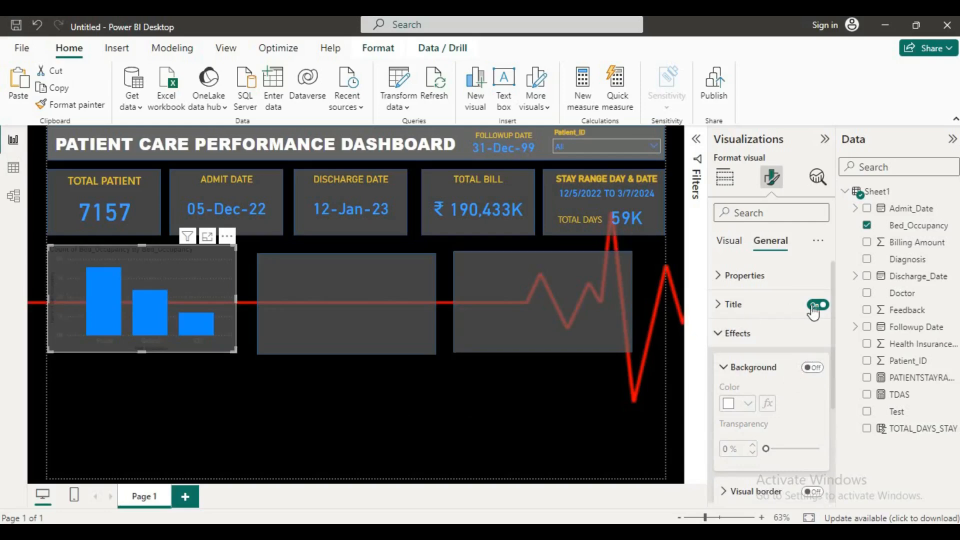
{"action": "scroll", "coordinate": [740, 360], "scroll_direction": "down", "scroll_amount": 3}
{"action": "scroll", "coordinate": [740, 367], "scroll_direction": "up", "scroll_amount": 3}
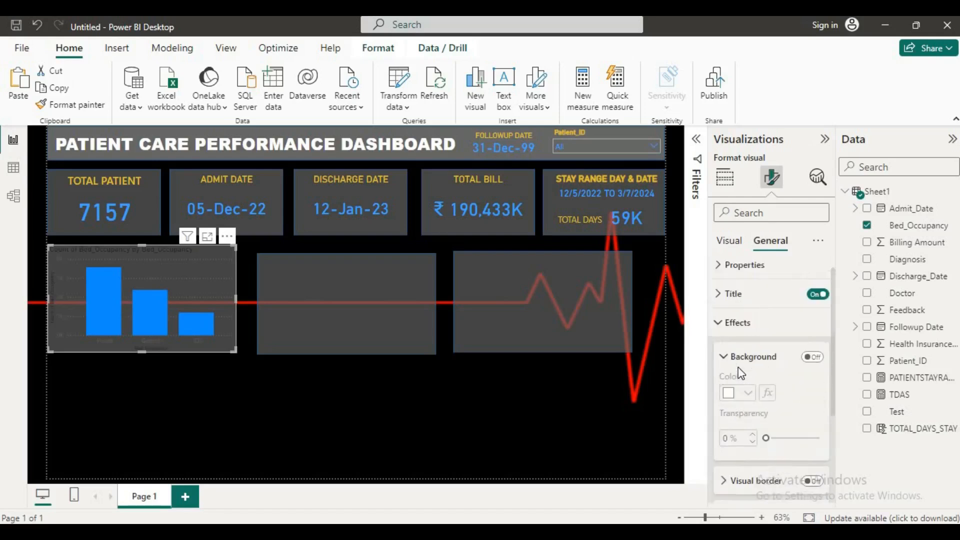
{"action": "left_click", "coordinate": [818, 295]}
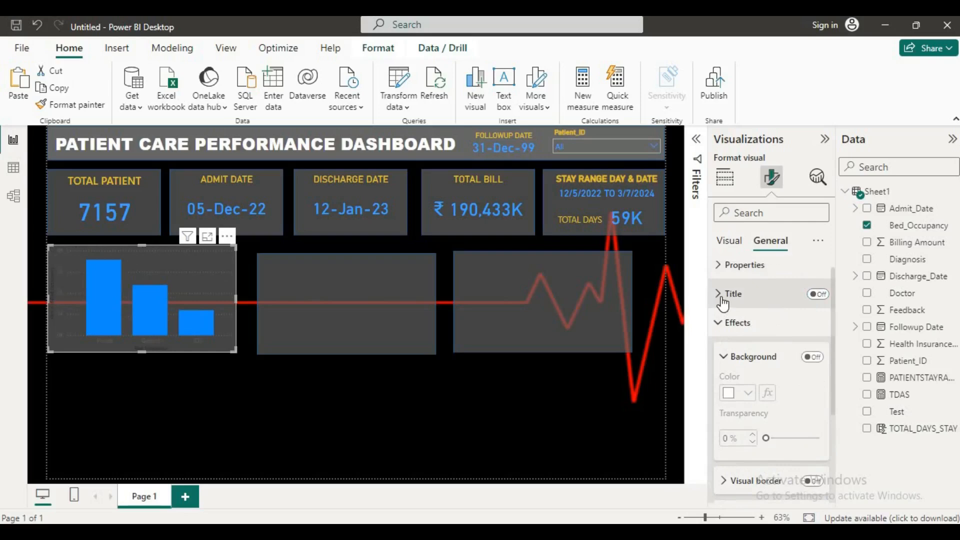
{"action": "scroll", "coordinate": [730, 275], "scroll_direction": "up", "scroll_amount": 1}
Step: Color the Private column of the bed occupancy chart in the medium indigo-blue theme shade
{"action": "left_click", "coordinate": [732, 242]}
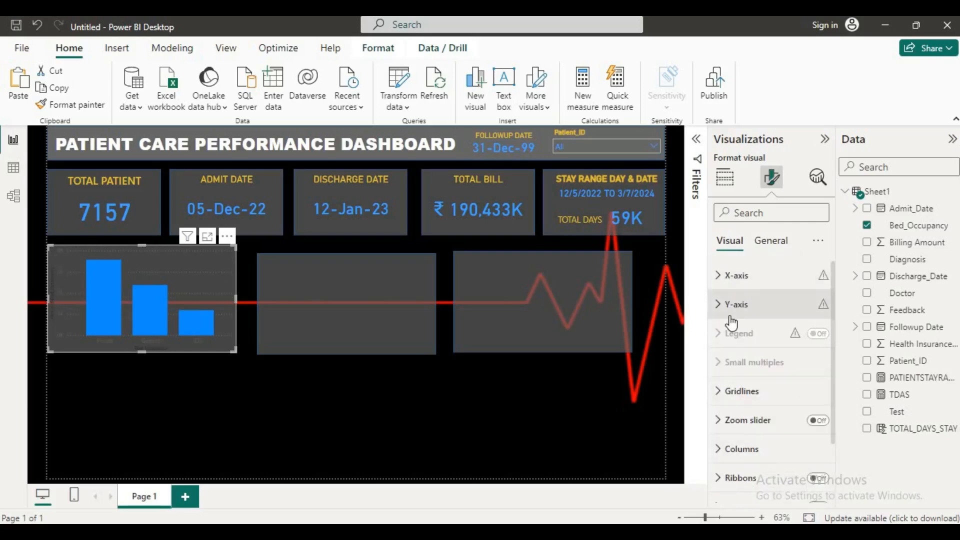
{"action": "scroll", "coordinate": [730, 322], "scroll_direction": "down", "scroll_amount": 3}
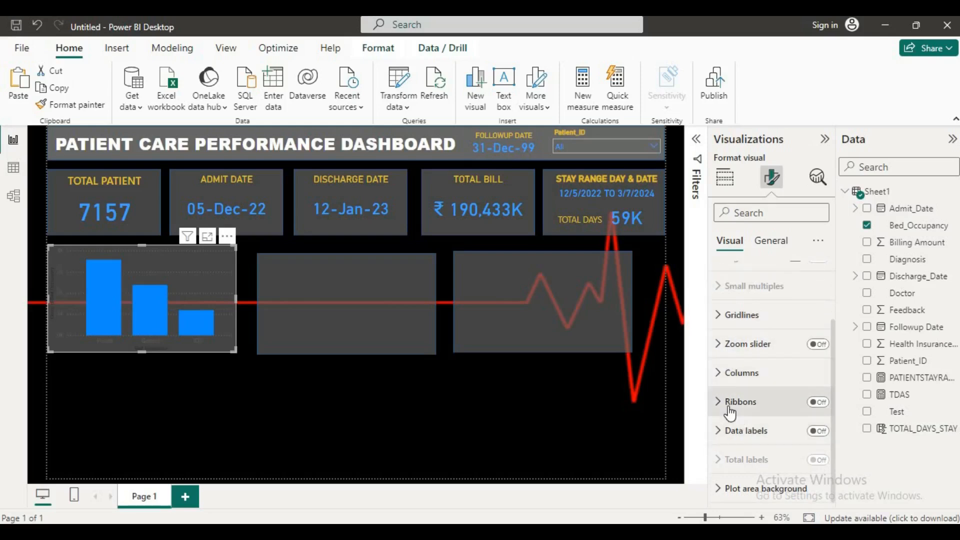
{"action": "left_click", "coordinate": [722, 378]}
{"action": "scroll", "coordinate": [768, 392], "scroll_direction": "down", "scroll_amount": 5}
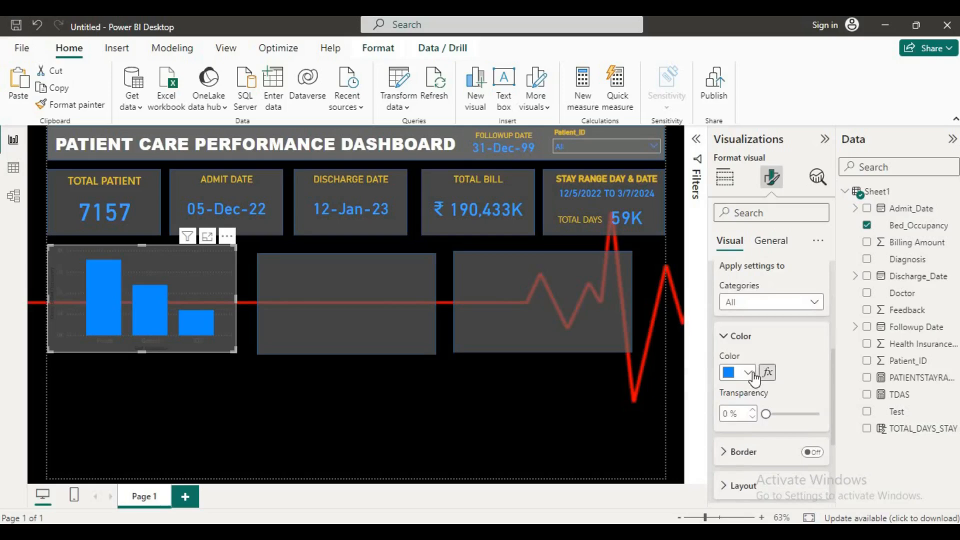
{"action": "left_click", "coordinate": [747, 373]}
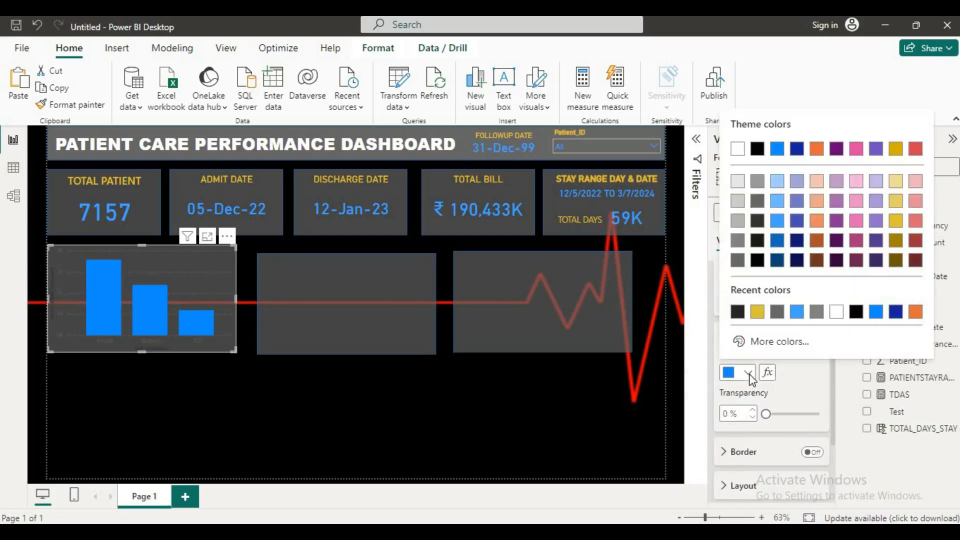
{"action": "left_click", "coordinate": [802, 376]}
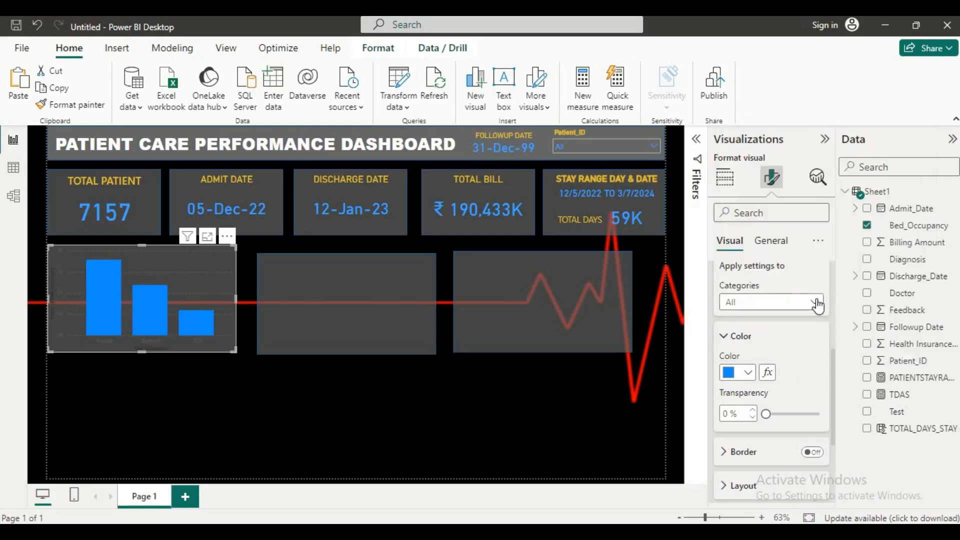
{"action": "left_click", "coordinate": [813, 301]}
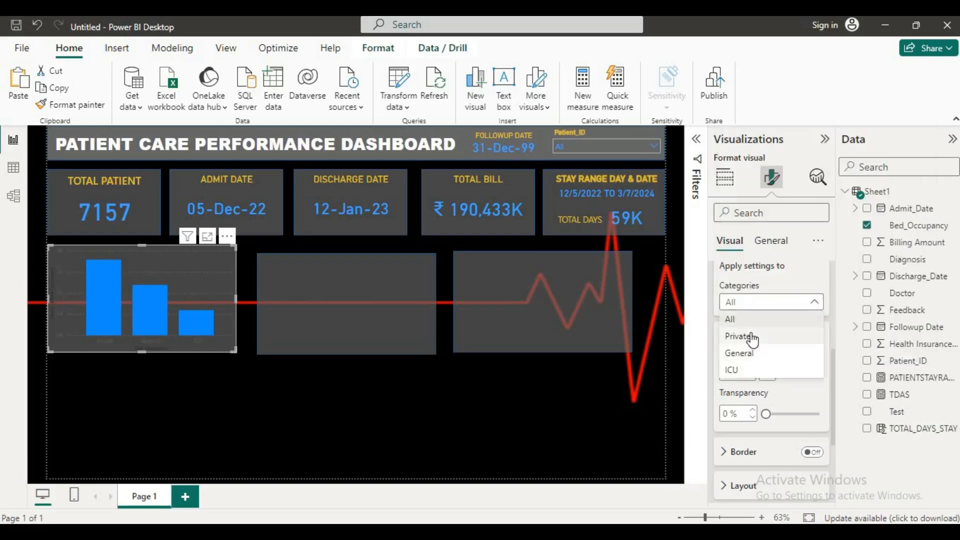
{"action": "left_click", "coordinate": [737, 336]}
{"action": "left_click", "coordinate": [748, 372]}
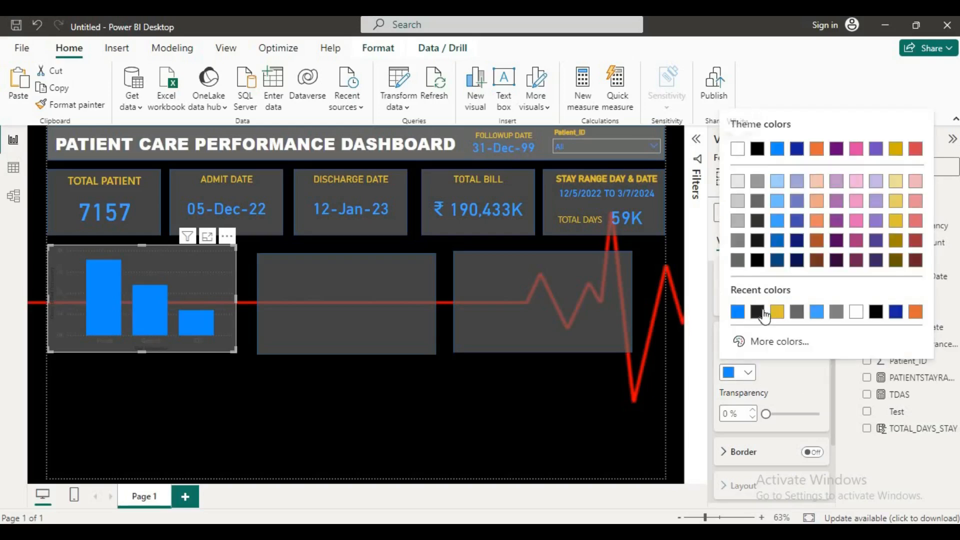
{"action": "left_click", "coordinate": [798, 221]}
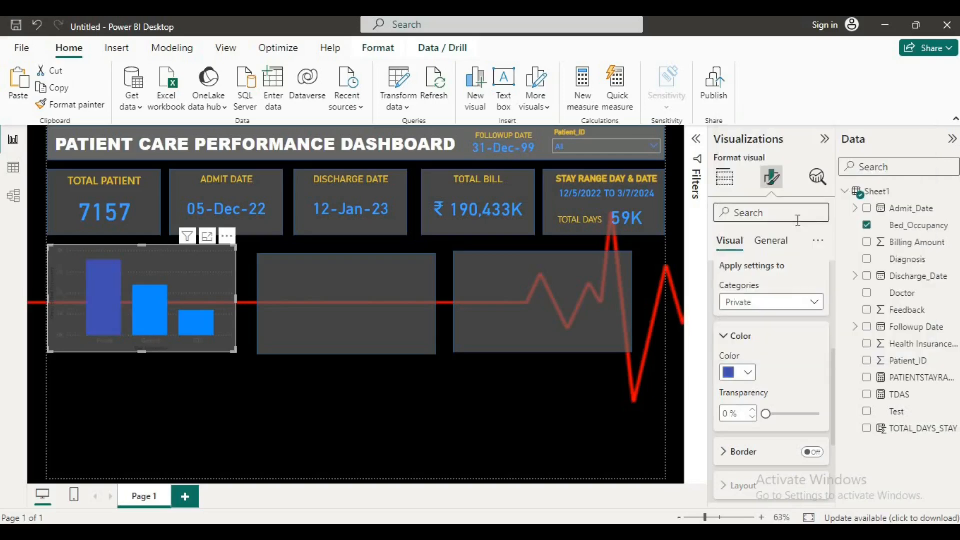
Step: Set the General column's color to the custom bright green #50FF10
{"action": "left_click", "coordinate": [810, 304]}
{"action": "left_click", "coordinate": [760, 353]}
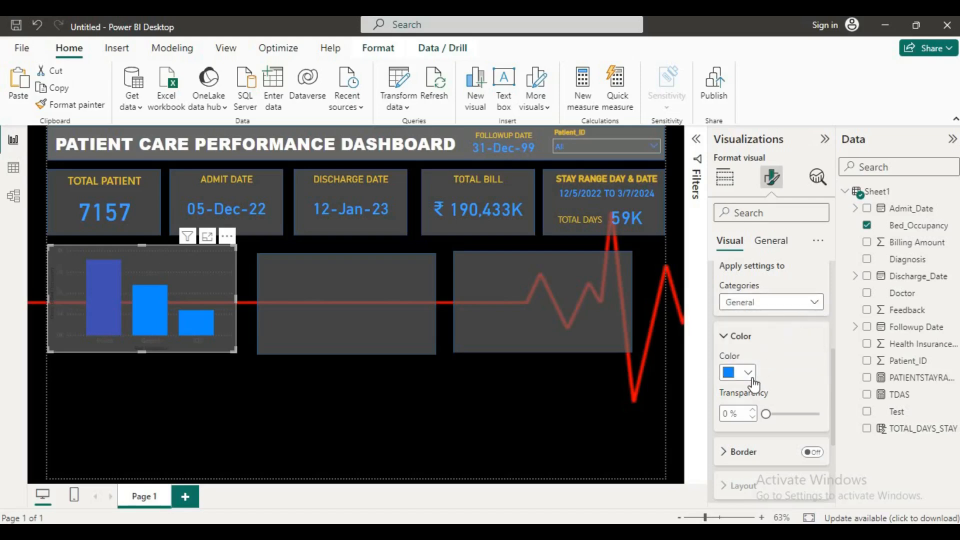
{"action": "left_click", "coordinate": [752, 377]}
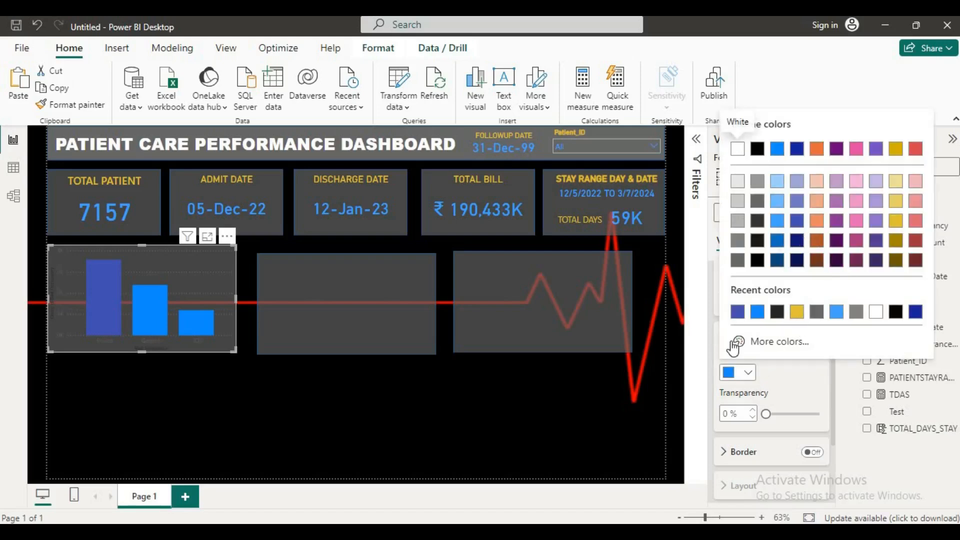
{"action": "left_click", "coordinate": [754, 346]}
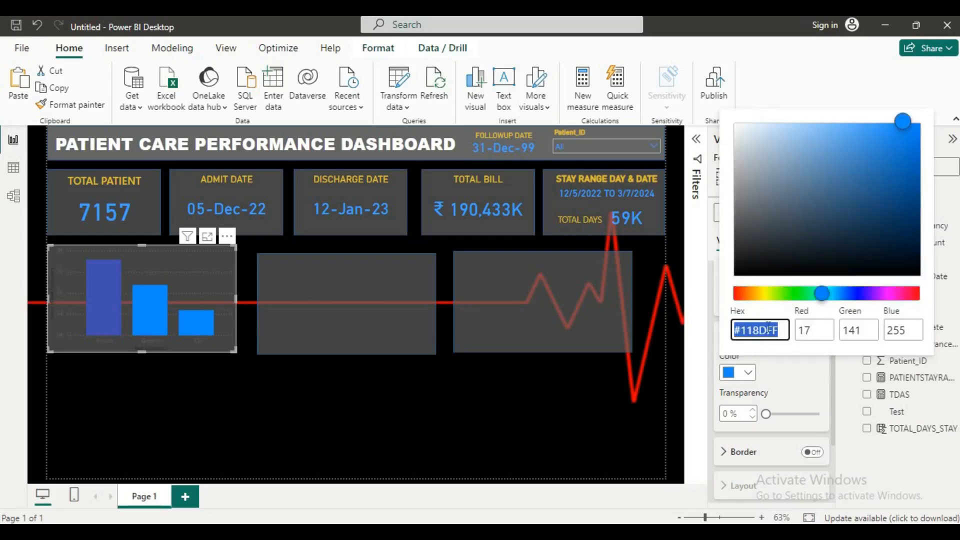
{"action": "left_click", "coordinate": [787, 294]}
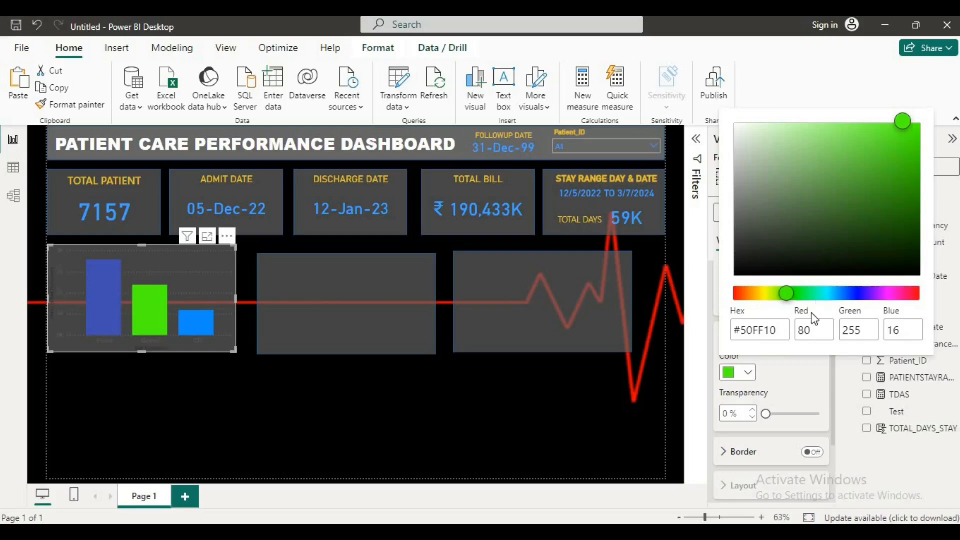
{"action": "left_click", "coordinate": [794, 383]}
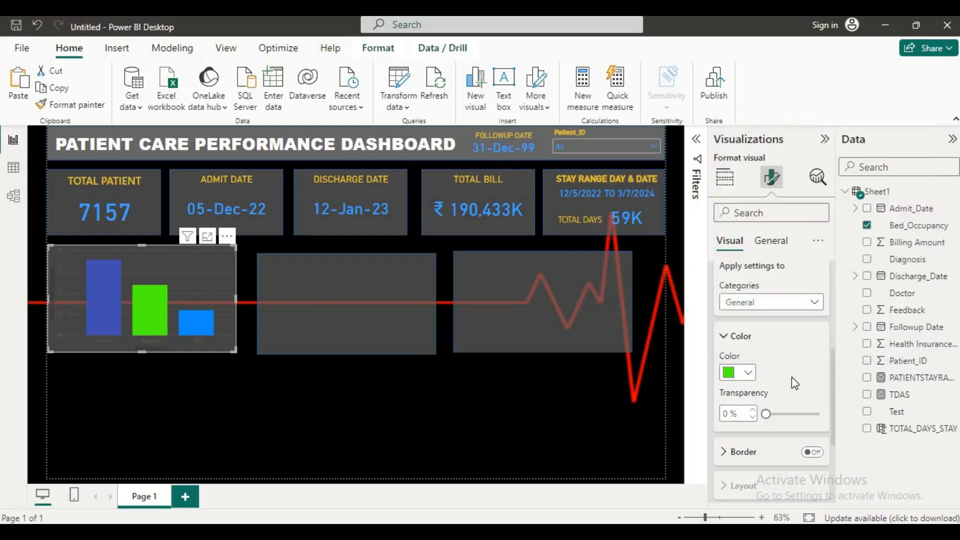
Step: Set the ICU column's color to the custom red #FF1038
{"action": "left_click", "coordinate": [813, 304]}
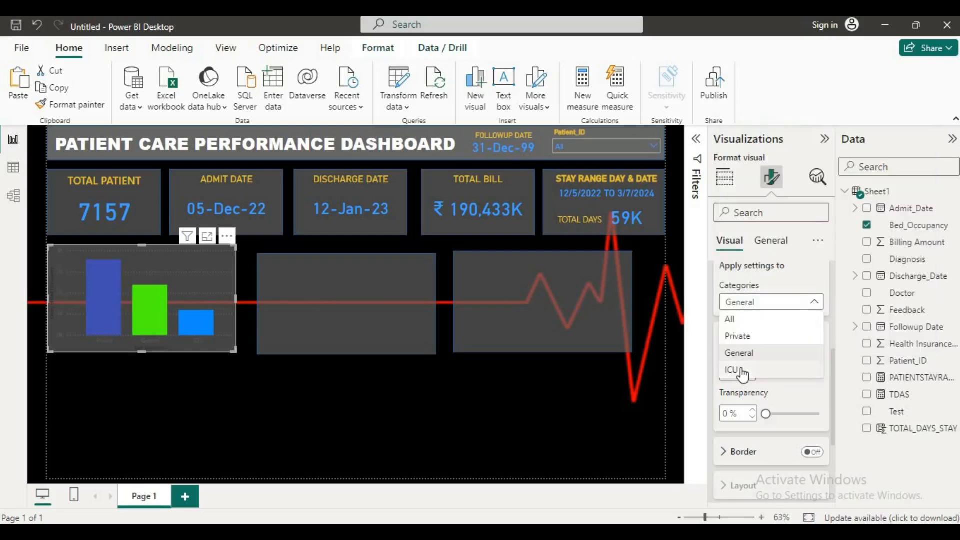
{"action": "left_click", "coordinate": [741, 372]}
{"action": "left_click", "coordinate": [748, 371]}
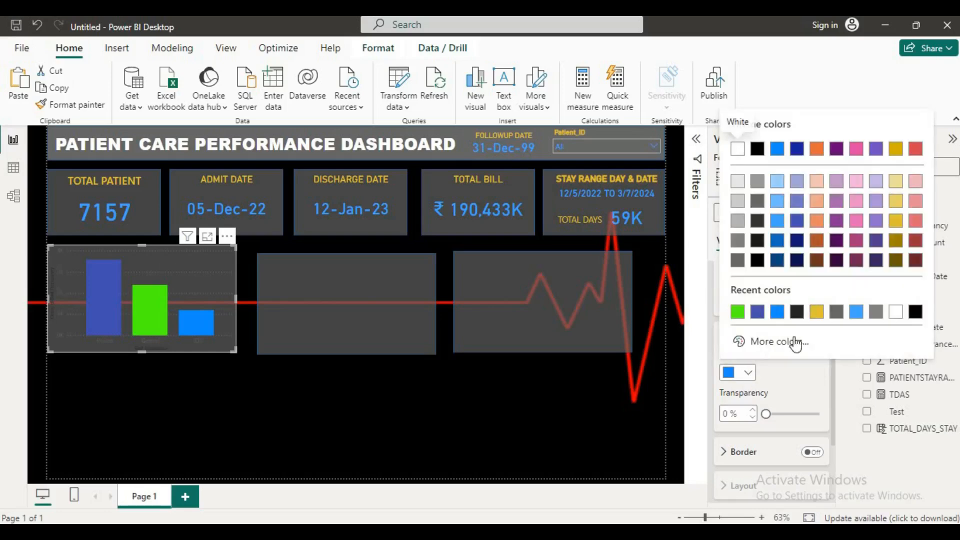
{"action": "left_click", "coordinate": [758, 343]}
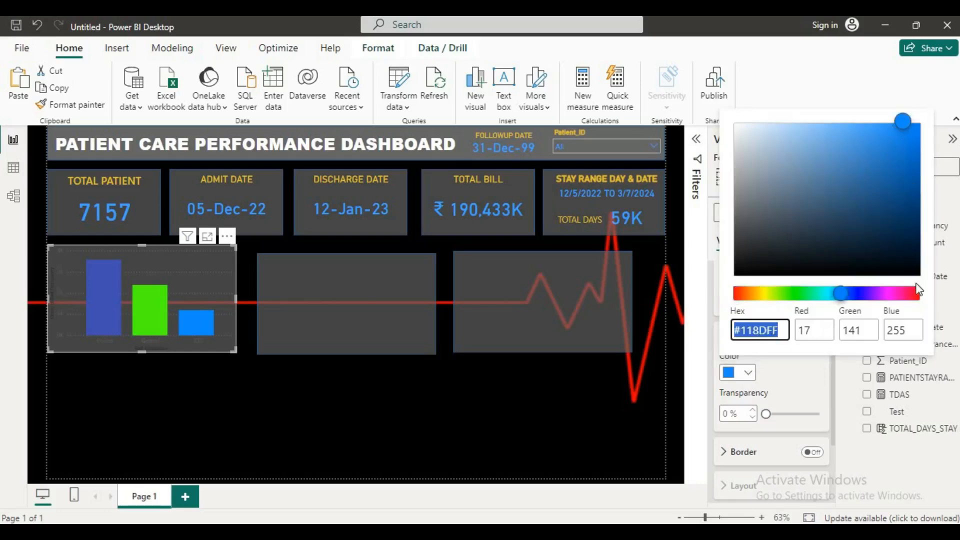
{"action": "left_click_drag", "start_coordinate": [912, 294], "coordinate": [916, 303]}
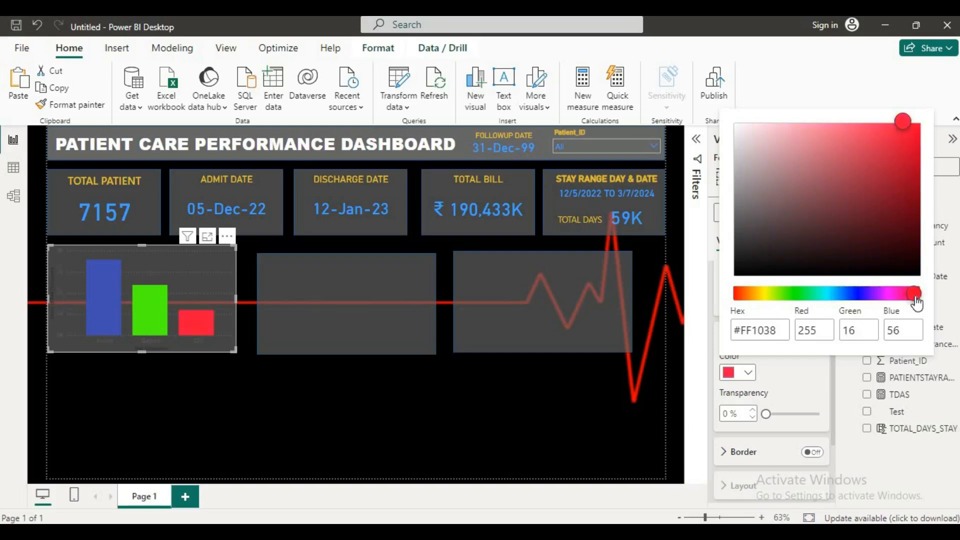
Step: Set the Private column's color in the bed occupancy chart to the custom yellow #F3E819
{"action": "left_click", "coordinate": [795, 381]}
{"action": "left_click", "coordinate": [800, 302]}
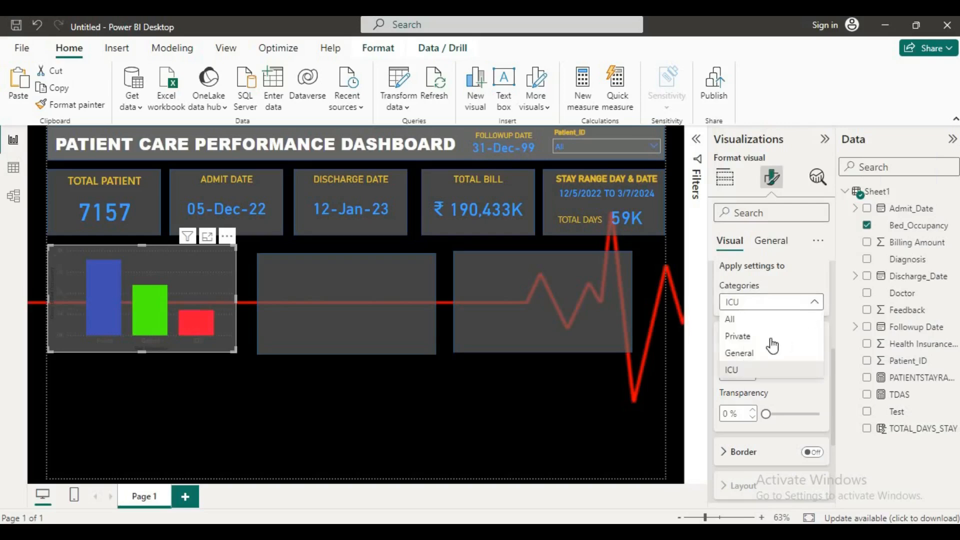
{"action": "left_click", "coordinate": [742, 335]}
{"action": "left_click", "coordinate": [750, 374]}
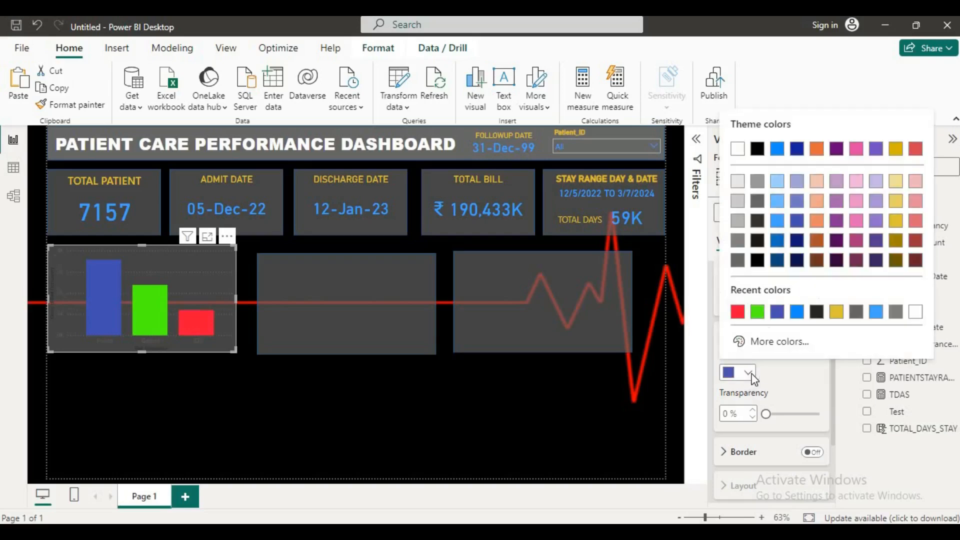
{"action": "left_click", "coordinate": [778, 341]}
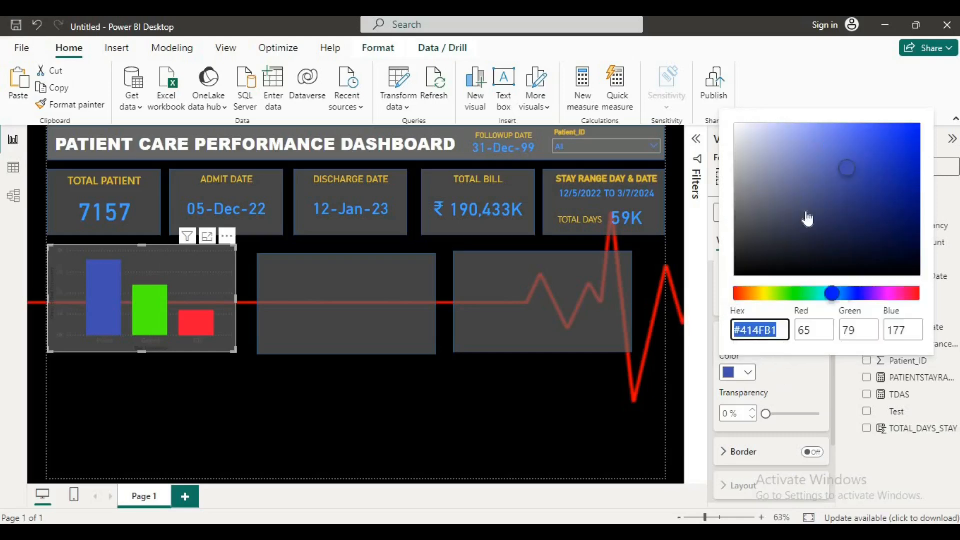
{"action": "left_click", "coordinate": [762, 294]}
{"action": "left_click", "coordinate": [839, 164]}
{"action": "left_click_drag", "start_coordinate": [866, 149], "coordinate": [895, 128]}
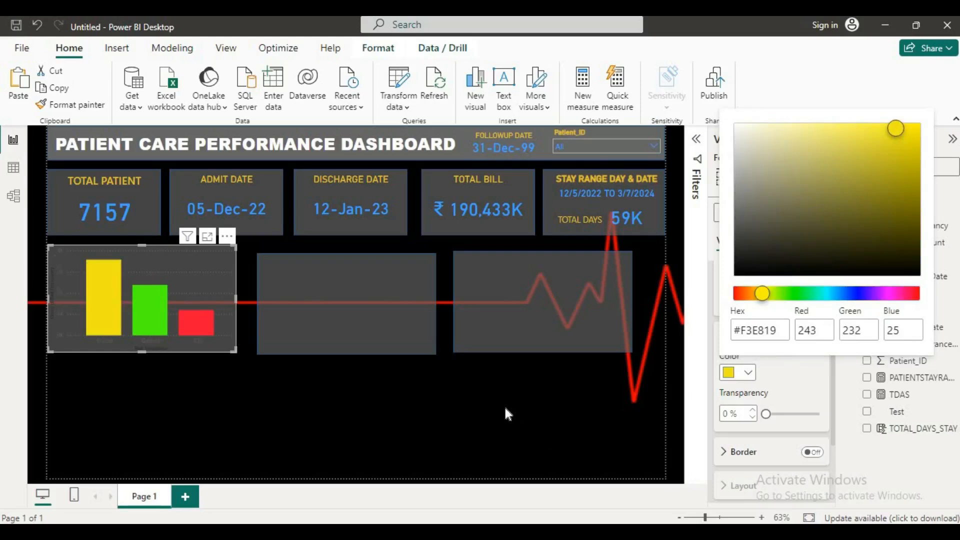
{"action": "left_click", "coordinate": [508, 414]}
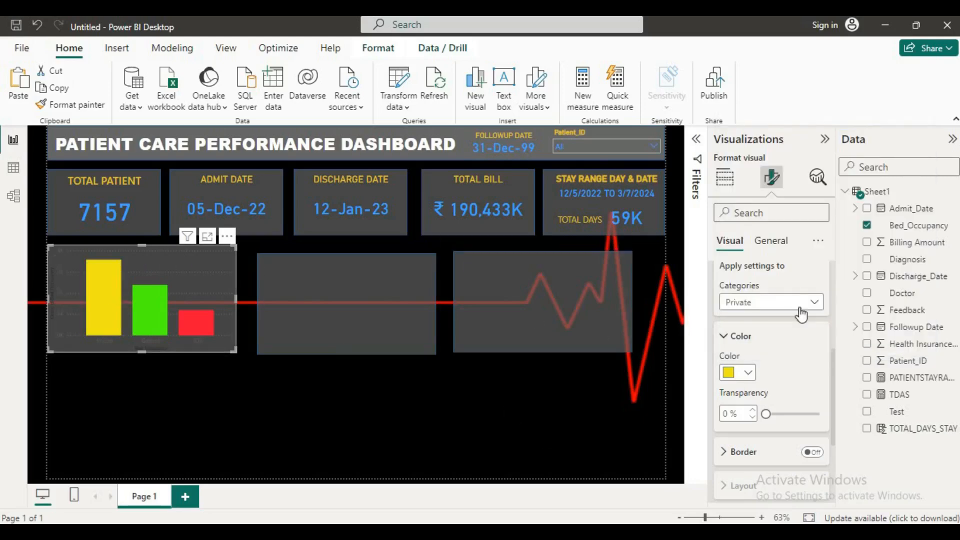
{"action": "scroll", "coordinate": [785, 319], "scroll_direction": "down", "scroll_amount": 3}
{"action": "scroll", "coordinate": [785, 320], "scroll_direction": "down", "scroll_amount": 1}
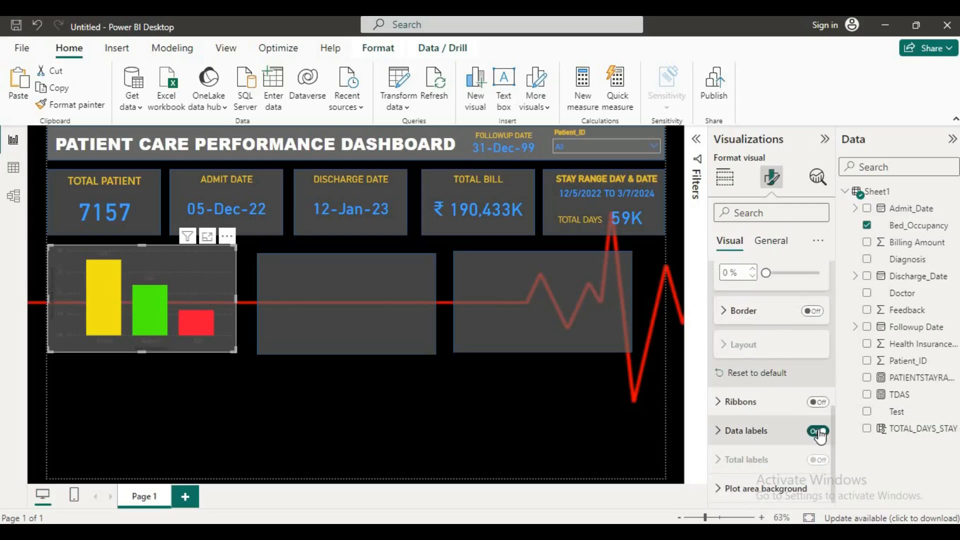
{"action": "left_click", "coordinate": [716, 430]}
{"action": "scroll", "coordinate": [753, 436], "scroll_direction": "down", "scroll_amount": 3}
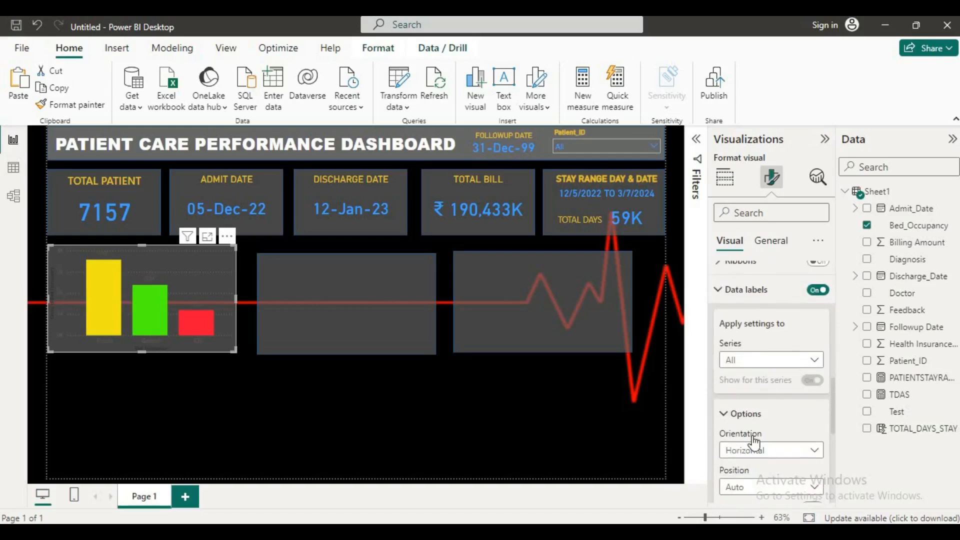
{"action": "scroll", "coordinate": [752, 436], "scroll_direction": "down", "scroll_amount": 1}
{"action": "scroll", "coordinate": [752, 436], "scroll_direction": "up", "scroll_amount": 1}
{"action": "scroll", "coordinate": [752, 437], "scroll_direction": "down", "scroll_amount": 1}
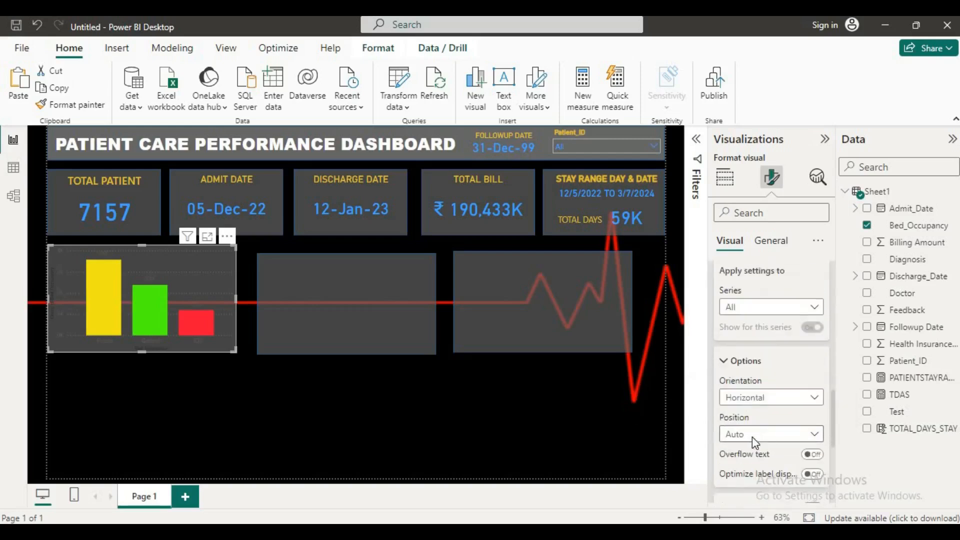
{"action": "scroll", "coordinate": [752, 437], "scroll_direction": "down", "scroll_amount": 3}
{"action": "scroll", "coordinate": [752, 436], "scroll_direction": "up", "scroll_amount": 3}
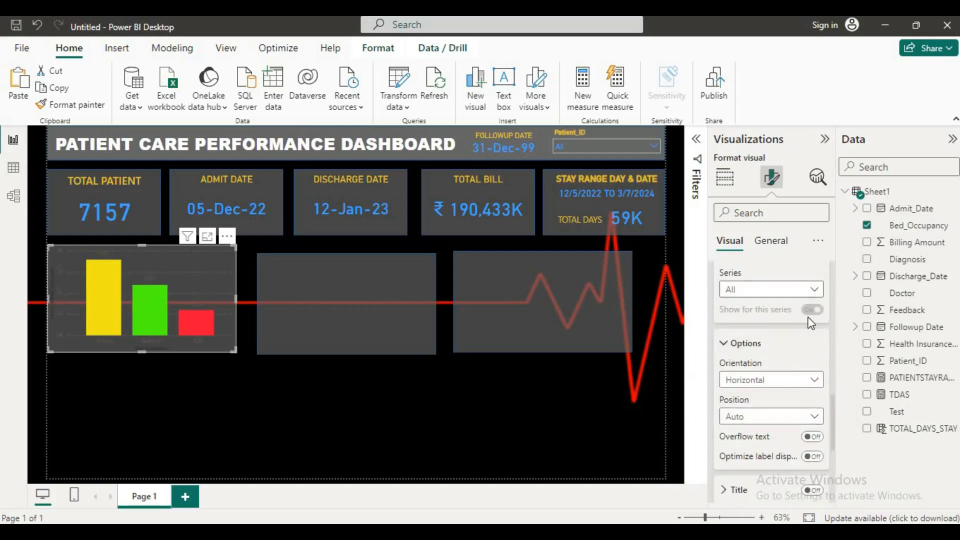
{"action": "scroll", "coordinate": [811, 322], "scroll_direction": "up", "scroll_amount": 2}
{"action": "left_click", "coordinate": [817, 289]}
{"action": "scroll", "coordinate": [787, 376], "scroll_direction": "down", "scroll_amount": 1}
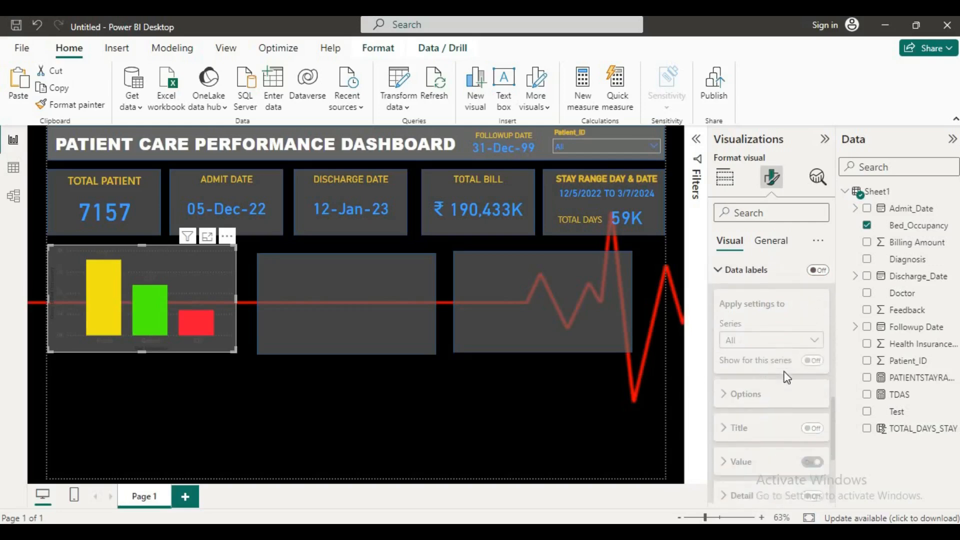
{"action": "scroll", "coordinate": [787, 377], "scroll_direction": "down", "scroll_amount": 2}
{"action": "scroll", "coordinate": [776, 402], "scroll_direction": "down", "scroll_amount": 1}
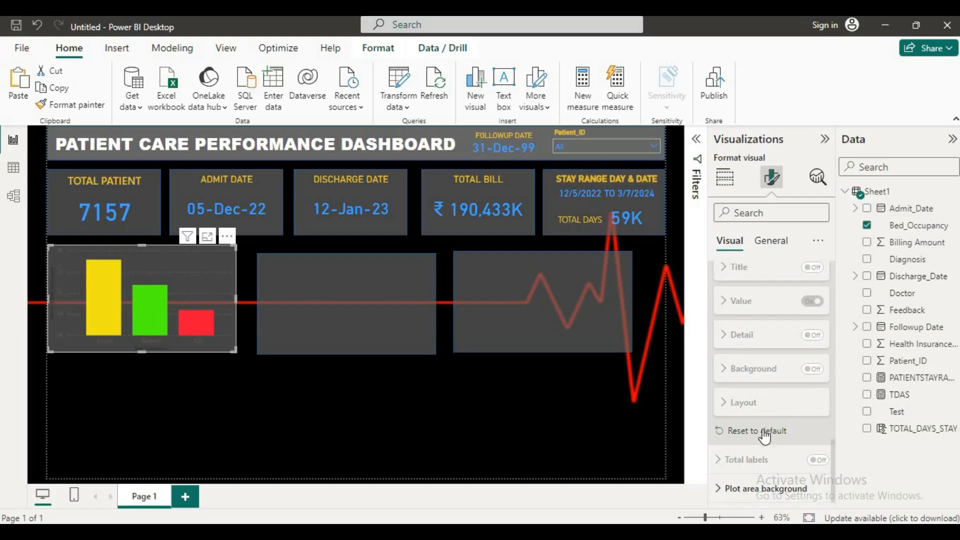
Step: Make the bed occupancy chart's X-axis category labels bold, bright blue and size 11
{"action": "scroll", "coordinate": [763, 432], "scroll_direction": "up", "scroll_amount": 12}
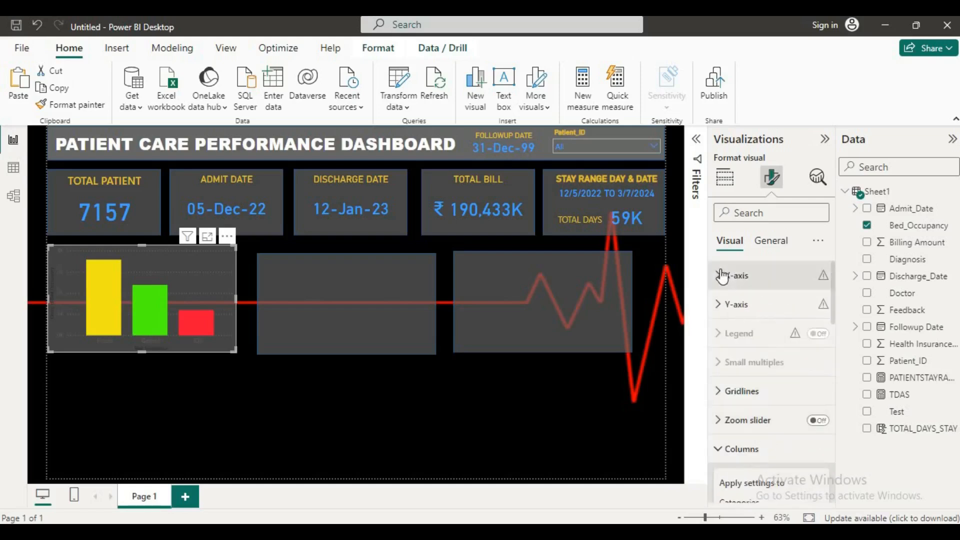
{"action": "left_click", "coordinate": [722, 276]}
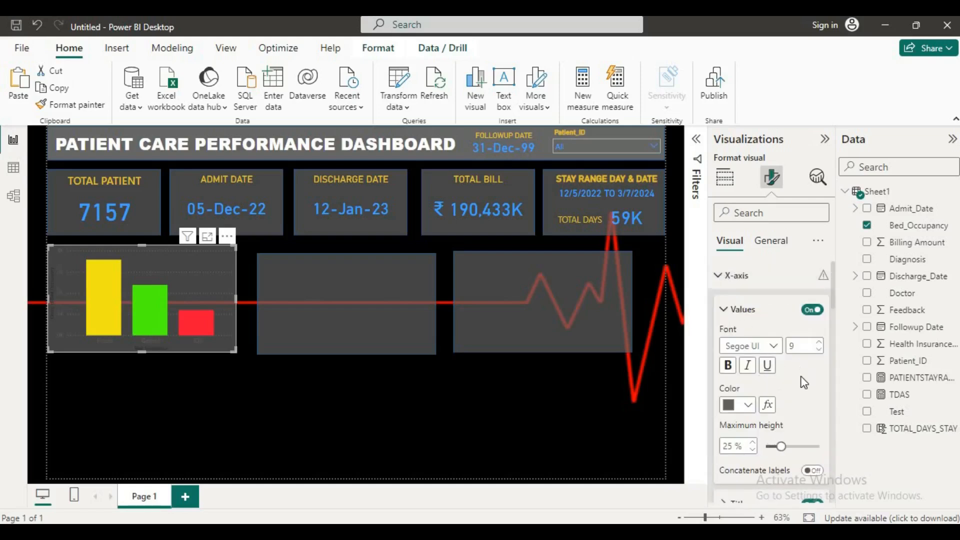
{"action": "left_click", "coordinate": [728, 365]}
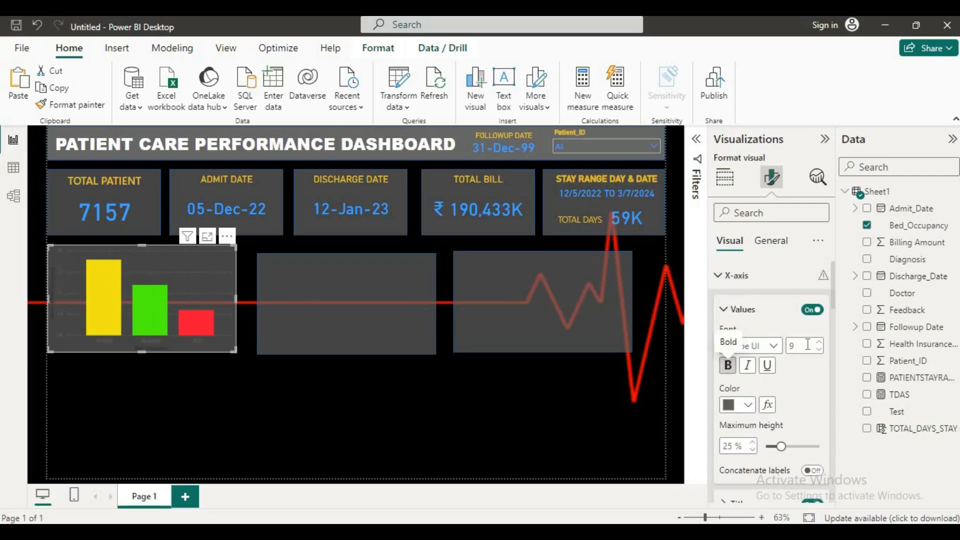
{"action": "left_click", "coordinate": [743, 406]}
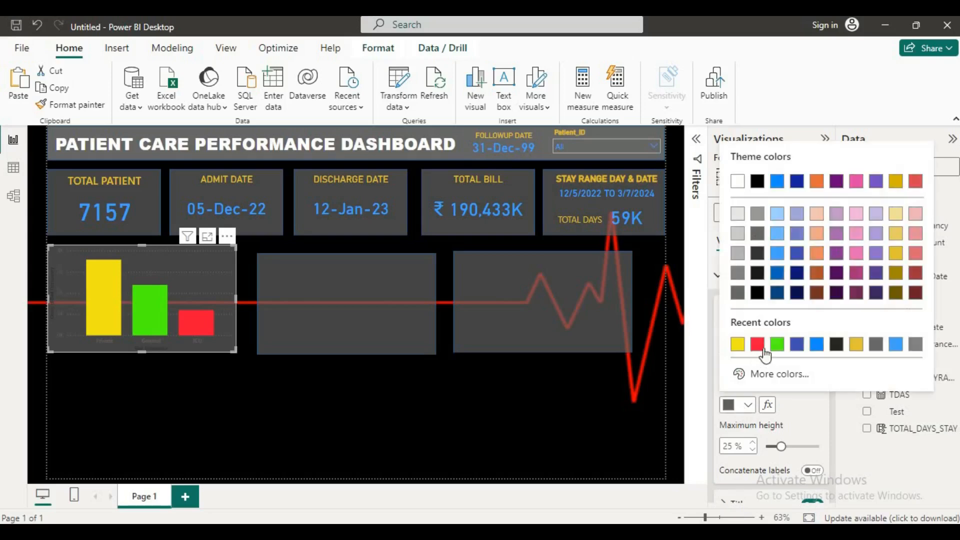
{"action": "left_click", "coordinate": [817, 345]}
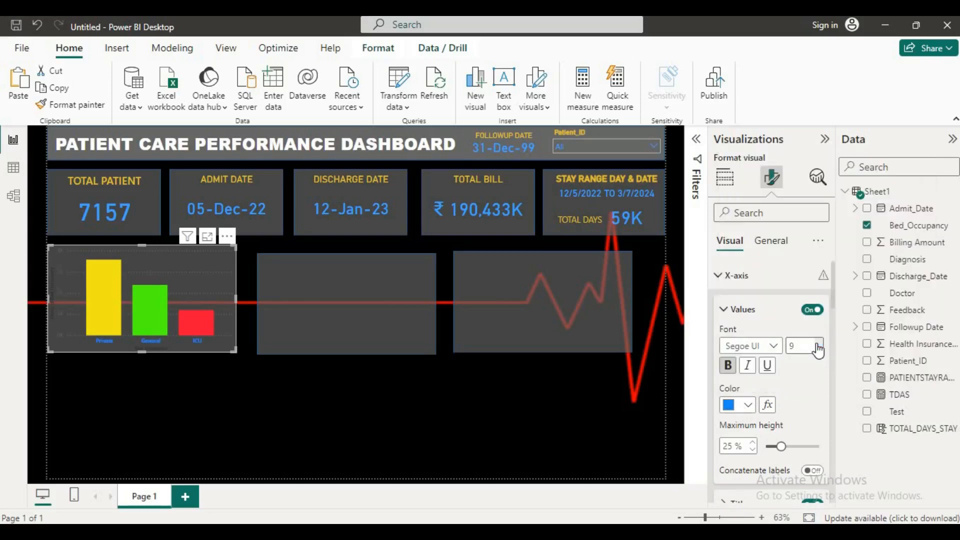
{"action": "left_click", "coordinate": [817, 344]}
{"action": "scroll", "coordinate": [795, 419], "scroll_direction": "down", "scroll_amount": 3}
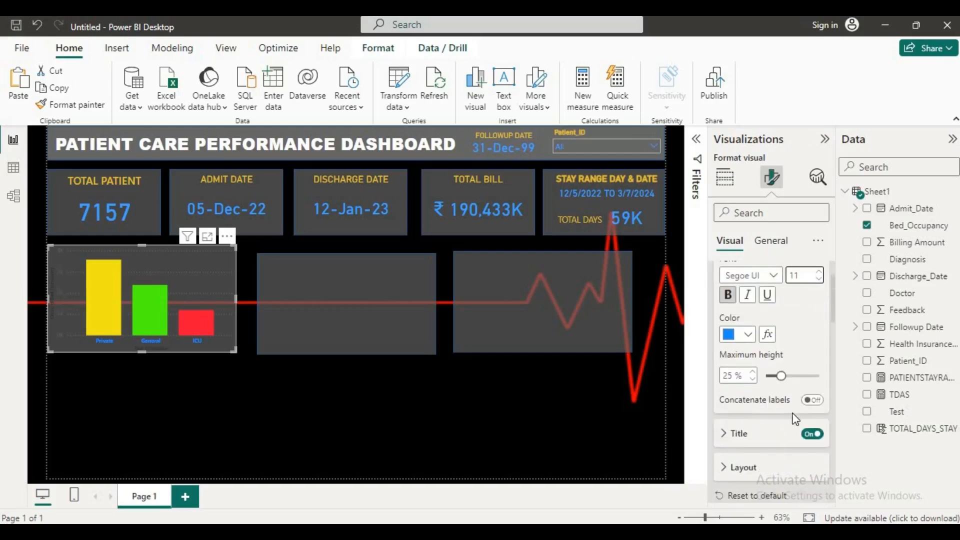
{"action": "scroll", "coordinate": [791, 416], "scroll_direction": "up", "scroll_amount": 3}
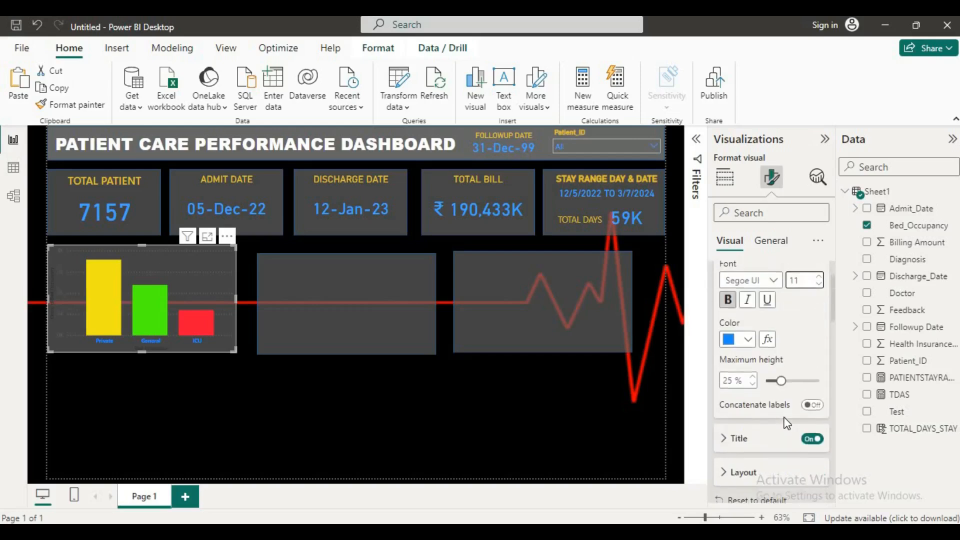
{"action": "left_click", "coordinate": [715, 277]}
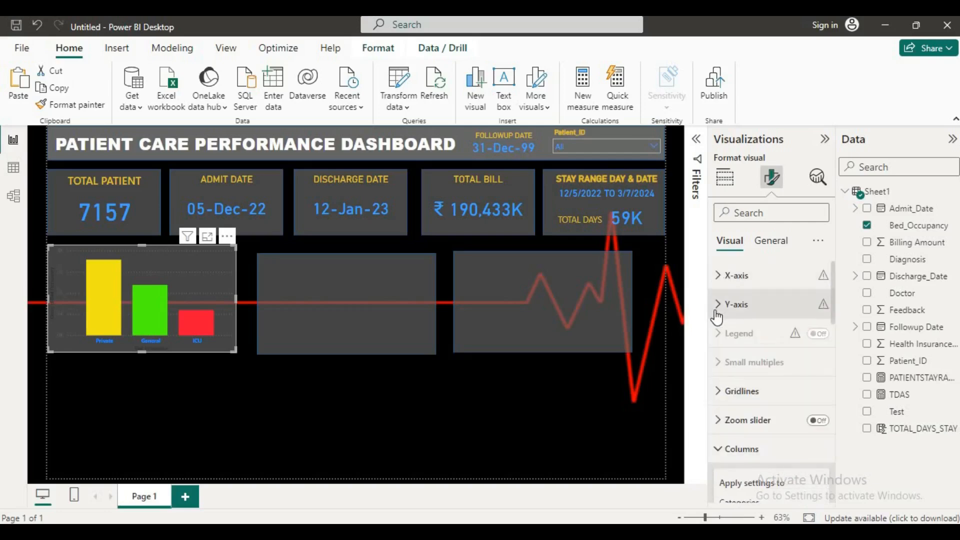
Step: Turn off the Y-axis title of the bed occupancy chart
{"action": "left_click", "coordinate": [716, 305]}
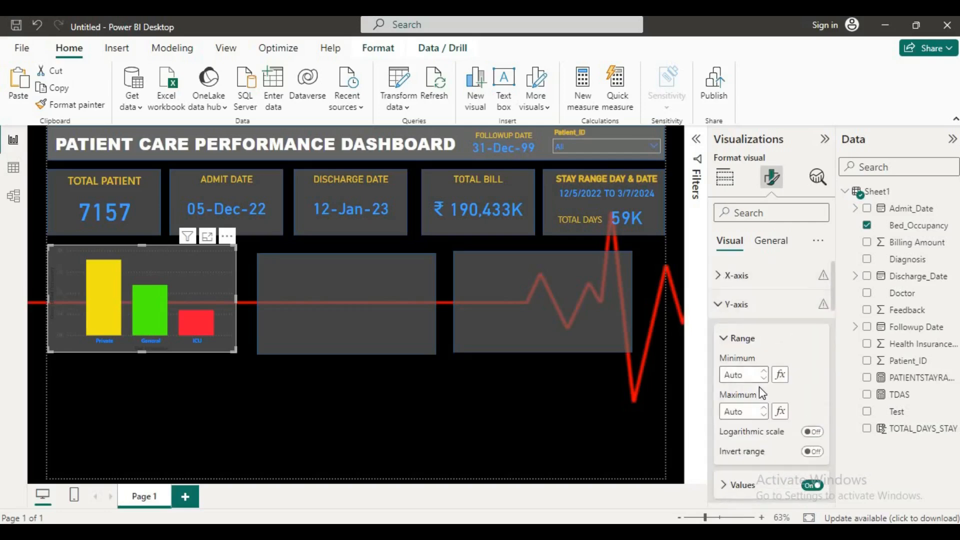
{"action": "scroll", "coordinate": [759, 387], "scroll_direction": "down", "scroll_amount": 5}
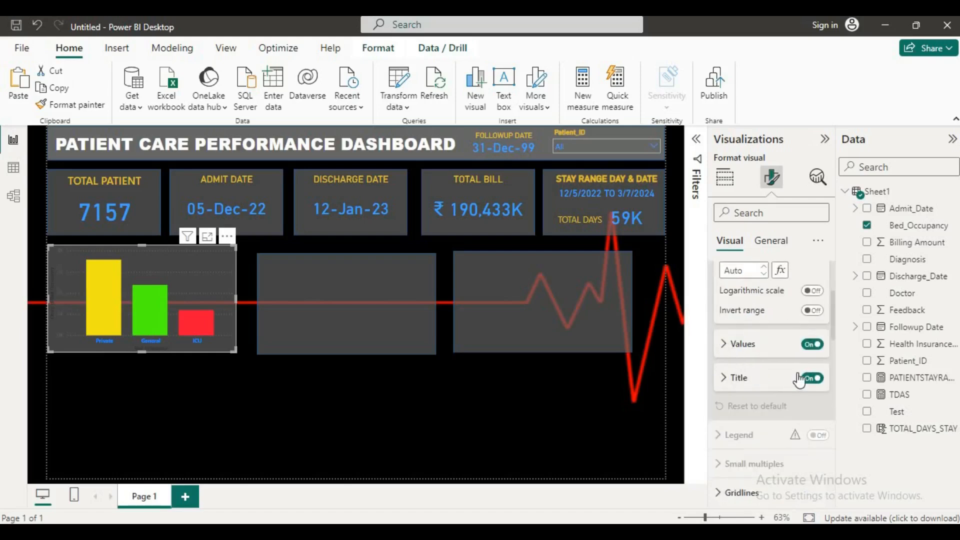
{"action": "left_click", "coordinate": [812, 379]}
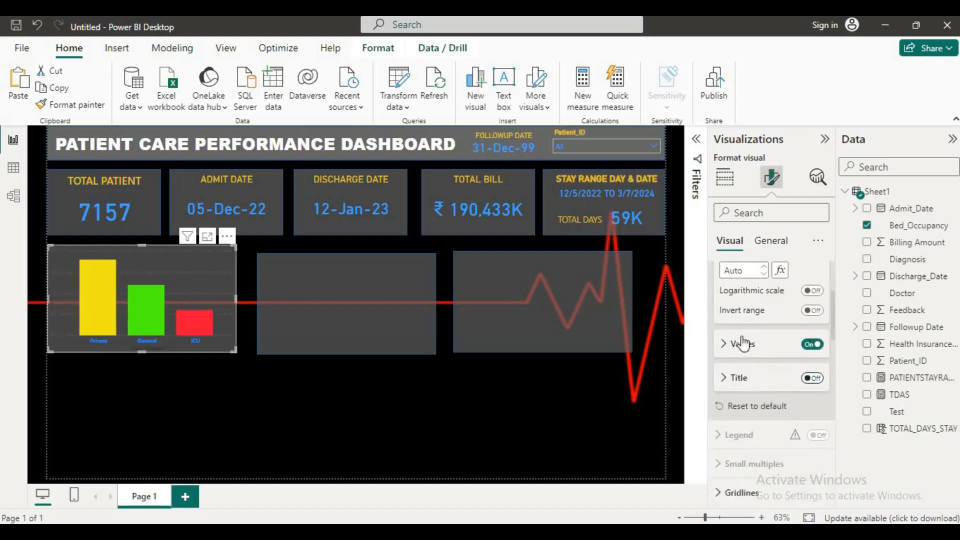
Step: Make the bed occupancy chart's Y-axis values bold, size 11 and bright blue
{"action": "left_click", "coordinate": [728, 350]}
{"action": "left_click", "coordinate": [728, 400]}
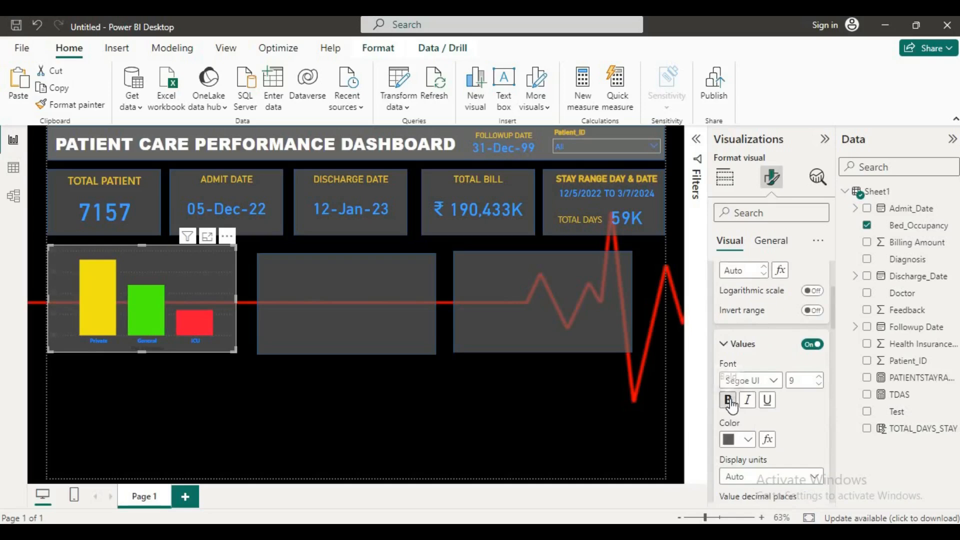
{"action": "left_click", "coordinate": [819, 377]}
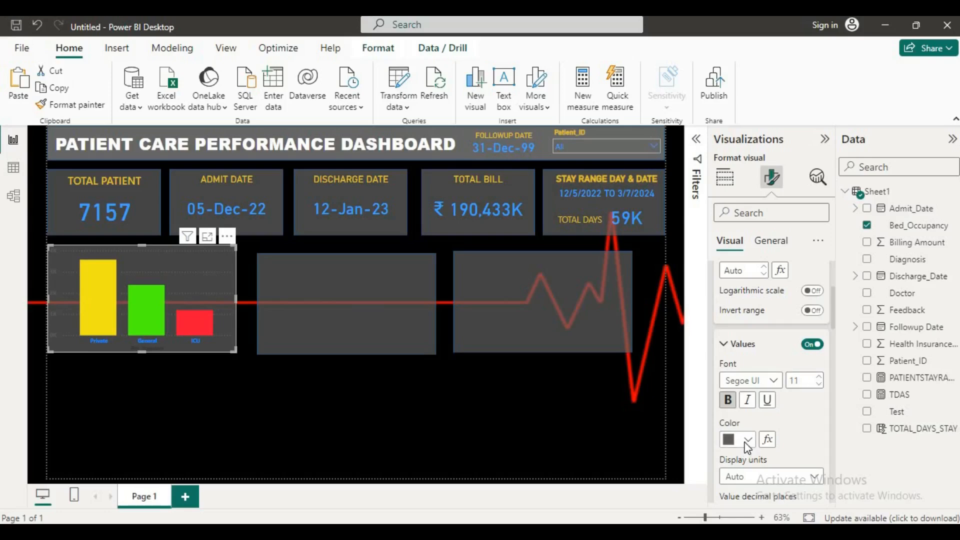
{"action": "left_click", "coordinate": [745, 439]}
{"action": "left_click", "coordinate": [737, 378]}
{"action": "scroll", "coordinate": [782, 426], "scroll_direction": "down", "scroll_amount": 4}
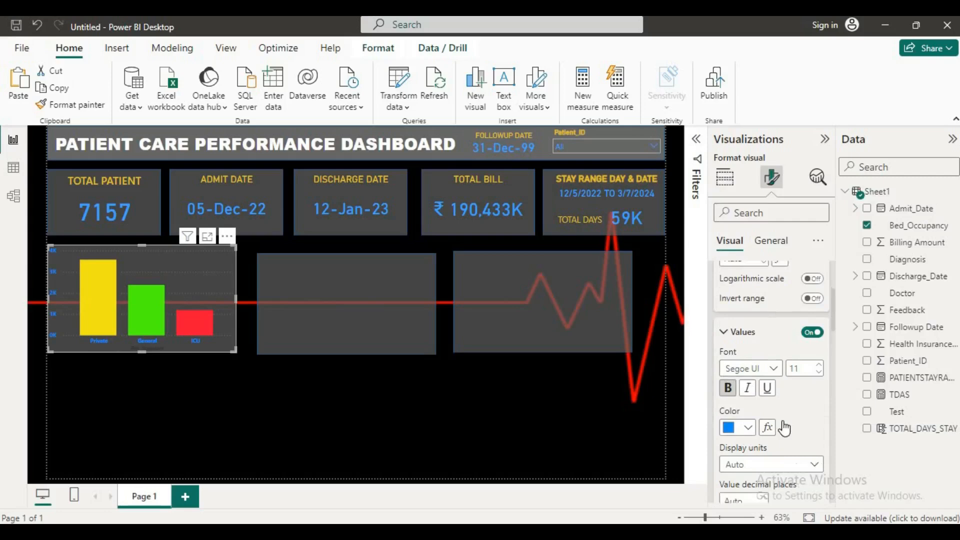
{"action": "scroll", "coordinate": [783, 427], "scroll_direction": "down", "scroll_amount": 2}
{"action": "scroll", "coordinate": [785, 427], "scroll_direction": "up", "scroll_amount": 5}
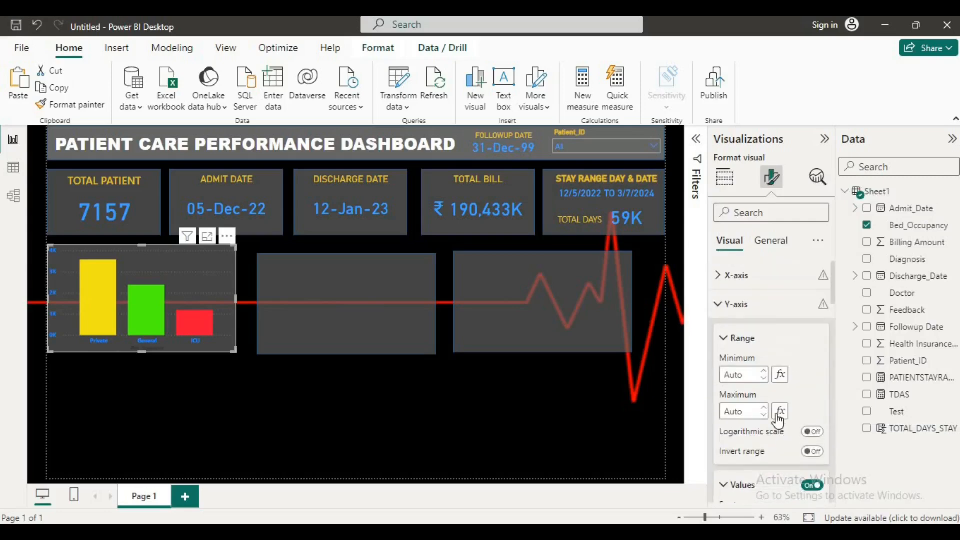
Step: Turn off the X-axis title of the bed occupancy chart
{"action": "left_click", "coordinate": [716, 275]}
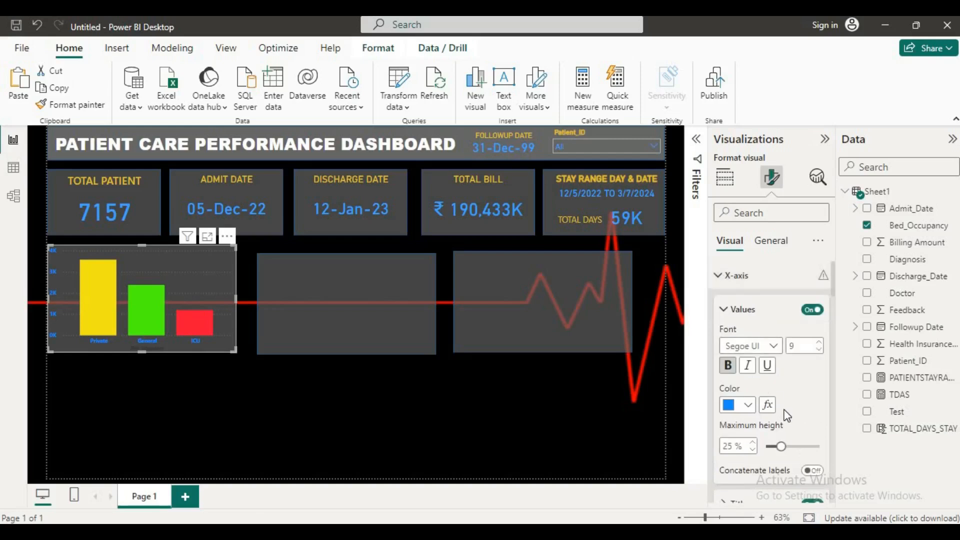
{"action": "scroll", "coordinate": [785, 415], "scroll_direction": "down", "scroll_amount": 4}
{"action": "left_click", "coordinate": [812, 365]}
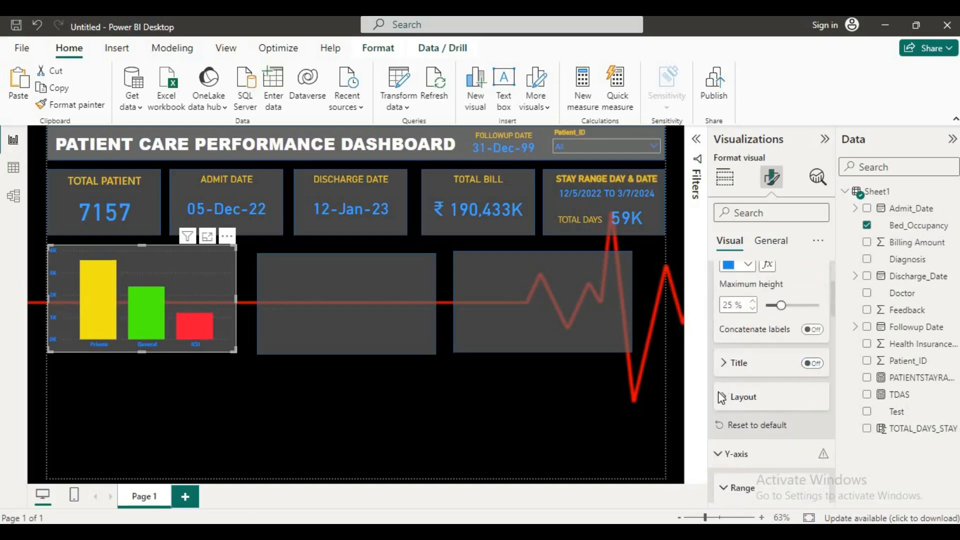
{"action": "left_click", "coordinate": [729, 403]}
{"action": "left_click", "coordinate": [729, 400]}
{"action": "scroll", "coordinate": [743, 412], "scroll_direction": "down", "scroll_amount": 3}
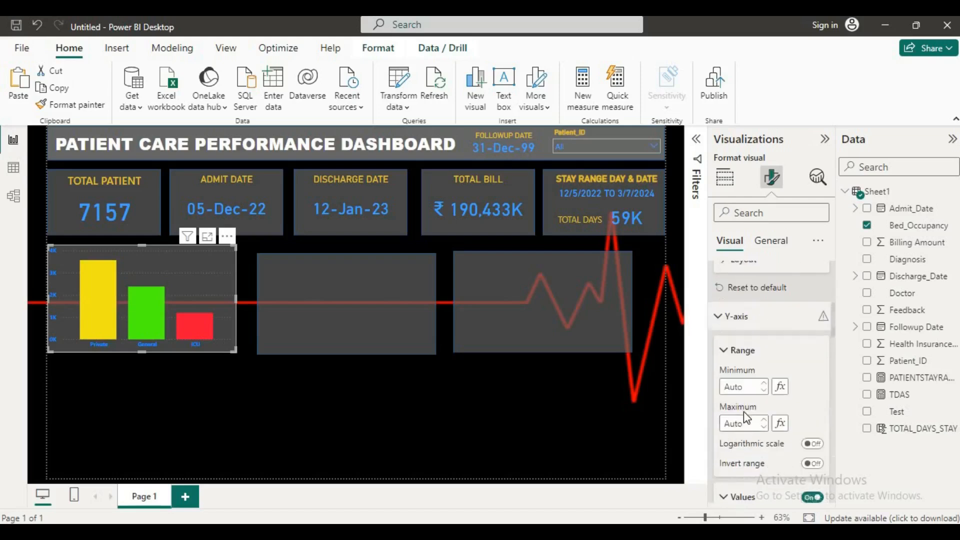
{"action": "scroll", "coordinate": [745, 418], "scroll_direction": "down", "scroll_amount": 3}
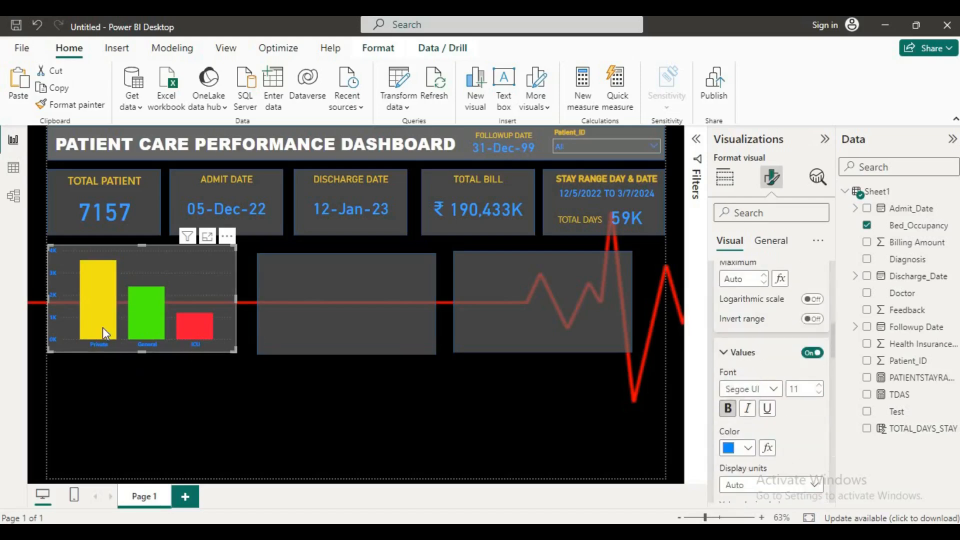
Step: Check the Private column's count and the Bed_Occupancy categories in the Sheet1 table data, and return to the report without filtering
{"action": "mouse_move", "coordinate": [103, 326]}
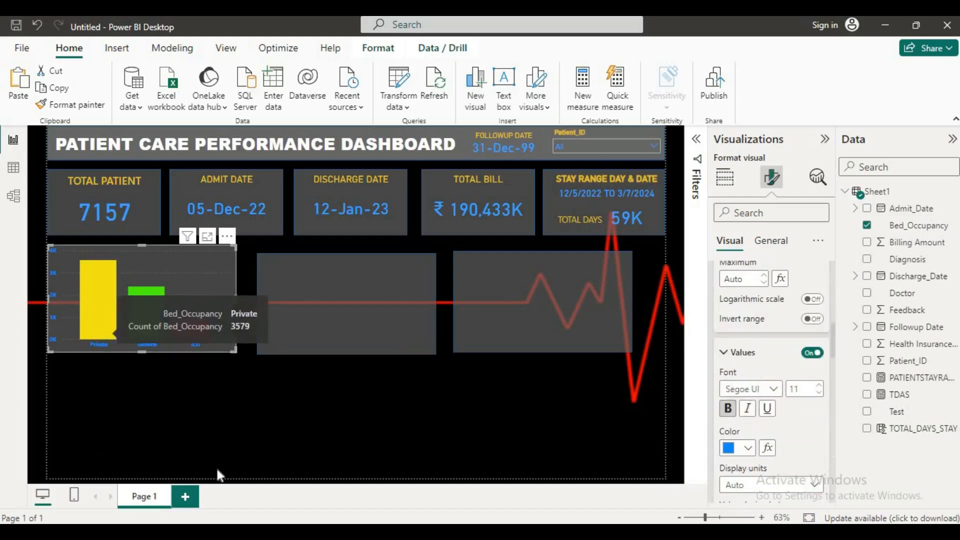
{"action": "left_click", "coordinate": [13, 168]}
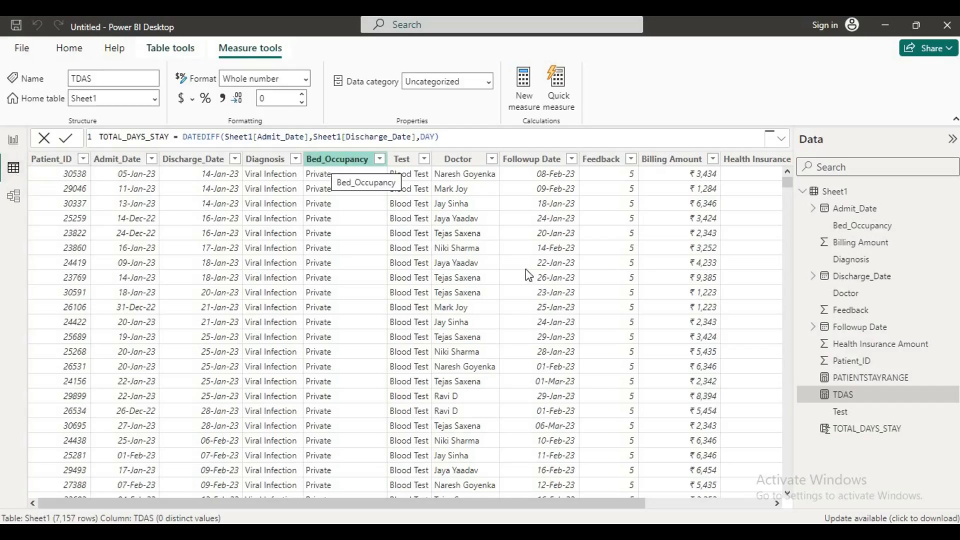
{"action": "left_click_drag", "start_coordinate": [486, 504], "coordinate": [674, 517]}
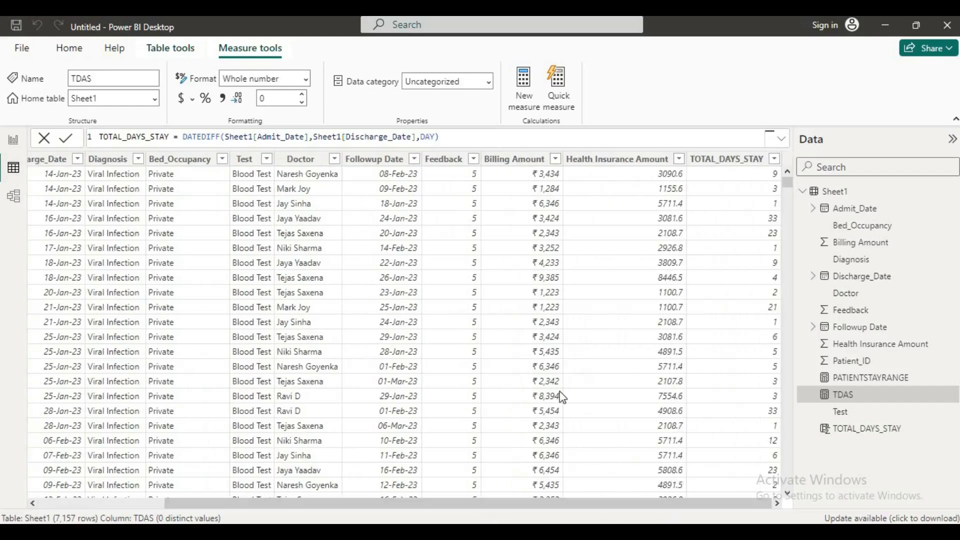
{"action": "left_click", "coordinate": [223, 160]}
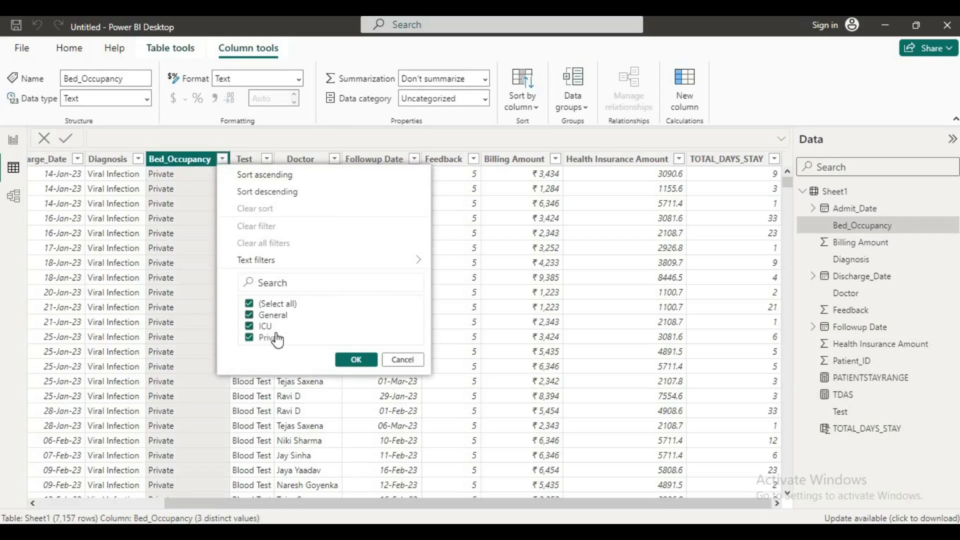
{"action": "left_click", "coordinate": [278, 340]}
{"action": "left_click", "coordinate": [397, 362]}
{"action": "left_click_drag", "start_coordinate": [281, 504], "coordinate": [153, 504]}
{"action": "left_click", "coordinate": [14, 139]}
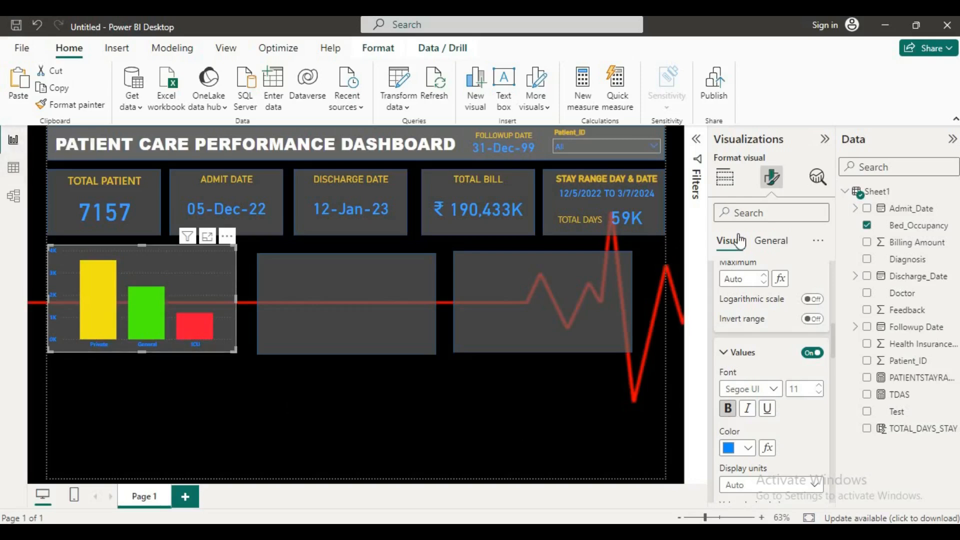
Step: Test the Patient_ID slicer by filtering the dashboard to the first patient in the list, and clear the selection
{"action": "left_click", "coordinate": [726, 178]}
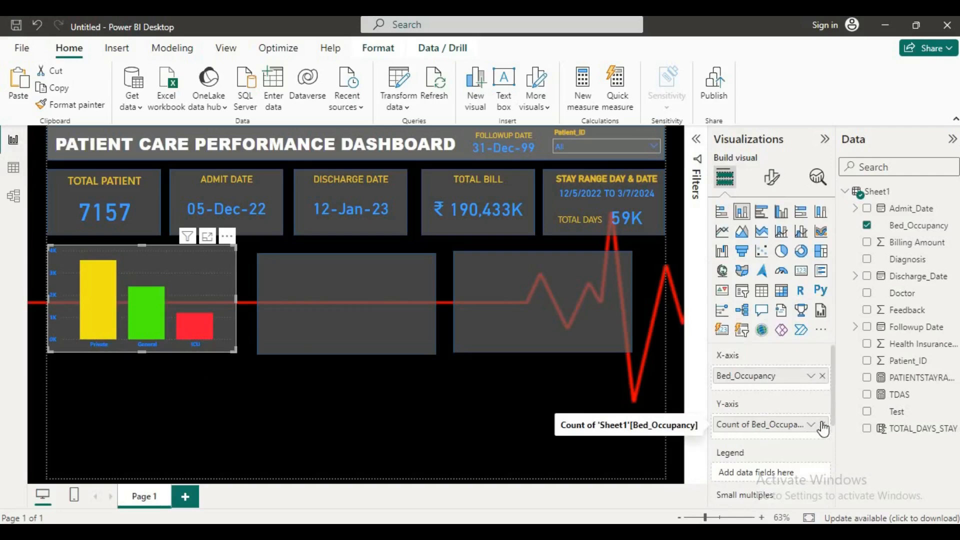
{"action": "left_click", "coordinate": [652, 146]}
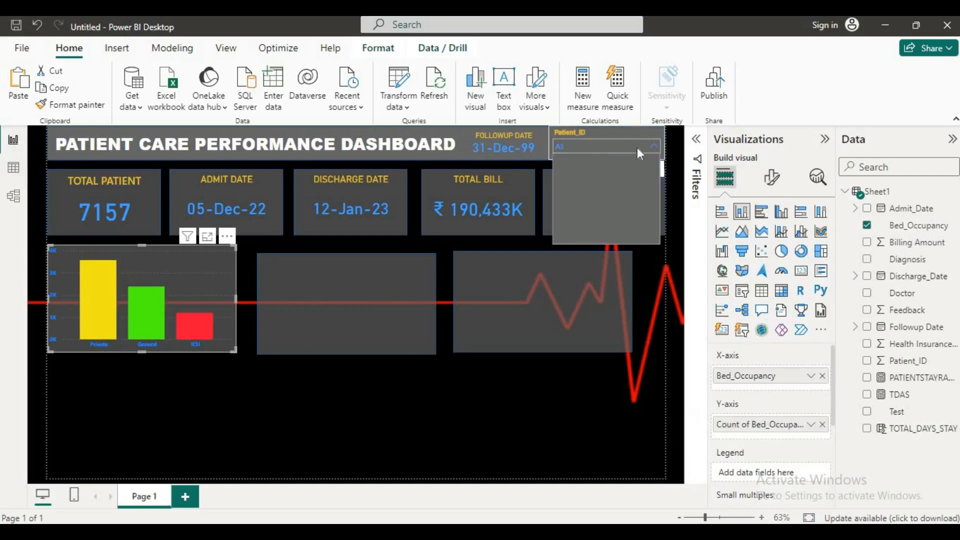
{"action": "left_click", "coordinate": [559, 162]}
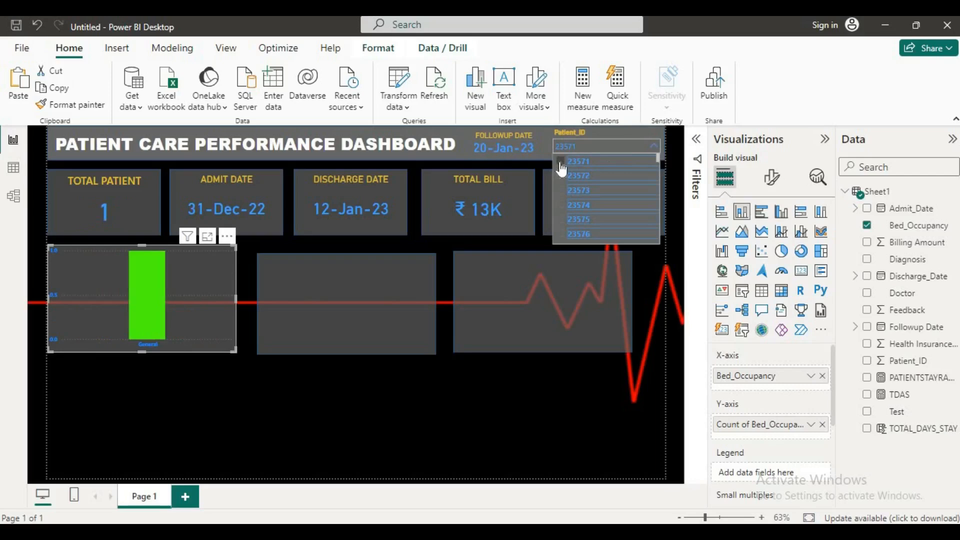
{"action": "left_click", "coordinate": [560, 161]}
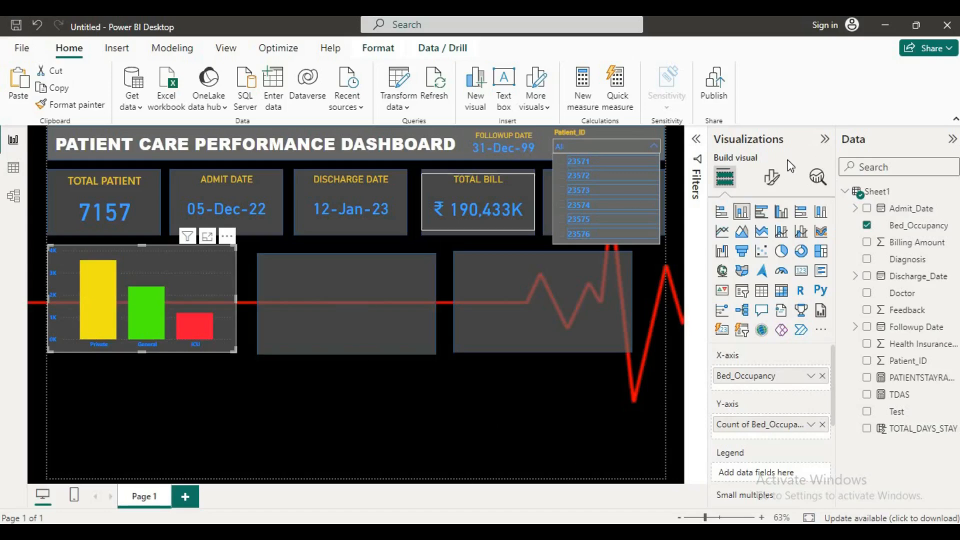
{"action": "left_click", "coordinate": [163, 261]}
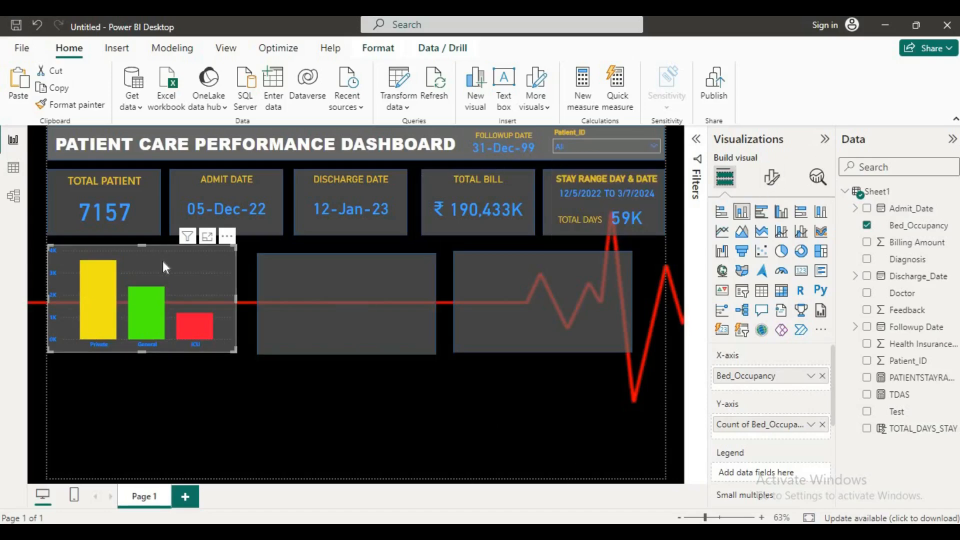
Step: Turn off the horizontal gridlines of the bed occupancy chart
{"action": "left_click", "coordinate": [773, 177]}
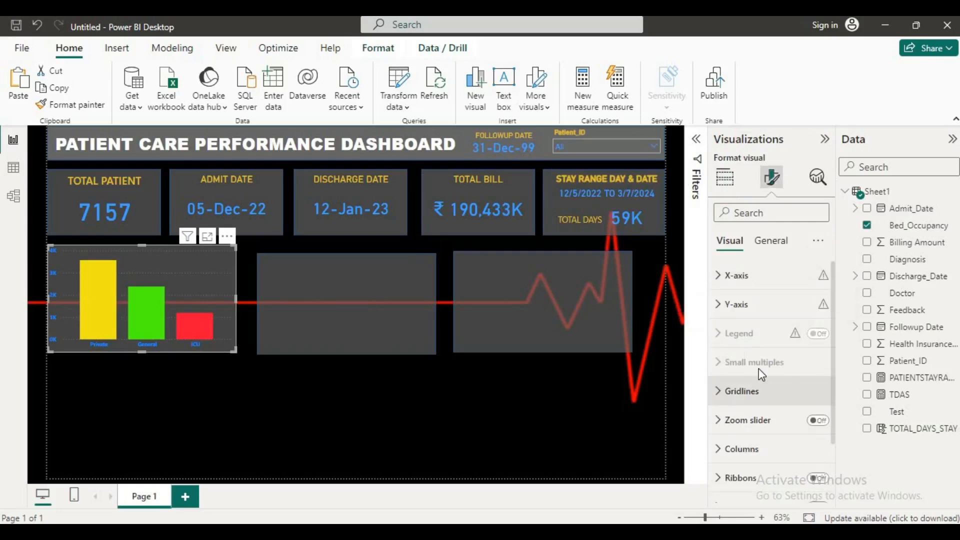
{"action": "left_click", "coordinate": [722, 391]}
{"action": "scroll", "coordinate": [773, 370], "scroll_direction": "down", "scroll_amount": 2}
{"action": "left_click", "coordinate": [812, 356]}
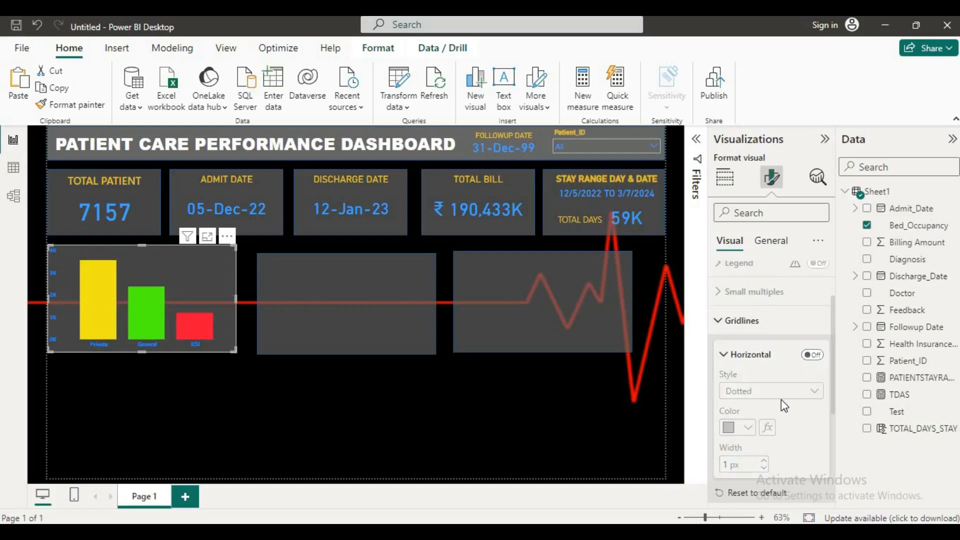
Step: Set the transparency of all columns in the bed occupancy chart to 9%
{"action": "scroll", "coordinate": [781, 410], "scroll_direction": "down", "scroll_amount": 3}
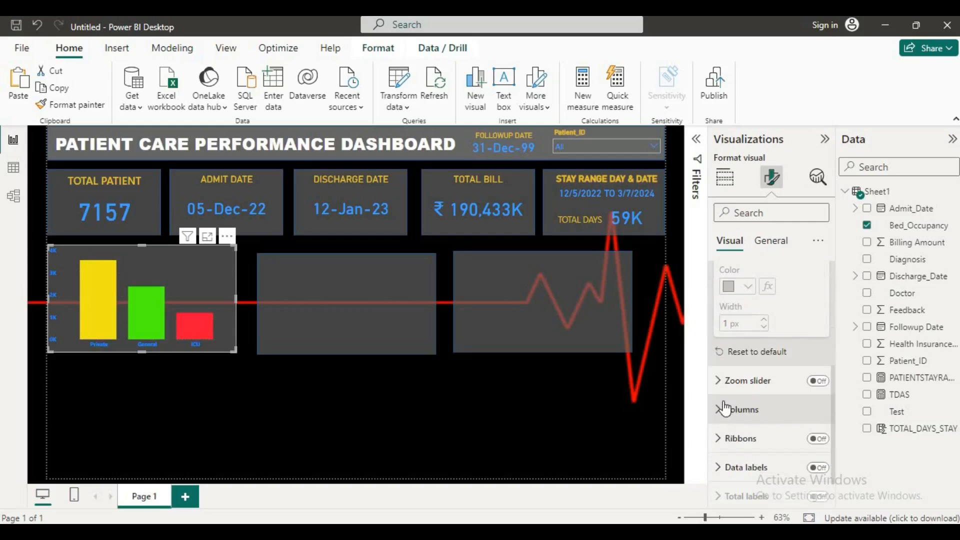
{"action": "scroll", "coordinate": [724, 408], "scroll_direction": "down", "scroll_amount": 1}
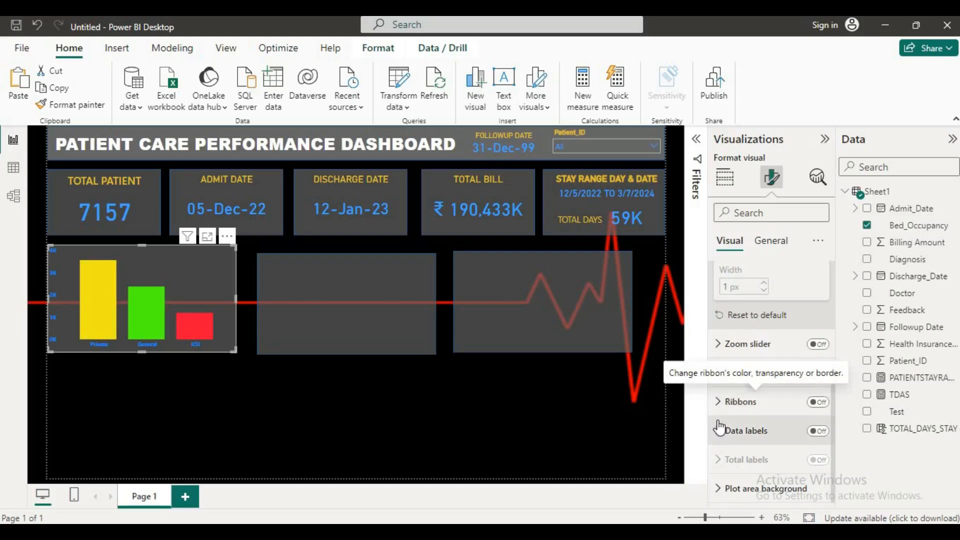
{"action": "left_click", "coordinate": [719, 372]}
{"action": "scroll", "coordinate": [730, 384], "scroll_direction": "down", "scroll_amount": 2}
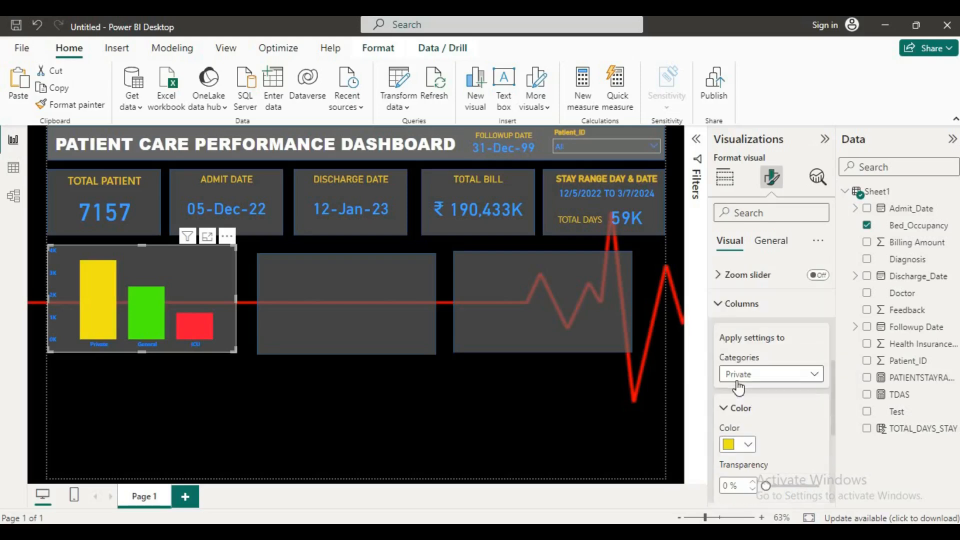
{"action": "left_click", "coordinate": [754, 376]}
{"action": "left_click", "coordinate": [755, 388]}
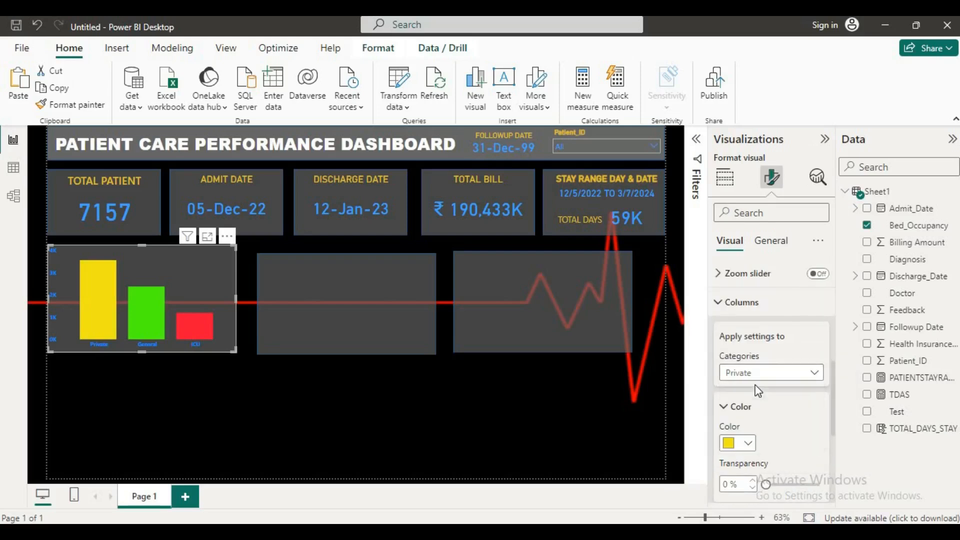
{"action": "scroll", "coordinate": [769, 395], "scroll_direction": "down", "scroll_amount": 2}
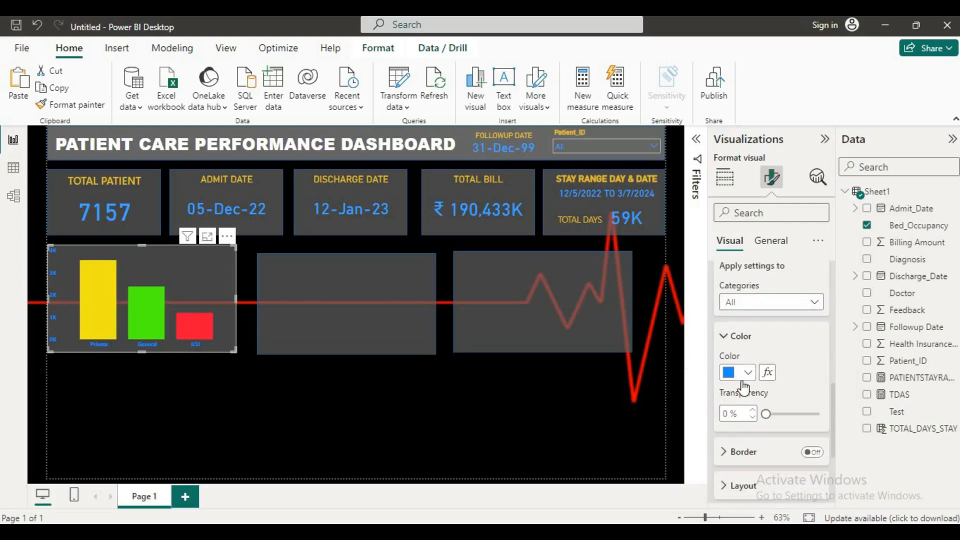
{"action": "left_click_drag", "start_coordinate": [767, 414], "coordinate": [771, 415]}
Step: Set the space between categories in the bed occupancy chart's column layout to 30%
{"action": "scroll", "coordinate": [764, 430], "scroll_direction": "down", "scroll_amount": 3}
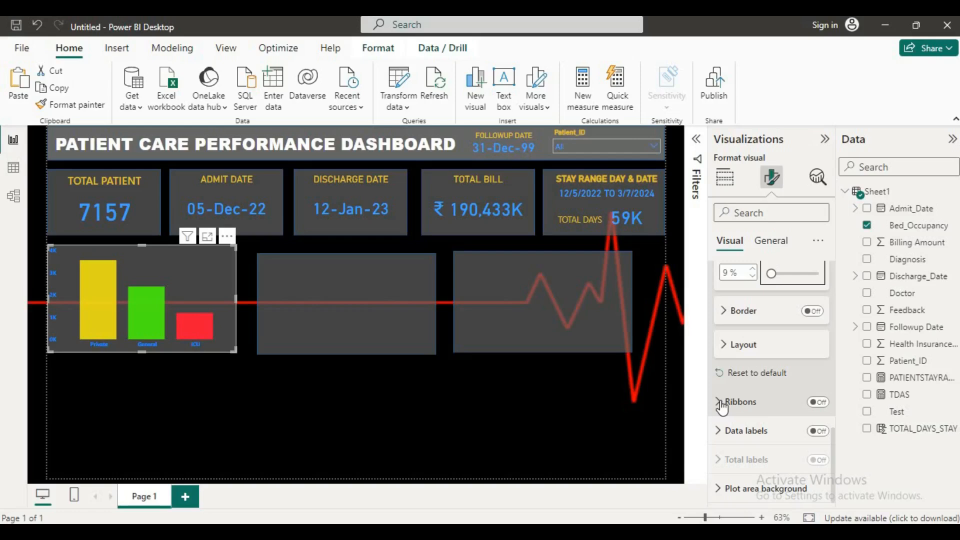
{"action": "left_click", "coordinate": [723, 345]}
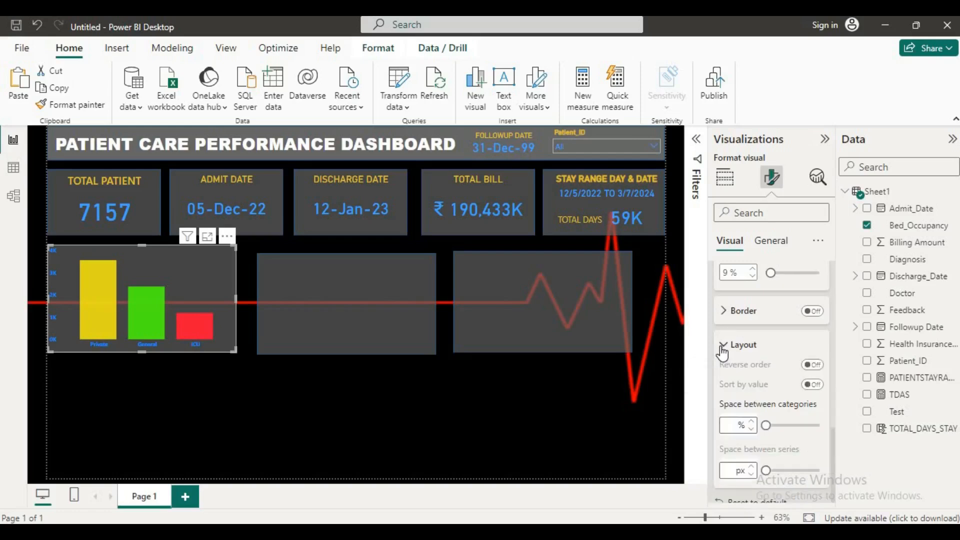
{"action": "left_click_drag", "start_coordinate": [780, 425], "coordinate": [787, 425]}
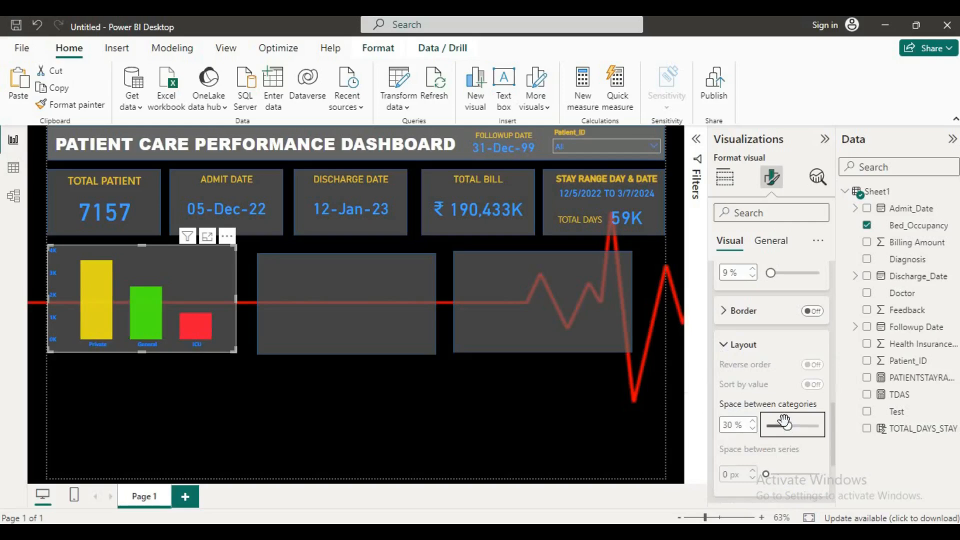
Step: Try ribbons between the columns of the bed occupancy chart and turn them off again
{"action": "scroll", "coordinate": [786, 427], "scroll_direction": "down", "scroll_amount": 3}
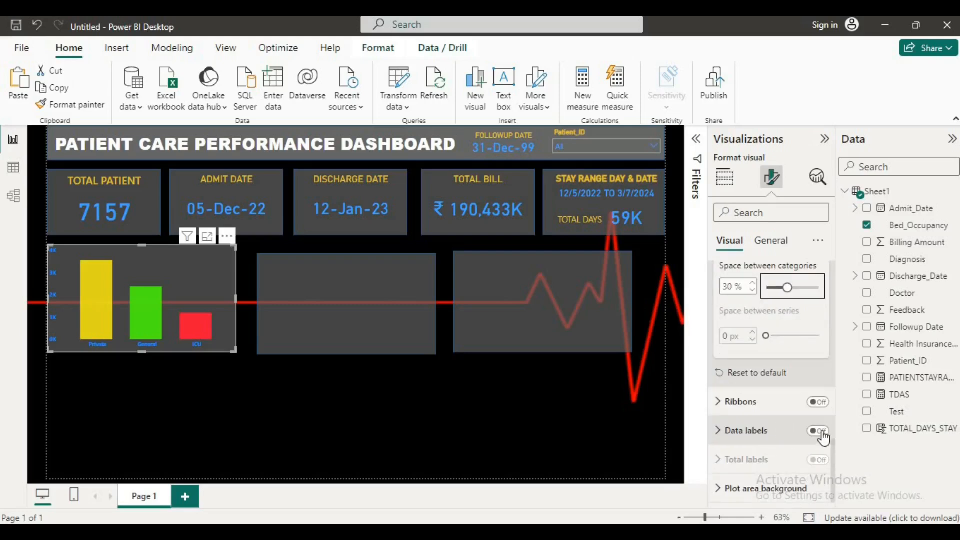
{"action": "left_click", "coordinate": [812, 404]}
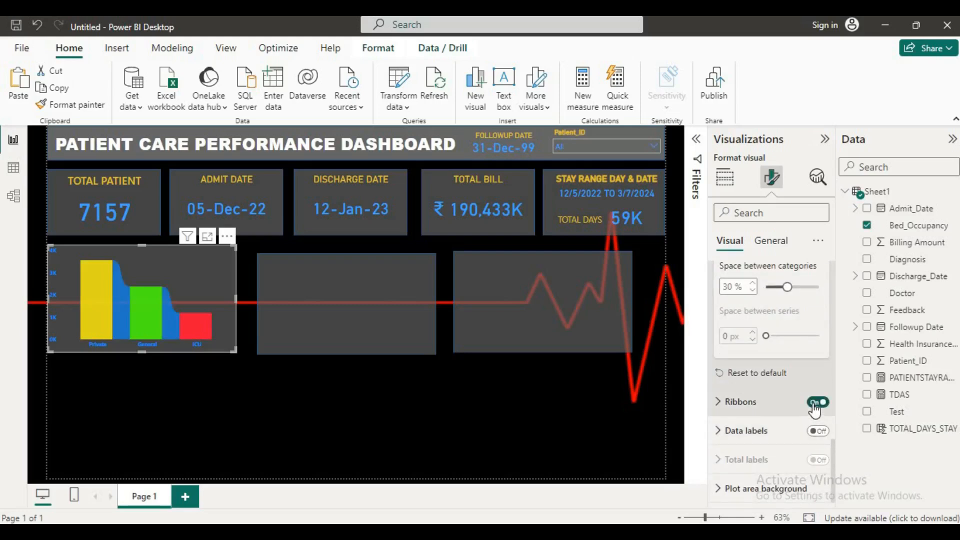
{"action": "left_click", "coordinate": [815, 403]}
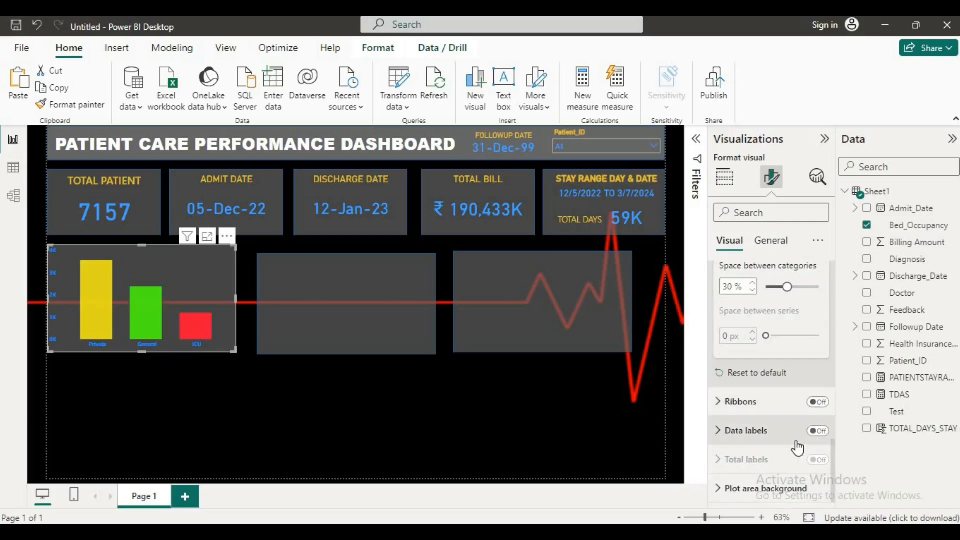
{"action": "left_click", "coordinate": [725, 490]}
{"action": "scroll", "coordinate": [760, 457], "scroll_direction": "down", "scroll_amount": 3}
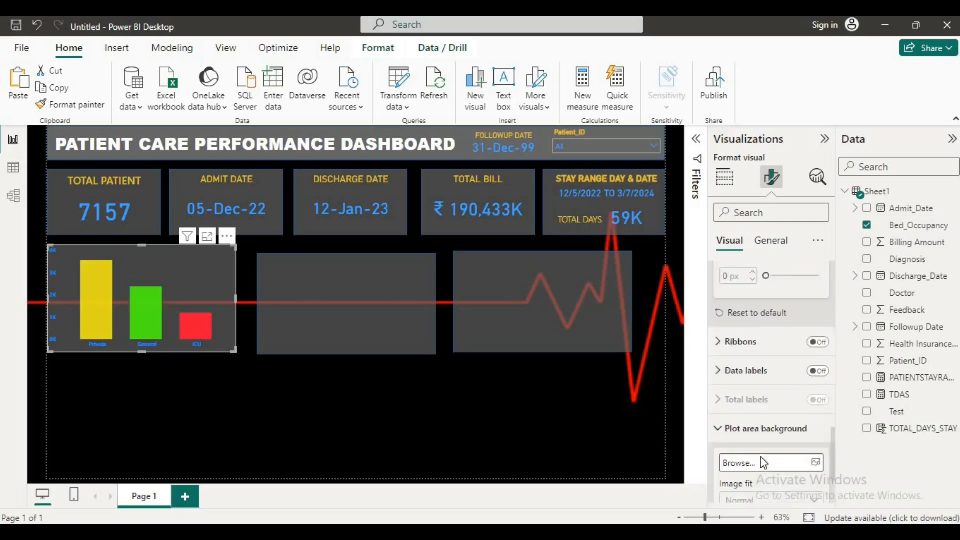
{"action": "scroll", "coordinate": [720, 350], "scroll_direction": "up", "scroll_amount": 10}
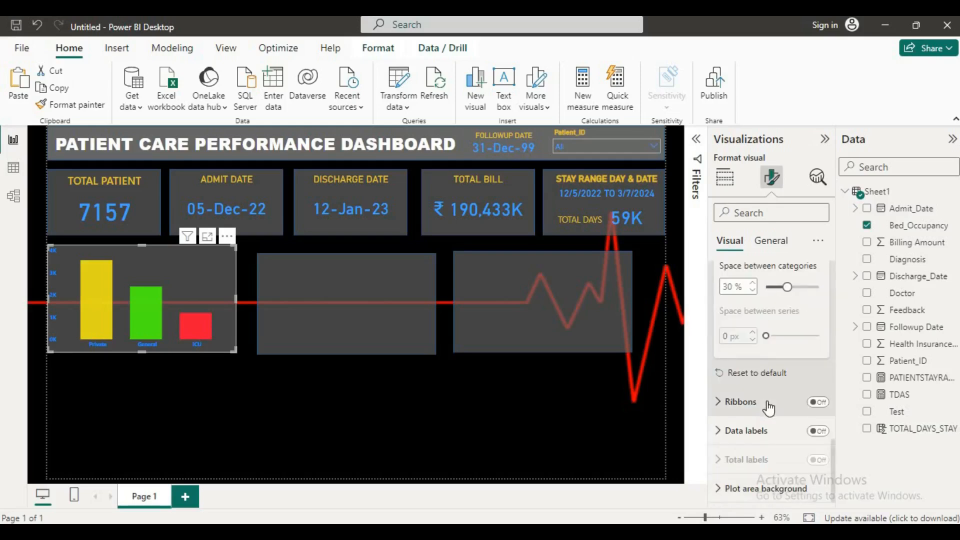
{"action": "scroll", "coordinate": [770, 407], "scroll_direction": "up", "scroll_amount": 6}
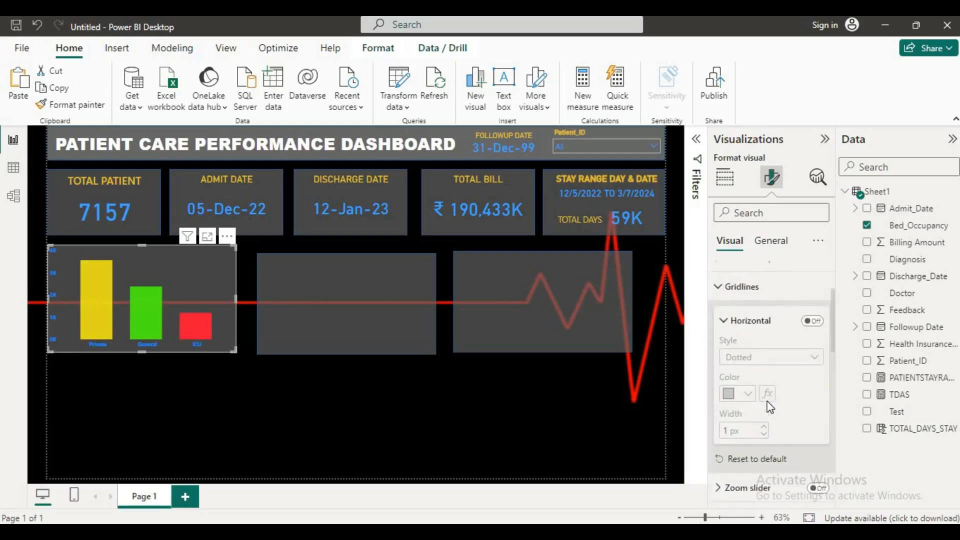
Step: Enlarge the middle empty rectangle upward to align with the bed occupancy chart's top edge, and extend it slightly to the left
{"action": "left_click", "coordinate": [269, 430]}
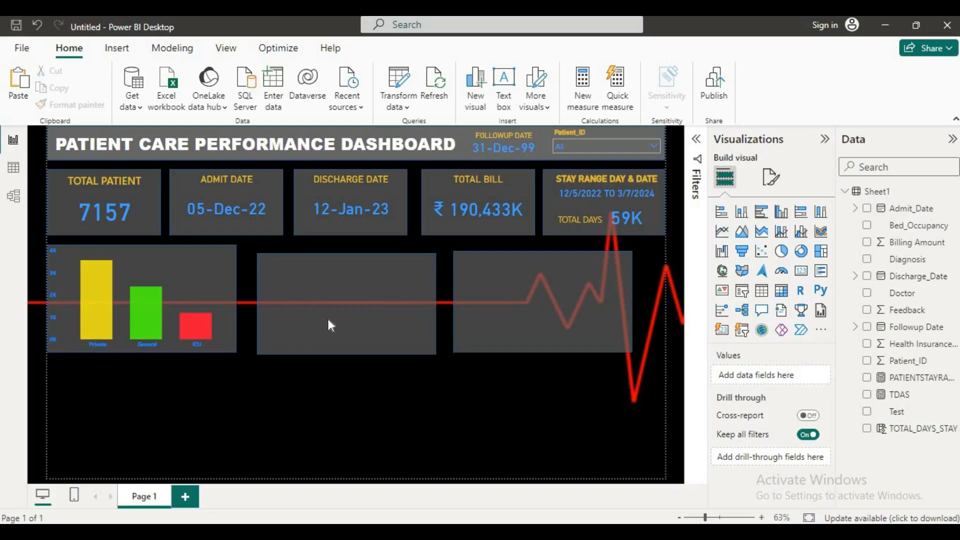
{"action": "left_click", "coordinate": [358, 275]}
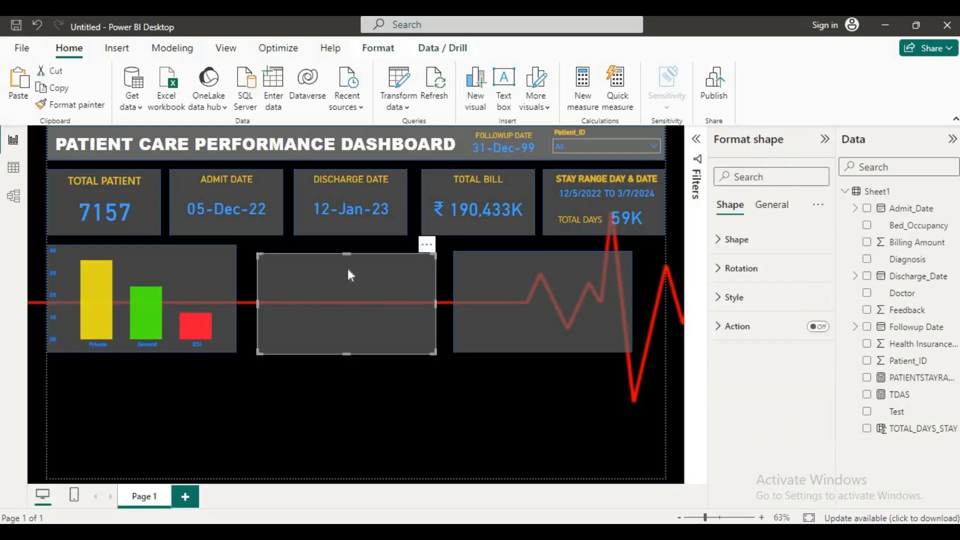
{"action": "left_click_drag", "start_coordinate": [346, 254], "coordinate": [340, 247]}
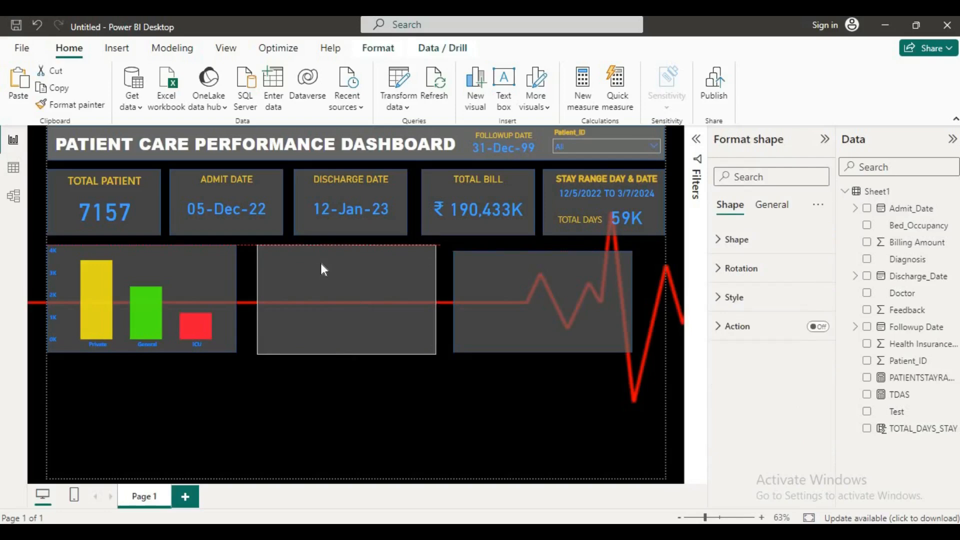
{"action": "left_click_drag", "start_coordinate": [257, 298], "coordinate": [251, 298]}
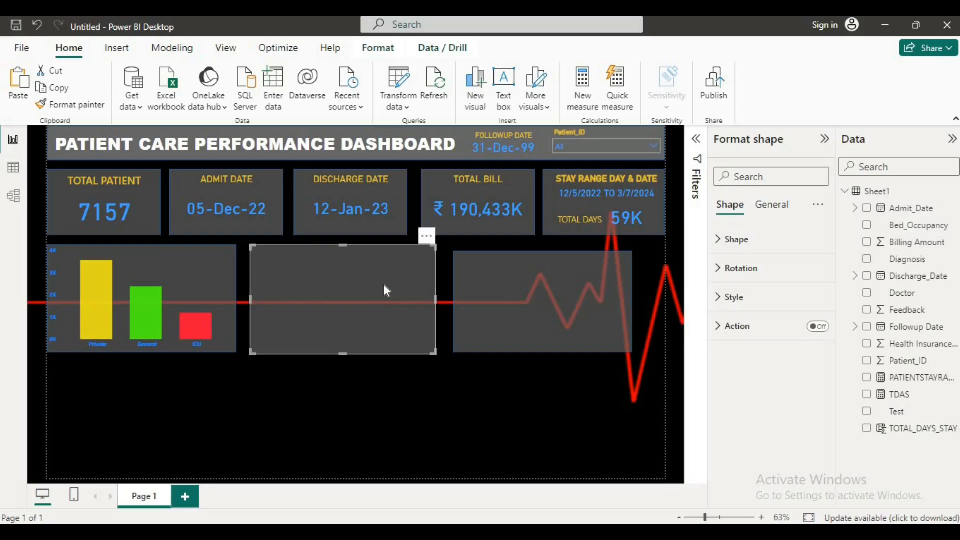
Step: Resize the right empty rectangle to match the middle one's top and bottom edges and reach the right edge of the cards above
{"action": "left_click", "coordinate": [505, 299]}
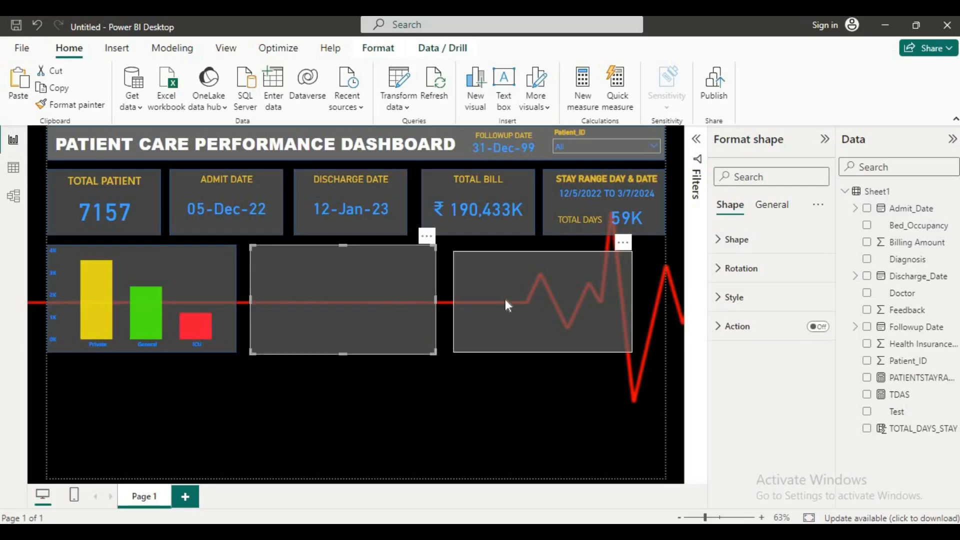
{"action": "left_click_drag", "start_coordinate": [541, 251], "coordinate": [542, 245]}
{"action": "left_click_drag", "start_coordinate": [631, 297], "coordinate": [659, 304]}
{"action": "left_click_drag", "start_coordinate": [559, 352], "coordinate": [559, 355]}
{"action": "left_click", "coordinate": [346, 295]}
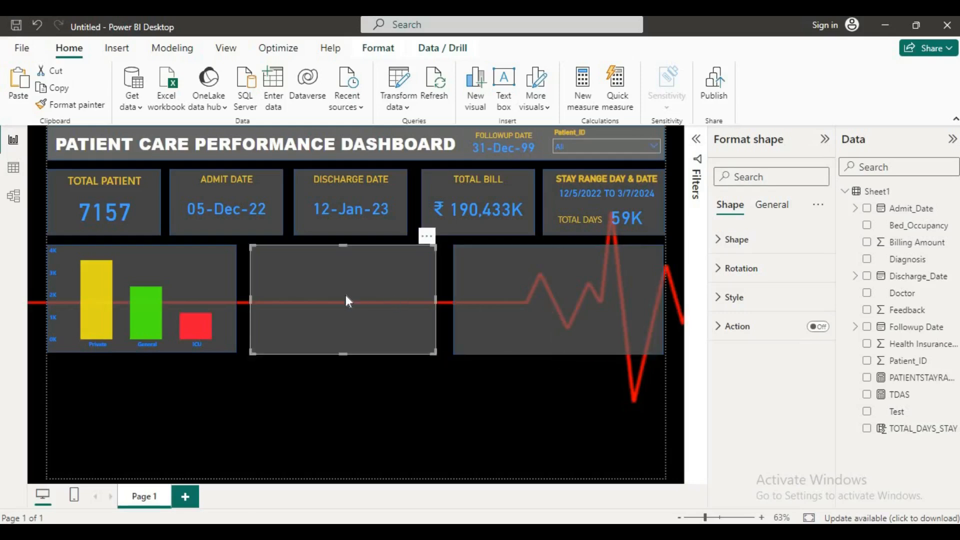
{"action": "left_click", "coordinate": [768, 204]}
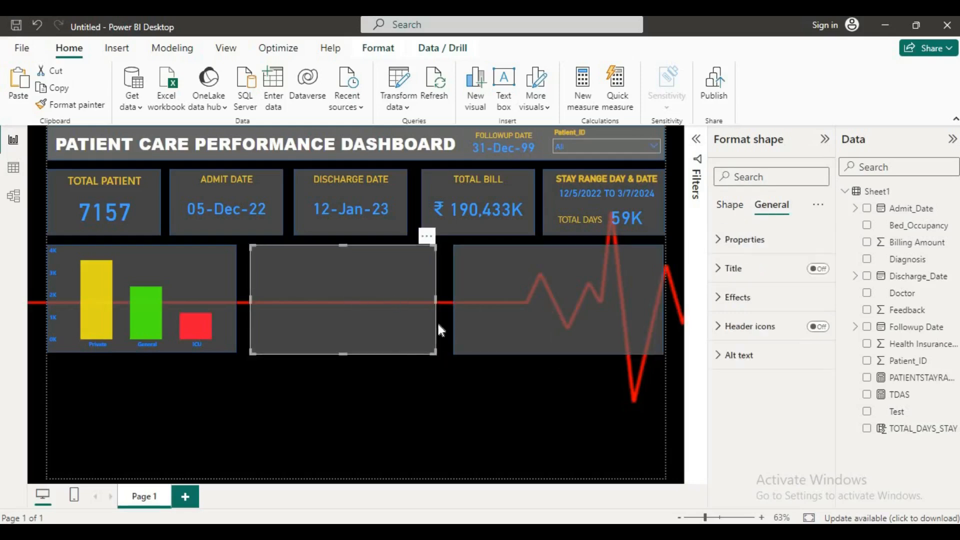
{"action": "left_click", "coordinate": [423, 417]}
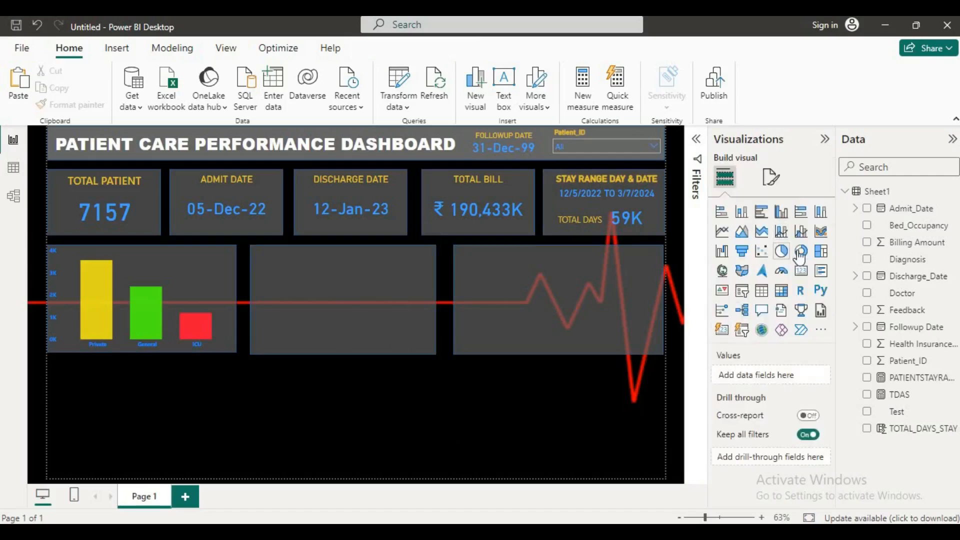
Step: Insert a donut chart with Doctor as the legend and the count of Doctor as the values
{"action": "left_click", "coordinate": [800, 250]}
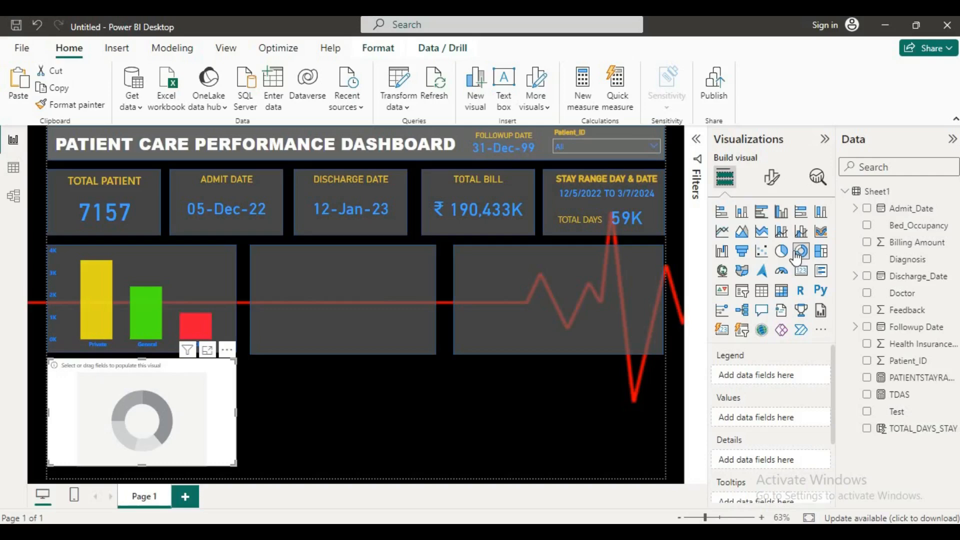
{"action": "left_click_drag", "start_coordinate": [902, 295], "coordinate": [772, 376]}
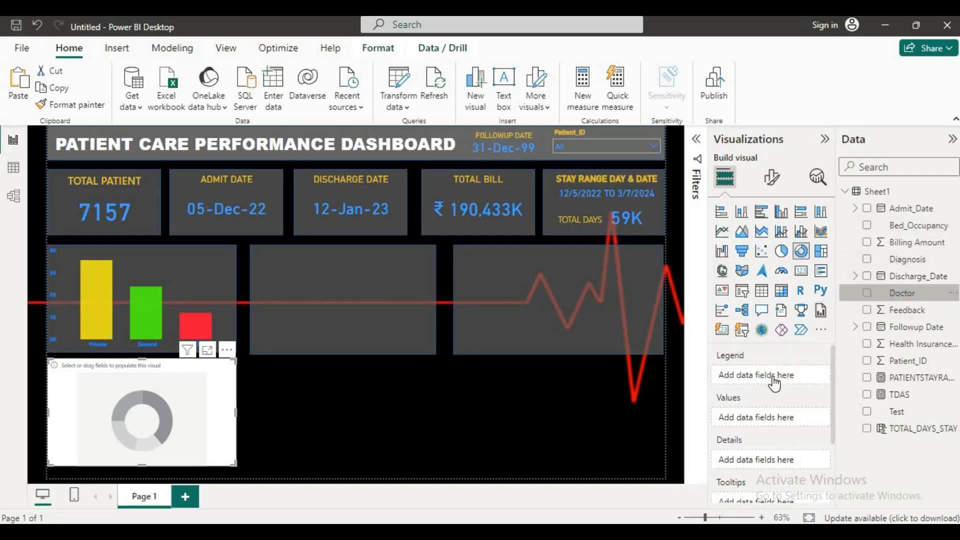
{"action": "left_click_drag", "start_coordinate": [905, 303], "coordinate": [765, 429]}
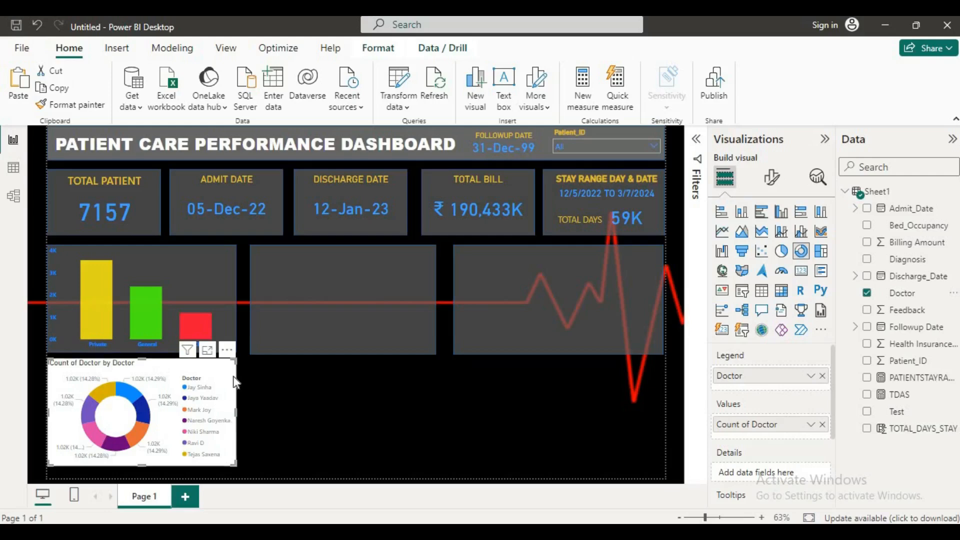
Step: Try hiding the doctor donut chart's detail labels and turn them back on
{"action": "left_click", "coordinate": [771, 180]}
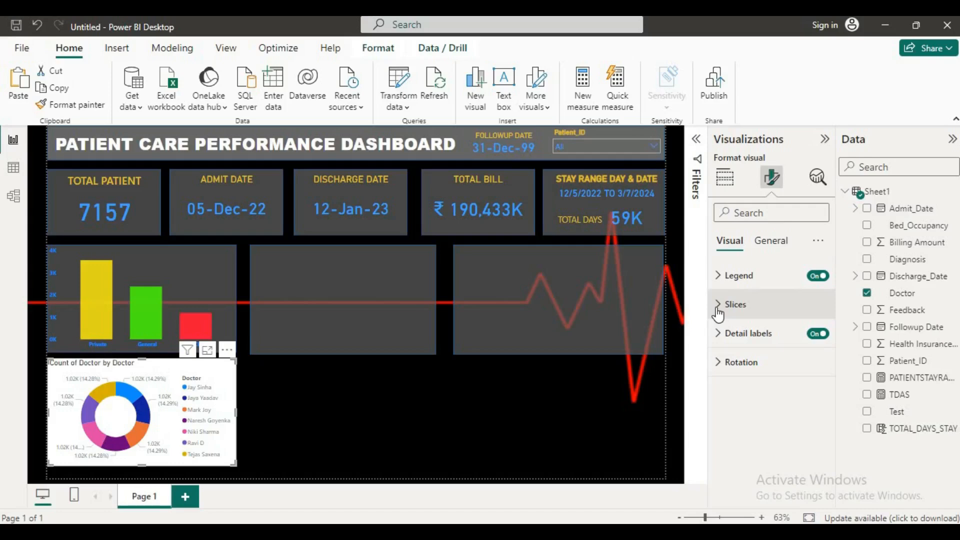
{"action": "left_click", "coordinate": [819, 334]}
{"action": "left_click", "coordinate": [821, 333]}
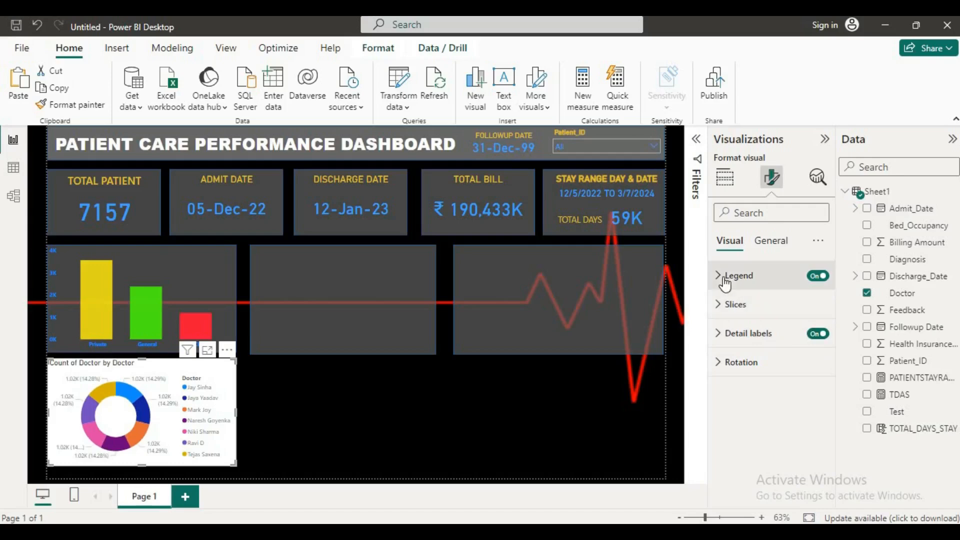
Step: Turn off the doctor donut chart's background and move the chart onto the middle empty rectangle
{"action": "left_click", "coordinate": [771, 241]}
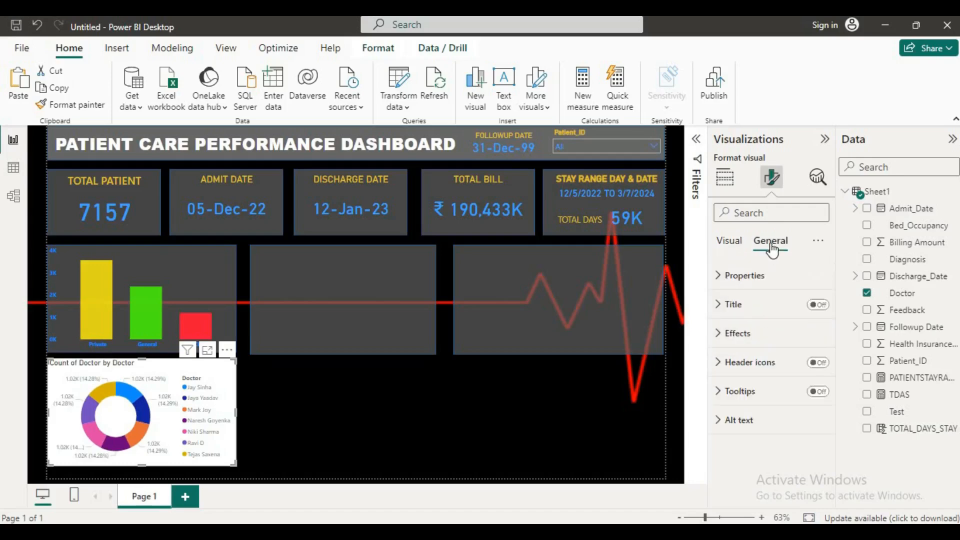
{"action": "left_click", "coordinate": [720, 333]}
{"action": "left_click", "coordinate": [813, 369]}
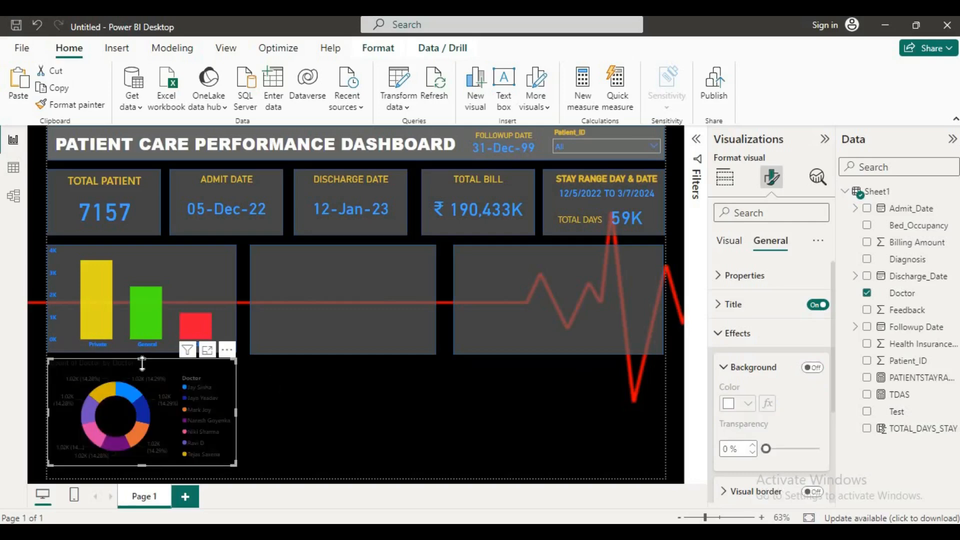
{"action": "left_click_drag", "start_coordinate": [174, 375], "coordinate": [373, 256]}
Step: Widen the middle rectangle slightly to the right and shift the donut chart so it sits centred inside it
{"action": "left_click_drag", "start_coordinate": [437, 300], "coordinate": [431, 299]}
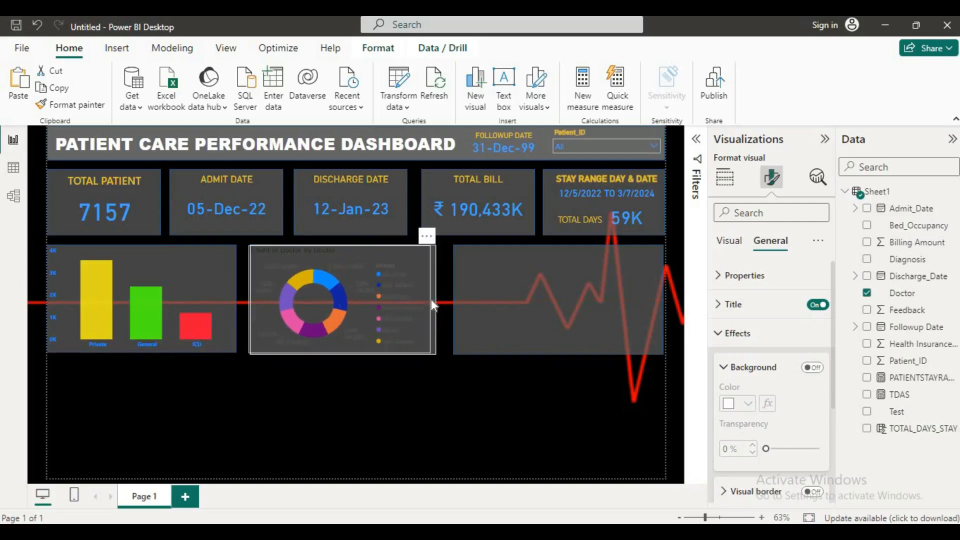
{"action": "left_click", "coordinate": [434, 299]}
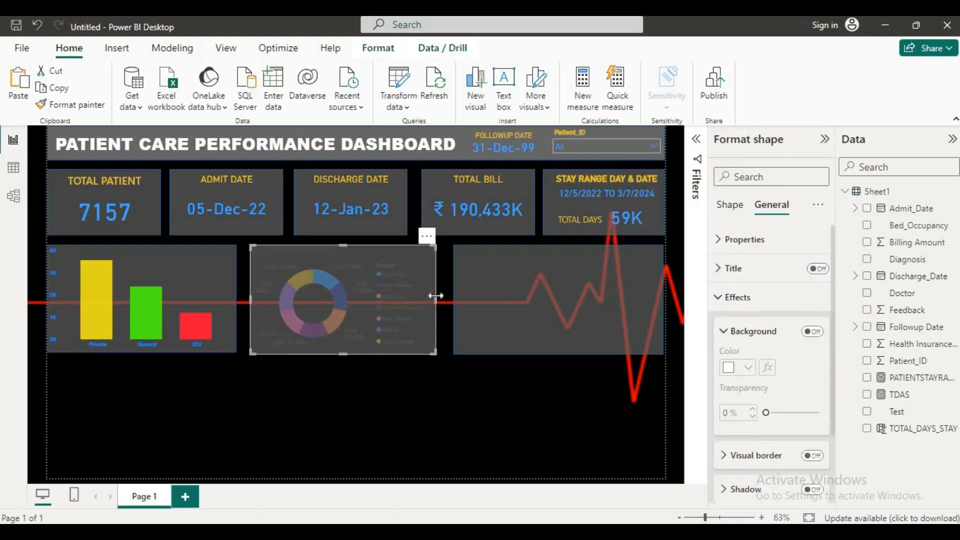
{"action": "left_click_drag", "start_coordinate": [439, 294], "coordinate": [441, 298]}
{"action": "left_click", "coordinate": [358, 325]}
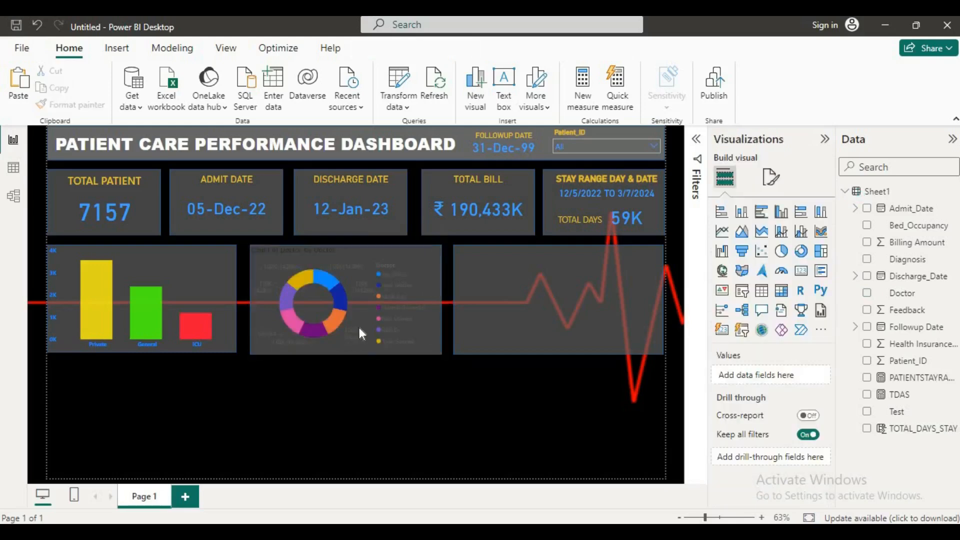
{"action": "left_click_drag", "start_coordinate": [361, 307], "coordinate": [363, 308]}
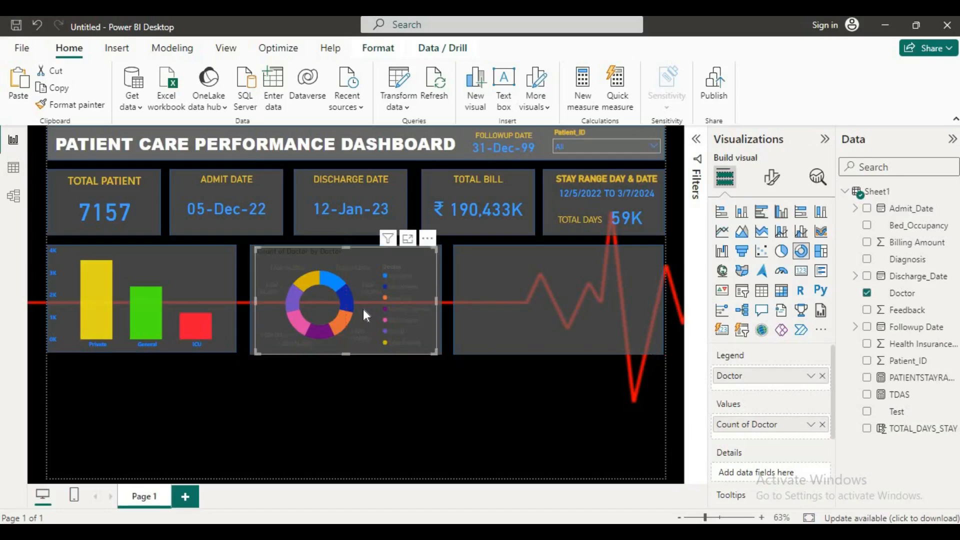
Step: Turn on the title of the bed occupancy column chart and open its title settings
{"action": "left_click", "coordinate": [166, 264]}
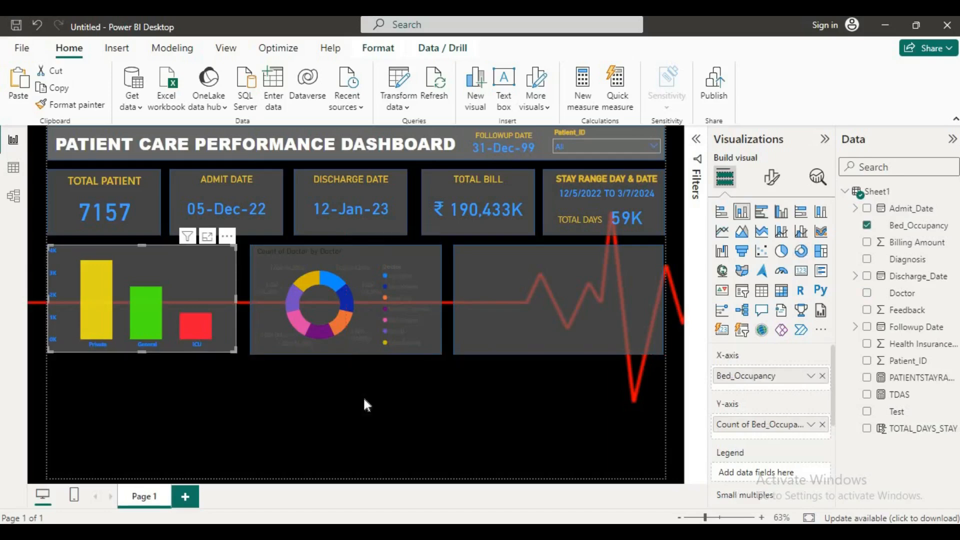
{"action": "left_click", "coordinate": [771, 177]}
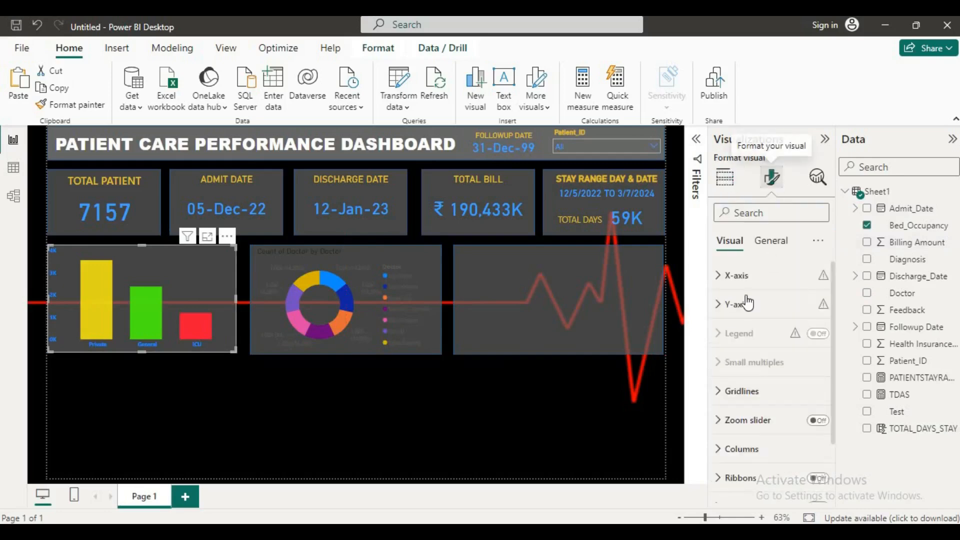
{"action": "left_click", "coordinate": [776, 242]}
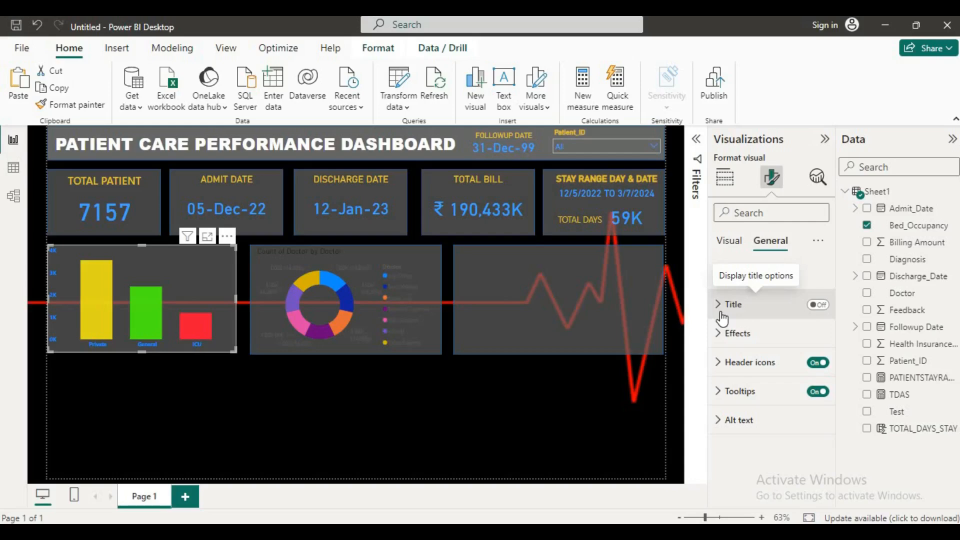
{"action": "left_click", "coordinate": [818, 305]}
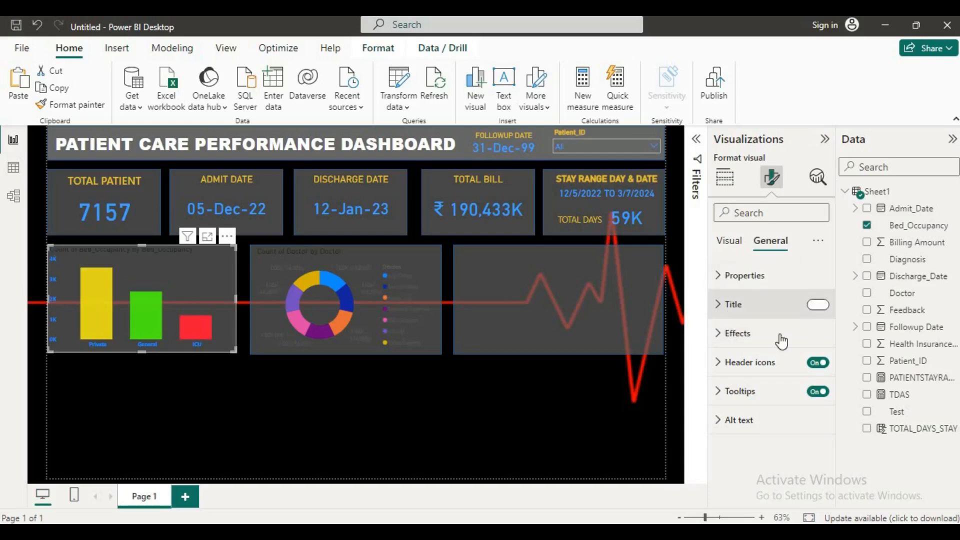
{"action": "left_click", "coordinate": [752, 309]}
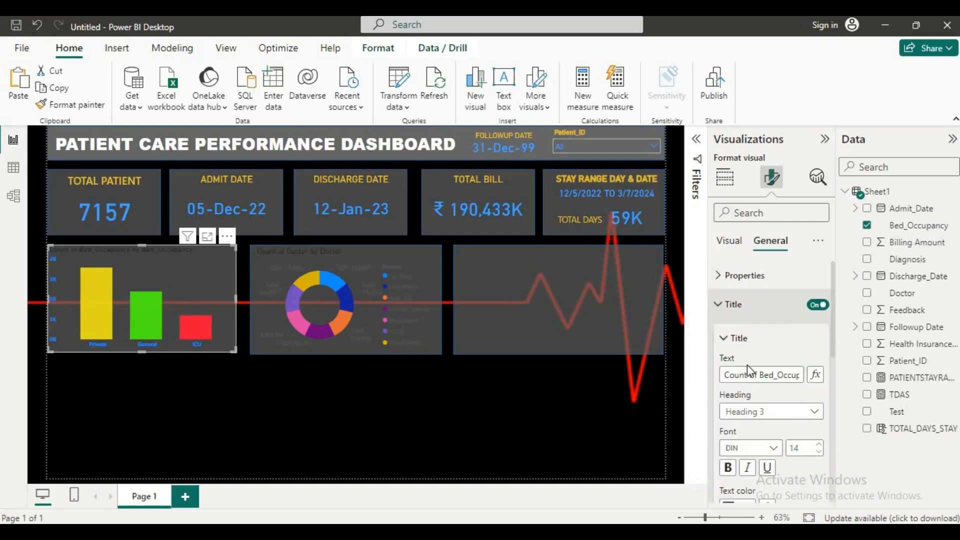
Step: Replace the bed occupancy chart's title text with BED OCCUPANCY
{"action": "left_click_drag", "start_coordinate": [761, 375], "coordinate": [706, 373]}
{"action": "key", "text": "BackSpace"}
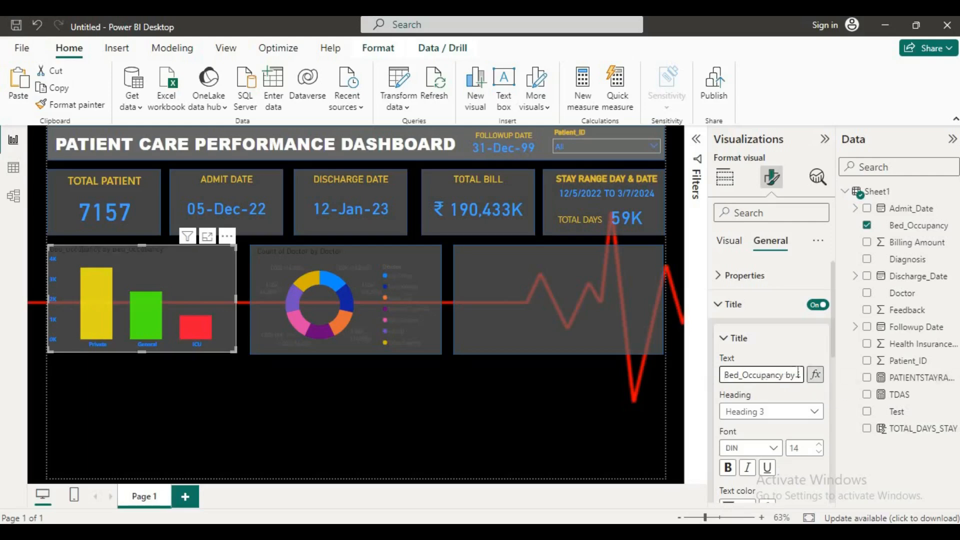
{"action": "left_click", "coordinate": [743, 375]}
{"action": "key", "text": "BackSpace"}
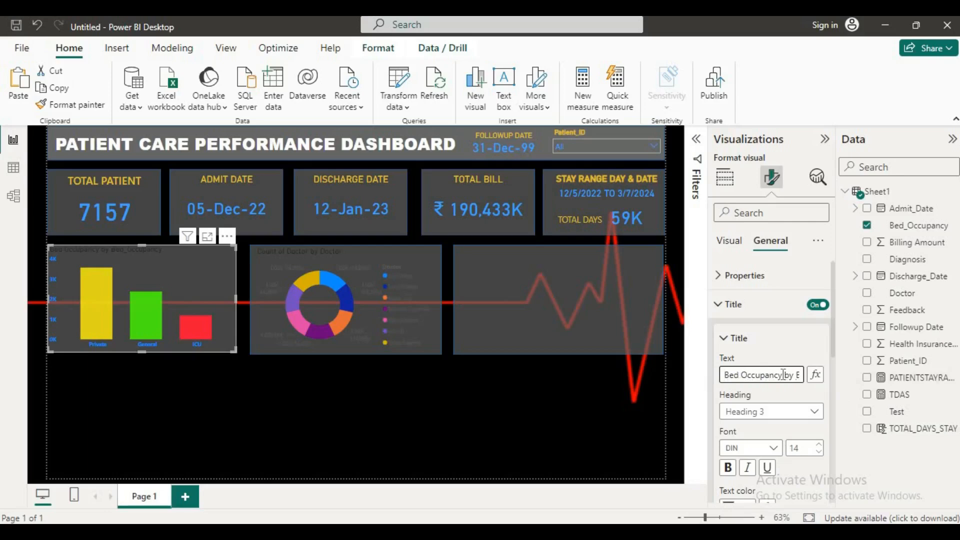
{"action": "left_click_drag", "start_coordinate": [786, 375], "coordinate": [812, 382]}
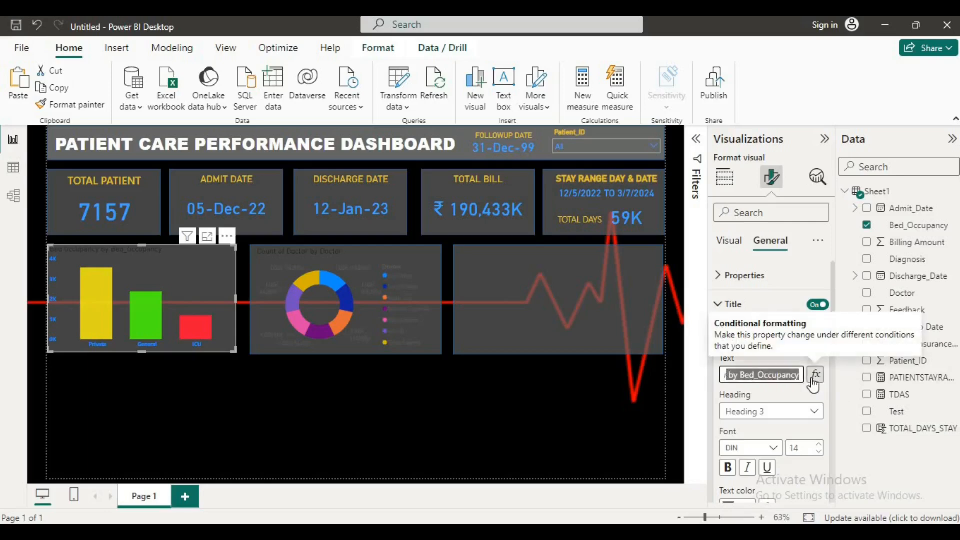
{"action": "key", "text": "BackSpace"}
{"action": "key", "text": "BackSpace"}
{"action": "key", "text": "BackSpace"}
{"action": "key", "text": "BackSpace"}
{"action": "key", "text": "BackSpace"}
{"action": "key", "text": "BackSpace"}
{"action": "key", "text": "BackSpace"}
{"action": "key", "text": "BackSpace"}
{"action": "key", "text": "BackSpace"}
{"action": "key", "text": "BackSpace"}
{"action": "key", "text": "BackSpace"}
{"action": "key", "text": "BackSpace"}
{"action": "key", "text": "BackSpace"}
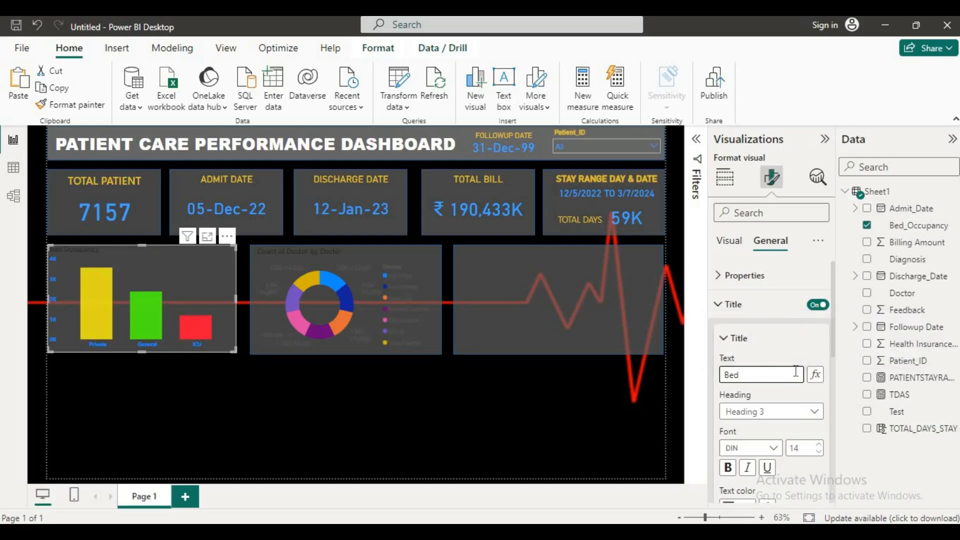
{"action": "type", "text": "B"}
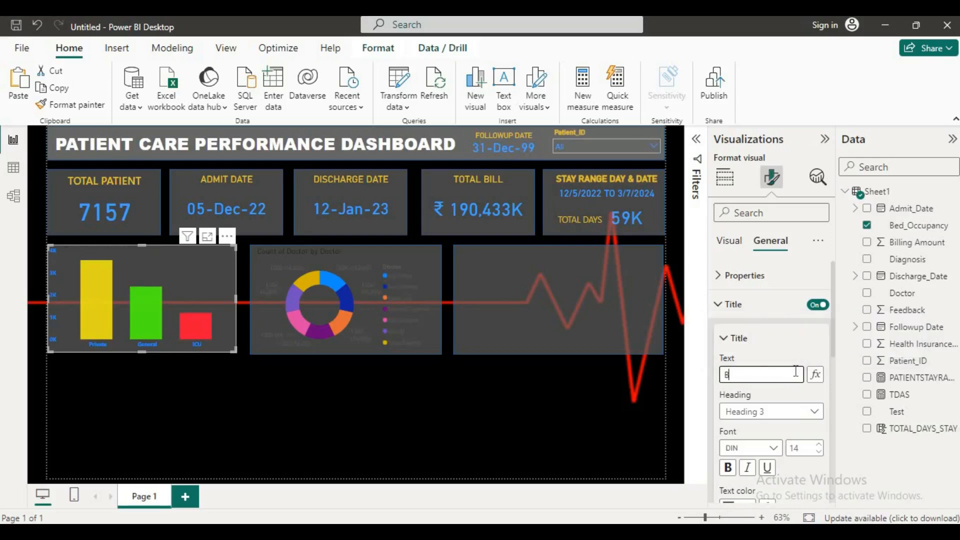
{"action": "type", "text": "ED OC"}
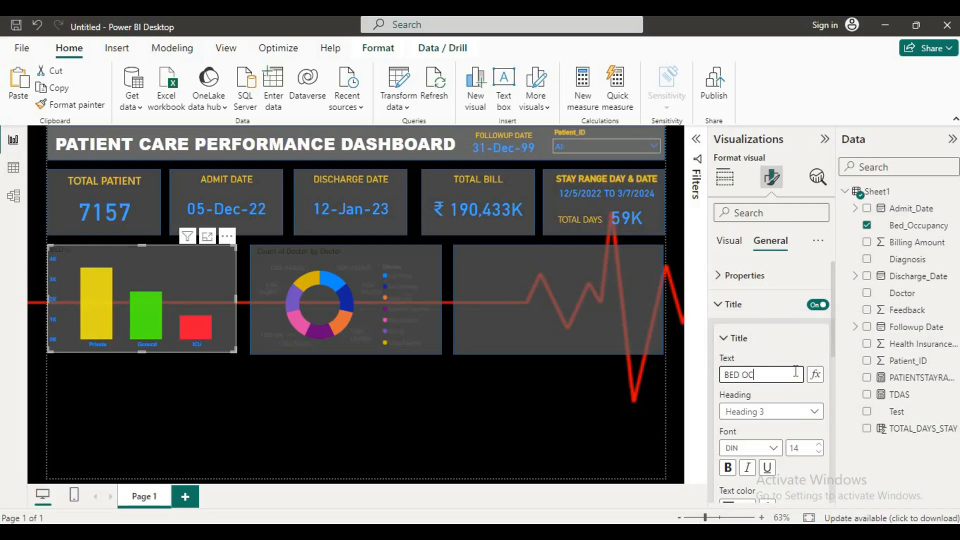
{"action": "type", "text": "CUPANCY"}
{"action": "left_click", "coordinate": [505, 432]}
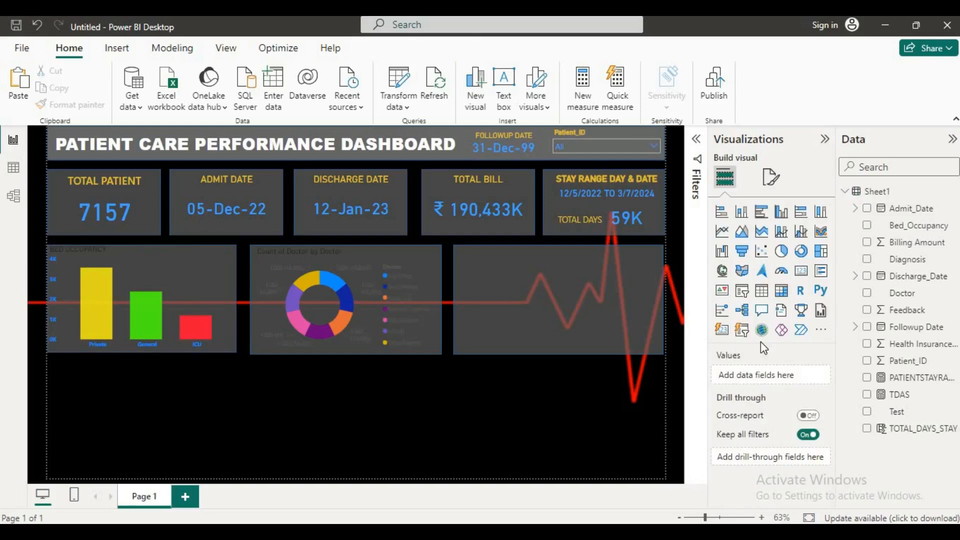
Step: Format the bed occupancy chart's title as bold, centred text in the recently used gold colour
{"action": "left_click", "coordinate": [171, 284]}
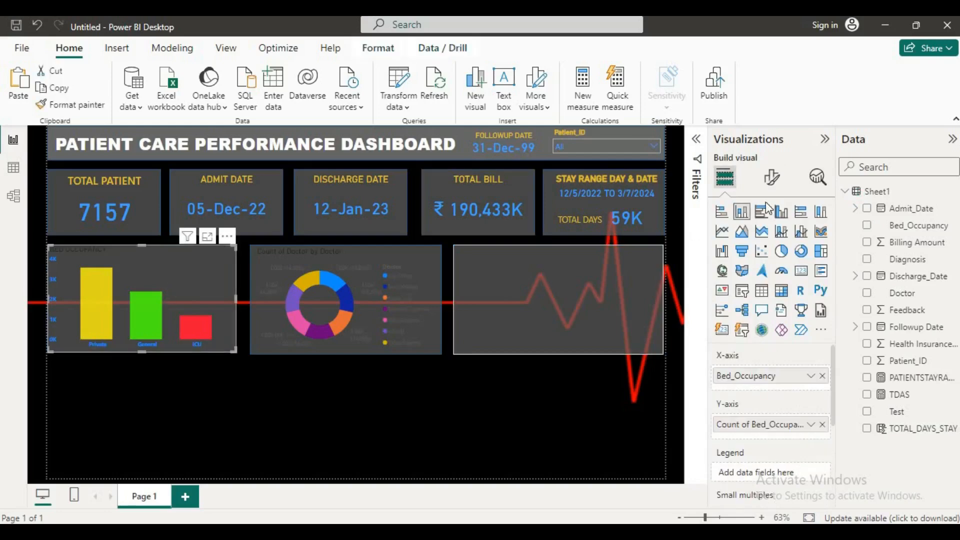
{"action": "left_click", "coordinate": [772, 176]}
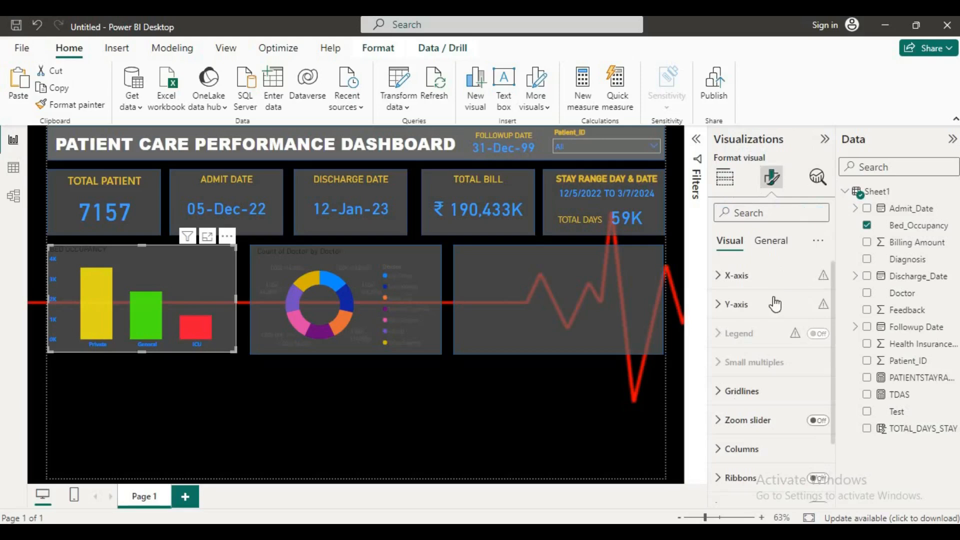
{"action": "left_click", "coordinate": [770, 241]}
{"action": "left_click", "coordinate": [723, 307]}
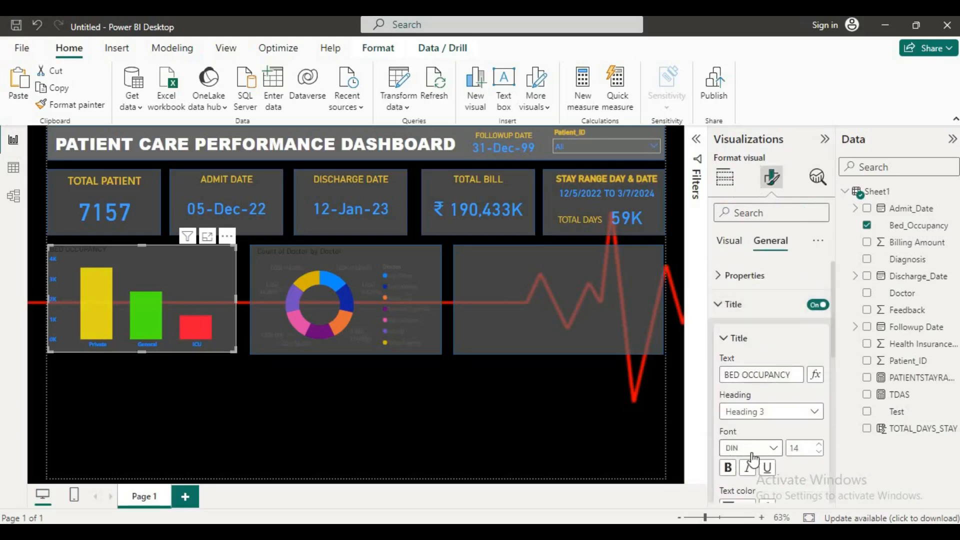
{"action": "left_click", "coordinate": [728, 467]}
{"action": "scroll", "coordinate": [751, 445], "scroll_direction": "down", "scroll_amount": 2}
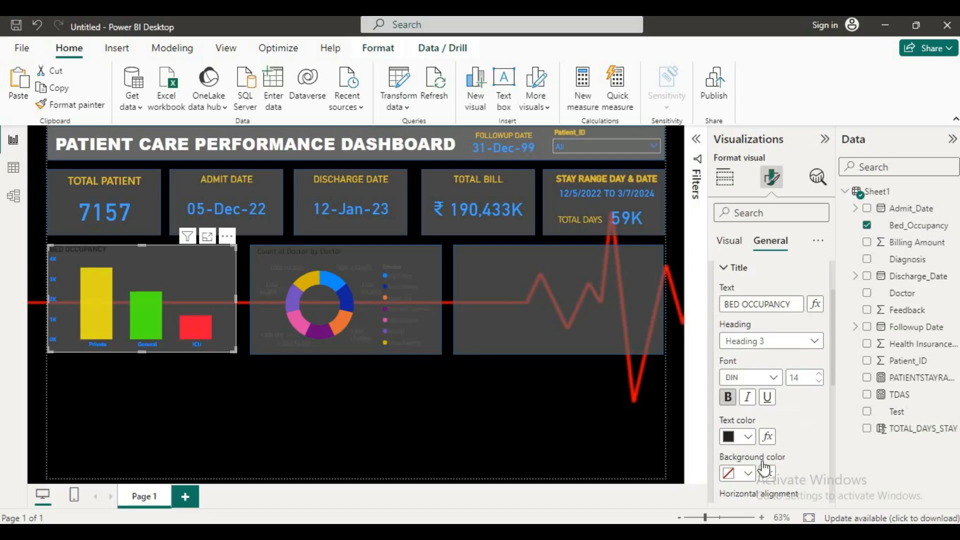
{"action": "scroll", "coordinate": [764, 468], "scroll_direction": "down", "scroll_amount": 2}
{"action": "left_click", "coordinate": [747, 365]}
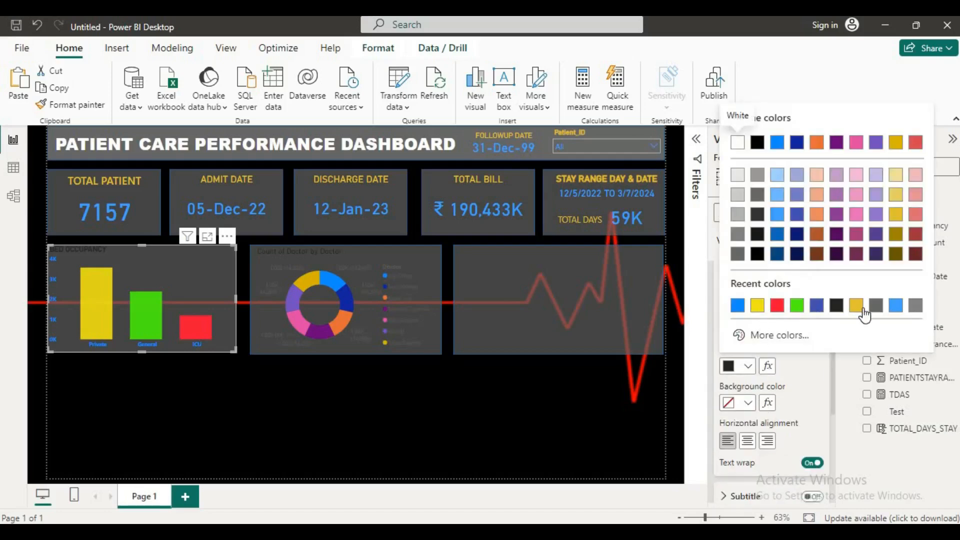
{"action": "left_click", "coordinate": [863, 310]}
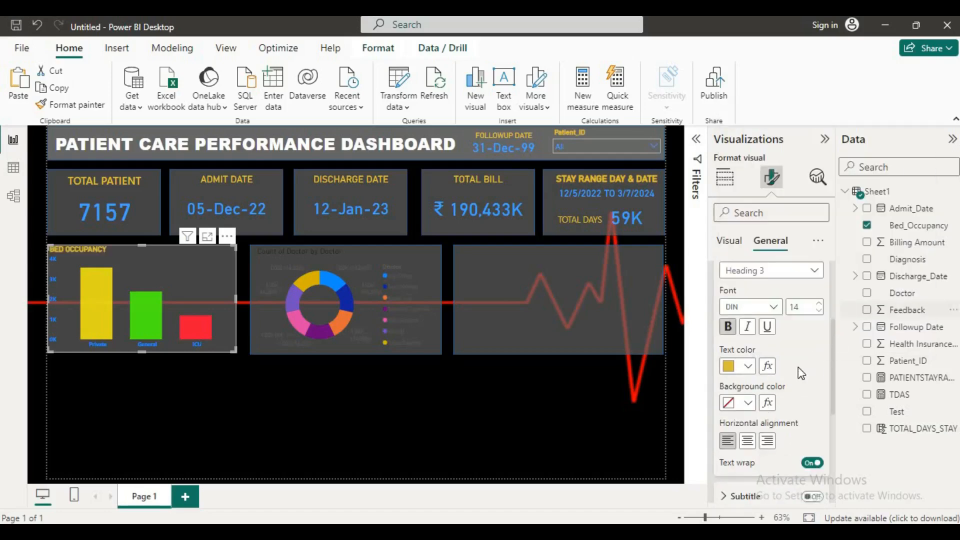
{"action": "left_click", "coordinate": [742, 445]}
{"action": "left_click", "coordinate": [394, 455]}
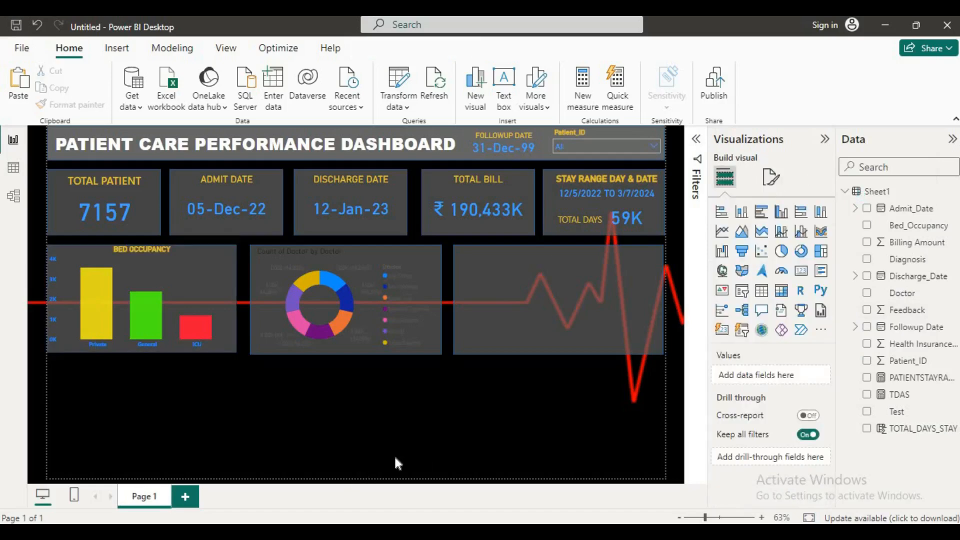
Step: Set the doctor donut chart's detail labels to show only the data value
{"action": "left_click", "coordinate": [350, 289]}
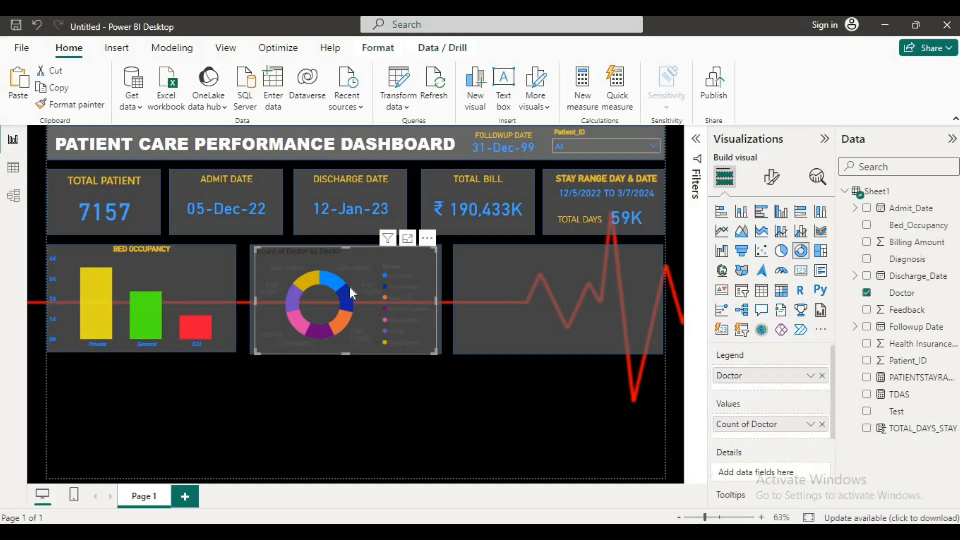
{"action": "left_click", "coordinate": [773, 179]}
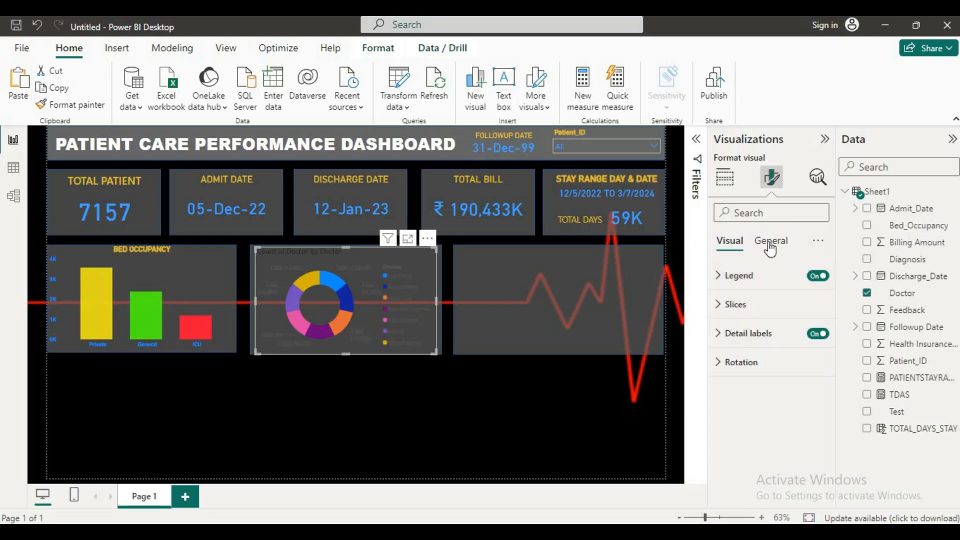
{"action": "left_click", "coordinate": [720, 344]}
{"action": "scroll", "coordinate": [775, 350], "scroll_direction": "down", "scroll_amount": 1}
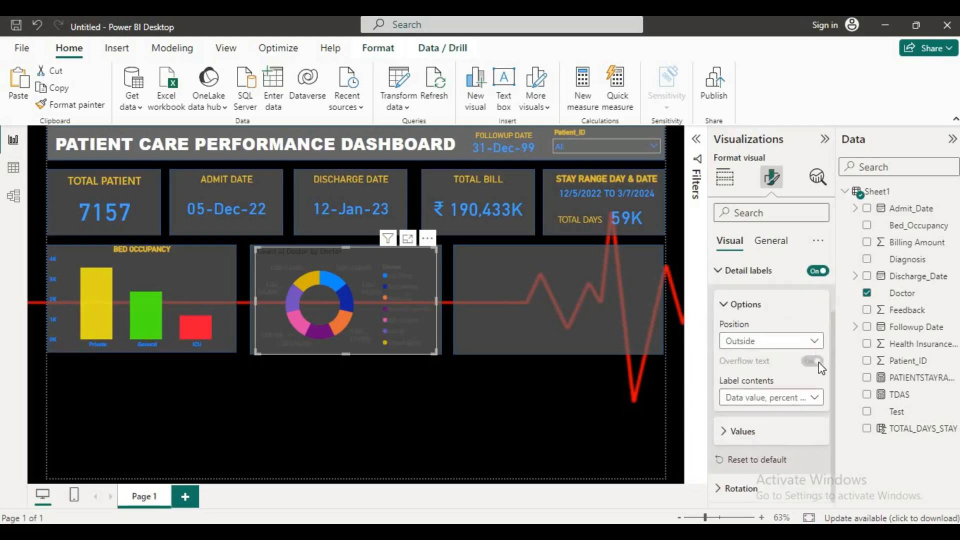
{"action": "left_click", "coordinate": [812, 341]}
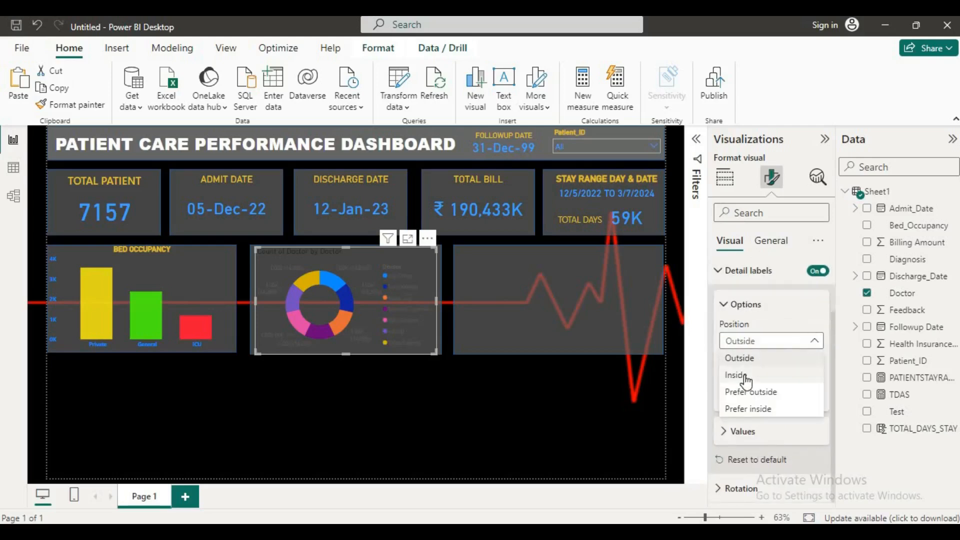
{"action": "left_click", "coordinate": [812, 340]}
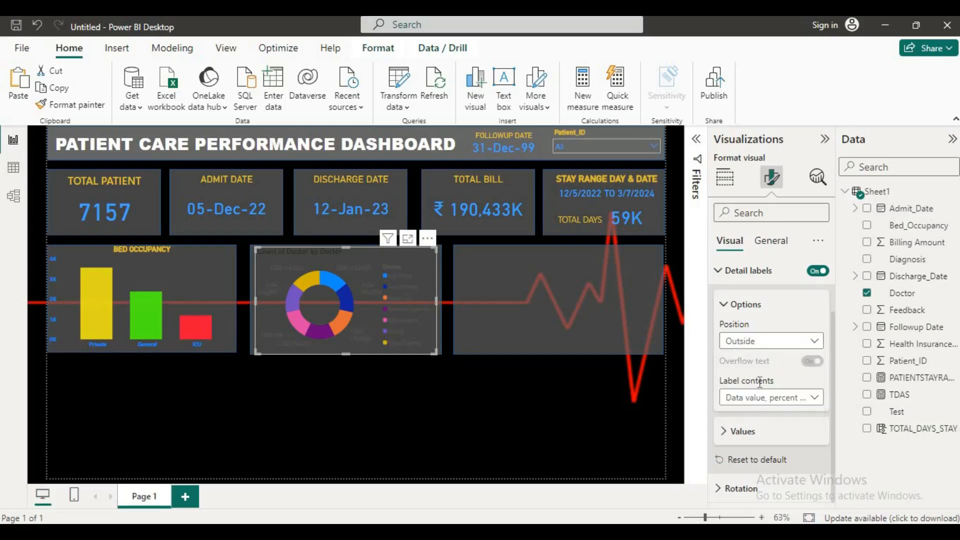
{"action": "left_click", "coordinate": [809, 399]}
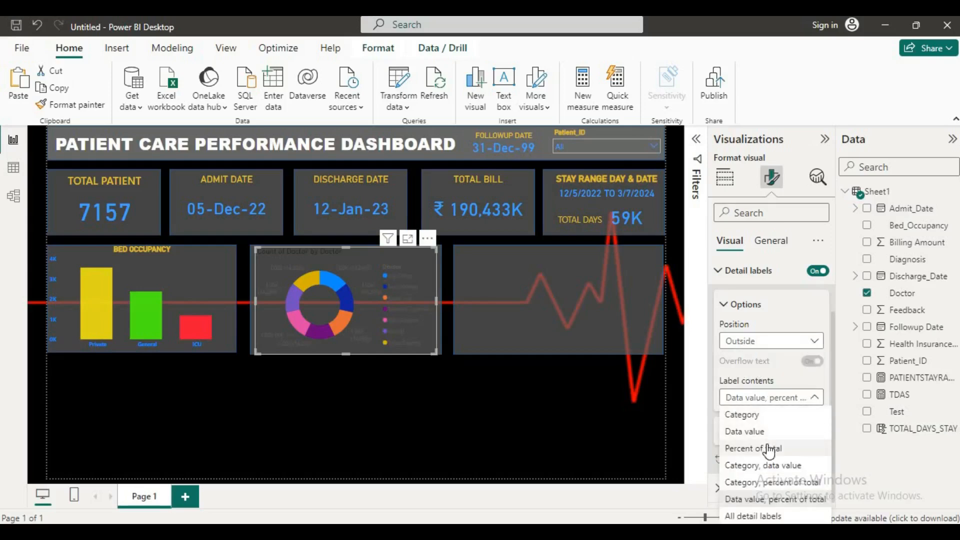
{"action": "left_click", "coordinate": [752, 431]}
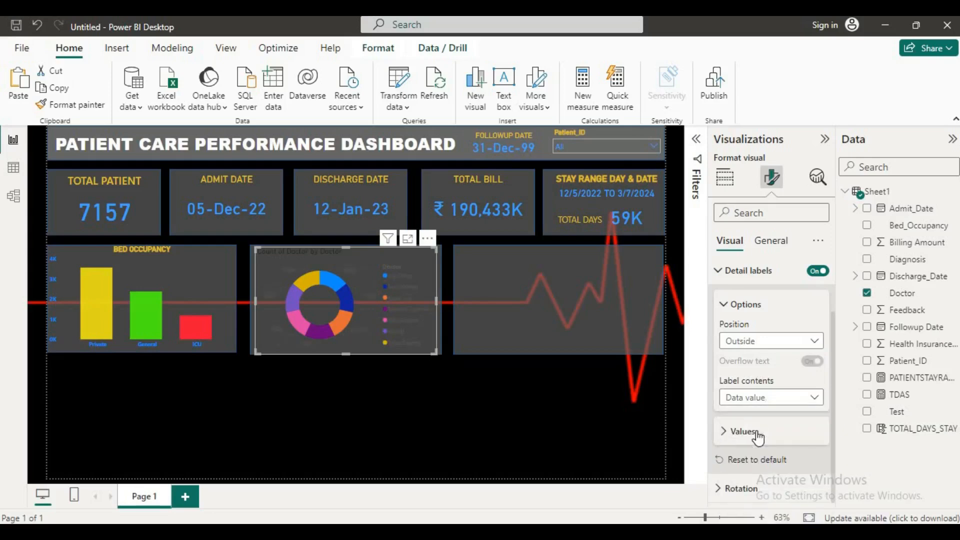
Step: Colour the donut chart's detail label values in the recently used bright blue
{"action": "left_click", "coordinate": [740, 430]}
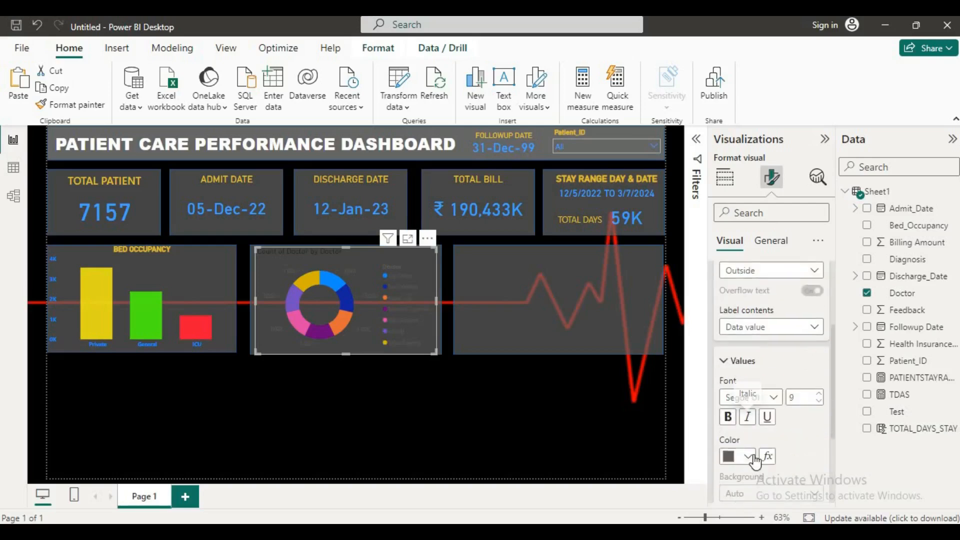
{"action": "left_click", "coordinate": [748, 456]}
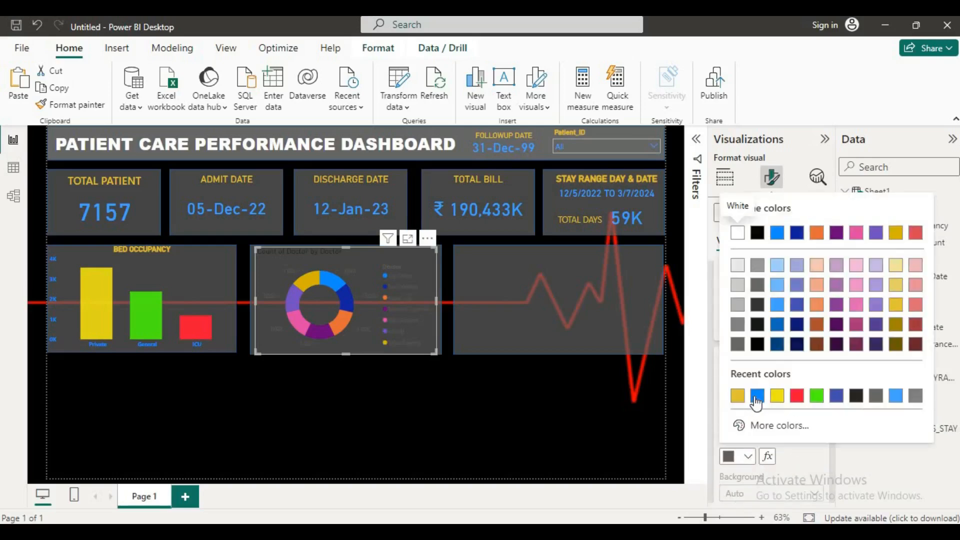
{"action": "left_click", "coordinate": [757, 395]}
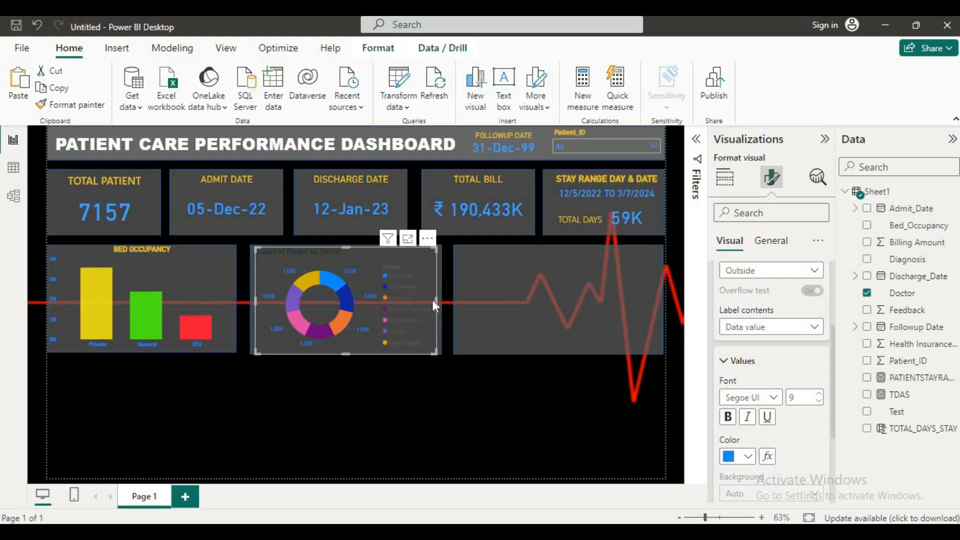
Step: Stretch the doctor donut chart on its outer sides so it fills the middle background card
{"action": "left_click_drag", "start_coordinate": [435, 300], "coordinate": [439, 300]}
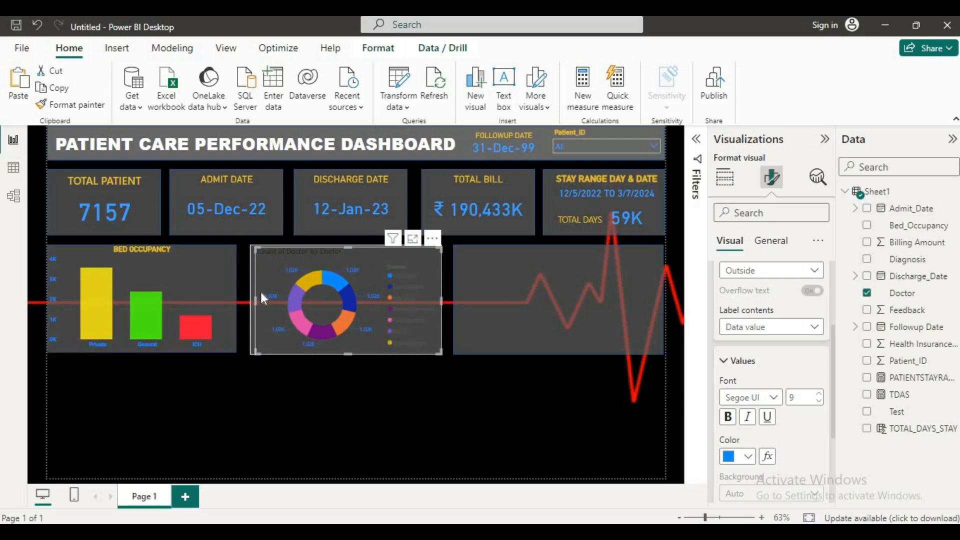
{"action": "left_click_drag", "start_coordinate": [256, 299], "coordinate": [251, 298]}
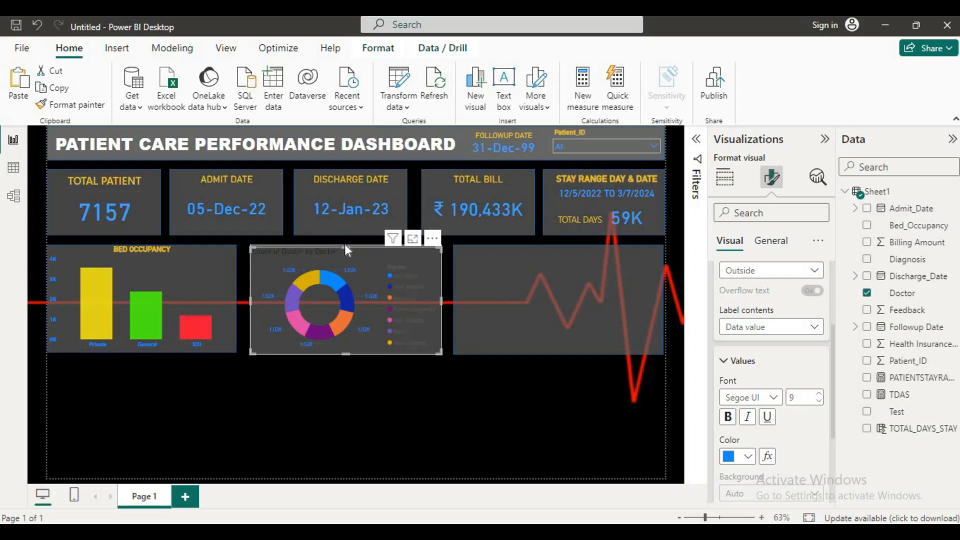
{"action": "left_click_drag", "start_coordinate": [345, 248], "coordinate": [346, 241]}
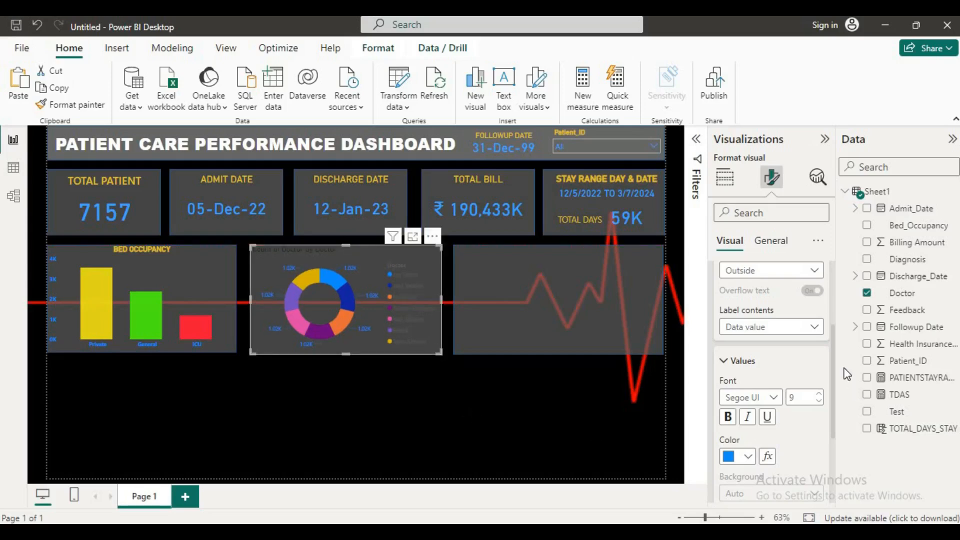
Step: Make the donut chart's detail label values bold and set their font size to 12
{"action": "scroll", "coordinate": [758, 400], "scroll_direction": "down", "scroll_amount": 2}
{"action": "scroll", "coordinate": [759, 403], "scroll_direction": "down", "scroll_amount": 2}
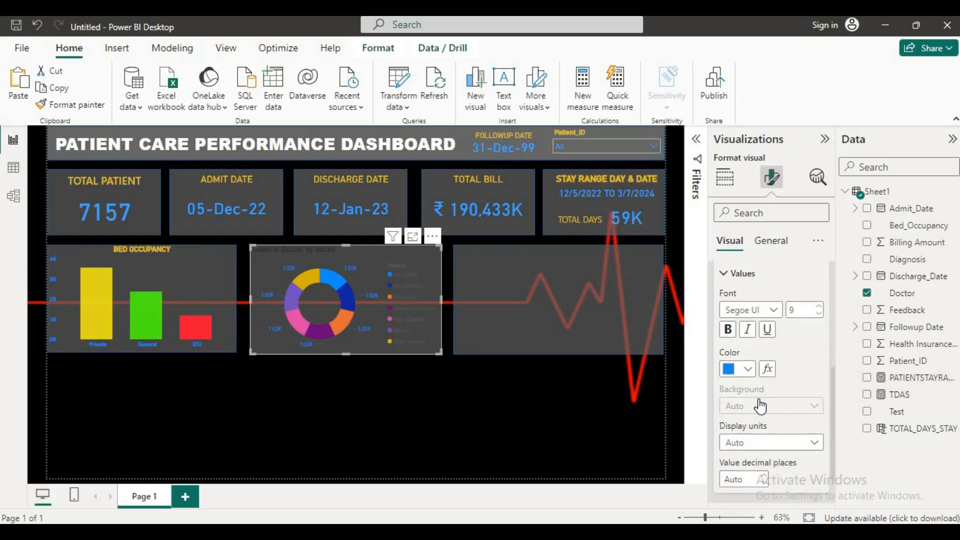
{"action": "scroll", "coordinate": [758, 398], "scroll_direction": "up", "scroll_amount": 2}
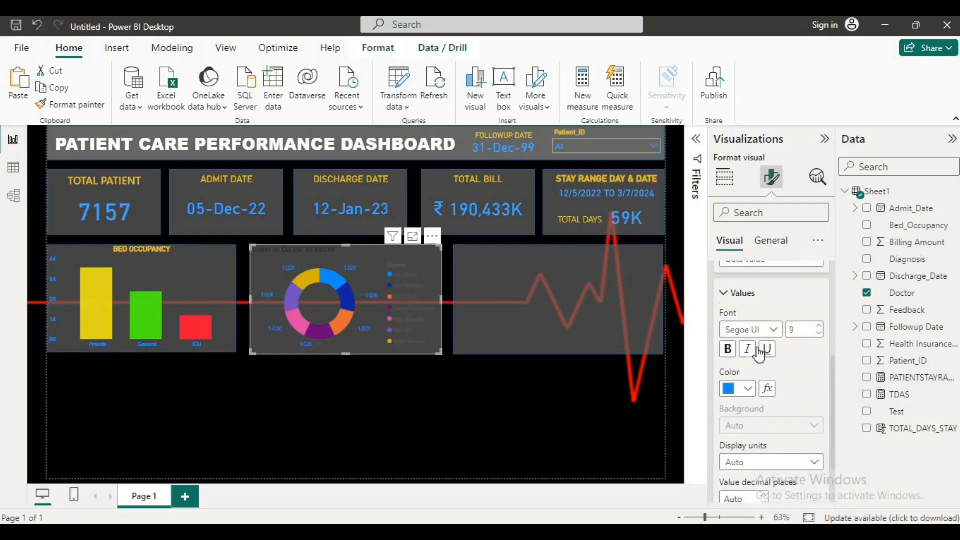
{"action": "left_click", "coordinate": [728, 356]}
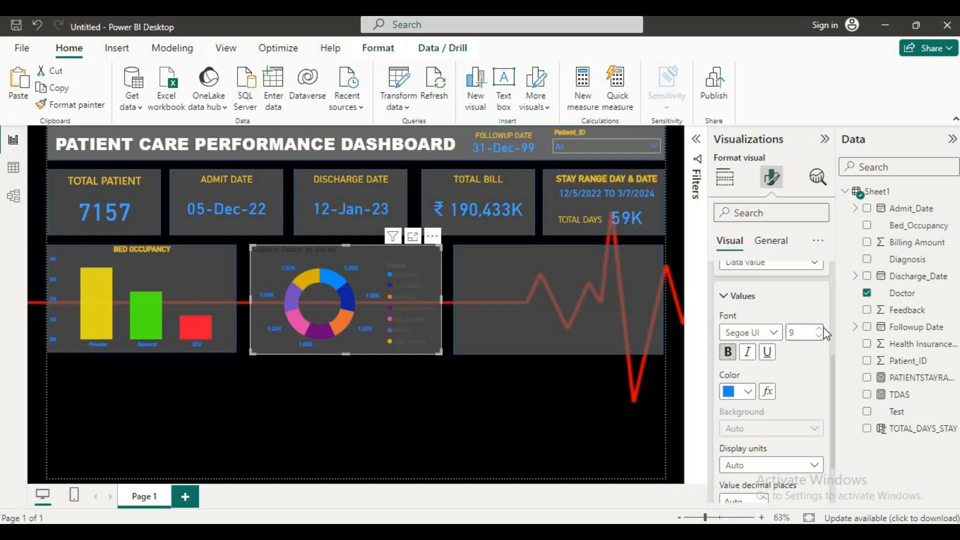
{"action": "left_click", "coordinate": [819, 330]}
{"action": "left_click", "coordinate": [526, 452]}
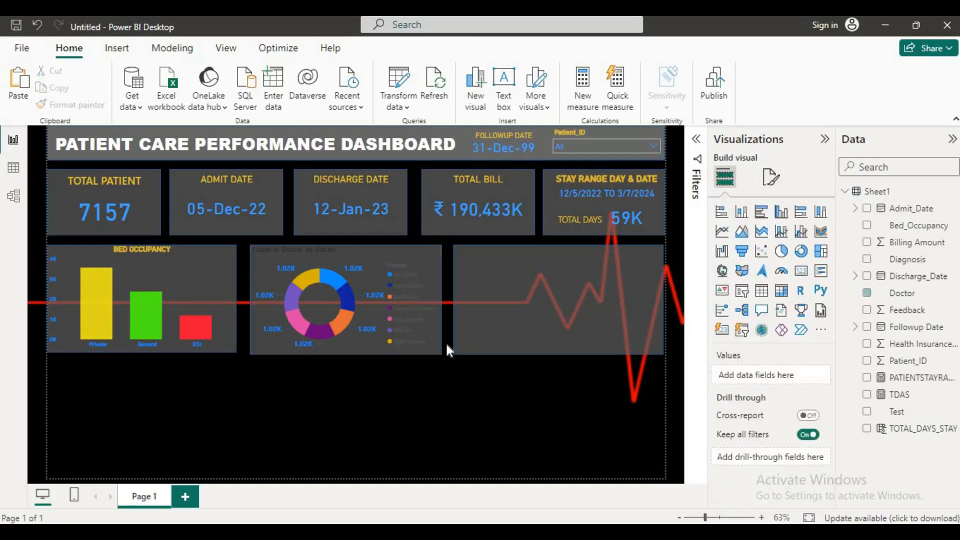
Step: Replace the donut chart's value field with the count of Patient_ID
{"action": "left_click", "coordinate": [353, 282]}
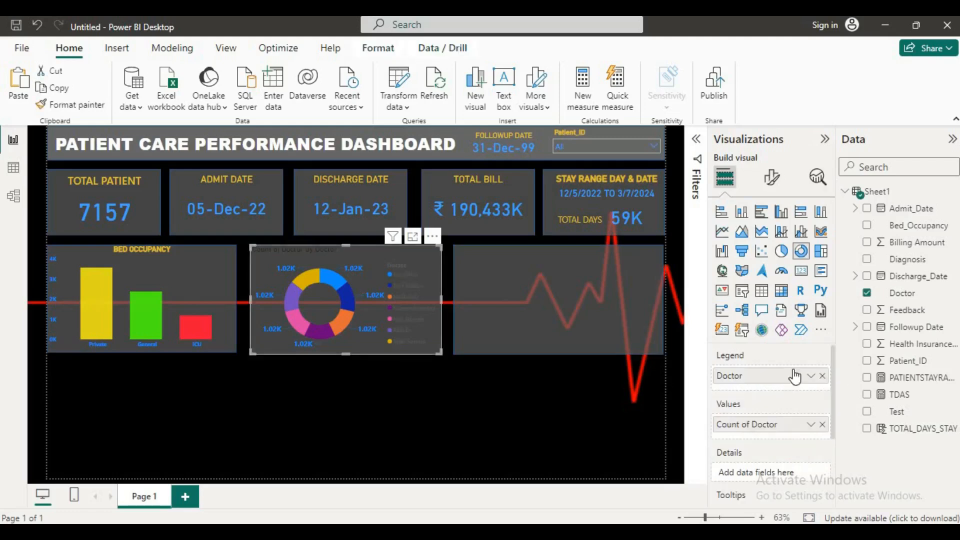
{"action": "left_click", "coordinate": [771, 177]}
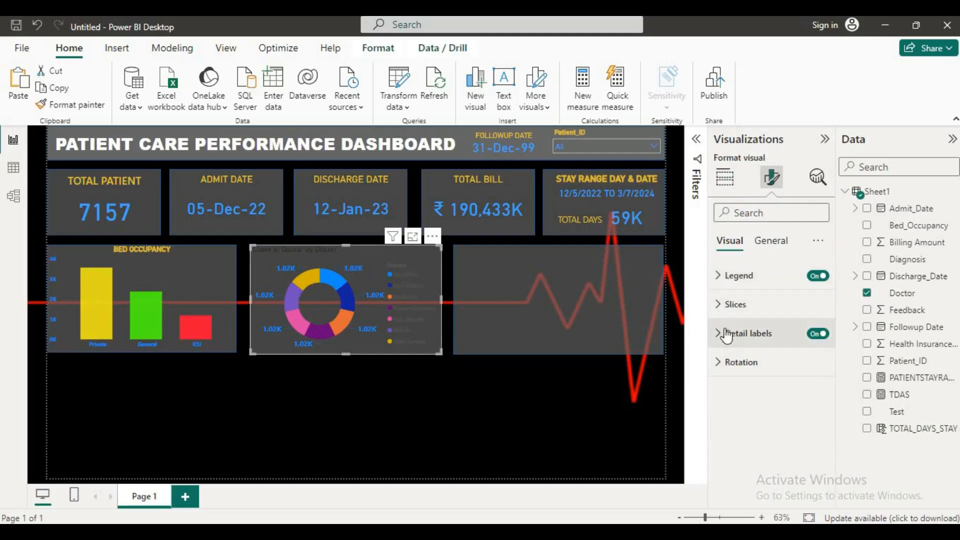
{"action": "mouse_move", "coordinate": [346, 302]}
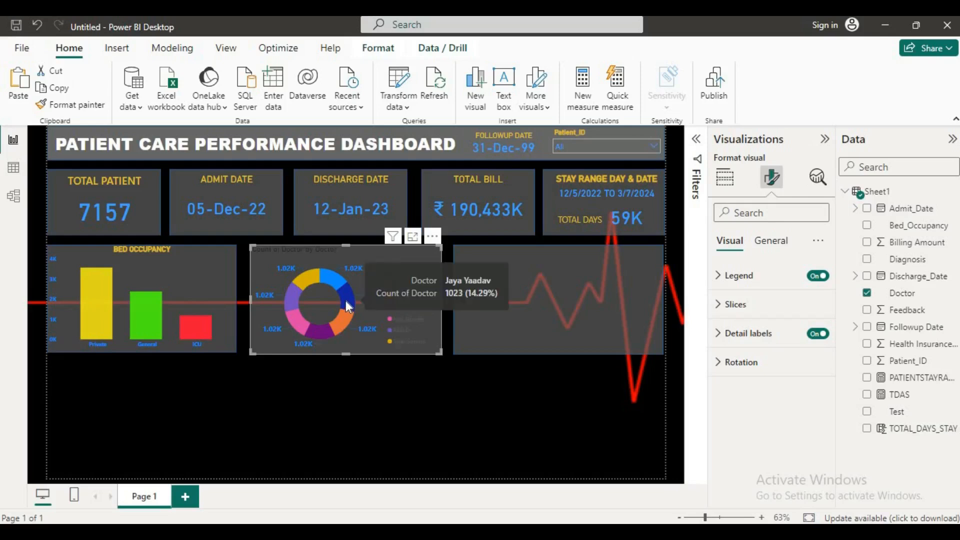
{"action": "mouse_move", "coordinate": [335, 275]}
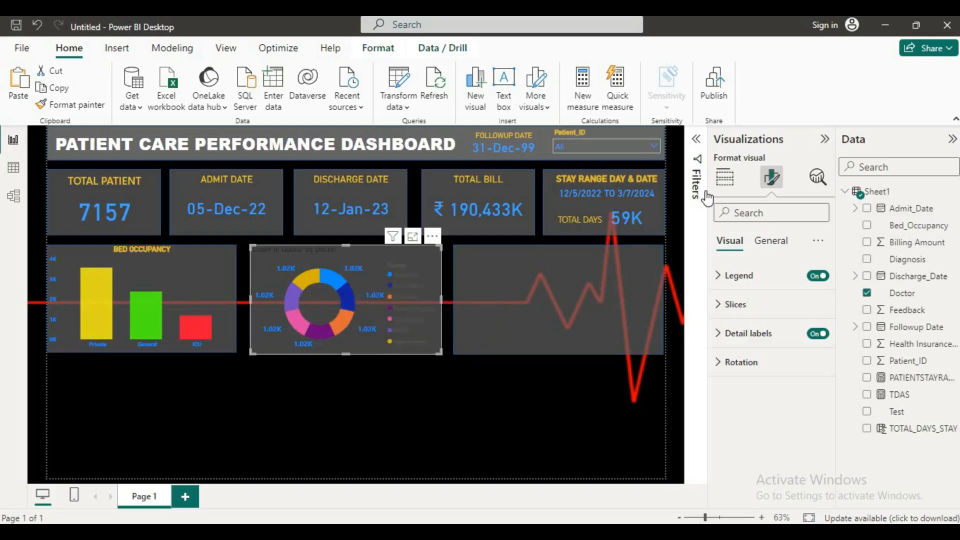
{"action": "left_click", "coordinate": [725, 176]}
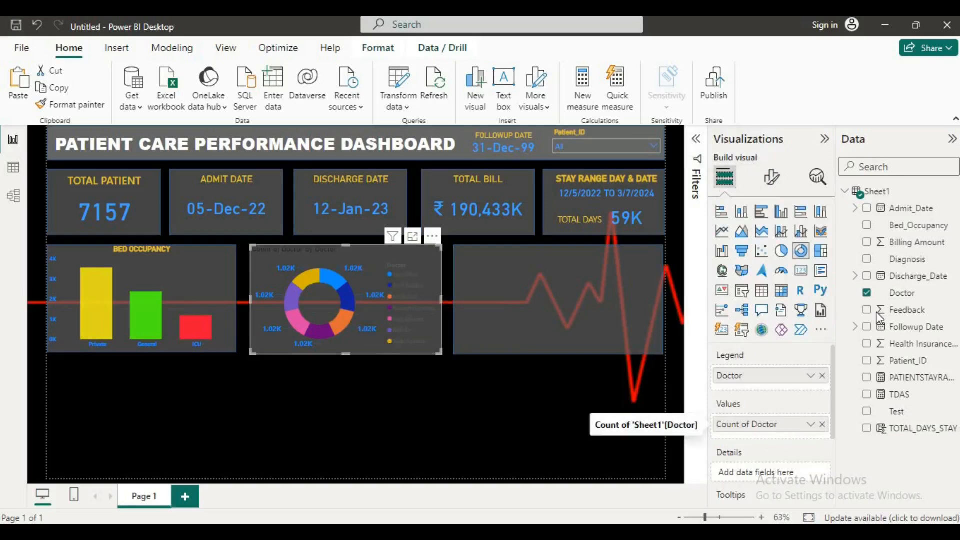
{"action": "left_click_drag", "start_coordinate": [899, 360], "coordinate": [767, 421]}
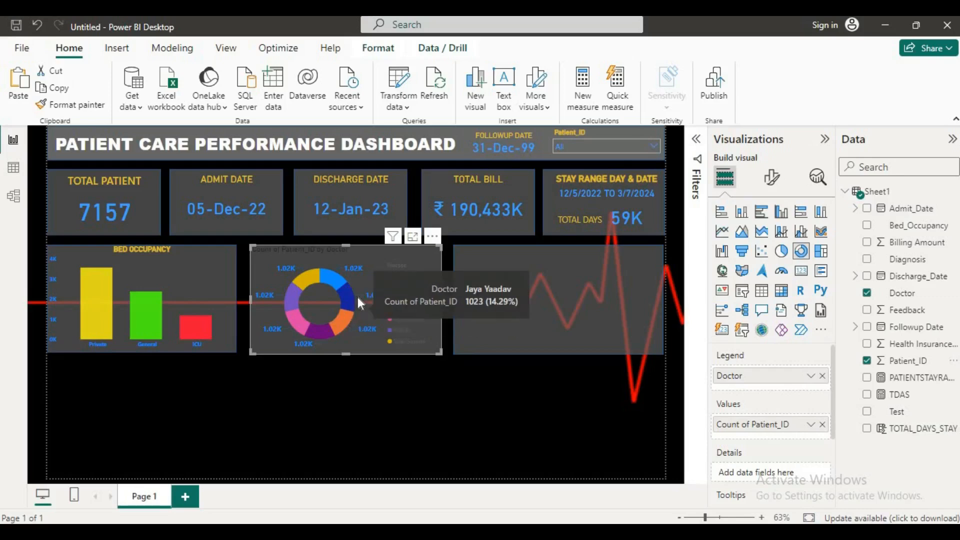
Step: Check the donut chart by filtering the Patient_ID slicer to its first patient, and clear the filter
{"action": "left_click", "coordinate": [655, 146]}
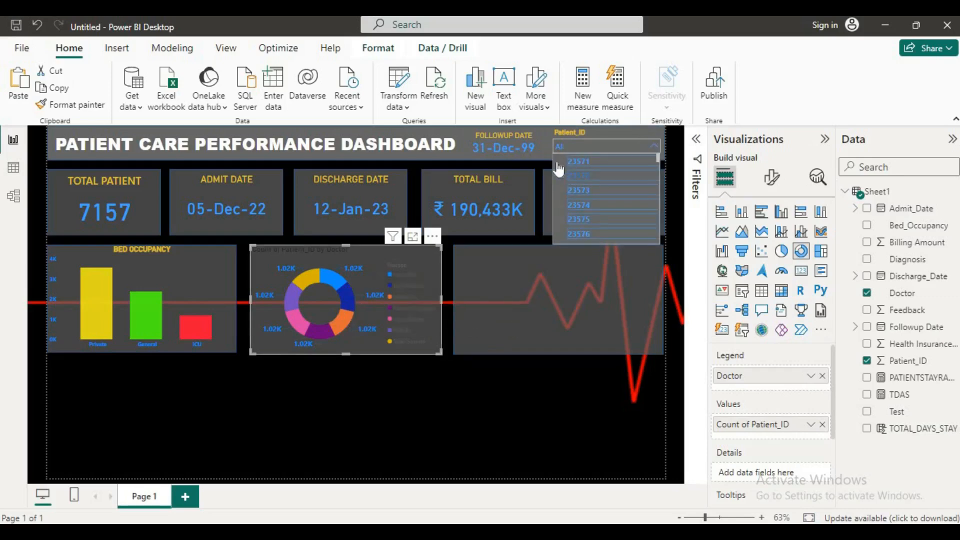
{"action": "left_click", "coordinate": [559, 162]}
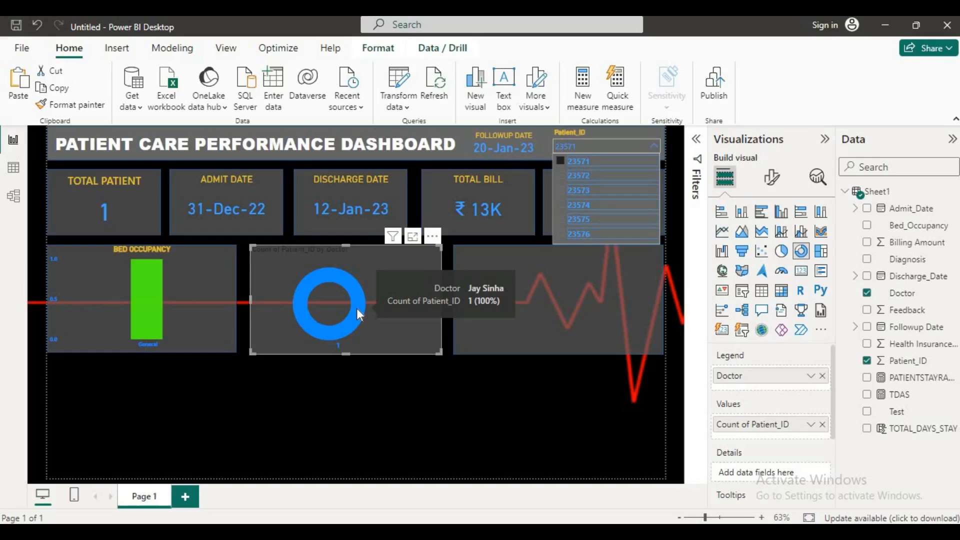
{"action": "left_click", "coordinate": [561, 162]}
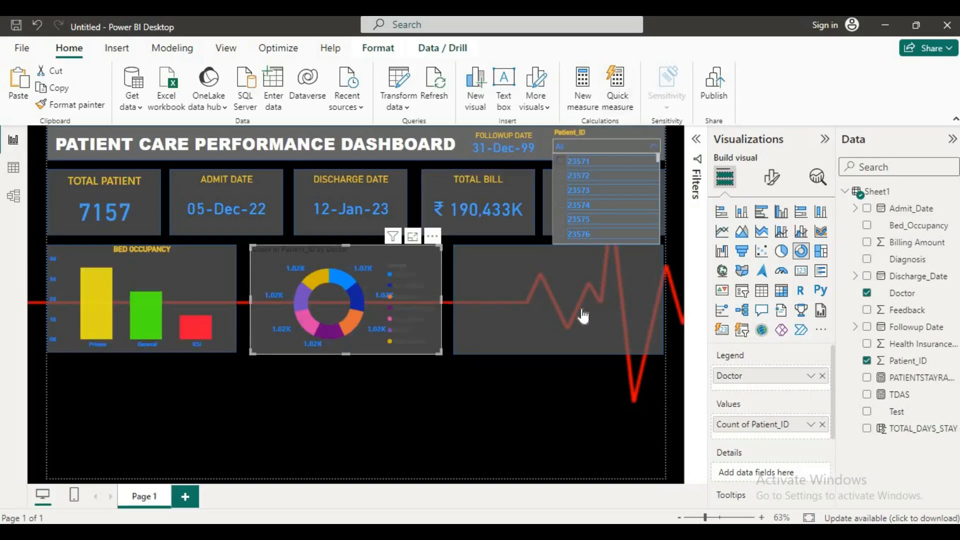
{"action": "left_click", "coordinate": [439, 428]}
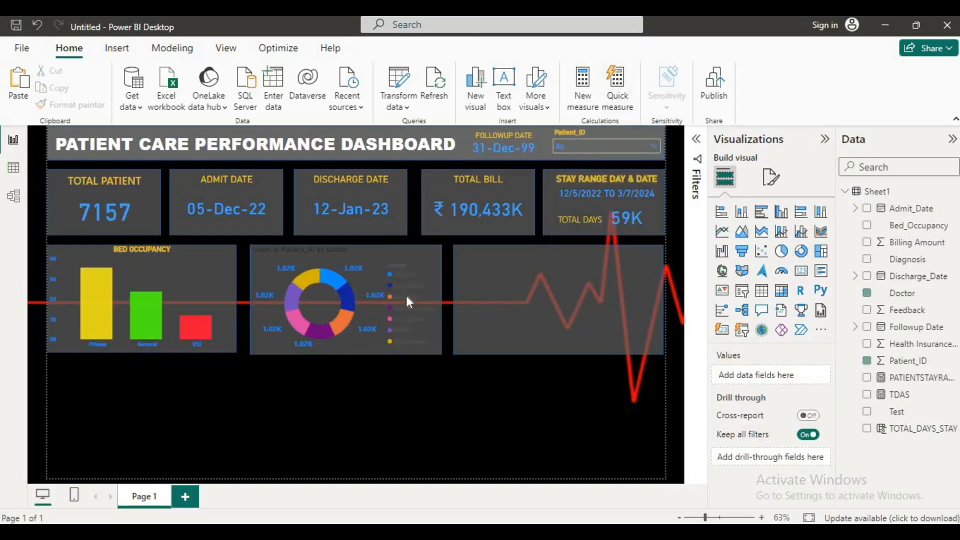
Step: Replace the donut chart's title text with PATIENT TREATMENT BY DOCTOR
{"action": "left_click", "coordinate": [358, 301]}
{"action": "left_click", "coordinate": [771, 176]}
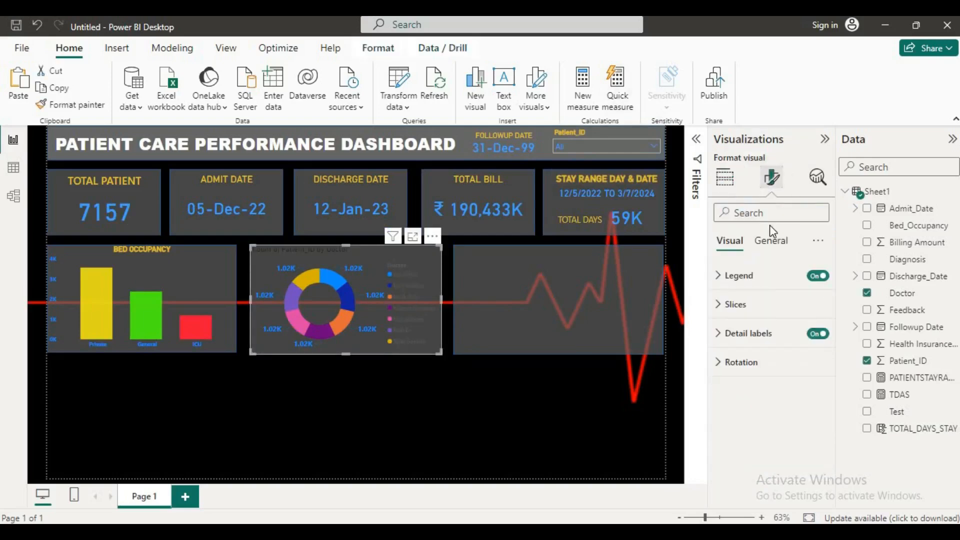
{"action": "left_click", "coordinate": [771, 240]}
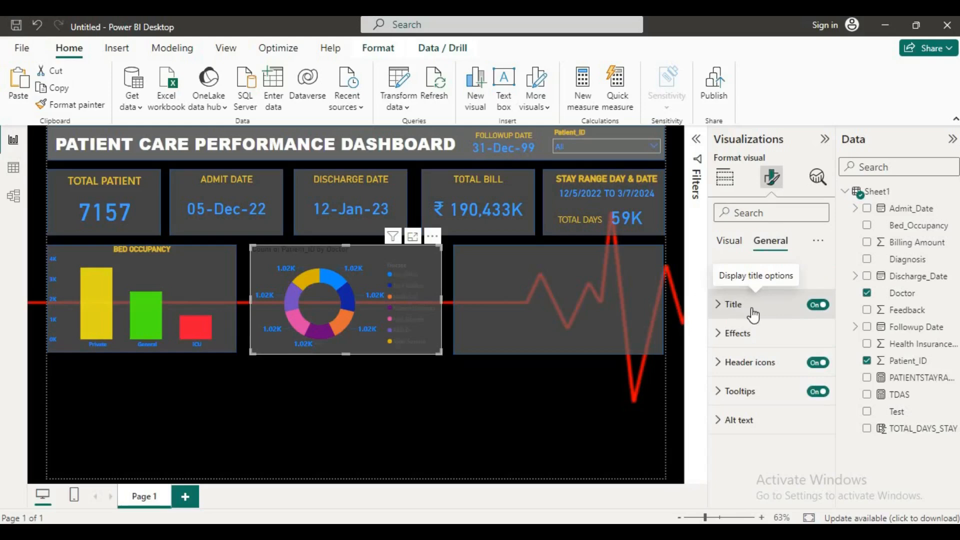
{"action": "left_click", "coordinate": [720, 305]}
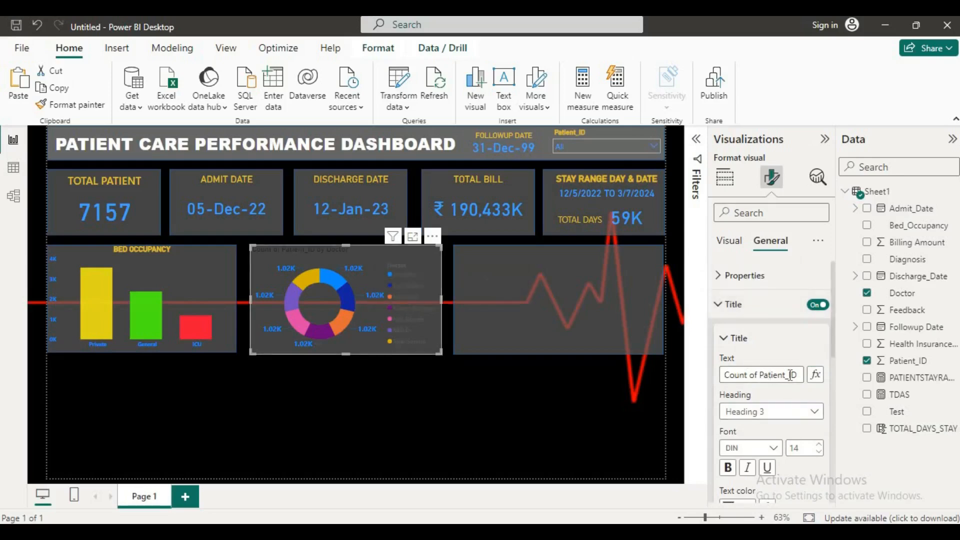
{"action": "triple_click", "coordinate": [790, 375]}
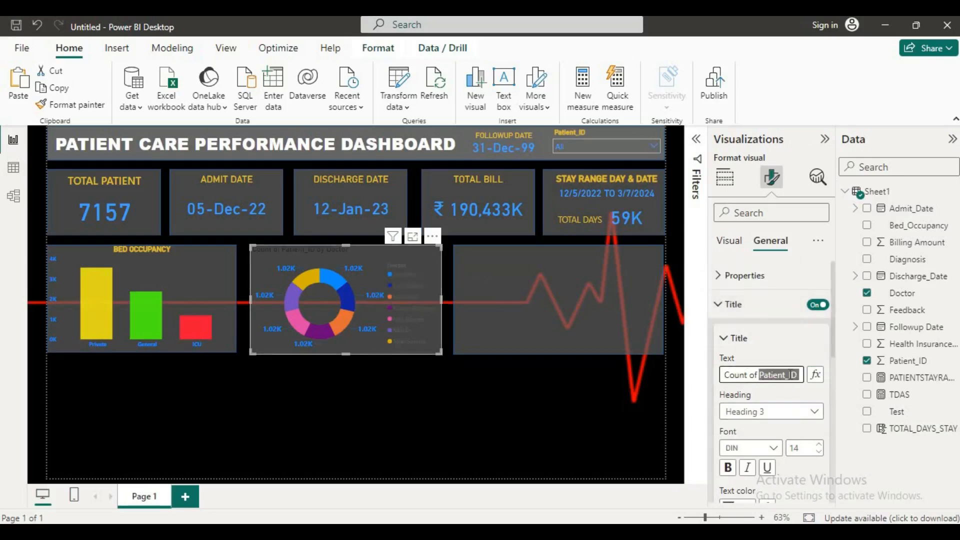
{"action": "left_click", "coordinate": [758, 375]}
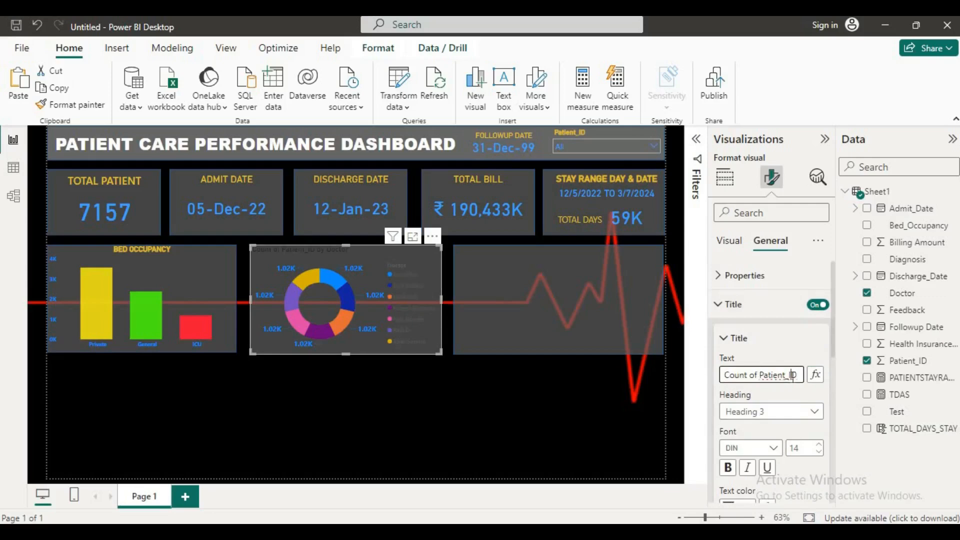
{"action": "triple_click", "coordinate": [792, 374]}
{"action": "key", "text": "BackSpace"}
{"action": "type", "text": "PA"}
{"action": "type", "text": "TIENT"}
{"action": "type", "text": " TREATMENT"}
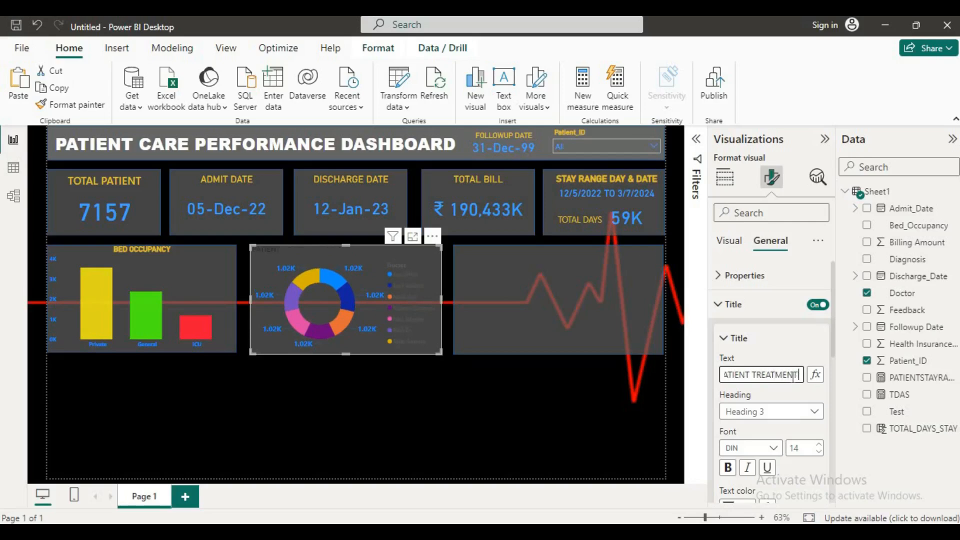
{"action": "type", "text": " BY DOC"}
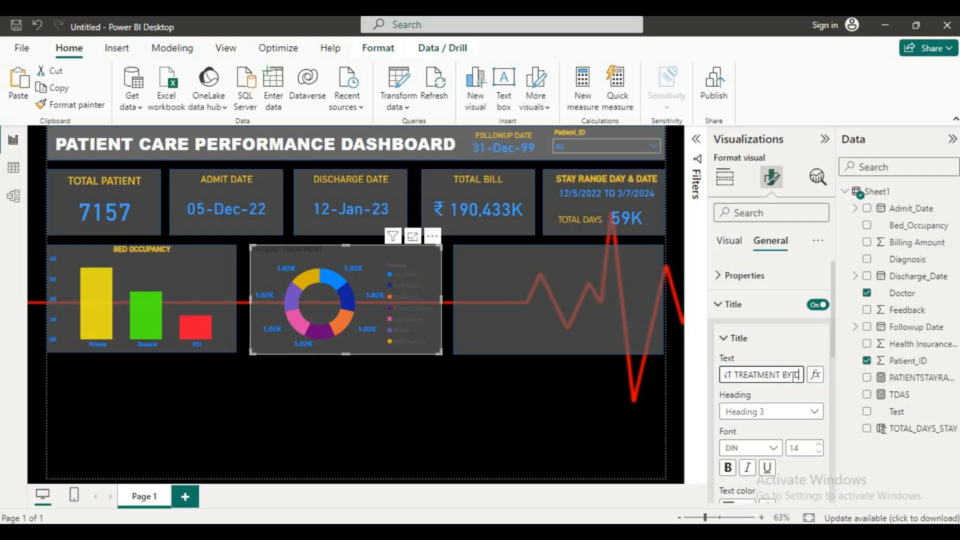
{"action": "type", "text": "TOR"}
Step: Format the donut chart's title as bold, centred text in the recently used gold colour #e1c233
{"action": "left_click", "coordinate": [728, 467]}
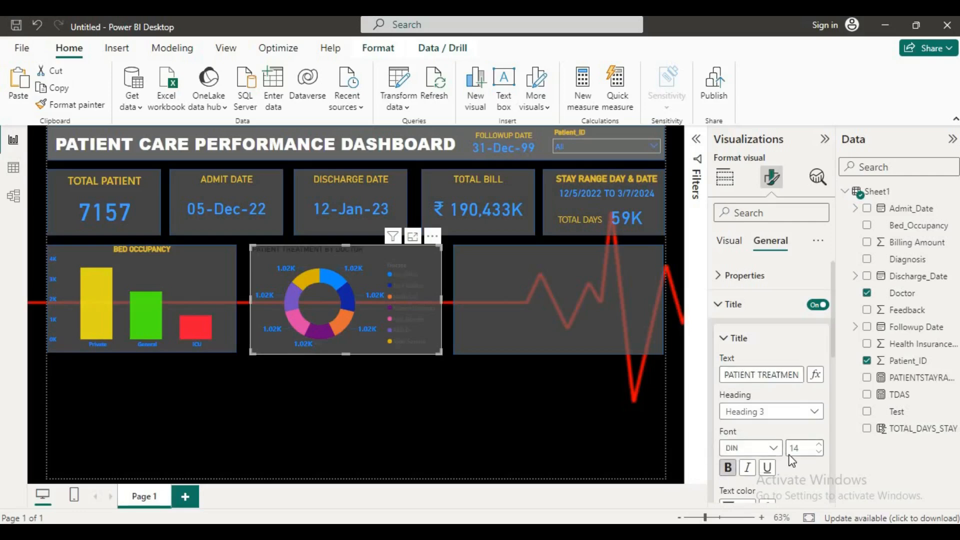
{"action": "scroll", "coordinate": [770, 450], "scroll_direction": "down", "scroll_amount": 2}
{"action": "left_click", "coordinate": [748, 438]}
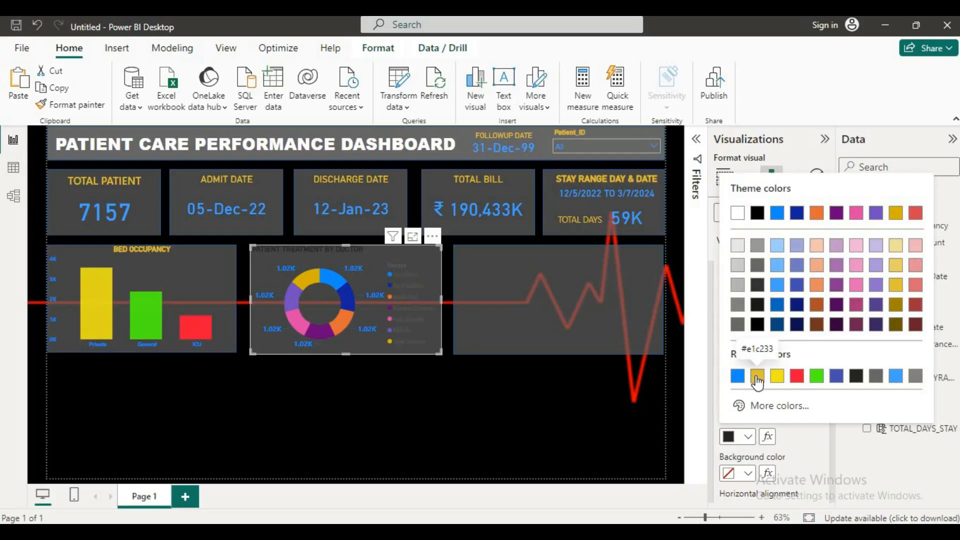
{"action": "left_click", "coordinate": [757, 379]}
{"action": "scroll", "coordinate": [772, 452], "scroll_direction": "down", "scroll_amount": 2}
{"action": "scroll", "coordinate": [772, 455], "scroll_direction": "down", "scroll_amount": 1}
{"action": "left_click", "coordinate": [747, 442]}
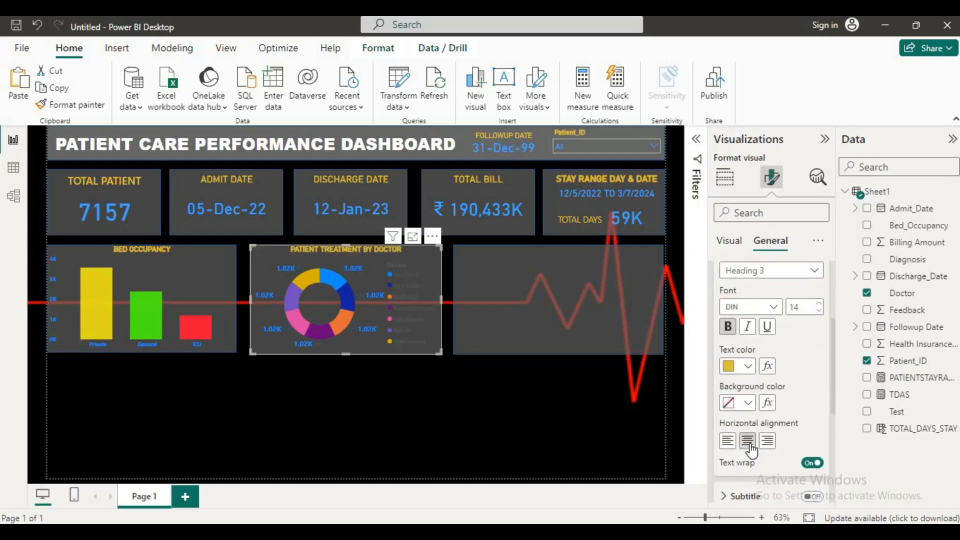
{"action": "left_click", "coordinate": [448, 427]}
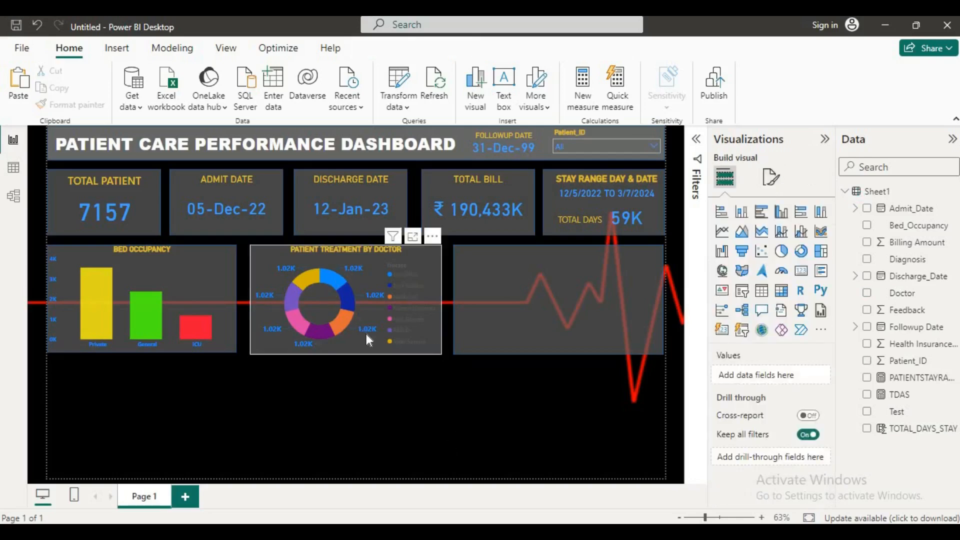
Step: Try percent of total as the donut chart's detail label contents, and settle on showing only the category
{"action": "mouse_move", "coordinate": [366, 334]}
{"action": "left_click", "coordinate": [337, 302]}
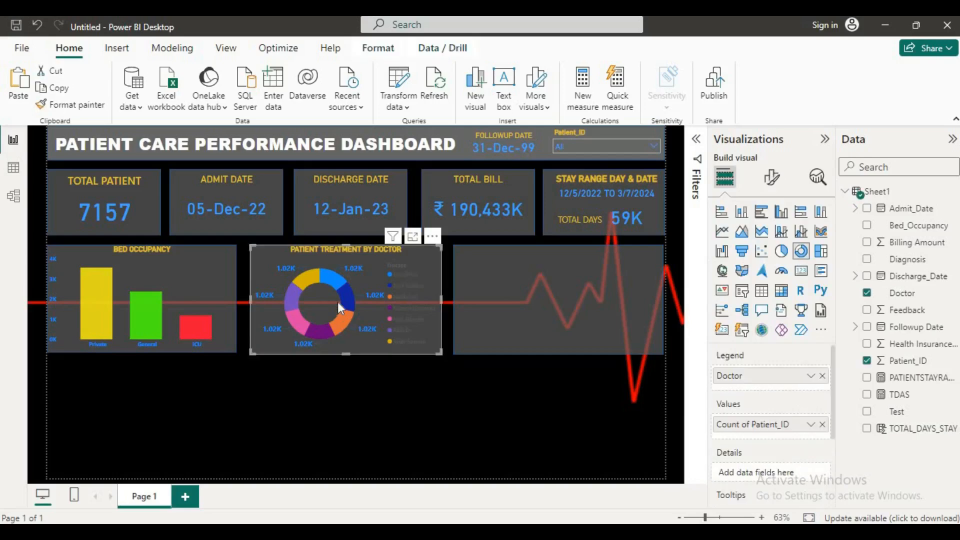
{"action": "left_click", "coordinate": [769, 176]}
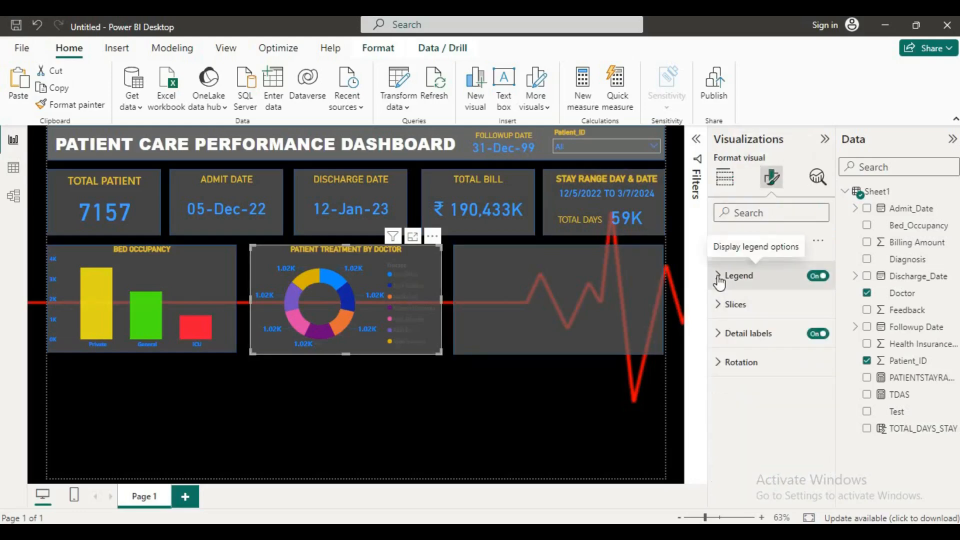
{"action": "left_click", "coordinate": [726, 333]}
{"action": "scroll", "coordinate": [745, 397], "scroll_direction": "down", "scroll_amount": 1}
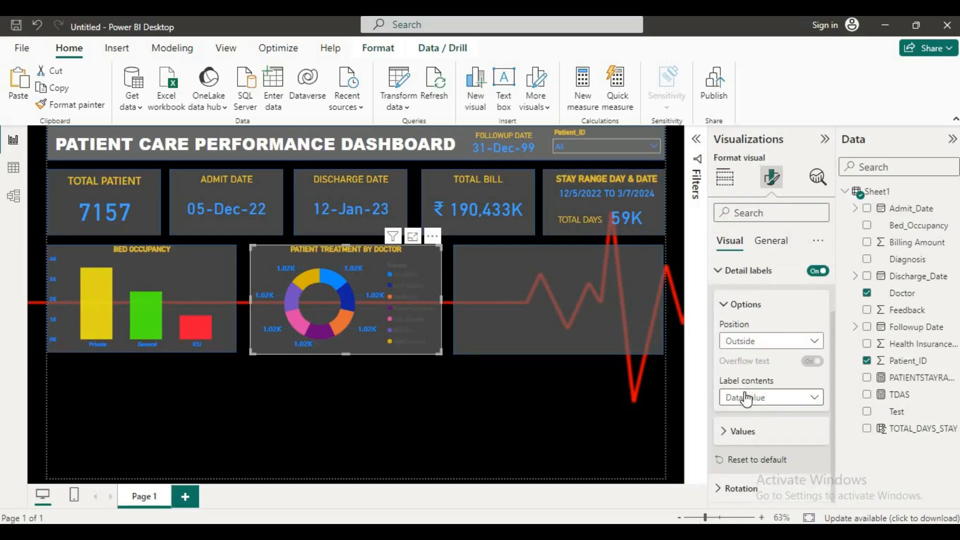
{"action": "left_click", "coordinate": [813, 397]}
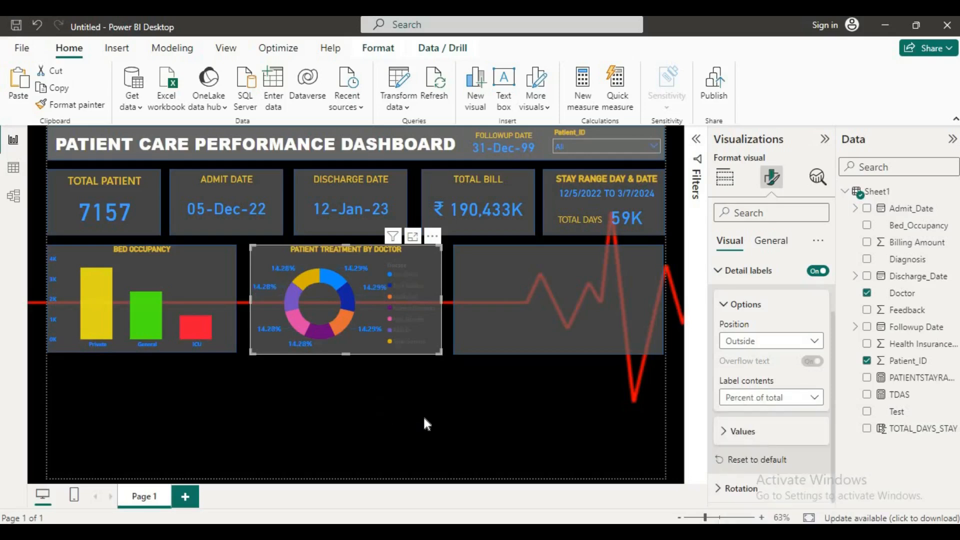
{"action": "left_click", "coordinate": [814, 397]}
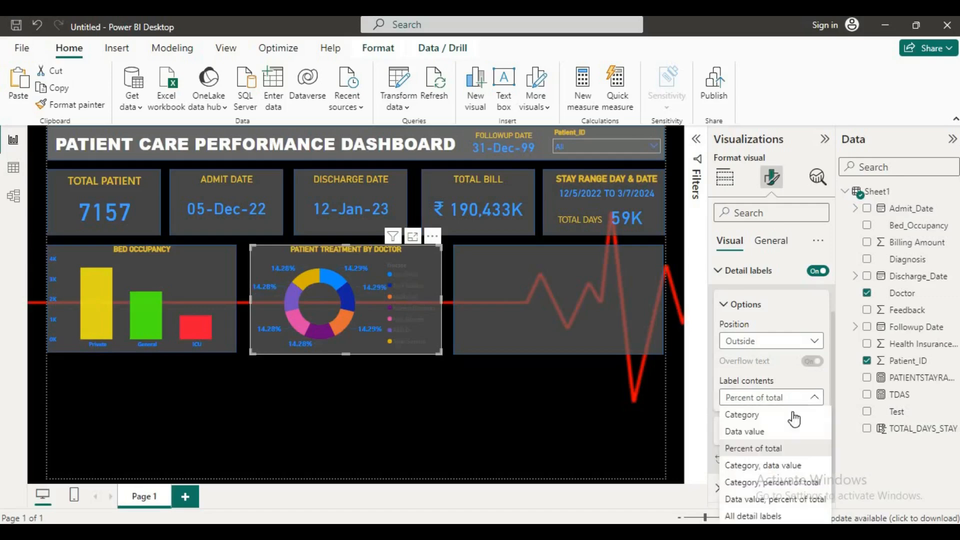
{"action": "left_click", "coordinate": [756, 417]}
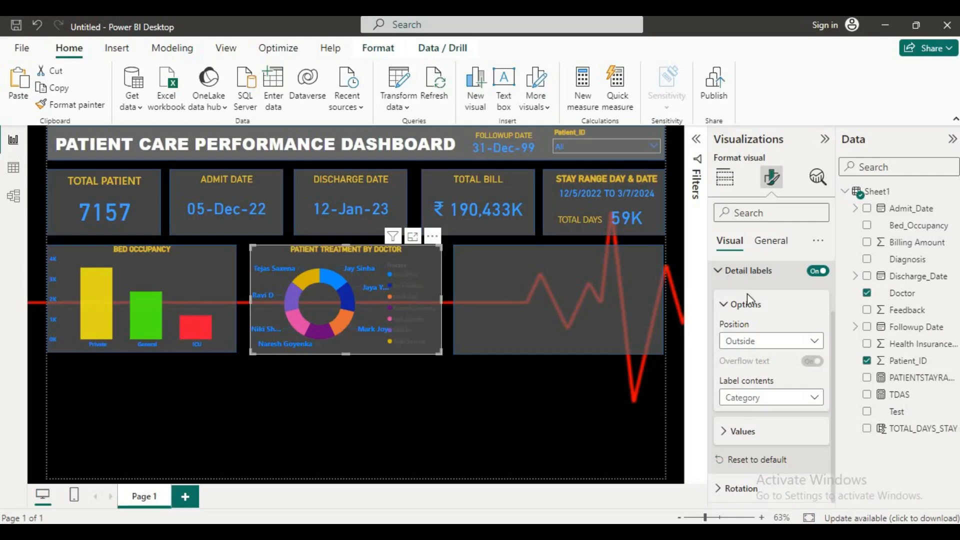
Step: Try category with data value as the donut chart's detail label contents, and settle on category with percent of total
{"action": "left_click", "coordinate": [732, 431]}
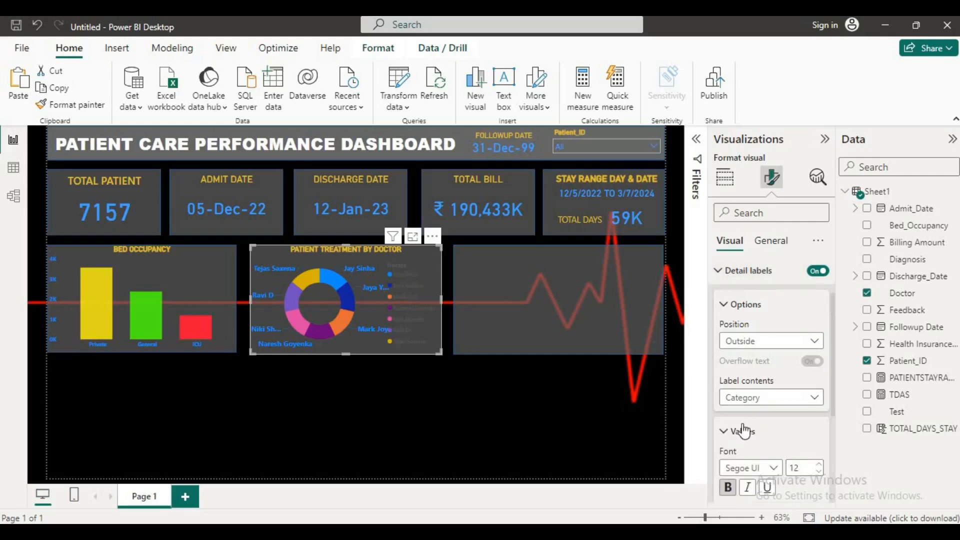
{"action": "scroll", "coordinate": [743, 424], "scroll_direction": "down", "scroll_amount": 3}
{"action": "scroll", "coordinate": [767, 398], "scroll_direction": "down", "scroll_amount": 1}
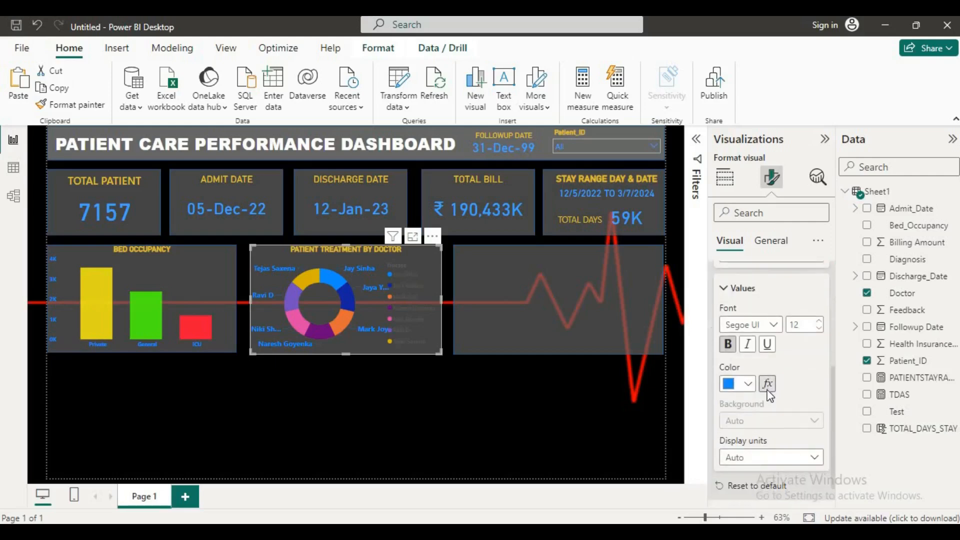
{"action": "scroll", "coordinate": [758, 410], "scroll_direction": "up", "scroll_amount": 5}
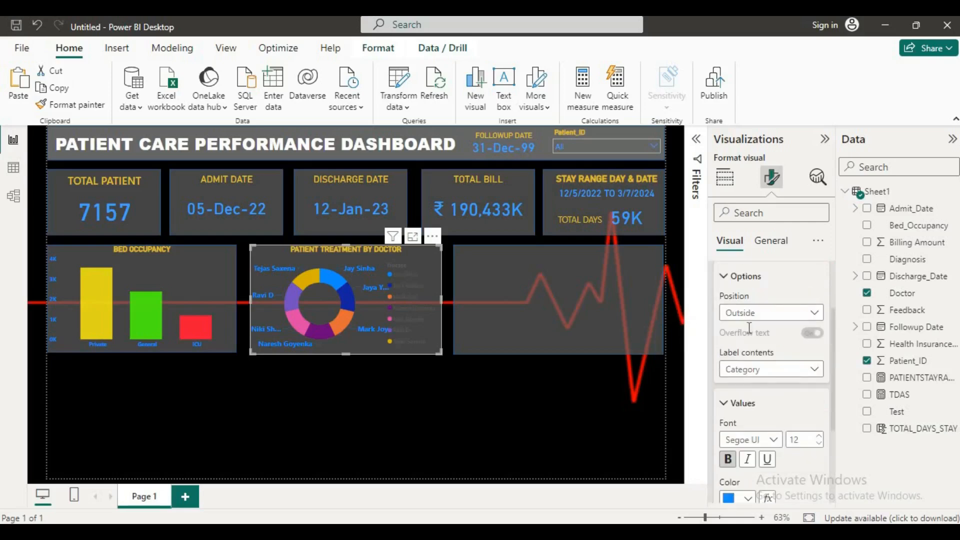
{"action": "left_click", "coordinate": [814, 369]}
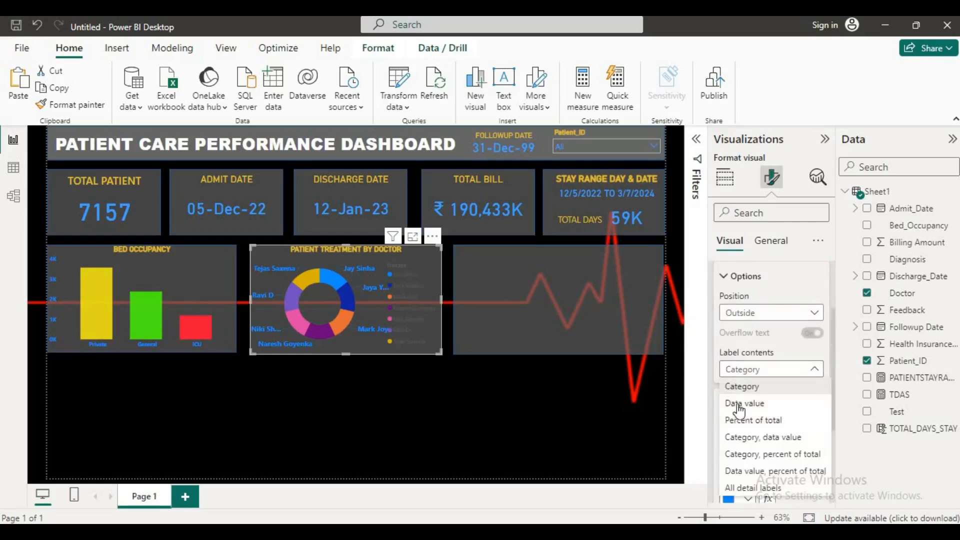
{"action": "left_click", "coordinate": [753, 437]}
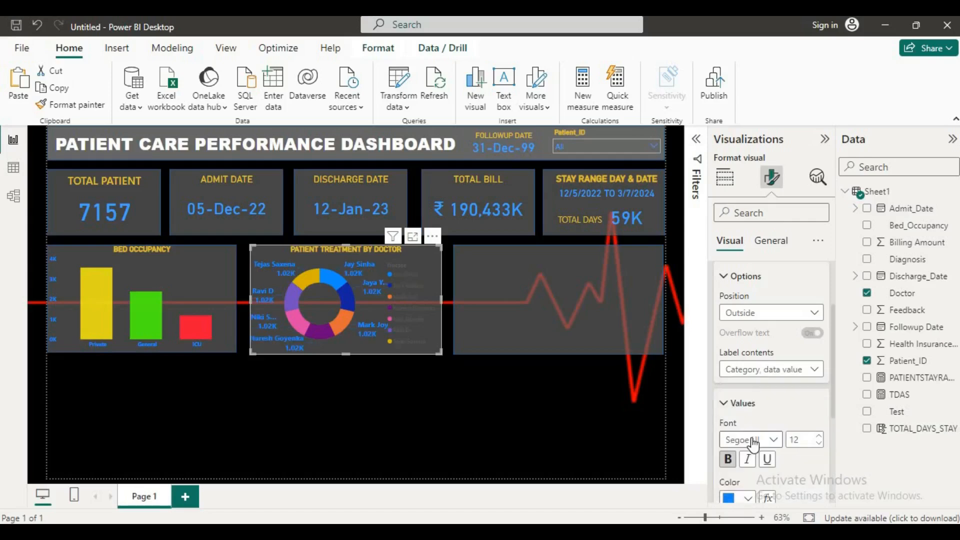
{"action": "left_click", "coordinate": [815, 370]}
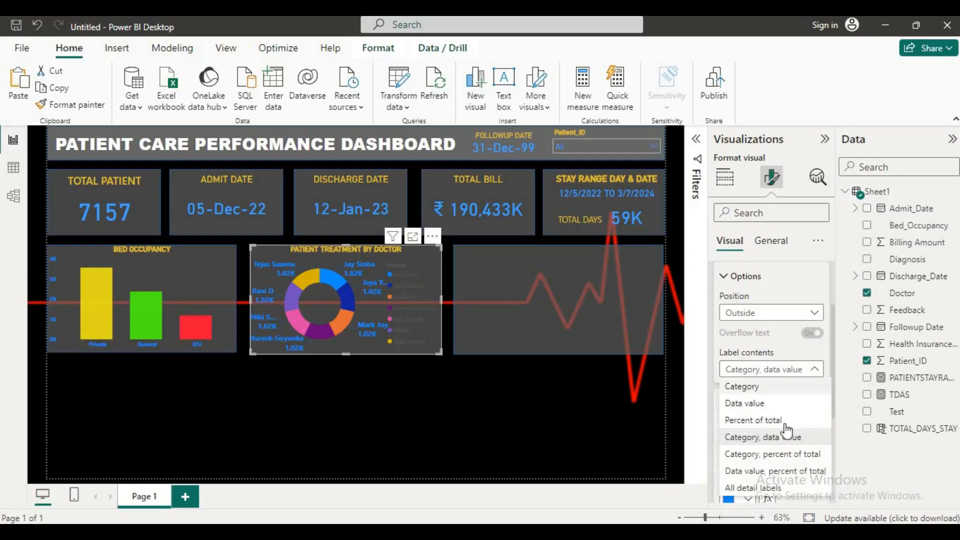
{"action": "left_click", "coordinate": [768, 455]}
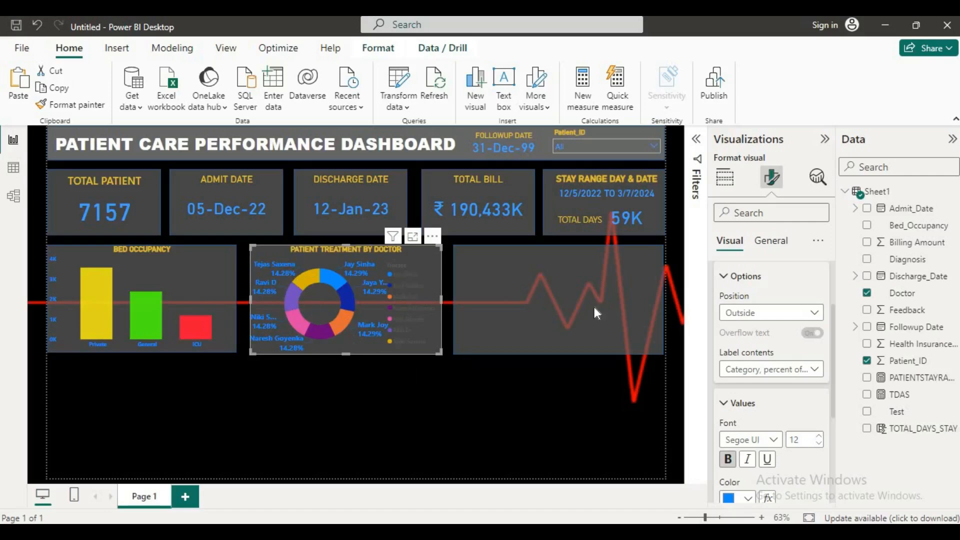
Step: Turn off the legend of the patient treatment by doctor donut chart
{"action": "scroll", "coordinate": [787, 332], "scroll_direction": "up", "scroll_amount": 3}
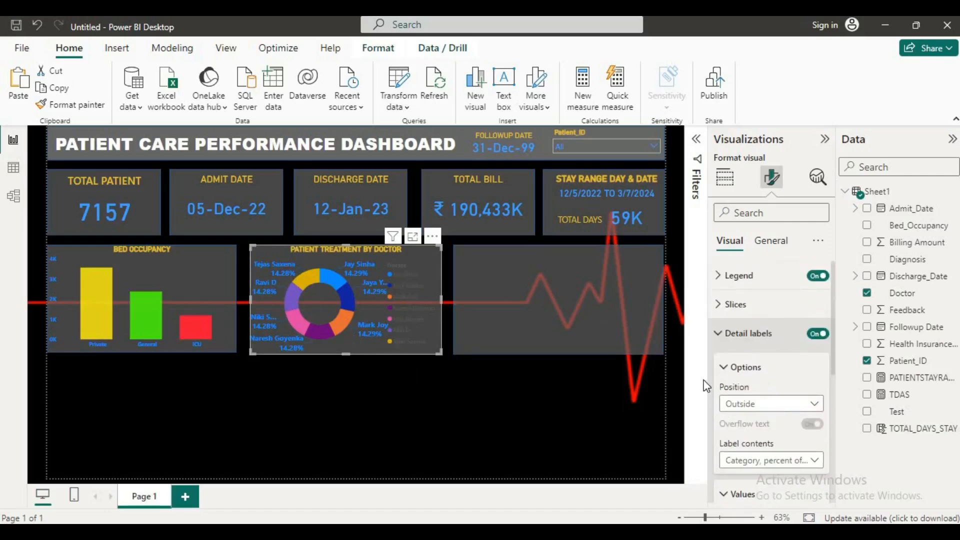
{"action": "left_click", "coordinate": [735, 367]}
{"action": "left_click", "coordinate": [818, 275]}
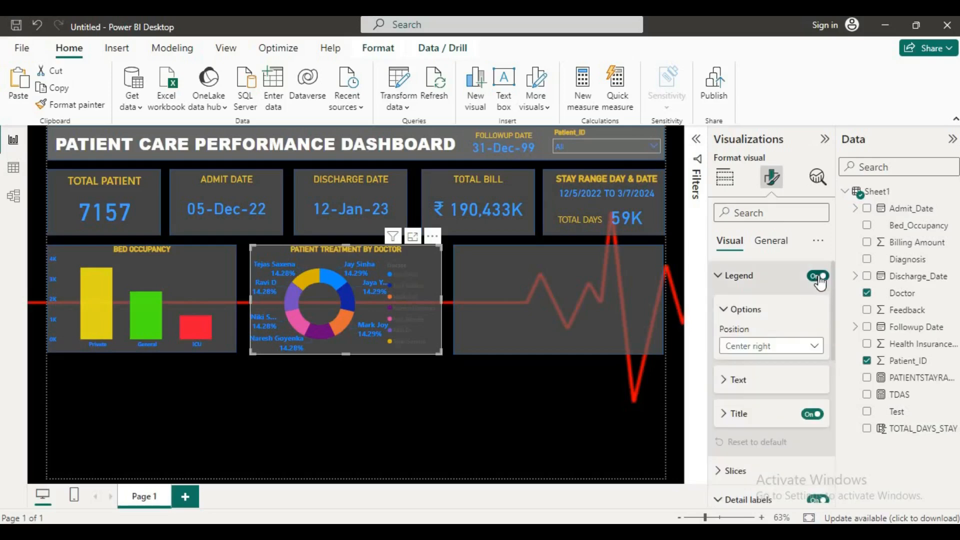
{"action": "left_click", "coordinate": [817, 277]}
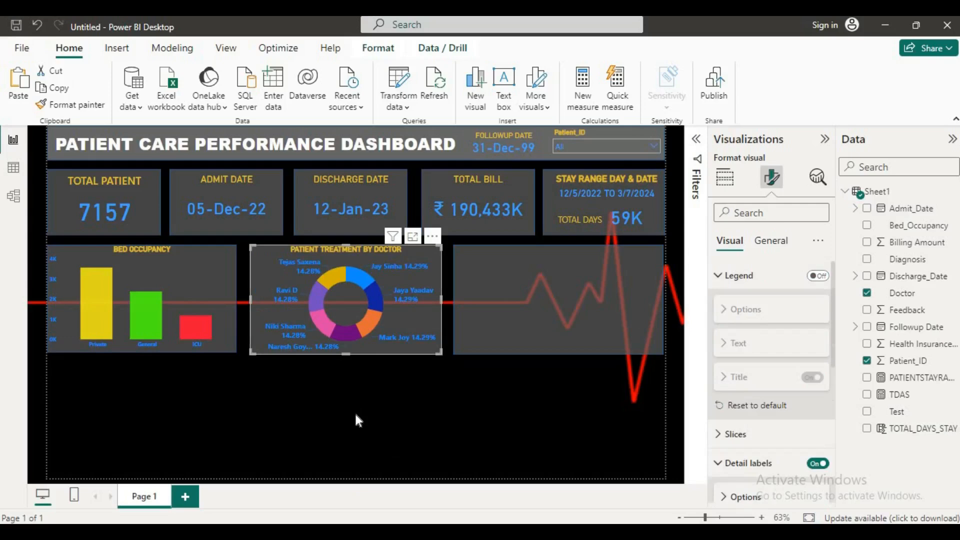
{"action": "mouse_move", "coordinate": [328, 280]}
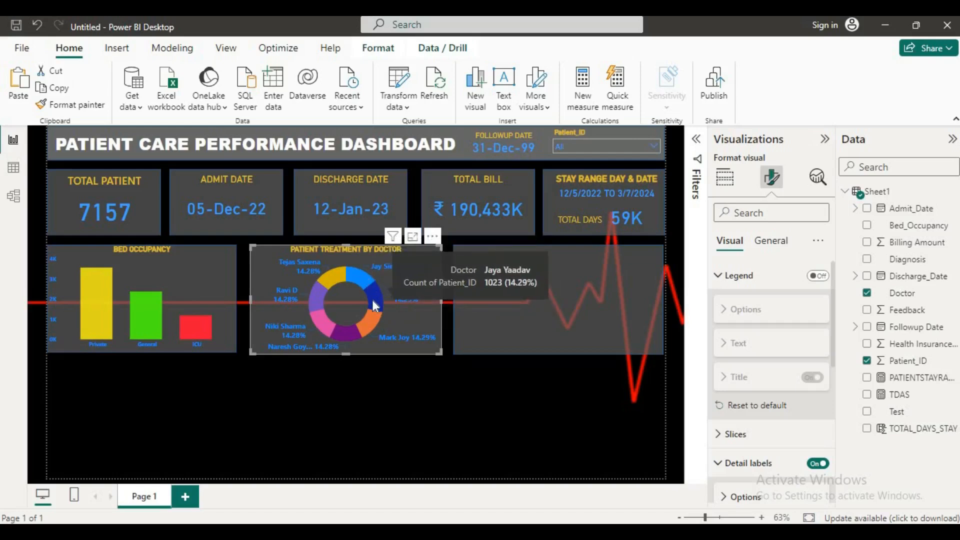
{"action": "mouse_move", "coordinate": [372, 325]}
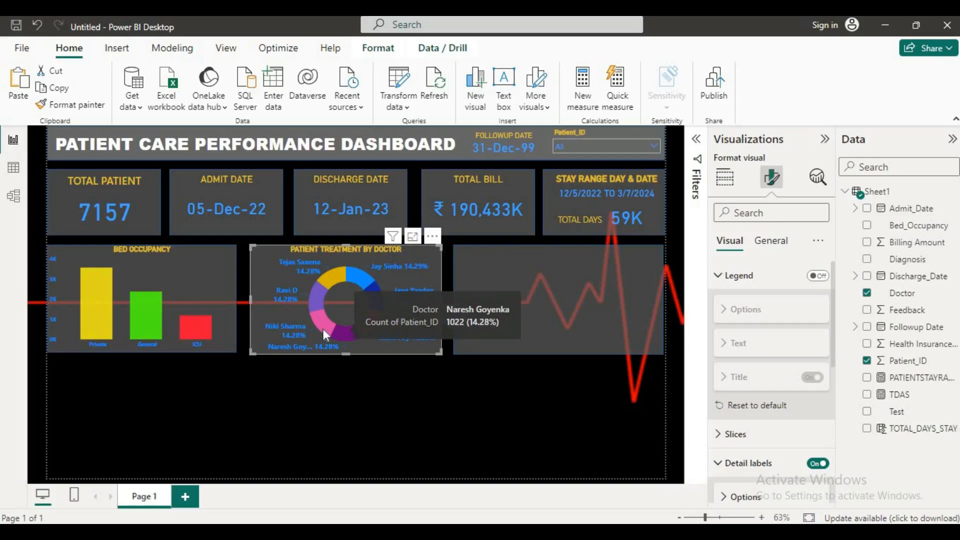
{"action": "mouse_move", "coordinate": [319, 302]}
{"action": "mouse_move", "coordinate": [362, 277]}
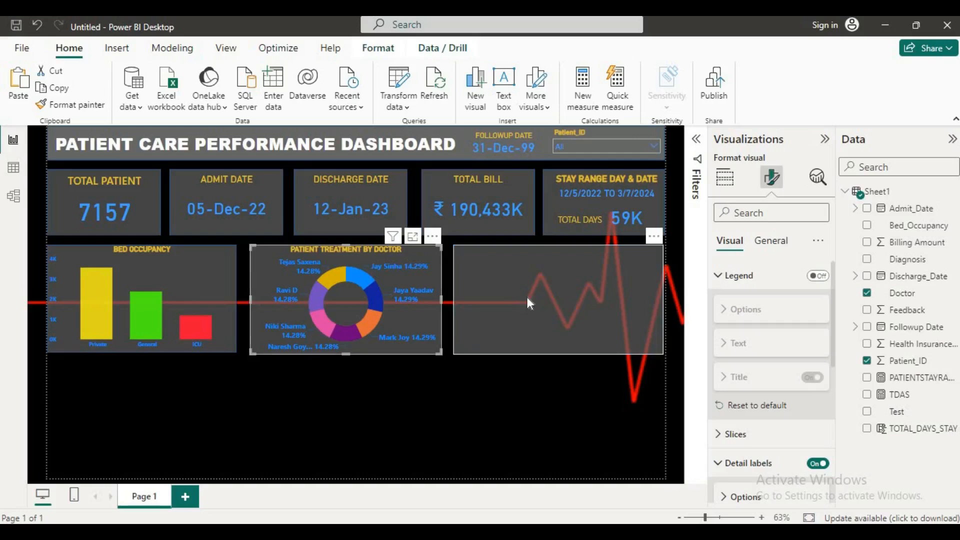
Step: Add a funnel chart to the report page with Diagnosis as category and the count of Patient_ID as values
{"action": "left_click", "coordinate": [725, 186]}
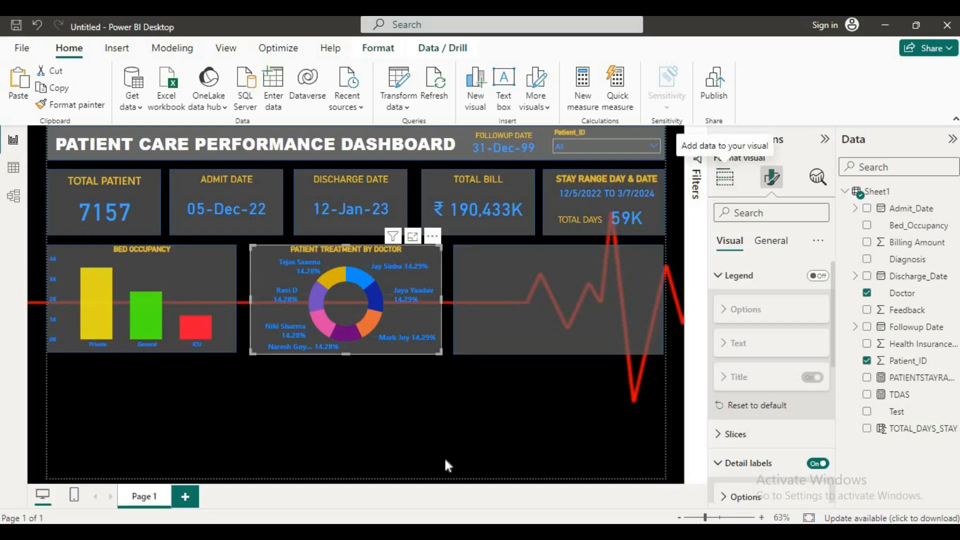
{"action": "left_click", "coordinate": [462, 463]}
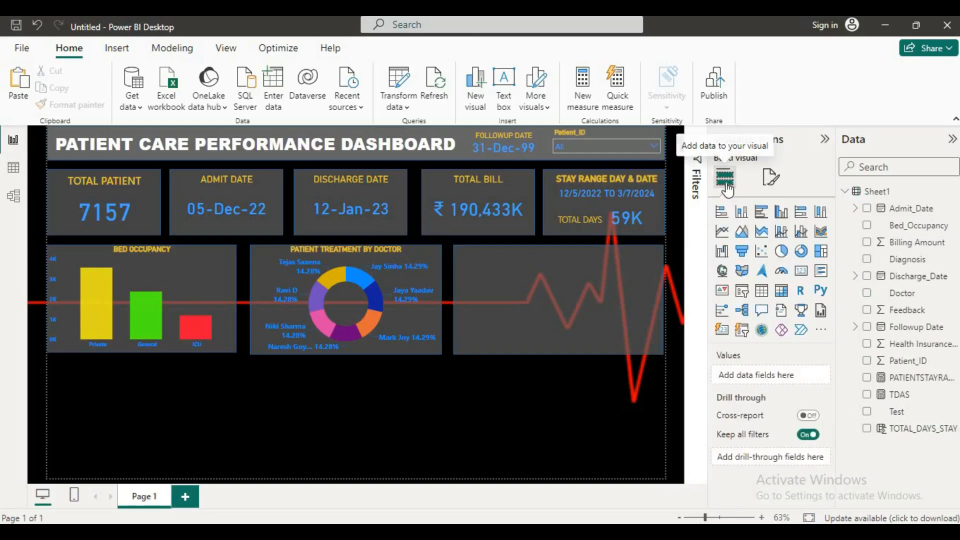
{"action": "left_click", "coordinate": [739, 255]}
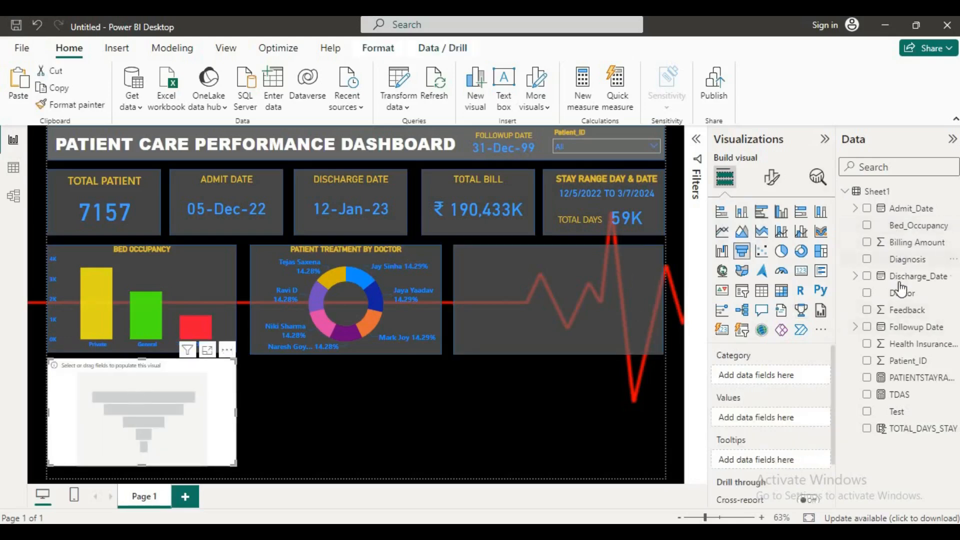
{"action": "left_click_drag", "start_coordinate": [894, 265], "coordinate": [760, 375]}
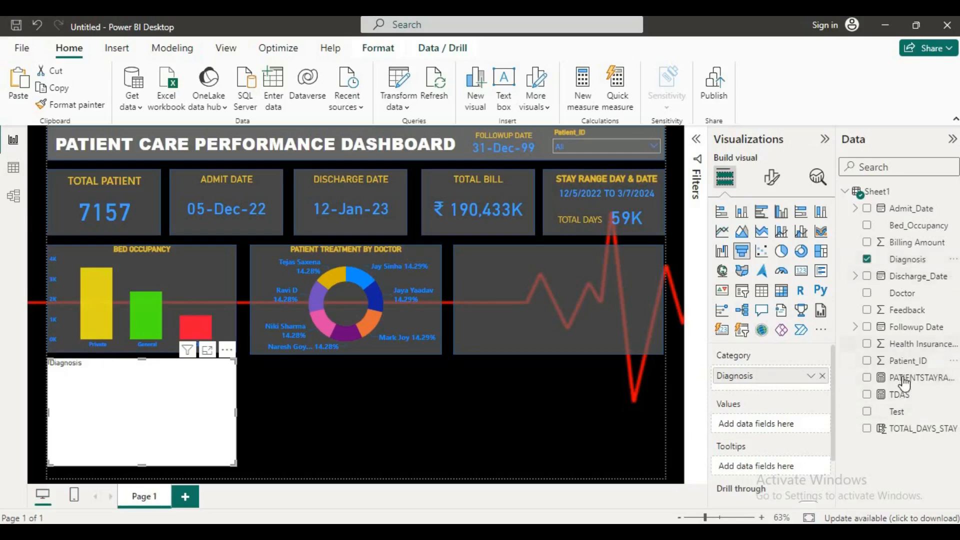
{"action": "left_click_drag", "start_coordinate": [916, 369], "coordinate": [788, 431]}
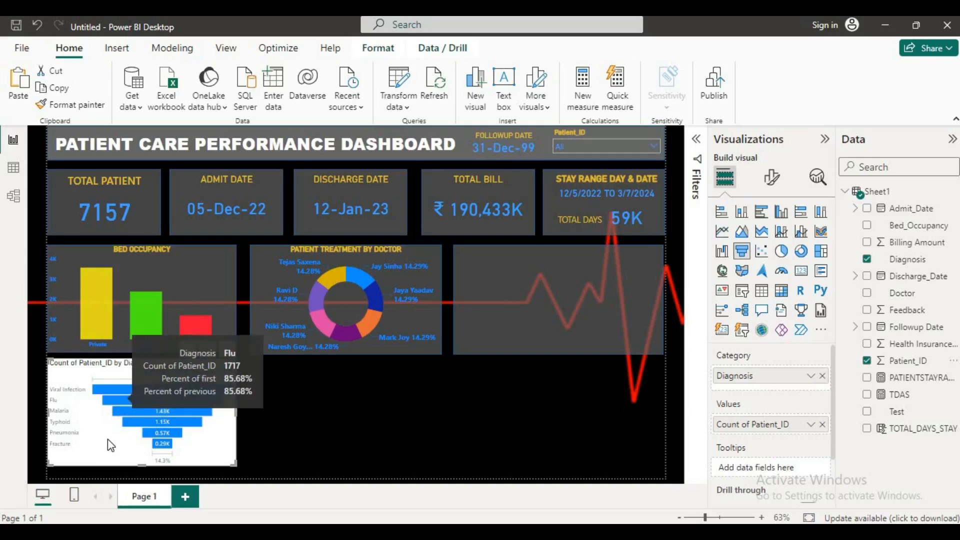
Step: Move the funnel chart onto the empty panel beside the donut chart and resize it to fill that panel
{"action": "left_click_drag", "start_coordinate": [125, 438], "coordinate": [514, 325]}
{"action": "left_click_drag", "start_coordinate": [643, 298], "coordinate": [659, 299]}
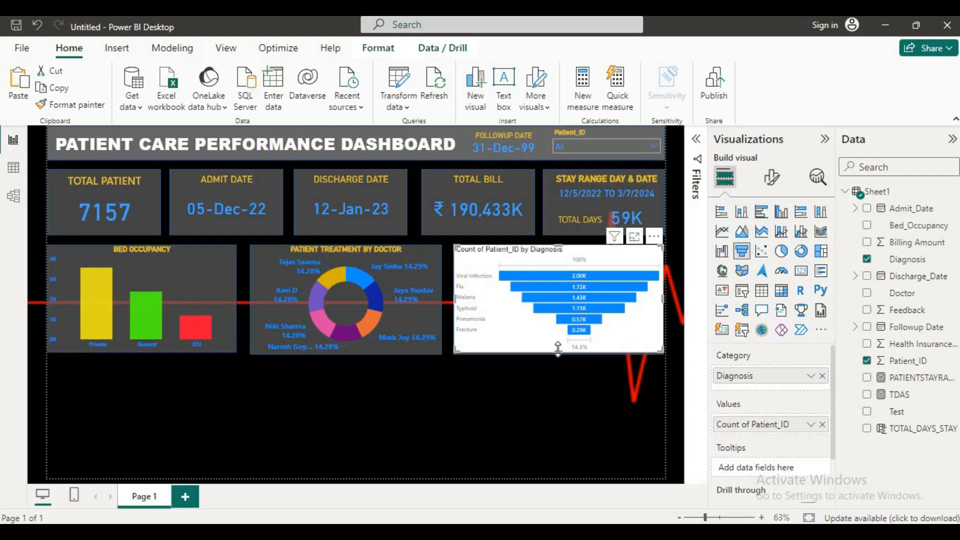
{"action": "left_click_drag", "start_coordinate": [558, 354], "coordinate": [559, 356]}
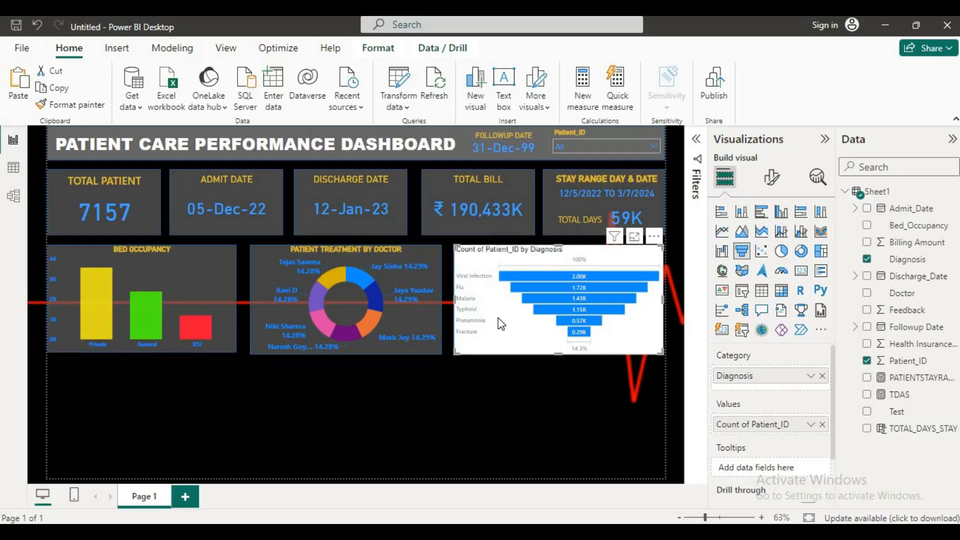
Step: Enable individual colours for all funnel chart categories and set the Viral Infection bar to the recently used red
{"action": "left_click", "coordinate": [776, 181]}
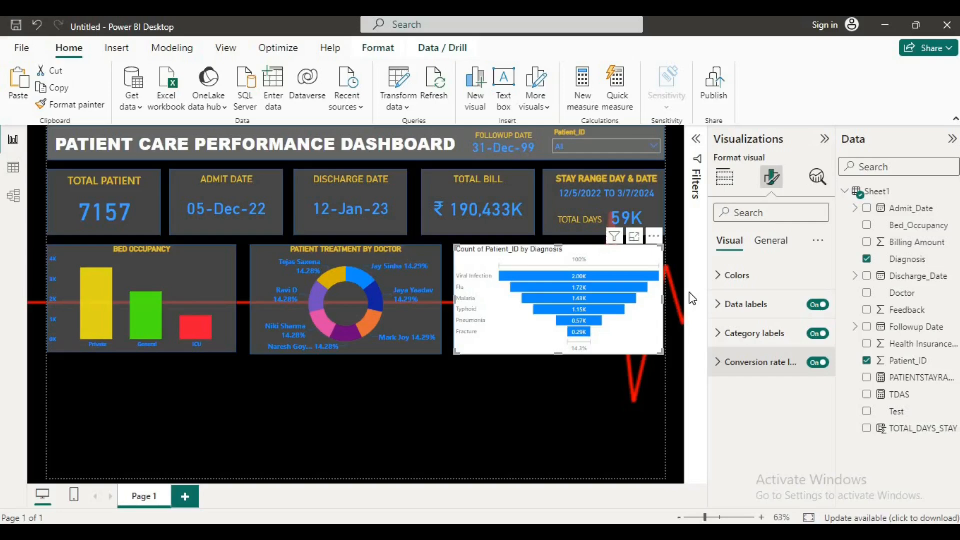
{"action": "left_click", "coordinate": [719, 275]}
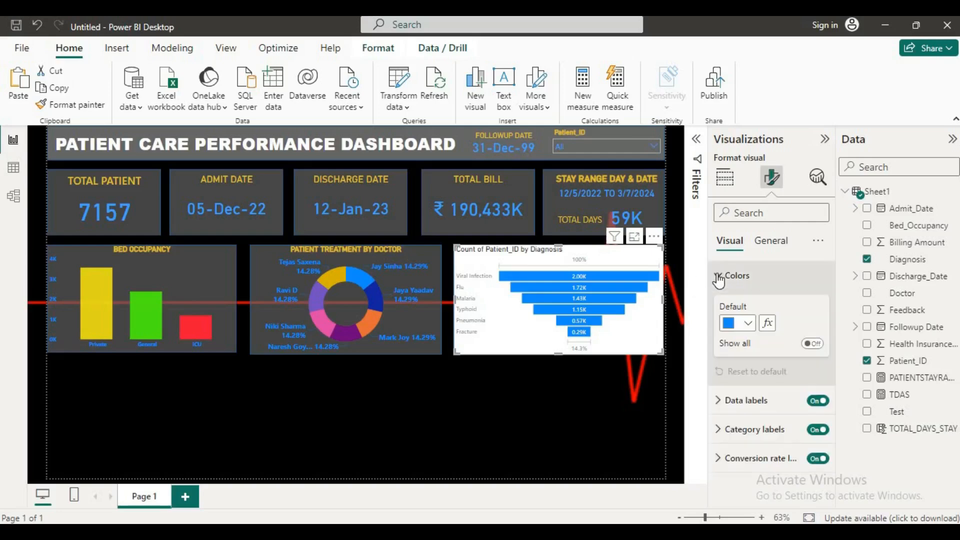
{"action": "left_click", "coordinate": [750, 329]}
{"action": "left_click", "coordinate": [819, 347]}
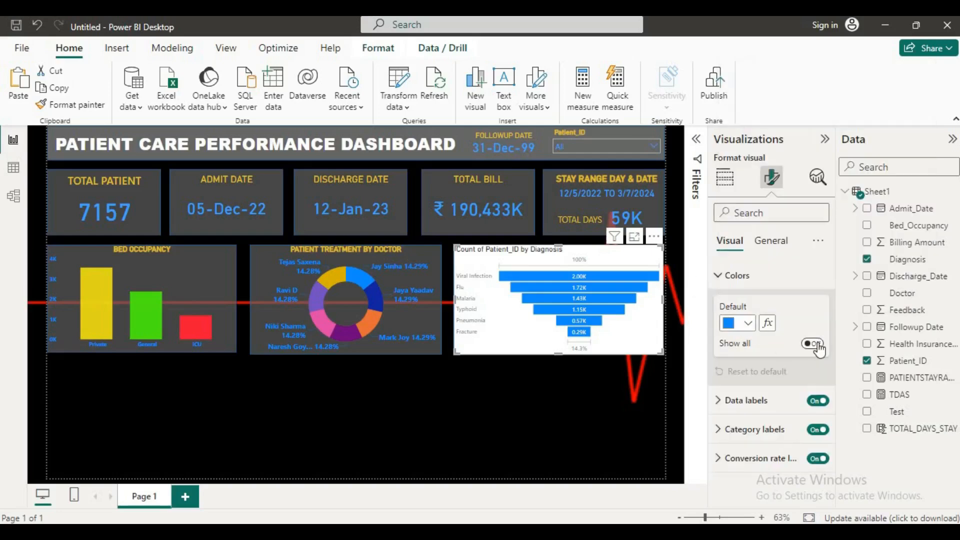
{"action": "left_click", "coordinate": [818, 345]}
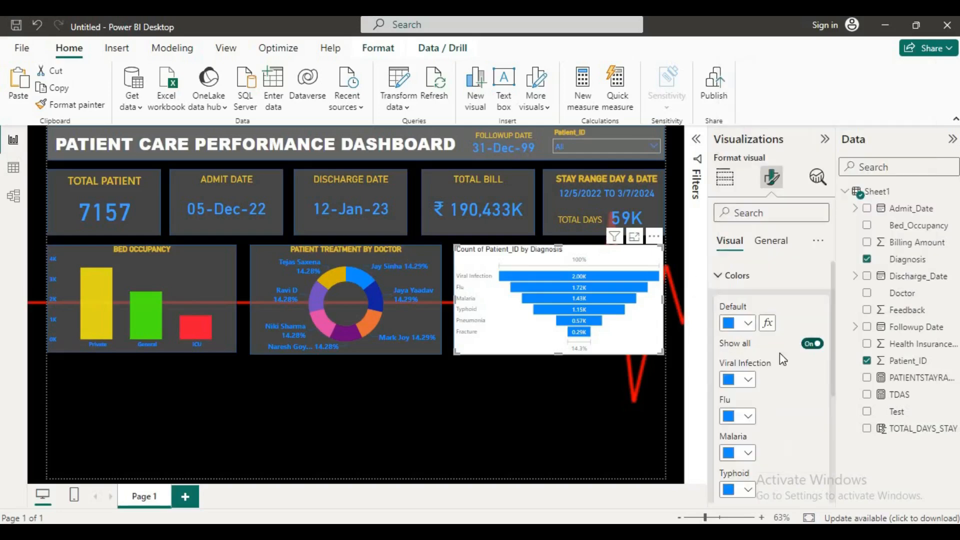
{"action": "left_click", "coordinate": [750, 380]}
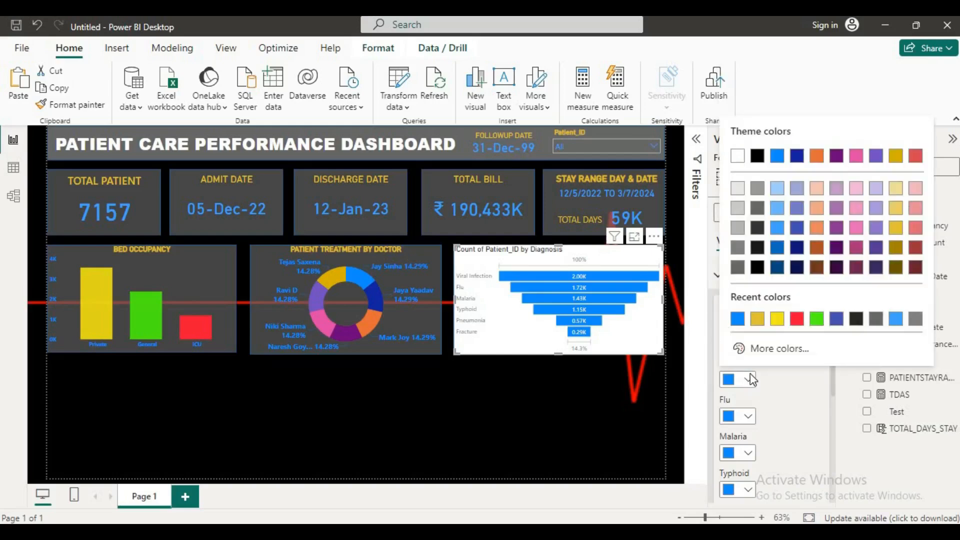
{"action": "left_click", "coordinate": [797, 319]}
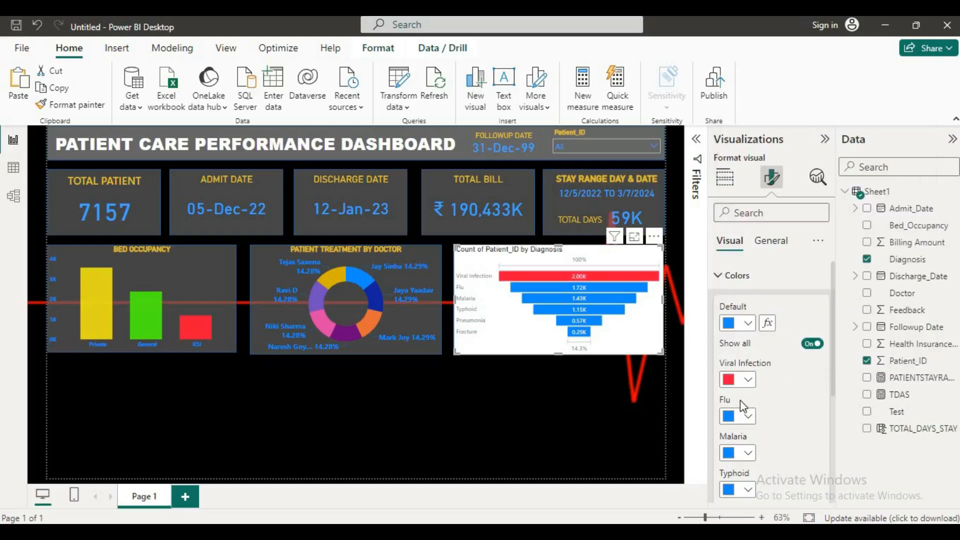
Step: Color the Fracture bar of the diagnosis funnel chart bright green from the recent colors
{"action": "scroll", "coordinate": [750, 418], "scroll_direction": "down", "scroll_amount": 2}
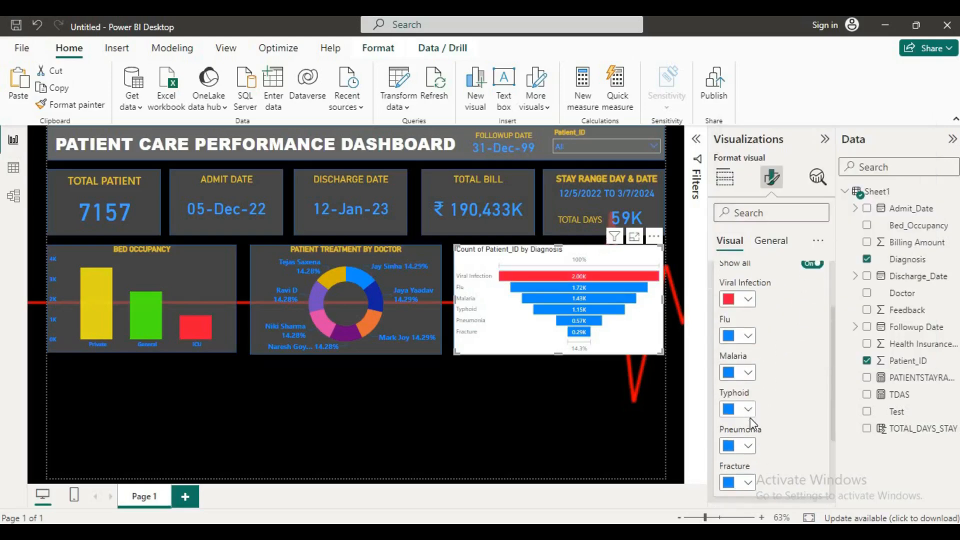
{"action": "scroll", "coordinate": [750, 417], "scroll_direction": "down", "scroll_amount": 3}
{"action": "left_click", "coordinate": [752, 375]}
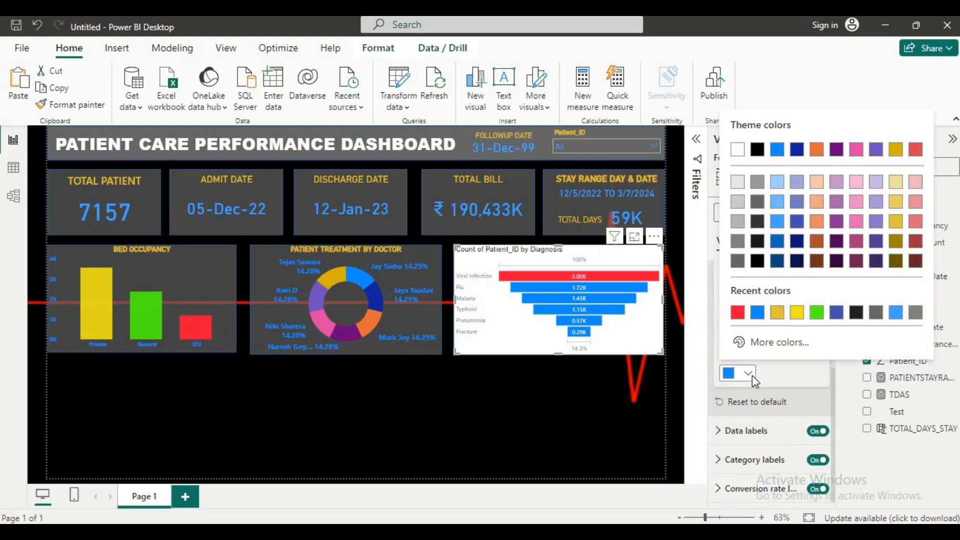
{"action": "left_click", "coordinate": [817, 313]}
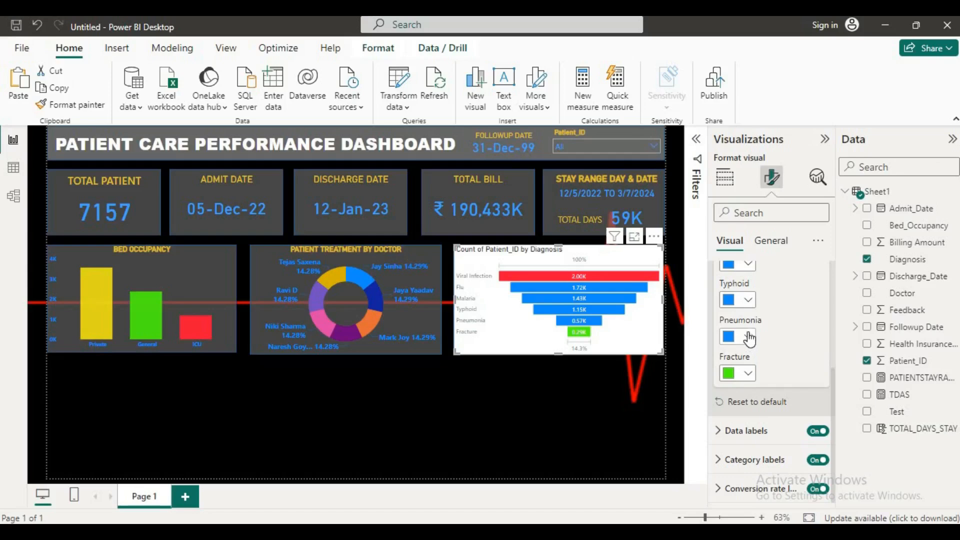
Step: Set the funnel's Pneumonia bar to the custom soft green #5CD370
{"action": "left_click", "coordinate": [748, 337]}
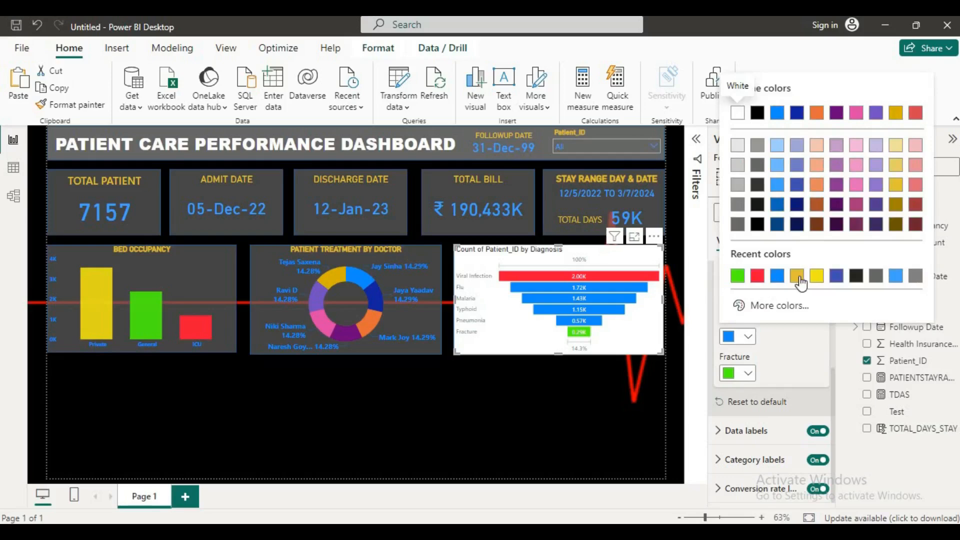
{"action": "left_click", "coordinate": [754, 309]}
{"action": "left_click", "coordinate": [800, 257]}
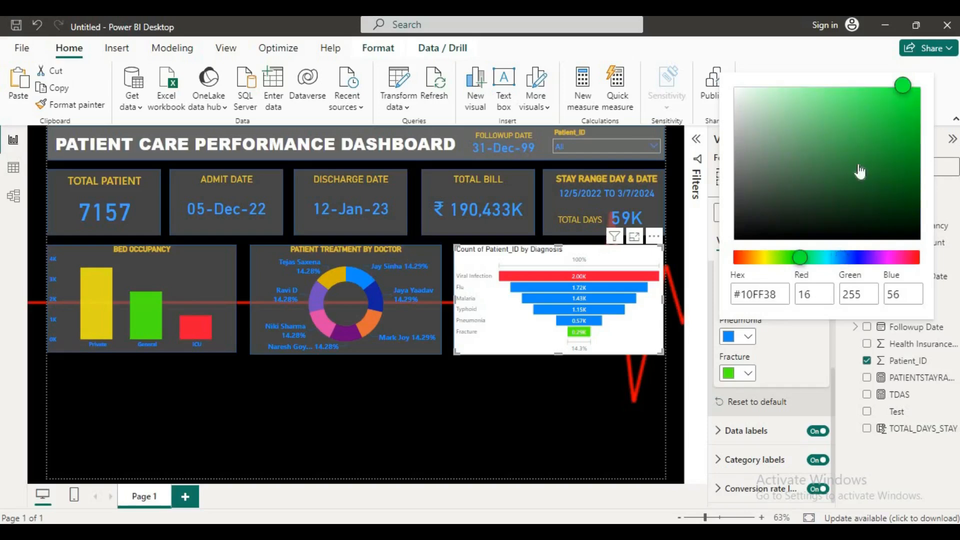
{"action": "left_click", "coordinate": [834, 112]}
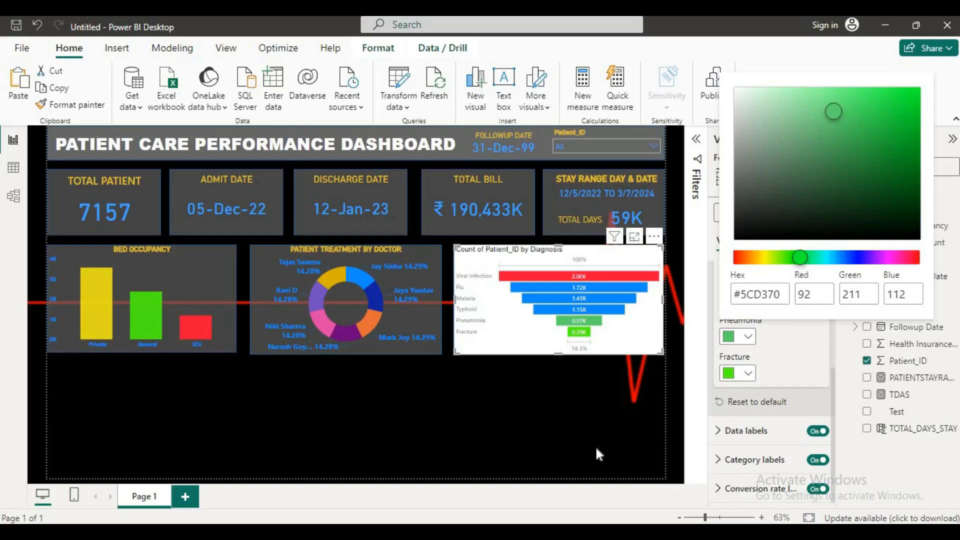
{"action": "left_click", "coordinate": [600, 430]}
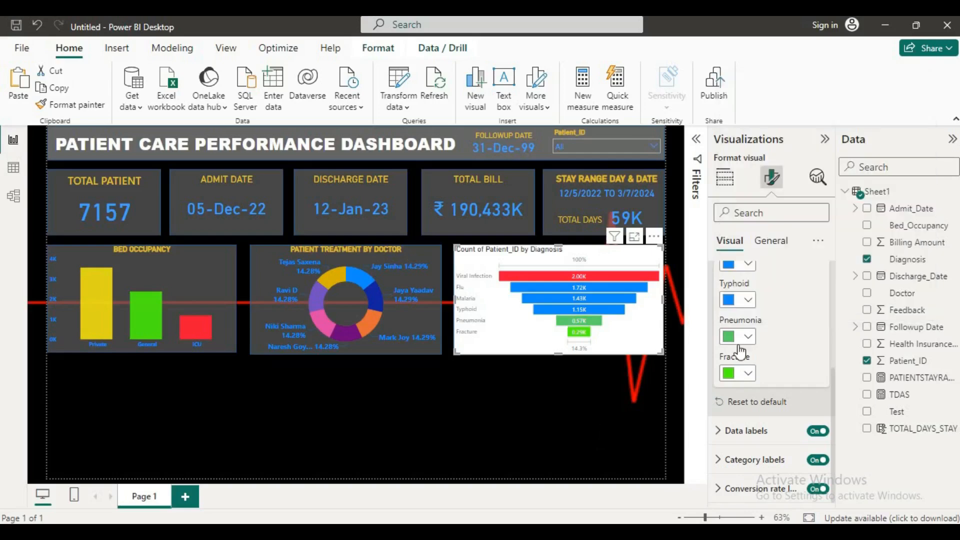
Step: Set the funnel's Flu bar to the custom orange-red #EA5D41
{"action": "left_click", "coordinate": [748, 300]}
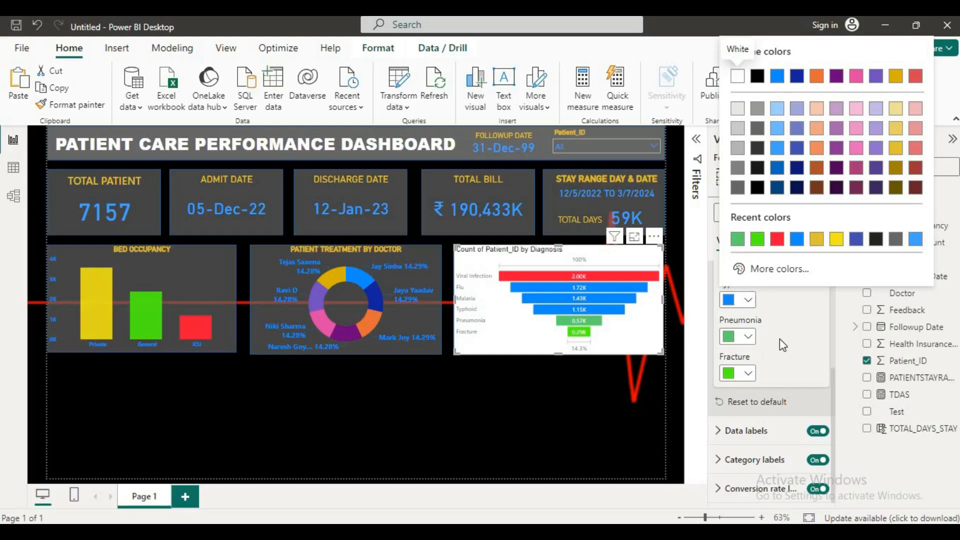
{"action": "left_click", "coordinate": [730, 378]}
{"action": "scroll", "coordinate": [770, 322], "scroll_direction": "up", "scroll_amount": 3}
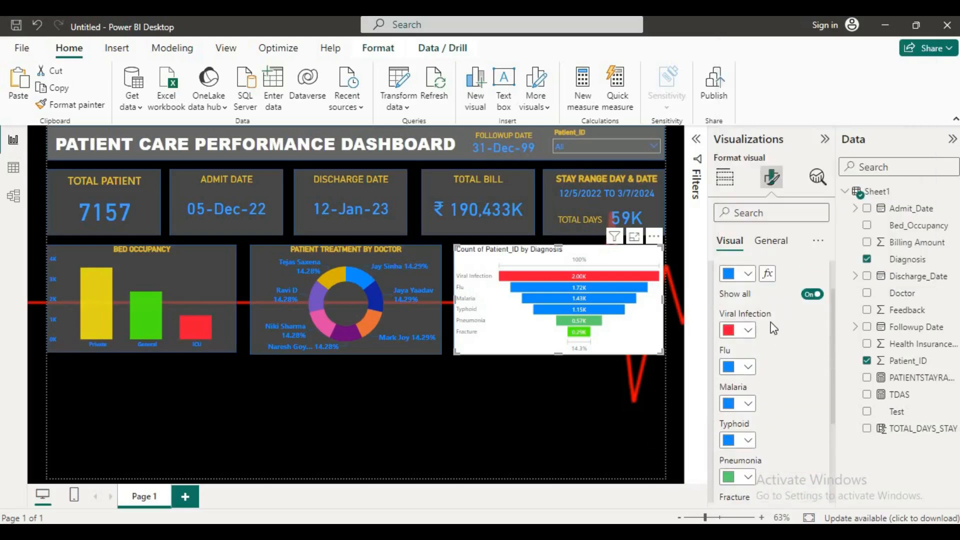
{"action": "left_click", "coordinate": [750, 369]}
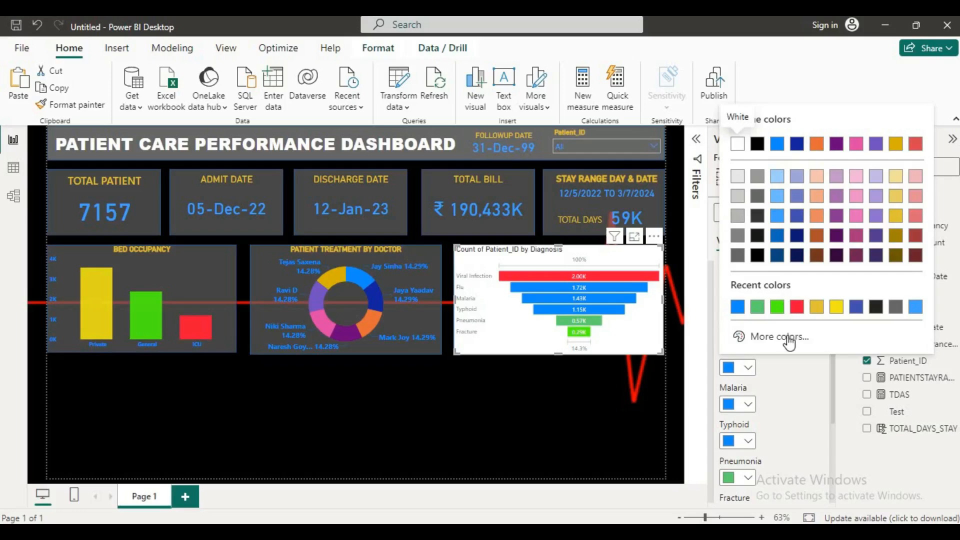
{"action": "left_click", "coordinate": [788, 337]}
{"action": "left_click", "coordinate": [740, 290]}
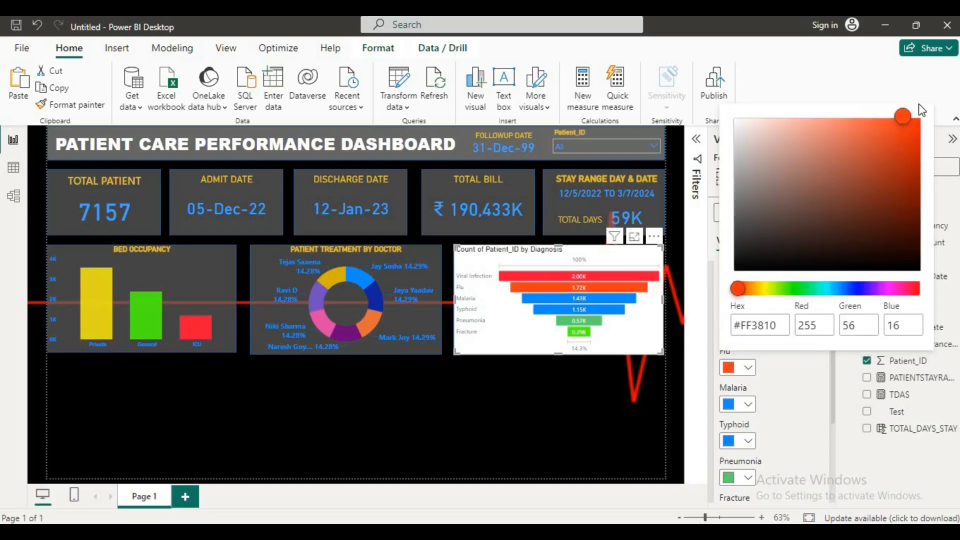
{"action": "left_click", "coordinate": [840, 131]}
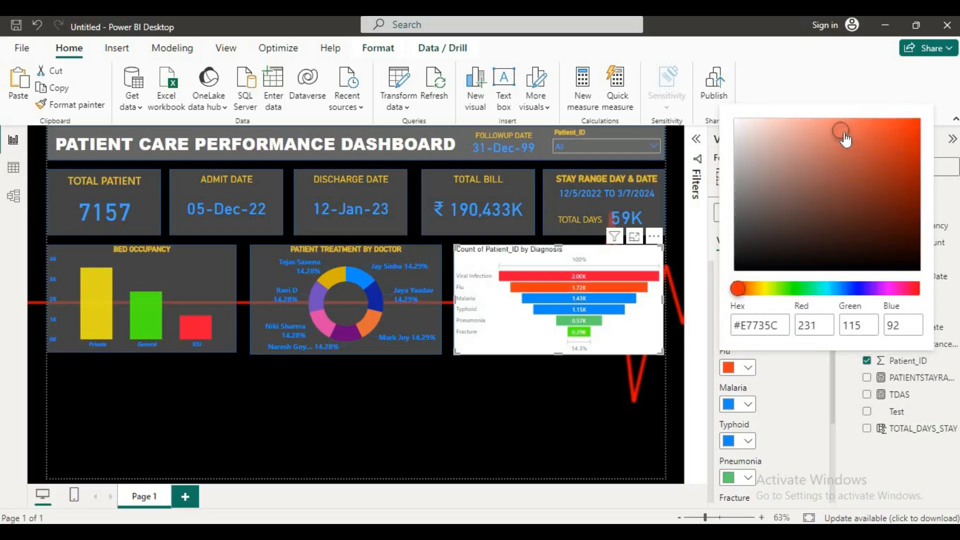
{"action": "left_click_drag", "start_coordinate": [843, 136], "coordinate": [867, 133]}
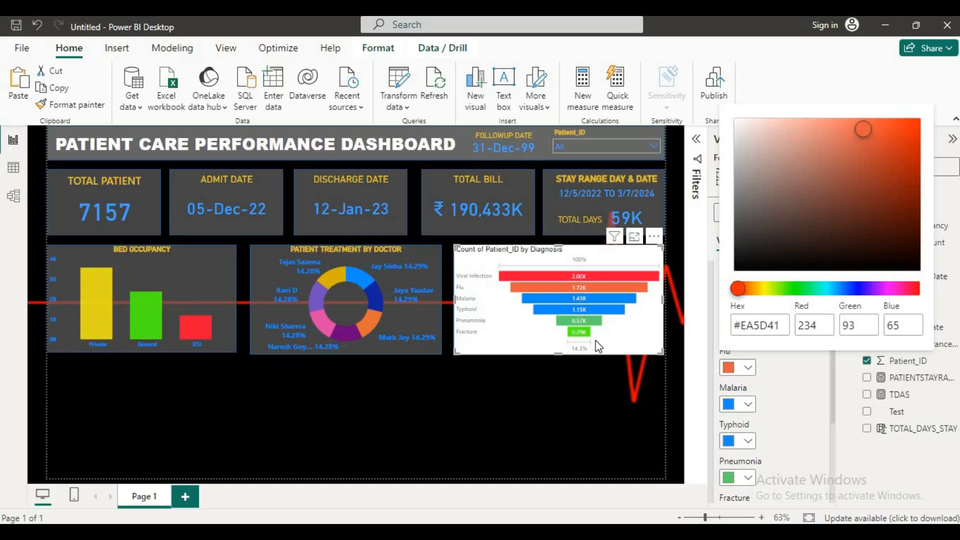
{"action": "left_click", "coordinate": [744, 410]}
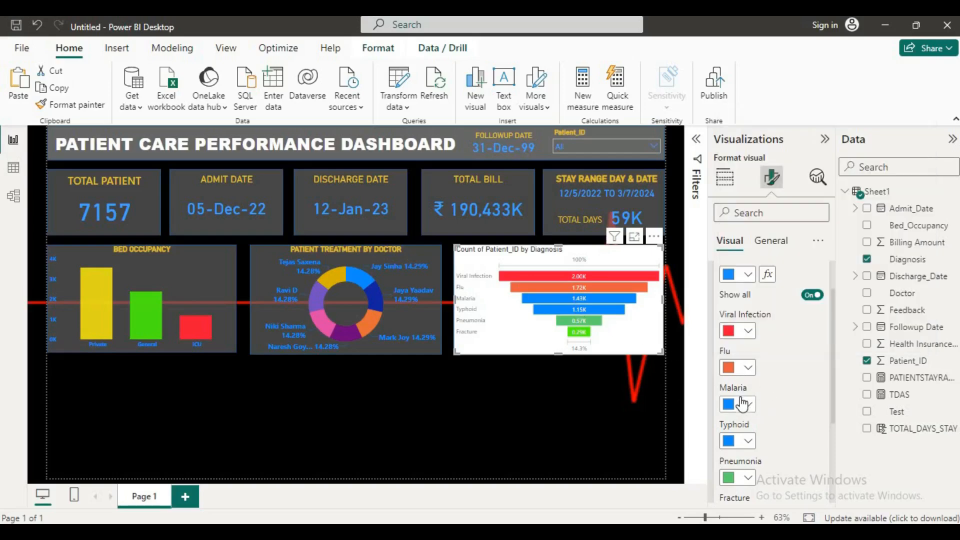
Step: Set the funnel's Malaria bar to the custom salmon color #F2776E
{"action": "left_click", "coordinate": [748, 410]}
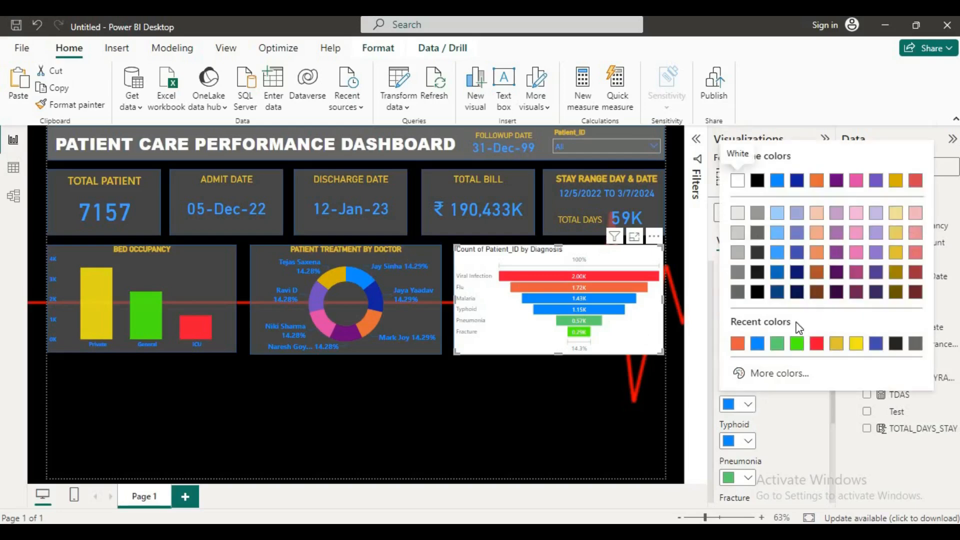
{"action": "left_click", "coordinate": [755, 376]}
{"action": "left_click", "coordinate": [735, 325]}
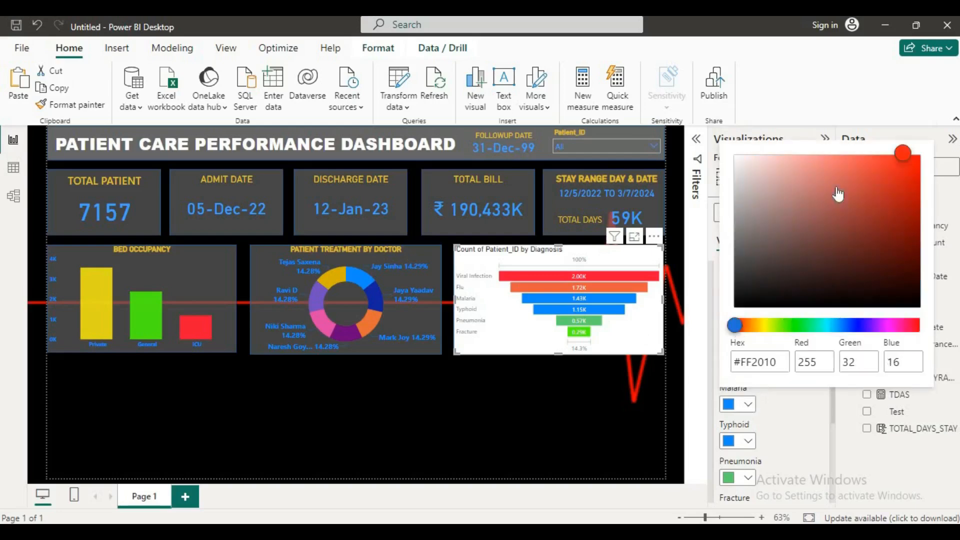
{"action": "left_click", "coordinate": [830, 162]}
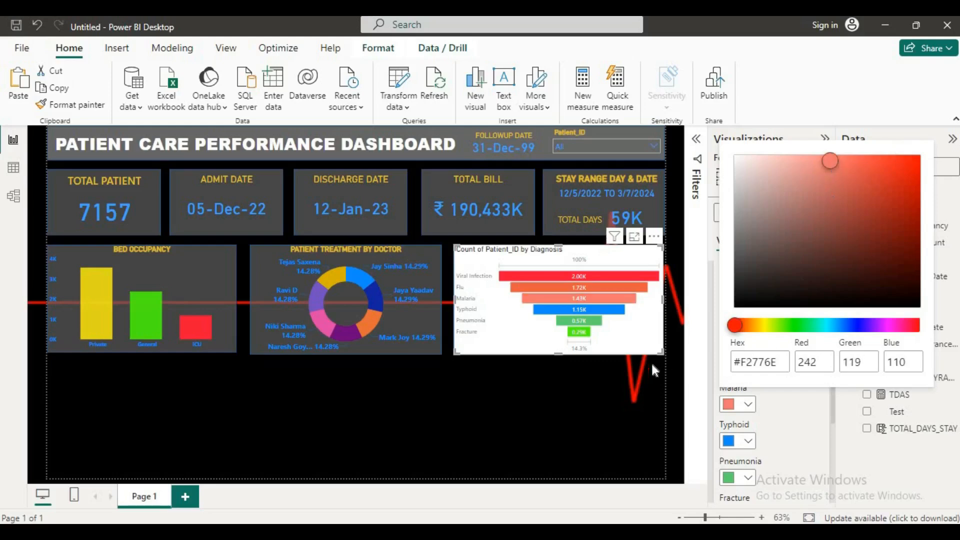
{"action": "left_click", "coordinate": [747, 450]}
Step: Set the funnel's Typhoid bar to the custom pale pink #F3C6C0
{"action": "left_click", "coordinate": [747, 449]}
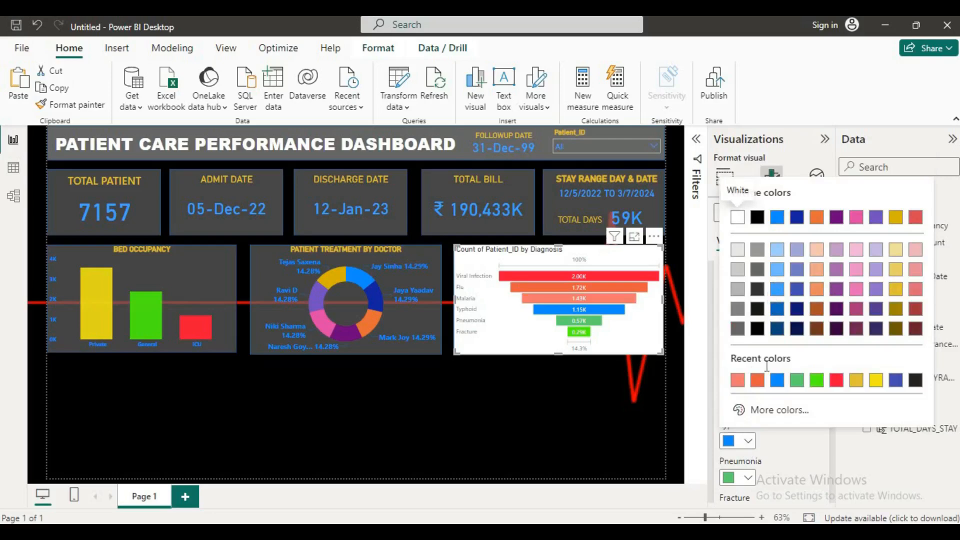
{"action": "left_click", "coordinate": [740, 407]}
{"action": "left_click", "coordinate": [736, 362]}
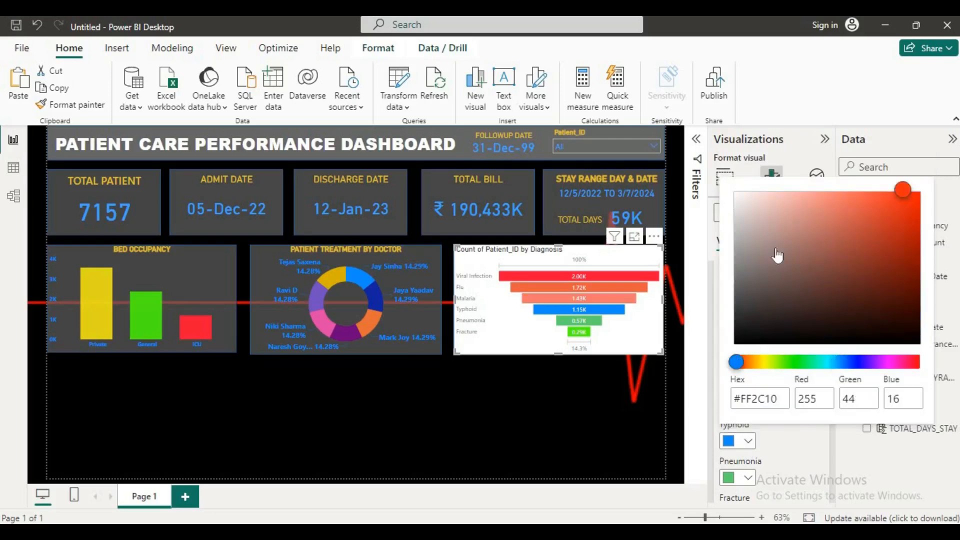
{"action": "left_click", "coordinate": [769, 198]}
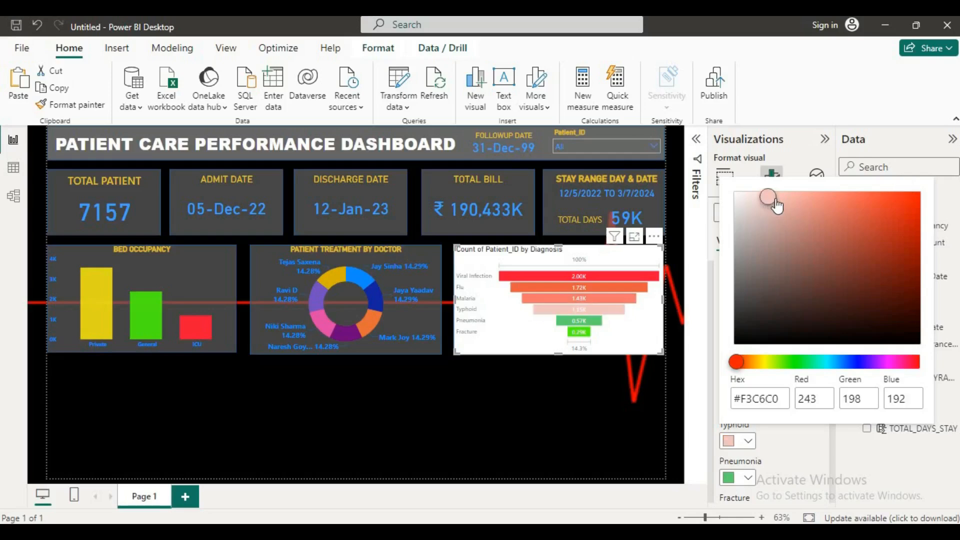
{"action": "left_click", "coordinate": [512, 410]}
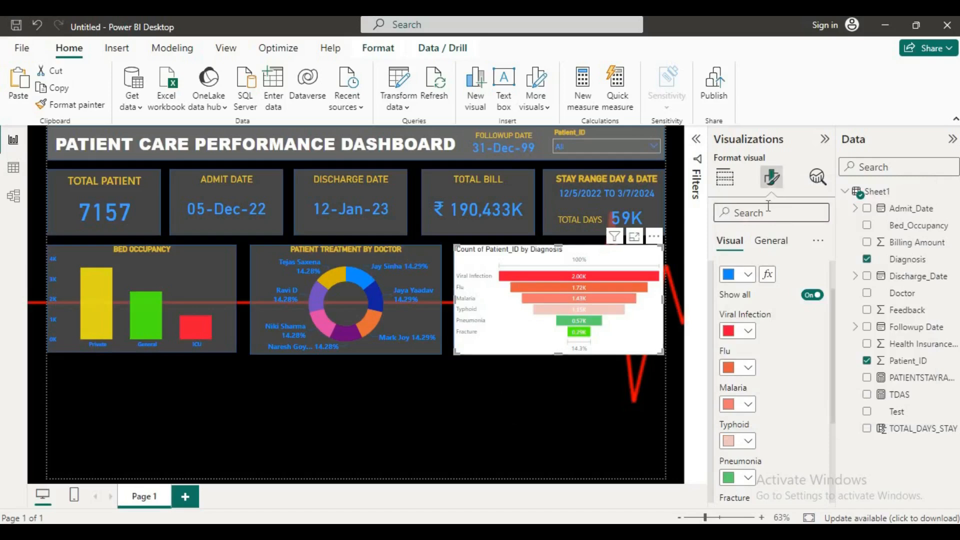
Step: Turn off Show all for the funnel's colors, and switch its data labels off and back on
{"action": "left_click", "coordinate": [810, 296]}
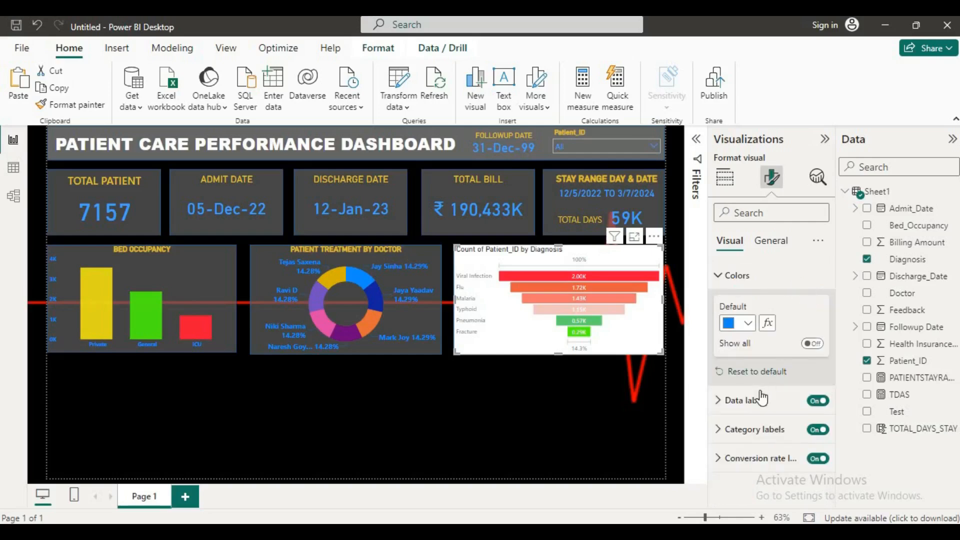
{"action": "left_click", "coordinate": [818, 401]}
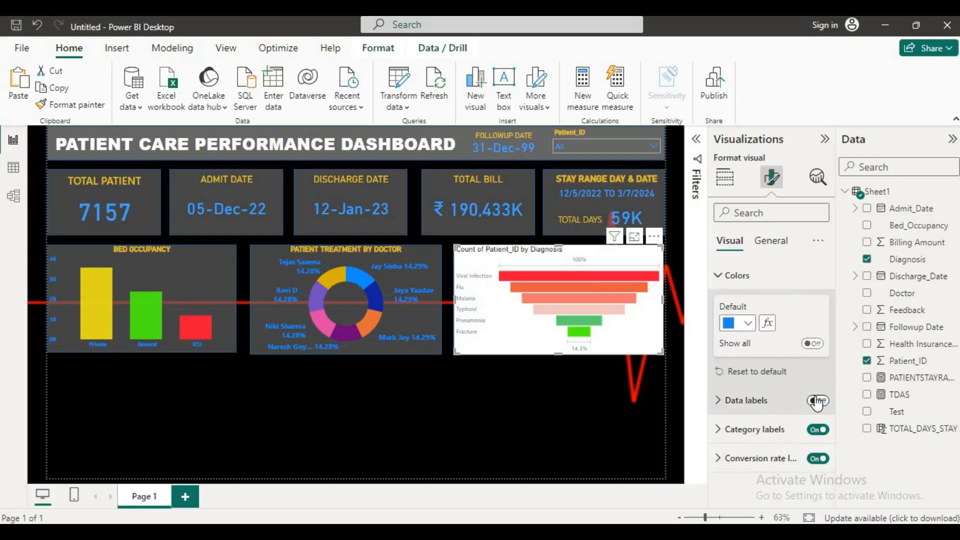
{"action": "left_click", "coordinate": [818, 401]}
Step: Change the color of the funnel's data label values to black, keeping Data value as the label contents
{"action": "left_click", "coordinate": [725, 406]}
{"action": "scroll", "coordinate": [725, 408], "scroll_direction": "down", "scroll_amount": 3}
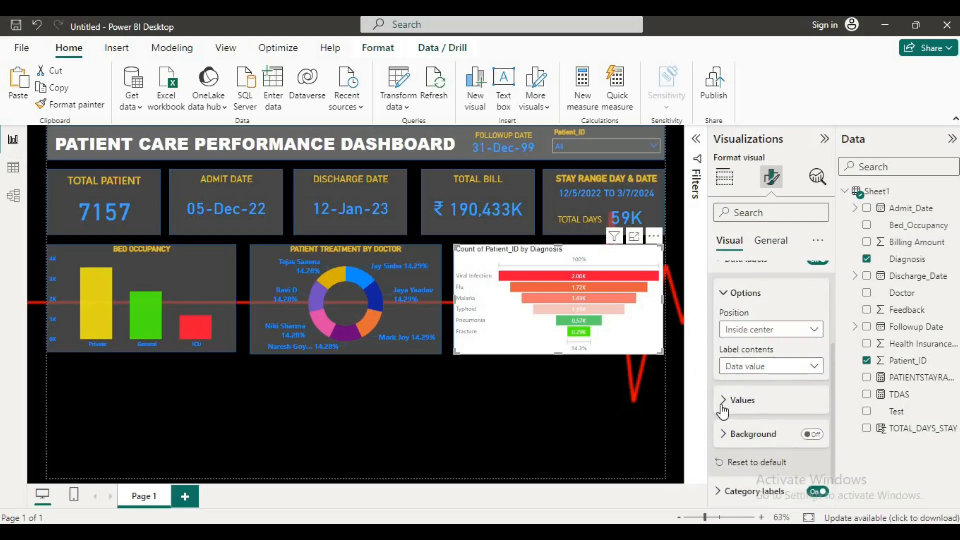
{"action": "left_click", "coordinate": [814, 372]}
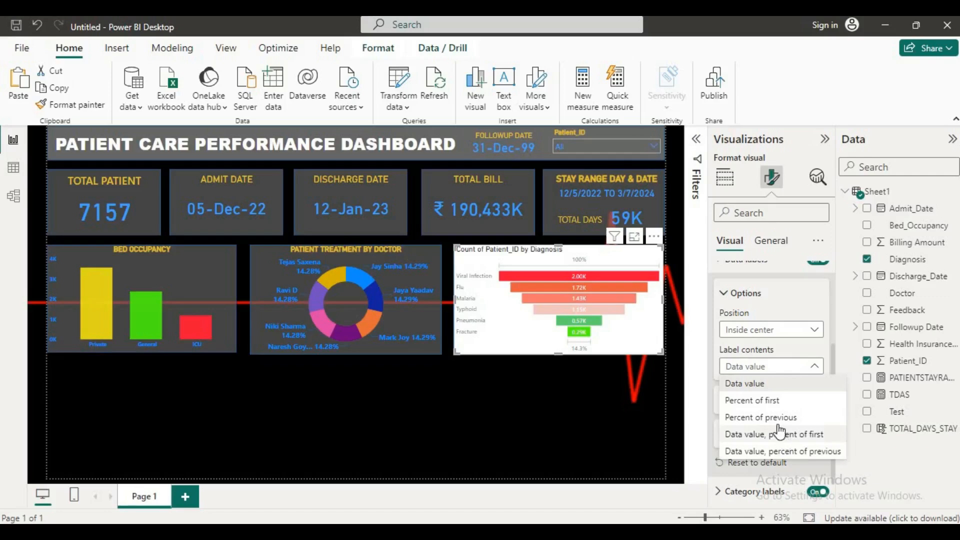
{"action": "left_click", "coordinate": [808, 365]}
{"action": "left_click", "coordinate": [728, 402]}
{"action": "scroll", "coordinate": [748, 434], "scroll_direction": "down", "scroll_amount": 2}
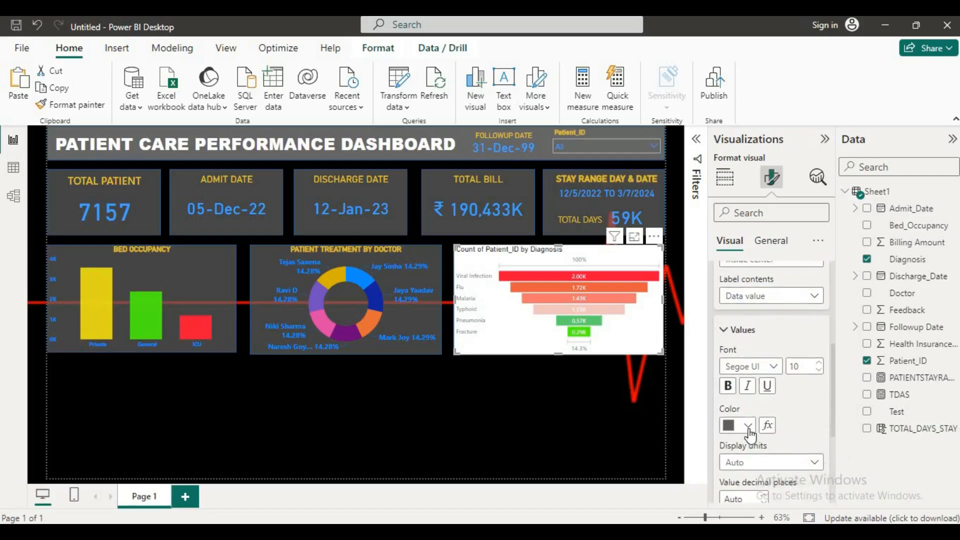
{"action": "left_click", "coordinate": [749, 426]}
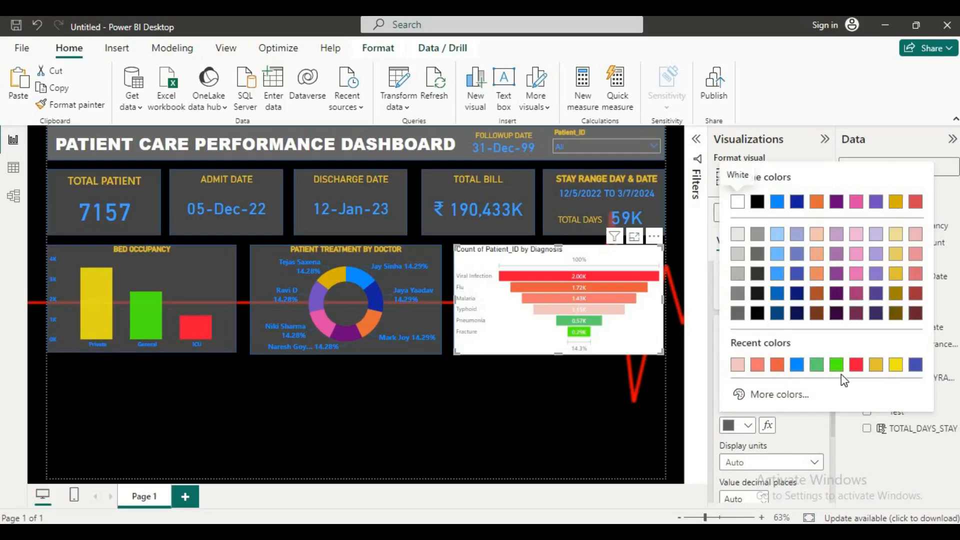
{"action": "left_click", "coordinate": [875, 370]}
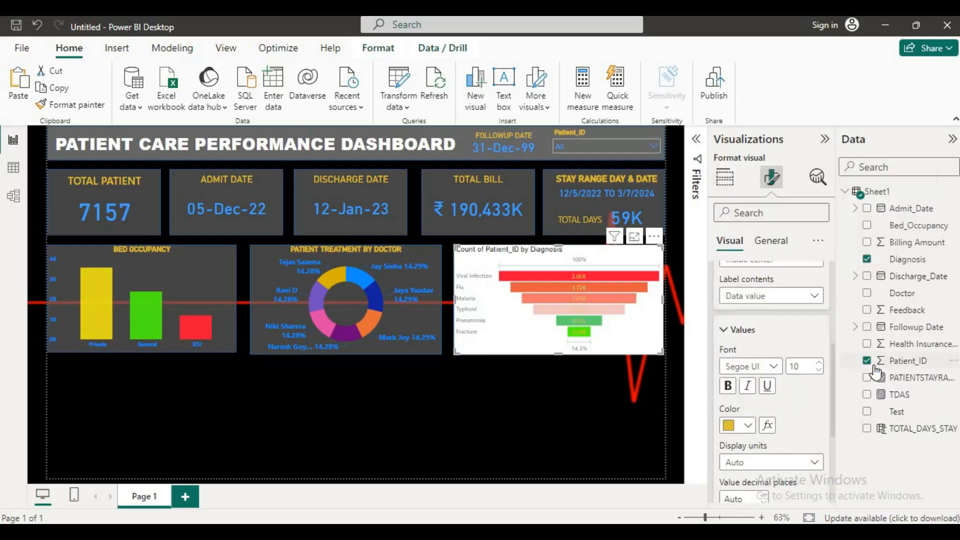
{"action": "left_click", "coordinate": [748, 425]}
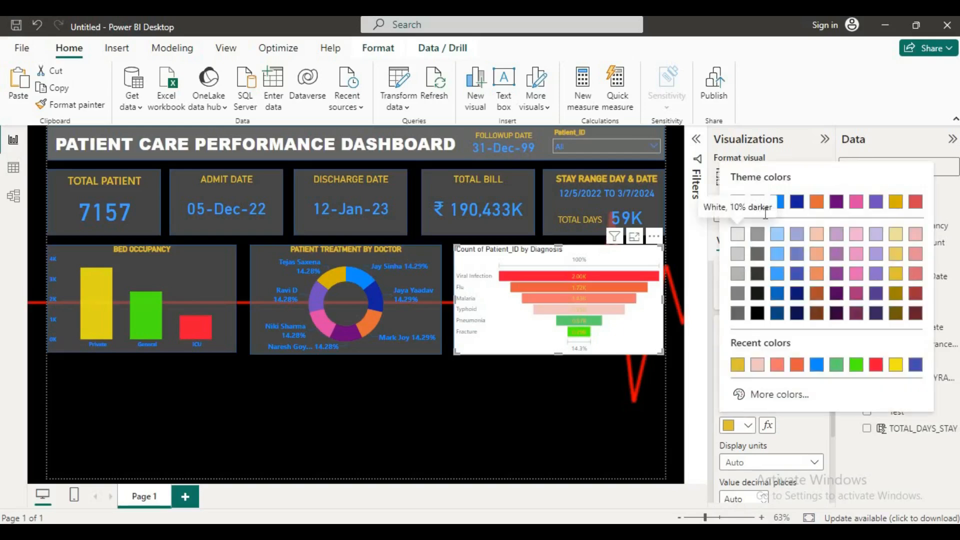
{"action": "left_click", "coordinate": [756, 314]}
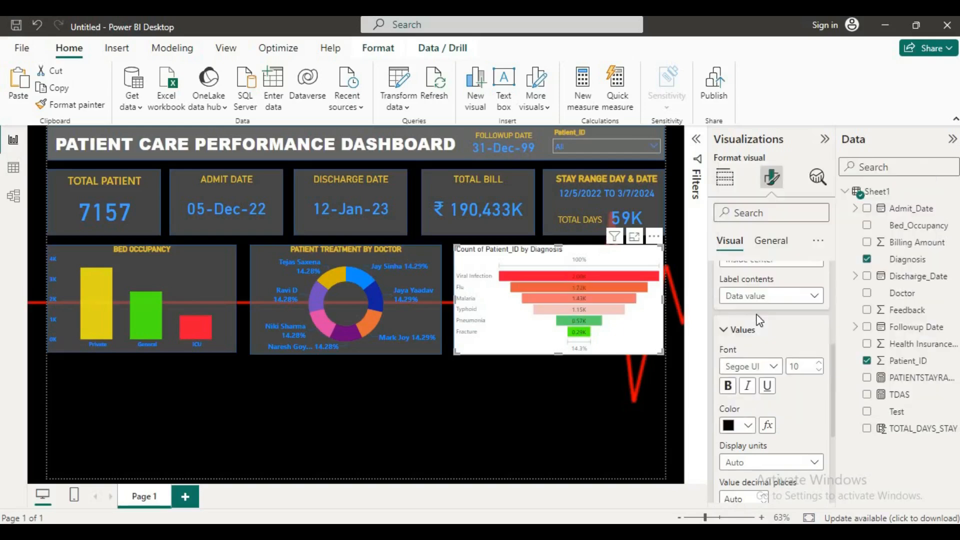
Step: Format the funnel's data label values in bold Segoe UI Semibold with 2 value decimal places
{"action": "left_click", "coordinate": [727, 385]}
{"action": "left_click", "coordinate": [818, 362]}
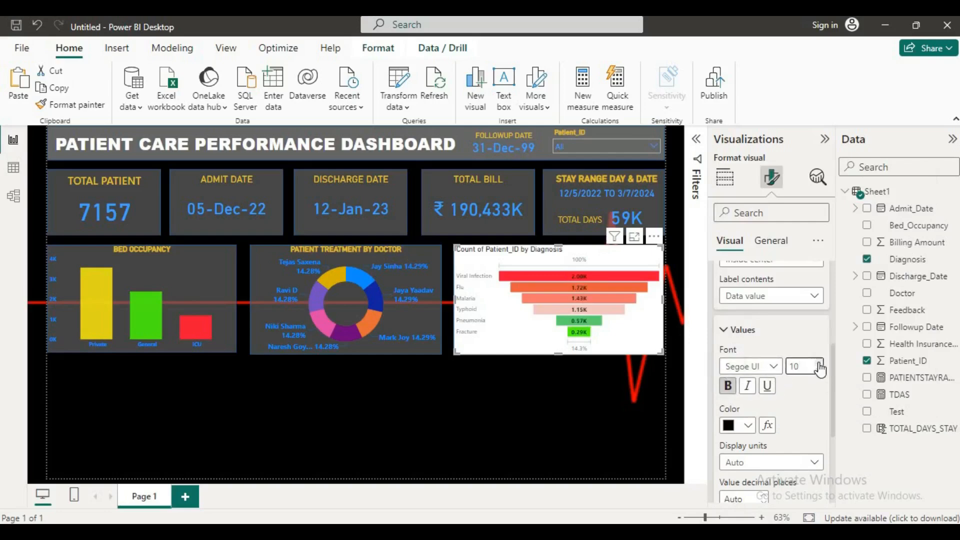
{"action": "left_click", "coordinate": [773, 367]}
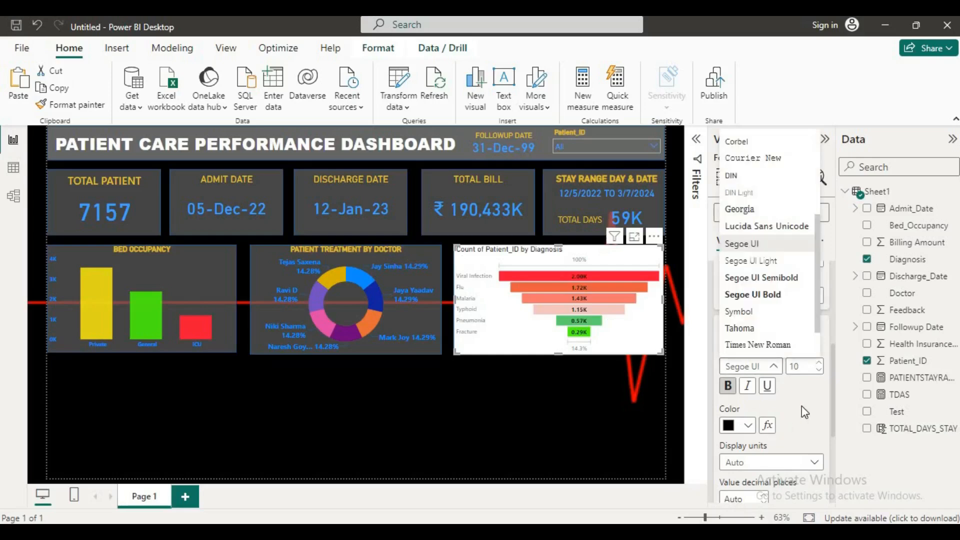
{"action": "left_click", "coordinate": [755, 279]}
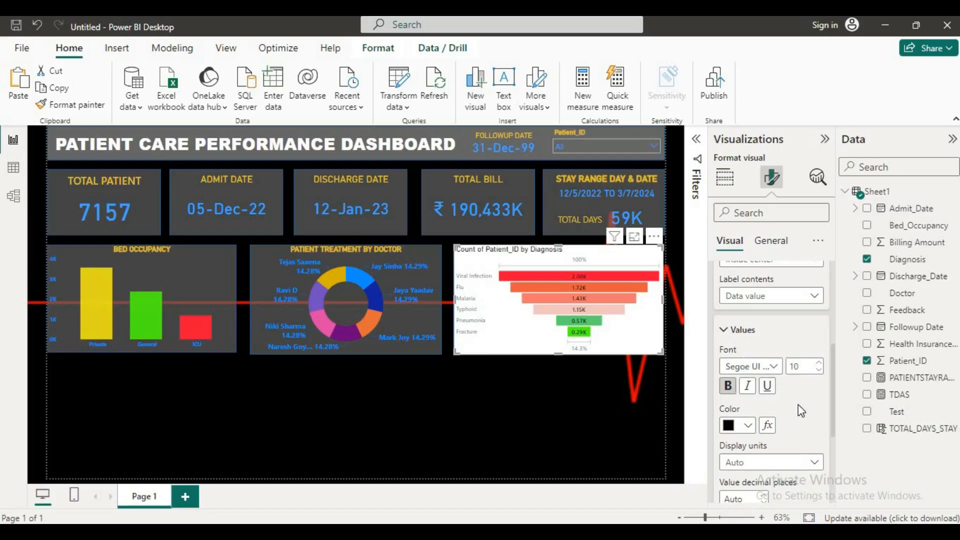
{"action": "scroll", "coordinate": [798, 405], "scroll_direction": "down", "scroll_amount": 3}
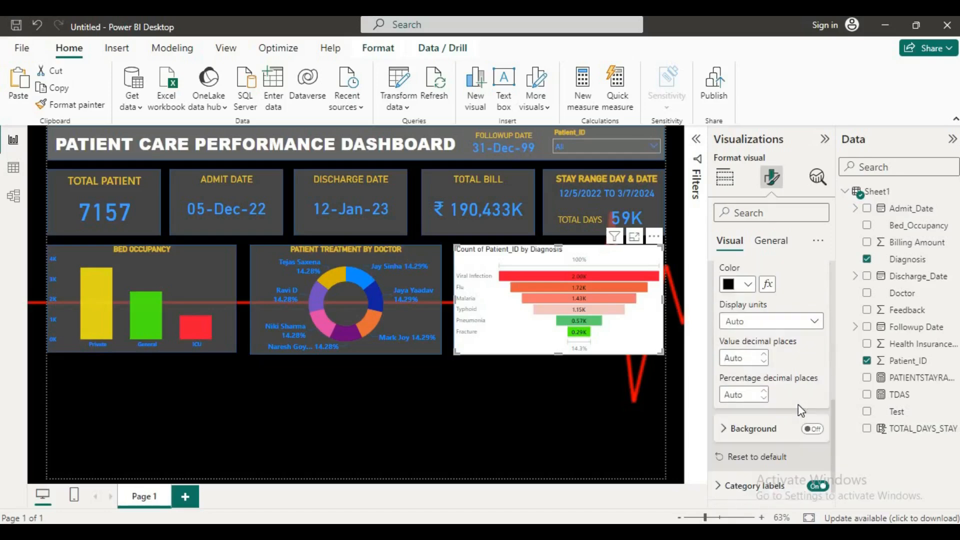
{"action": "left_click", "coordinate": [763, 361]}
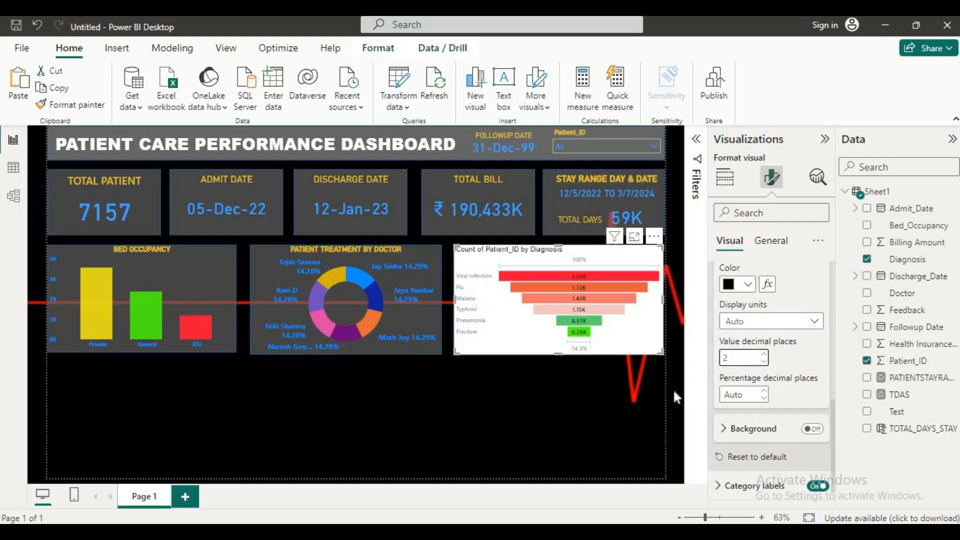
Step: Change the color of the funnel's category label values to the gold used for the dashboard's titles
{"action": "scroll", "coordinate": [757, 403], "scroll_direction": "down", "scroll_amount": 1}
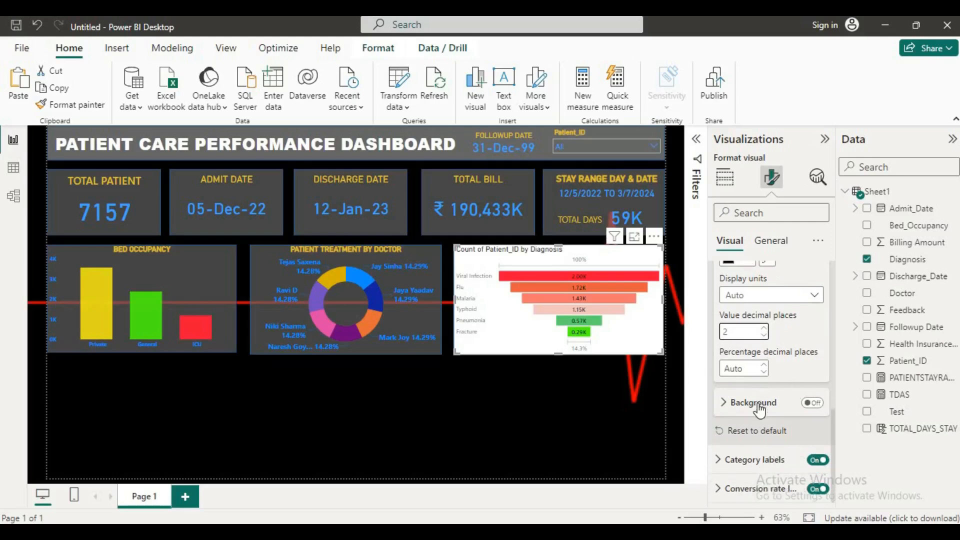
{"action": "left_click", "coordinate": [734, 462]}
{"action": "scroll", "coordinate": [740, 410], "scroll_direction": "down", "scroll_amount": 5}
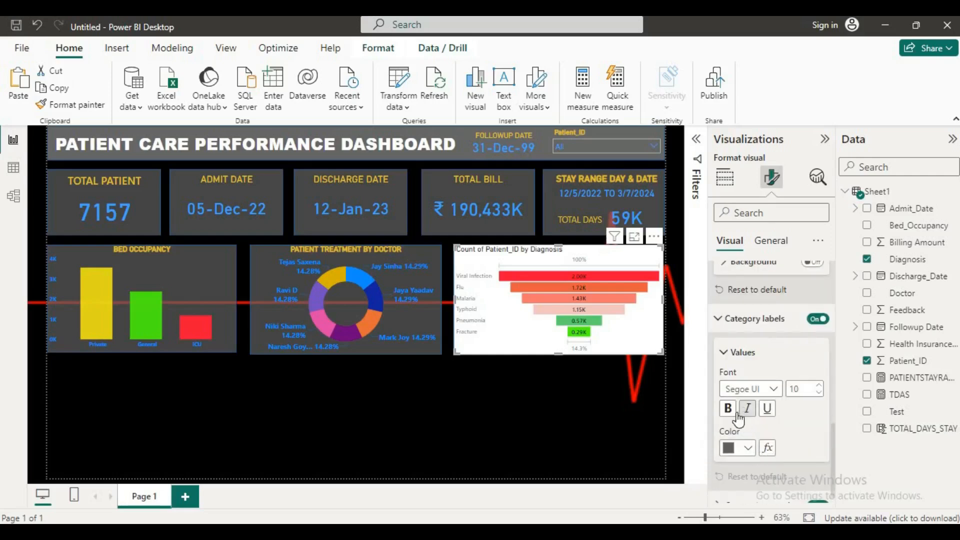
{"action": "left_click", "coordinate": [740, 448]}
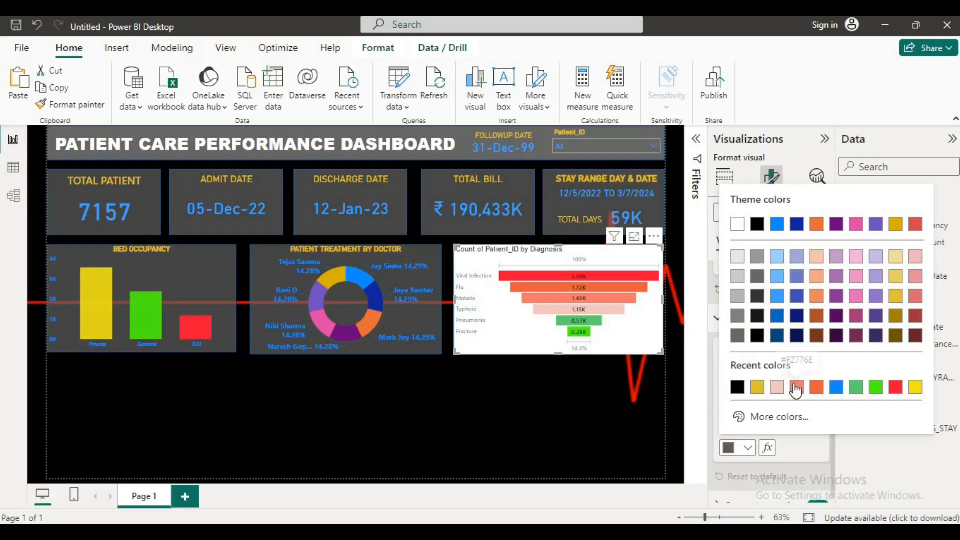
{"action": "left_click", "coordinate": [736, 387]}
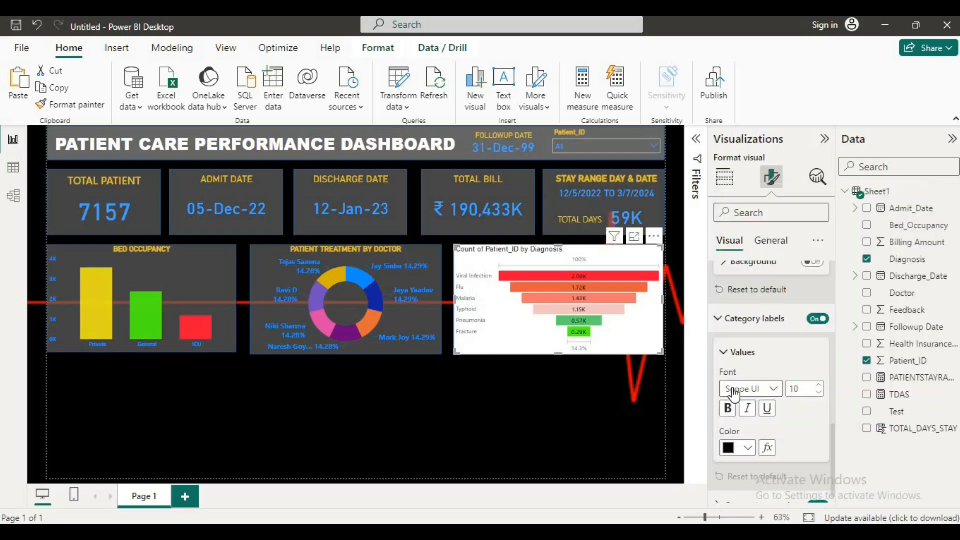
{"action": "left_click", "coordinate": [747, 448]}
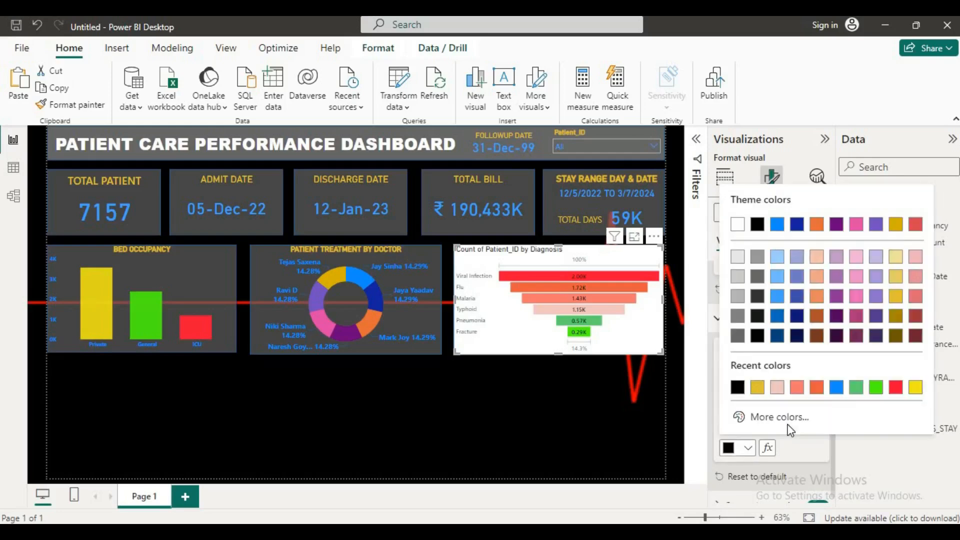
{"action": "left_click", "coordinate": [757, 387]}
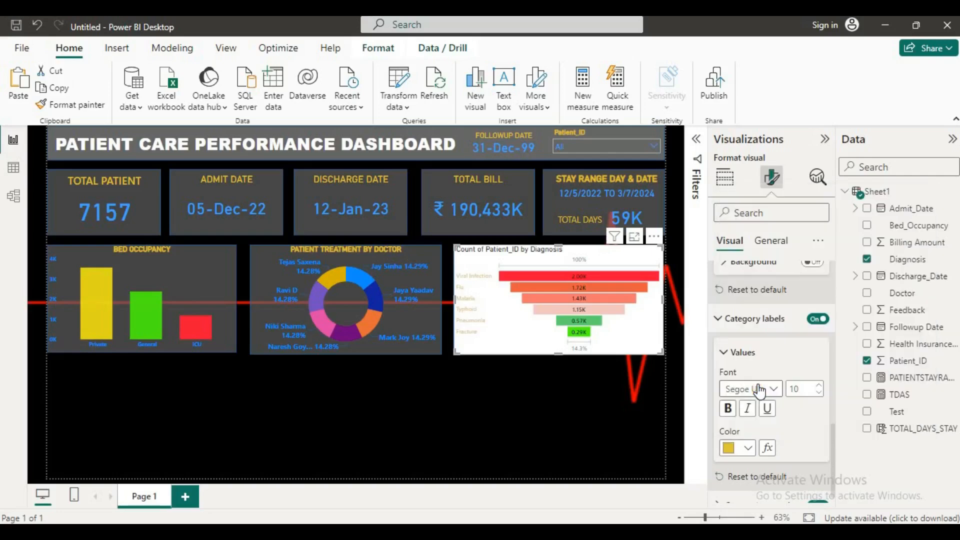
Step: Turn off the background of the diagnosis funnel chart
{"action": "left_click", "coordinate": [780, 241]}
{"action": "left_click", "coordinate": [795, 333]}
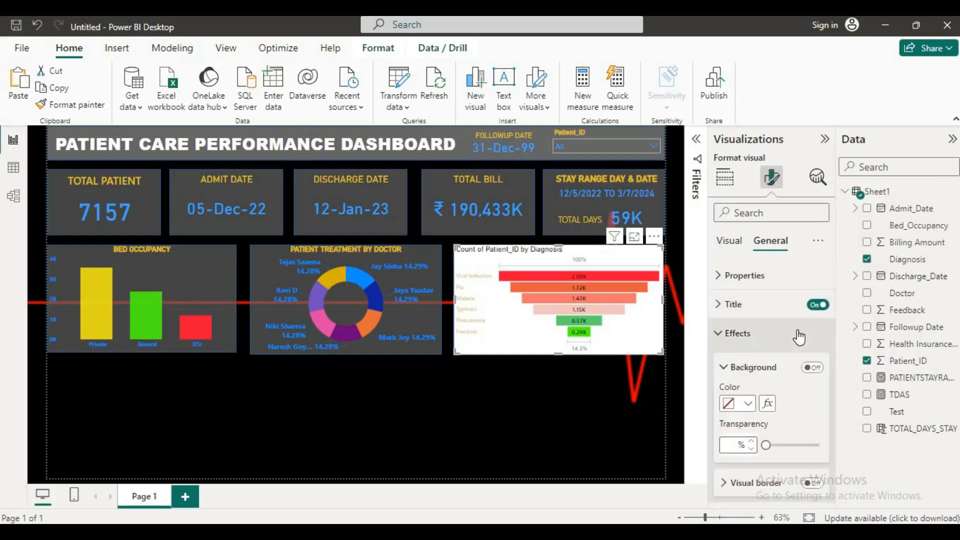
{"action": "left_click", "coordinate": [812, 368]}
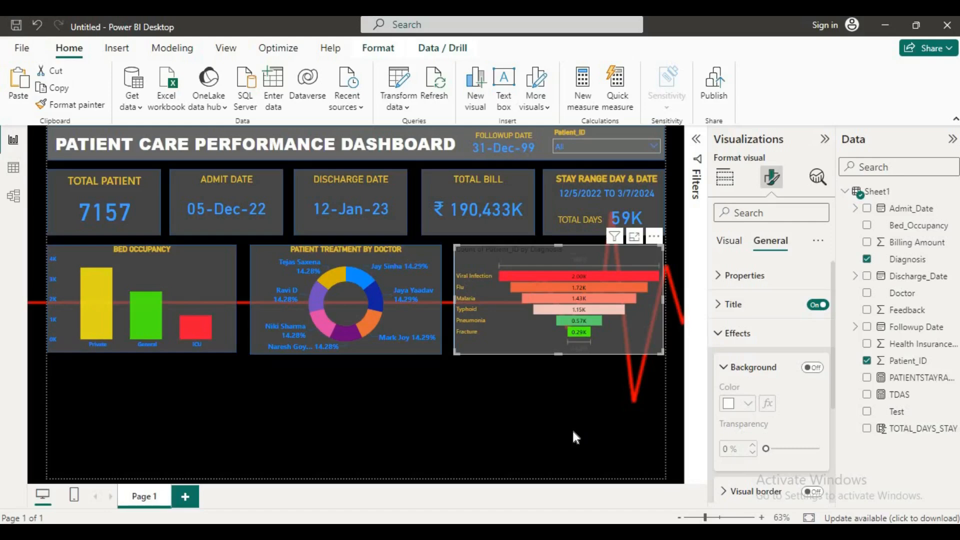
{"action": "left_click", "coordinate": [599, 382]}
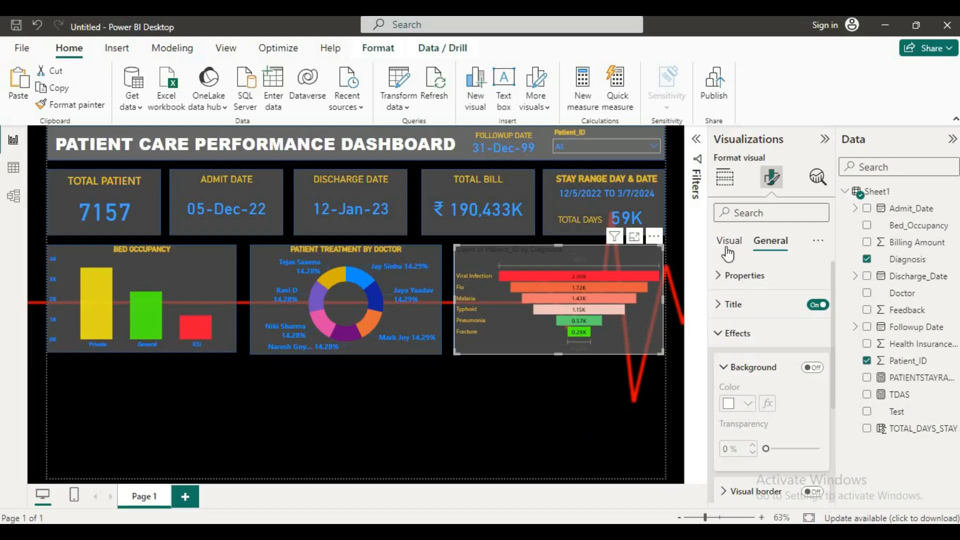
Step: Set the funnel's category label values to font size 13 and make them bold
{"action": "left_click", "coordinate": [514, 324]}
{"action": "left_click", "coordinate": [773, 182]}
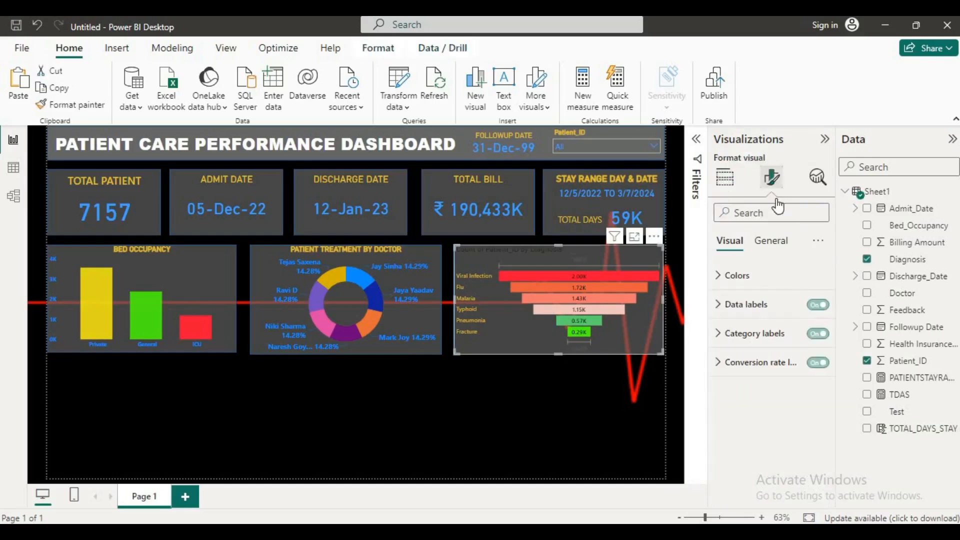
{"action": "left_click", "coordinate": [722, 336]}
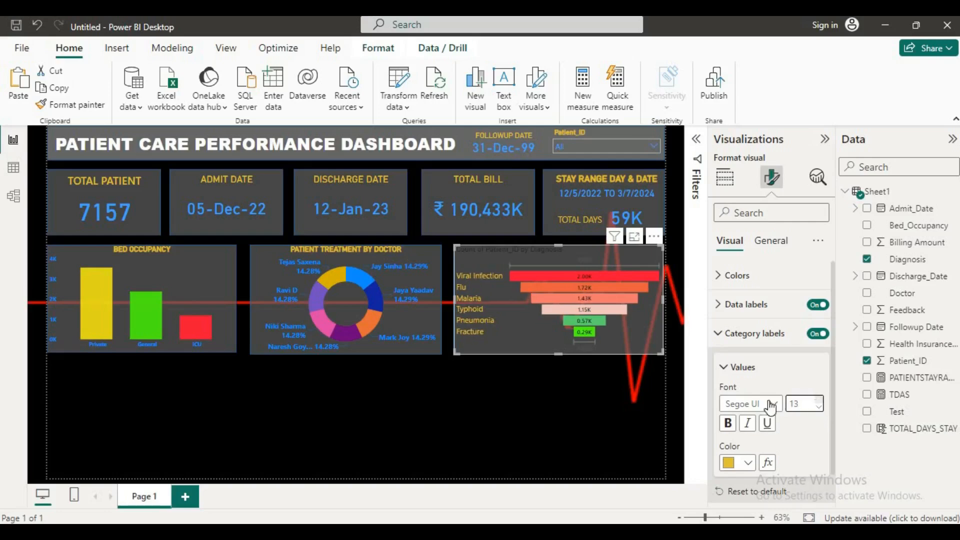
{"action": "left_click", "coordinate": [732, 428]}
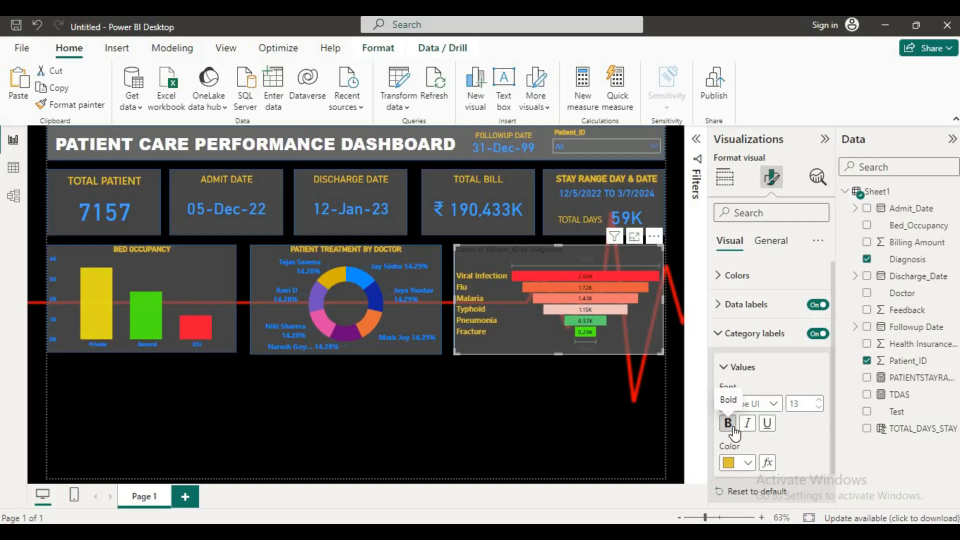
Step: Make the funnel's conversion rate label values bold and color them with the recently used bright blue
{"action": "scroll", "coordinate": [742, 438], "scroll_direction": "down", "scroll_amount": 1}
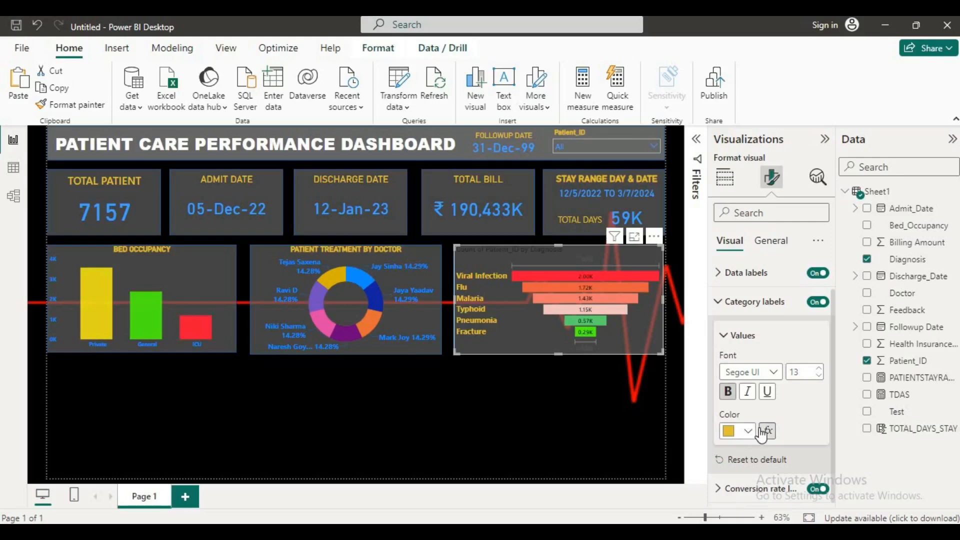
{"action": "left_click", "coordinate": [730, 488]}
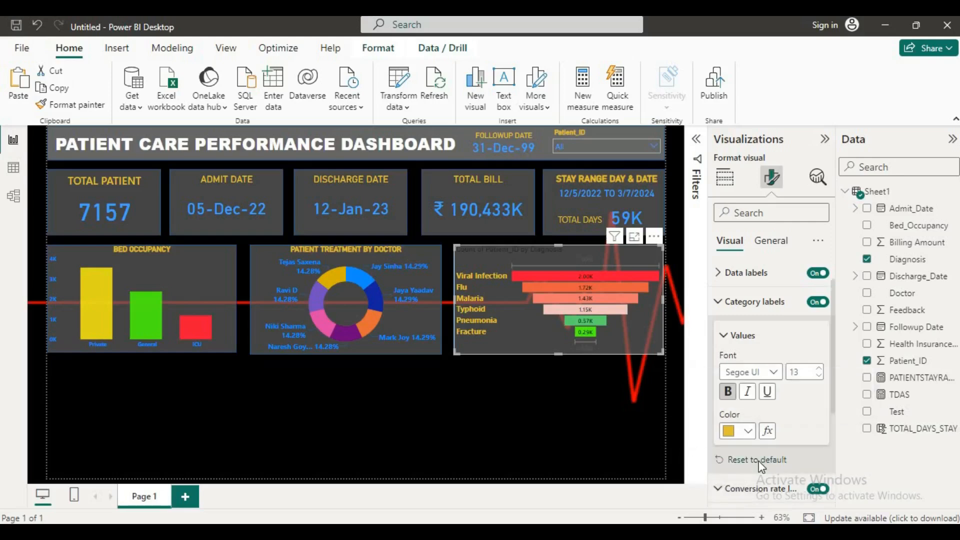
{"action": "scroll", "coordinate": [752, 462], "scroll_direction": "down", "scroll_amount": 3}
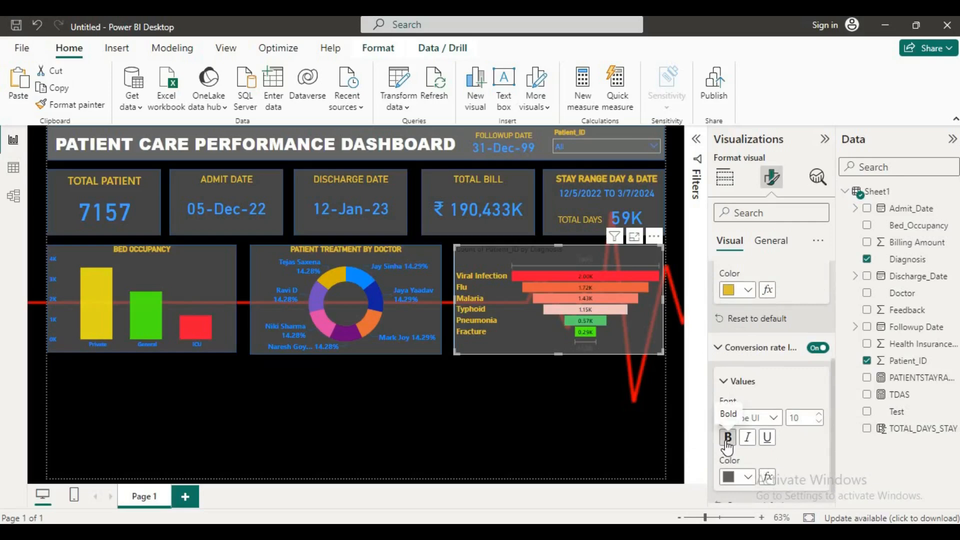
{"action": "left_click", "coordinate": [748, 476]}
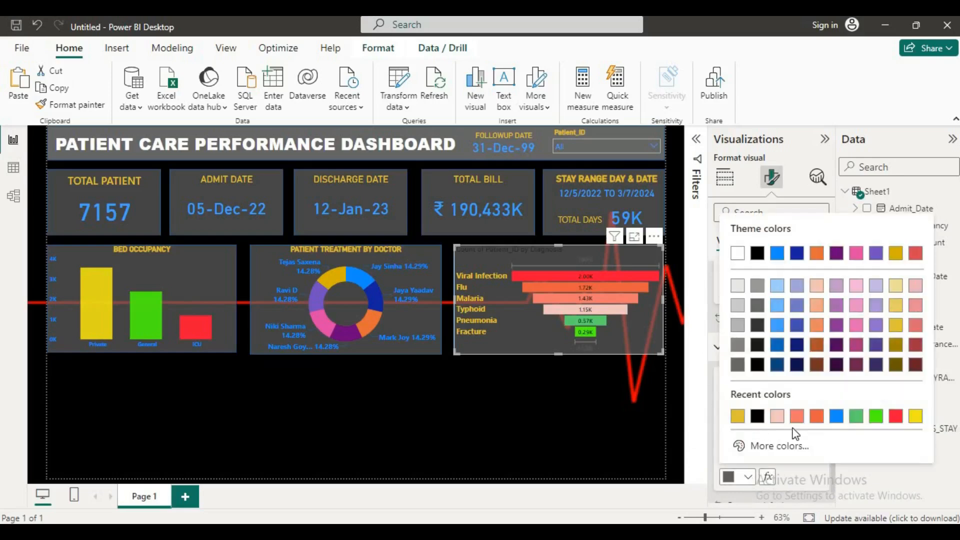
{"action": "left_click", "coordinate": [832, 415]}
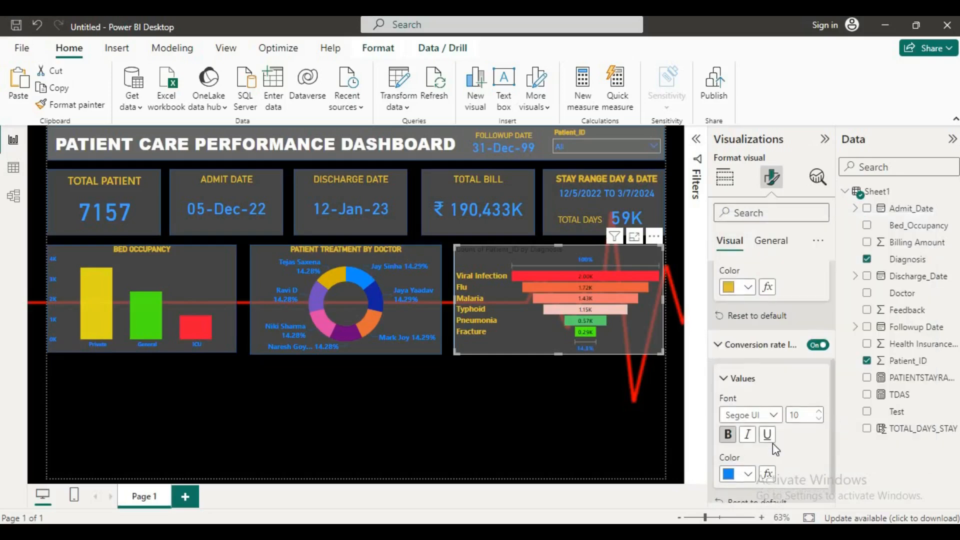
{"action": "scroll", "coordinate": [772, 443], "scroll_direction": "down", "scroll_amount": 1}
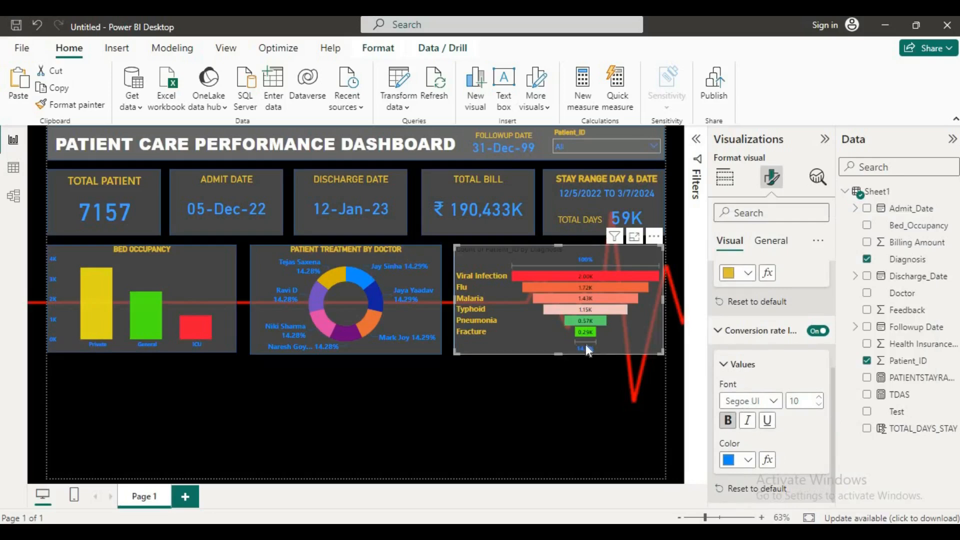
{"action": "left_click", "coordinate": [733, 426]}
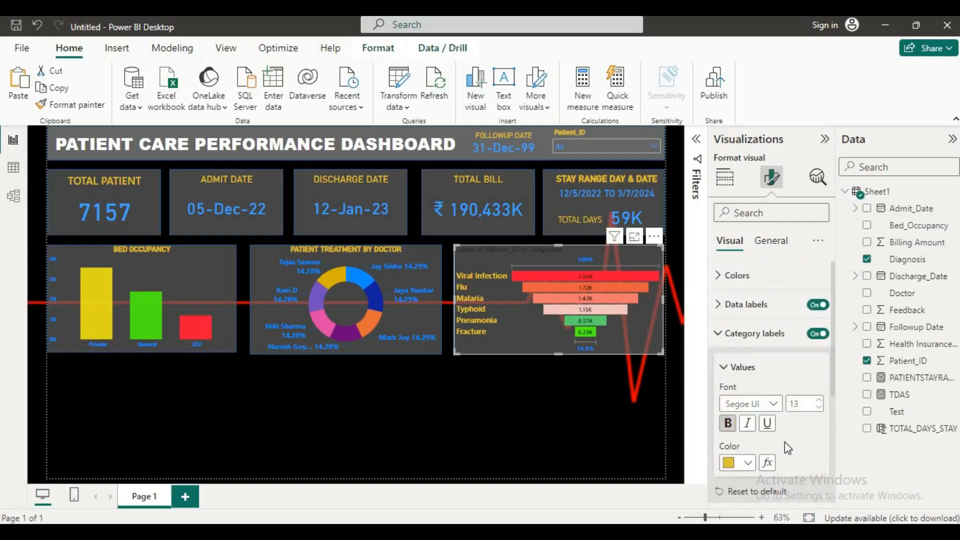
Step: Review the funnel's data label, category label and conversion rate label settings, and collapse their formatting sections
{"action": "left_click", "coordinate": [718, 304]}
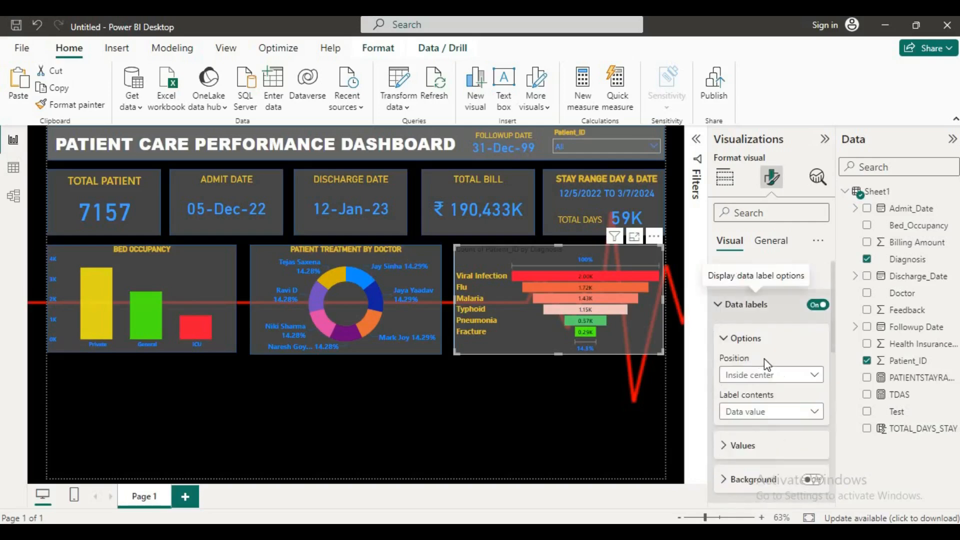
{"action": "scroll", "coordinate": [764, 370], "scroll_direction": "down", "scroll_amount": 3}
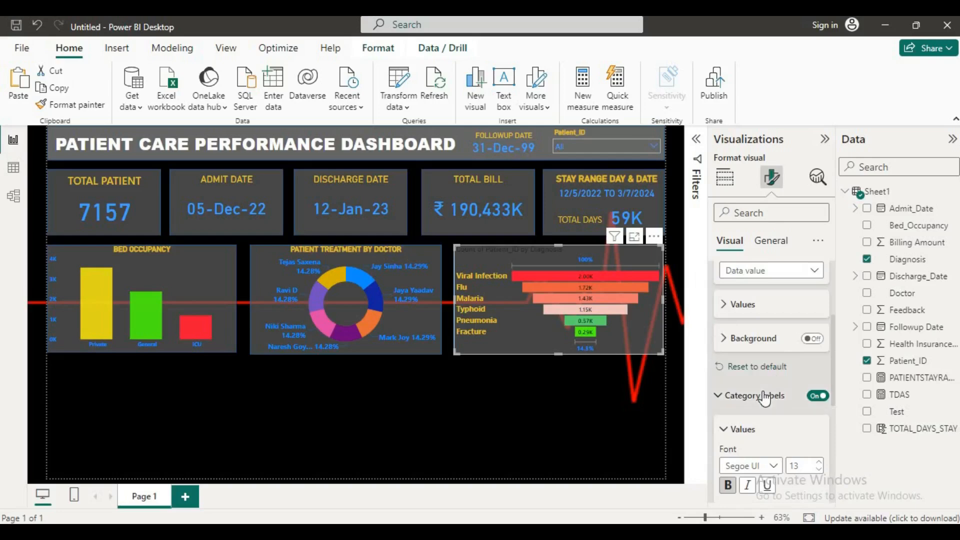
{"action": "scroll", "coordinate": [757, 435], "scroll_direction": "down", "scroll_amount": 5}
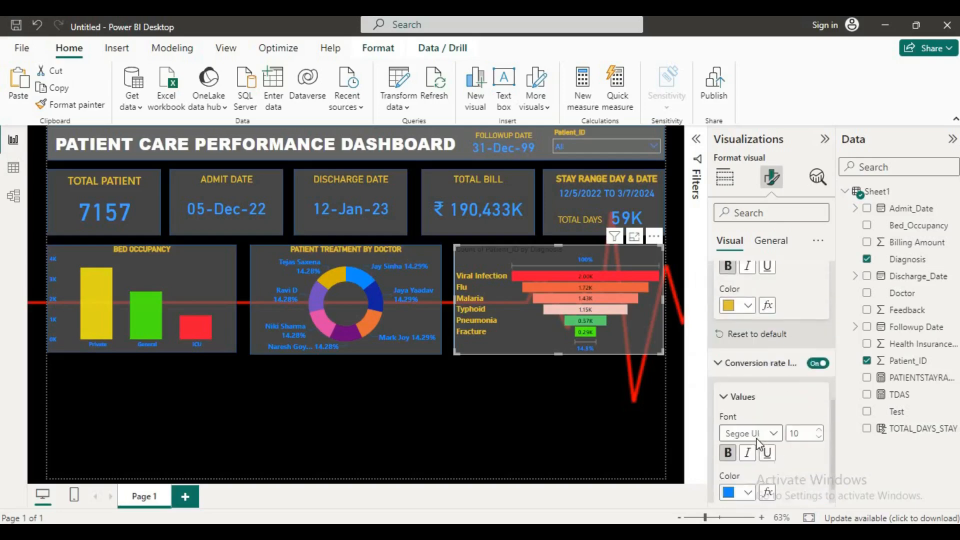
{"action": "scroll", "coordinate": [756, 438], "scroll_direction": "down", "scroll_amount": 1}
{"action": "scroll", "coordinate": [757, 438], "scroll_direction": "up", "scroll_amount": 8}
{"action": "scroll", "coordinate": [756, 438], "scroll_direction": "down", "scroll_amount": 8}
{"action": "scroll", "coordinate": [754, 435], "scroll_direction": "up", "scroll_amount": 8}
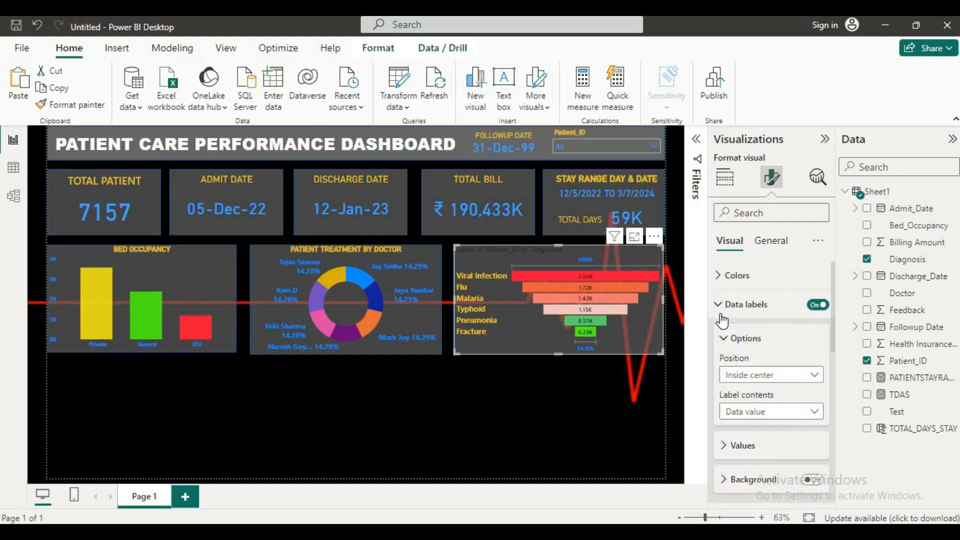
{"action": "left_click", "coordinate": [720, 305]}
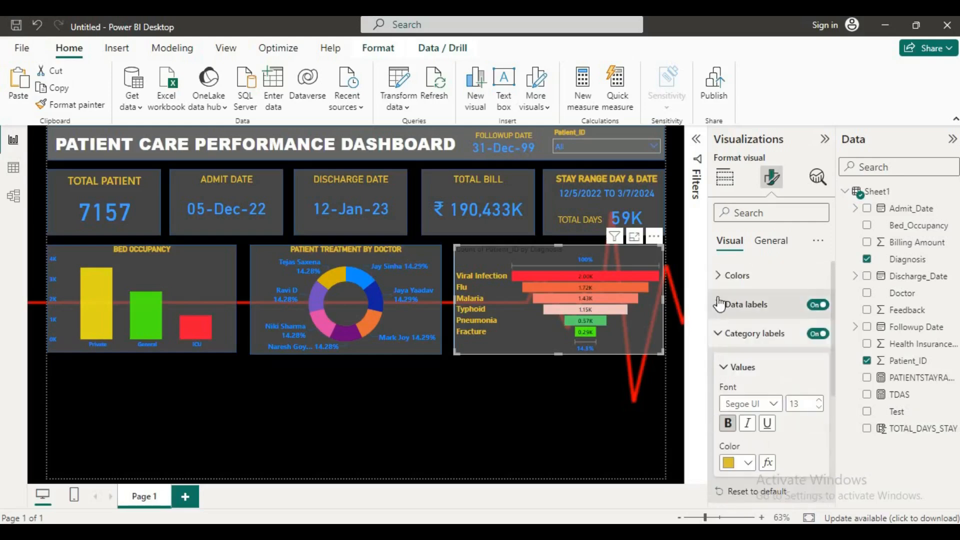
{"action": "left_click", "coordinate": [722, 369]}
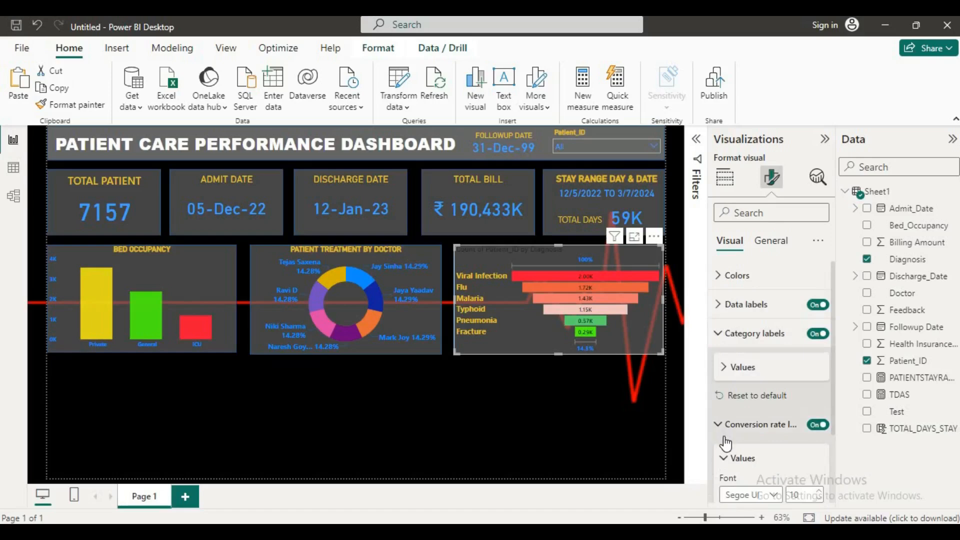
{"action": "scroll", "coordinate": [725, 442], "scroll_direction": "down", "scroll_amount": 2}
{"action": "left_click", "coordinate": [730, 386]}
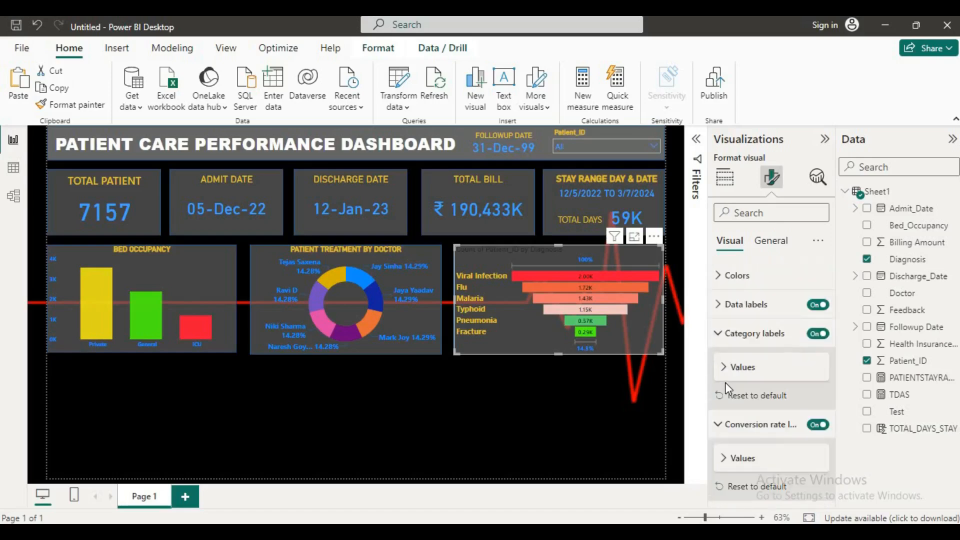
{"action": "left_click", "coordinate": [728, 427]}
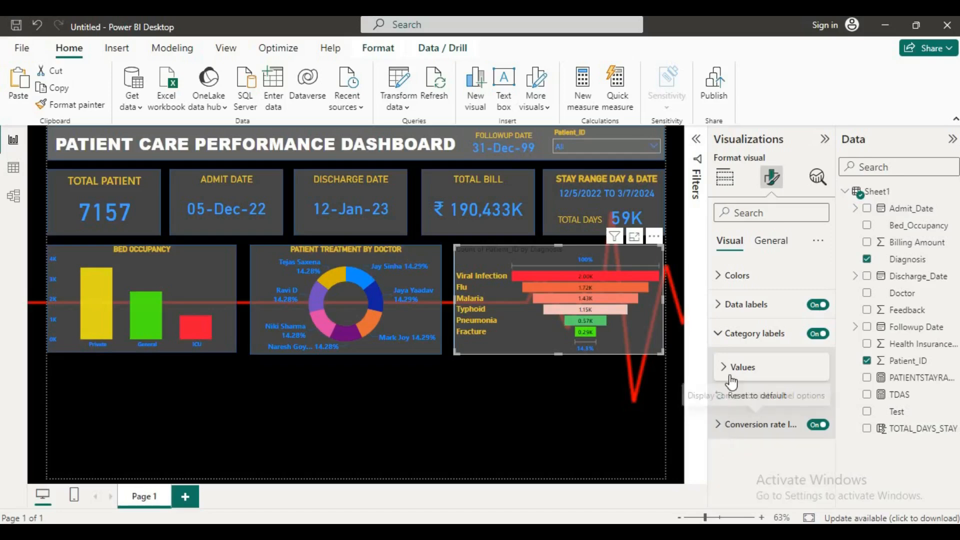
{"action": "left_click", "coordinate": [728, 337]}
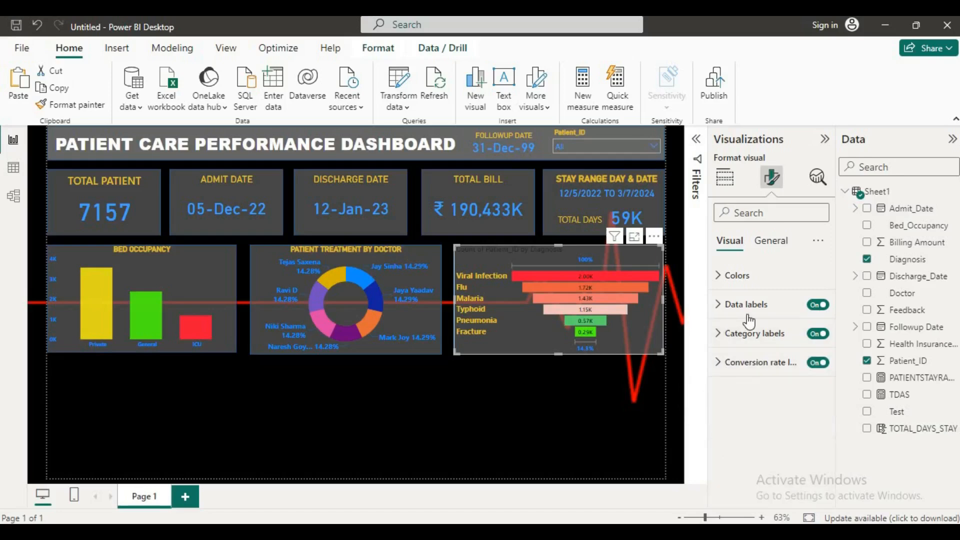
Step: Replace the "Count of Patient_ID by" part of the diagnosis funnel chart's title with "PATIENT BY"
{"action": "left_click", "coordinate": [773, 242]}
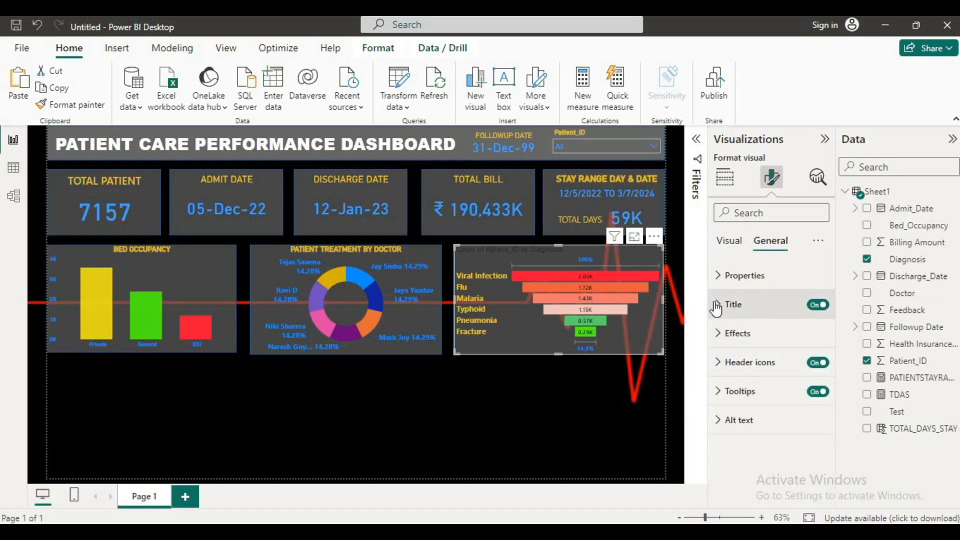
{"action": "left_click", "coordinate": [798, 308]}
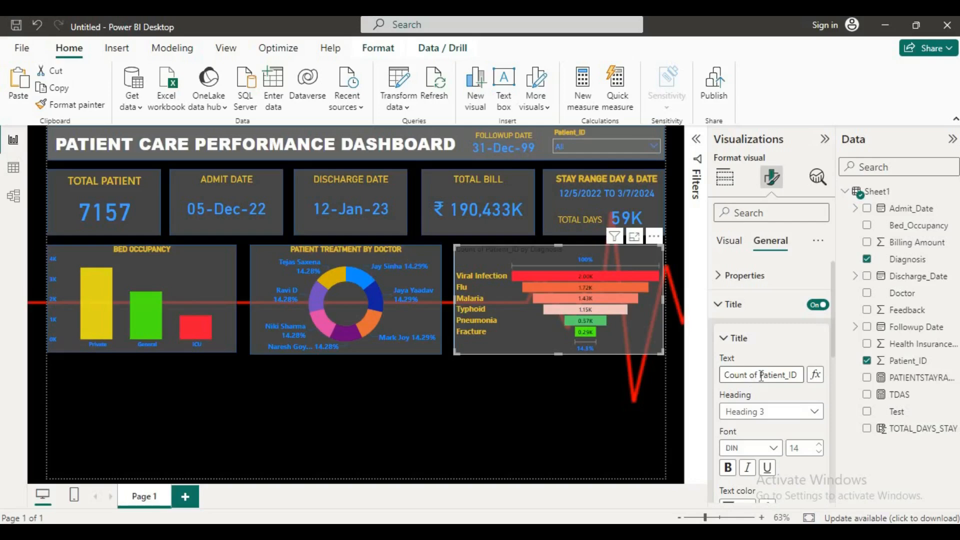
{"action": "left_click_drag", "start_coordinate": [761, 378], "coordinate": [708, 375]}
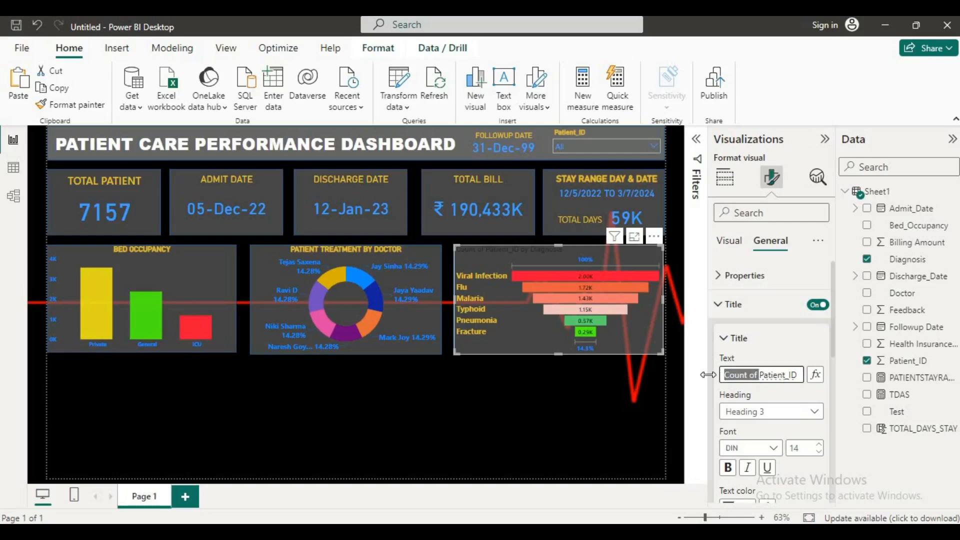
{"action": "key", "text": "BackSpace"}
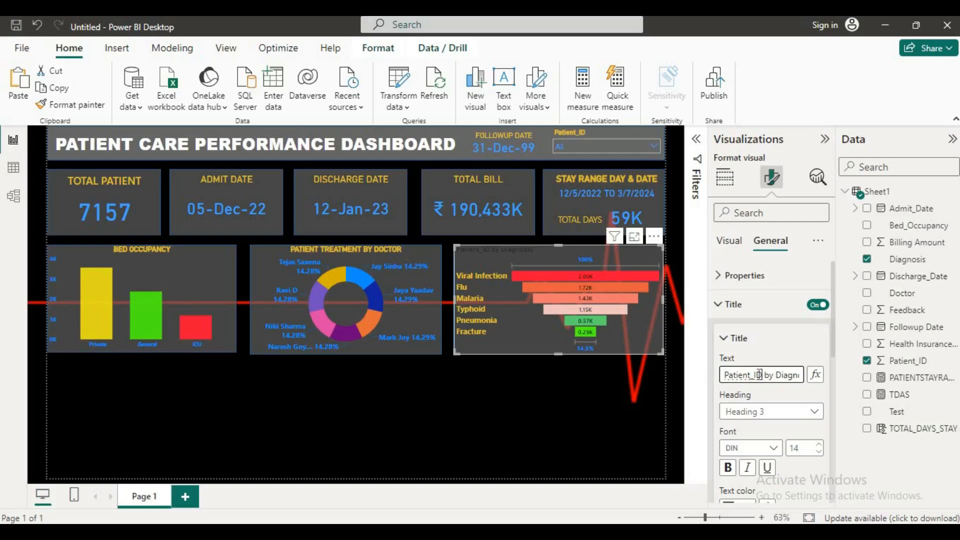
{"action": "left_click_drag", "start_coordinate": [738, 376], "coordinate": [714, 380]}
{"action": "key", "text": "BackSpace"}
{"action": "type", "text": "PATIENT BY"}
{"action": "double_click", "coordinate": [775, 375]}
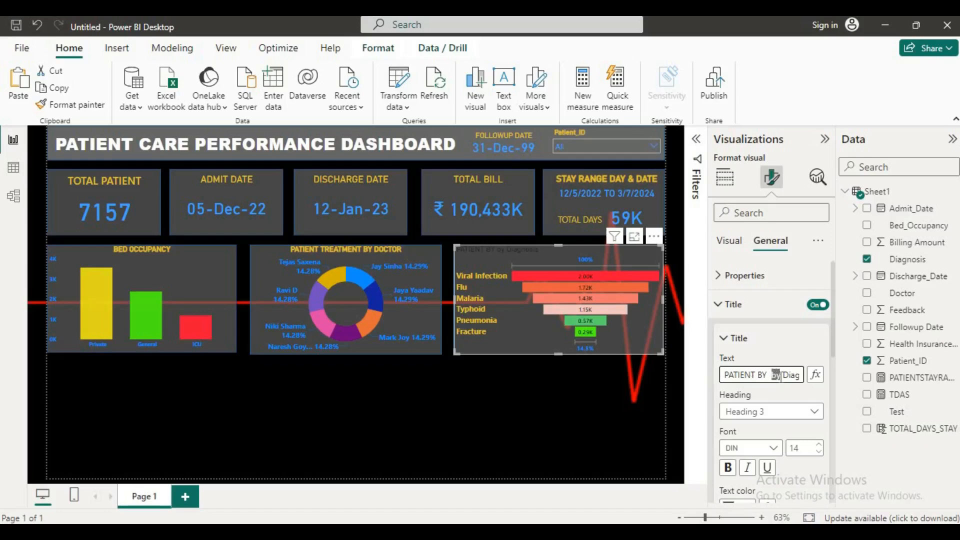
{"action": "key", "text": "BackSpace"}
Step: Replace the word "Diagnosis" in the funnel chart's title with uppercase "DIAGNOSIS"
{"action": "left_click_drag", "start_coordinate": [774, 378], "coordinate": [802, 378]}
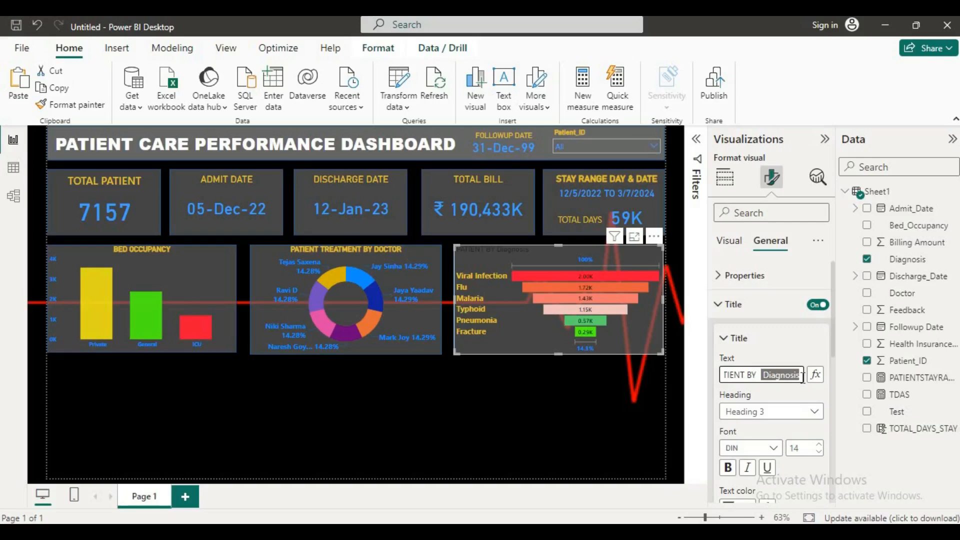
{"action": "type", "text": "DA"}
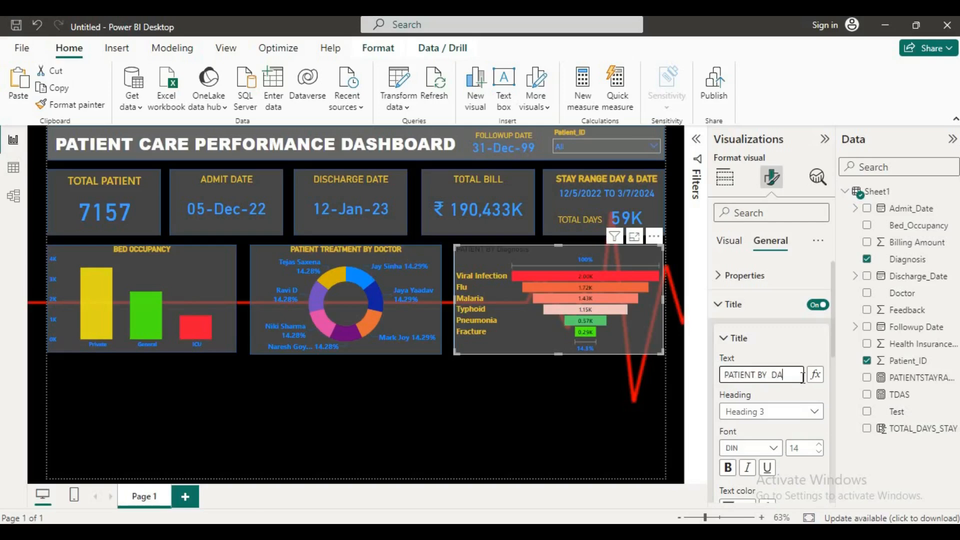
{"action": "type", "text": "IGONIS"}
{"action": "key", "text": "BackSpace"}
{"action": "type", "text": "SIS"}
{"action": "left_click", "coordinate": [788, 376]}
{"action": "key", "text": "BackSpace"}
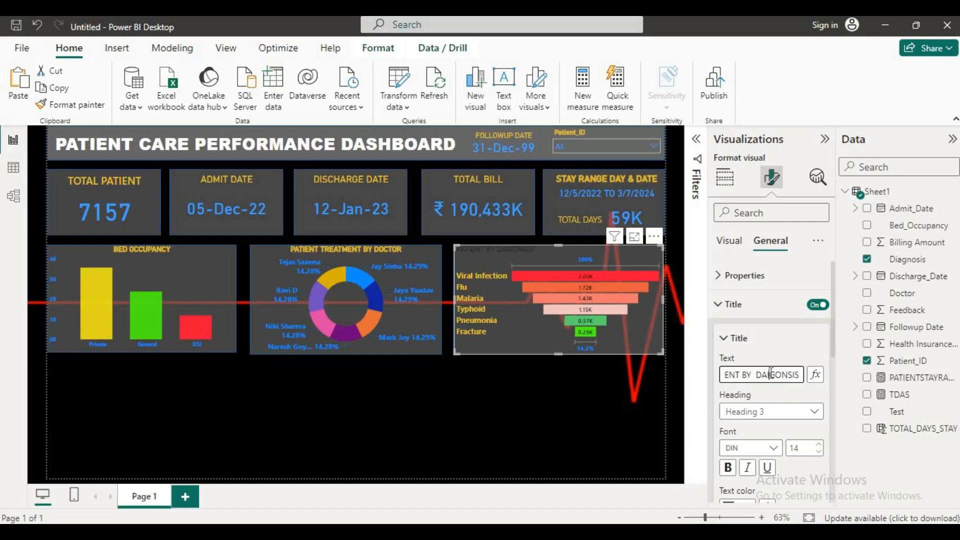
{"action": "left_click", "coordinate": [770, 374]}
{"action": "key", "text": "BackSpace"}
{"action": "left_click", "coordinate": [770, 374]}
{"action": "type", "text": "IA"}
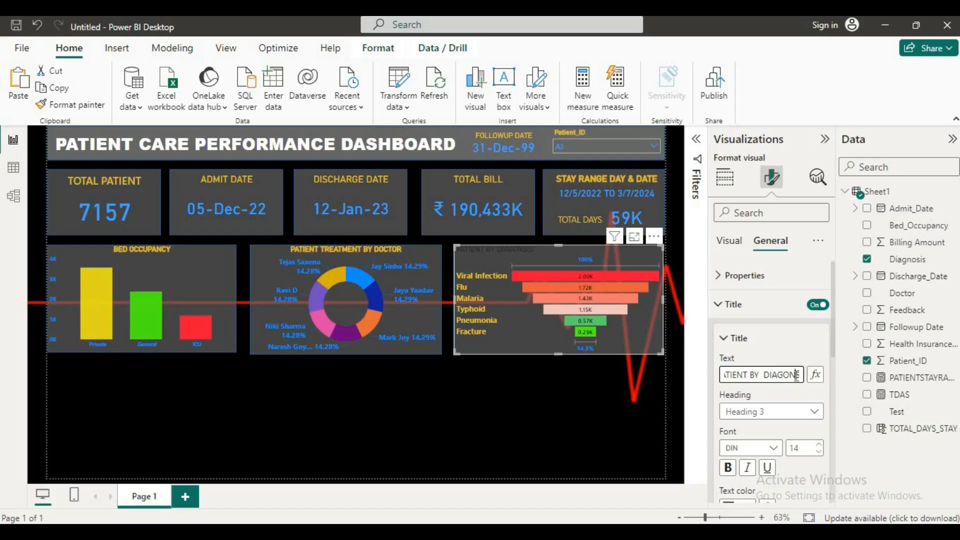
{"action": "left_click", "coordinate": [796, 376]}
{"action": "key", "text": "BackSpace"}
{"action": "key", "text": "BackSpace"}
{"action": "type", "text": "NO"}
{"action": "left_click_drag", "start_coordinate": [782, 376], "coordinate": [806, 375]}
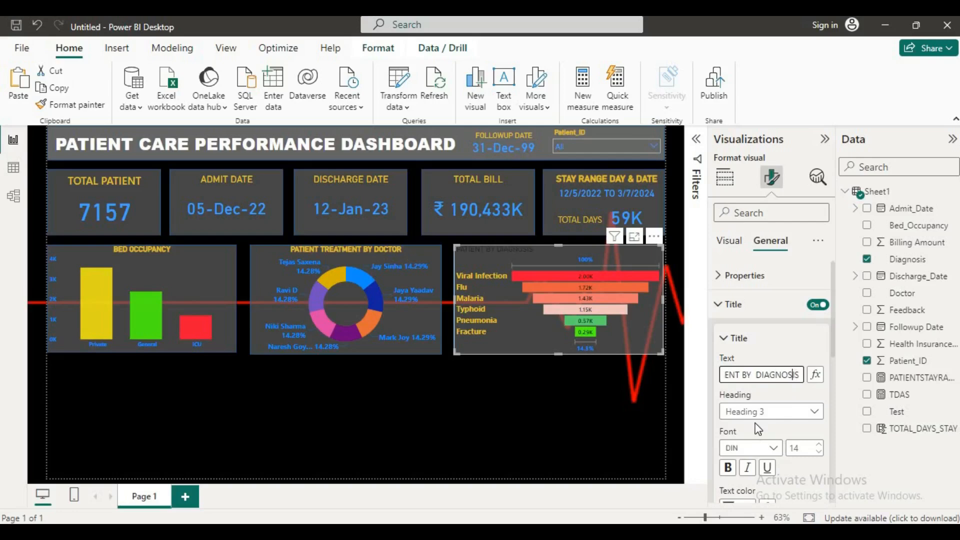
Step: Make the funnel chart's title bold, color it gold and center it horizontally
{"action": "scroll", "coordinate": [756, 430], "scroll_direction": "down", "scroll_amount": 2}
{"action": "left_click", "coordinate": [727, 398]}
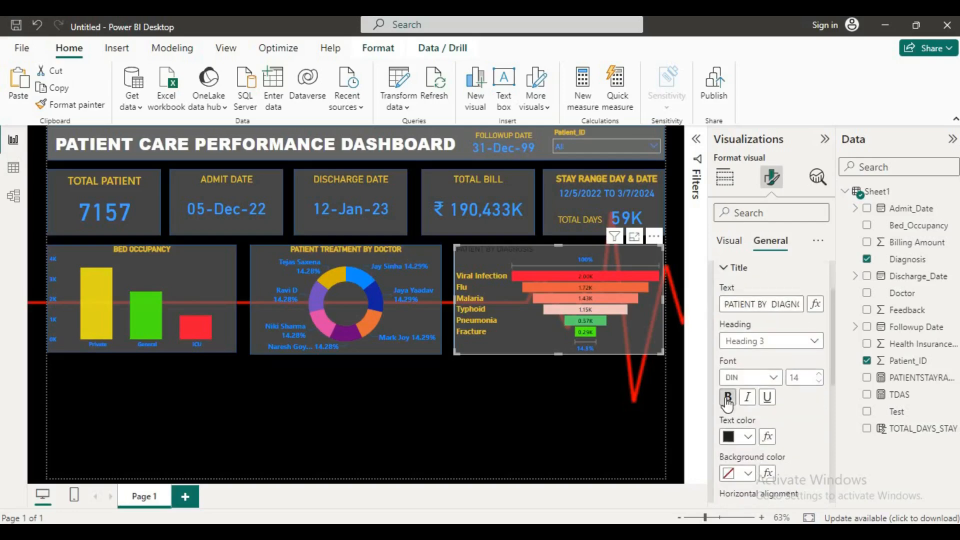
{"action": "left_click", "coordinate": [746, 436]}
{"action": "left_click", "coordinate": [756, 376]}
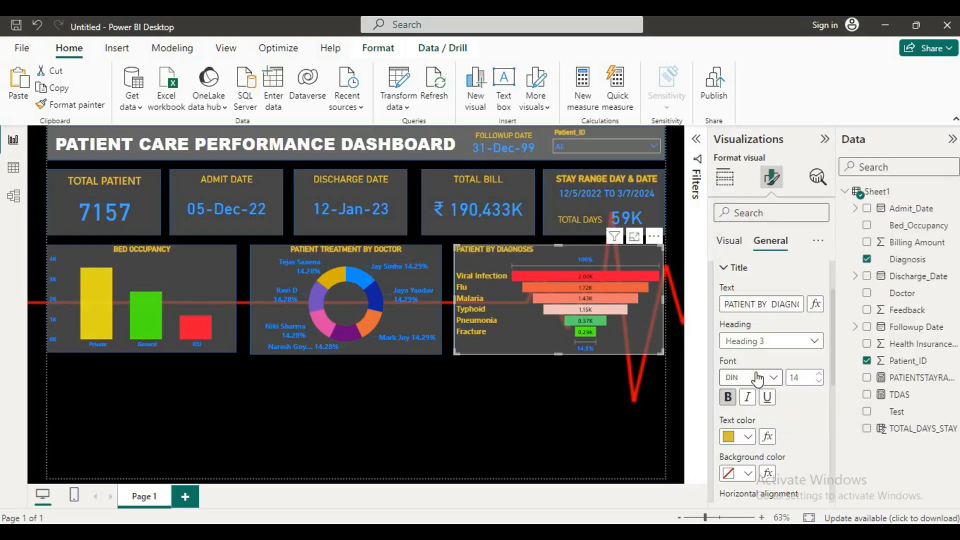
{"action": "scroll", "coordinate": [760, 440], "scroll_direction": "down", "scroll_amount": 2}
{"action": "left_click", "coordinate": [747, 441]}
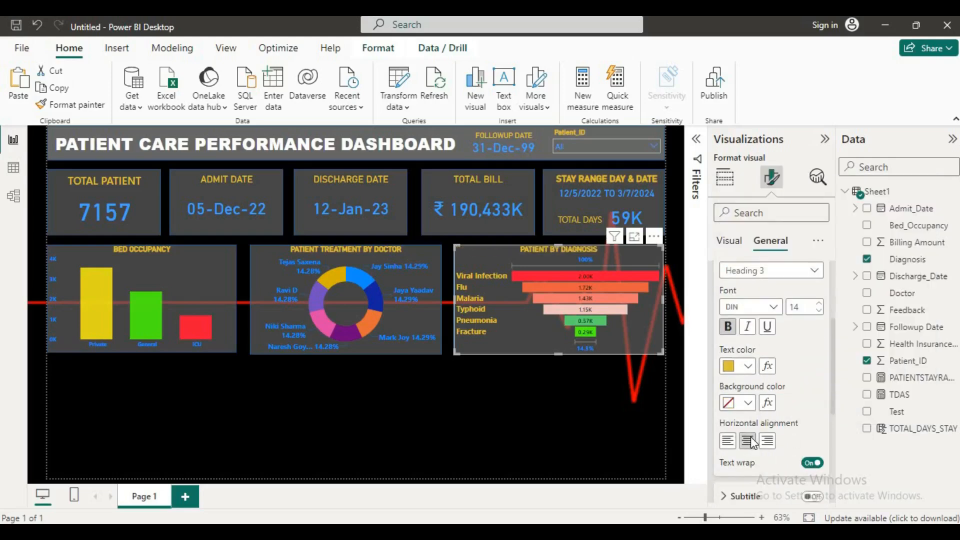
{"action": "left_click", "coordinate": [552, 440]}
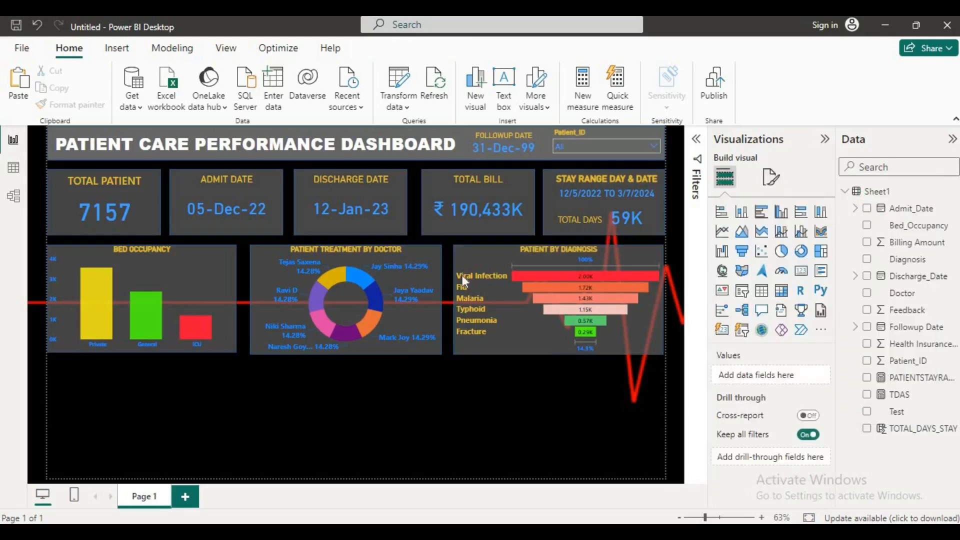
Step: Check how the dashboard responds to the Patient_ID slicer by filtering to the first listed patient and clearing the filter
{"action": "left_click", "coordinate": [651, 146]}
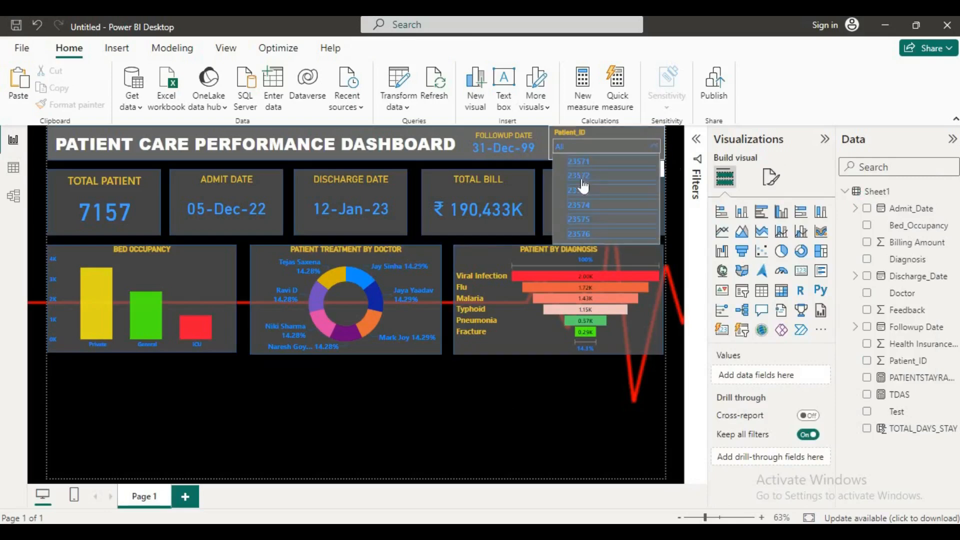
{"action": "left_click", "coordinate": [562, 161]}
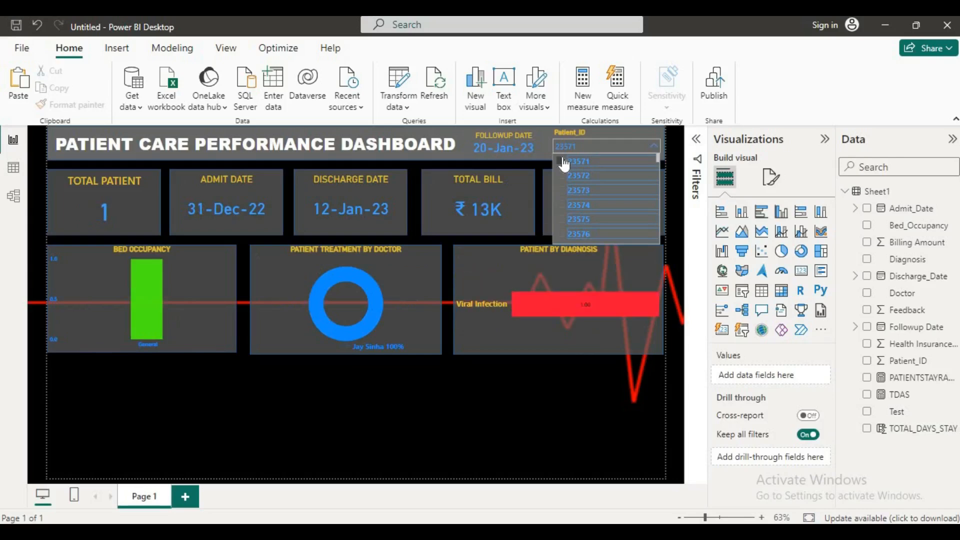
{"action": "left_click", "coordinate": [563, 162]}
{"action": "left_click", "coordinate": [341, 410]}
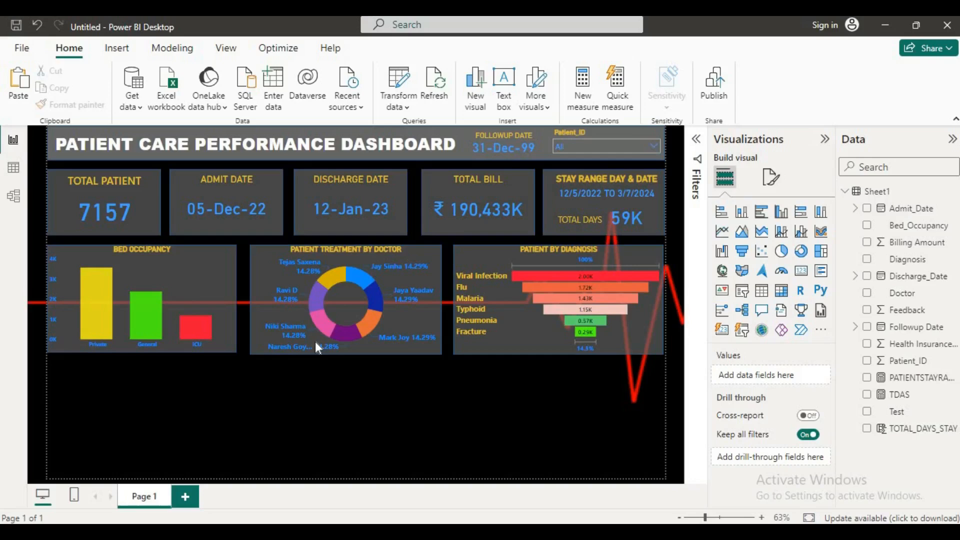
{"action": "left_click", "coordinate": [654, 146]}
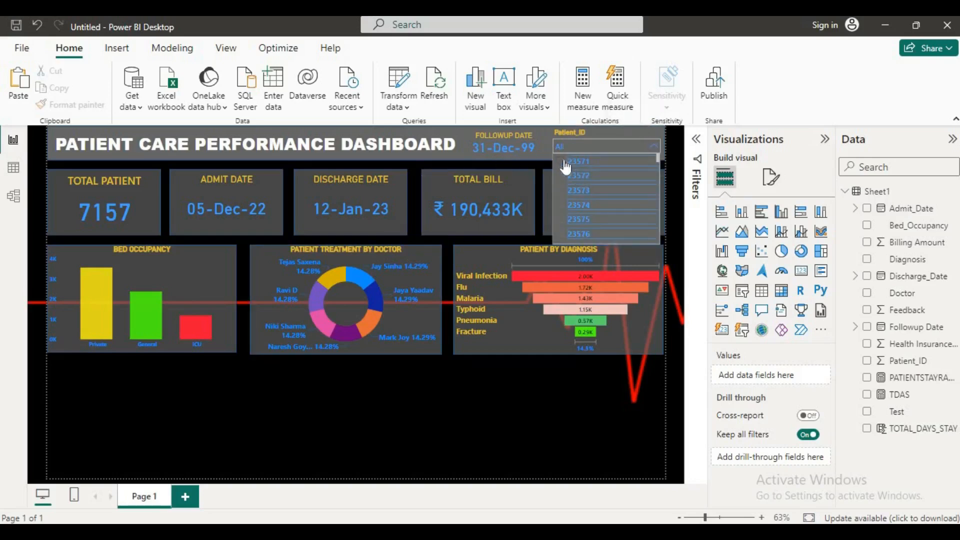
{"action": "left_click", "coordinate": [564, 164]}
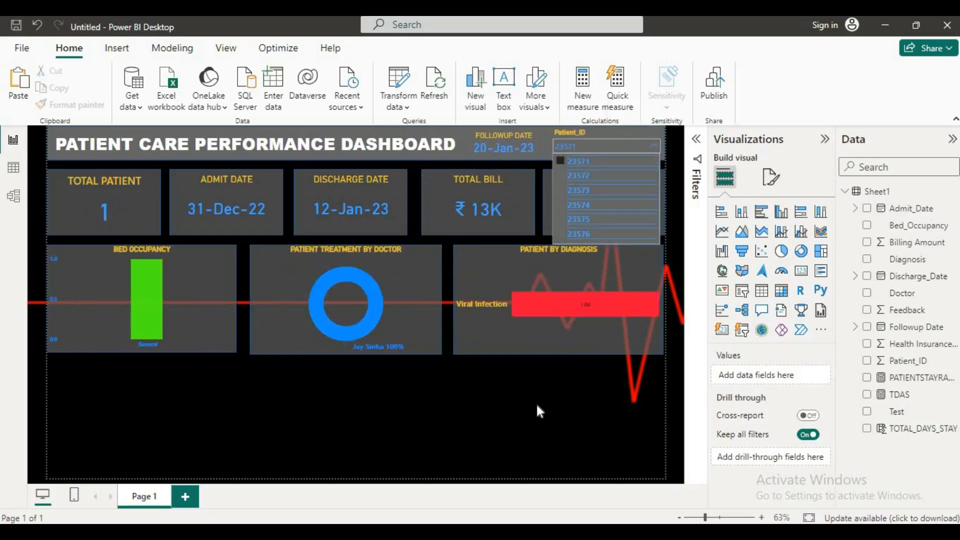
{"action": "left_click", "coordinate": [536, 403]}
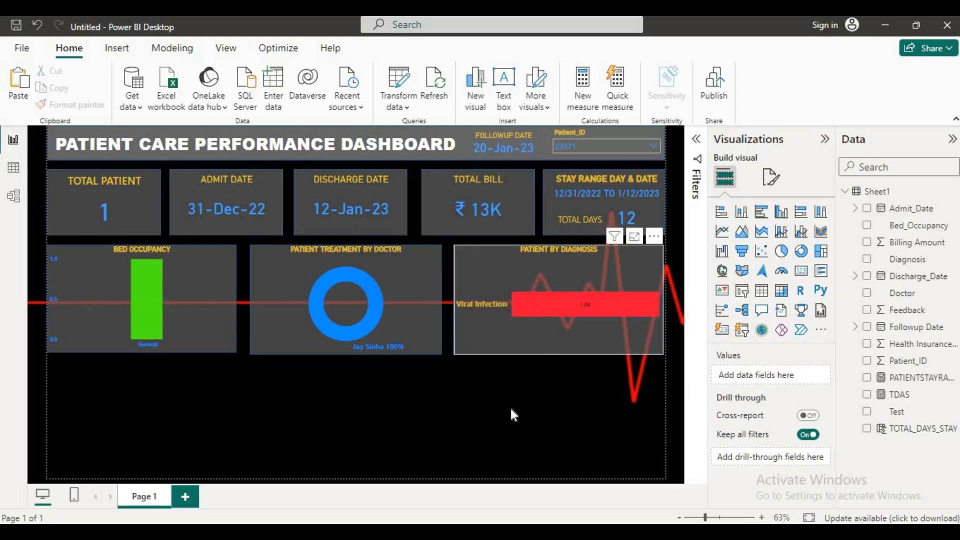
{"action": "left_click", "coordinate": [654, 145]}
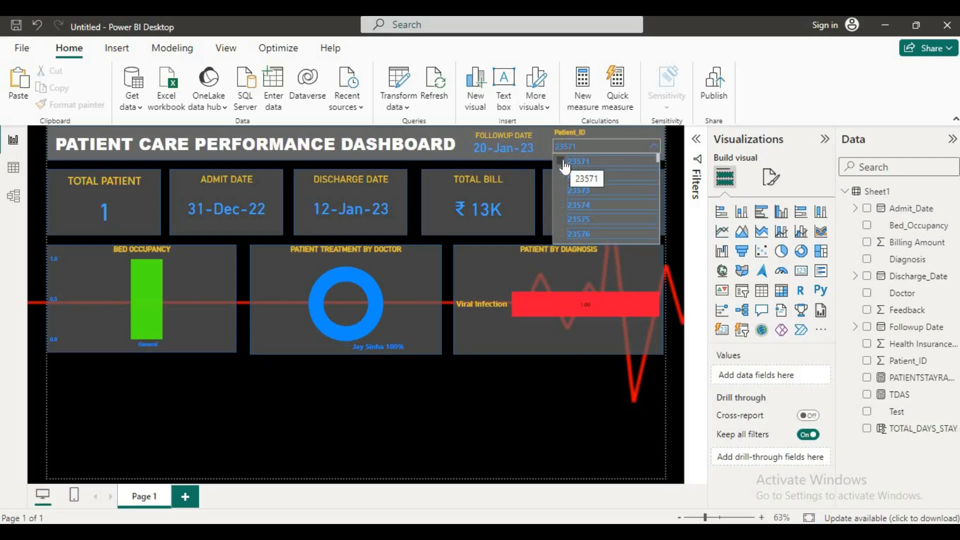
{"action": "left_click", "coordinate": [561, 160]}
{"action": "left_click", "coordinate": [158, 400]}
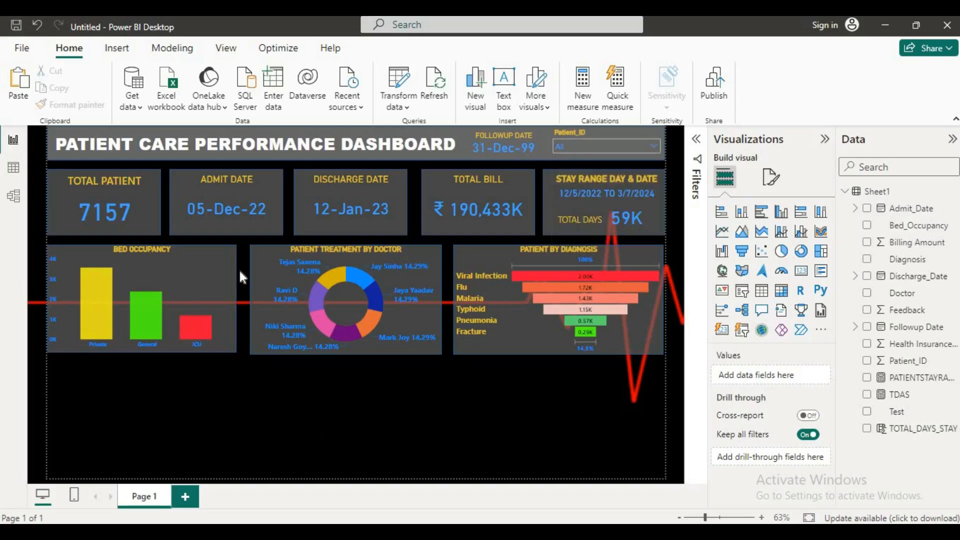
Step: Duplicate the Admit Date card's background rectangle below the bed occupancy chart and enlarge it to about half the page width, reaching the page's bottom edge
{"action": "left_click", "coordinate": [248, 237]}
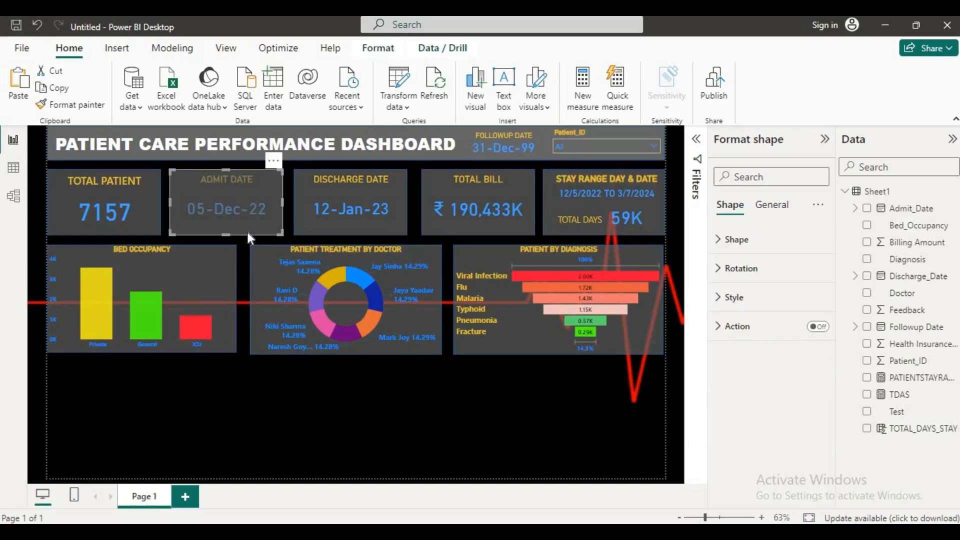
{"action": "left_click_drag", "start_coordinate": [247, 229], "coordinate": [106, 426]}
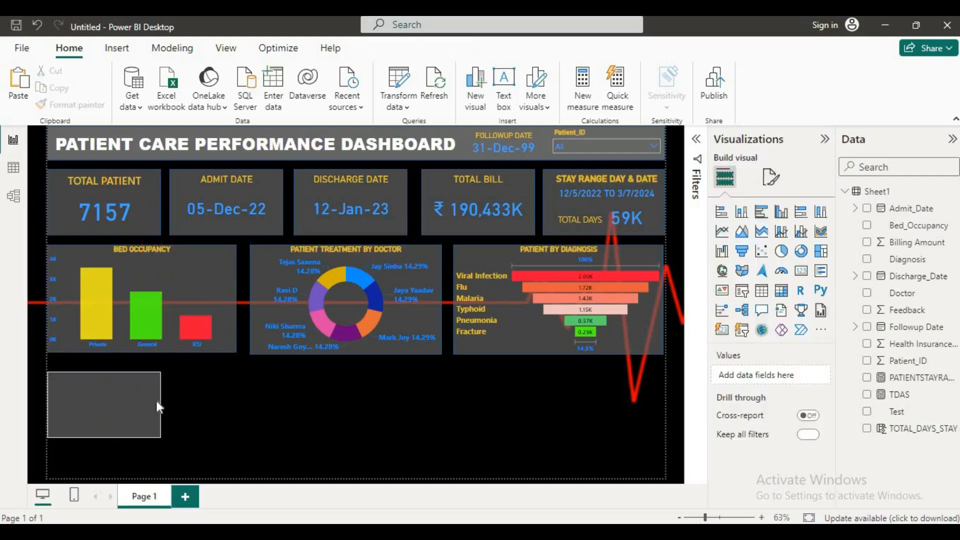
{"action": "left_click_drag", "start_coordinate": [161, 404], "coordinate": [311, 417]}
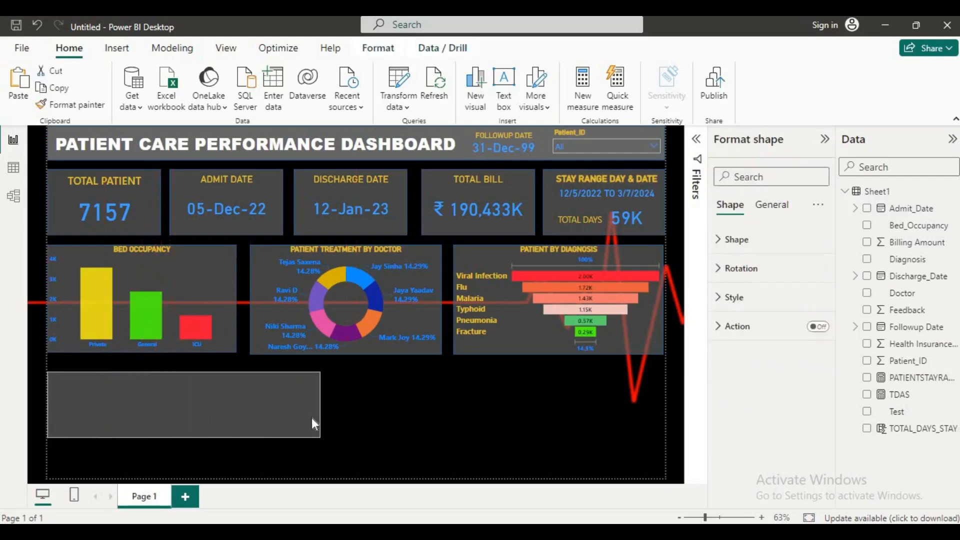
{"action": "left_click_drag", "start_coordinate": [178, 475], "coordinate": [179, 477]}
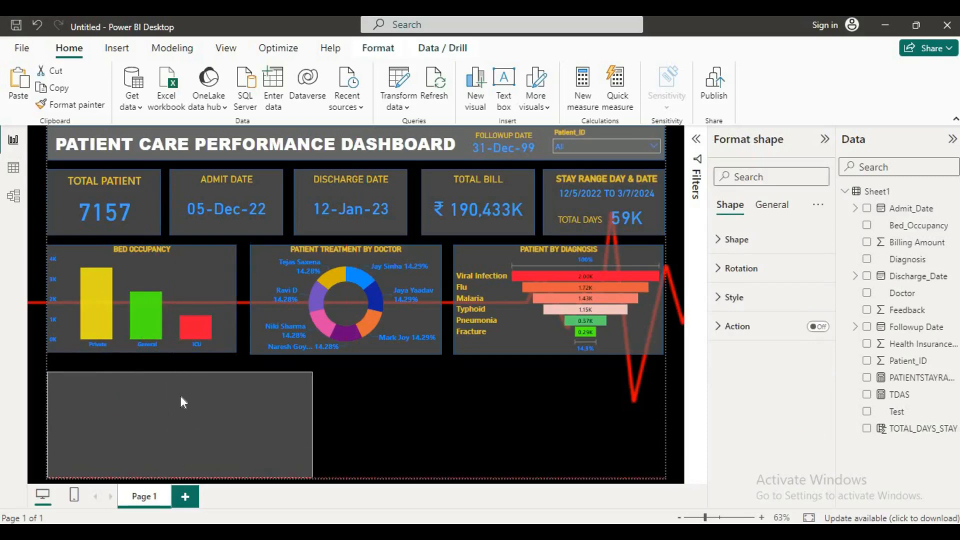
{"action": "left_click_drag", "start_coordinate": [181, 373], "coordinate": [178, 364]}
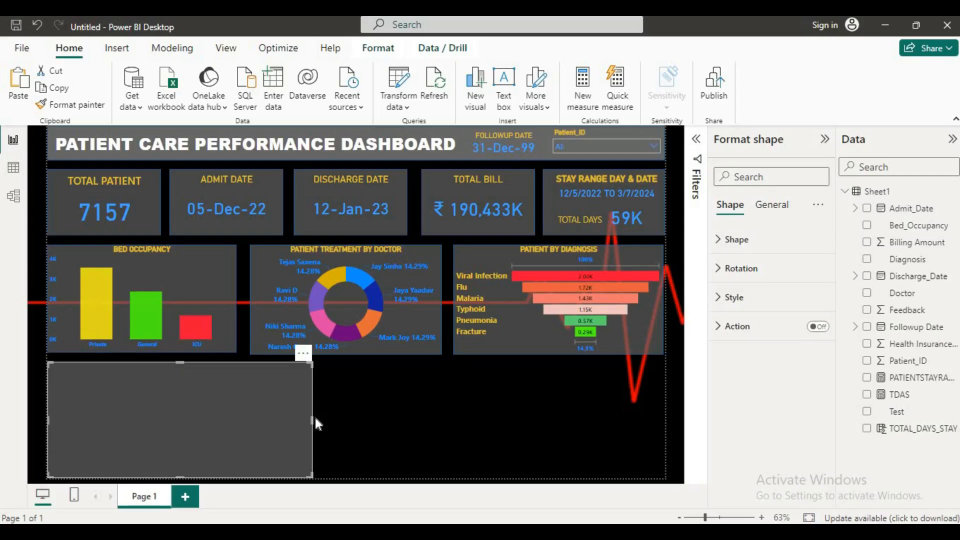
{"action": "left_click_drag", "start_coordinate": [314, 417], "coordinate": [317, 418]}
{"action": "left_click", "coordinate": [403, 409]}
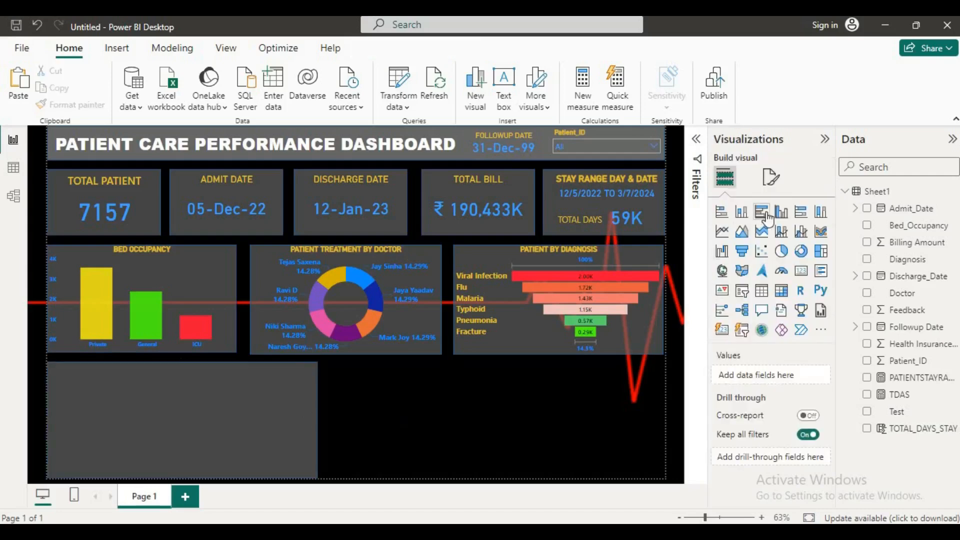
Step: Add an empty table visual and place it over the left part of the new rectangle below the bed occupancy chart
{"action": "left_click", "coordinate": [768, 300]}
{"action": "left_click_drag", "start_coordinate": [404, 412], "coordinate": [143, 409]}
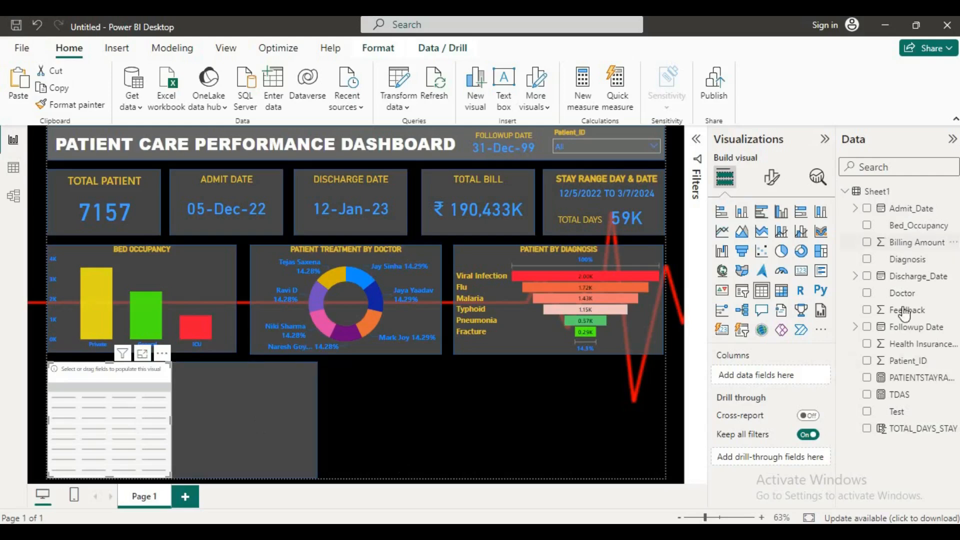
{"action": "left_click", "coordinate": [452, 417]}
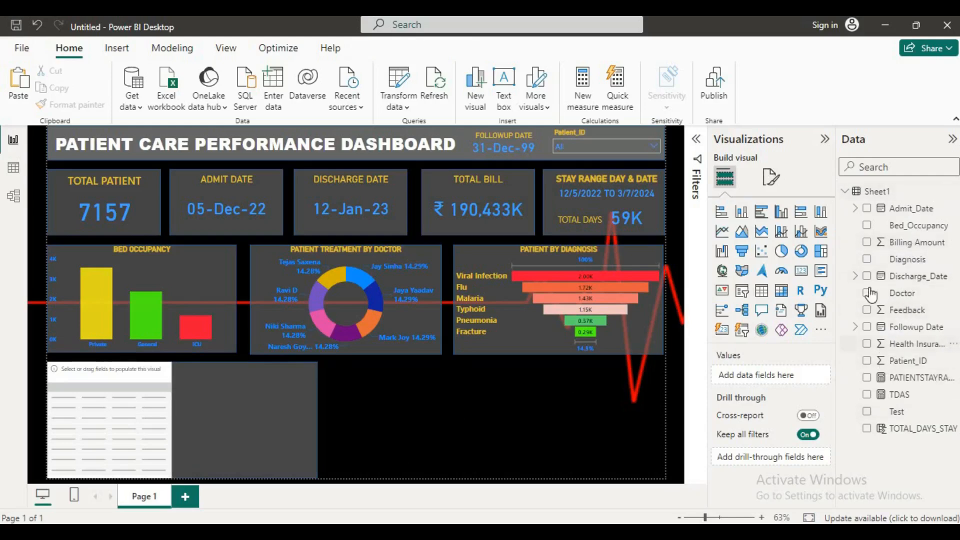
Step: Create a measure in Sheet1 defined as AVERAGE FEEDBACK = AVERAGE(Sheet1[Feedback])
{"action": "right_click", "coordinate": [890, 311]}
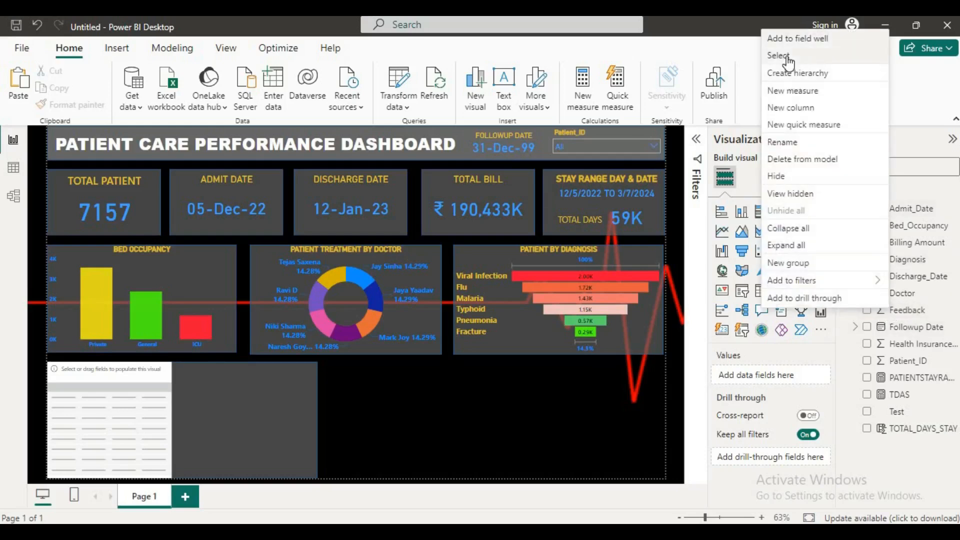
{"action": "left_click", "coordinate": [792, 93]}
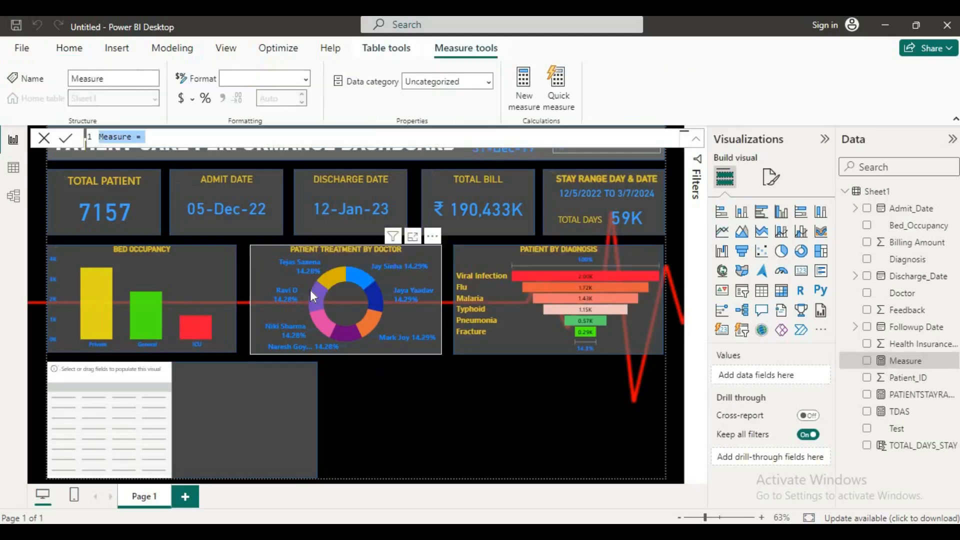
{"action": "type", "text": "AVERAGE"}
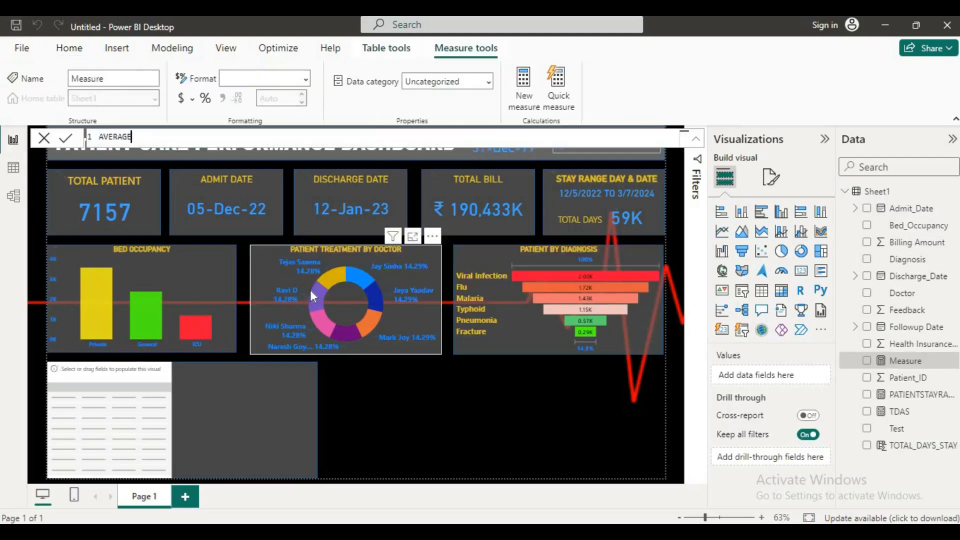
{"action": "type", "text": " FEEDBACK = AVE"}
{"action": "key", "text": "Tab"}
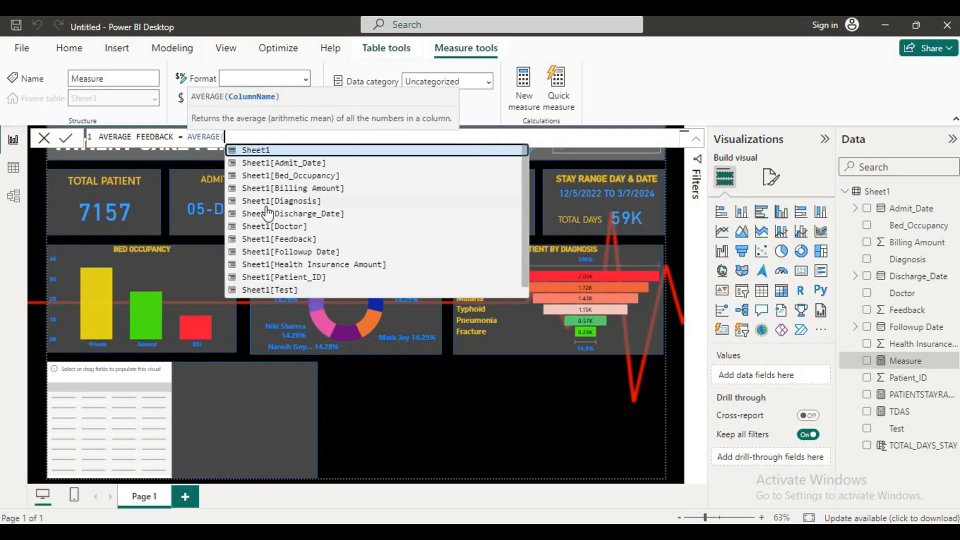
{"action": "left_click", "coordinate": [287, 235]}
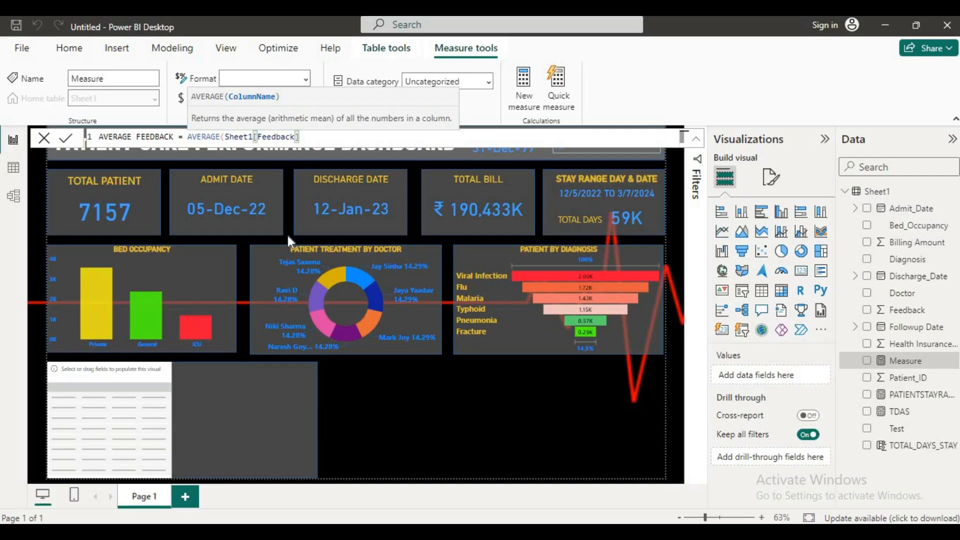
{"action": "type", "text": ")"}
{"action": "key", "text": "Return"}
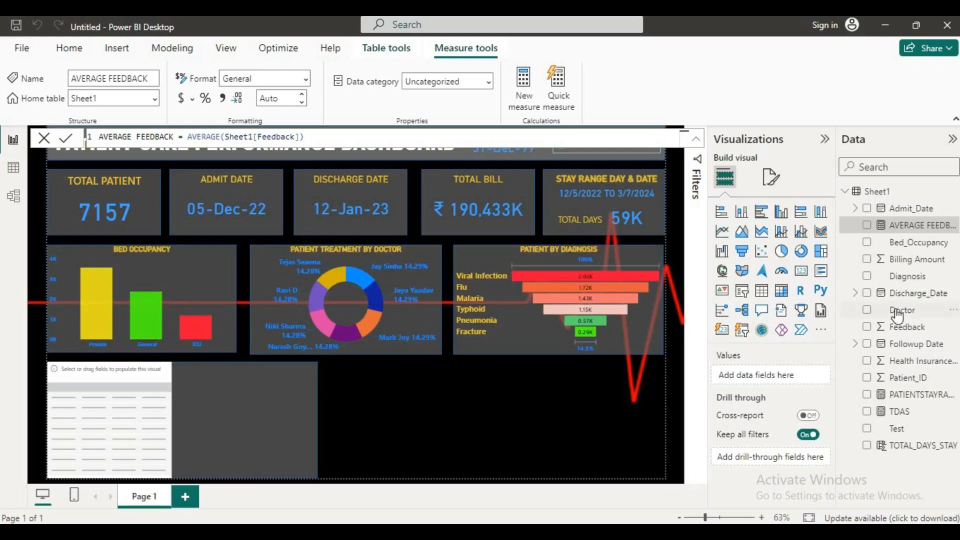
{"action": "left_click_drag", "start_coordinate": [897, 316], "coordinate": [766, 380]}
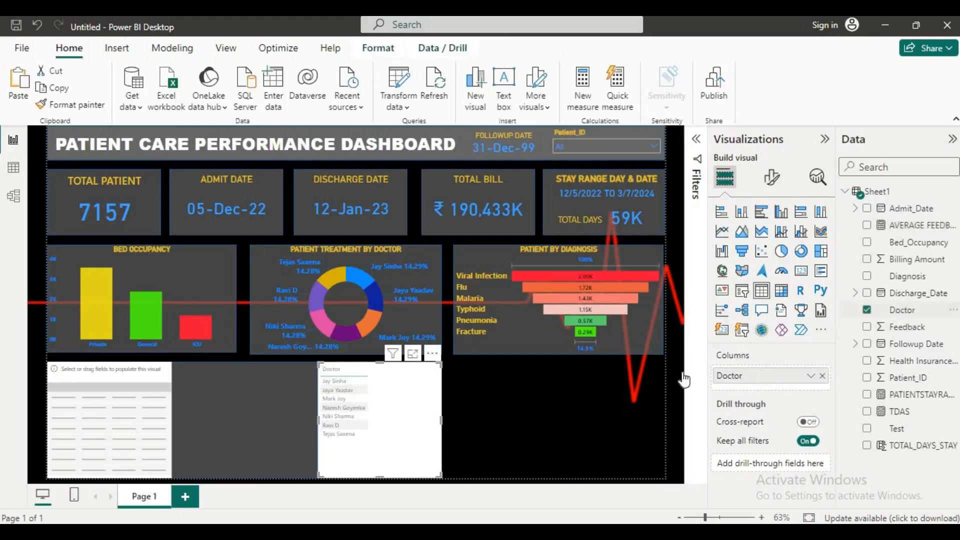
{"action": "left_click", "coordinate": [433, 354]}
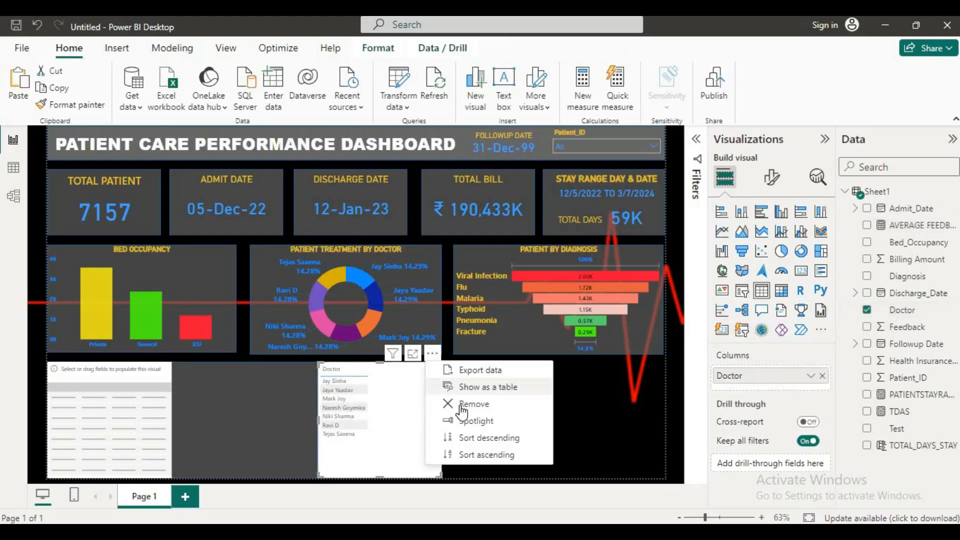
{"action": "left_click", "coordinate": [445, 403]}
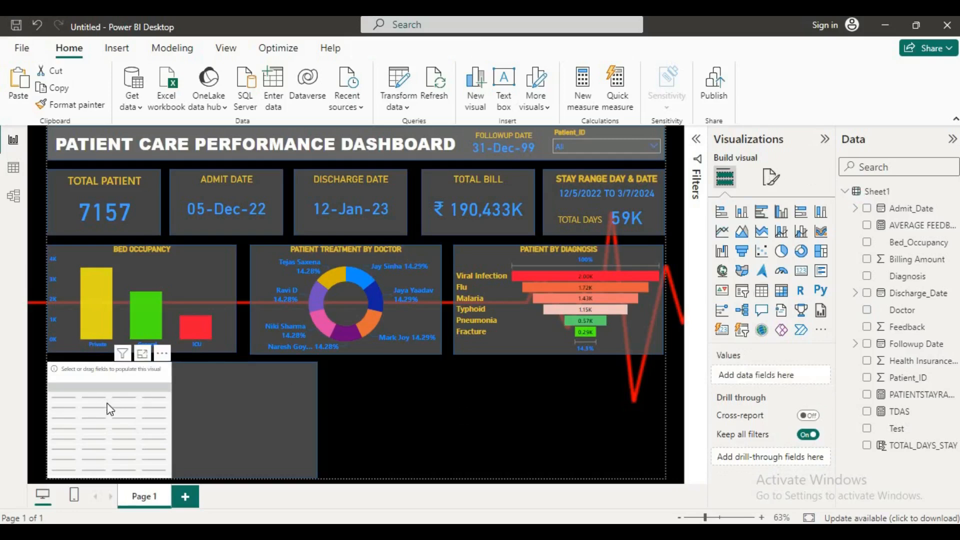
Step: Fill the empty table below the bed occupancy chart with the Doctor field and the AVERAGE FEEDBACK measure, without the summed Feedback column
{"action": "left_click", "coordinate": [110, 405]}
{"action": "left_click_drag", "start_coordinate": [886, 313], "coordinate": [747, 375]}
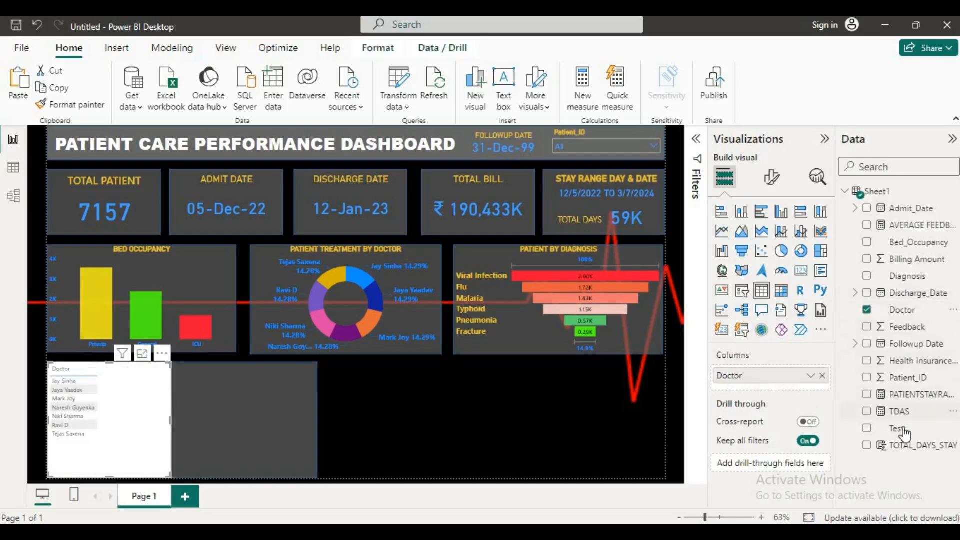
{"action": "left_click", "coordinate": [901, 330]}
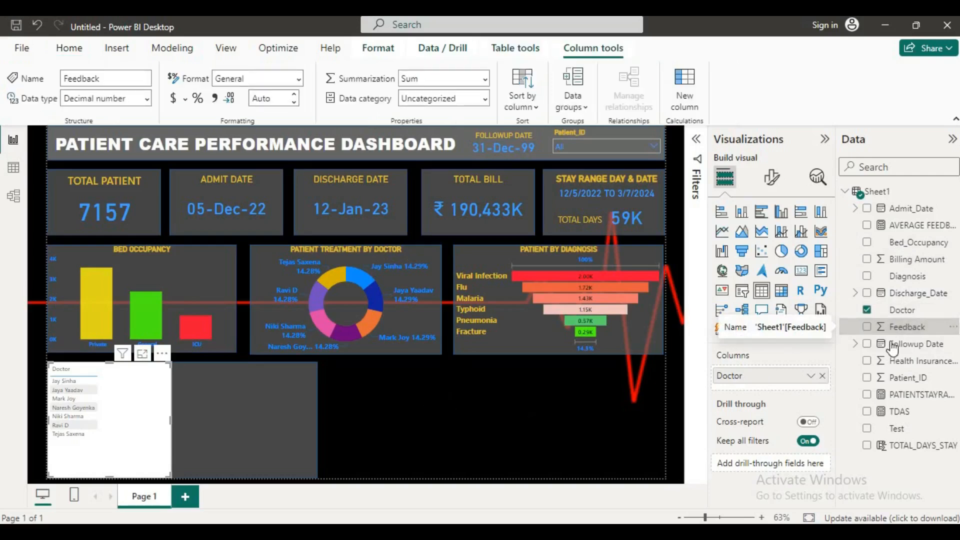
{"action": "left_click_drag", "start_coordinate": [900, 331], "coordinate": [769, 387]}
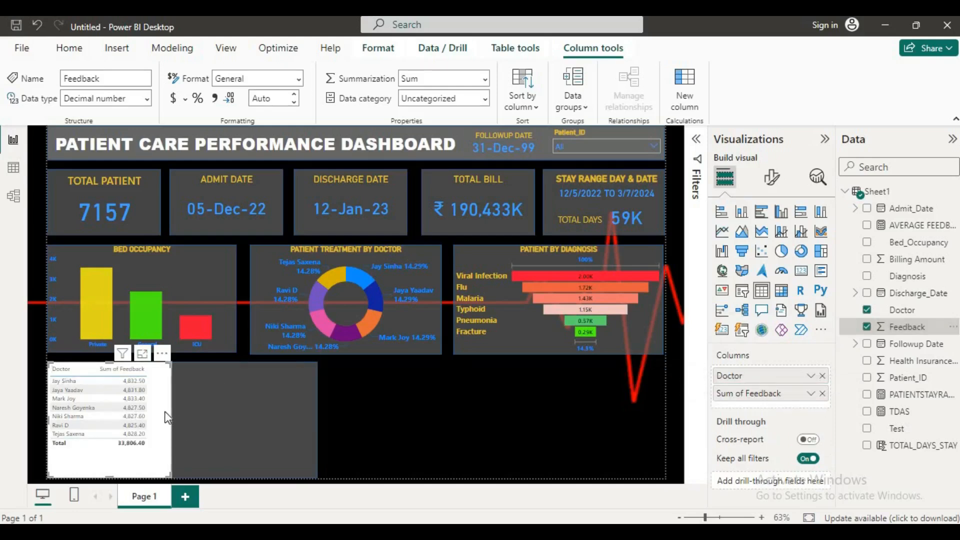
{"action": "left_click", "coordinate": [822, 394]}
{"action": "left_click_drag", "start_coordinate": [905, 225], "coordinate": [772, 388]}
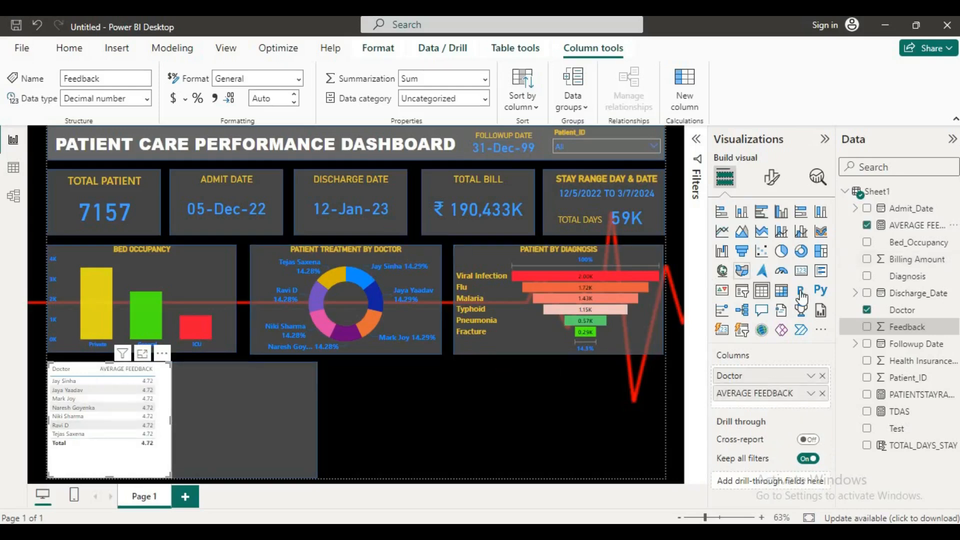
Step: Convert the doctor feedback table to a matrix and widen it to fit the background rectangle, narrowed and kept behind it
{"action": "left_click", "coordinate": [786, 294]}
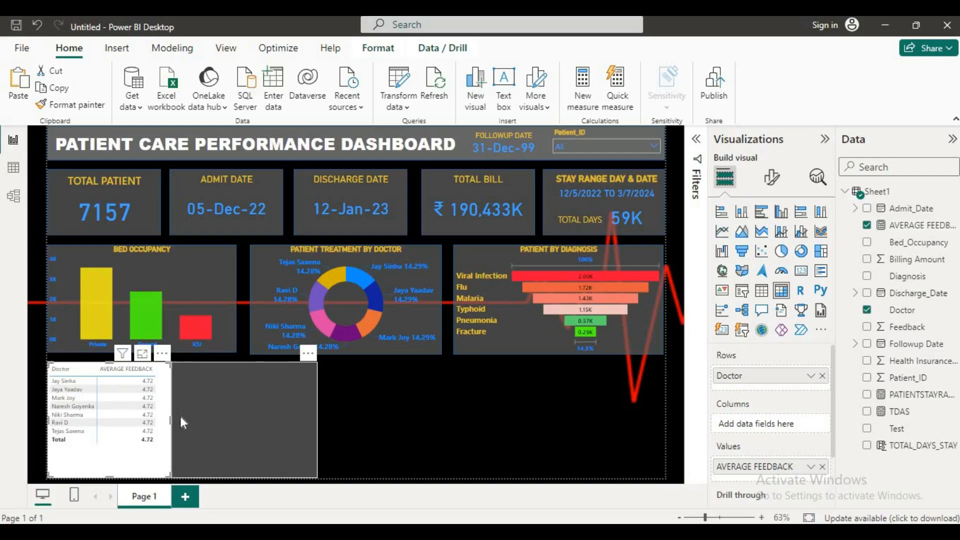
{"action": "left_click_drag", "start_coordinate": [172, 418], "coordinate": [282, 411]}
{"action": "left_click", "coordinate": [305, 406]}
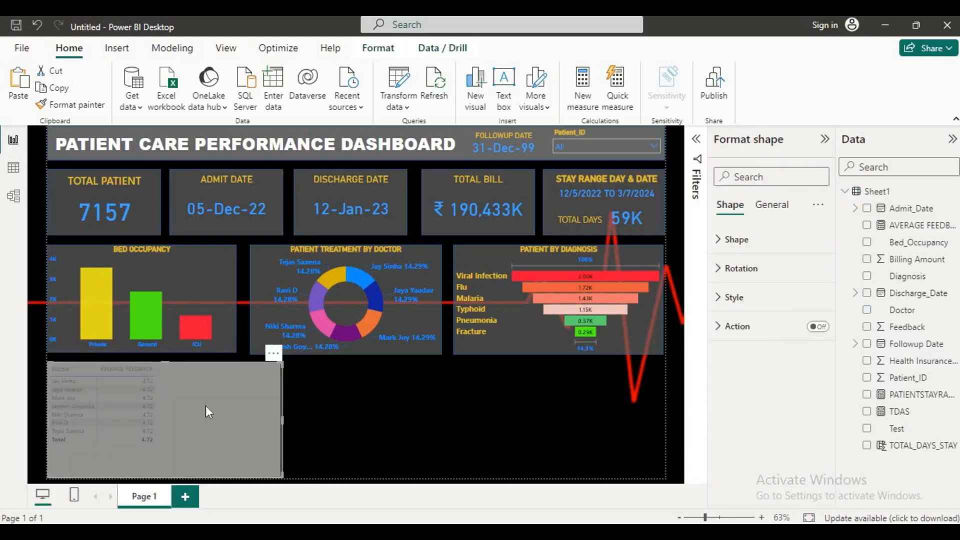
{"action": "key", "text": "Delete"}
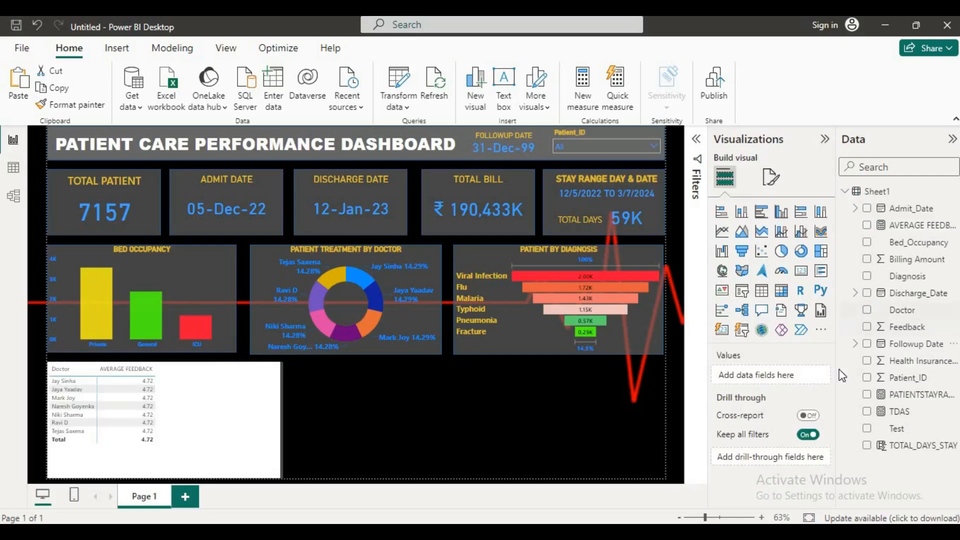
Step: Try to use the AVERAGE FEEDBACK measure as the matrix's columns instead of its values
{"action": "left_click", "coordinate": [107, 400]}
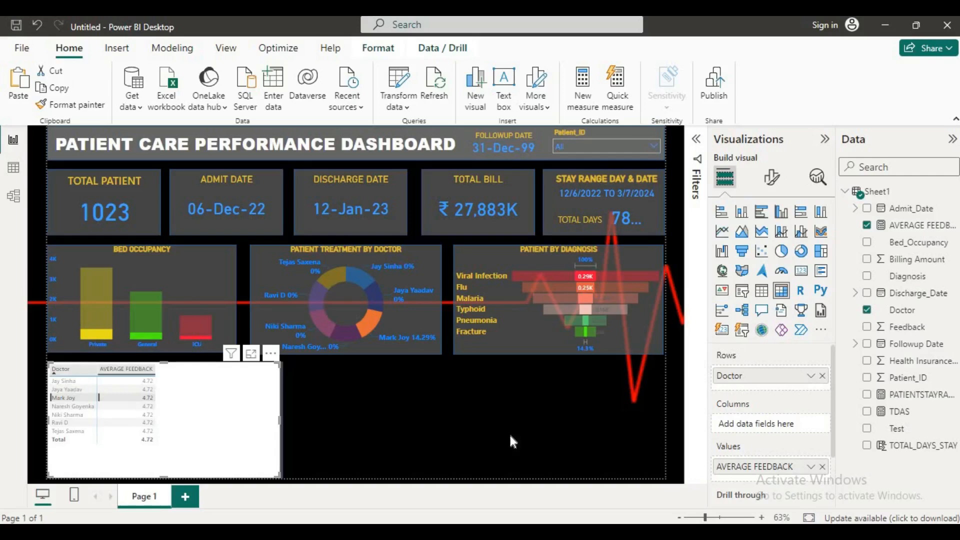
{"action": "left_click_drag", "start_coordinate": [770, 464], "coordinate": [774, 422]}
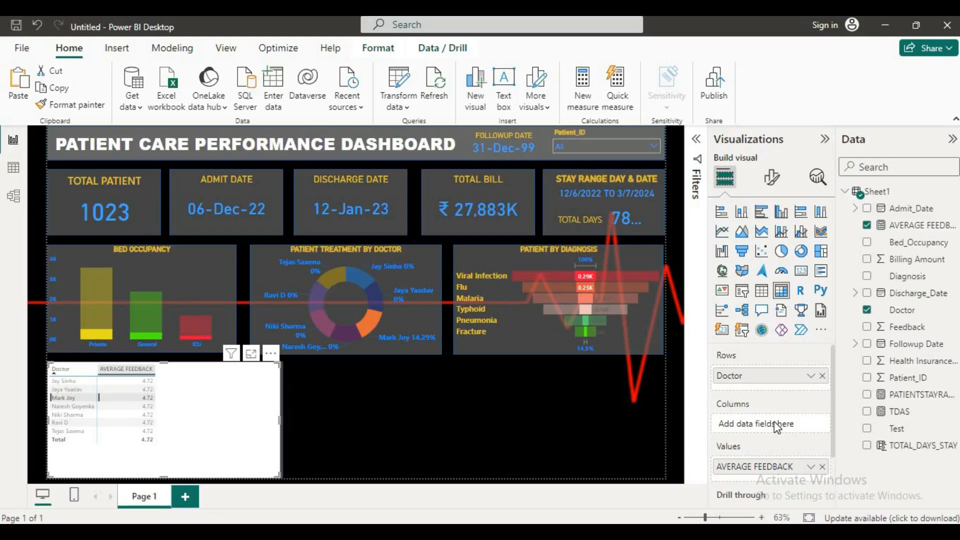
{"action": "left_click", "coordinate": [823, 467]}
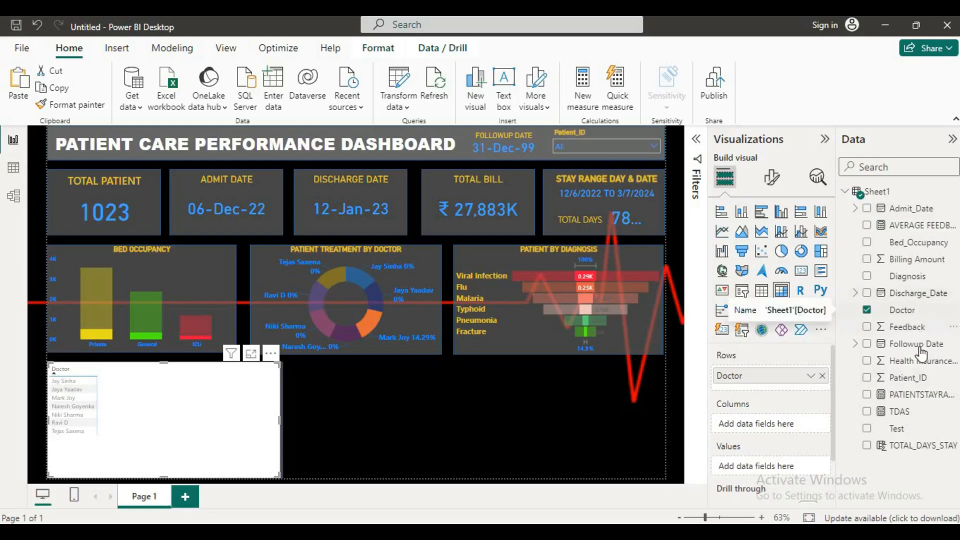
{"action": "left_click_drag", "start_coordinate": [894, 227], "coordinate": [761, 437]}
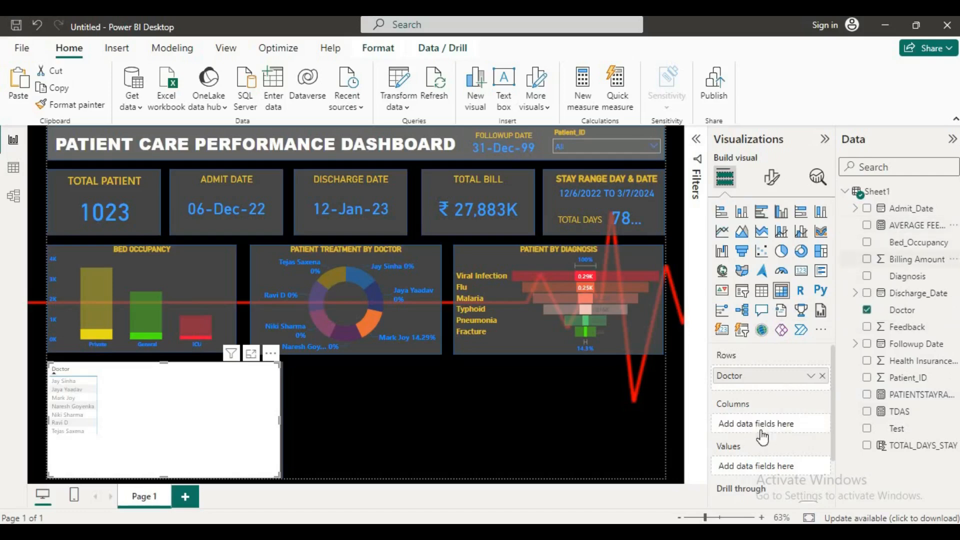
{"action": "left_click_drag", "start_coordinate": [900, 225], "coordinate": [770, 393]}
{"action": "left_click_drag", "start_coordinate": [899, 229], "coordinate": [620, 464]}
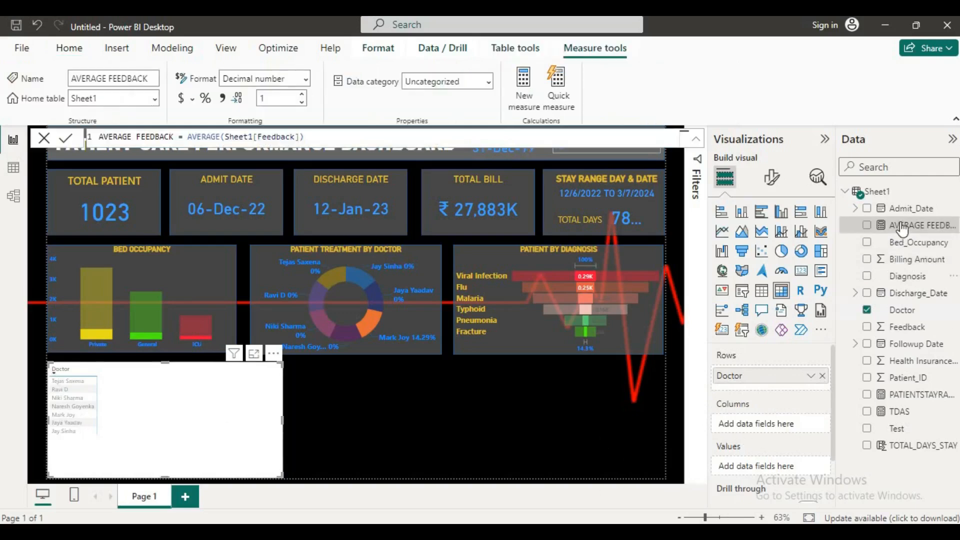
Step: Set Diagnosis as the matrix's columns and AVERAGE FEEDBACK as its values
{"action": "left_click", "coordinate": [900, 228]}
{"action": "left_click_drag", "start_coordinate": [898, 276], "coordinate": [770, 424]}
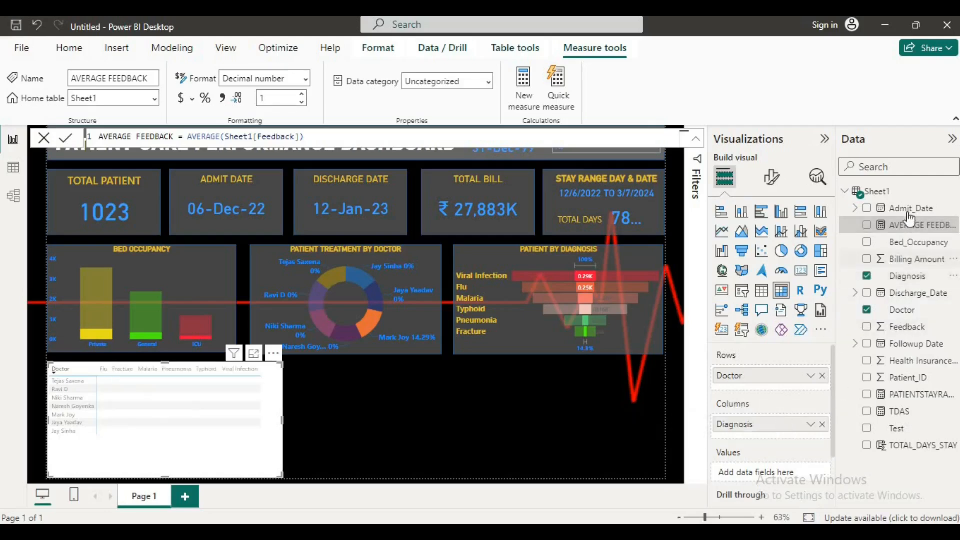
{"action": "left_click_drag", "start_coordinate": [909, 231], "coordinate": [778, 477]}
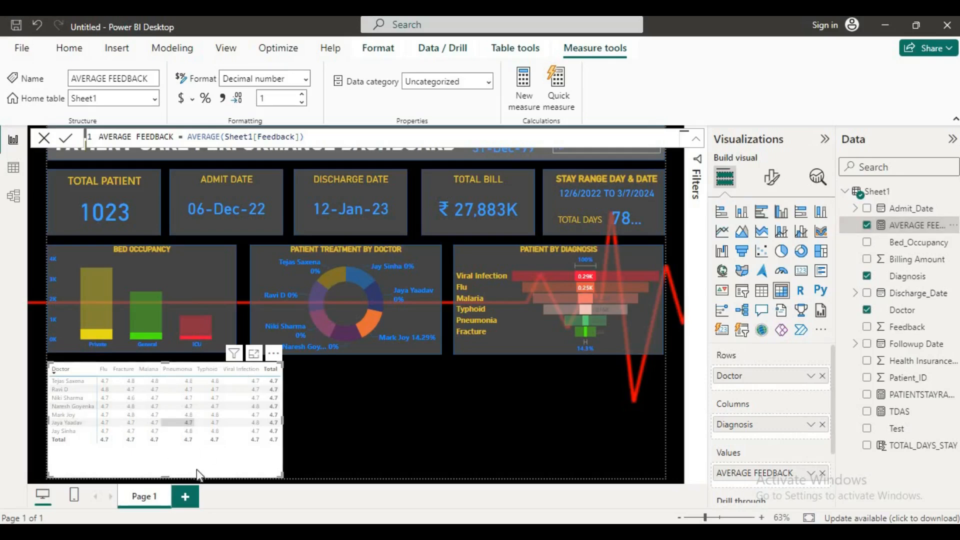
Step: Move the matrix aside to widen the background rectangle slightly, and place the matrix back over it at the same width
{"action": "left_click_drag", "start_coordinate": [256, 460], "coordinate": [547, 481]}
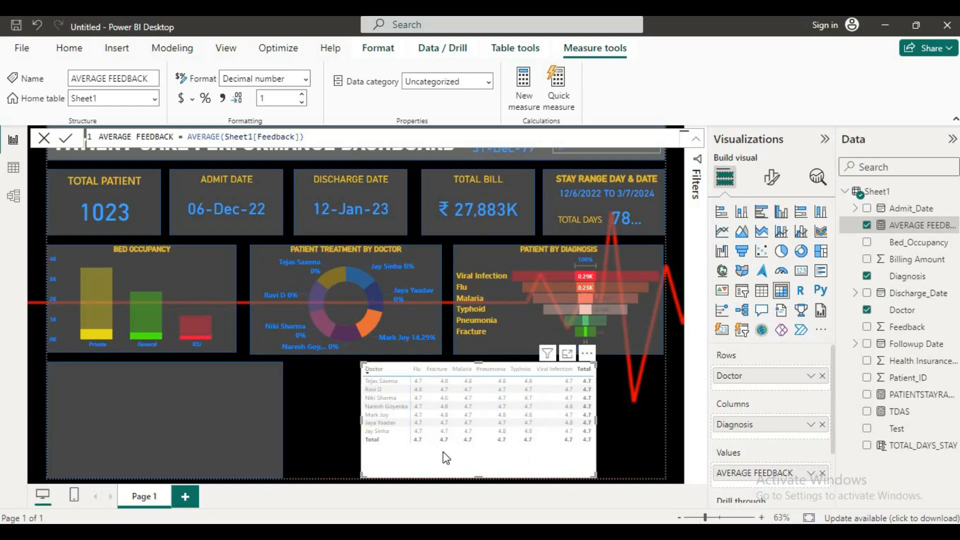
{"action": "key", "text": "ctrl+z"}
{"action": "left_click_drag", "start_coordinate": [123, 451], "coordinate": [397, 455]}
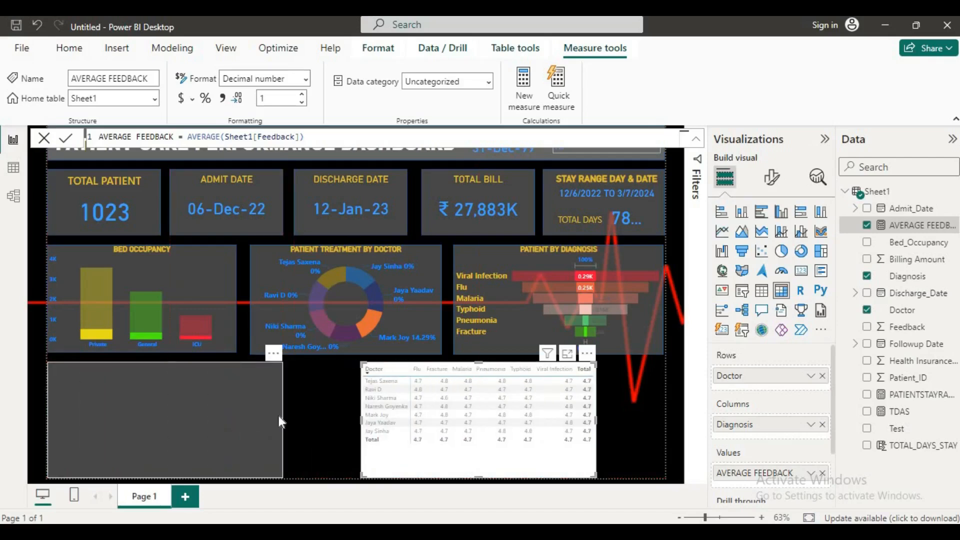
{"action": "left_click", "coordinate": [278, 416]}
{"action": "left_click_drag", "start_coordinate": [282, 417], "coordinate": [294, 419]}
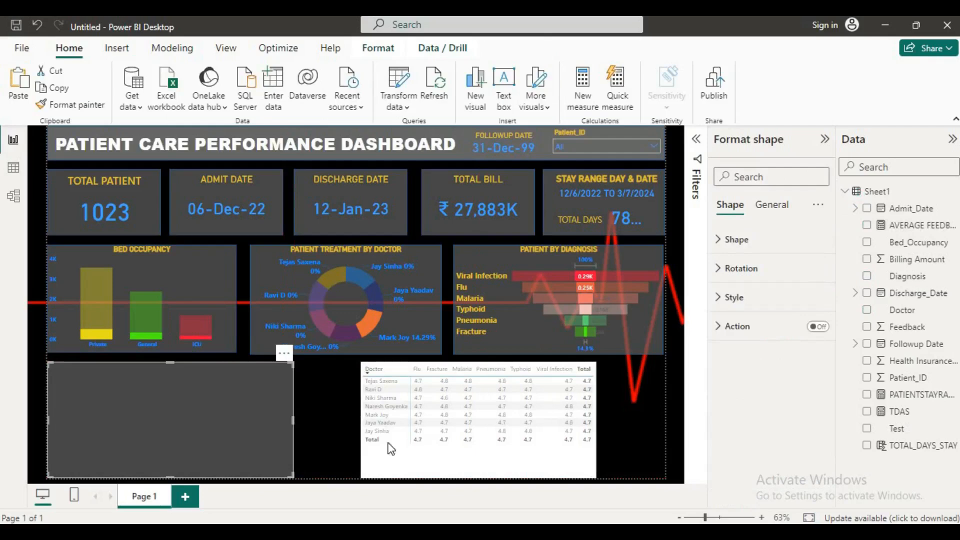
{"action": "left_click_drag", "start_coordinate": [366, 457], "coordinate": [106, 468]}
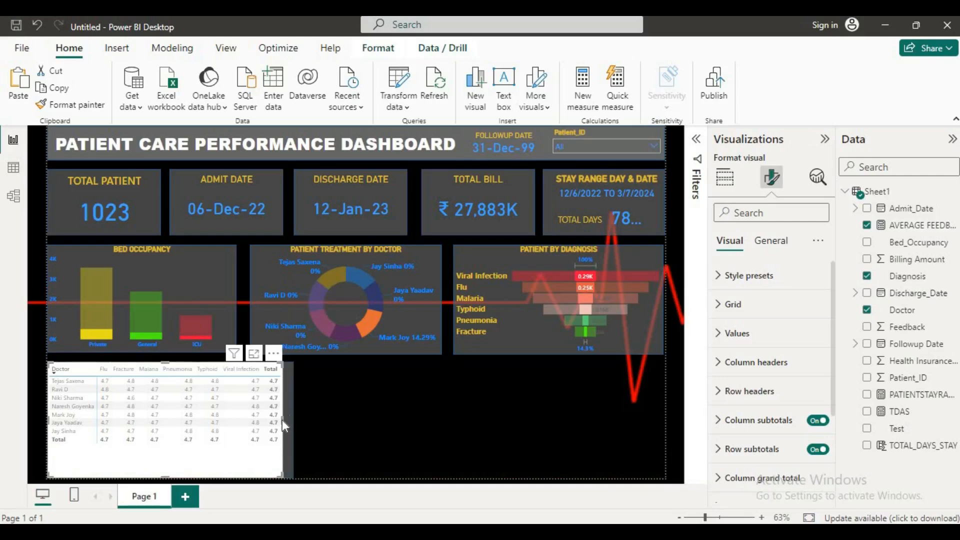
{"action": "left_click_drag", "start_coordinate": [280, 419], "coordinate": [293, 421]}
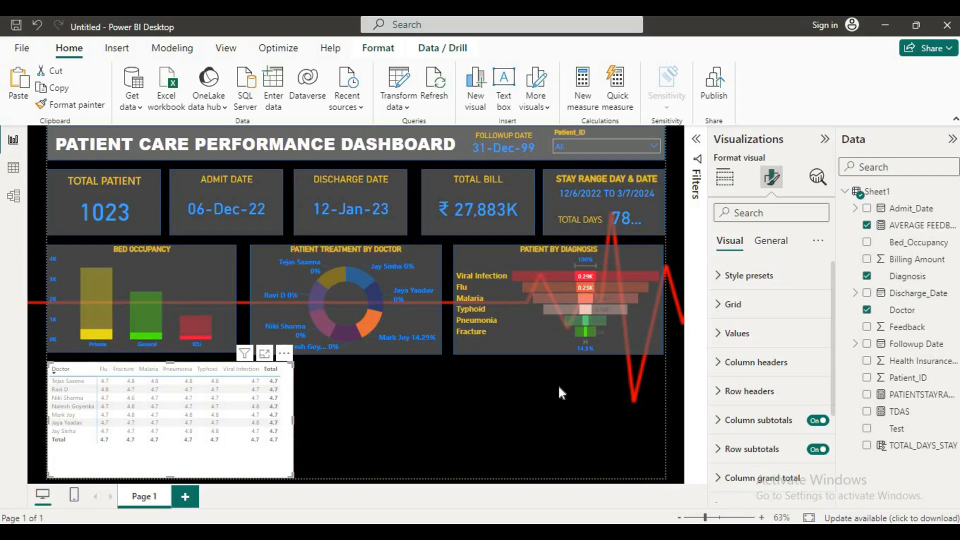
Step: Turn off the feedback matrix's background
{"action": "left_click", "coordinate": [725, 177]}
{"action": "left_click", "coordinate": [772, 177]}
{"action": "left_click", "coordinate": [761, 242]}
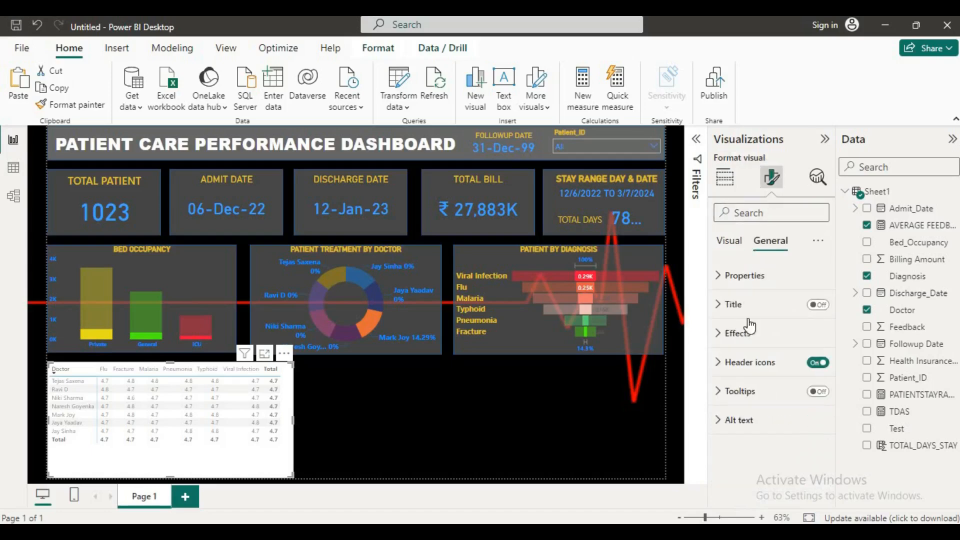
{"action": "left_click", "coordinate": [728, 334]}
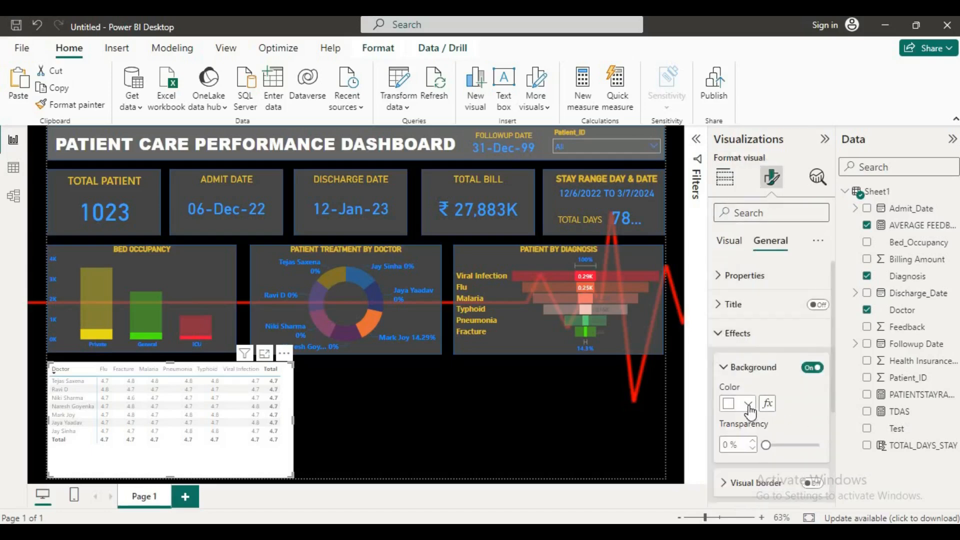
{"action": "left_click", "coordinate": [810, 368]}
{"action": "left_click", "coordinate": [811, 368]}
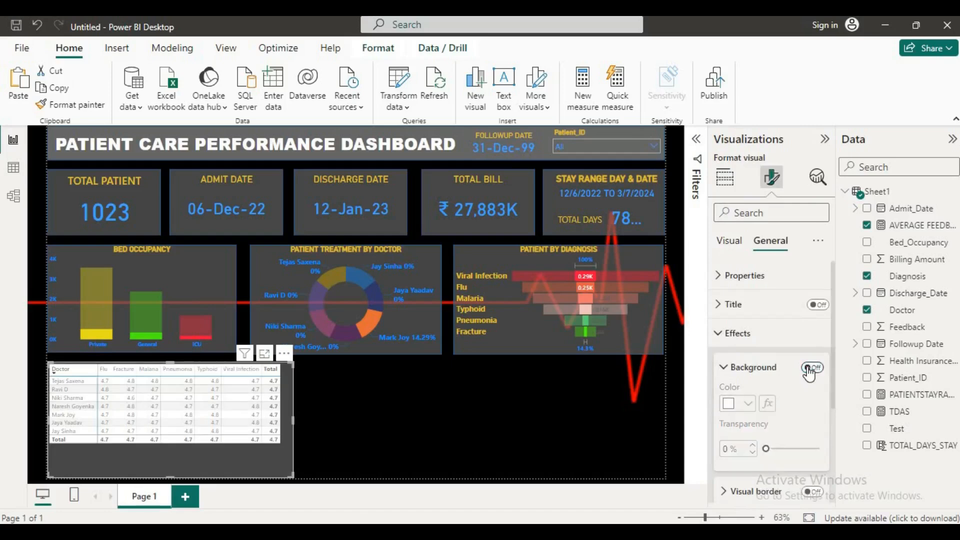
Step: Apply the Minimal style preset to the feedback matrix
{"action": "left_click", "coordinate": [725, 245]}
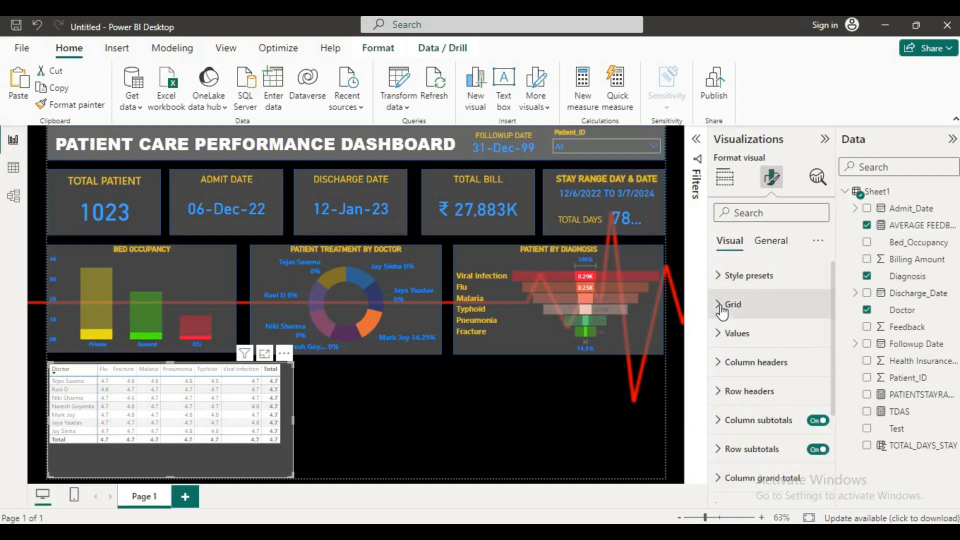
{"action": "left_click", "coordinate": [722, 308]}
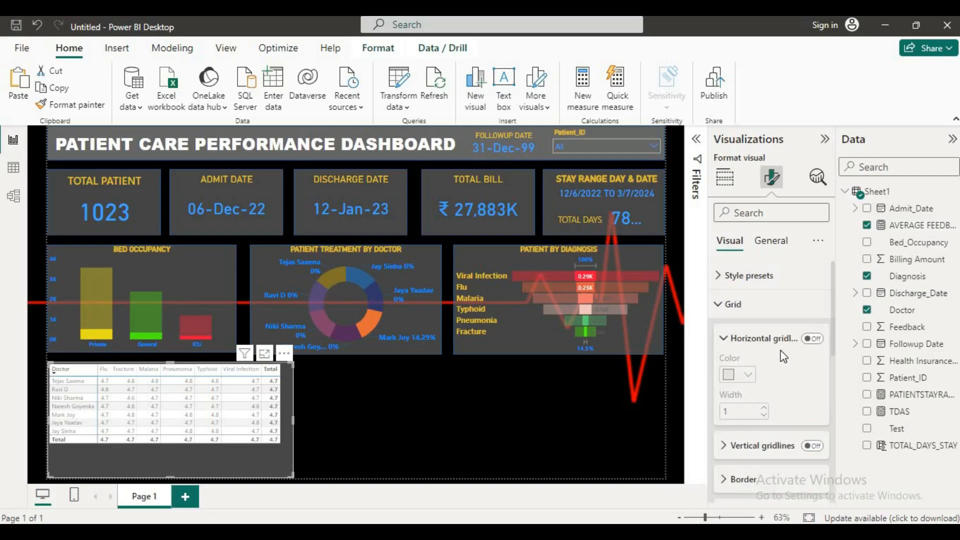
{"action": "left_click", "coordinate": [732, 303]}
{"action": "left_click", "coordinate": [727, 275]}
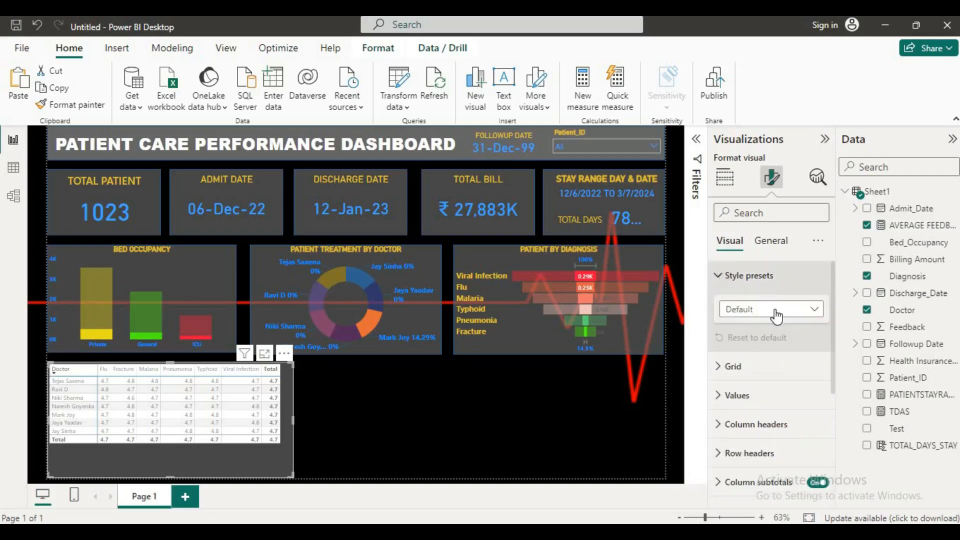
{"action": "left_click", "coordinate": [810, 311]}
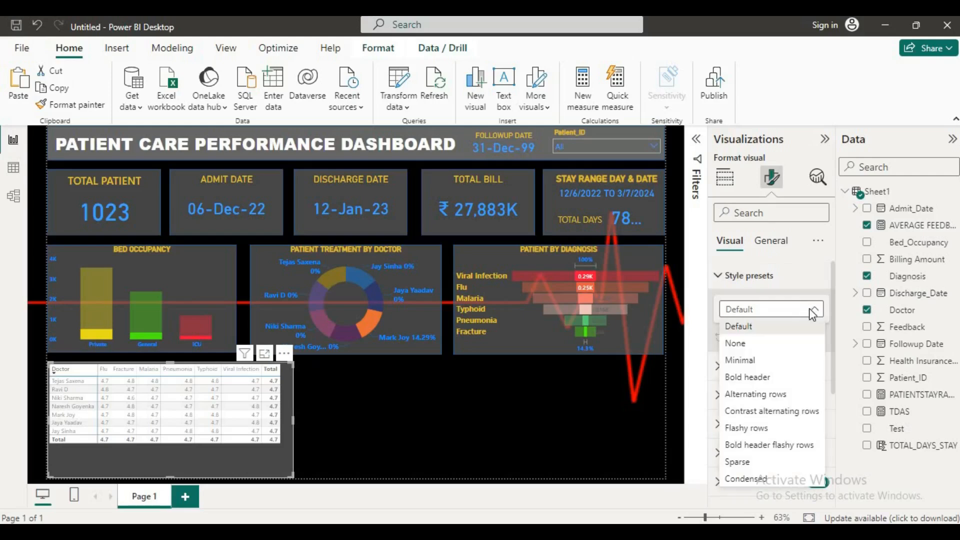
{"action": "left_click", "coordinate": [740, 361]}
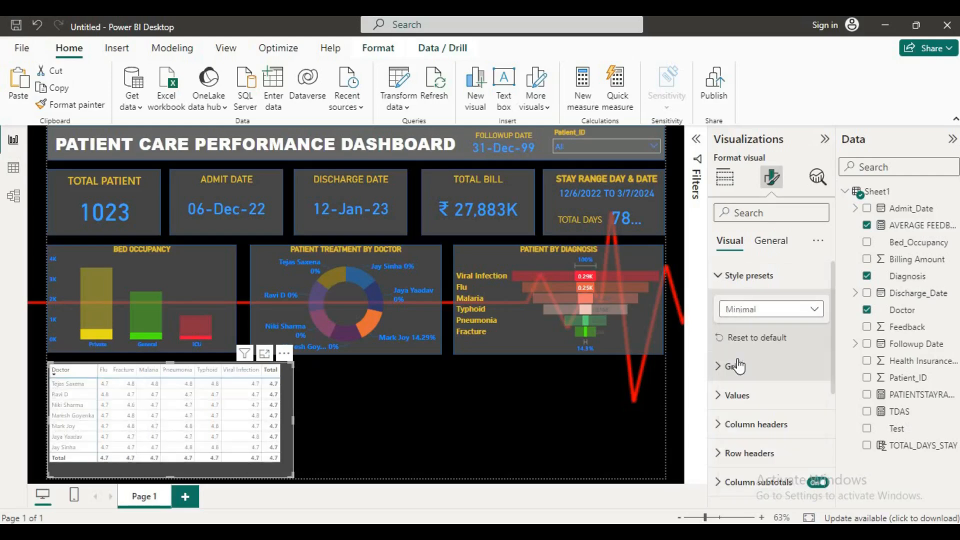
Step: Set both the background color and the alternate background color of the matrix values to black
{"action": "scroll", "coordinate": [772, 352], "scroll_direction": "down", "scroll_amount": 1}
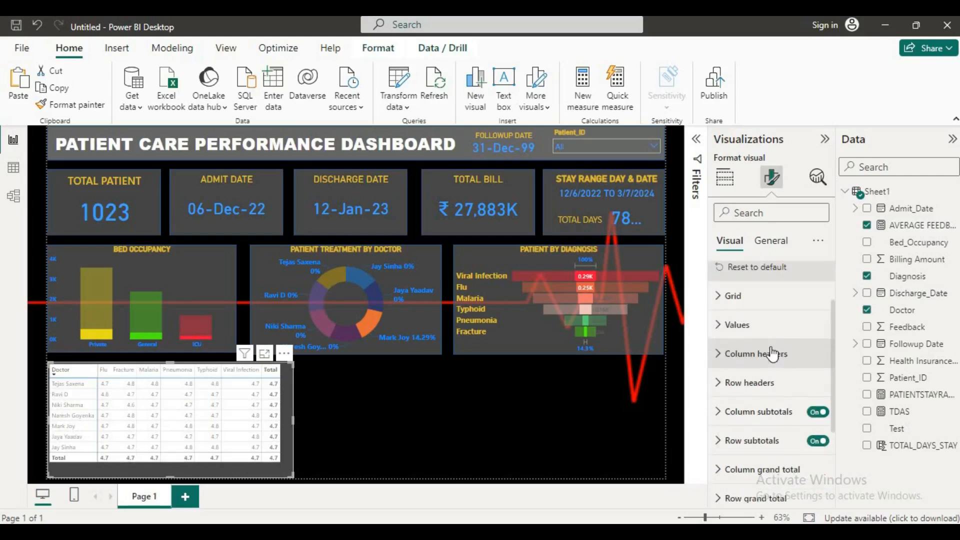
{"action": "scroll", "coordinate": [772, 356], "scroll_direction": "down", "scroll_amount": 3}
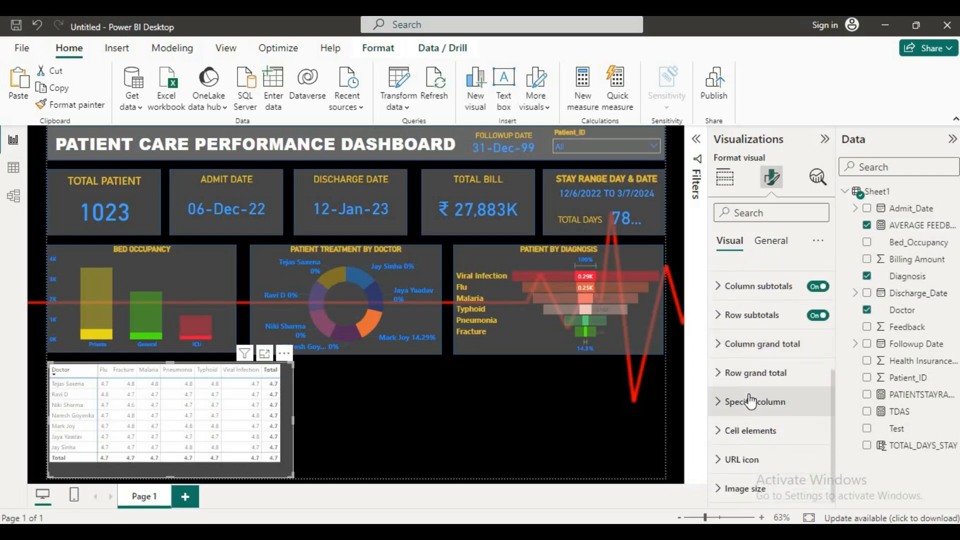
{"action": "scroll", "coordinate": [731, 452], "scroll_direction": "up", "scroll_amount": 2}
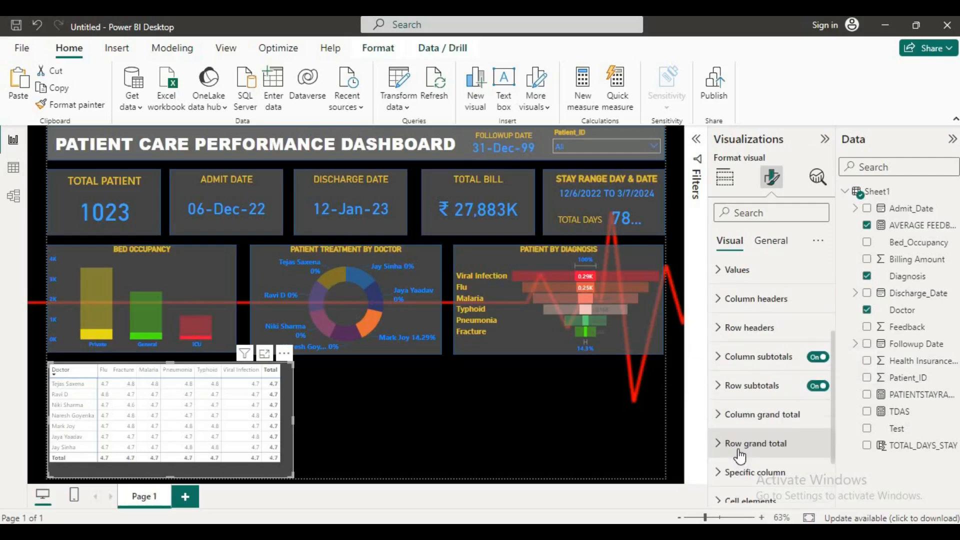
{"action": "left_click", "coordinate": [723, 339]}
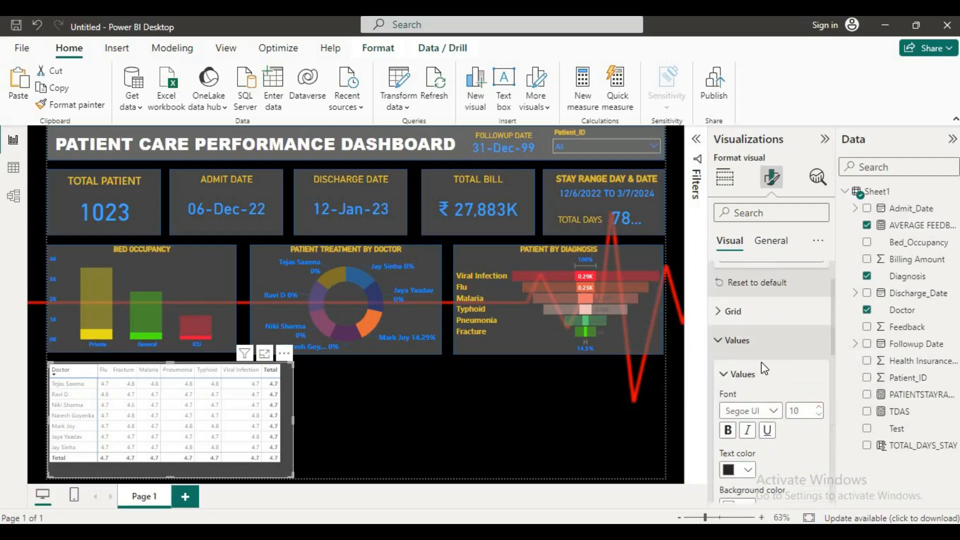
{"action": "scroll", "coordinate": [762, 372], "scroll_direction": "down", "scroll_amount": 1}
{"action": "scroll", "coordinate": [762, 372], "scroll_direction": "down", "scroll_amount": 3}
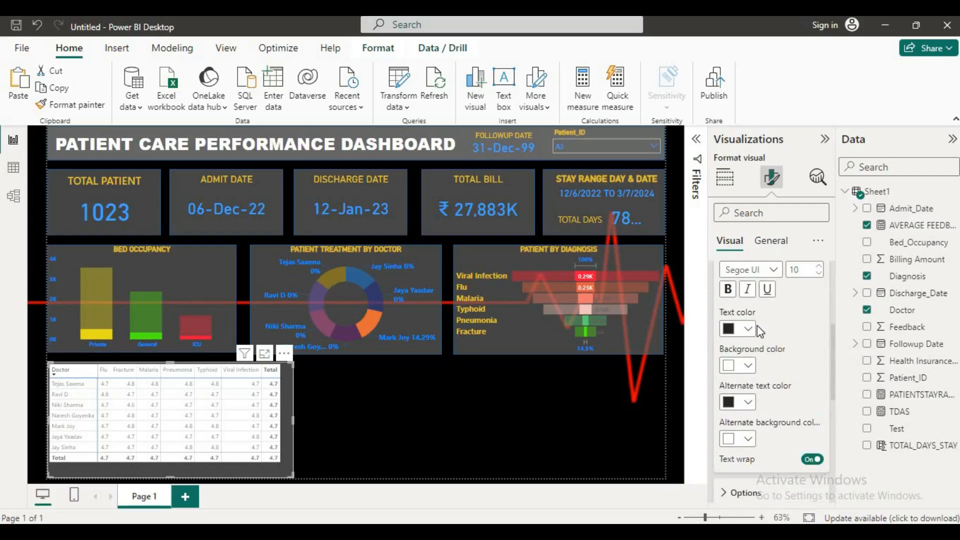
{"action": "left_click", "coordinate": [756, 370]}
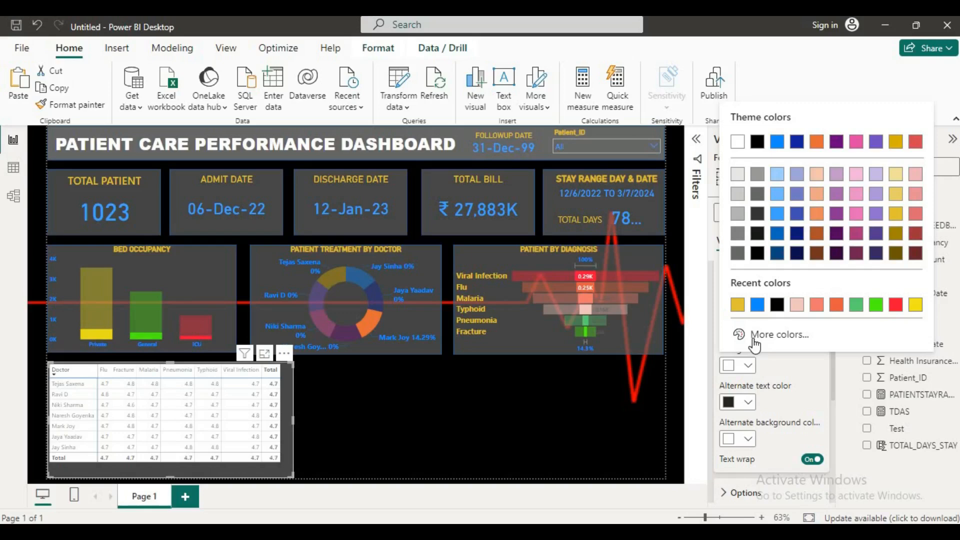
{"action": "left_click", "coordinate": [777, 305]}
{"action": "left_click", "coordinate": [739, 438]}
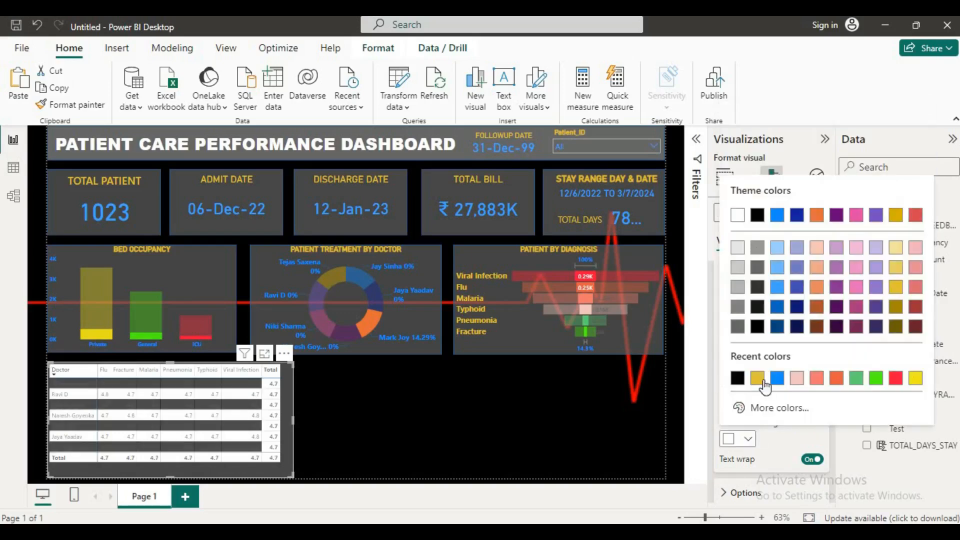
{"action": "left_click", "coordinate": [737, 379]}
Step: Set the text and alternate text colors of the matrix values to white, keeping the alternate background black
{"action": "left_click", "coordinate": [748, 329]}
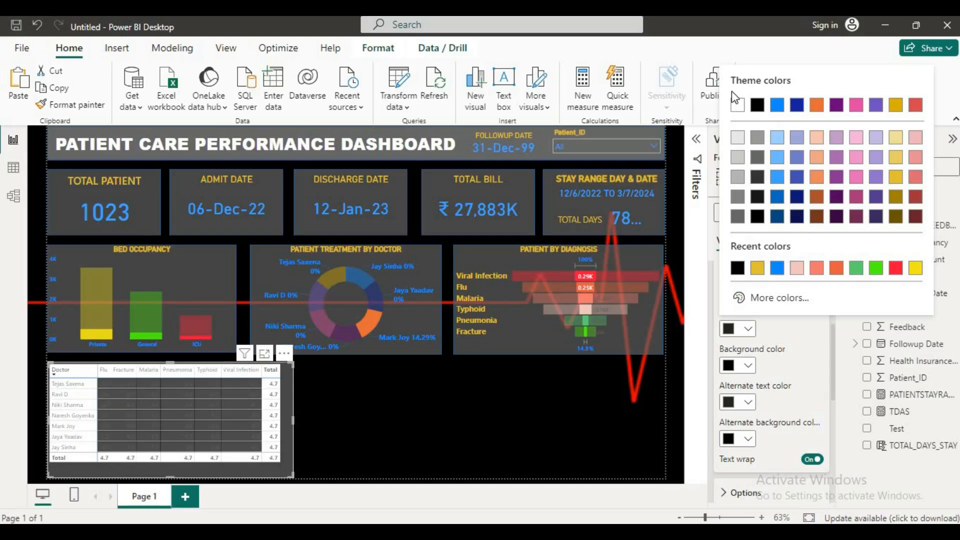
{"action": "left_click", "coordinate": [738, 106]}
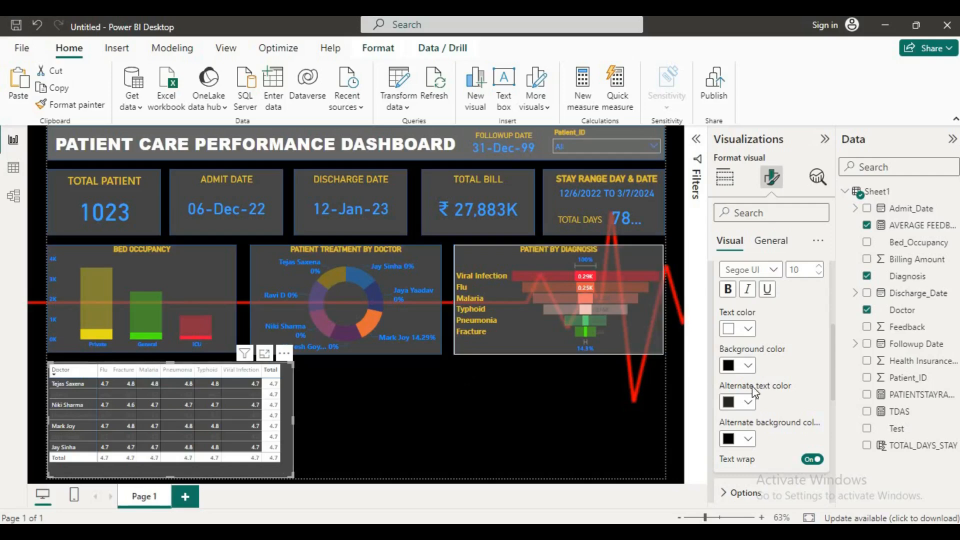
{"action": "left_click", "coordinate": [749, 439]}
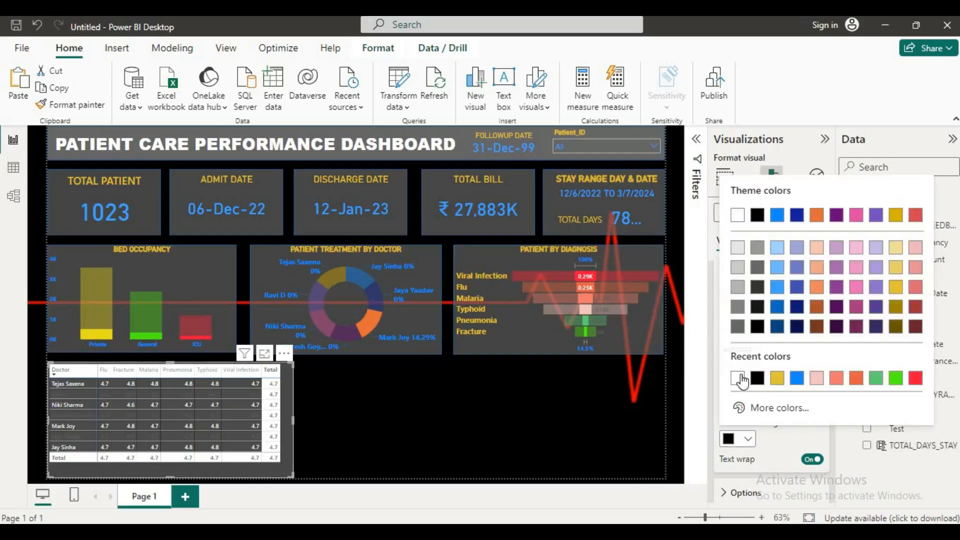
{"action": "left_click", "coordinate": [740, 375]}
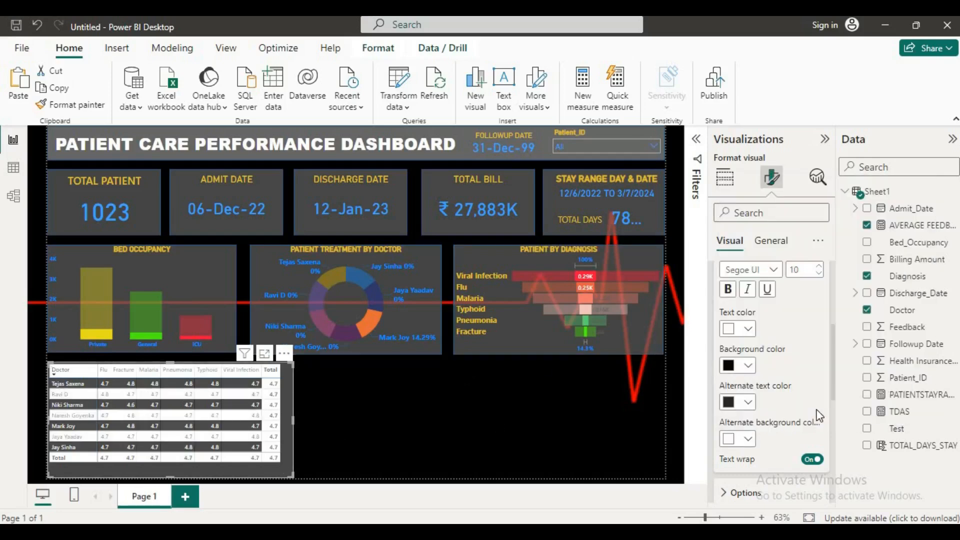
{"action": "left_click", "coordinate": [748, 403]}
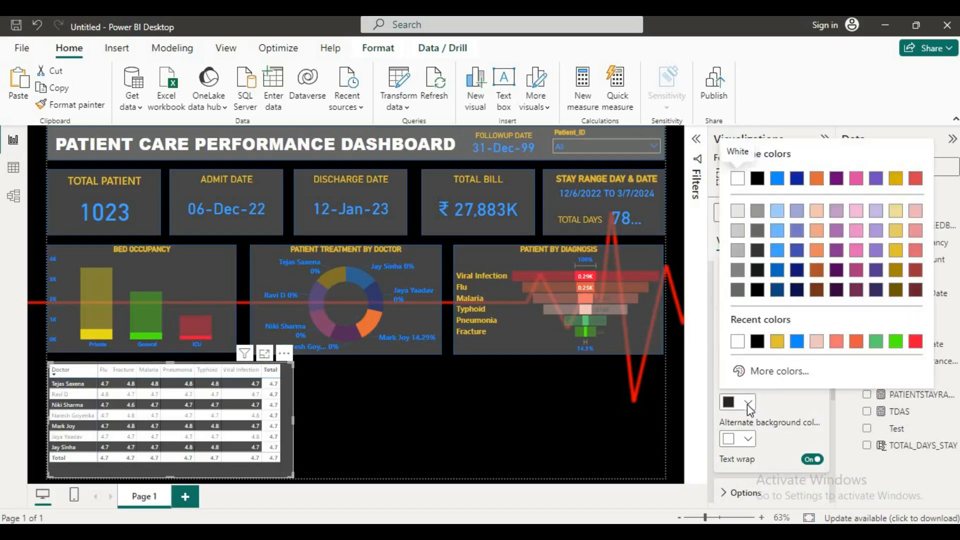
{"action": "left_click", "coordinate": [738, 344]}
{"action": "left_click", "coordinate": [744, 440]}
{"action": "left_click", "coordinate": [755, 378]}
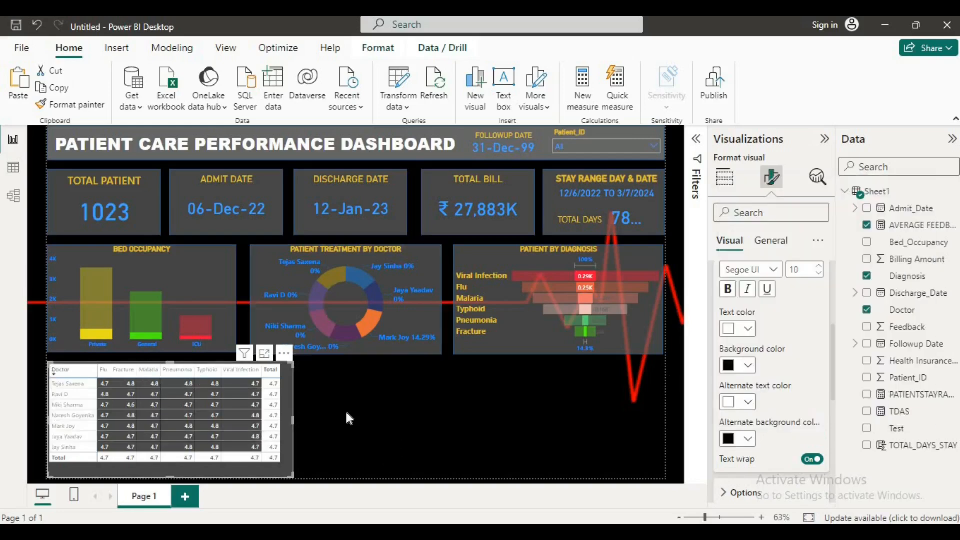
Step: Make the matrix values bold at font size 11
{"action": "scroll", "coordinate": [774, 361], "scroll_direction": "down", "scroll_amount": 3}
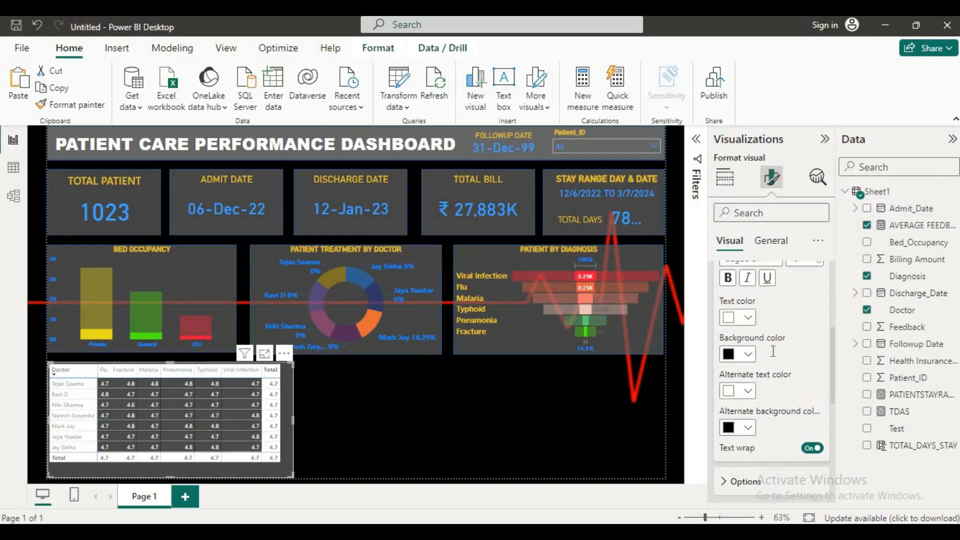
{"action": "scroll", "coordinate": [760, 363], "scroll_direction": "up", "scroll_amount": 5}
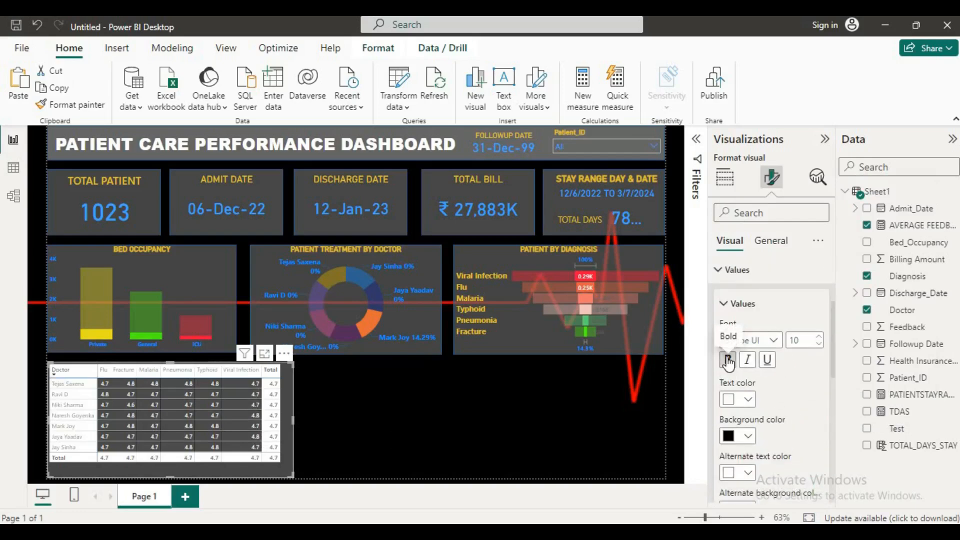
{"action": "left_click", "coordinate": [819, 337]}
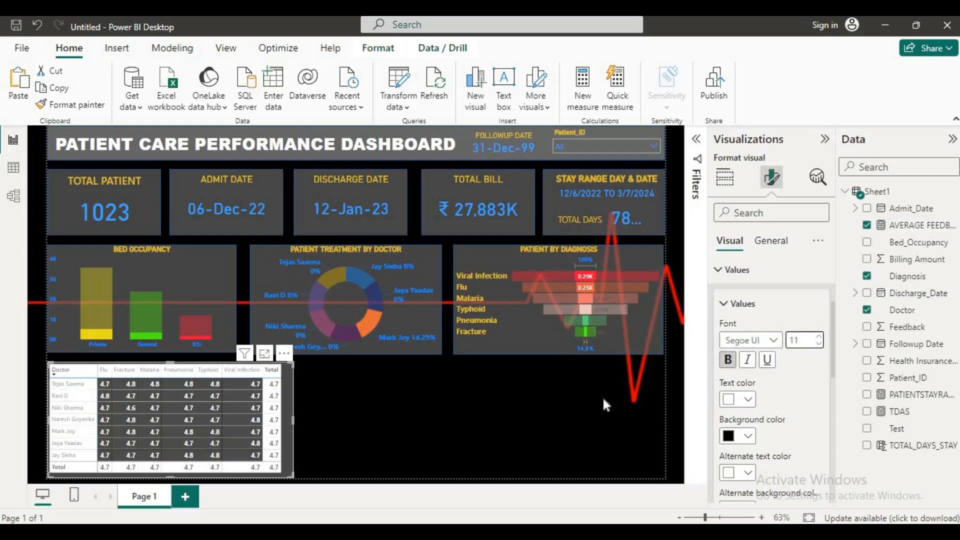
Step: Format the matrix's column headers with #e1c233 text on a black background and center their alignment
{"action": "scroll", "coordinate": [769, 401], "scroll_direction": "down", "scroll_amount": 5}
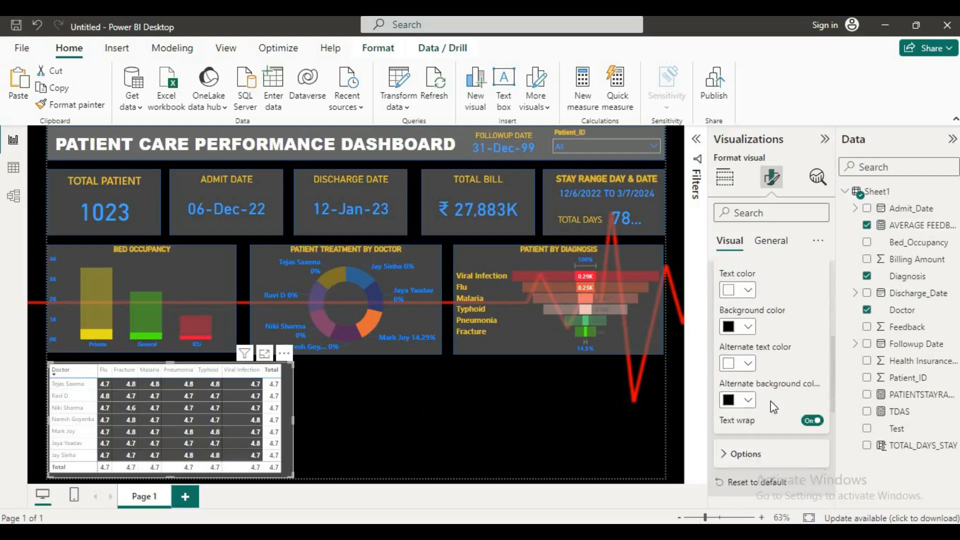
{"action": "left_click", "coordinate": [723, 353]}
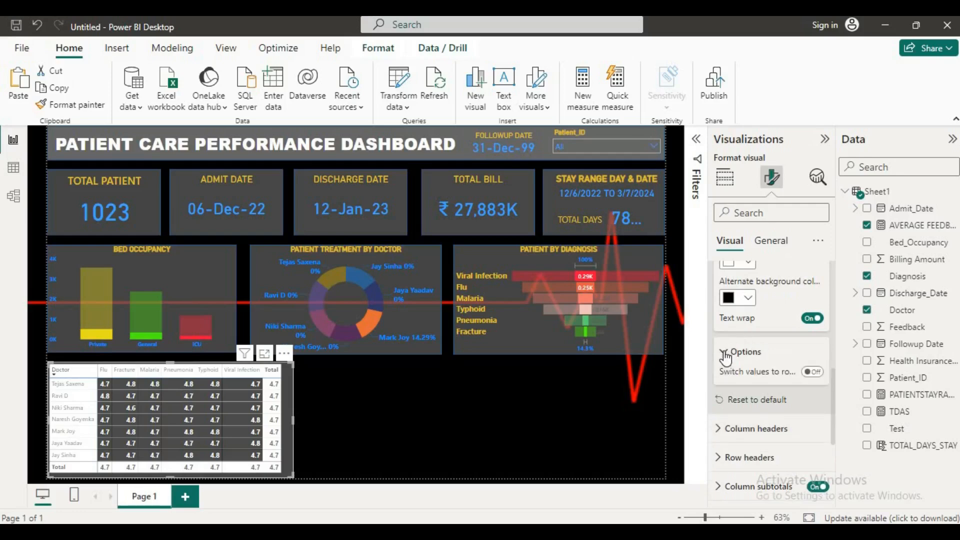
{"action": "left_click", "coordinate": [722, 353]}
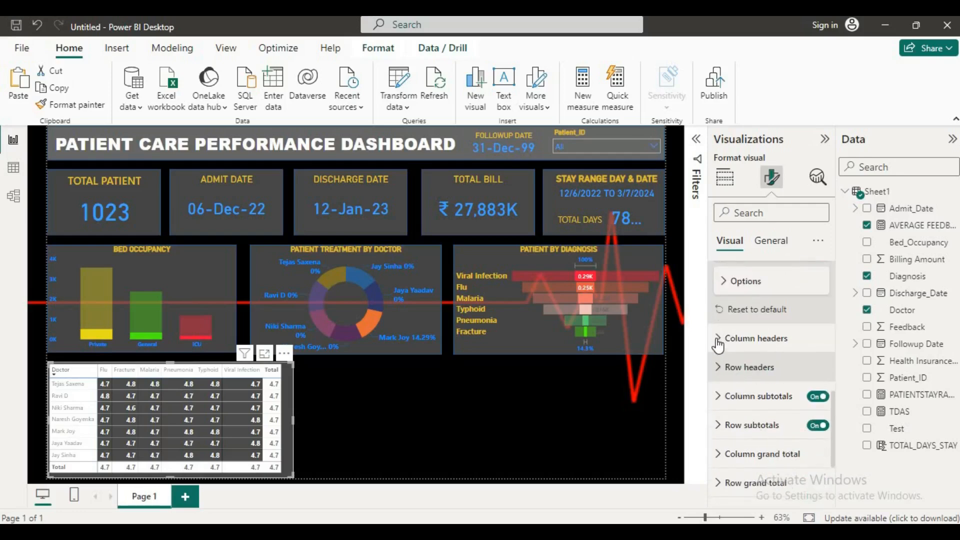
{"action": "left_click", "coordinate": [720, 338]}
{"action": "scroll", "coordinate": [735, 380], "scroll_direction": "down", "scroll_amount": 2}
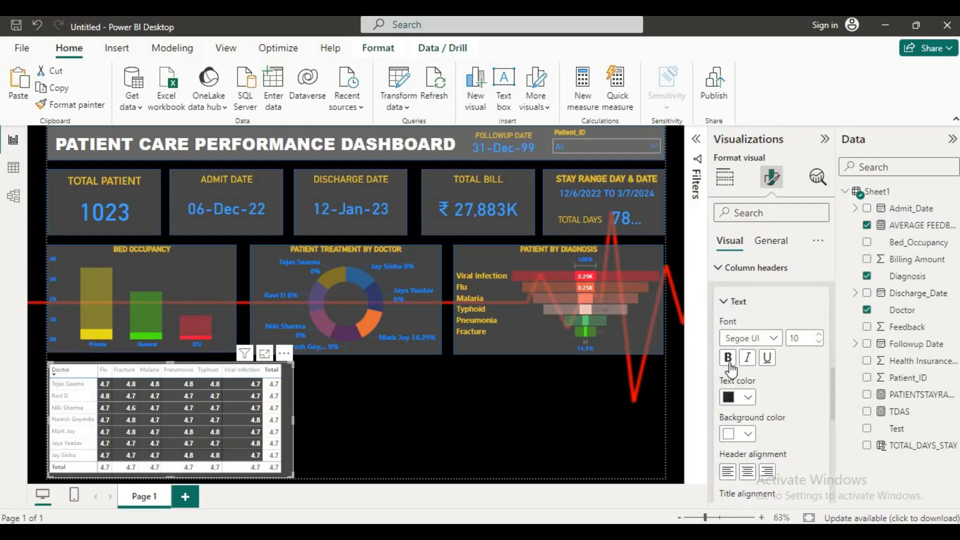
{"action": "left_click", "coordinate": [747, 398]}
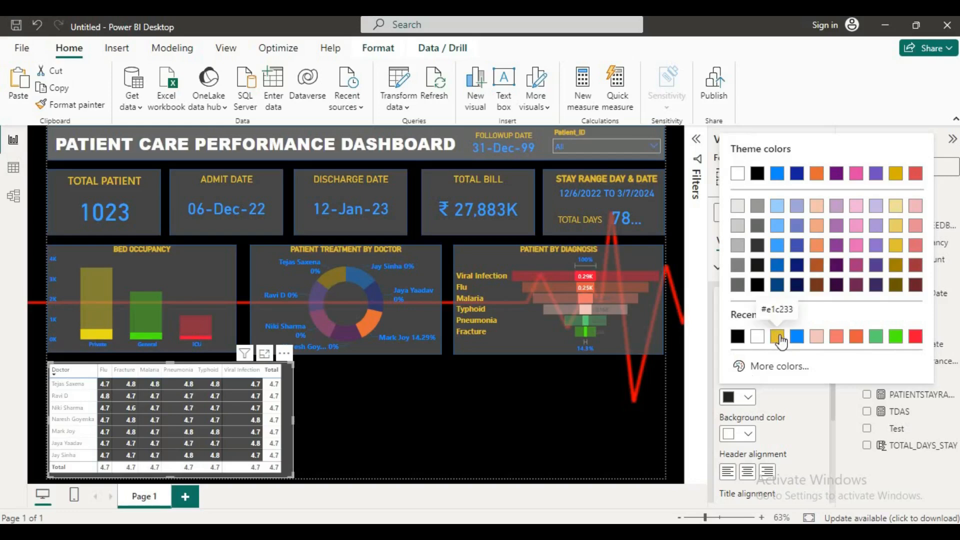
{"action": "left_click", "coordinate": [778, 338]}
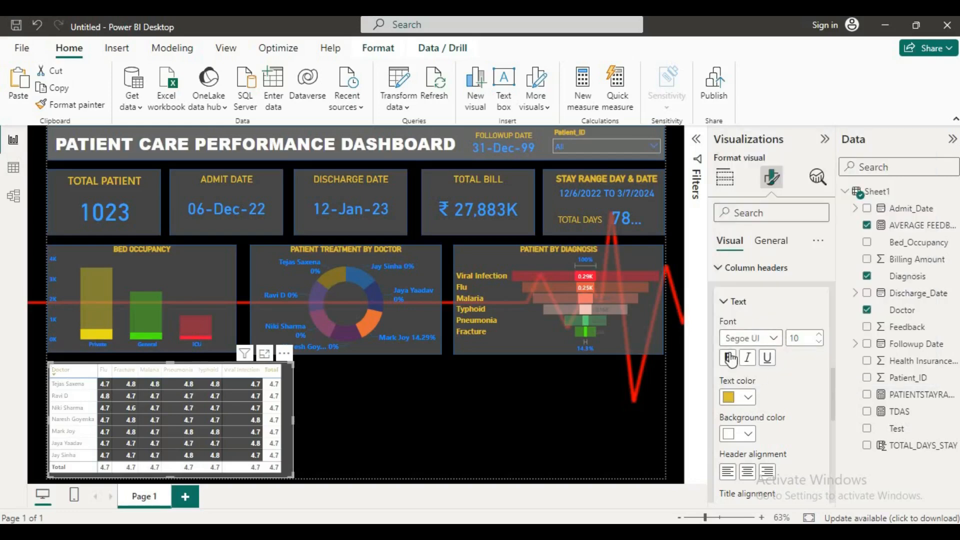
{"action": "left_click", "coordinate": [748, 434]}
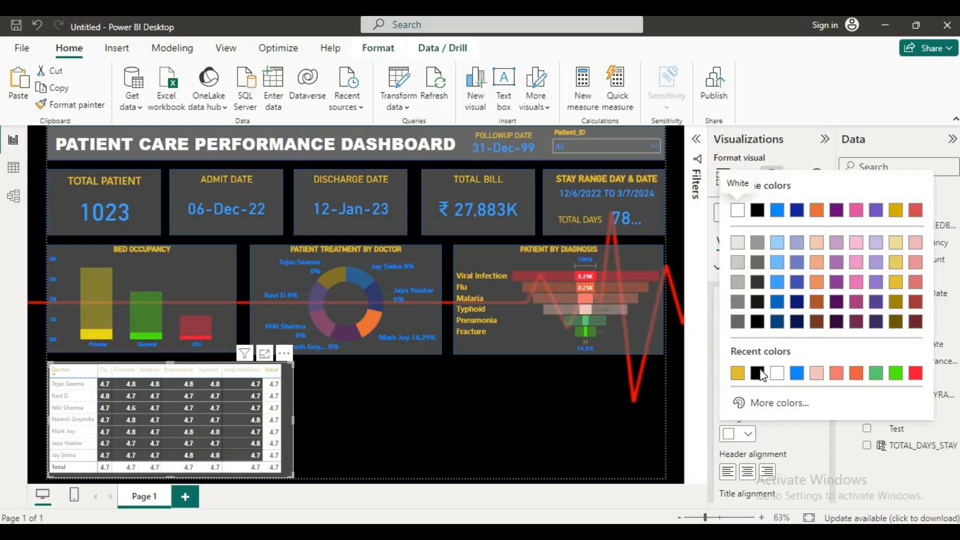
{"action": "left_click", "coordinate": [758, 374]}
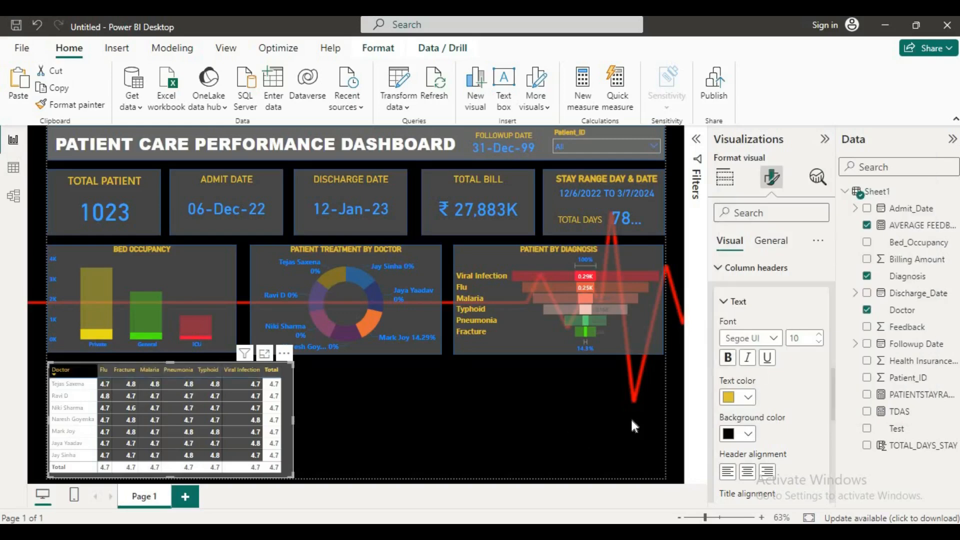
{"action": "scroll", "coordinate": [748, 400], "scroll_direction": "down", "scroll_amount": 3}
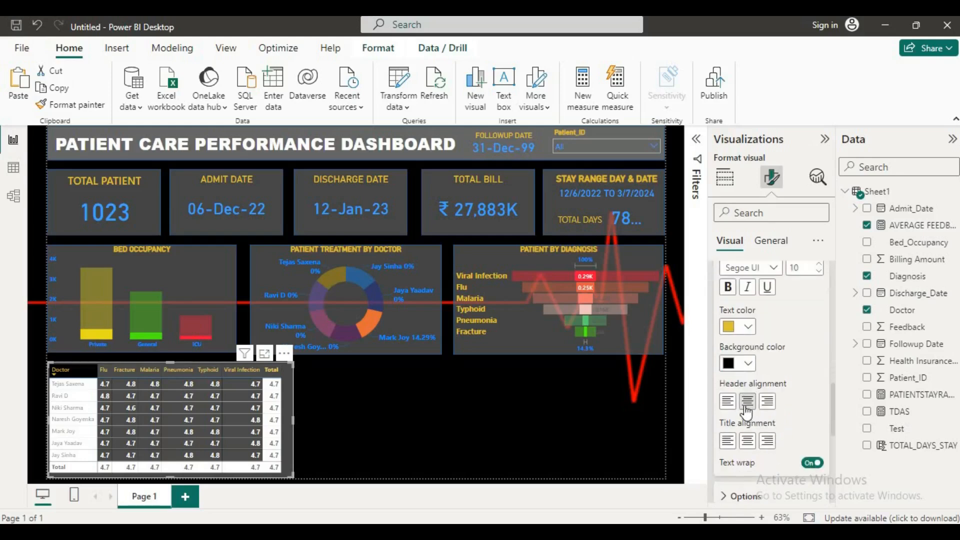
{"action": "left_click", "coordinate": [745, 407]}
Step: Format the matrix's row headers with bold blue text at size 11 on a black background
{"action": "scroll", "coordinate": [763, 390], "scroll_direction": "down", "scroll_amount": 2}
{"action": "scroll", "coordinate": [763, 390], "scroll_direction": "down", "scroll_amount": 3}
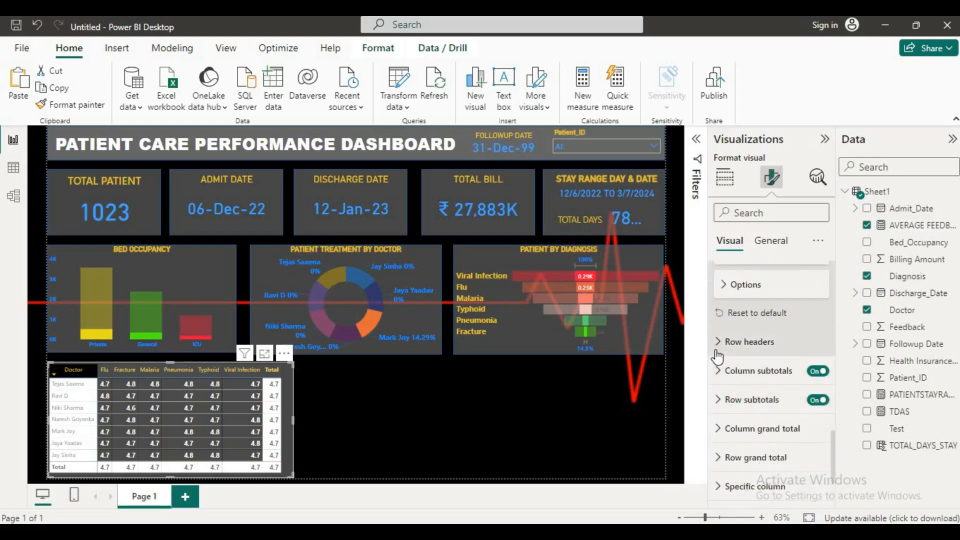
{"action": "left_click", "coordinate": [734, 341]}
{"action": "scroll", "coordinate": [750, 410], "scroll_direction": "down", "scroll_amount": 5}
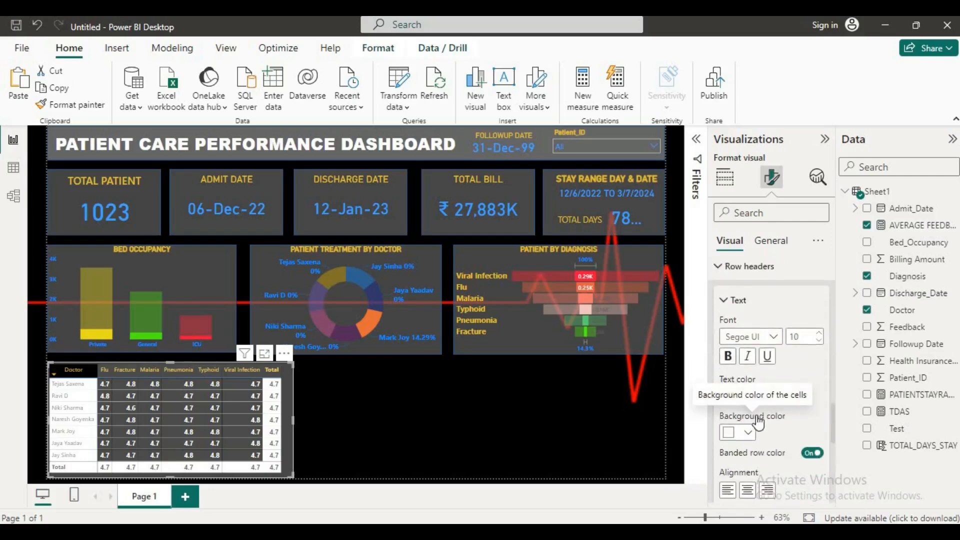
{"action": "scroll", "coordinate": [758, 422], "scroll_direction": "up", "scroll_amount": 3}
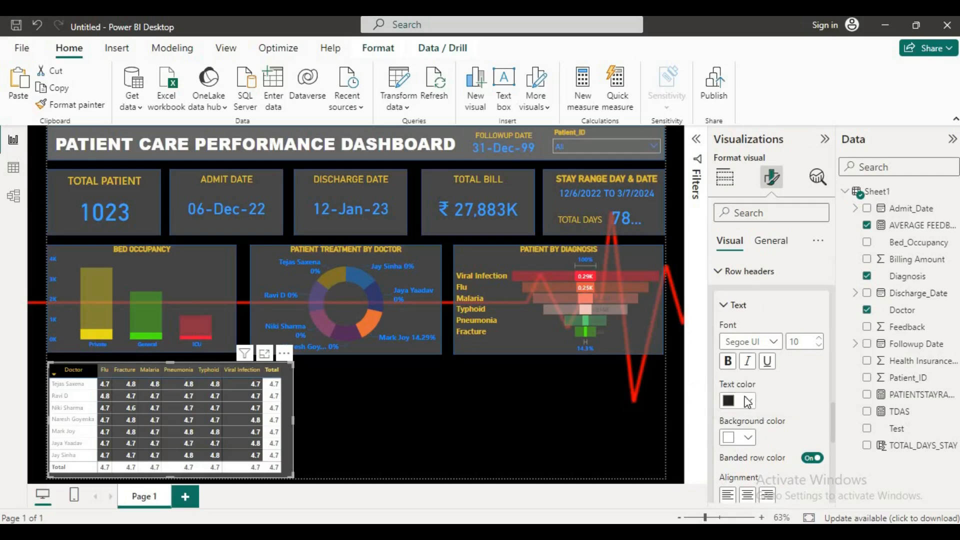
{"action": "left_click", "coordinate": [747, 401]}
{"action": "left_click", "coordinate": [797, 341]}
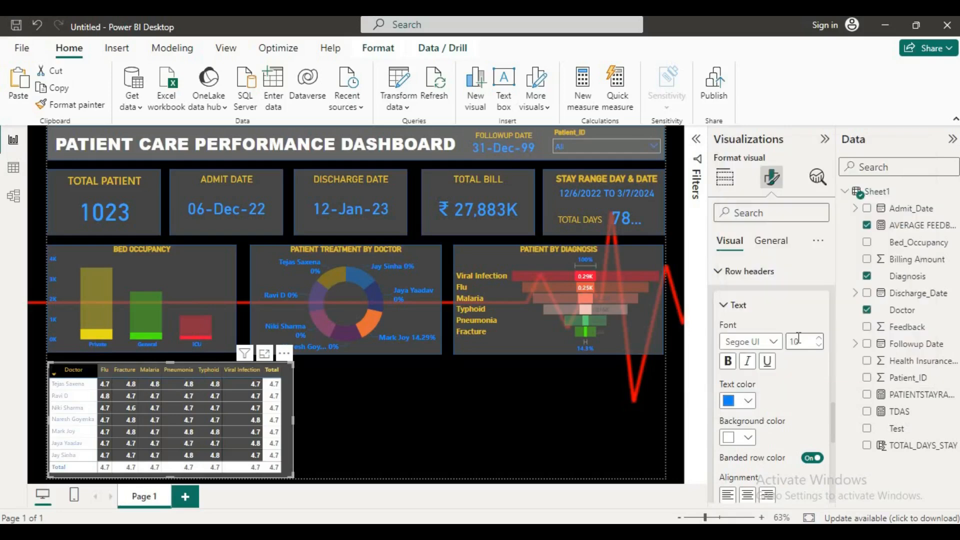
{"action": "left_click", "coordinate": [748, 437]}
{"action": "left_click", "coordinate": [756, 377]}
{"action": "left_click", "coordinate": [730, 362]}
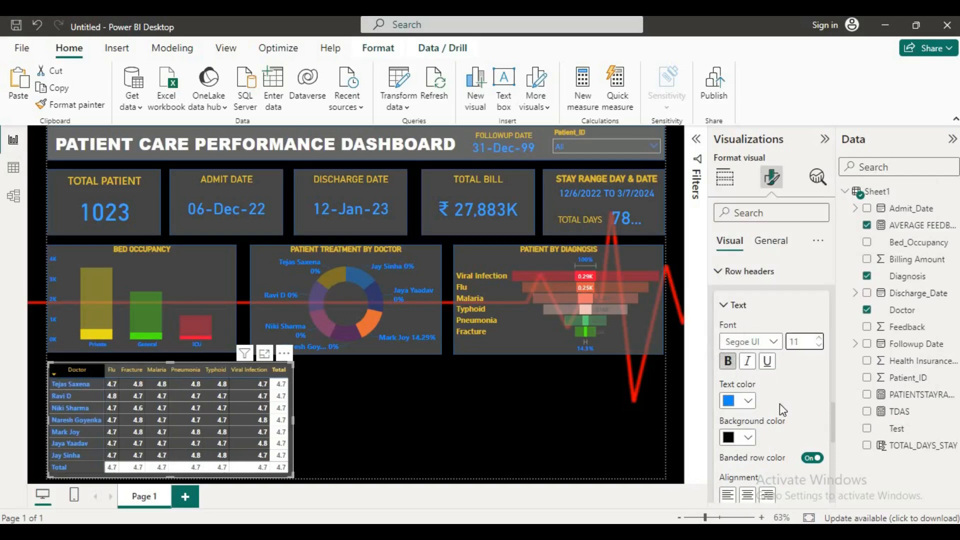
Step: Turn off the column subtotals and row subtotals of the feedback matrix
{"action": "scroll", "coordinate": [766, 371], "scroll_direction": "down", "scroll_amount": 3}
{"action": "scroll", "coordinate": [767, 382], "scroll_direction": "down", "scroll_amount": 3}
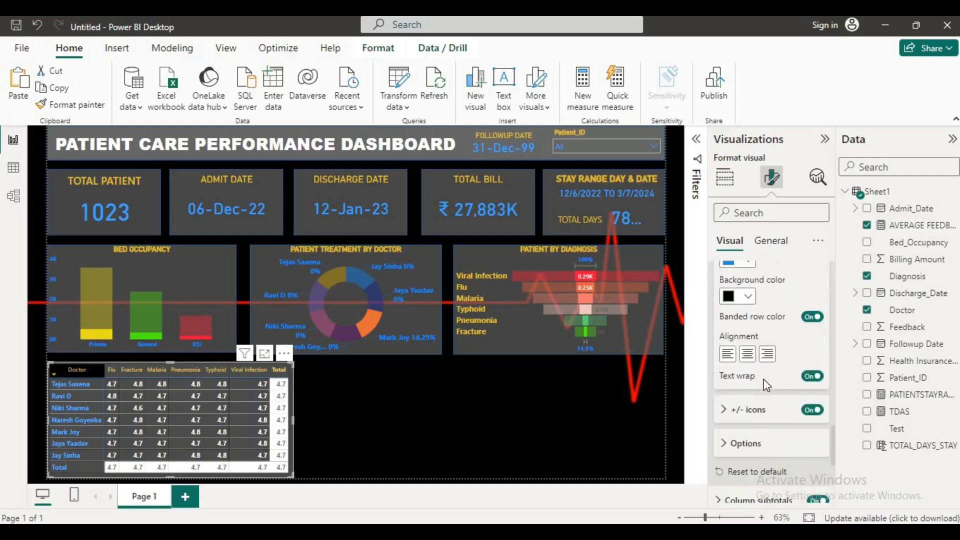
{"action": "scroll", "coordinate": [766, 380], "scroll_direction": "down", "scroll_amount": 6}
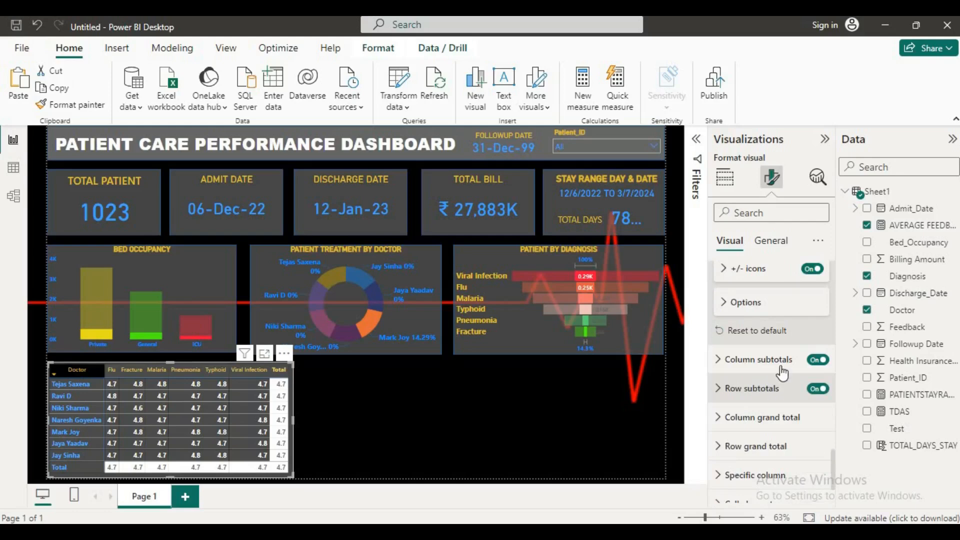
{"action": "left_click", "coordinate": [816, 360]}
{"action": "left_click", "coordinate": [818, 389]}
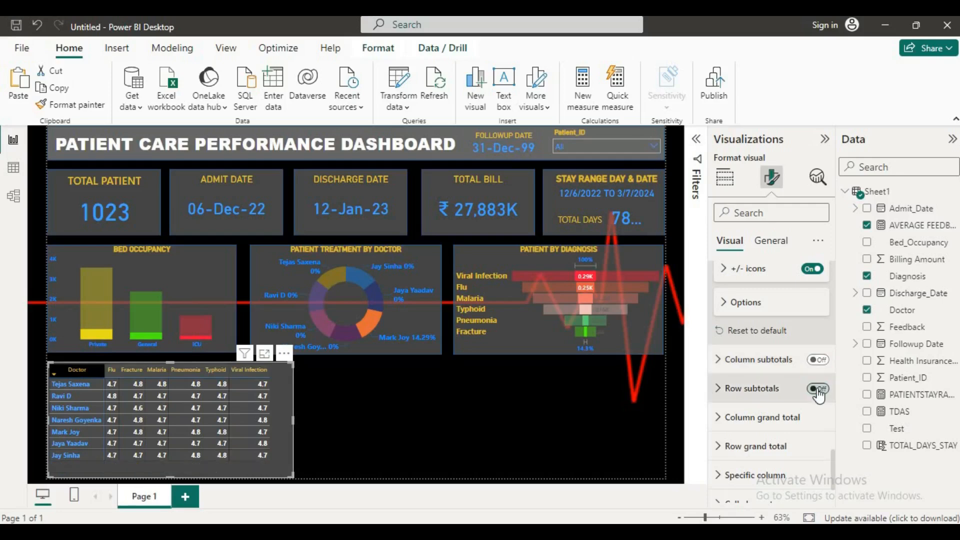
{"action": "left_click", "coordinate": [818, 389]}
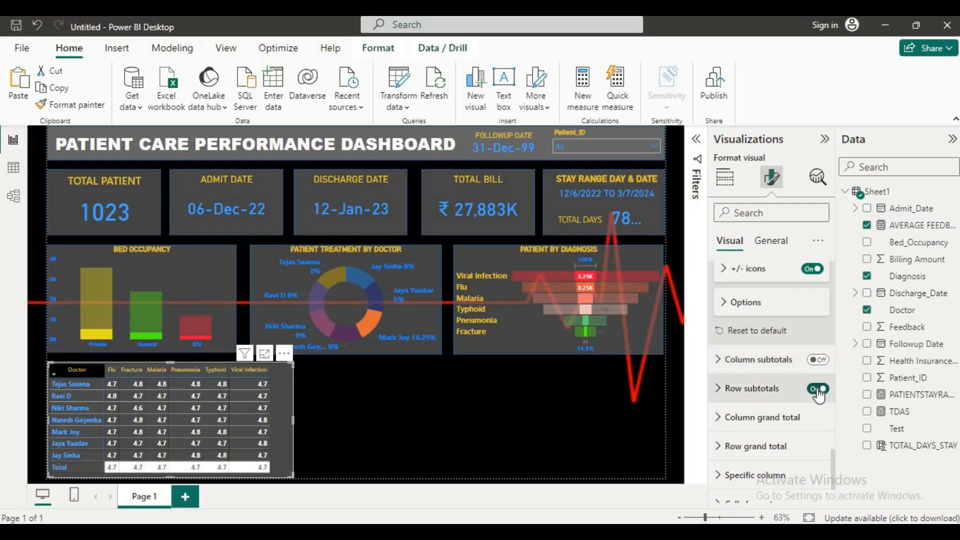
{"action": "left_click", "coordinate": [817, 389]}
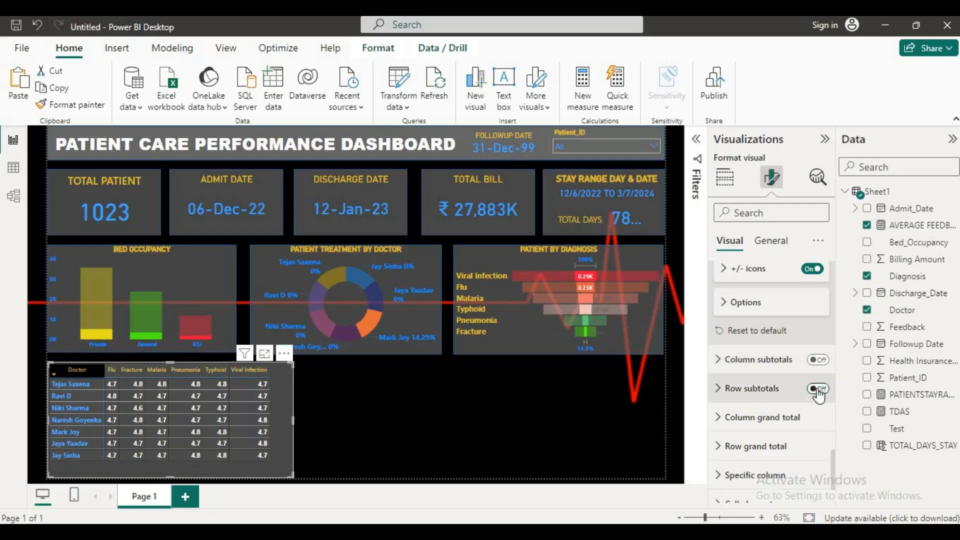
Step: Examine the matrix's column grand total and specific column formatting settings
{"action": "left_click", "coordinate": [718, 422]}
{"action": "scroll", "coordinate": [734, 407], "scroll_direction": "down", "scroll_amount": 2}
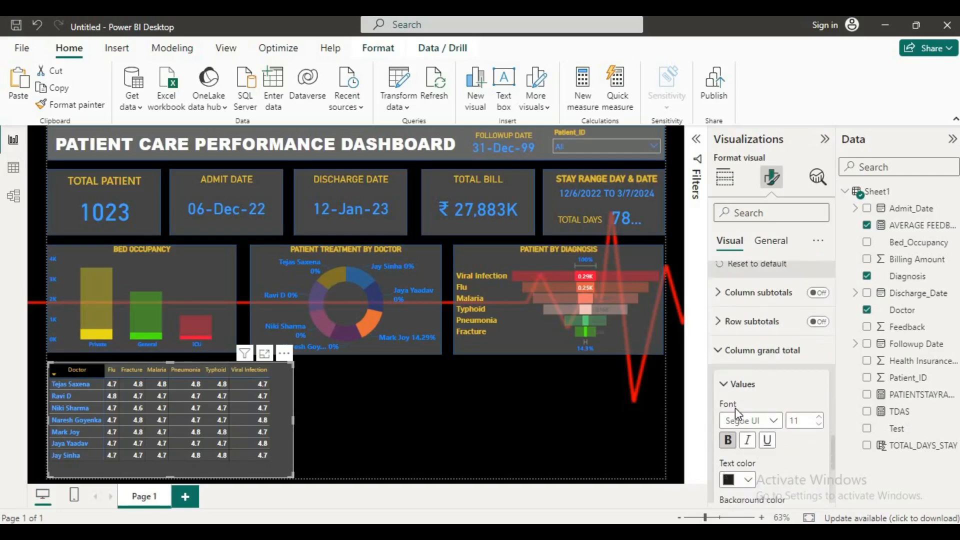
{"action": "left_click", "coordinate": [723, 347]}
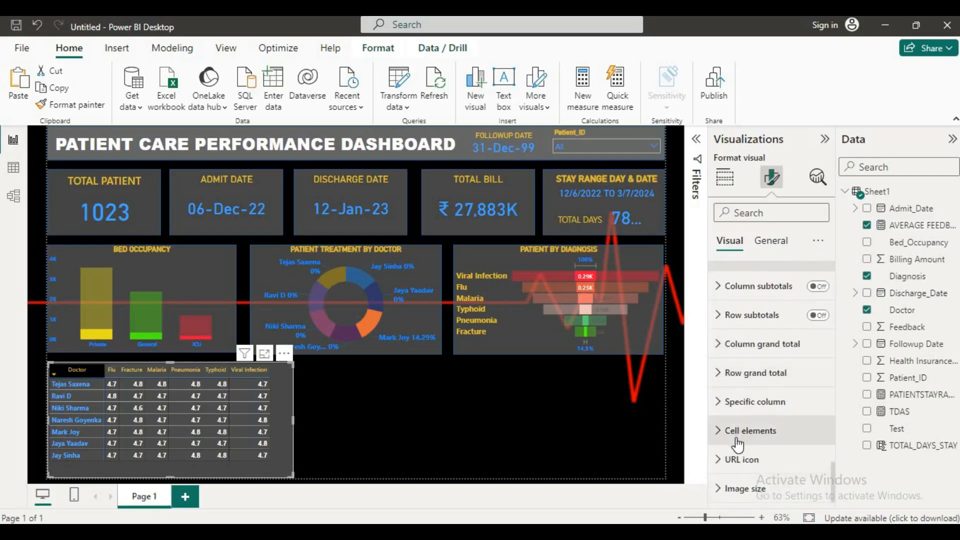
{"action": "left_click", "coordinate": [723, 401]}
{"action": "scroll", "coordinate": [766, 430], "scroll_direction": "down", "scroll_amount": 2}
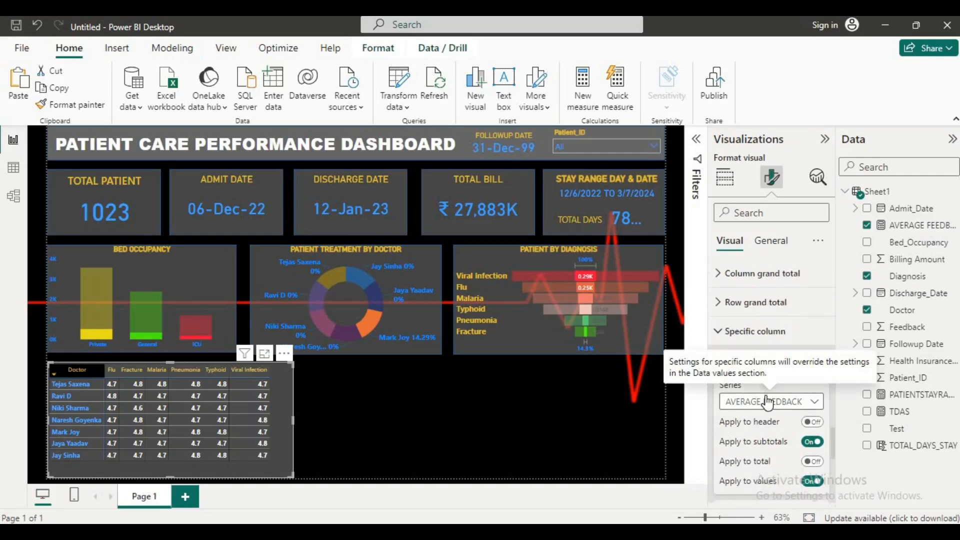
{"action": "scroll", "coordinate": [766, 441], "scroll_direction": "down", "scroll_amount": 2}
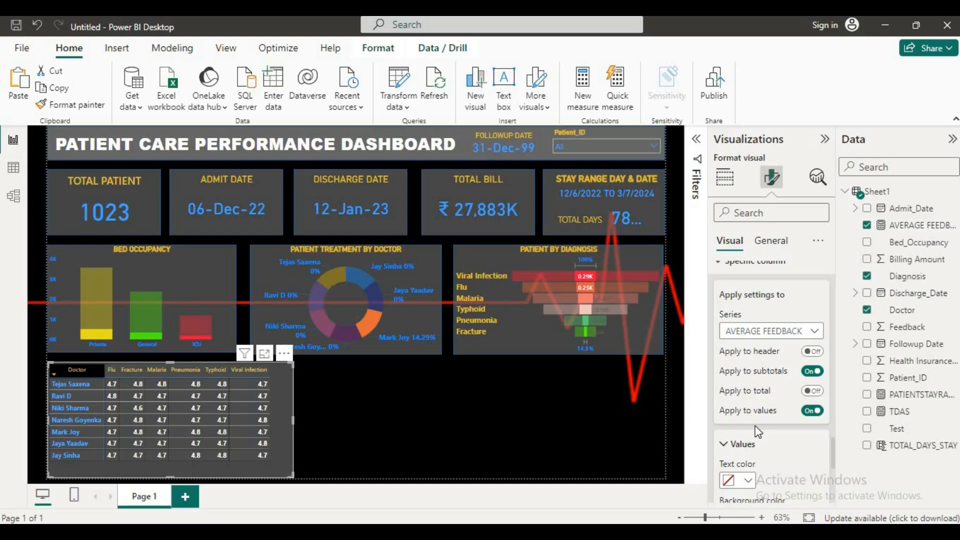
{"action": "scroll", "coordinate": [745, 405], "scroll_direction": "down", "scroll_amount": 4}
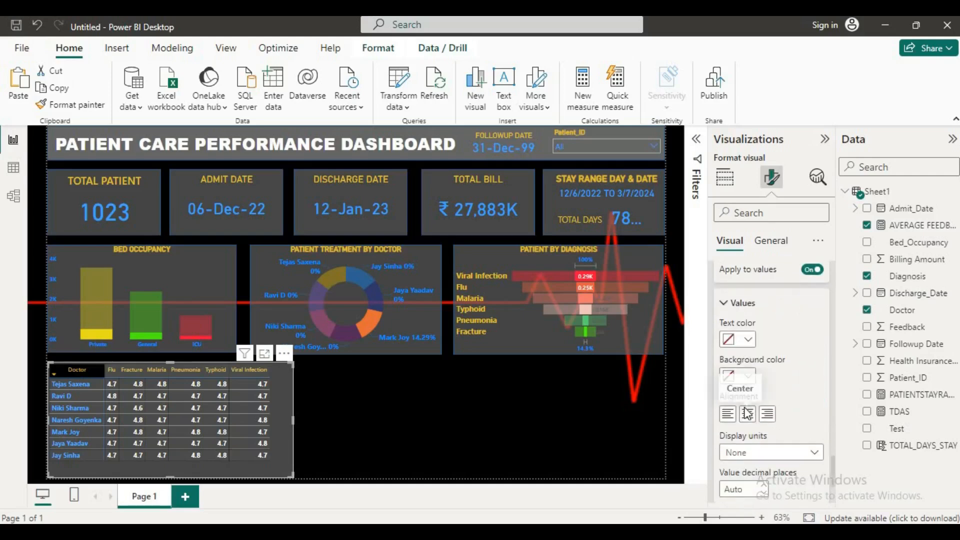
{"action": "left_click", "coordinate": [730, 303]}
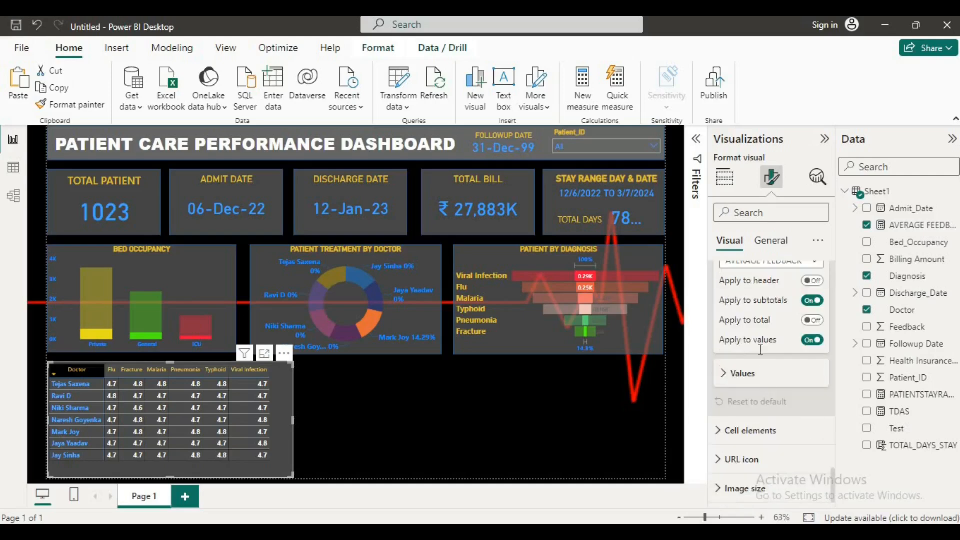
Step: Collapse the matrix's column headers, row headers and values formatting settings
{"action": "scroll", "coordinate": [766, 359], "scroll_direction": "up", "scroll_amount": 10}
{"action": "scroll", "coordinate": [766, 366], "scroll_direction": "up", "scroll_amount": 10}
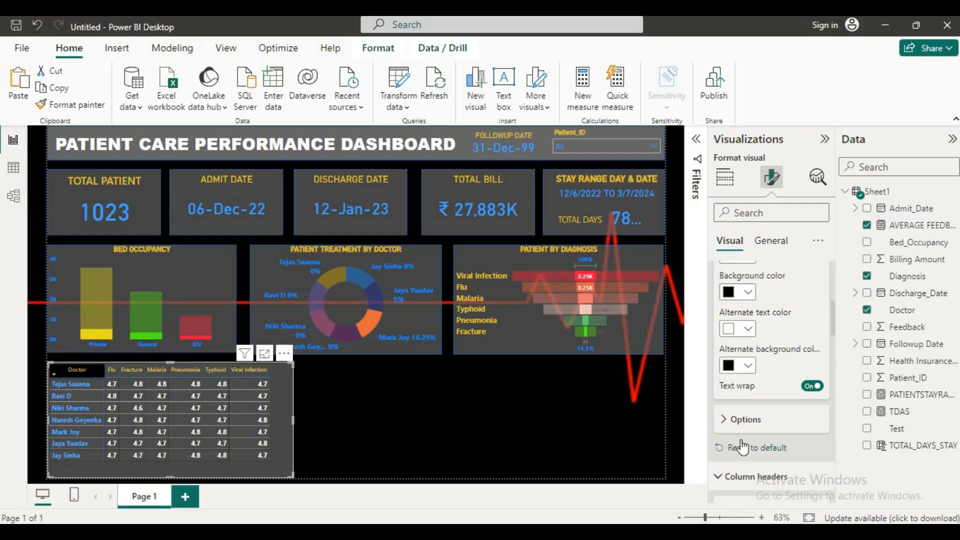
{"action": "scroll", "coordinate": [730, 420], "scroll_direction": "down", "scroll_amount": 2}
{"action": "left_click", "coordinate": [718, 405]}
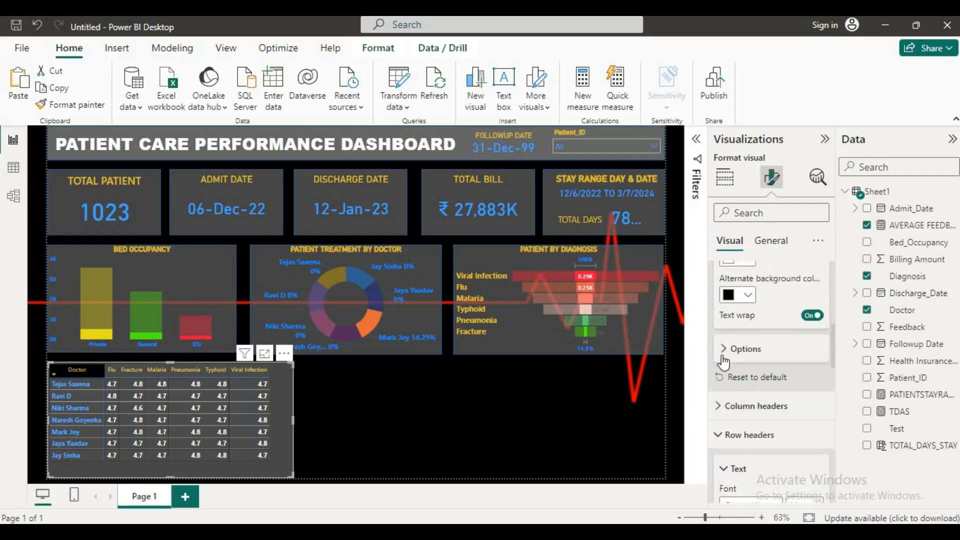
{"action": "left_click", "coordinate": [720, 434]}
{"action": "scroll", "coordinate": [719, 430], "scroll_direction": "down", "scroll_amount": 4}
{"action": "scroll", "coordinate": [745, 373], "scroll_direction": "up", "scroll_amount": 10}
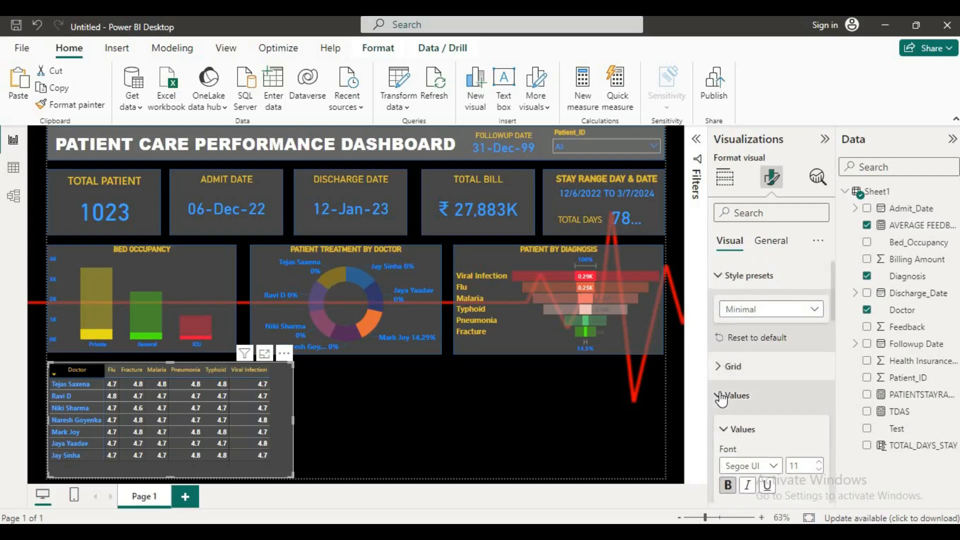
{"action": "left_click", "coordinate": [720, 398]}
Step: Set the matrix's horizontal gridlines to black with a width of 5
{"action": "left_click", "coordinate": [731, 366]}
{"action": "scroll", "coordinate": [770, 392], "scroll_direction": "down", "scroll_amount": 2}
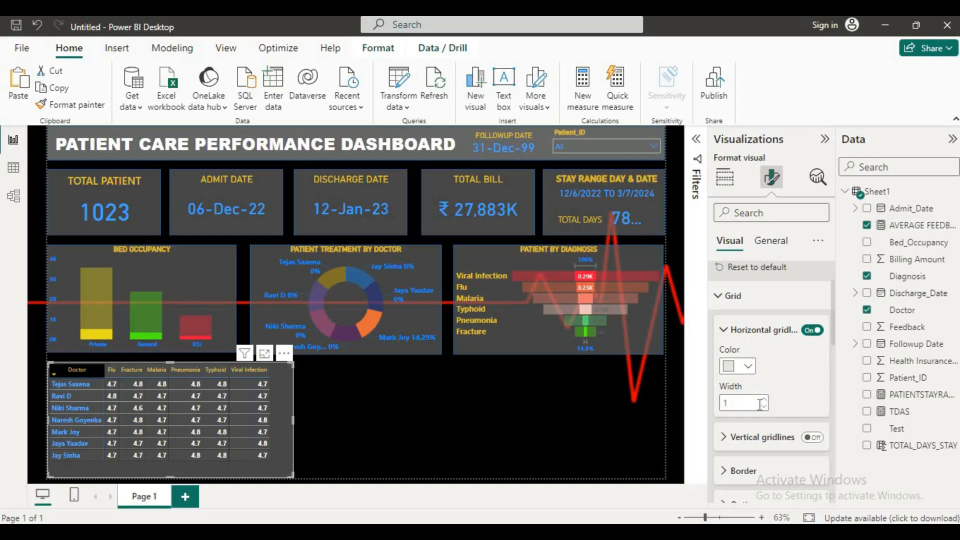
{"action": "left_click", "coordinate": [764, 400]}
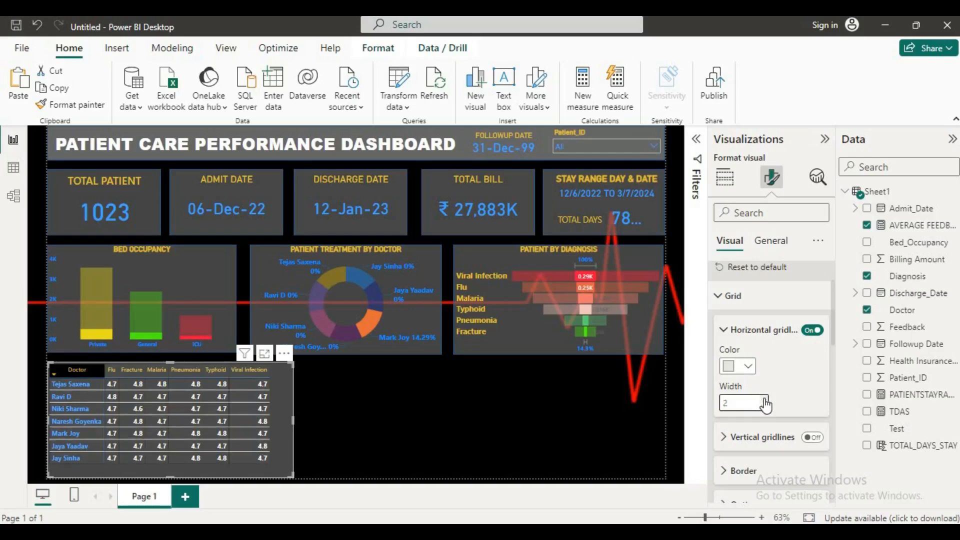
{"action": "left_click", "coordinate": [748, 366]}
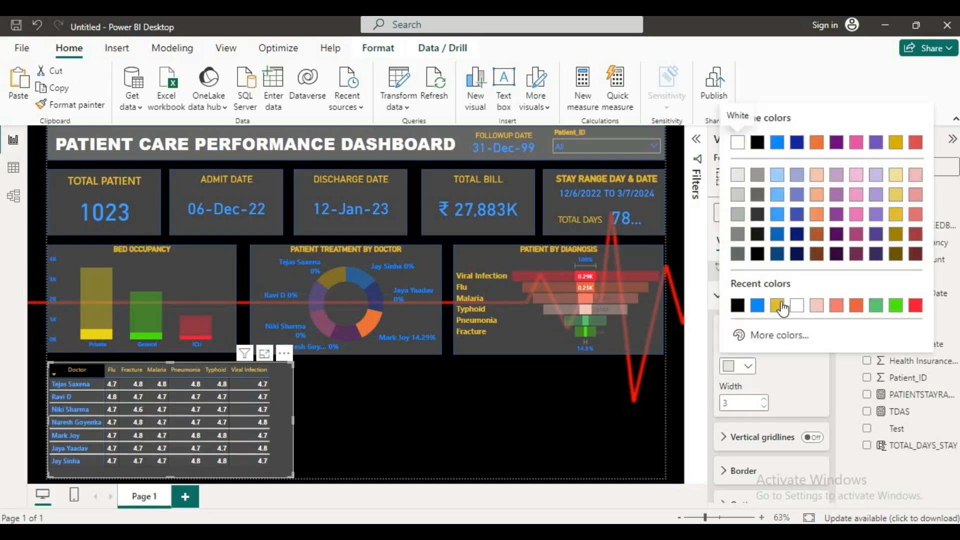
{"action": "left_click", "coordinate": [737, 305]}
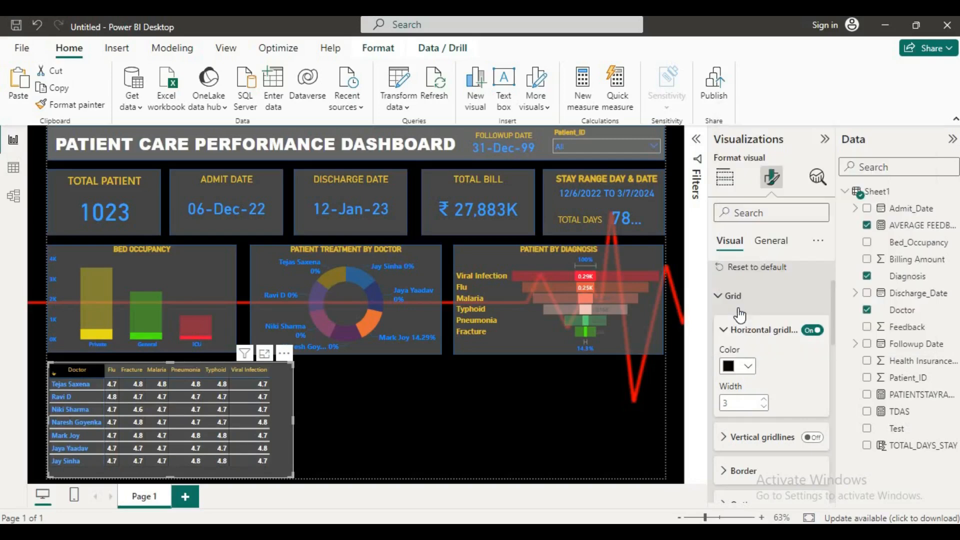
{"action": "left_click", "coordinate": [766, 398]}
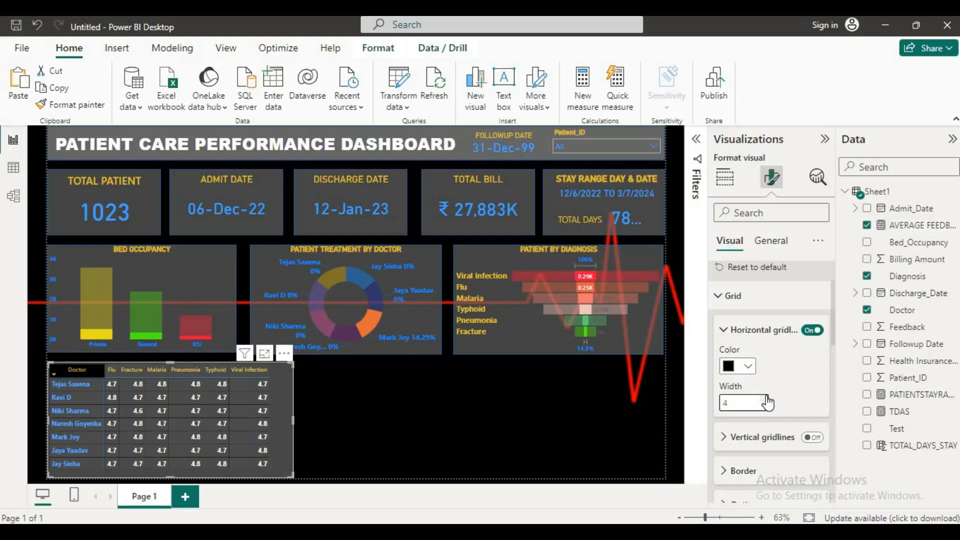
{"action": "left_click", "coordinate": [766, 398]}
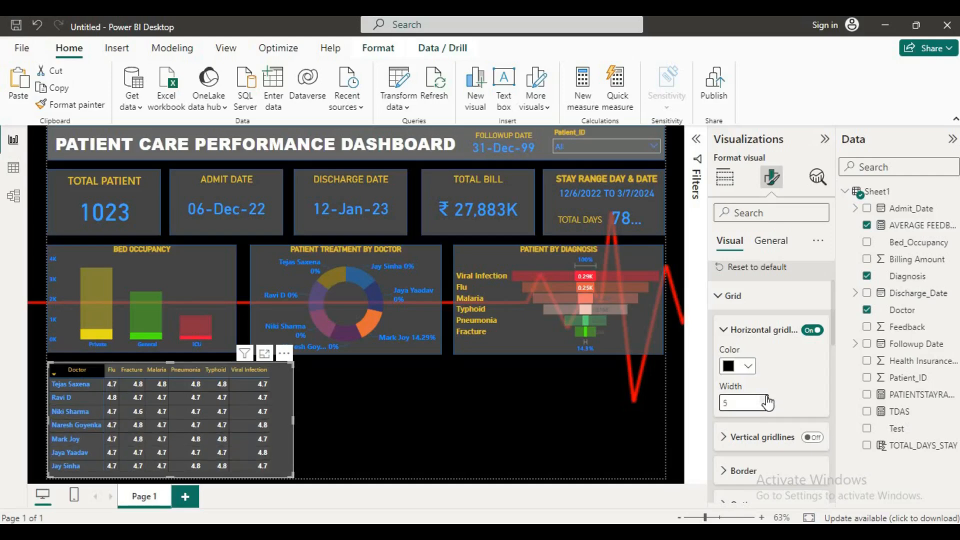
Step: Enable the matrix's vertical gridlines and make them black with a width of 2
{"action": "left_click", "coordinate": [724, 437]}
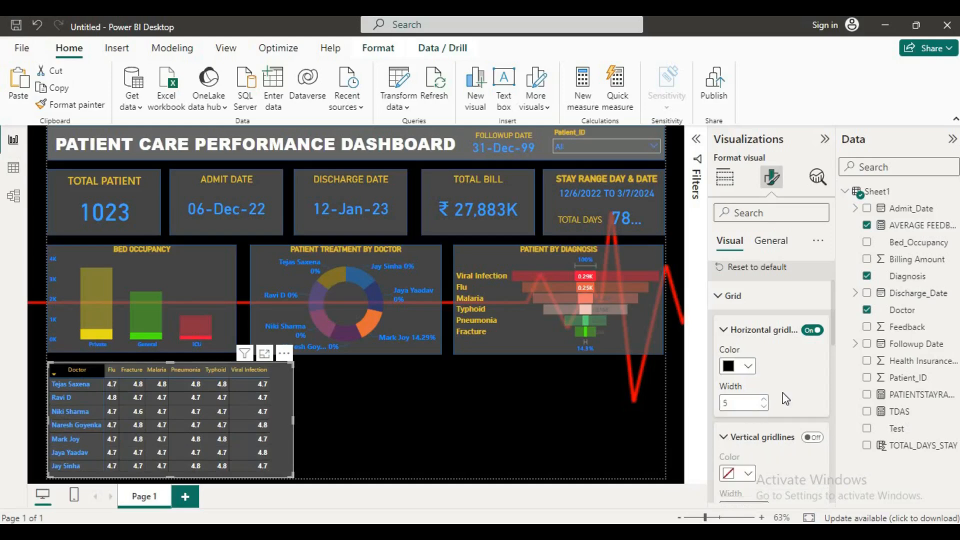
{"action": "scroll", "coordinate": [781, 395], "scroll_direction": "down", "scroll_amount": 3}
{"action": "left_click", "coordinate": [811, 295]}
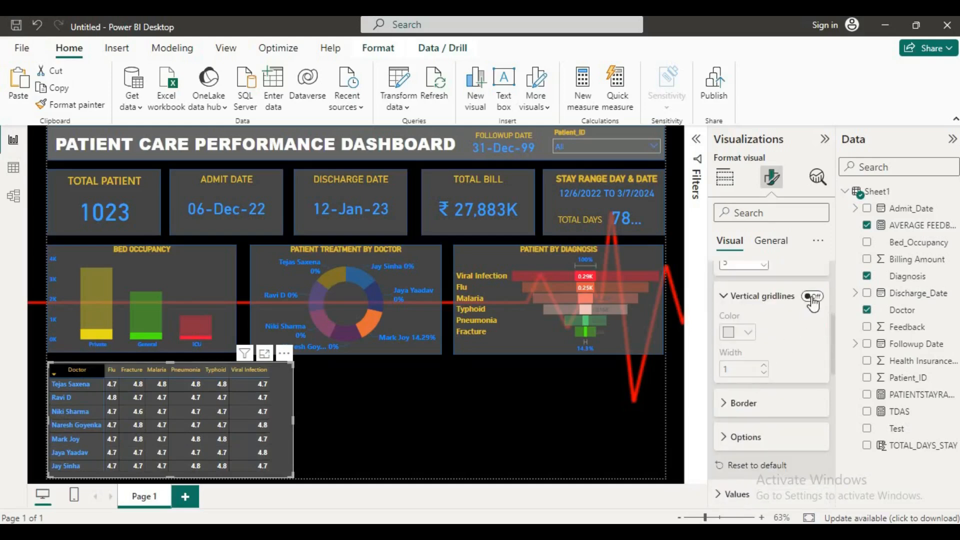
{"action": "left_click", "coordinate": [764, 369]}
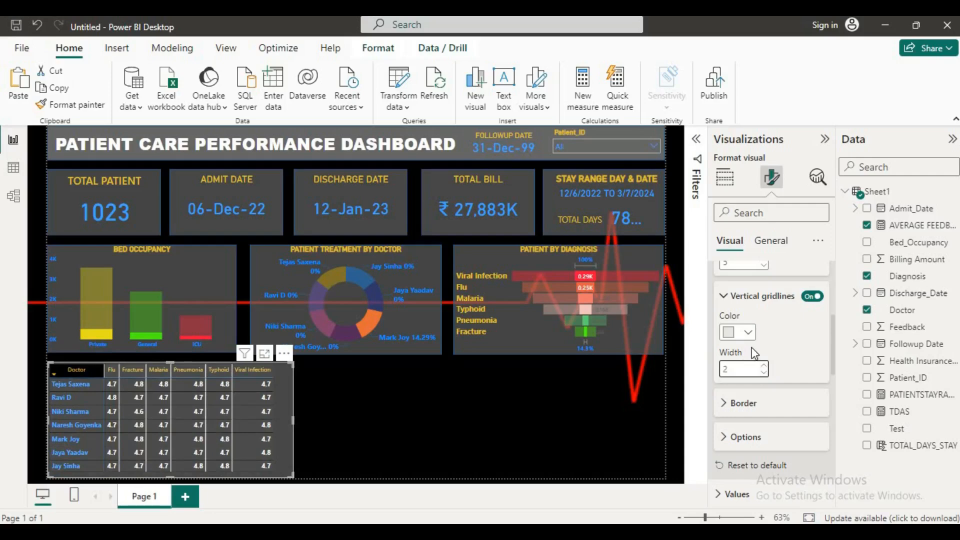
{"action": "left_click", "coordinate": [750, 332]}
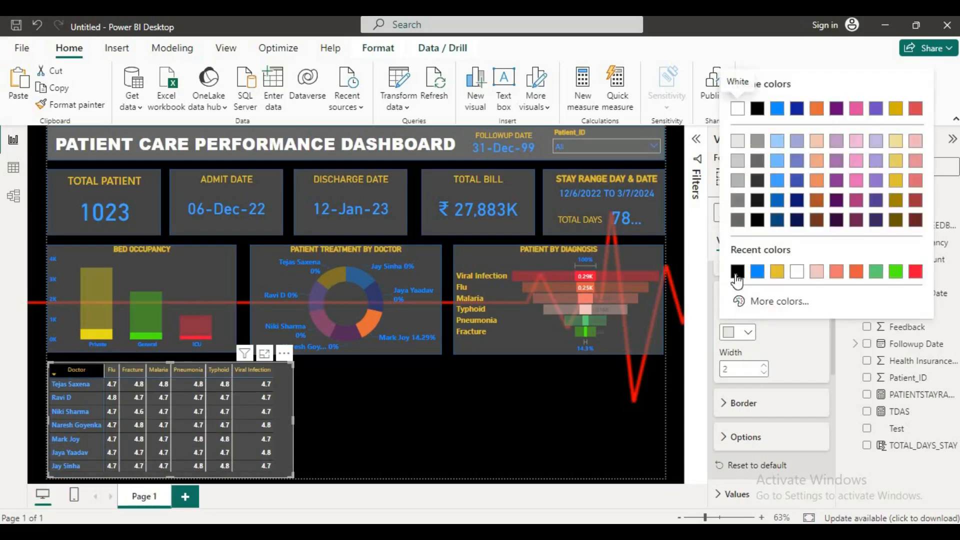
{"action": "left_click", "coordinate": [735, 274]}
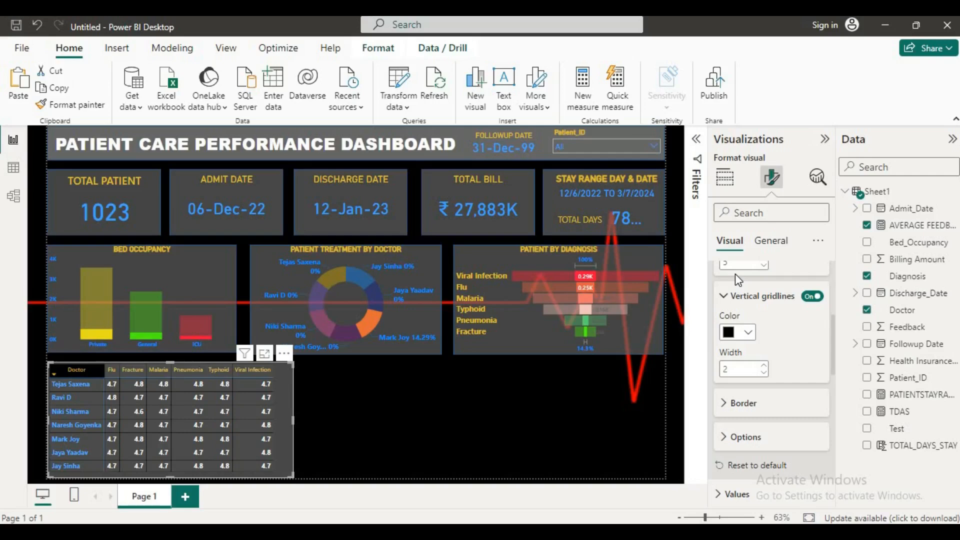
Step: Narrow the matrix and the gray background shape behind it to end just past the Viral Infection column
{"action": "left_click_drag", "start_coordinate": [292, 417], "coordinate": [274, 424]}
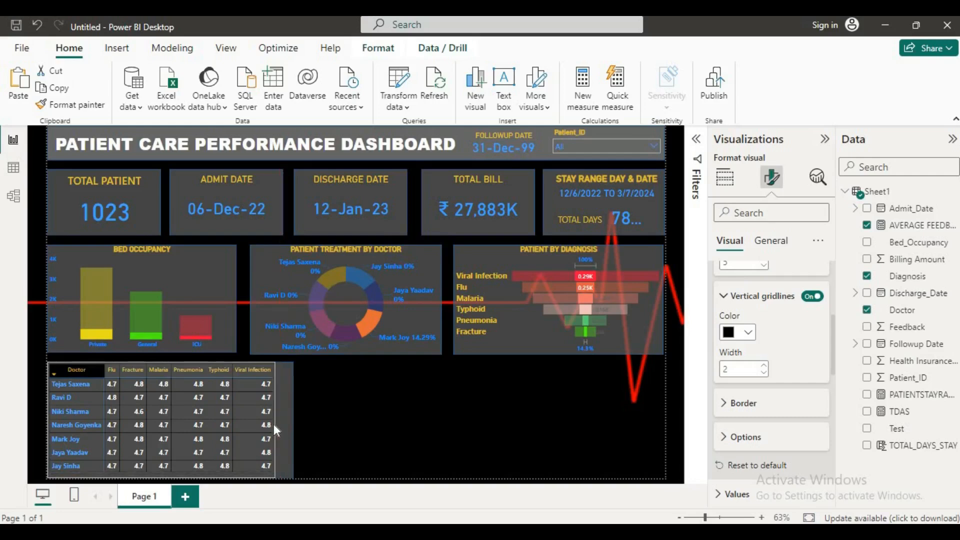
{"action": "left_click", "coordinate": [291, 415]}
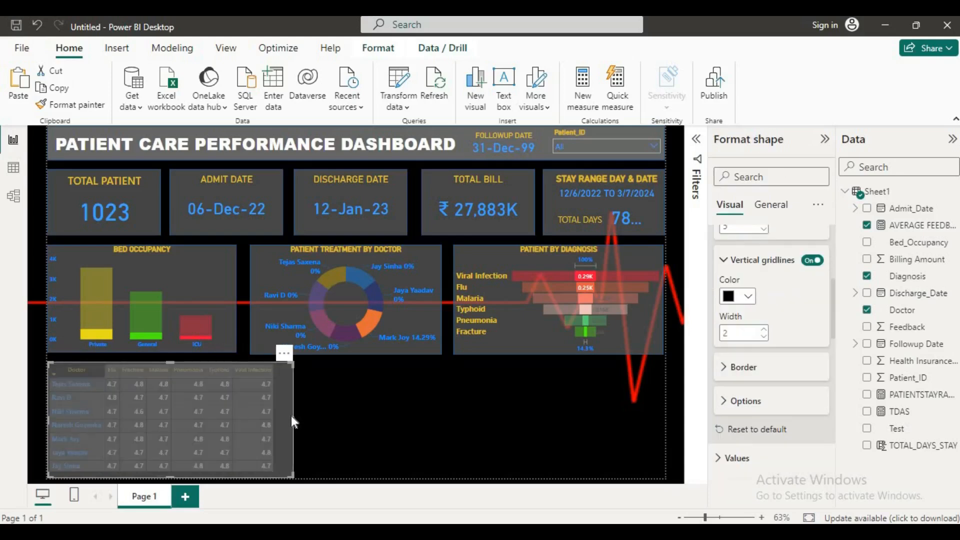
{"action": "left_click_drag", "start_coordinate": [291, 415], "coordinate": [274, 416]}
{"action": "left_click", "coordinate": [329, 416]}
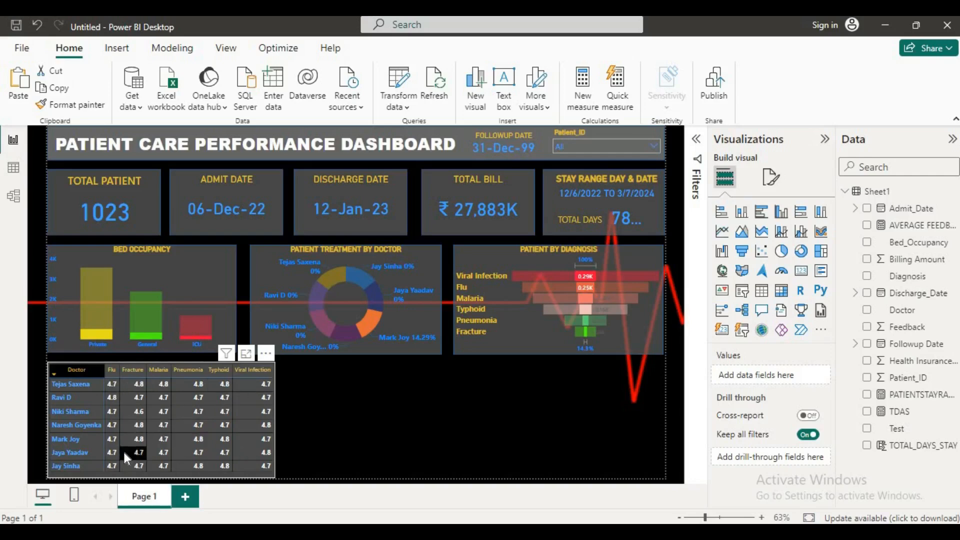
{"action": "left_click", "coordinate": [446, 439]}
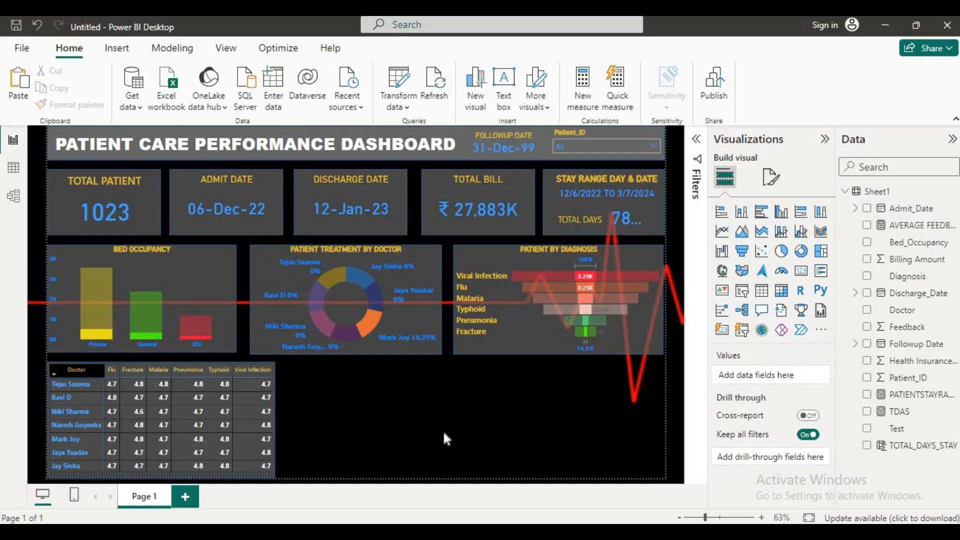
{"action": "double_click", "coordinate": [447, 436]}
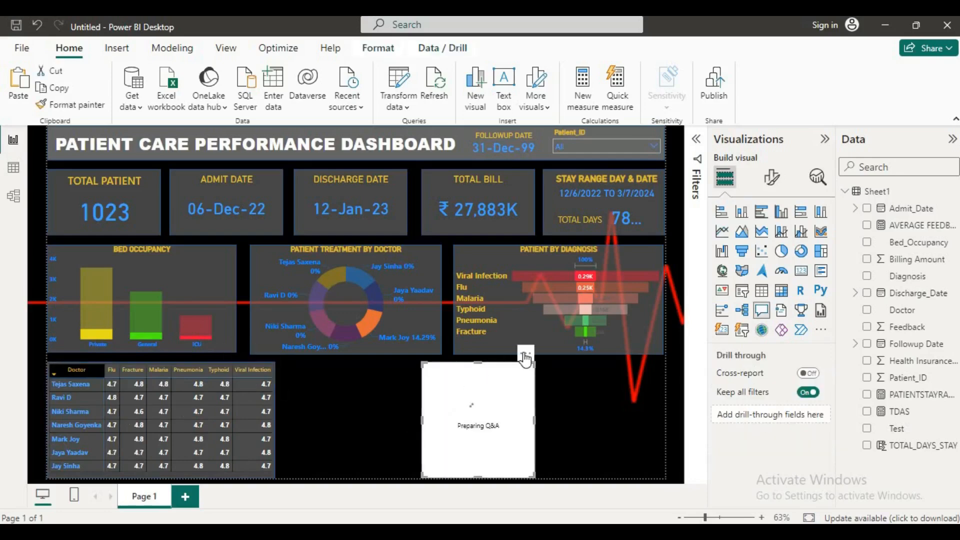
{"action": "left_click", "coordinate": [525, 355]}
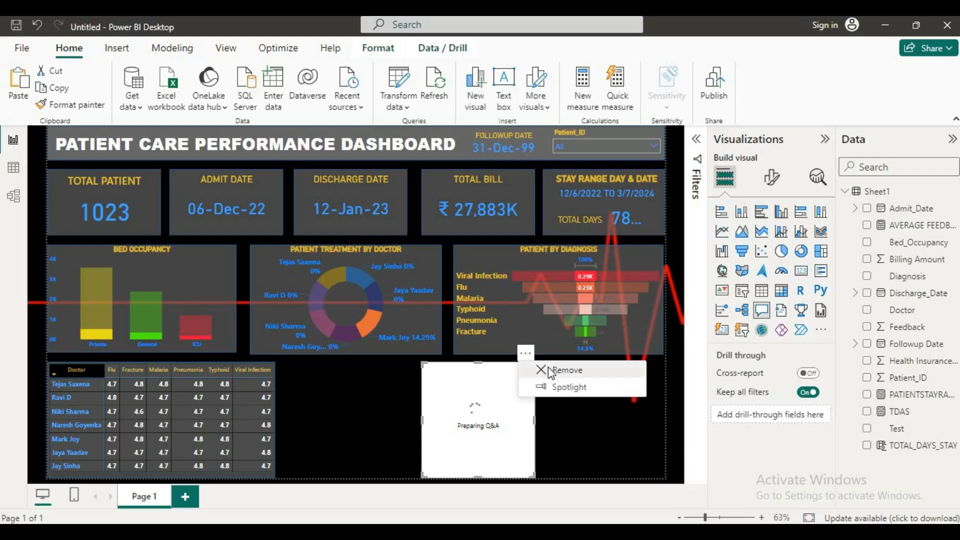
{"action": "left_click", "coordinate": [550, 370]}
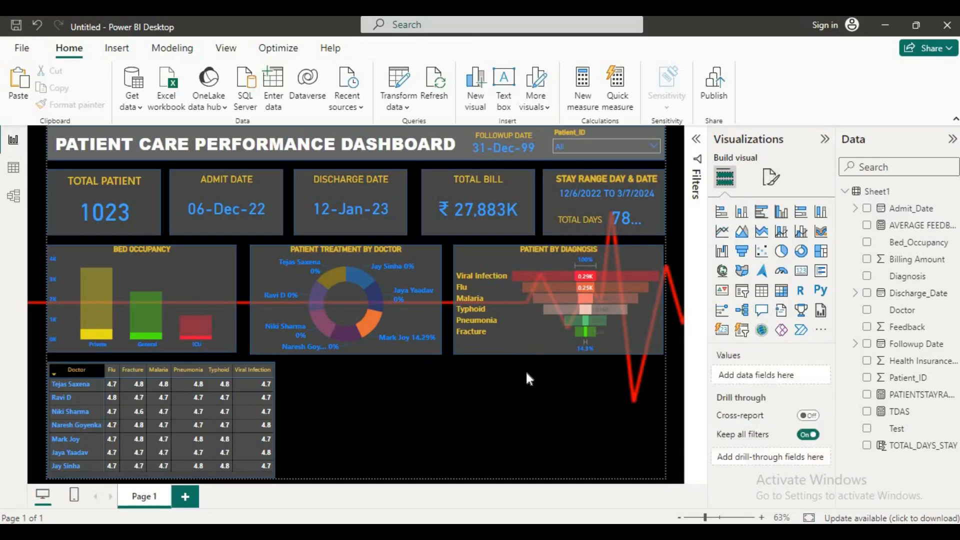
Step: Check the dashboard filtered by the Private bar of the Bed Occupancy chart, clear the filter, and sort the matrix by doctor in ascending order
{"action": "left_click", "coordinate": [72, 371]}
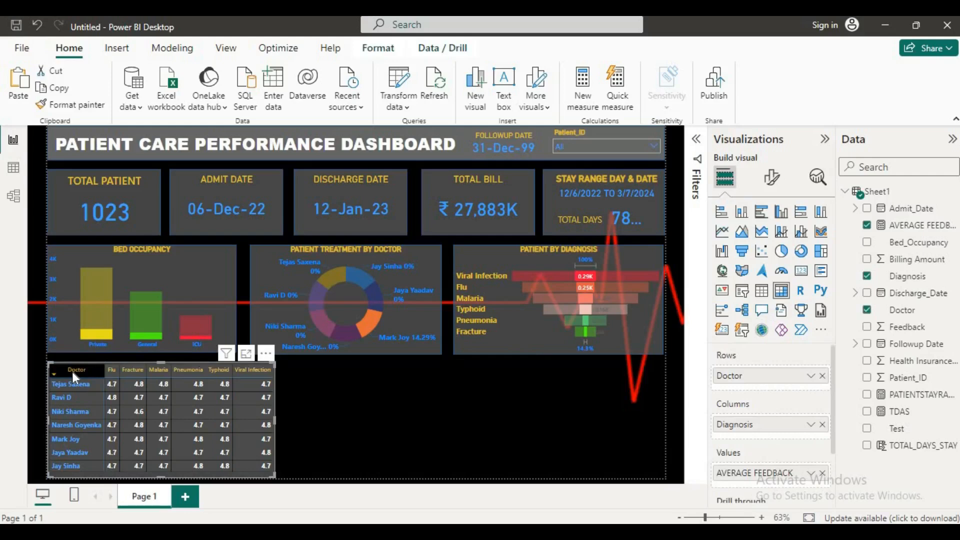
{"action": "mouse_move", "coordinate": [96, 331]}
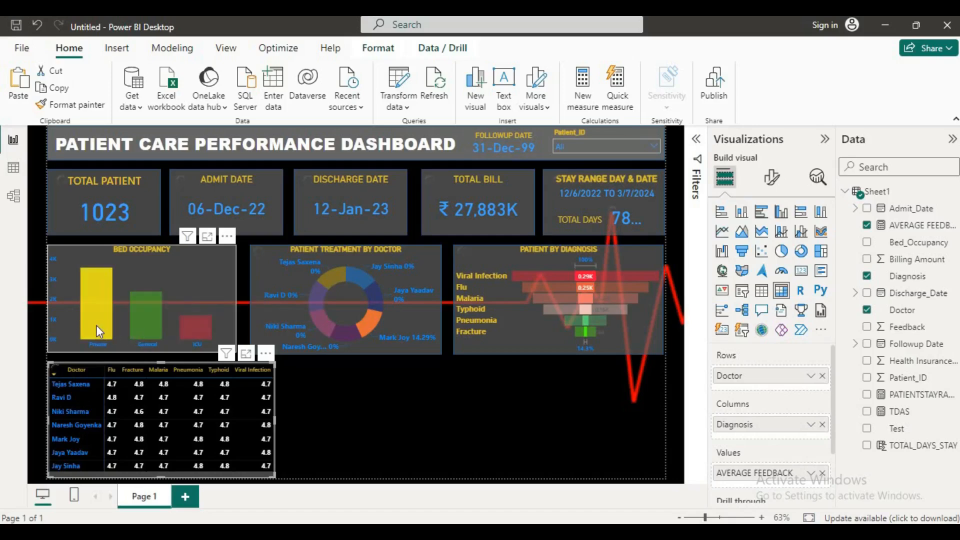
{"action": "left_click", "coordinate": [96, 325]}
{"action": "left_click", "coordinate": [658, 140]}
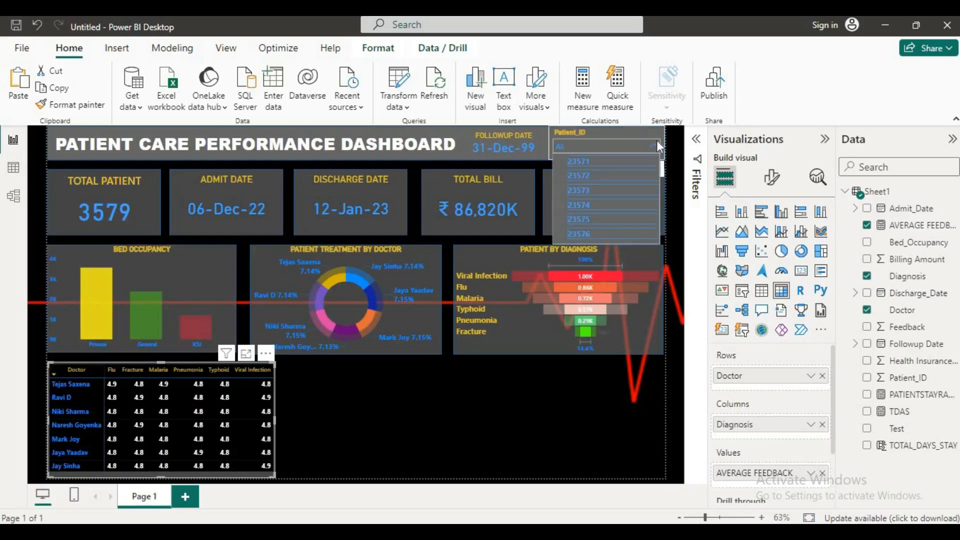
{"action": "left_click", "coordinate": [656, 140]}
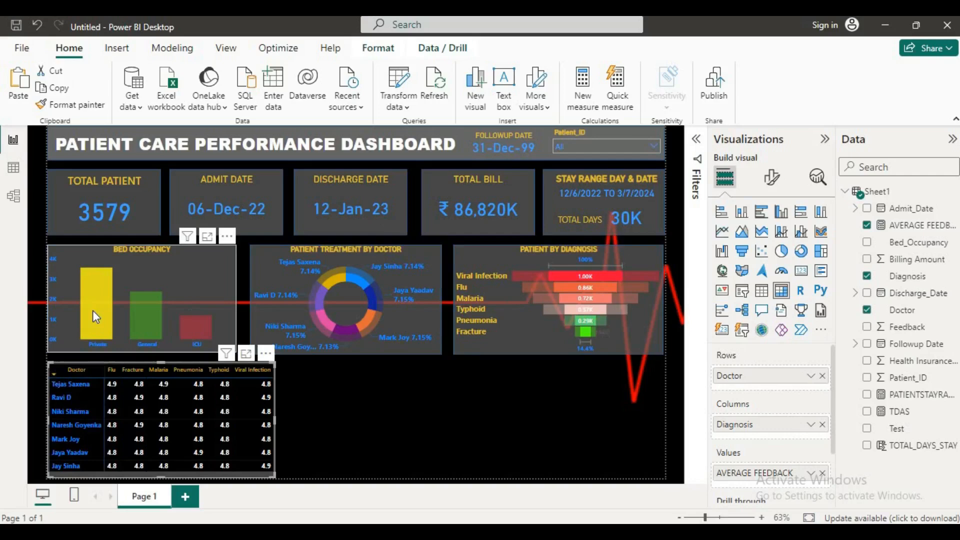
{"action": "left_click", "coordinate": [349, 383]}
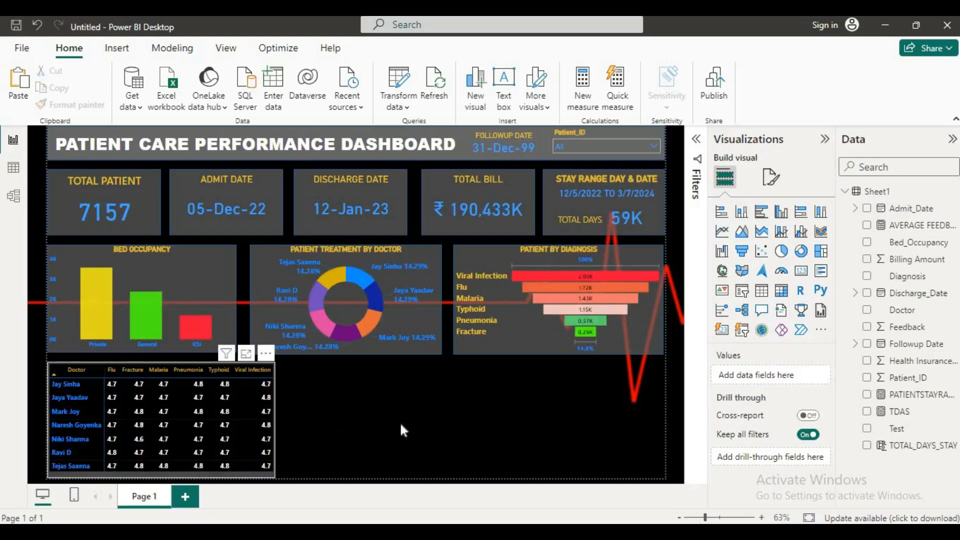
Step: Copy the gray background shape behind the Total Patient card and size it to fill the empty area beside the matrix
{"action": "left_click", "coordinate": [148, 232]}
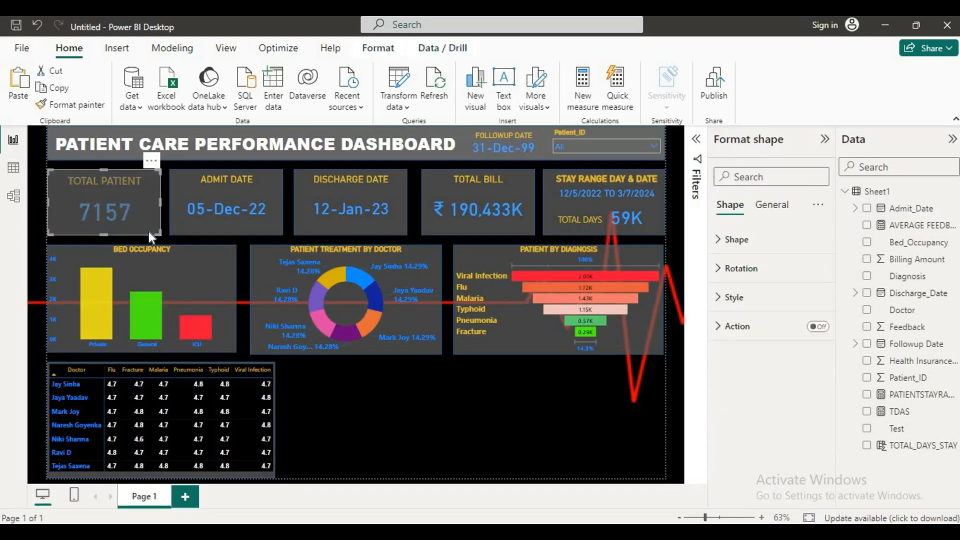
{"action": "left_click_drag", "start_coordinate": [149, 232], "coordinate": [665, 485]}
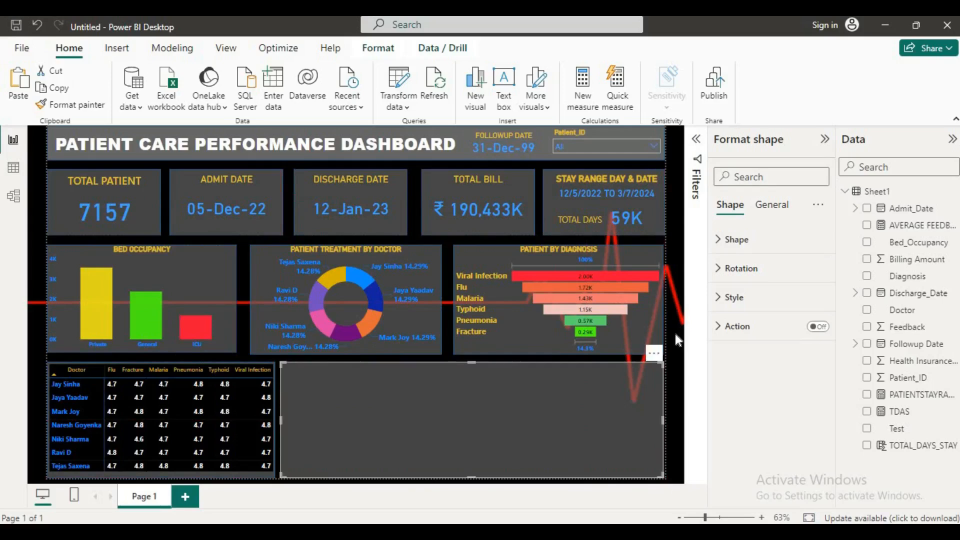
{"action": "left_click", "coordinate": [674, 330]}
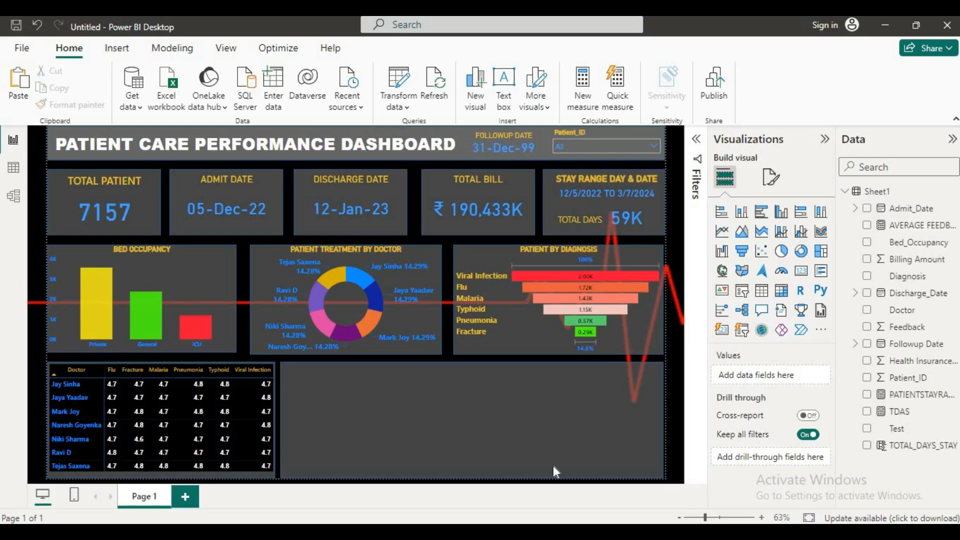
Step: Narrow the new gray shape to about half the free area and place a copy of it at the dashboard's right edge
{"action": "left_click", "coordinate": [653, 419]}
{"action": "left_click_drag", "start_coordinate": [662, 420], "coordinate": [633, 431]}
{"action": "key", "text": "ctrl+c"}
{"action": "key", "text": "ctrl+v"}
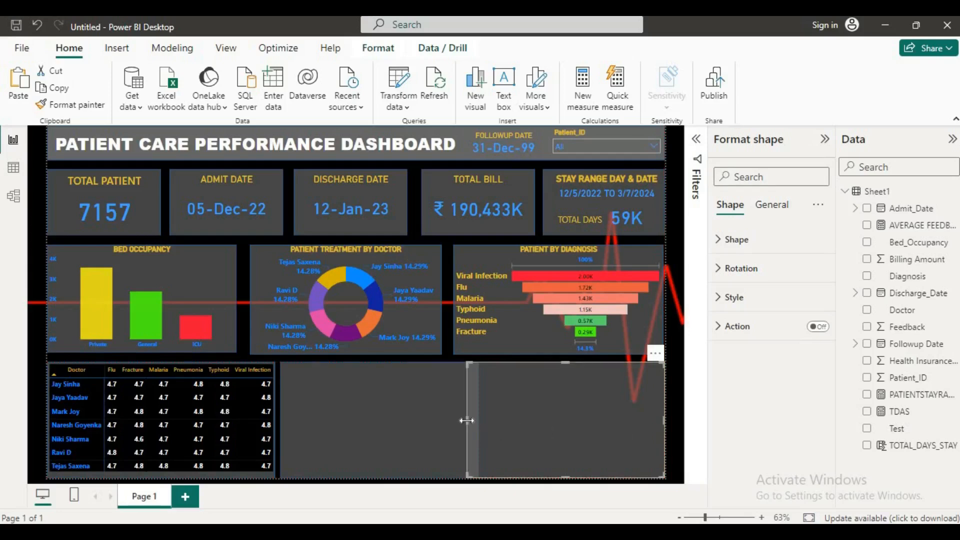
{"action": "left_click_drag", "start_coordinate": [467, 419], "coordinate": [492, 424]}
{"action": "left_click", "coordinate": [470, 416]}
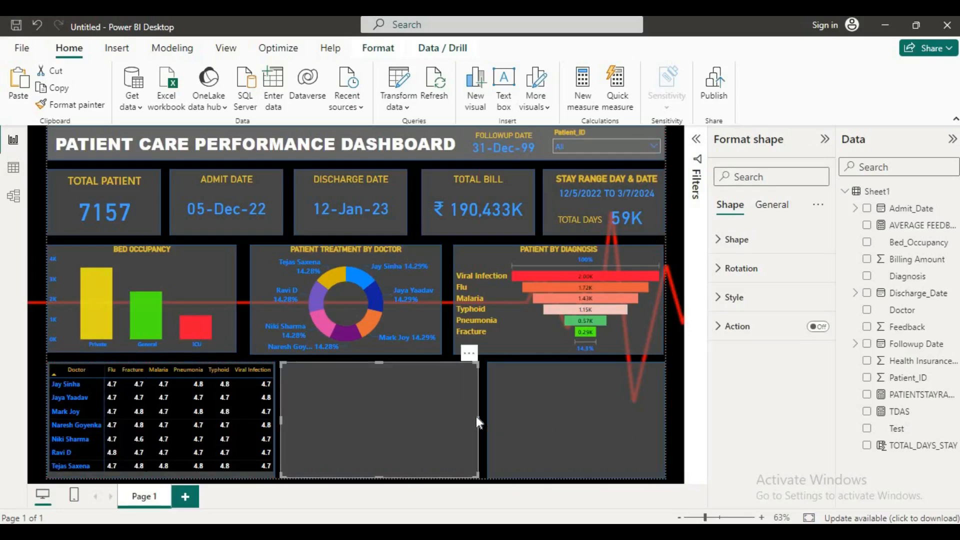
Step: Even out the widths of the two gray shapes beside the matrix, leaving a narrow gap between them
{"action": "left_click", "coordinate": [480, 418]}
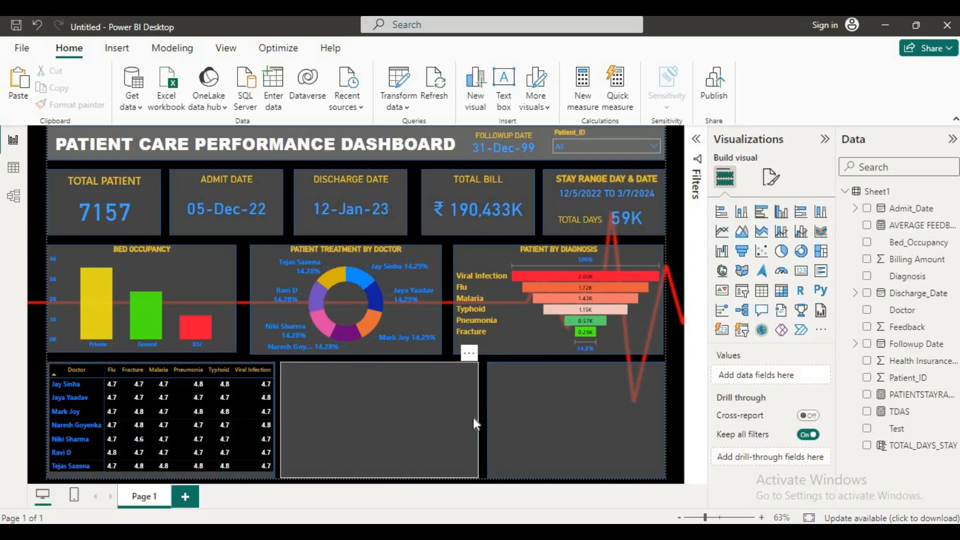
{"action": "left_click", "coordinate": [474, 420]}
{"action": "left_click_drag", "start_coordinate": [478, 420], "coordinate": [462, 418]}
{"action": "left_click", "coordinate": [485, 418]}
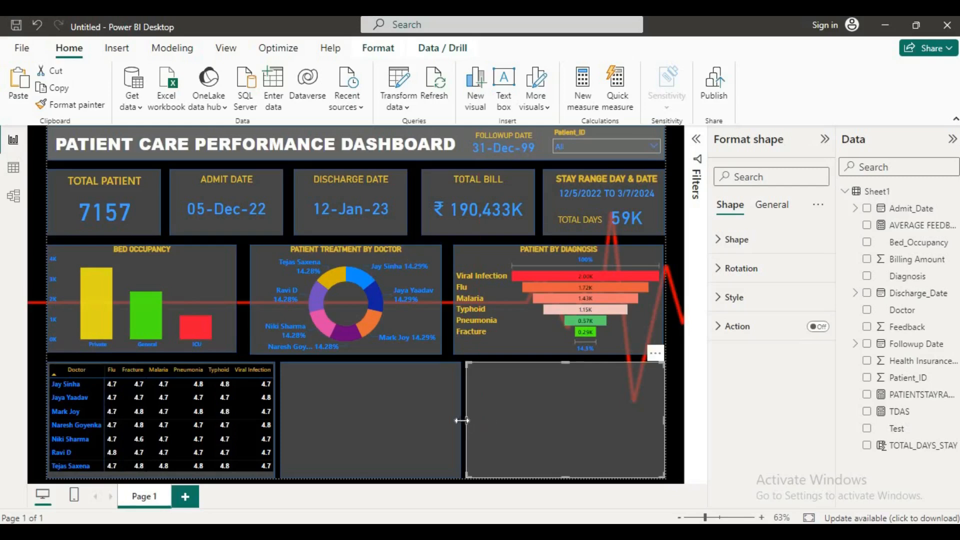
{"action": "left_click", "coordinate": [433, 416]}
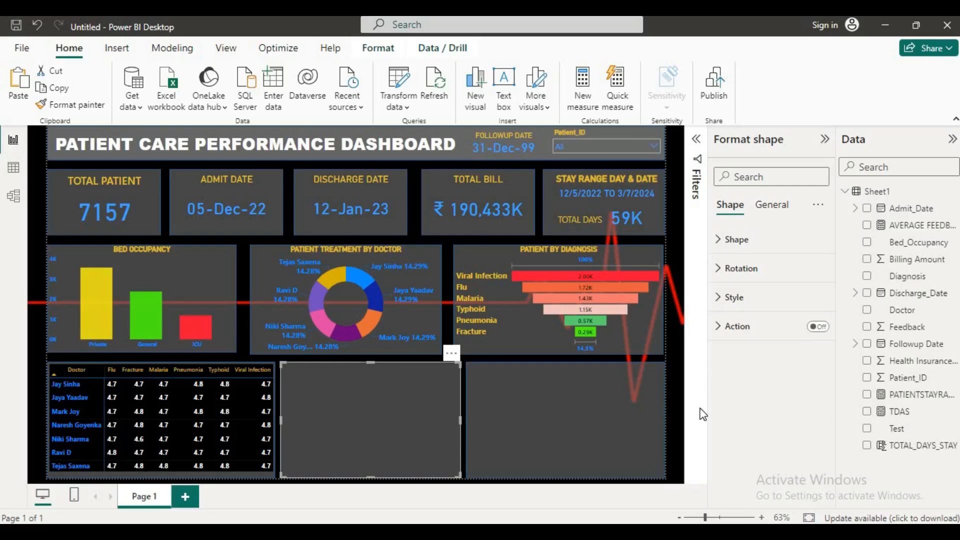
{"action": "left_click", "coordinate": [668, 397]}
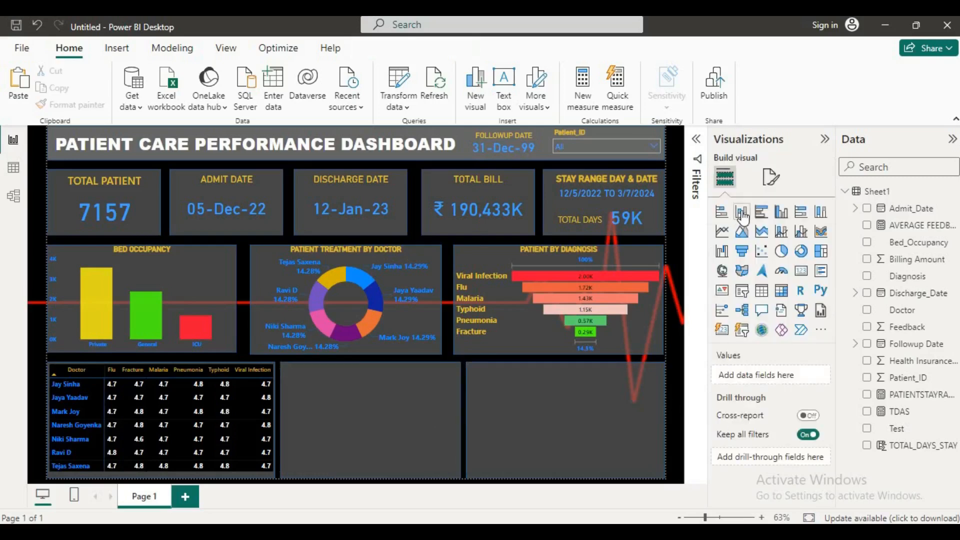
Step: Add a line chart over the middle gray shape with Diagnosis as X-axis, Billing Amount as Y-axis and Health Insurance Amount as secondary Y-axis
{"action": "left_click", "coordinate": [726, 239]}
{"action": "left_click_drag", "start_coordinate": [170, 247], "coordinate": [362, 453]}
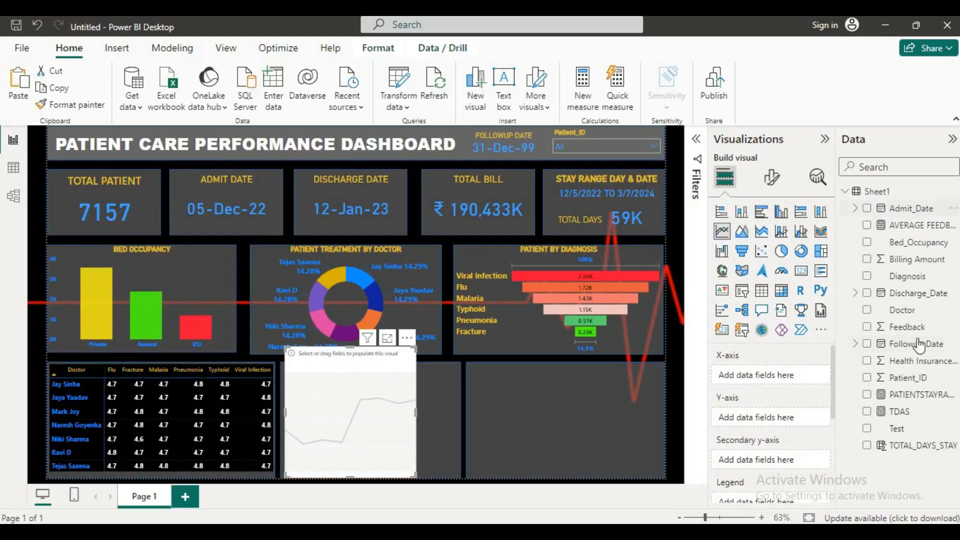
{"action": "left_click_drag", "start_coordinate": [905, 276], "coordinate": [777, 383]}
{"action": "left_click_drag", "start_coordinate": [910, 259], "coordinate": [783, 424]}
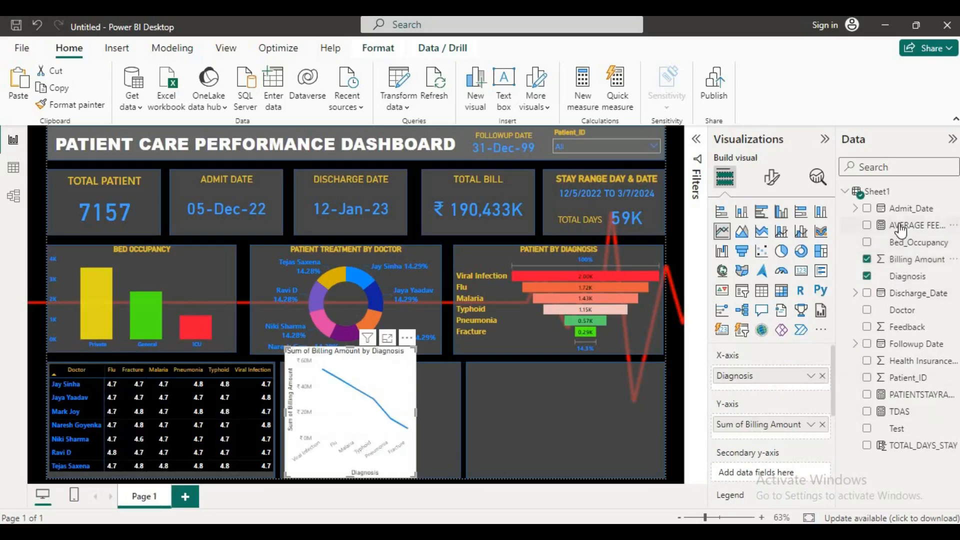
{"action": "mouse_move", "coordinate": [908, 361]}
{"action": "left_mouse_down"}
{"action": "mouse_move", "coordinate": [790, 429]}
{"action": "mouse_move", "coordinate": [780, 475]}
{"action": "left_mouse_up"}
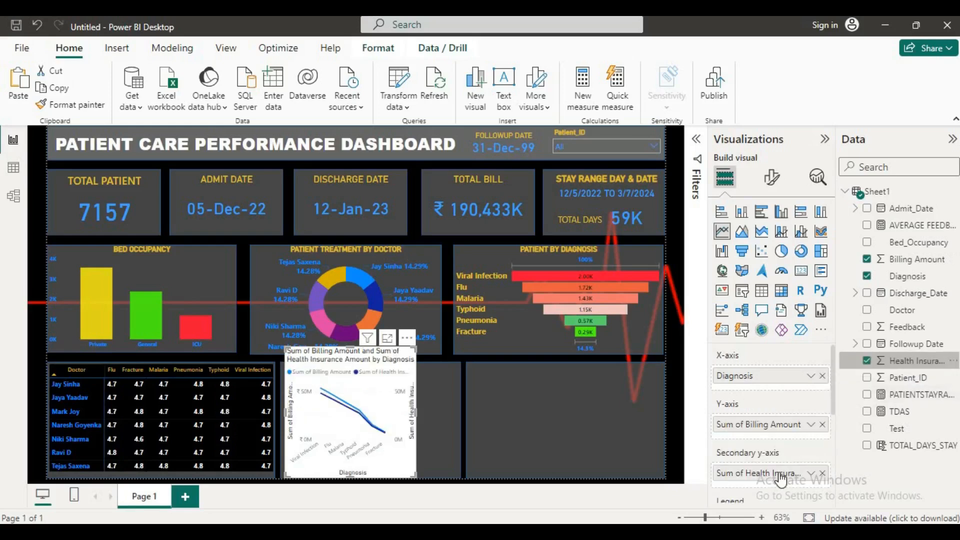
{"action": "left_click_drag", "start_coordinate": [415, 413], "coordinate": [461, 425]}
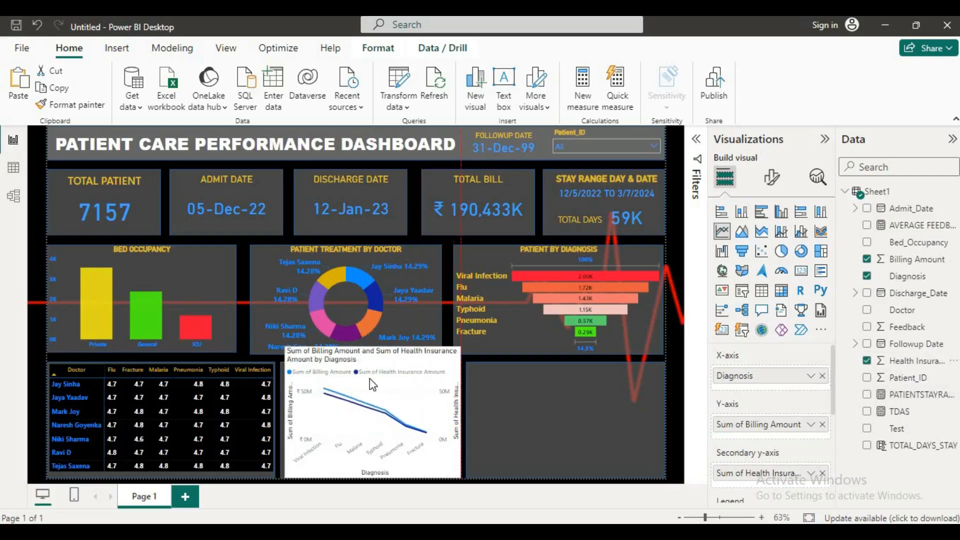
{"action": "left_click_drag", "start_coordinate": [375, 349], "coordinate": [373, 367]}
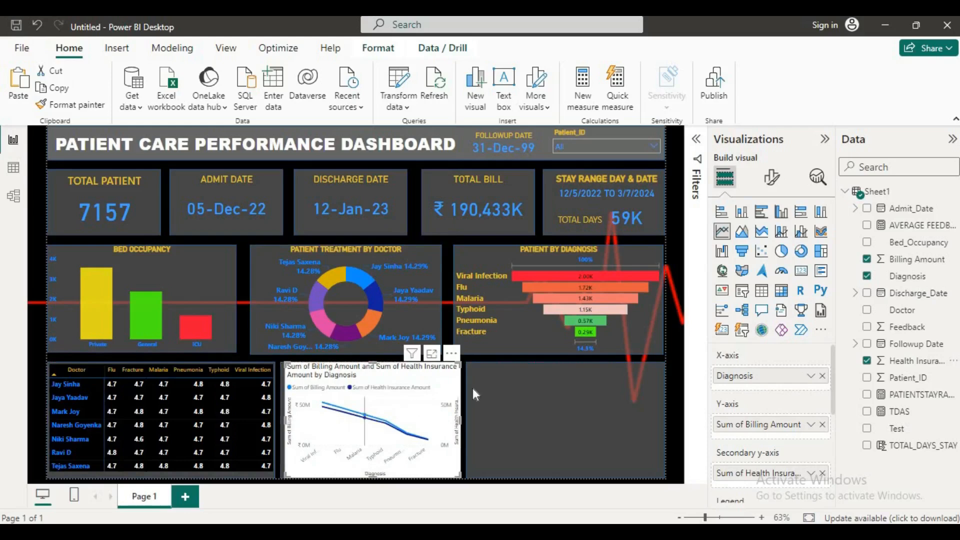
Step: Try a stacked column chart with Health Insurance Amount on the X-axis, Billing Amount on the Y-axis and Diagnosis as the legend
{"action": "left_click", "coordinate": [744, 216]}
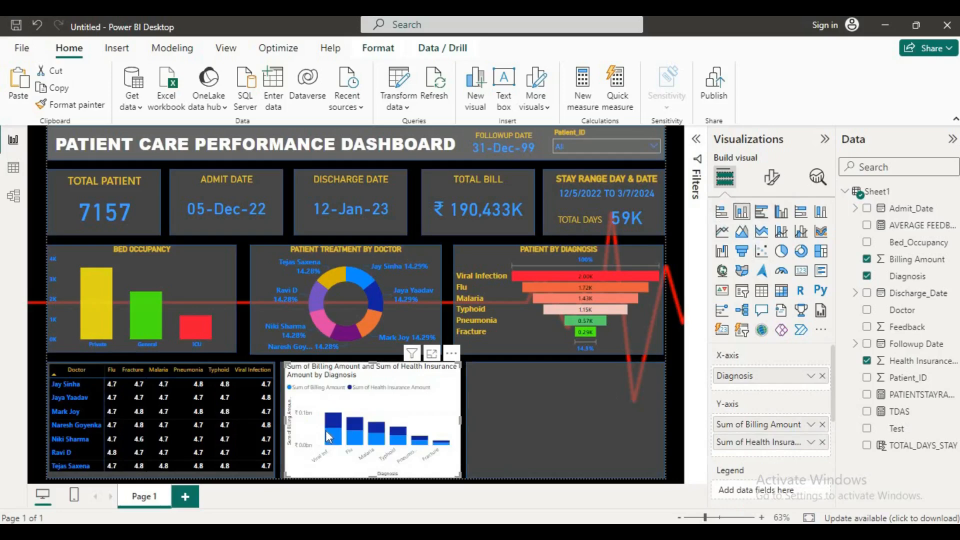
{"action": "mouse_move", "coordinate": [326, 430]}
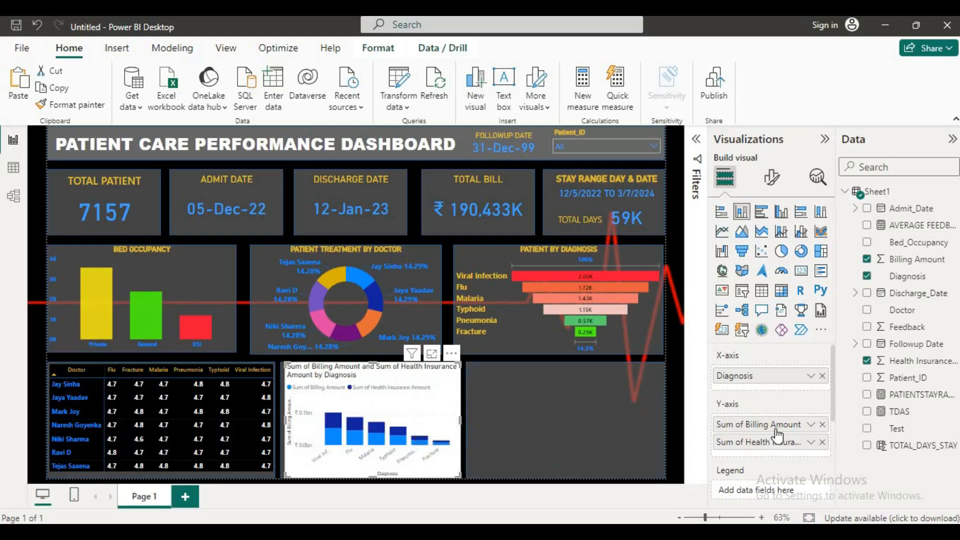
{"action": "left_click_drag", "start_coordinate": [767, 383], "coordinate": [763, 495]}
{"action": "left_click", "coordinate": [823, 376]}
{"action": "left_click_drag", "start_coordinate": [743, 438], "coordinate": [736, 376]}
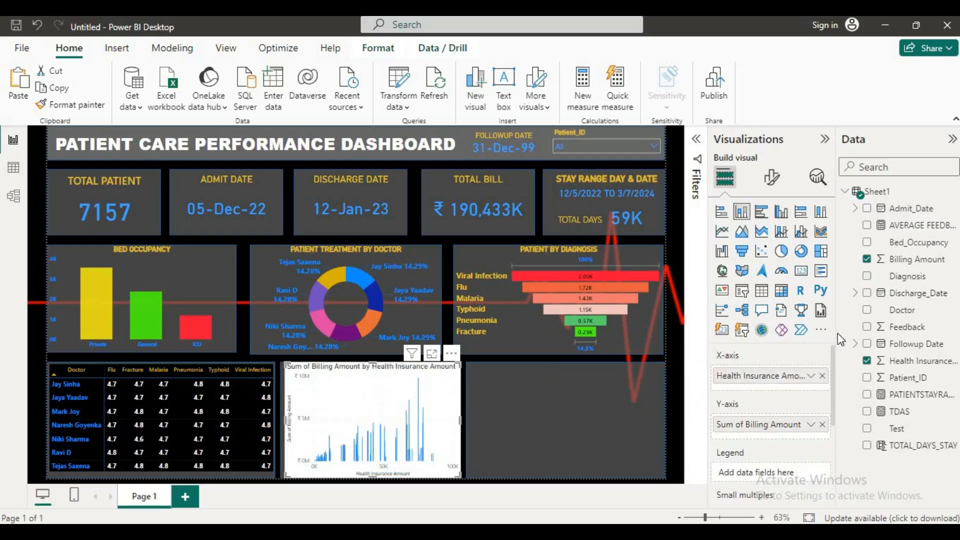
{"action": "left_click_drag", "start_coordinate": [905, 278], "coordinate": [765, 476]}
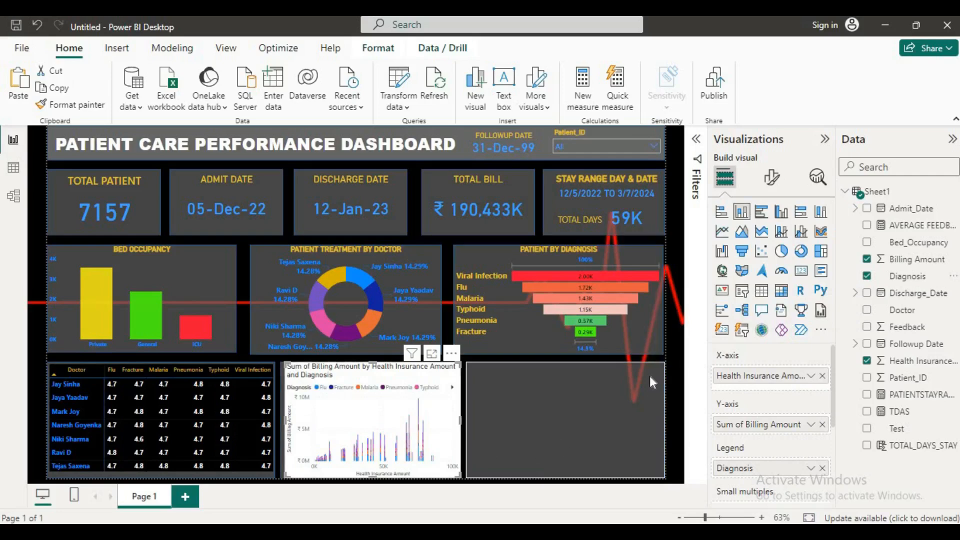
Step: Remove the right-hand gray shape and widen the remaining shape and the billing chart to fill the area beside the matrix
{"action": "left_click", "coordinate": [654, 356]}
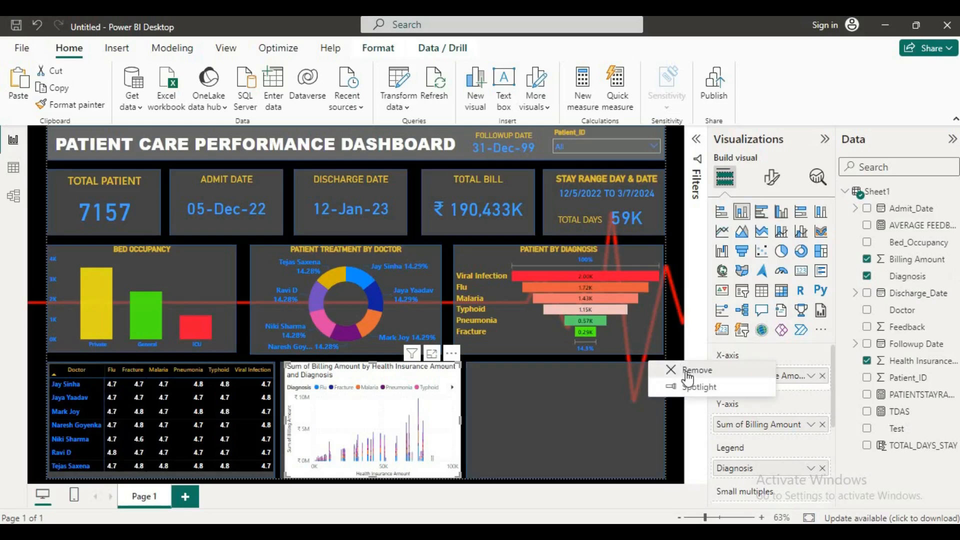
{"action": "left_click", "coordinate": [685, 371]}
{"action": "left_click_drag", "start_coordinate": [411, 433], "coordinate": [614, 434]}
{"action": "left_click_drag", "start_coordinate": [510, 438], "coordinate": [250, 435]}
{"action": "left_click_drag", "start_coordinate": [464, 429], "coordinate": [664, 422]}
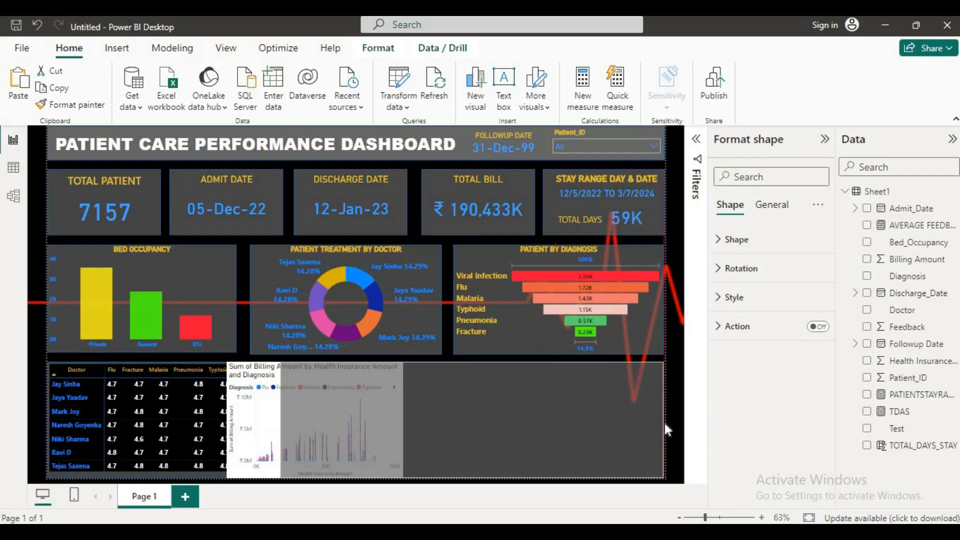
{"action": "left_click", "coordinate": [675, 373]}
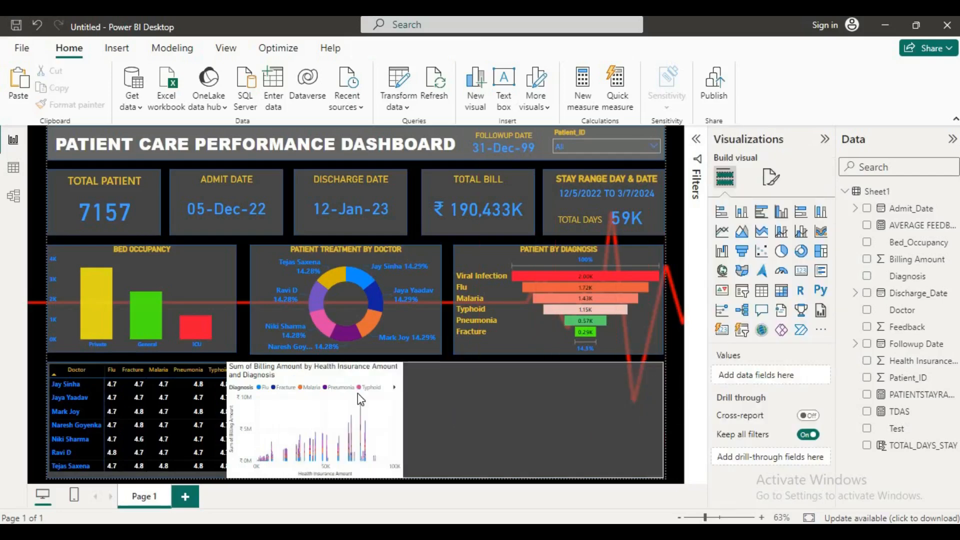
{"action": "left_click", "coordinate": [416, 405]}
{"action": "left_click_drag", "start_coordinate": [413, 412], "coordinate": [665, 433]}
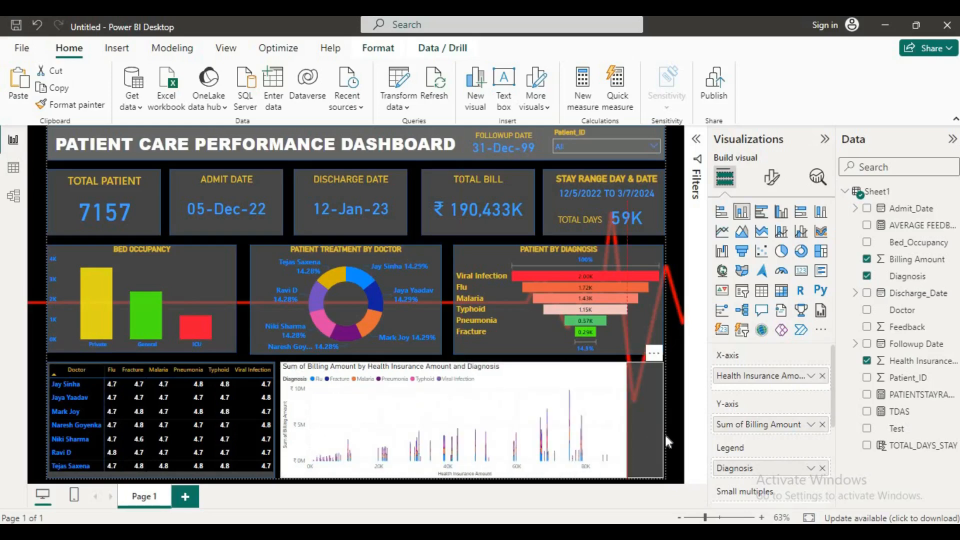
Step: Convert the billing chart to a line chart and remove Health Insurance Amount from its X-axis and Diagnosis from its legend
{"action": "left_click", "coordinate": [722, 231]}
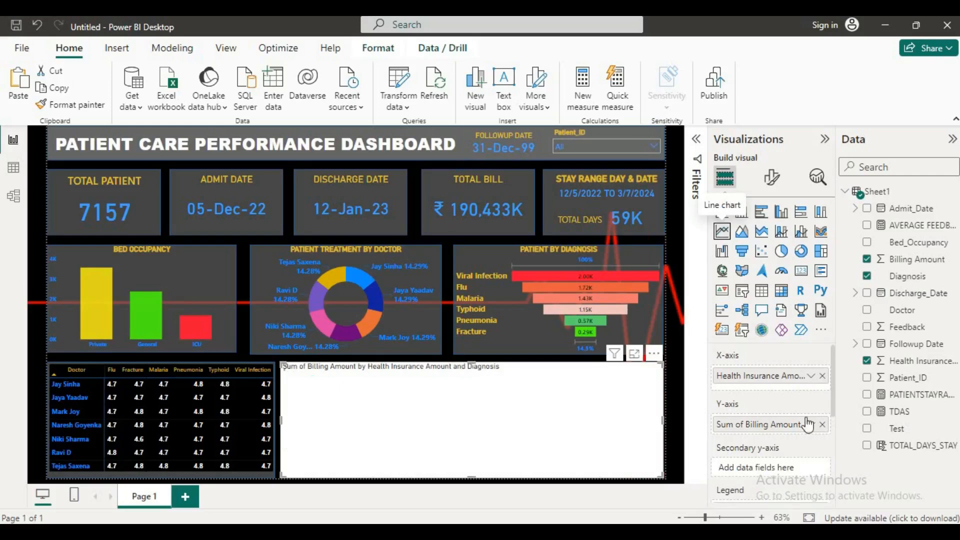
{"action": "left_click_drag", "start_coordinate": [763, 383], "coordinate": [764, 419]}
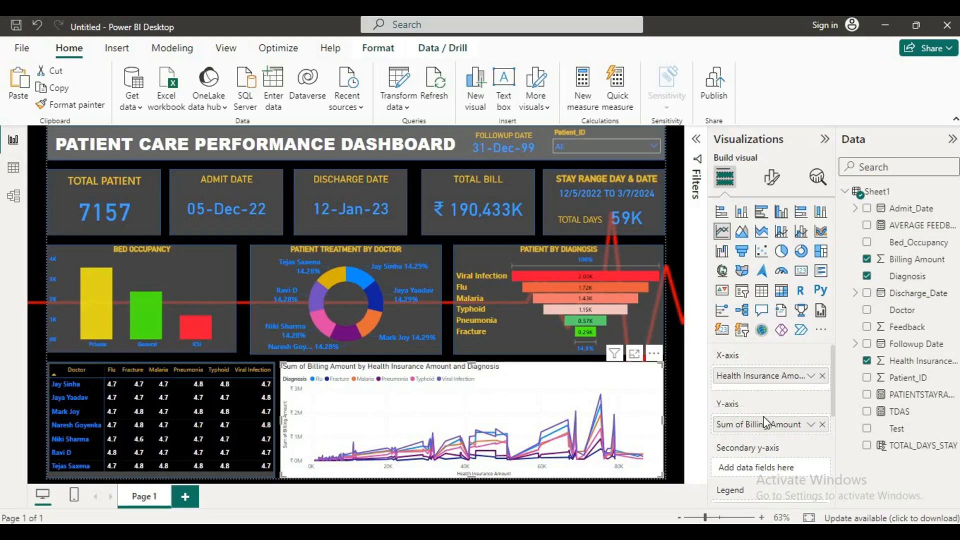
{"action": "left_click_drag", "start_coordinate": [799, 384], "coordinate": [777, 425]}
{"action": "left_click", "coordinate": [822, 376]}
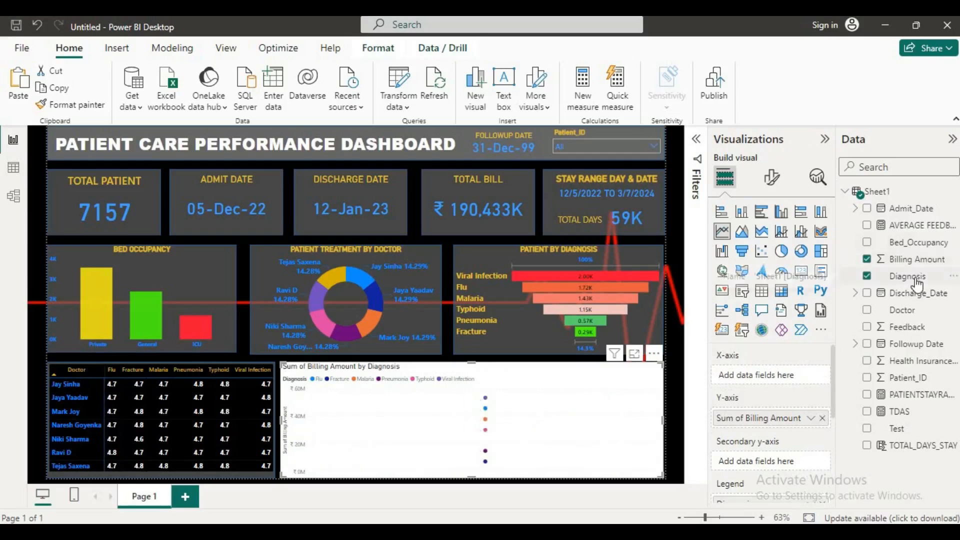
{"action": "scroll", "coordinate": [785, 400], "scroll_direction": "down", "scroll_amount": 3}
{"action": "left_click", "coordinate": [822, 363]}
{"action": "scroll", "coordinate": [810, 466], "scroll_direction": "up", "scroll_amount": 3}
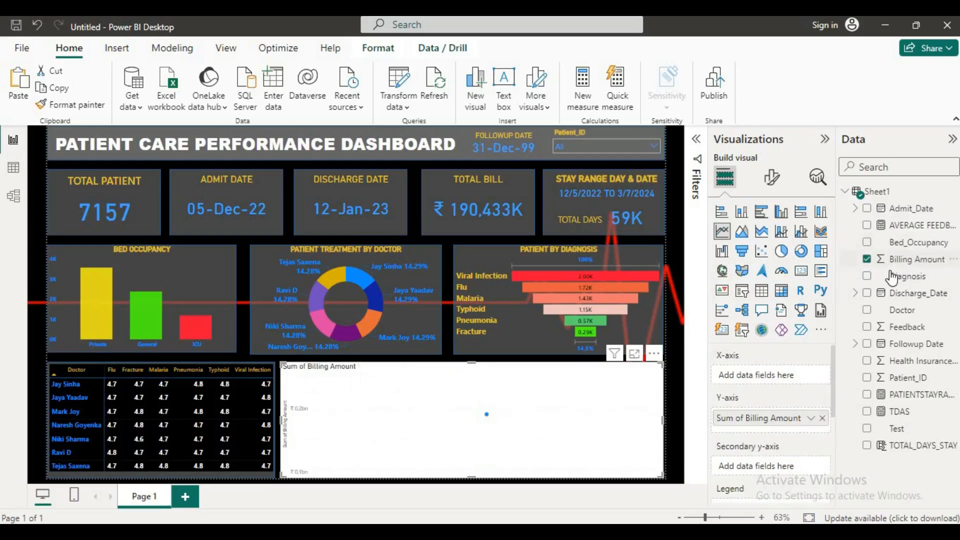
Step: Set Diagnosis as the line chart's X-axis and add Health Insurance Amount to the Y-axis alongside Billing Amount
{"action": "left_click_drag", "start_coordinate": [892, 277], "coordinate": [777, 381]}
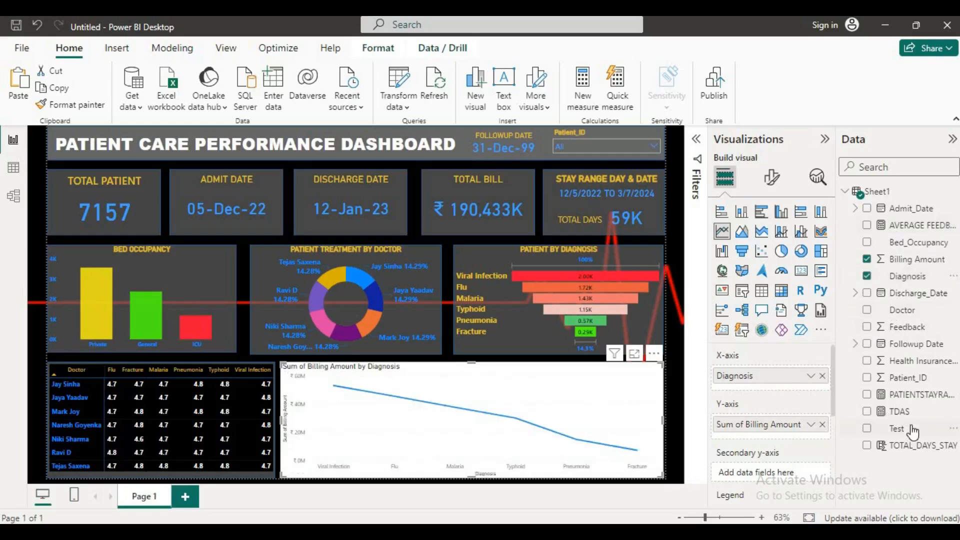
{"action": "mouse_move", "coordinate": [903, 360]}
{"action": "left_mouse_down"}
{"action": "mouse_move", "coordinate": [860, 374]}
{"action": "mouse_move", "coordinate": [777, 434]}
{"action": "left_mouse_up"}
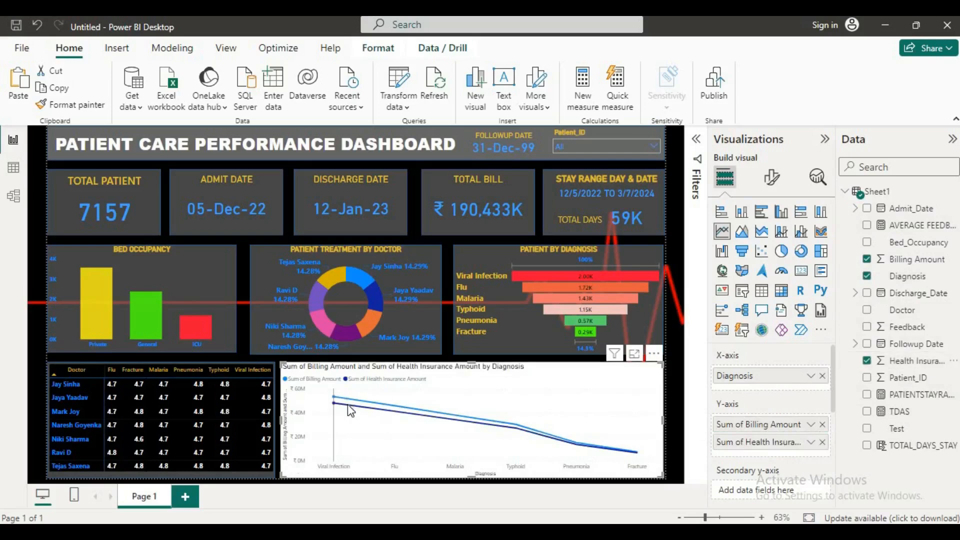
Step: Examine the Viral Infection amounts on the line chart and filter the dashboard to a single patient ID
{"action": "mouse_move", "coordinate": [346, 403]}
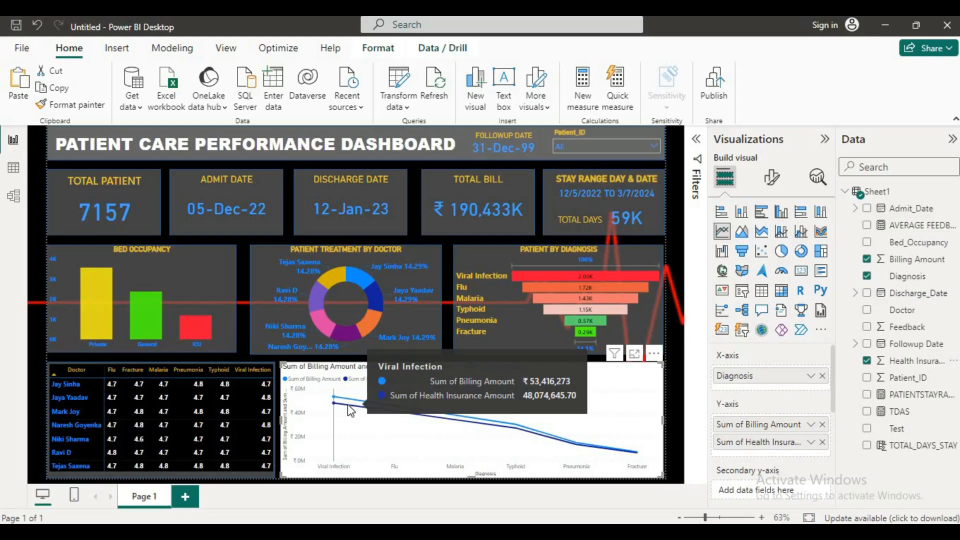
{"action": "left_click", "coordinate": [654, 146]}
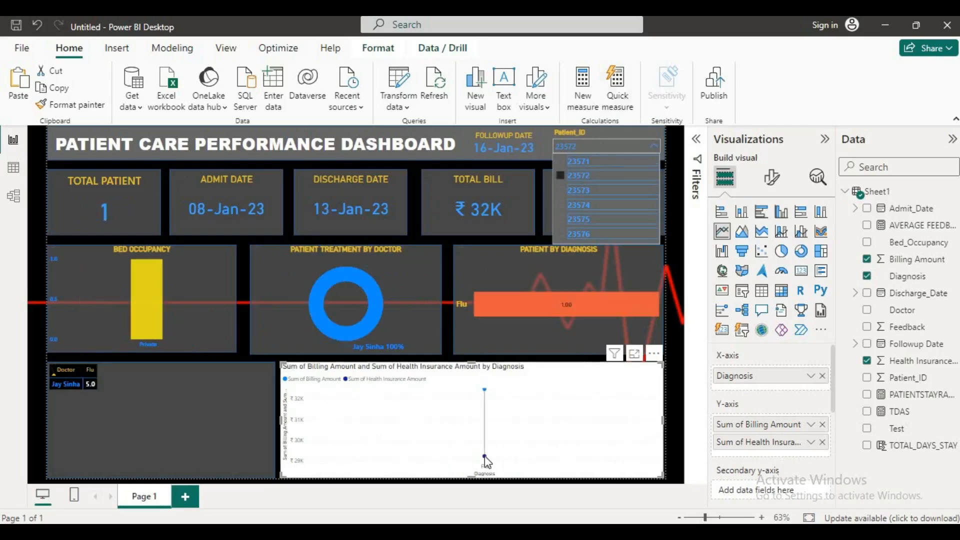
Step: Clear the single-patient selection in the Patient_ID slicer so the dashboard covers all patients, and close its list
{"action": "mouse_move", "coordinate": [485, 456]}
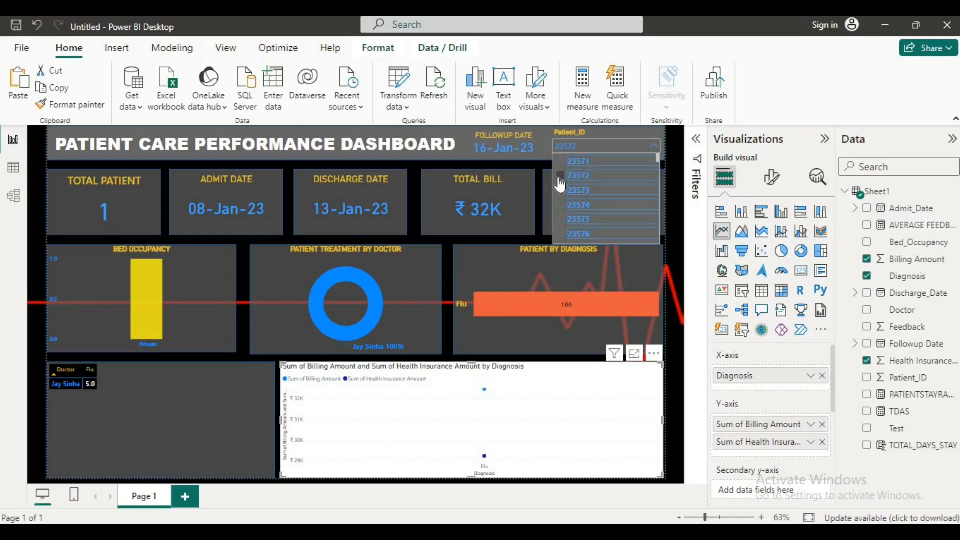
{"action": "left_click", "coordinate": [559, 179]}
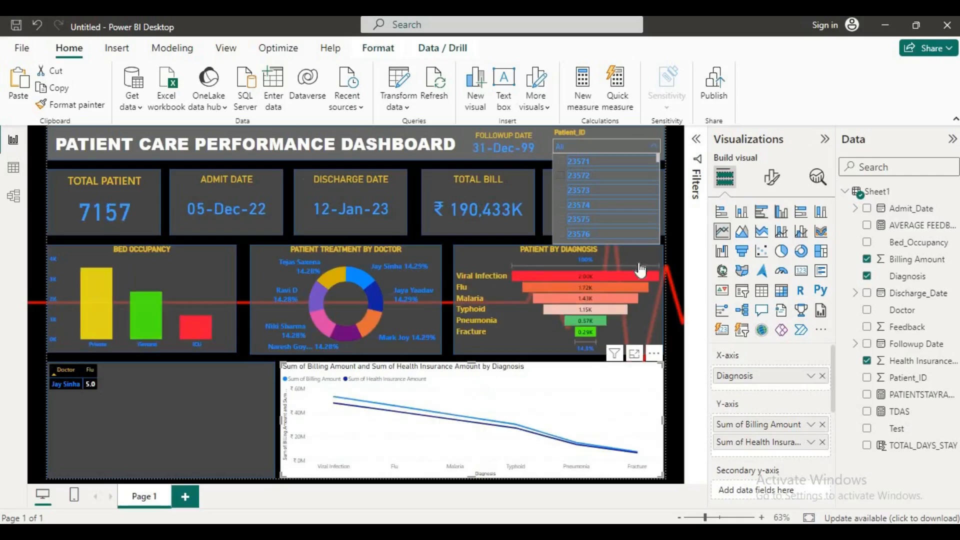
{"action": "left_click", "coordinate": [650, 145]}
{"action": "mouse_move", "coordinate": [616, 403]}
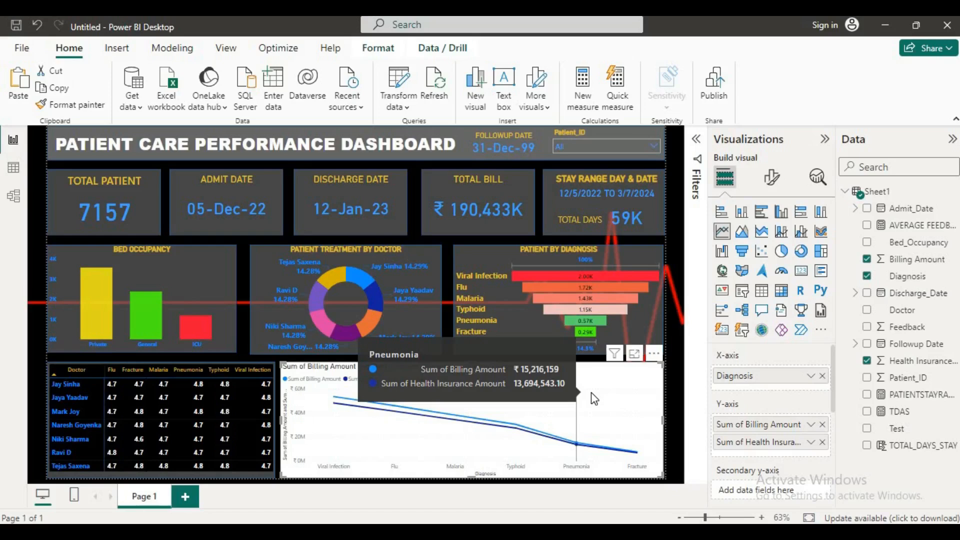
Step: Turn off the background of the billing and health insurance line chart
{"action": "left_click", "coordinate": [772, 177]}
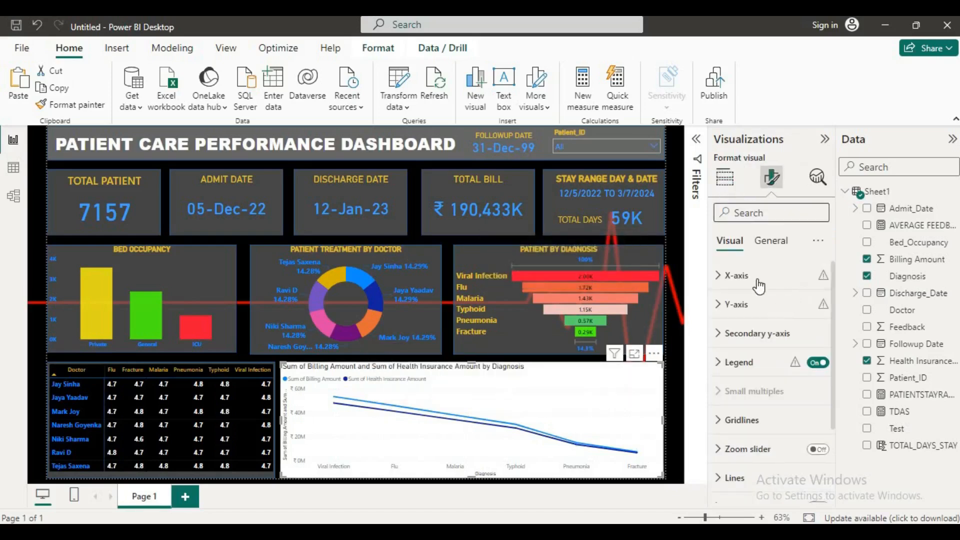
{"action": "left_click", "coordinate": [771, 242]}
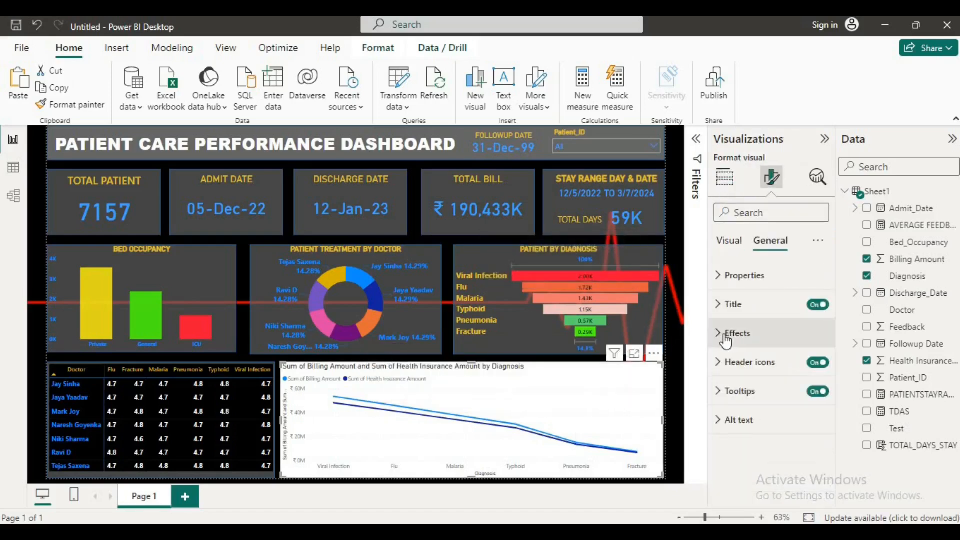
{"action": "left_click", "coordinate": [723, 334]}
{"action": "left_click", "coordinate": [813, 368]}
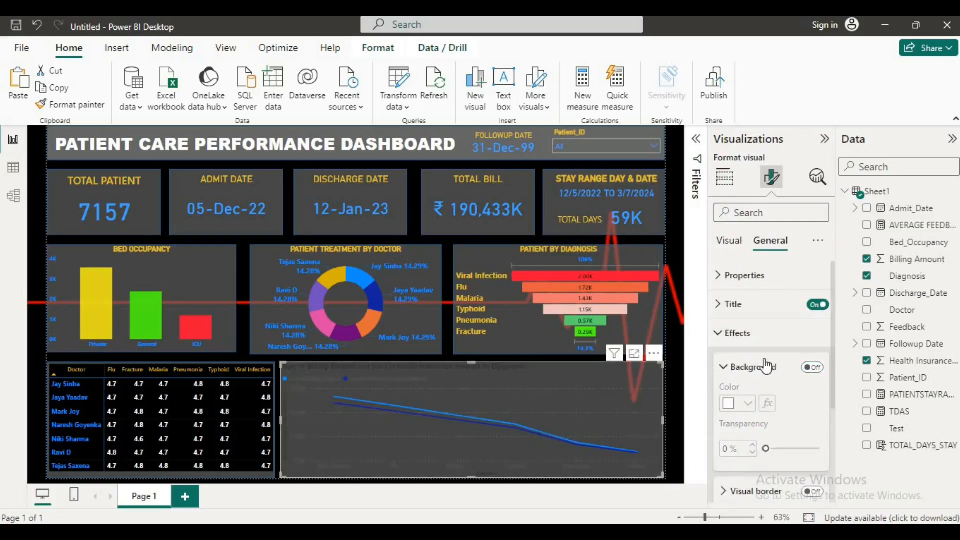
{"action": "left_click", "coordinate": [723, 368]}
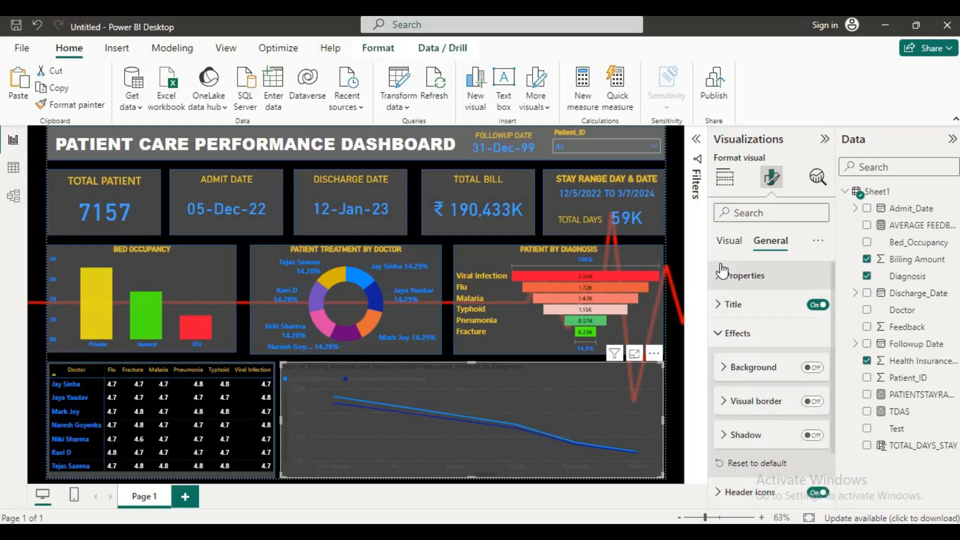
Step: Format the line chart's X-axis values in bold blue at size 10 and turn off the X-axis title
{"action": "left_click", "coordinate": [730, 241]}
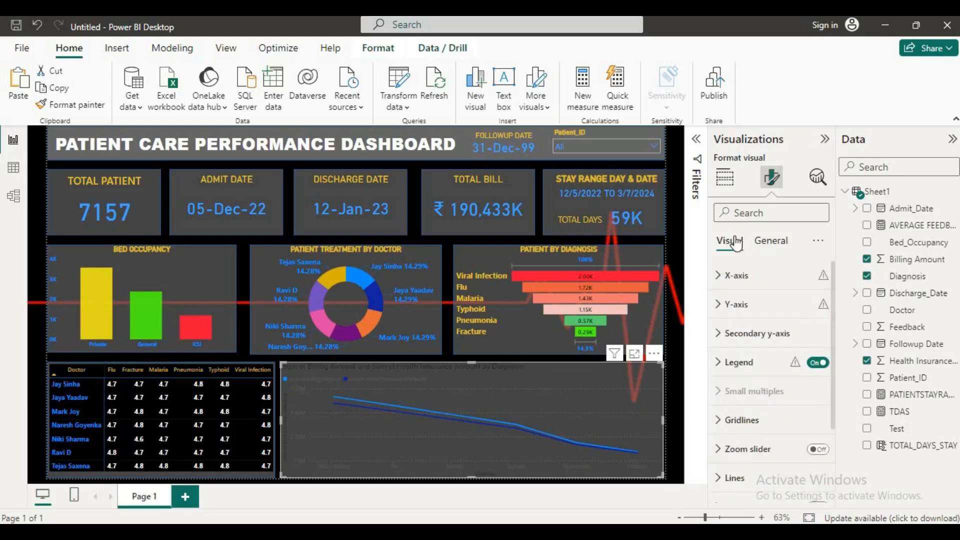
{"action": "left_click", "coordinate": [725, 275]}
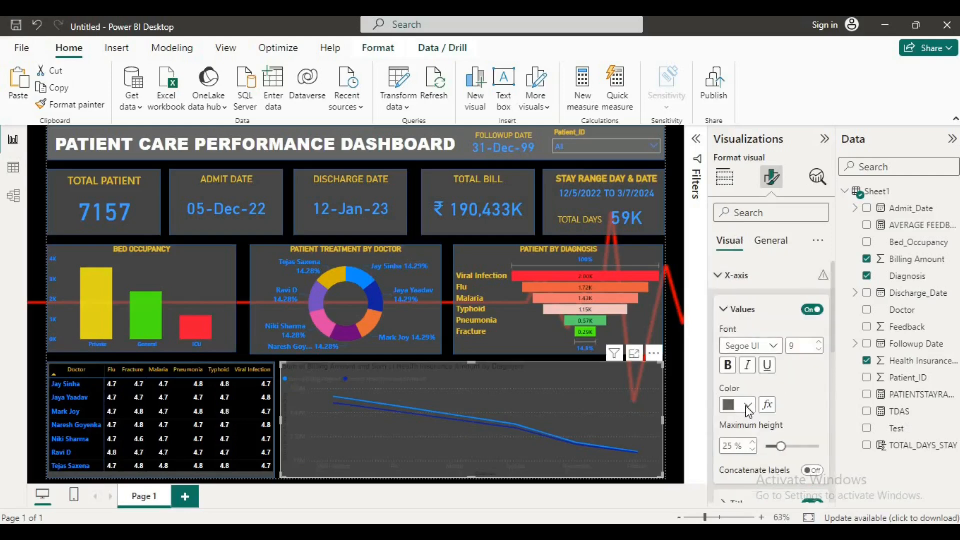
{"action": "left_click", "coordinate": [747, 406]}
{"action": "left_click", "coordinate": [777, 346]}
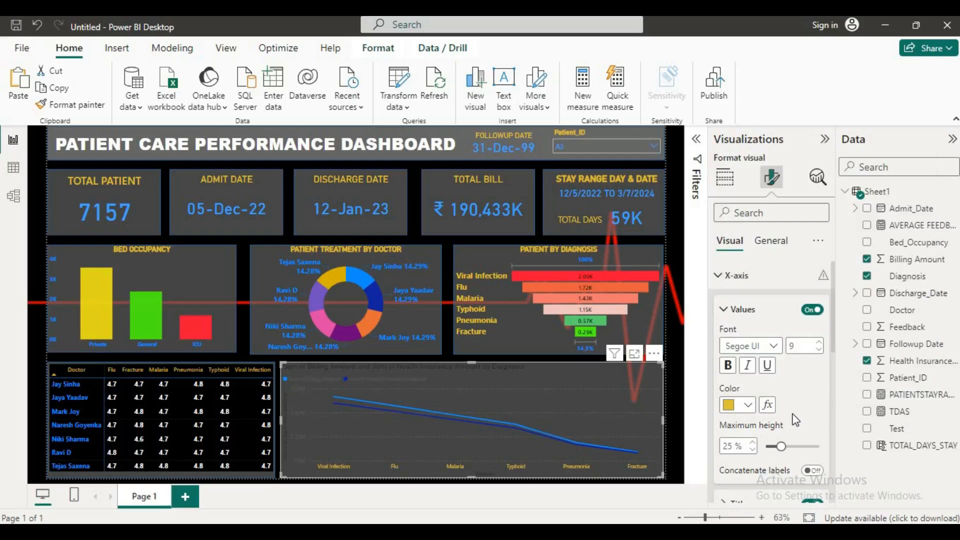
{"action": "scroll", "coordinate": [796, 419], "scroll_direction": "down", "scroll_amount": 2}
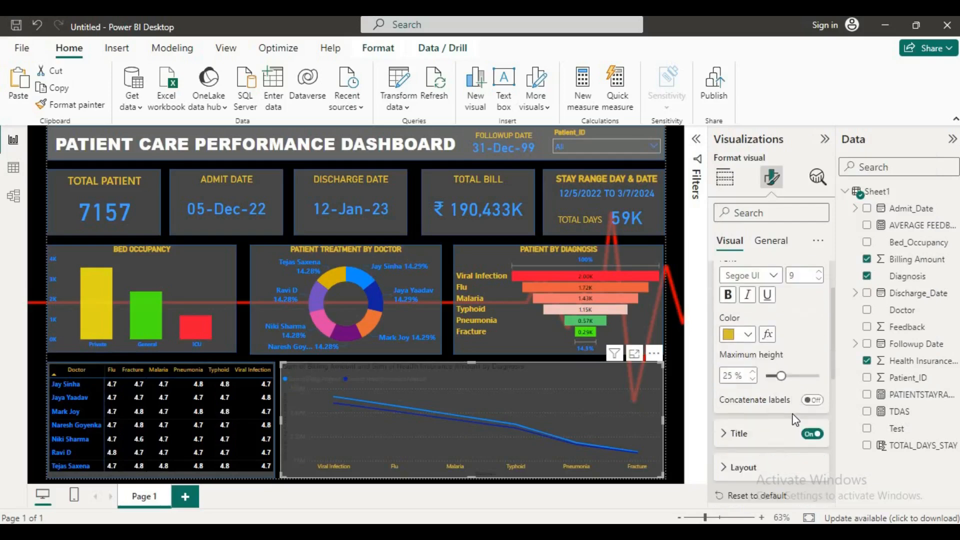
{"action": "left_click", "coordinate": [748, 334]}
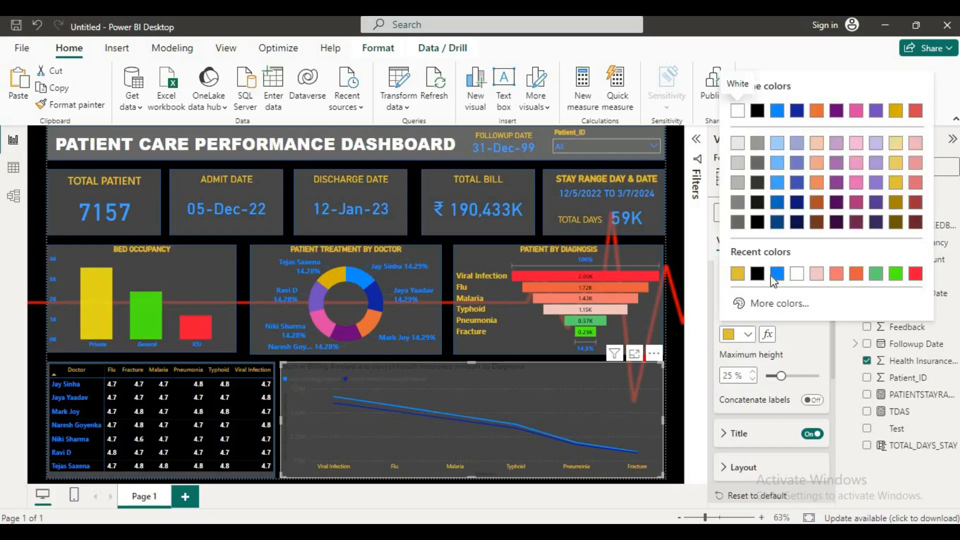
{"action": "left_click", "coordinate": [777, 273]}
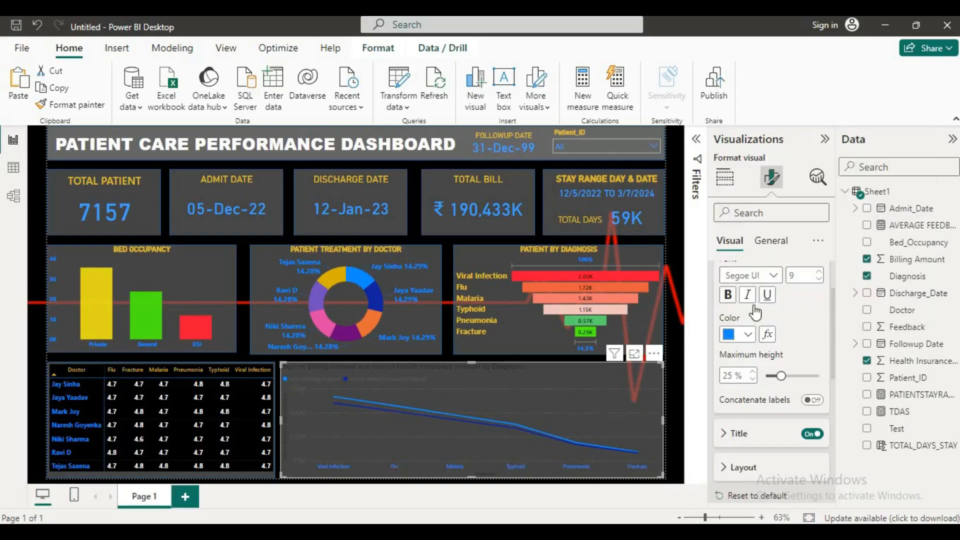
{"action": "left_click", "coordinate": [725, 296]}
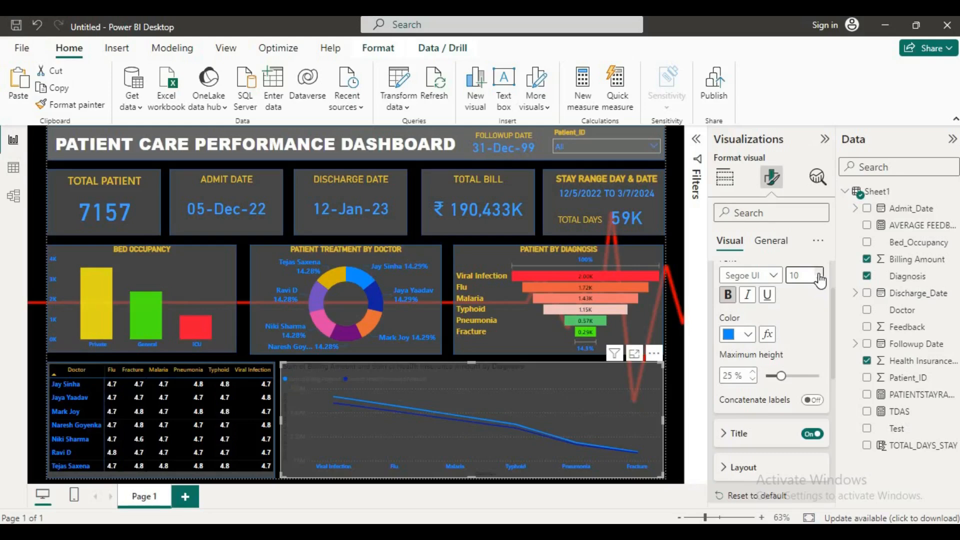
{"action": "scroll", "coordinate": [748, 385], "scroll_direction": "down", "scroll_amount": 3}
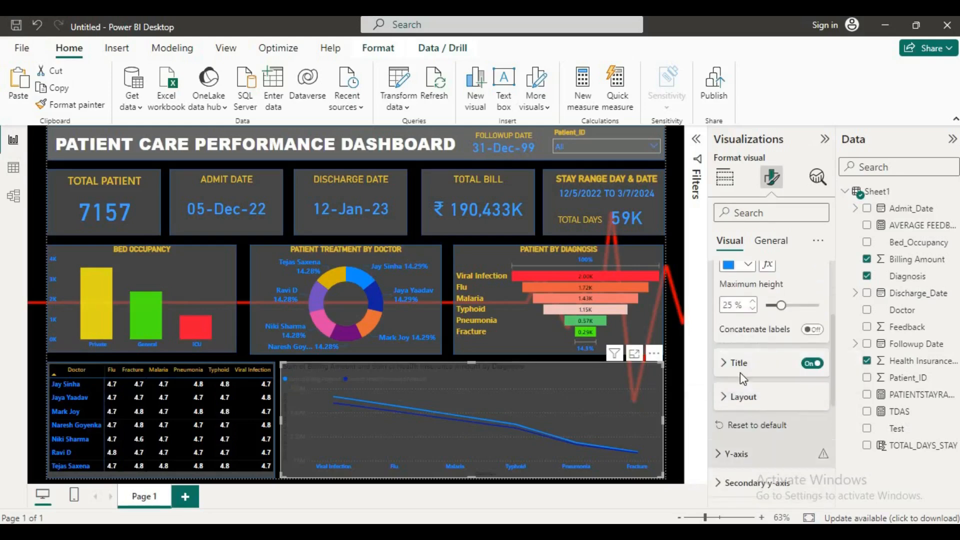
{"action": "left_click", "coordinate": [812, 364]}
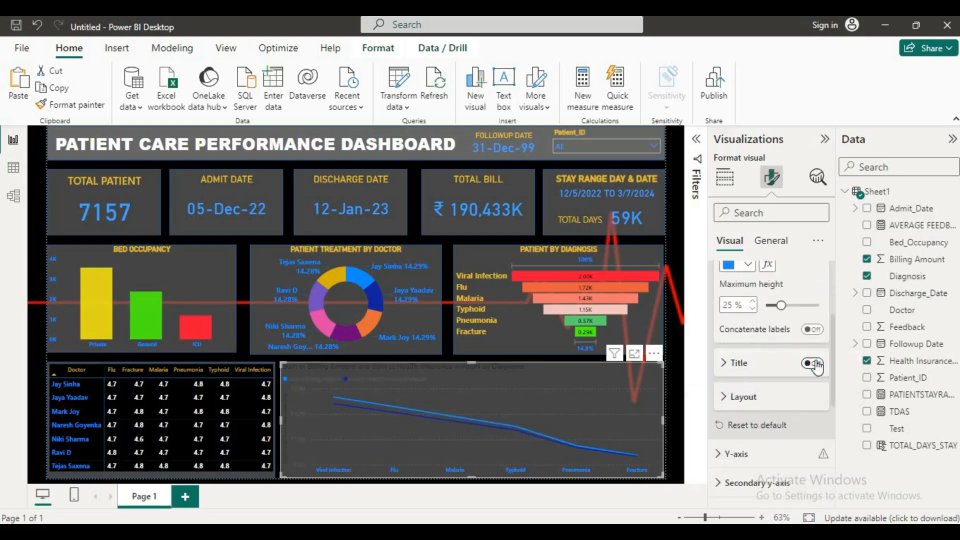
Step: Format the line chart's Y-axis values in bold blue at size 10 and turn off the Y-axis title
{"action": "scroll", "coordinate": [732, 392], "scroll_direction": "down", "scroll_amount": 3}
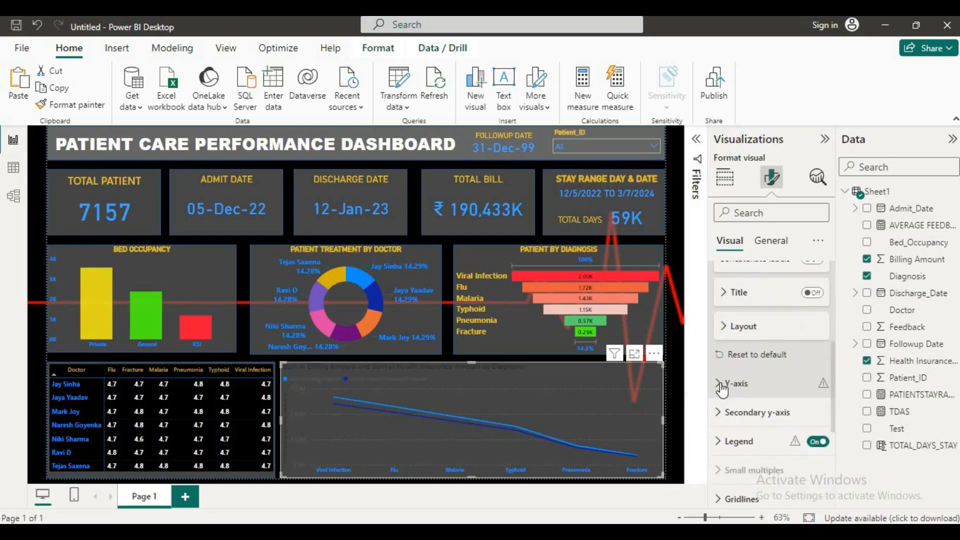
{"action": "left_click", "coordinate": [721, 385]}
{"action": "scroll", "coordinate": [751, 441], "scroll_direction": "down", "scroll_amount": 5}
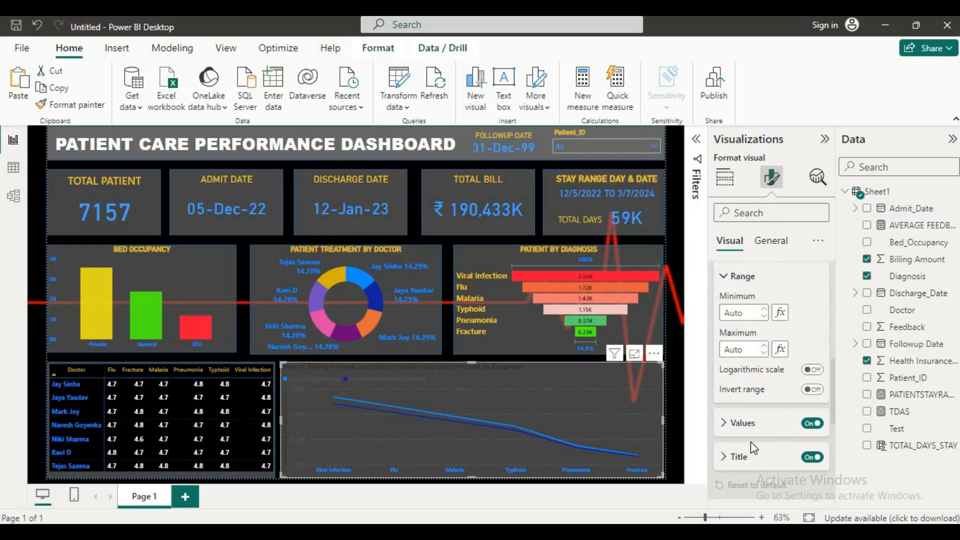
{"action": "left_click", "coordinate": [723, 423]}
{"action": "scroll", "coordinate": [729, 409], "scroll_direction": "down", "scroll_amount": 6}
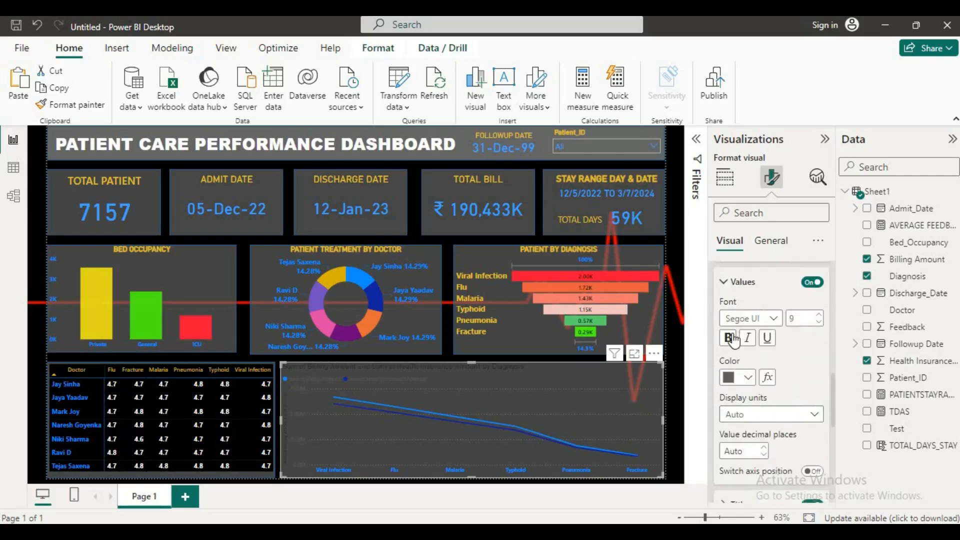
{"action": "left_click", "coordinate": [729, 338]}
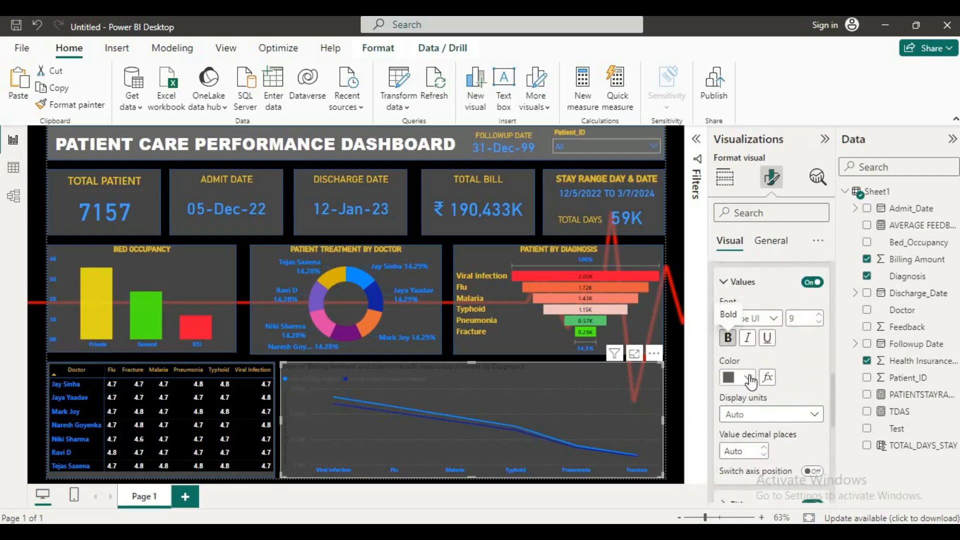
{"action": "left_click", "coordinate": [748, 378]}
{"action": "left_click", "coordinate": [774, 156]}
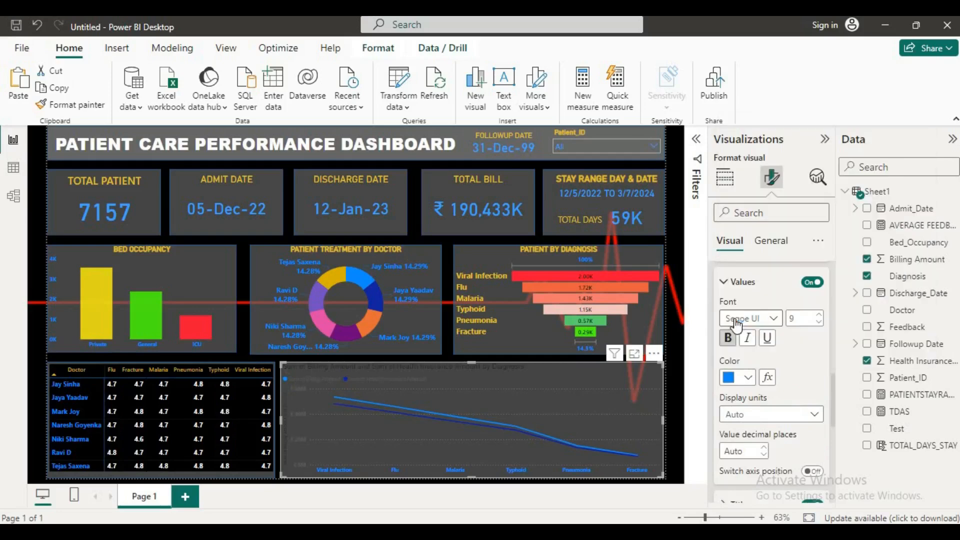
{"action": "left_click", "coordinate": [819, 314]}
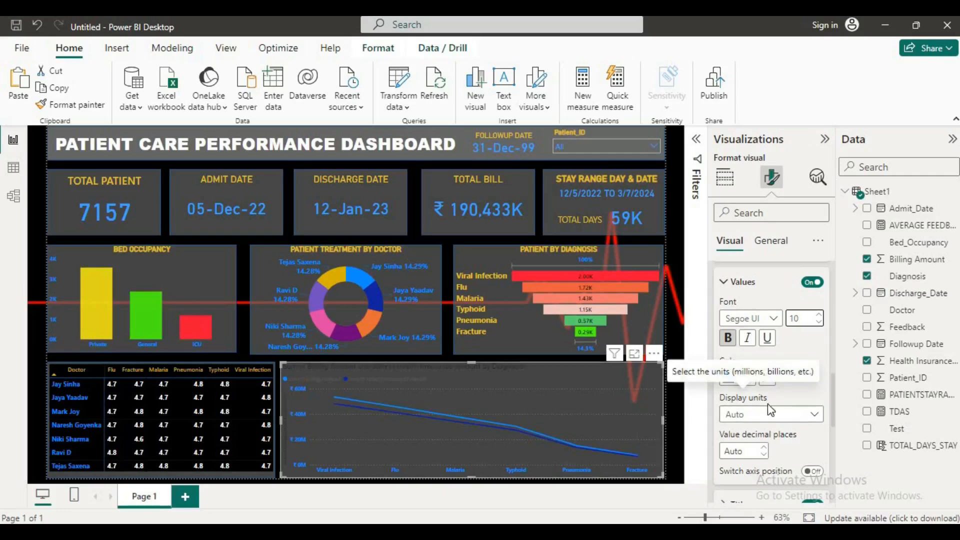
{"action": "scroll", "coordinate": [772, 422], "scroll_direction": "down", "scroll_amount": 2}
{"action": "left_click", "coordinate": [808, 437]}
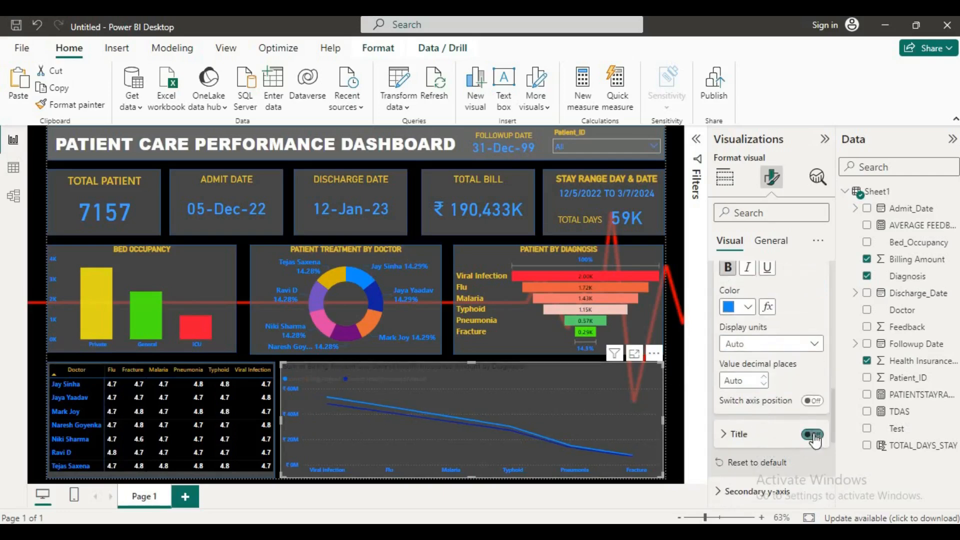
Step: Turn off the horizontal gridlines on the line chart
{"action": "scroll", "coordinate": [771, 430], "scroll_direction": "down", "scroll_amount": 5}
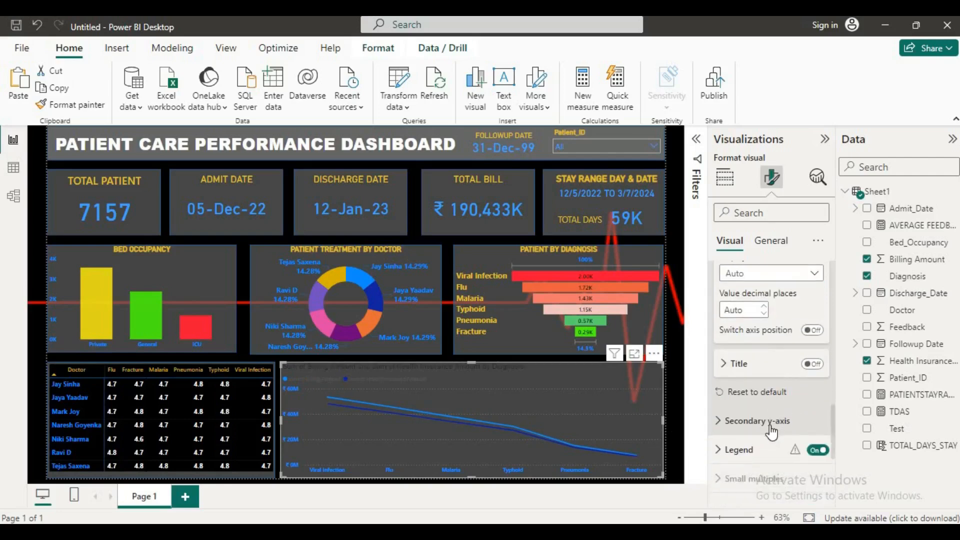
{"action": "scroll", "coordinate": [771, 431], "scroll_direction": "down", "scroll_amount": 1}
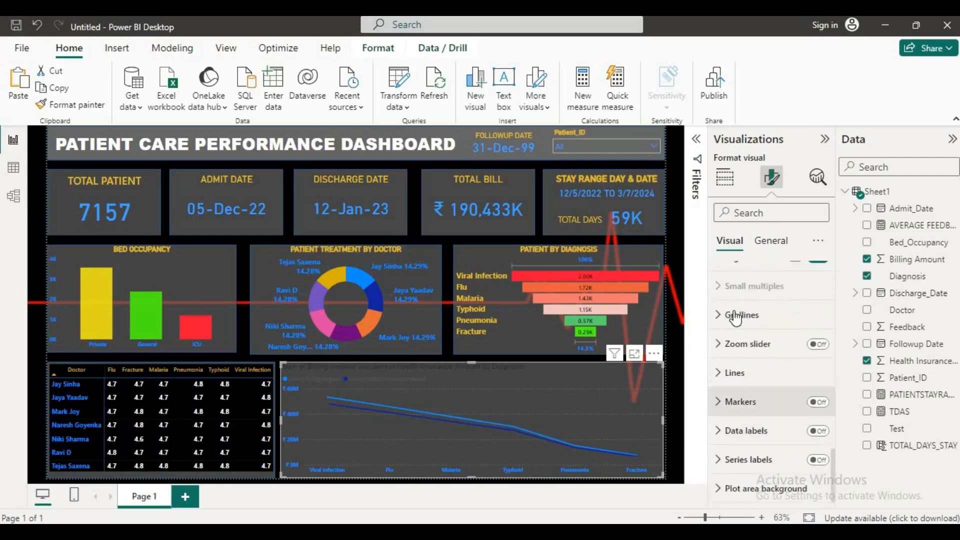
{"action": "left_click", "coordinate": [722, 320]}
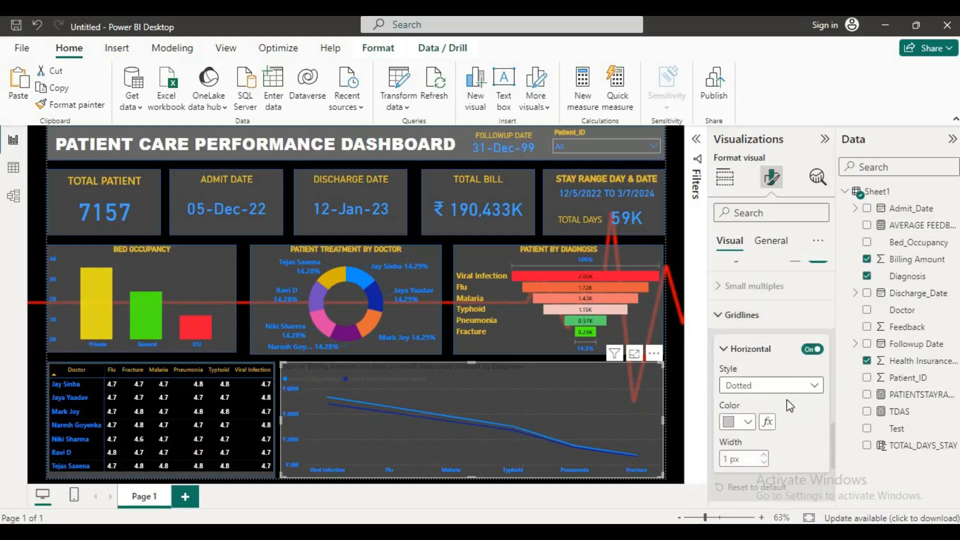
{"action": "left_click", "coordinate": [812, 349]}
{"action": "left_click", "coordinate": [721, 315]}
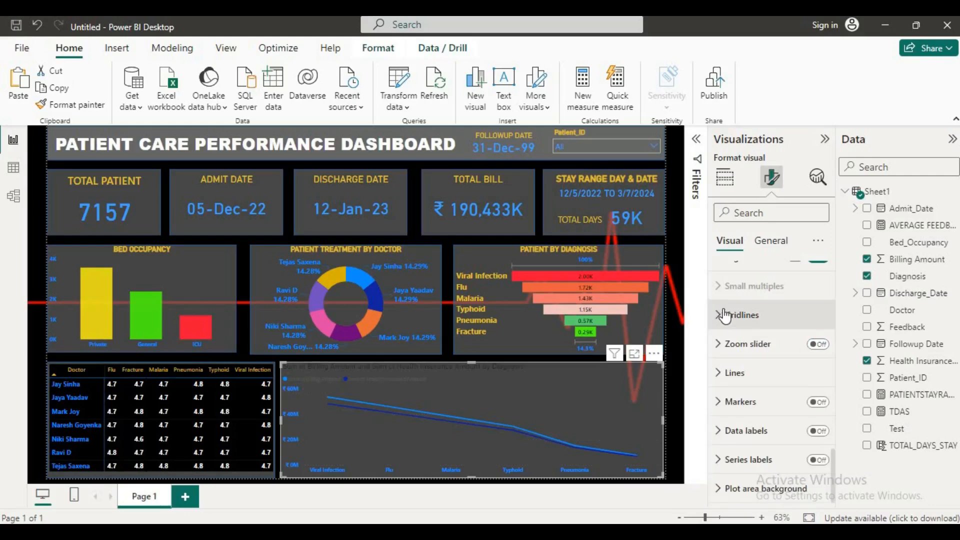
Step: Change the line color of the Sum of Billing Amount series to red
{"action": "left_click", "coordinate": [731, 374]}
{"action": "scroll", "coordinate": [756, 391], "scroll_direction": "down", "scroll_amount": 2}
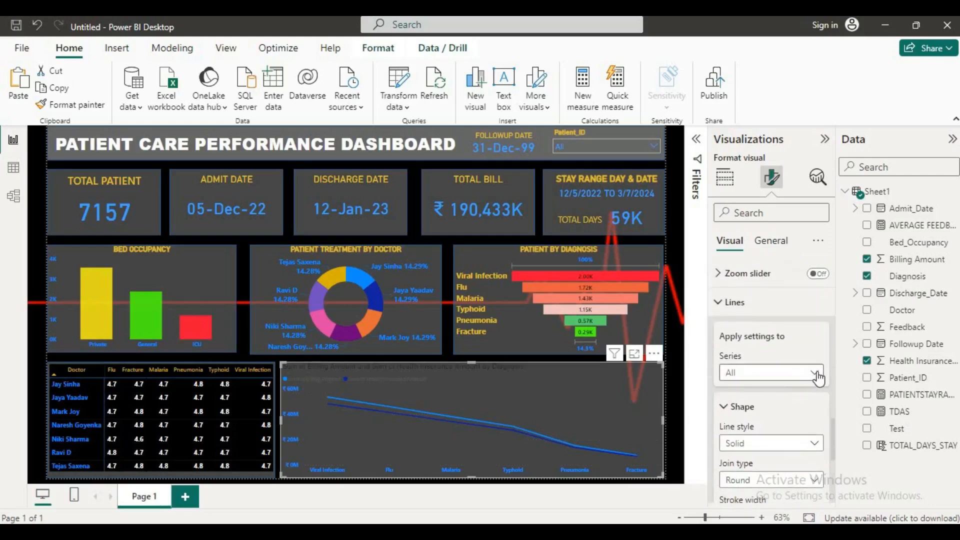
{"action": "left_click", "coordinate": [816, 374]}
{"action": "left_click", "coordinate": [816, 374]}
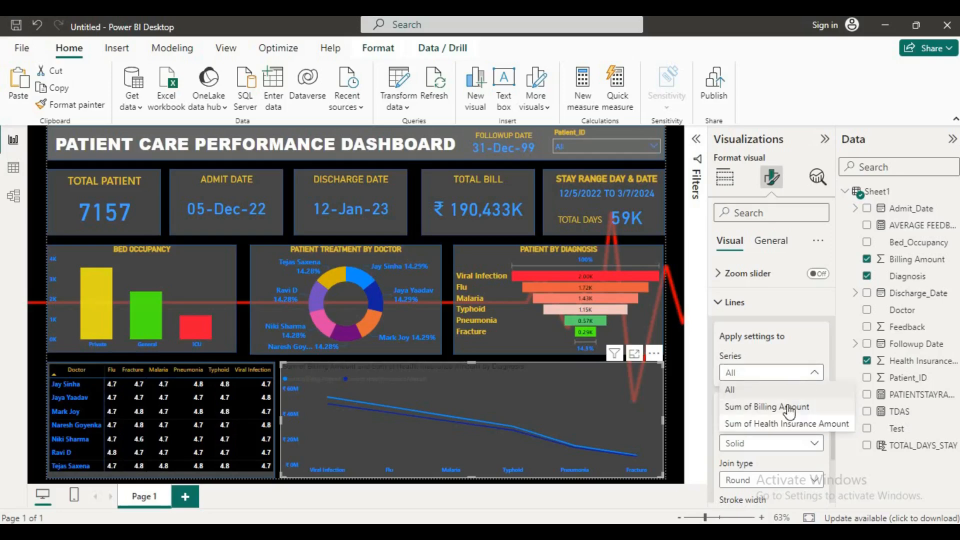
{"action": "left_click", "coordinate": [789, 408]}
{"action": "scroll", "coordinate": [781, 402], "scroll_direction": "down", "scroll_amount": 3}
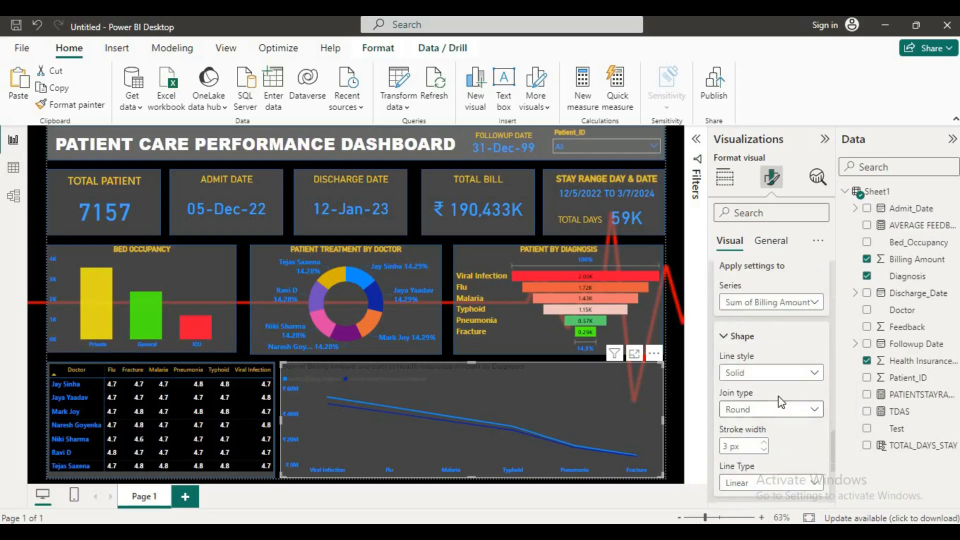
{"action": "scroll", "coordinate": [777, 395], "scroll_direction": "down", "scroll_amount": 5}
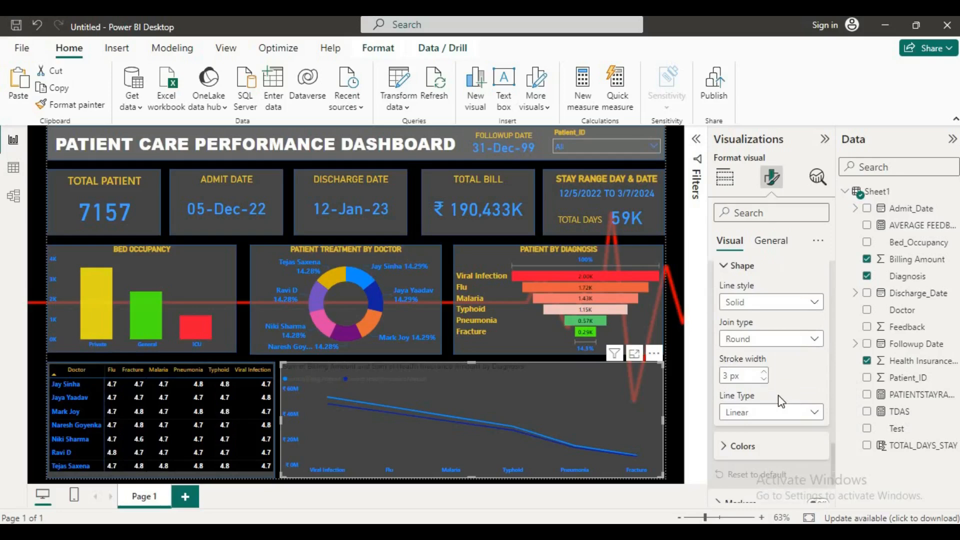
{"action": "left_click", "coordinate": [729, 375]}
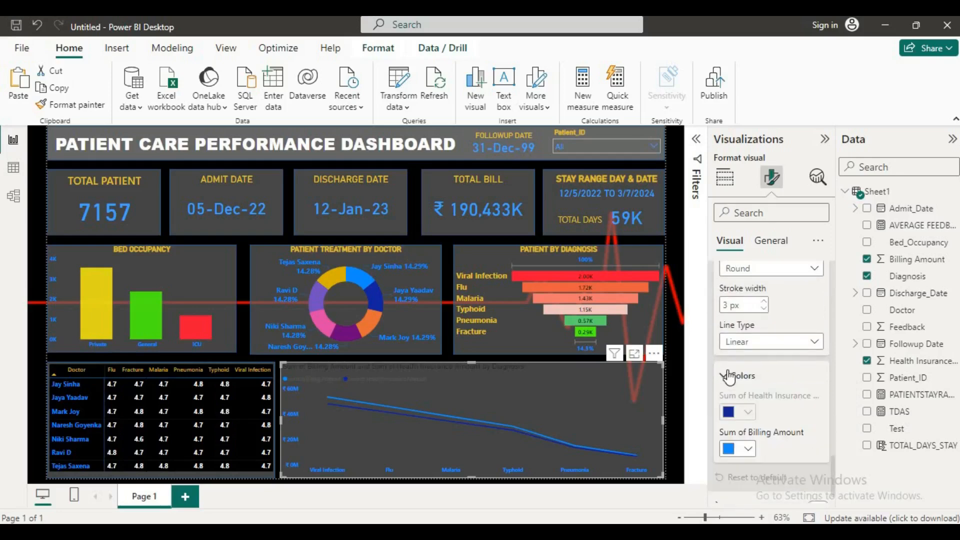
{"action": "left_click", "coordinate": [748, 449]}
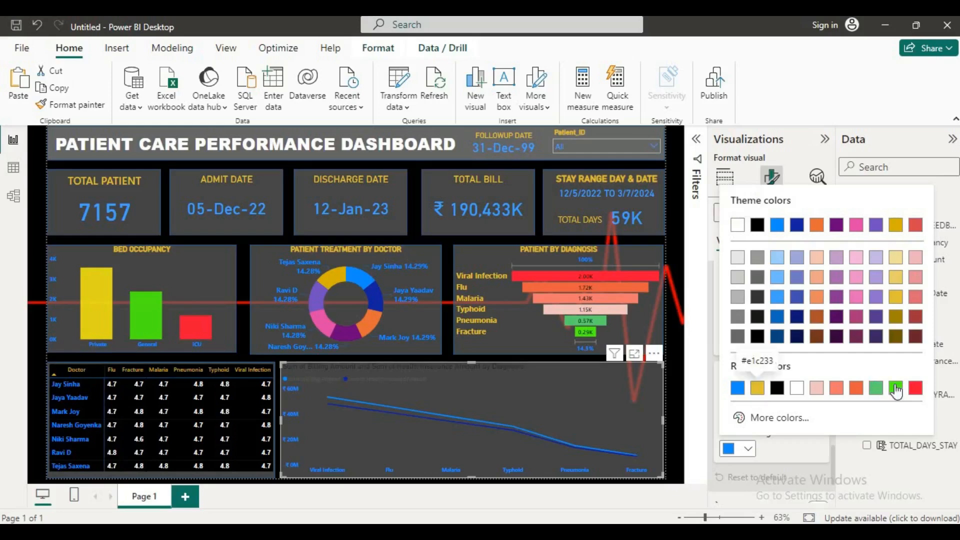
{"action": "left_click", "coordinate": [914, 388]}
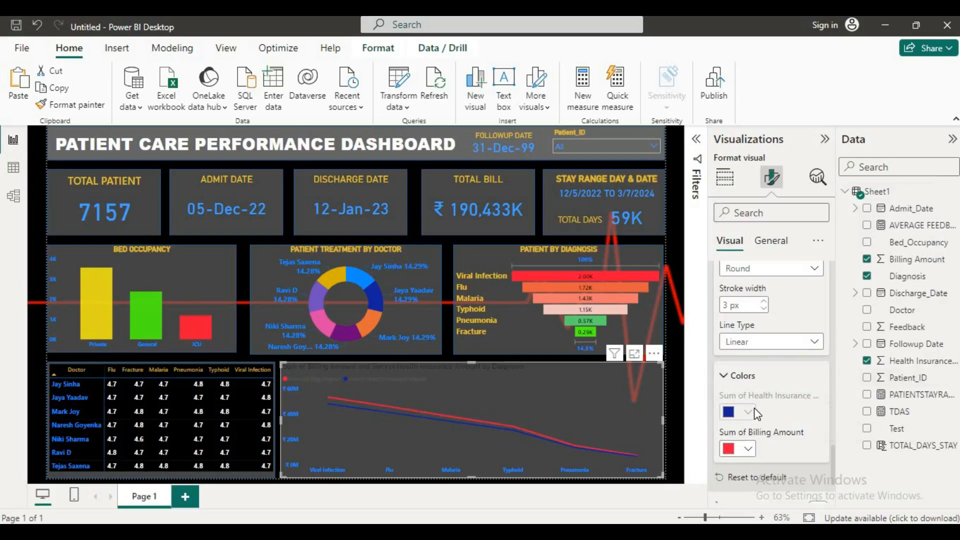
{"action": "scroll", "coordinate": [769, 403], "scroll_direction": "up", "scroll_amount": 5}
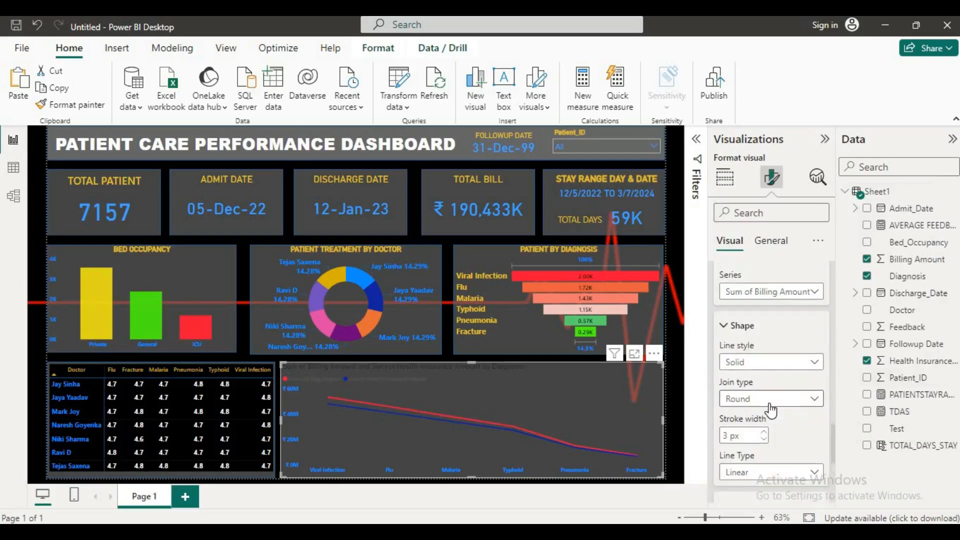
Step: Try the dotted line style on the Sum of Billing Amount series and restore the solid style
{"action": "left_click", "coordinate": [815, 413]}
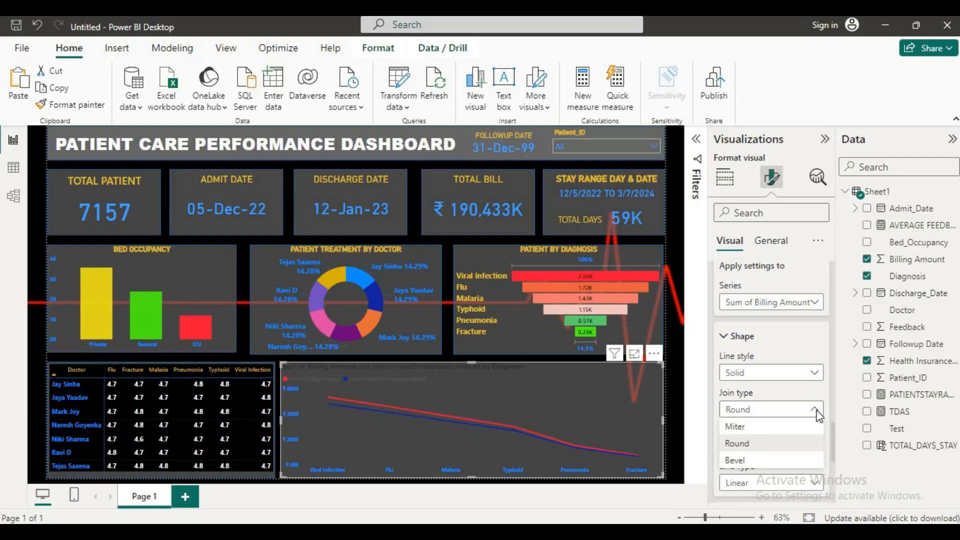
{"action": "left_click", "coordinate": [815, 372]}
{"action": "left_click", "coordinate": [814, 373]}
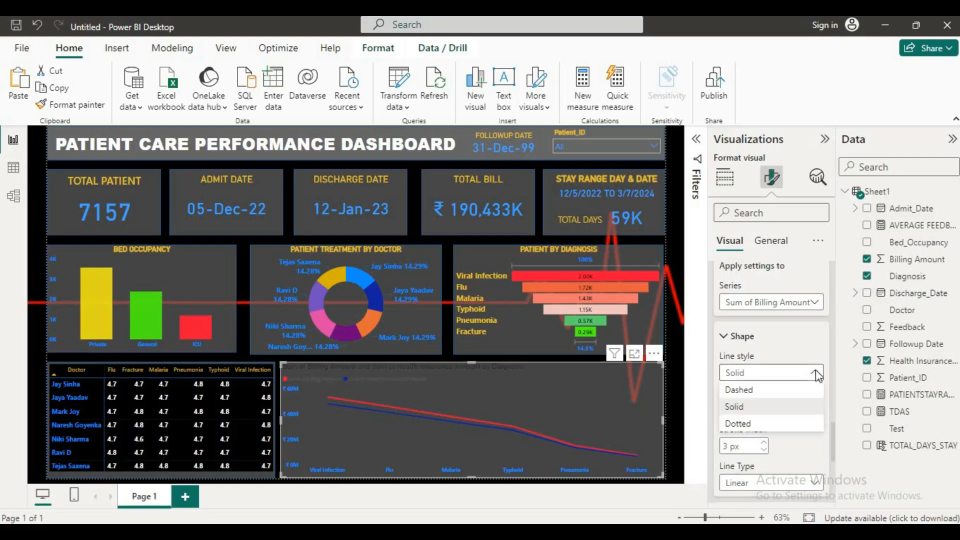
{"action": "left_click", "coordinate": [761, 390]}
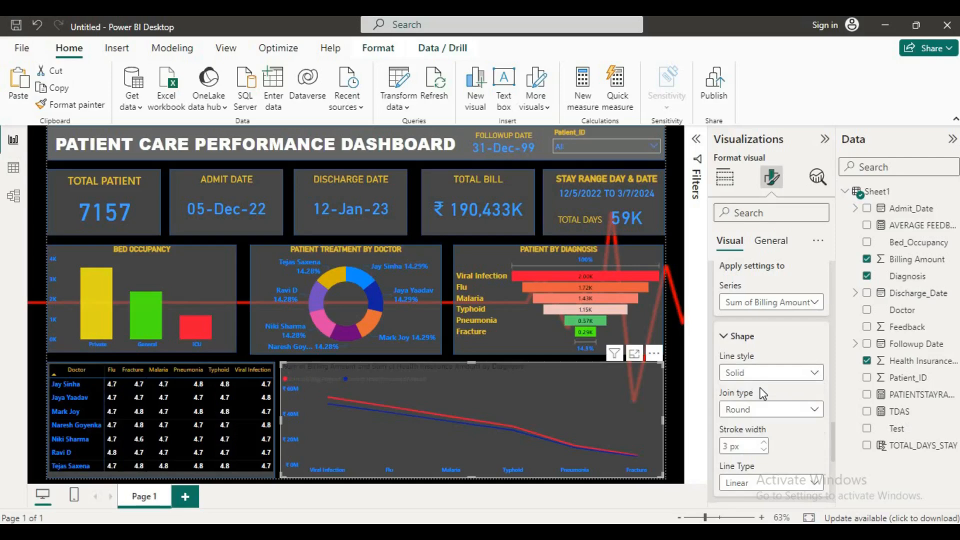
{"action": "left_click", "coordinate": [799, 378]}
{"action": "left_click", "coordinate": [761, 425]}
{"action": "left_click", "coordinate": [799, 372]}
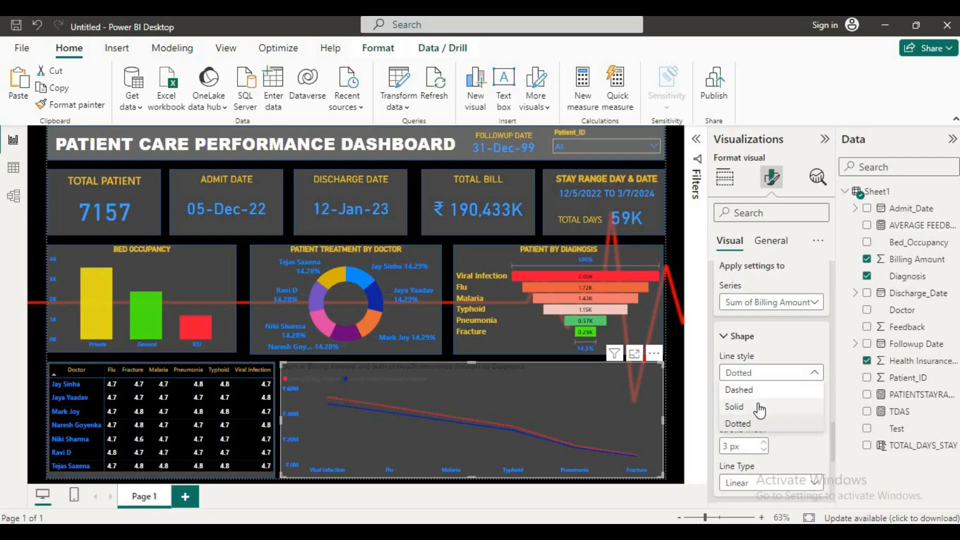
{"action": "left_click", "coordinate": [760, 406]}
Step: Switch the line settings to apply to the Sum of Health Insurance Amount series
{"action": "scroll", "coordinate": [803, 371], "scroll_direction": "up", "scroll_amount": 2}
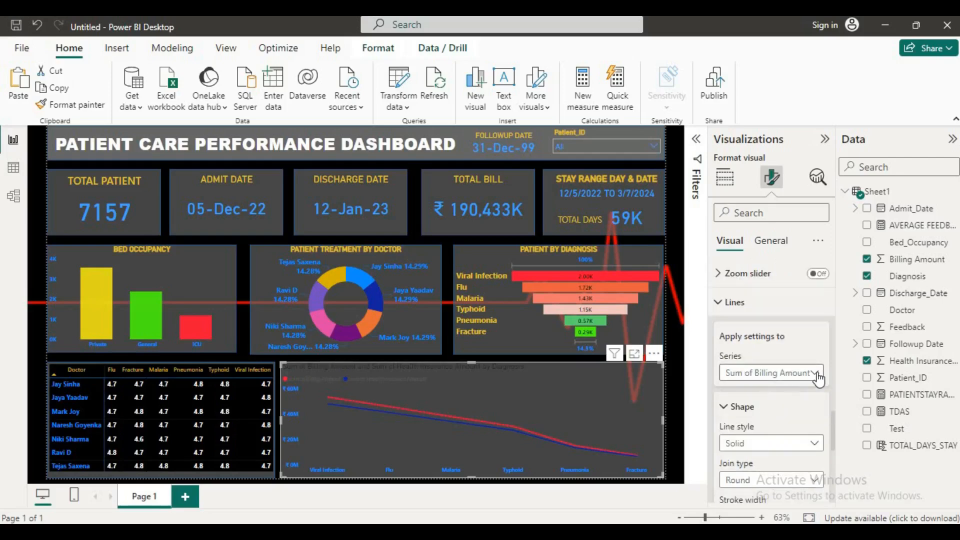
{"action": "left_click", "coordinate": [816, 372]}
{"action": "left_click", "coordinate": [817, 372]}
{"action": "left_click", "coordinate": [817, 372]}
{"action": "left_click", "coordinate": [795, 409]}
{"action": "scroll", "coordinate": [794, 412], "scroll_direction": "down", "scroll_amount": 3}
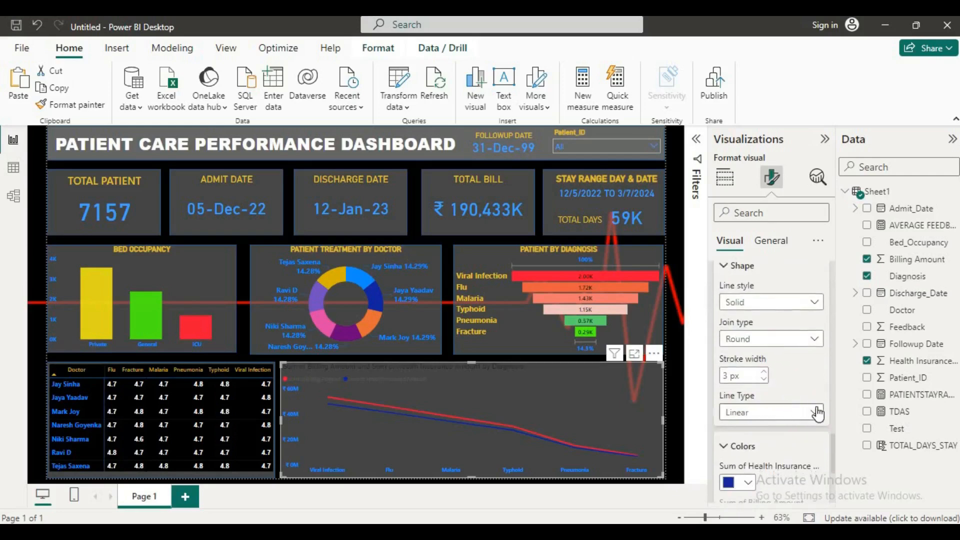
Step: Try the Smooth line type on the Sum of Health Insurance Amount series and restore the Linear type
{"action": "left_click", "coordinate": [793, 411]}
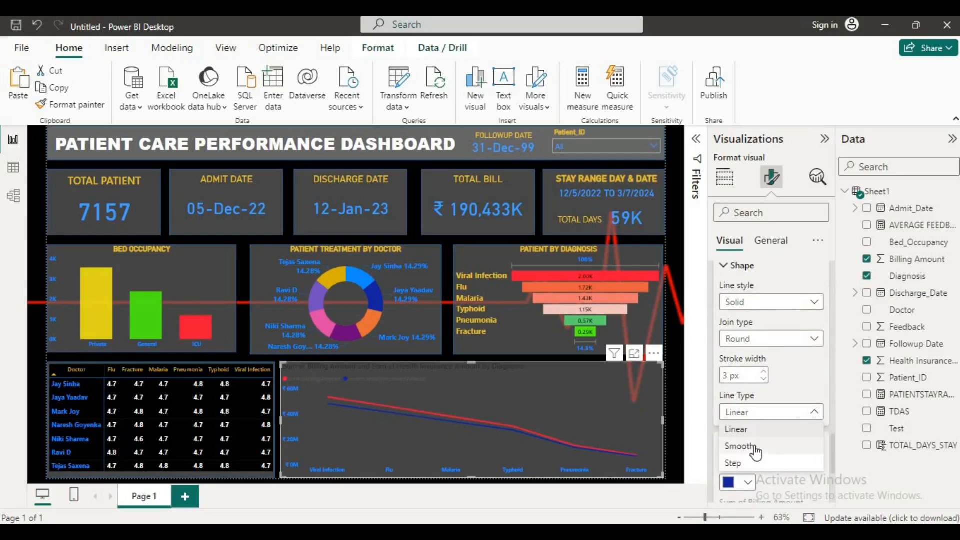
{"action": "left_click", "coordinate": [759, 446]}
{"action": "left_click", "coordinate": [815, 415]}
{"action": "left_click", "coordinate": [760, 431]}
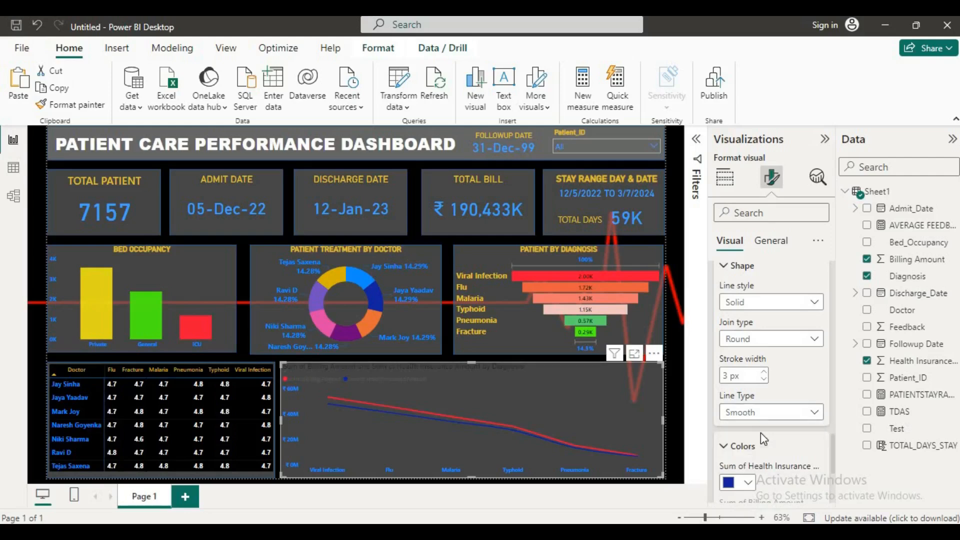
Step: Change the line color of the Sum of Health Insurance Amount series to green
{"action": "scroll", "coordinate": [760, 425], "scroll_direction": "down", "scroll_amount": 2}
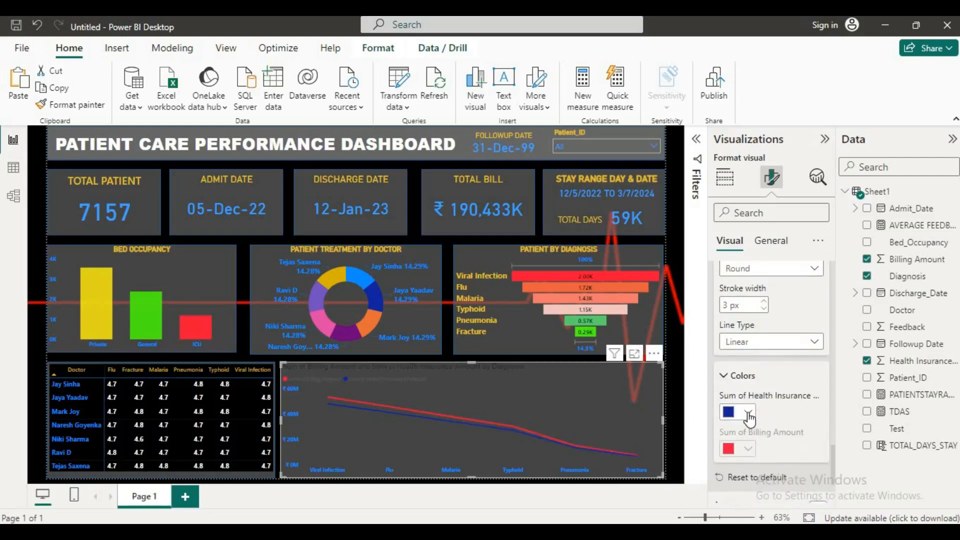
{"action": "left_click", "coordinate": [749, 413]}
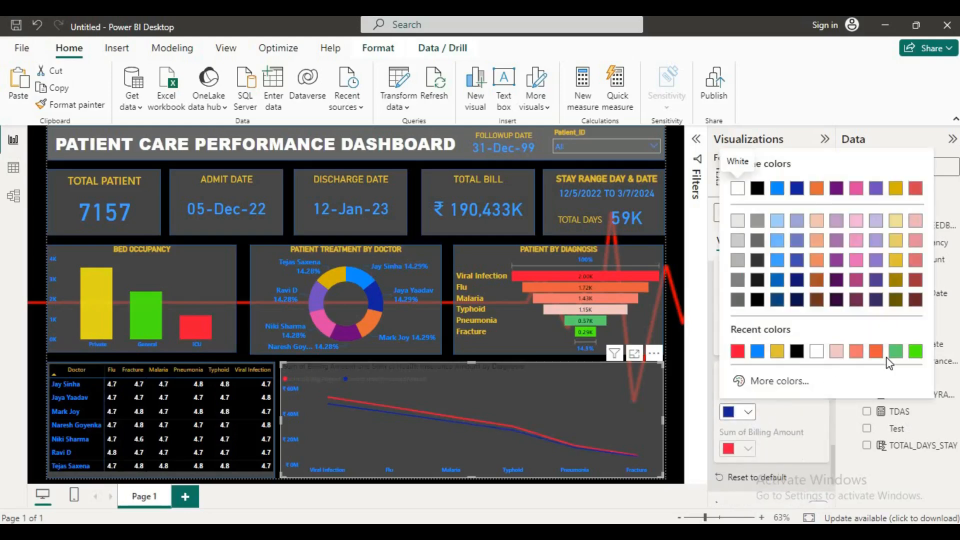
{"action": "left_click", "coordinate": [916, 354]}
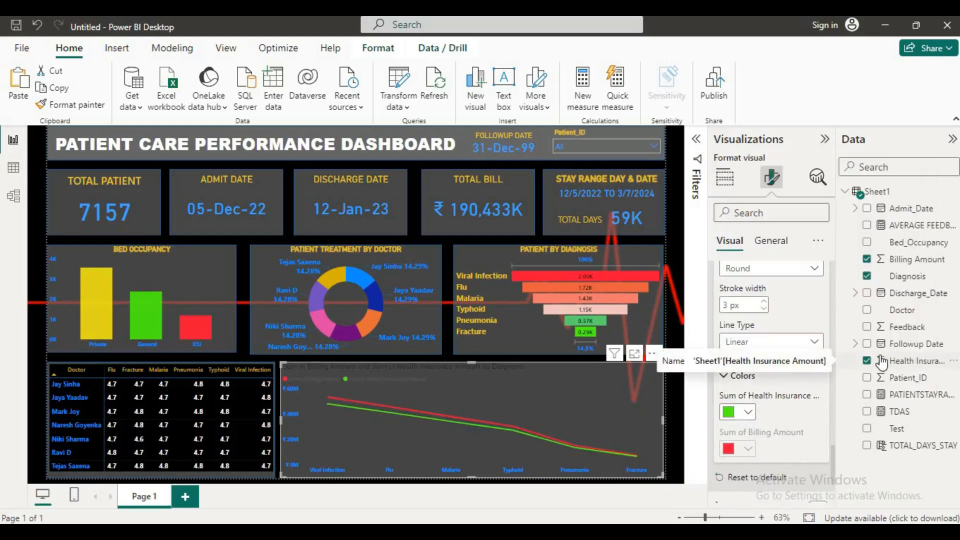
Step: Turn on markers for the line chart's data points
{"action": "scroll", "coordinate": [764, 452], "scroll_direction": "down", "scroll_amount": 3}
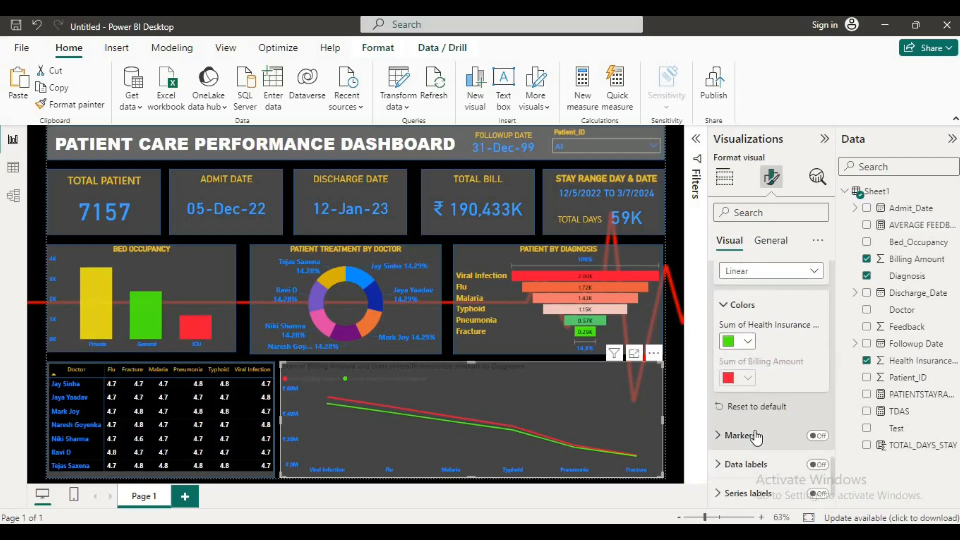
{"action": "scroll", "coordinate": [755, 435], "scroll_direction": "down", "scroll_amount": 1}
{"action": "left_click", "coordinate": [810, 406]}
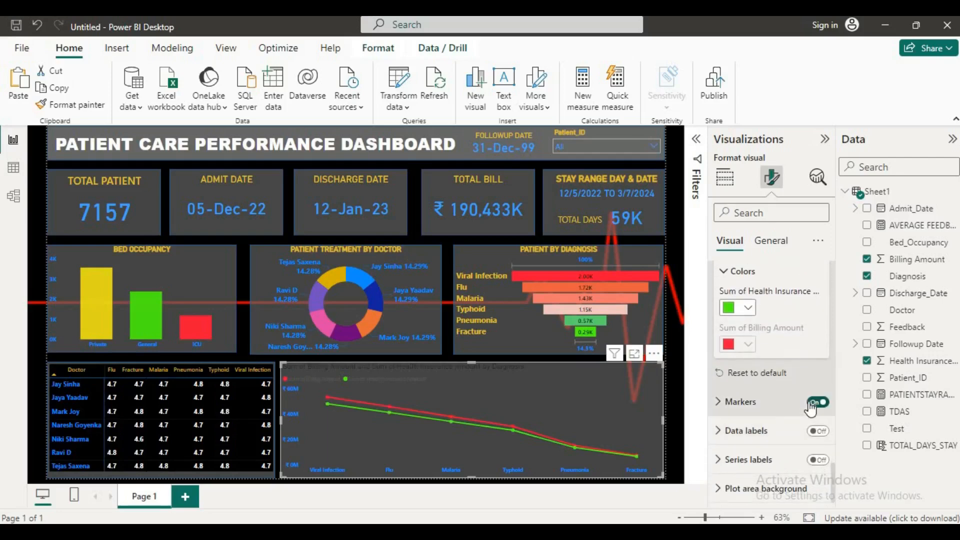
{"action": "mouse_move", "coordinate": [387, 410]}
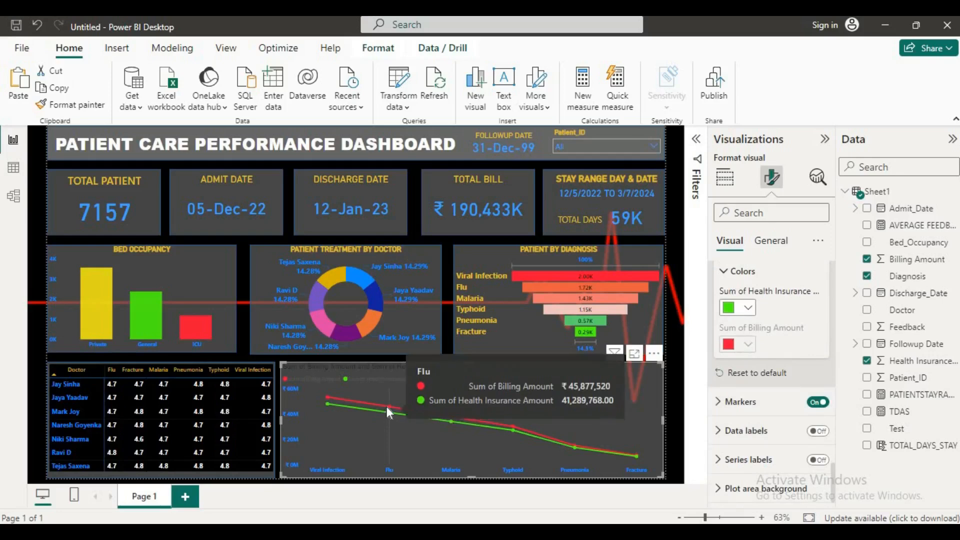
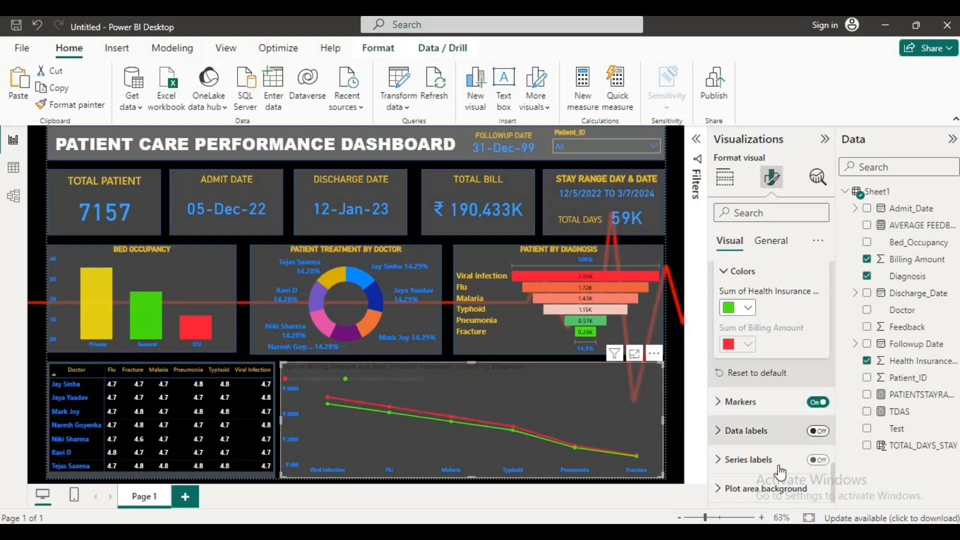
Step: Try triangle markers on all series, restore the circle type, and set the marker size to 6 px
{"action": "left_click", "coordinate": [725, 402]}
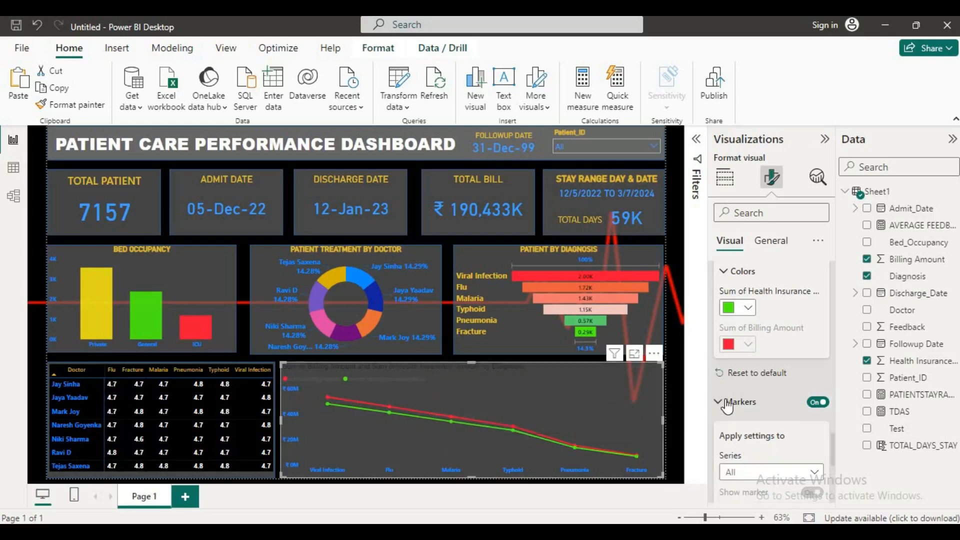
{"action": "scroll", "coordinate": [753, 419], "scroll_direction": "down", "scroll_amount": 3}
{"action": "scroll", "coordinate": [754, 426], "scroll_direction": "down", "scroll_amount": 3}
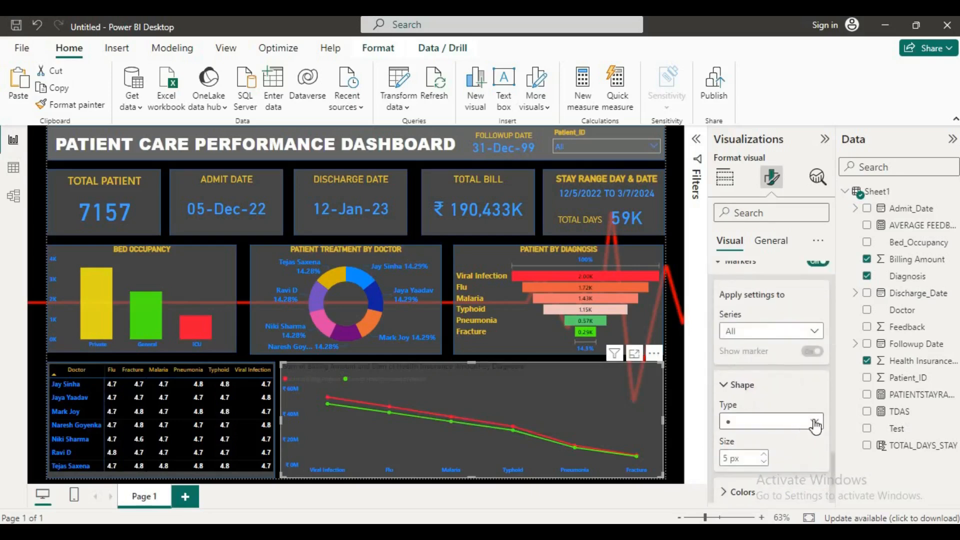
{"action": "left_click", "coordinate": [815, 424]}
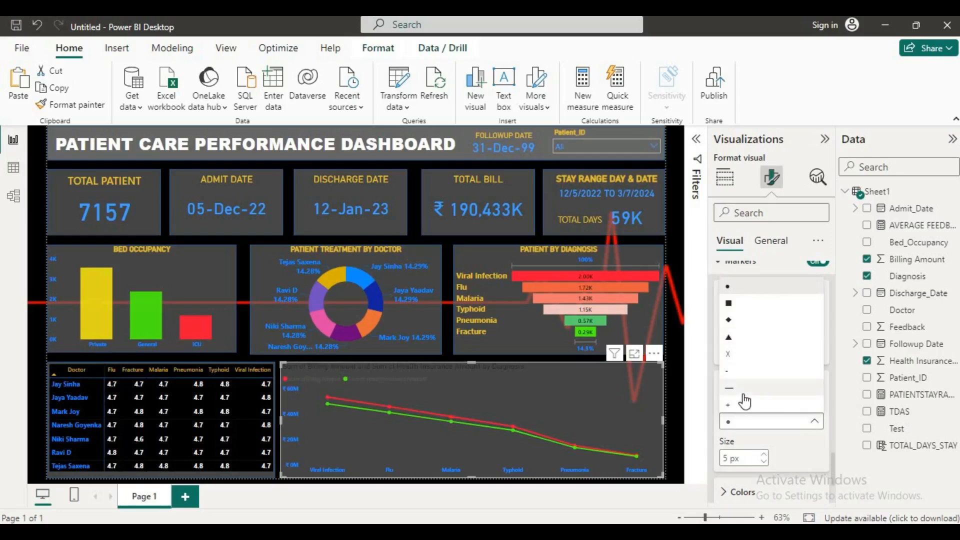
{"action": "left_click", "coordinate": [745, 340]}
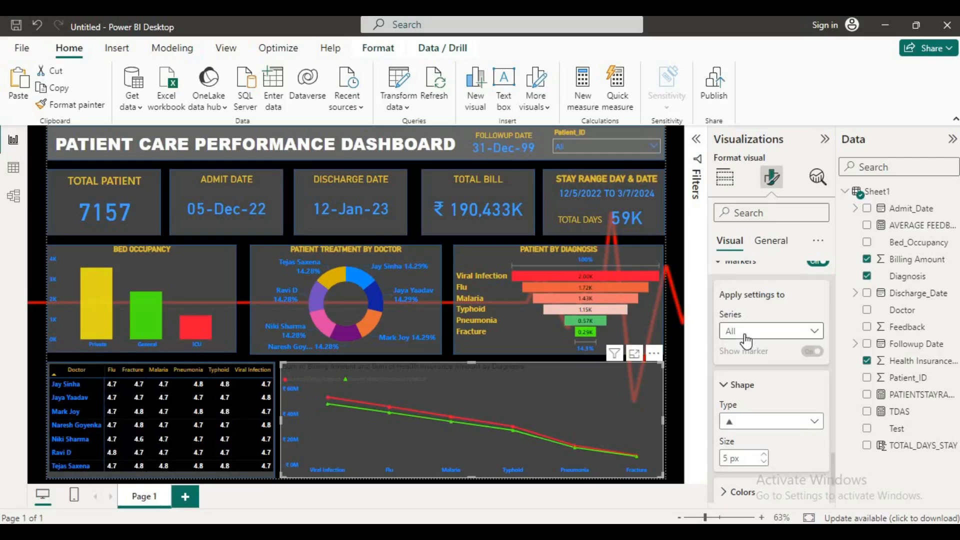
{"action": "left_click", "coordinate": [812, 422]}
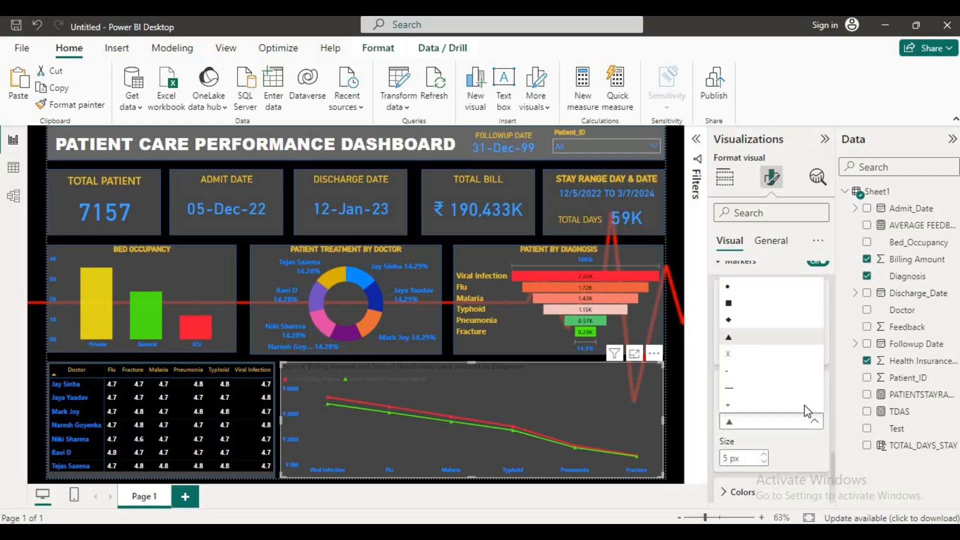
{"action": "left_click", "coordinate": [728, 287]}
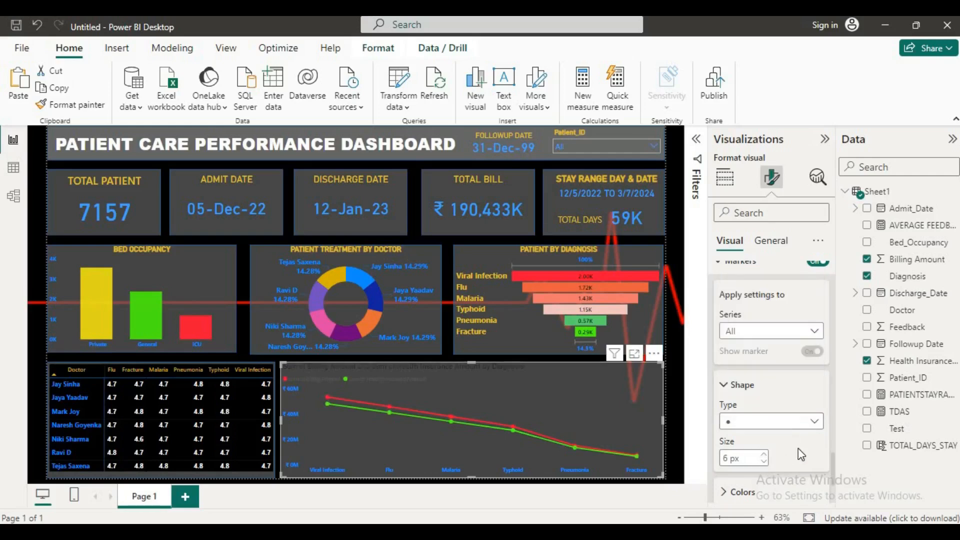
Step: Try black as the markers' default color and settle on gold for all series
{"action": "scroll", "coordinate": [765, 461], "scroll_direction": "down", "scroll_amount": 3}
{"action": "left_click", "coordinate": [726, 422]}
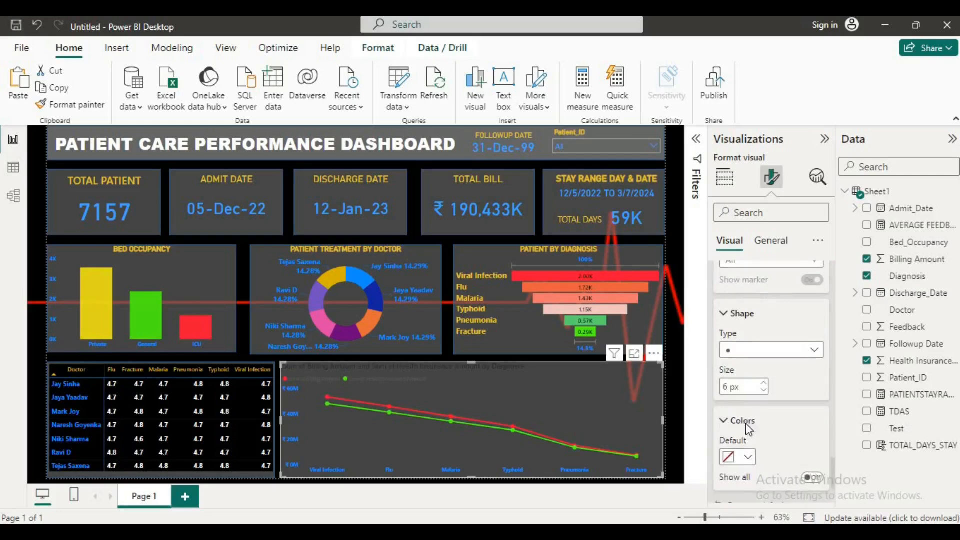
{"action": "scroll", "coordinate": [745, 423], "scroll_direction": "down", "scroll_amount": 3}
{"action": "left_click", "coordinate": [745, 388]}
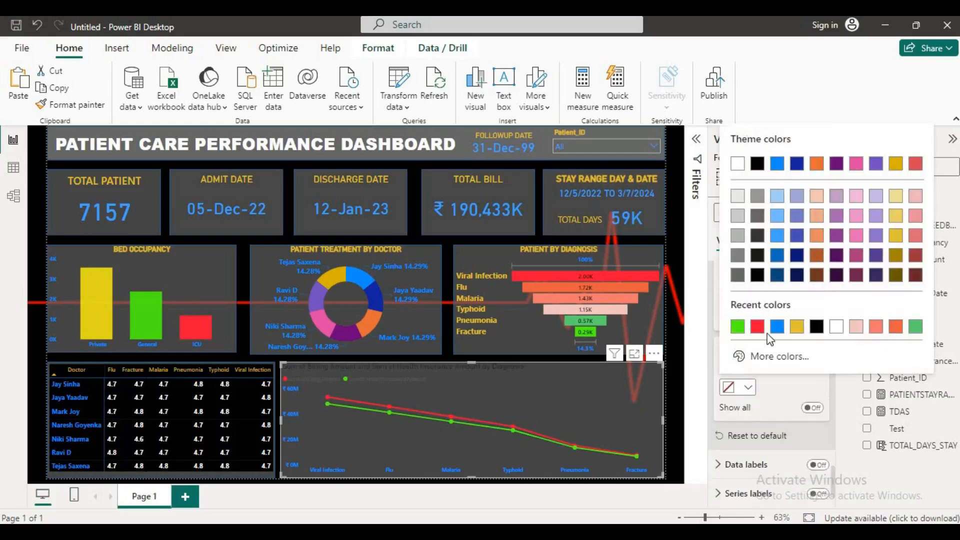
{"action": "left_click", "coordinate": [816, 332]}
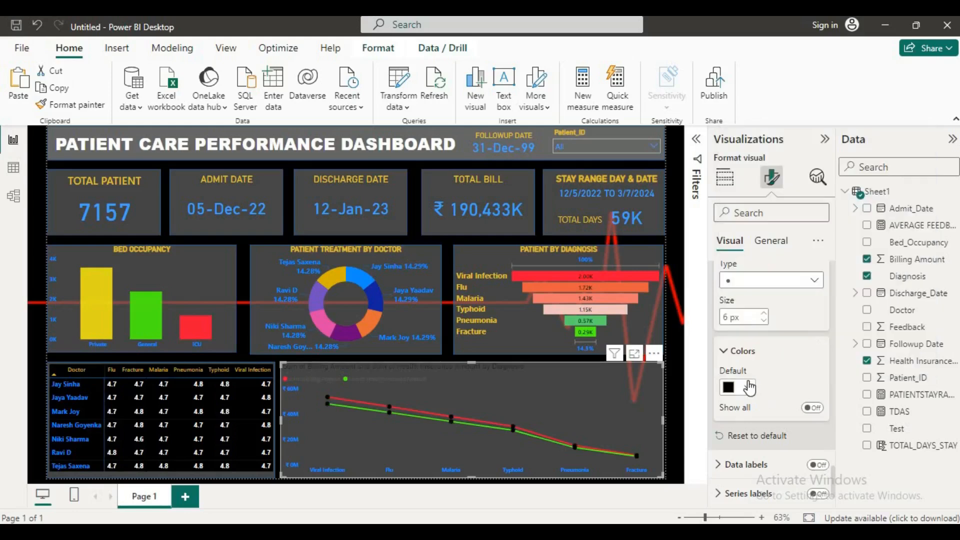
{"action": "left_click", "coordinate": [749, 385]}
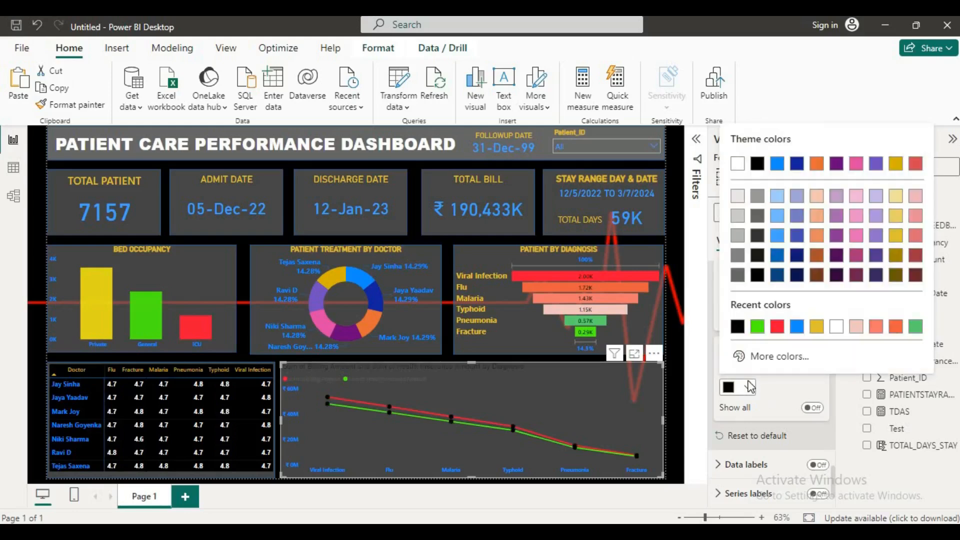
{"action": "left_click", "coordinate": [817, 328]}
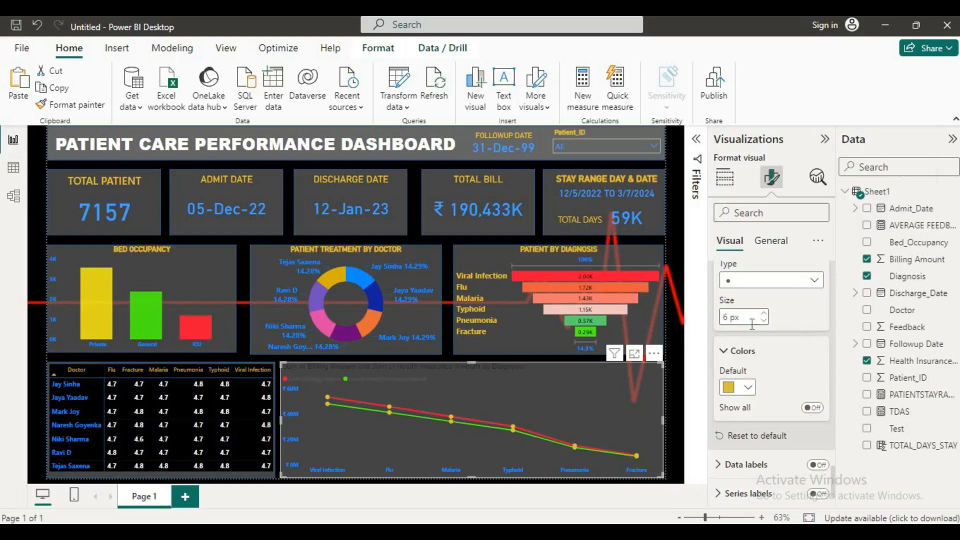
Step: Collapse the line chart's X-axis and Y-axis settings and open its legend settings
{"action": "scroll", "coordinate": [752, 324], "scroll_direction": "up", "scroll_amount": 15}
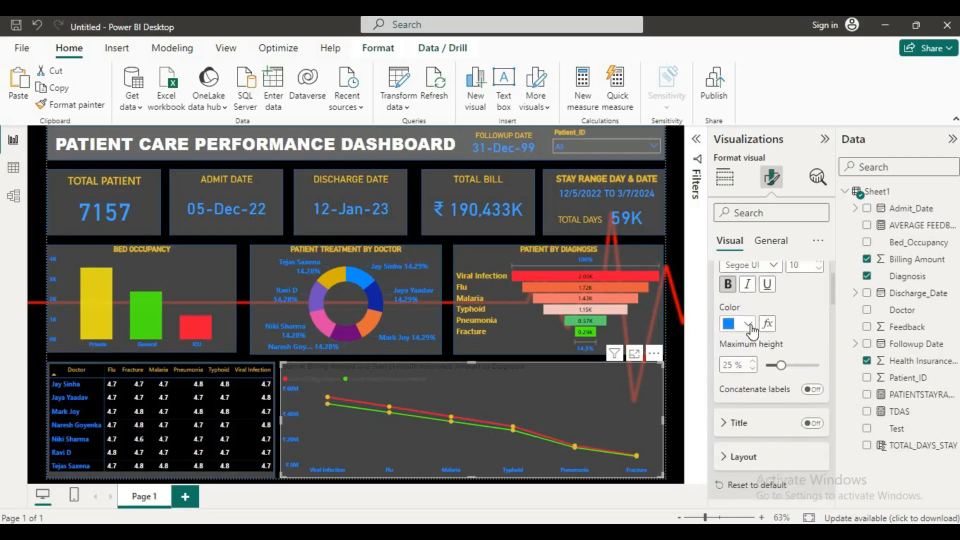
{"action": "scroll", "coordinate": [751, 329], "scroll_direction": "up", "scroll_amount": 3}
{"action": "left_click", "coordinate": [727, 311]}
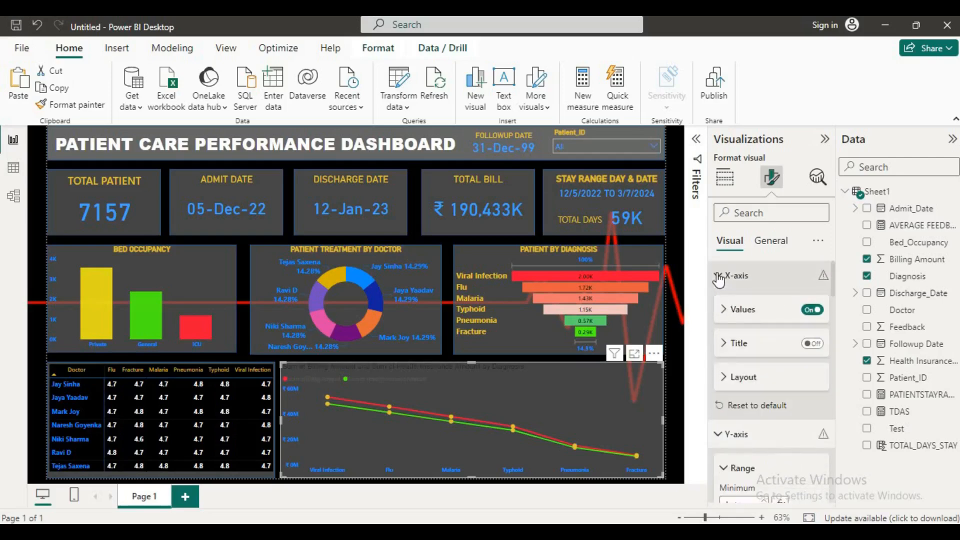
{"action": "left_click", "coordinate": [721, 275]}
{"action": "left_click", "coordinate": [727, 341]}
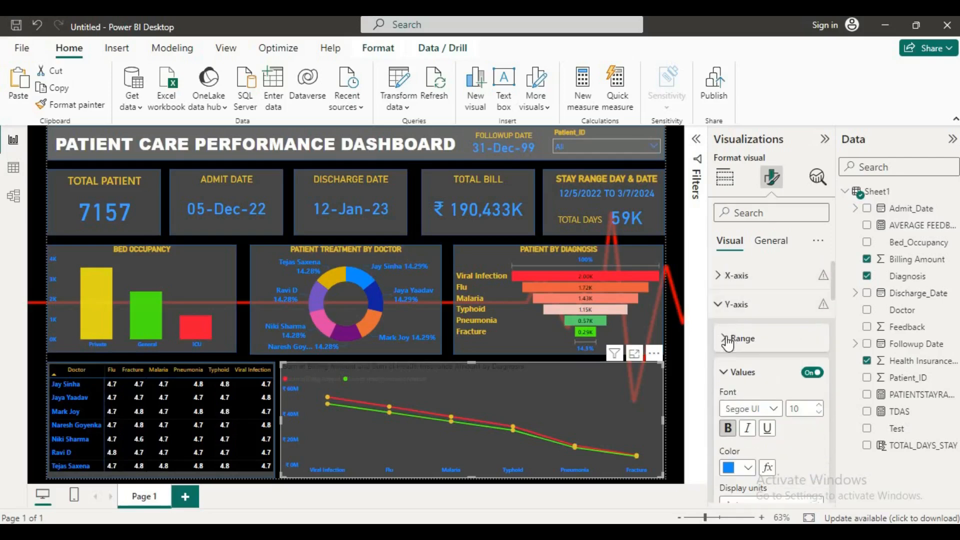
{"action": "left_click", "coordinate": [727, 374]}
{"action": "scroll", "coordinate": [728, 379], "scroll_direction": "down", "scroll_amount": 2}
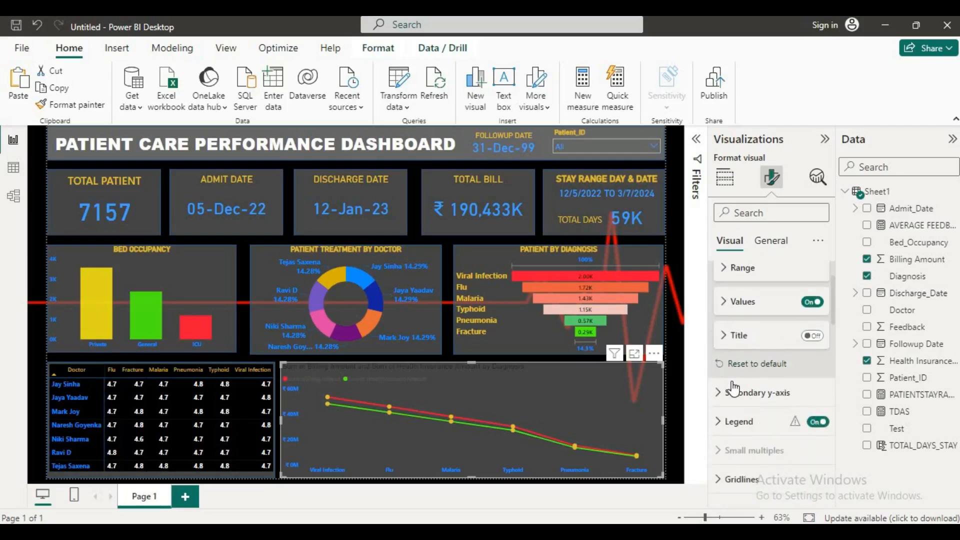
{"action": "scroll", "coordinate": [731, 381], "scroll_direction": "down", "scroll_amount": 2}
{"action": "left_click", "coordinate": [721, 357]}
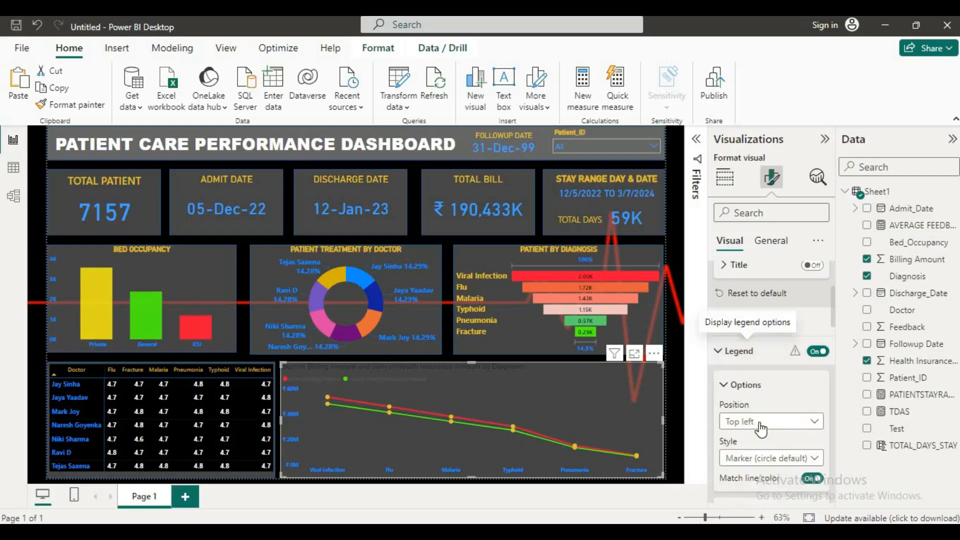
Step: Make the line chart's legend text bold and white
{"action": "scroll", "coordinate": [798, 386], "scroll_direction": "down", "scroll_amount": 1}
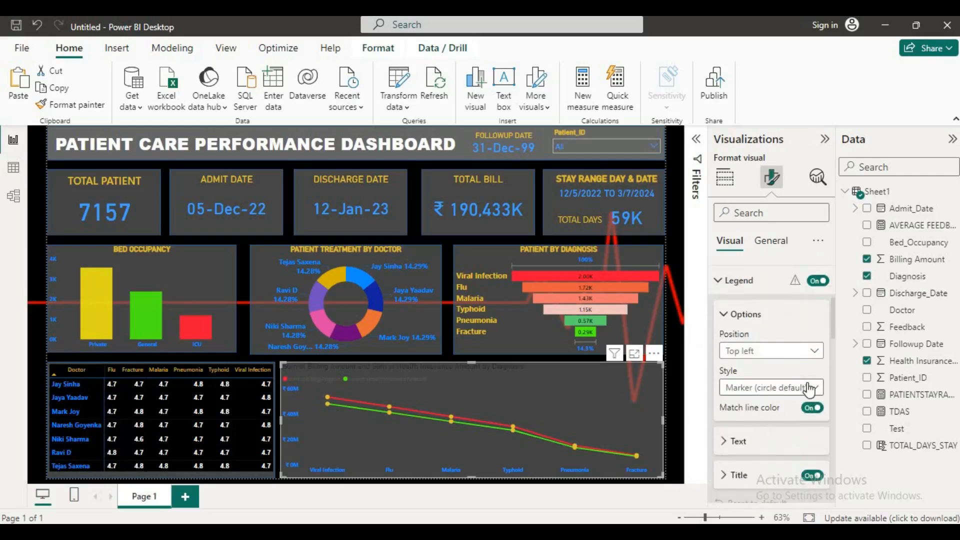
{"action": "left_click", "coordinate": [811, 386]}
{"action": "left_click", "coordinate": [814, 391]}
{"action": "left_click", "coordinate": [730, 442]}
{"action": "scroll", "coordinate": [731, 435], "scroll_direction": "down", "scroll_amount": 3}
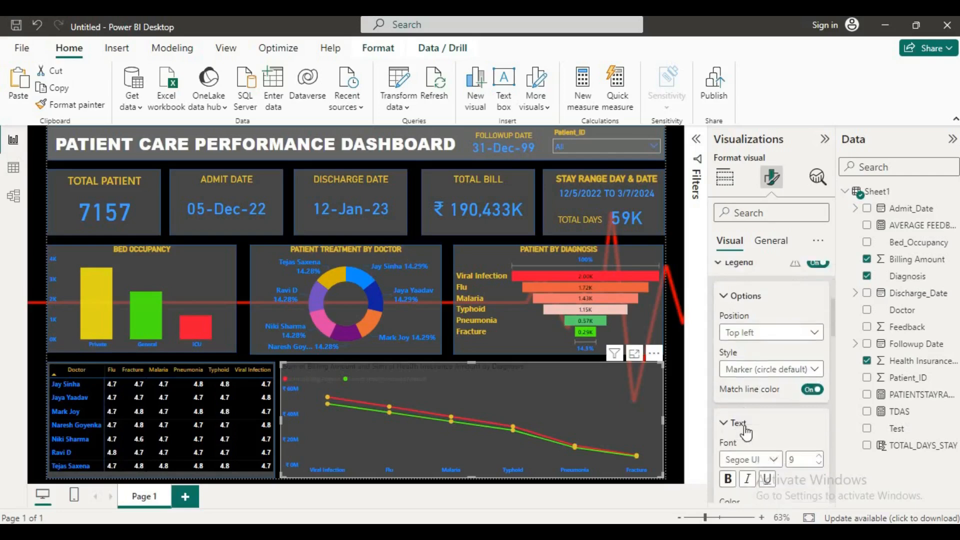
{"action": "left_click", "coordinate": [729, 428]}
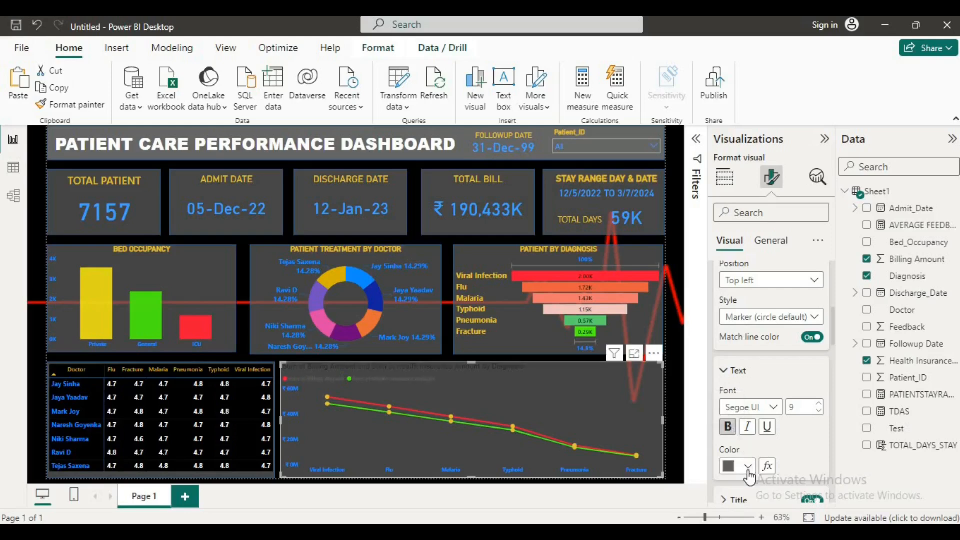
{"action": "left_click", "coordinate": [747, 470]}
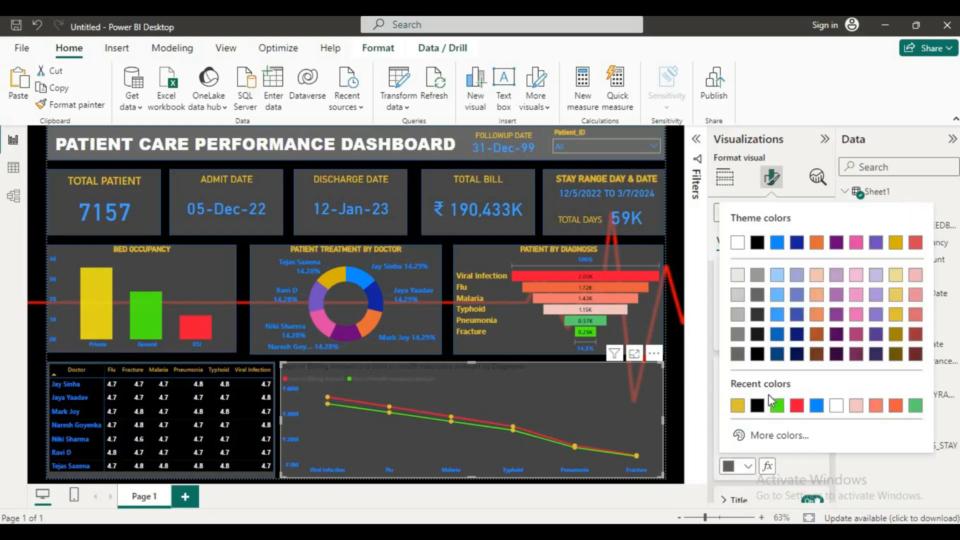
{"action": "left_click", "coordinate": [842, 404]}
Step: Turn off the line chart's legend title and collapse the legend text settings
{"action": "scroll", "coordinate": [786, 435], "scroll_direction": "down", "scroll_amount": 2}
{"action": "scroll", "coordinate": [788, 443], "scroll_direction": "down", "scroll_amount": 2}
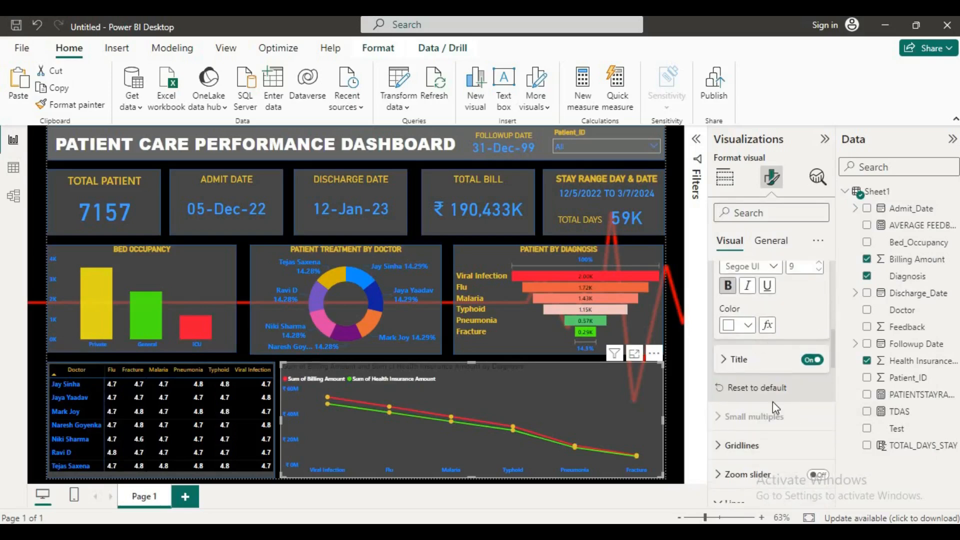
{"action": "scroll", "coordinate": [763, 393], "scroll_direction": "down", "scroll_amount": 1}
{"action": "scroll", "coordinate": [761, 395], "scroll_direction": "up", "scroll_amount": 3}
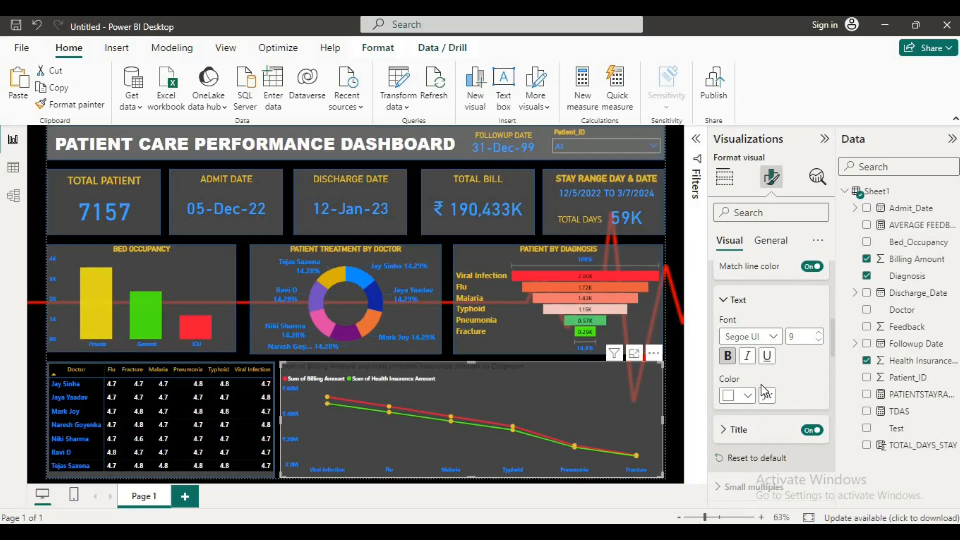
{"action": "scroll", "coordinate": [762, 395], "scroll_direction": "down", "scroll_amount": 1}
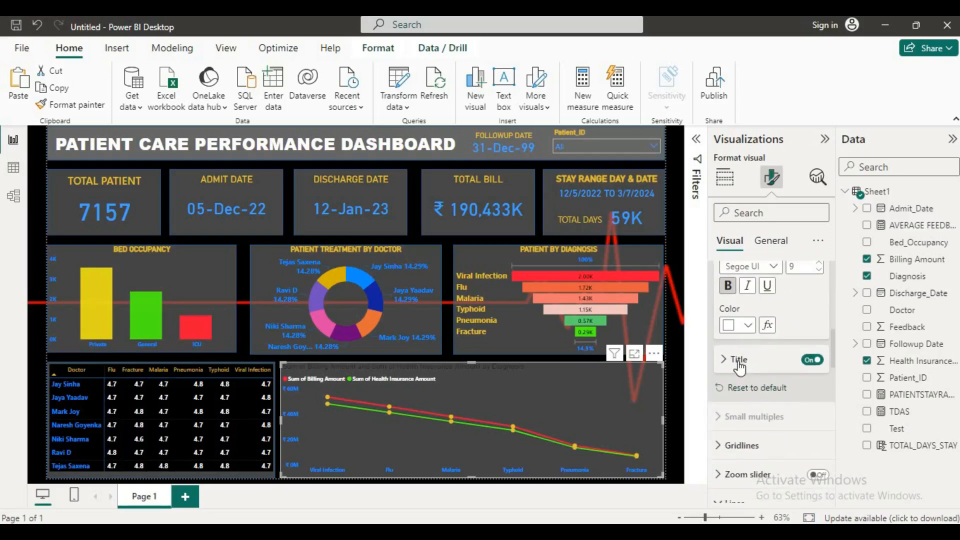
{"action": "left_click", "coordinate": [815, 360]}
{"action": "left_click", "coordinate": [815, 360]}
{"action": "left_click", "coordinate": [815, 360]}
{"action": "scroll", "coordinate": [745, 410], "scroll_direction": "up", "scroll_amount": 3}
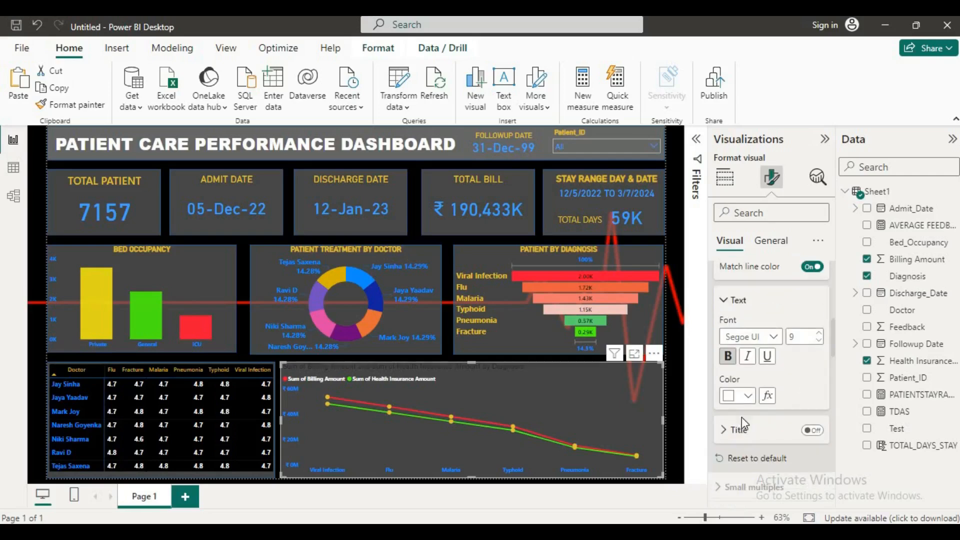
{"action": "left_click", "coordinate": [726, 302]}
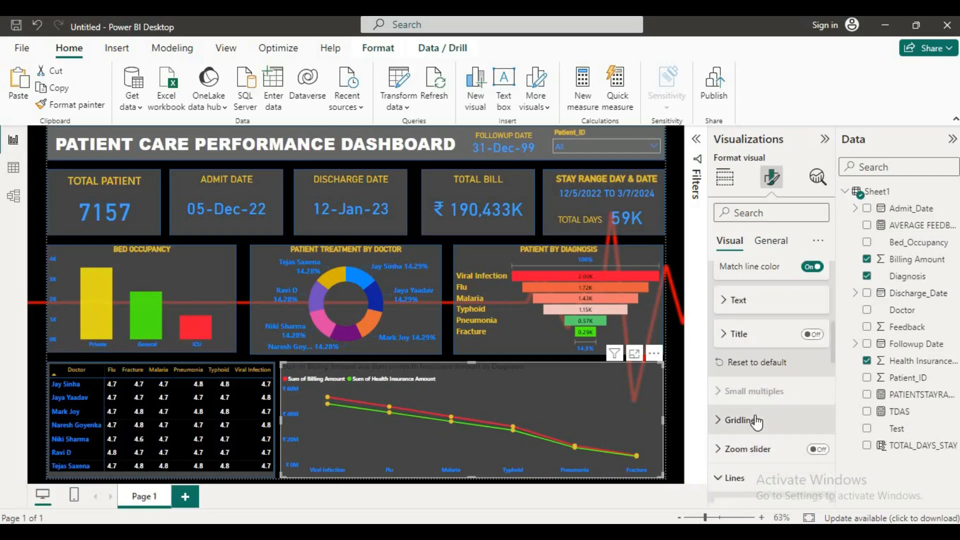
{"action": "scroll", "coordinate": [757, 423], "scroll_direction": "down", "scroll_amount": 2}
{"action": "scroll", "coordinate": [756, 419], "scroll_direction": "up", "scroll_amount": 8}
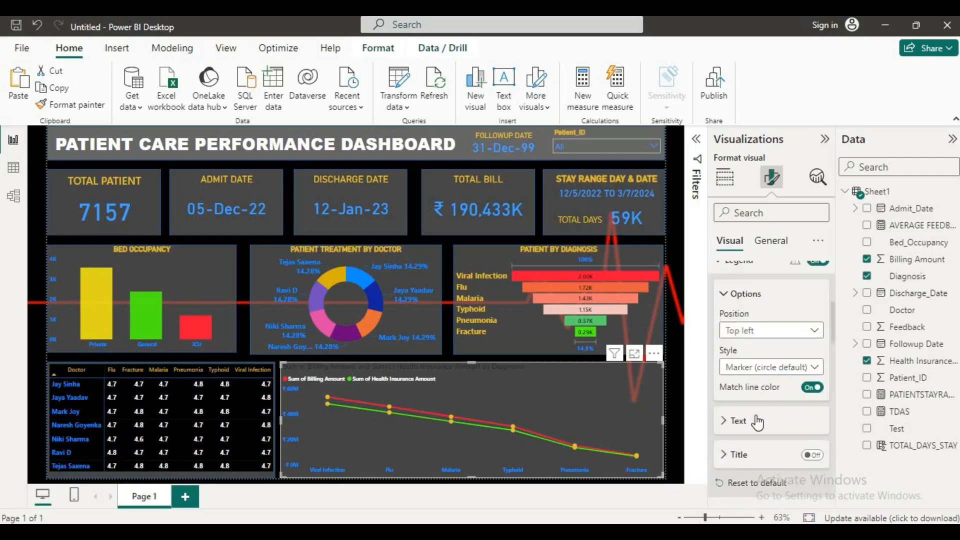
Step: Replace the line chart's title text with BILLING AMOUNT VS HEALTH INSURANCE
{"action": "left_click", "coordinate": [756, 240]}
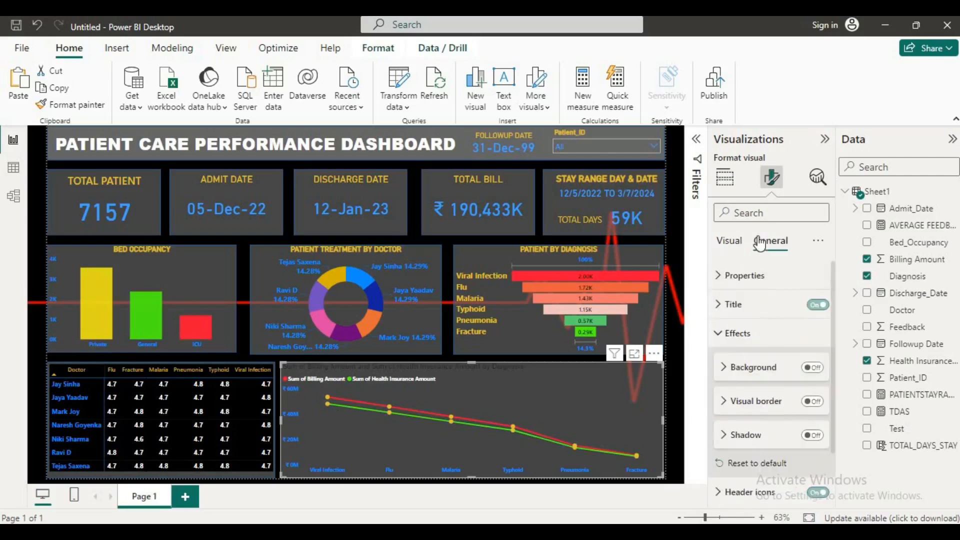
{"action": "left_click", "coordinate": [730, 306]}
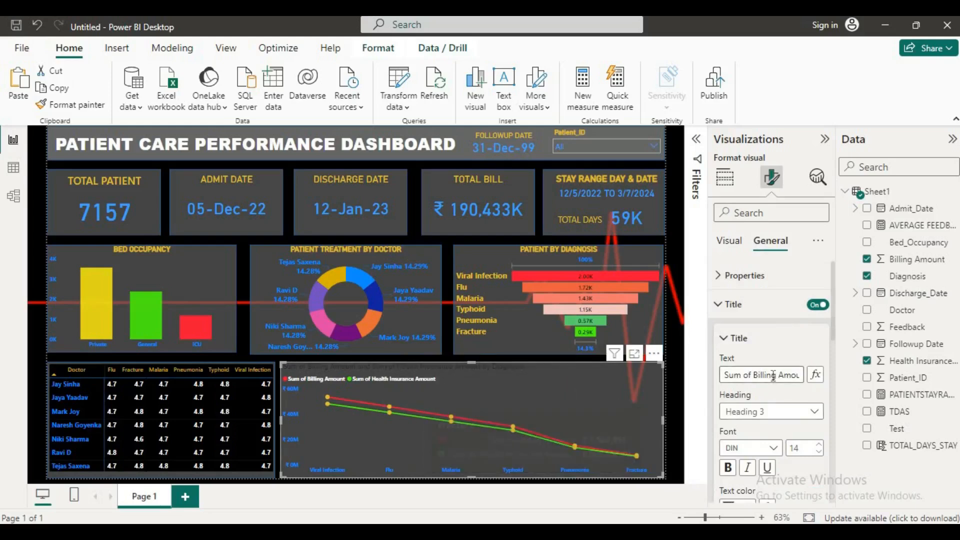
{"action": "left_click_drag", "start_coordinate": [774, 375], "coordinate": [723, 375]}
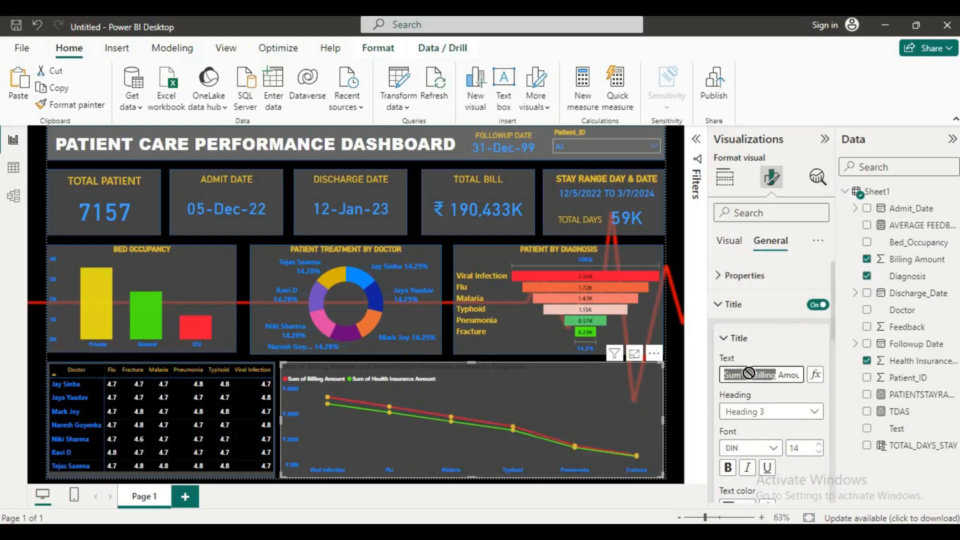
{"action": "key", "text": "ctrl+a"}
{"action": "key", "text": "BackSpace"}
{"action": "type", "text": "BILLIN"}
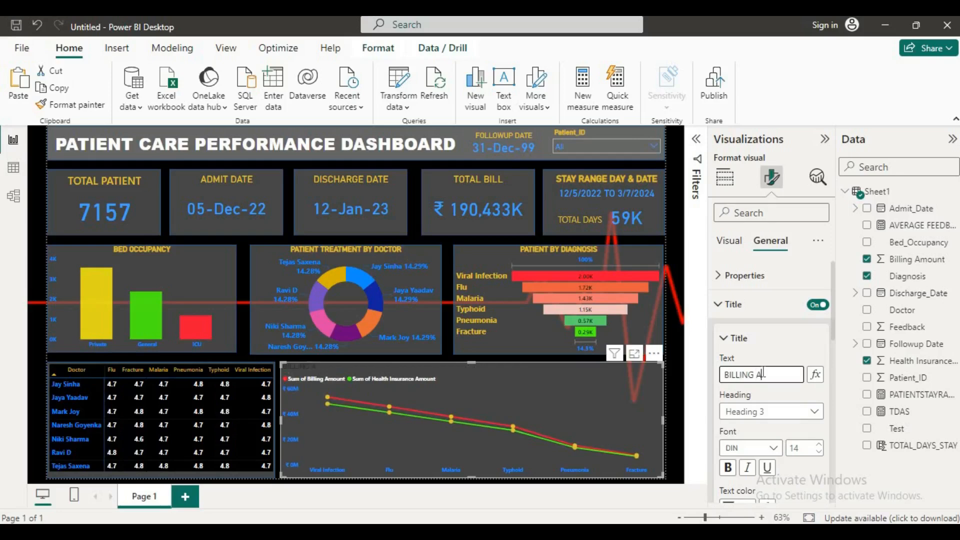
{"action": "type", "text": "G AMOUNT VS"}
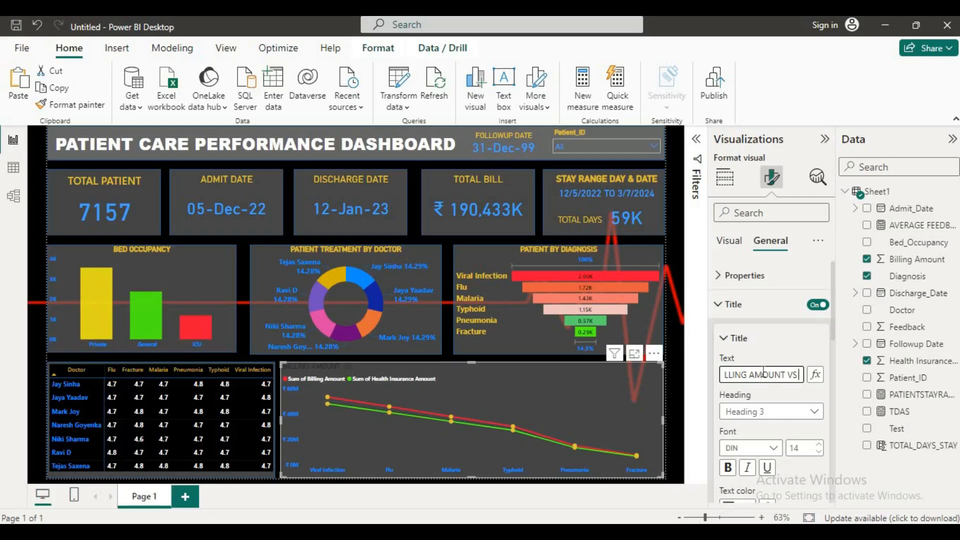
{"action": "type", "text": " HEALTH INSURANCE"}
Step: Make the line chart's title bold and gold, center it horizontally, and deselect the chart
{"action": "left_click", "coordinate": [736, 465]}
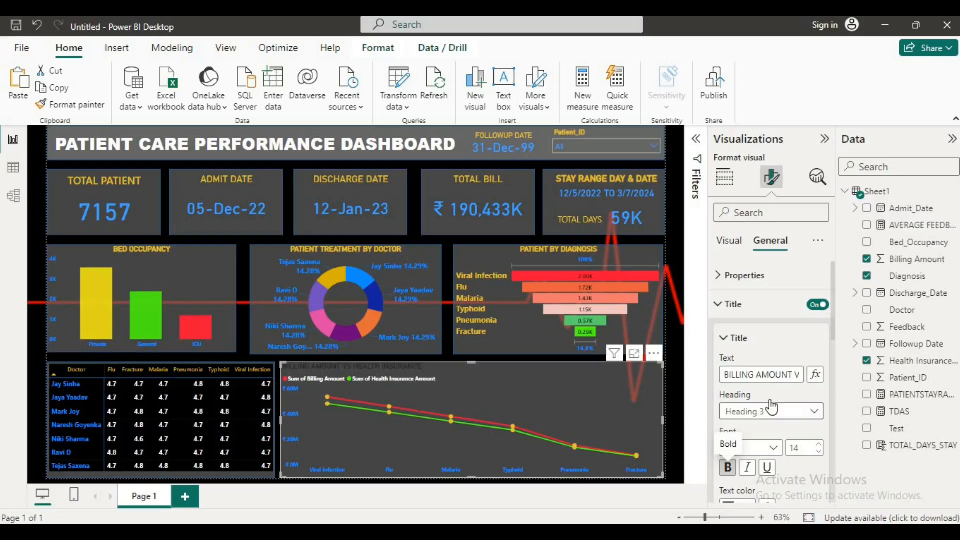
{"action": "scroll", "coordinate": [740, 460], "scroll_direction": "down", "scroll_amount": 2}
{"action": "left_click", "coordinate": [747, 438]}
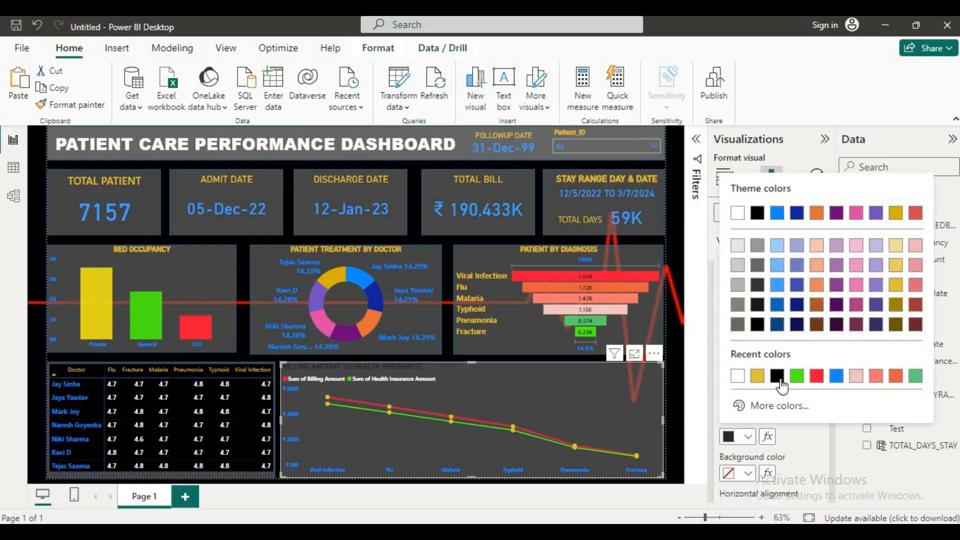
{"action": "left_click", "coordinate": [758, 378]}
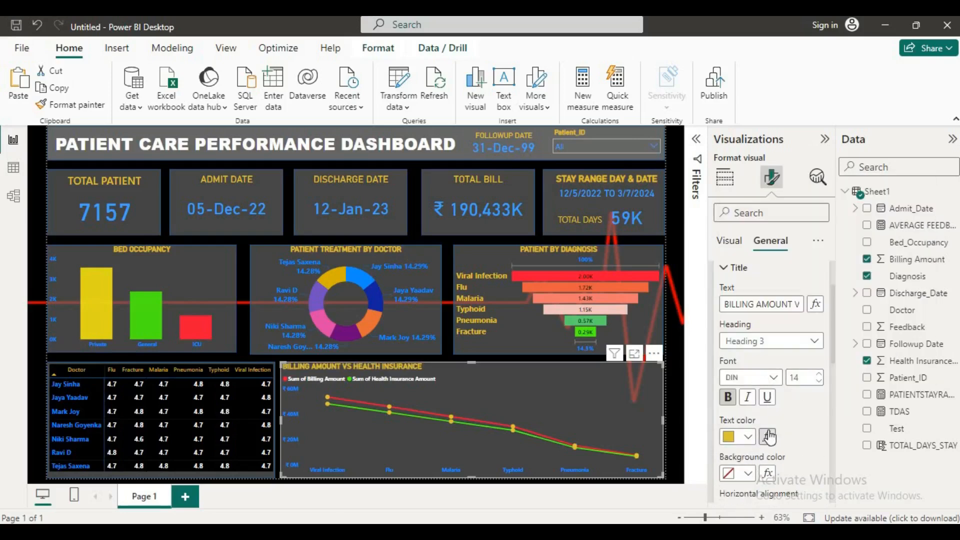
{"action": "scroll", "coordinate": [764, 414], "scroll_direction": "down", "scroll_amount": 2}
{"action": "left_click", "coordinate": [747, 442]}
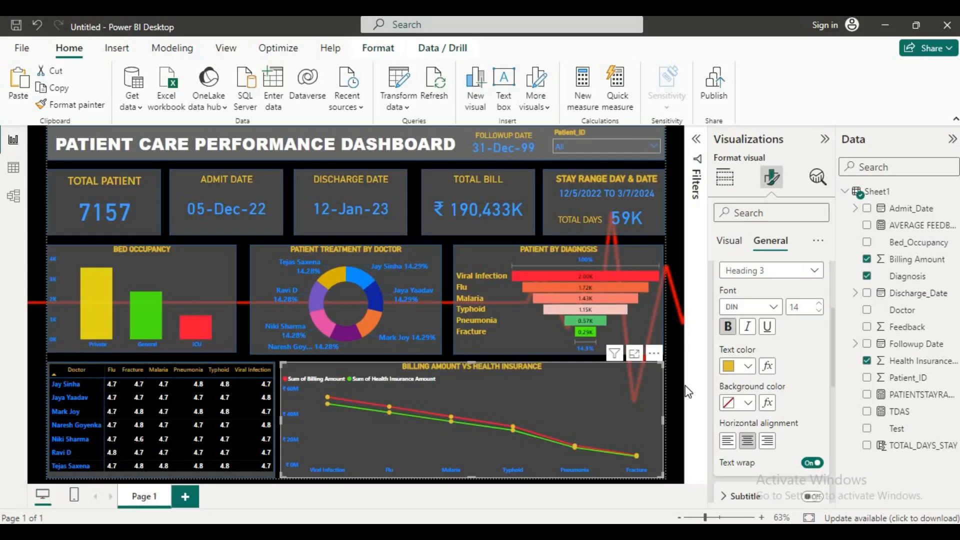
{"action": "left_click", "coordinate": [679, 301]}
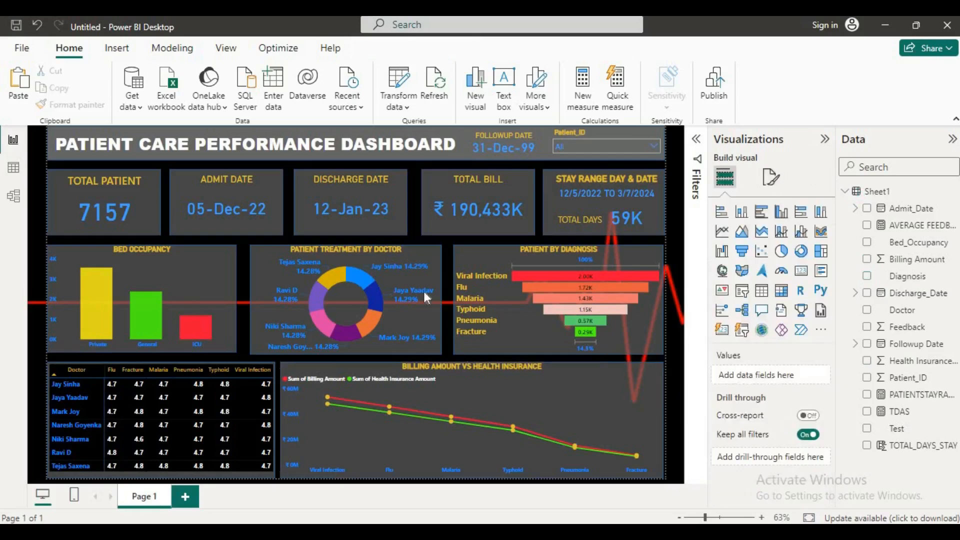
Step: Replace the Doctor field with Test as the donut chart's legend
{"action": "left_click", "coordinate": [338, 296]}
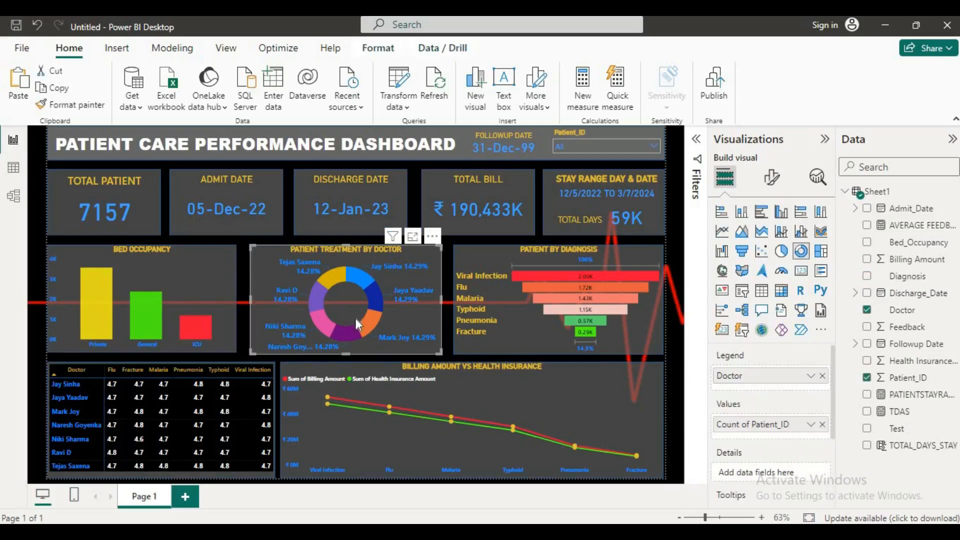
{"action": "left_click", "coordinate": [822, 375]}
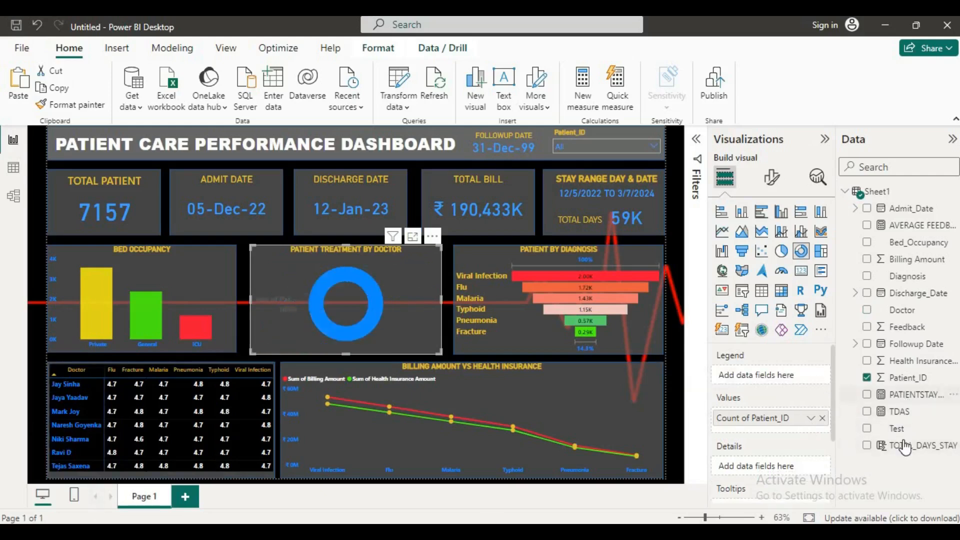
{"action": "left_click_drag", "start_coordinate": [897, 428], "coordinate": [773, 376]}
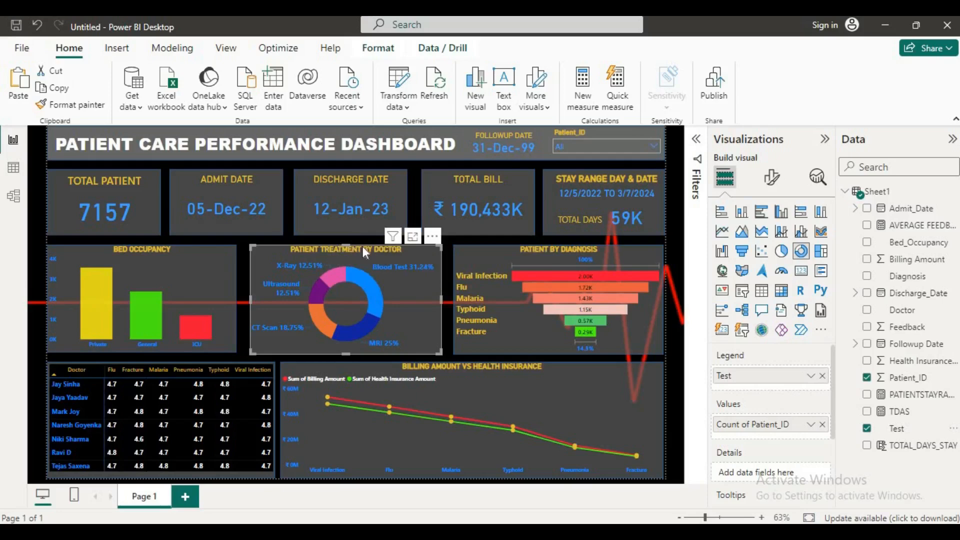
Step: Change the donut chart's title to PATIENT TEST OVERVIEW, collapse the title settings, and deselect the chart
{"action": "left_click", "coordinate": [771, 176]}
{"action": "left_click", "coordinate": [770, 241]}
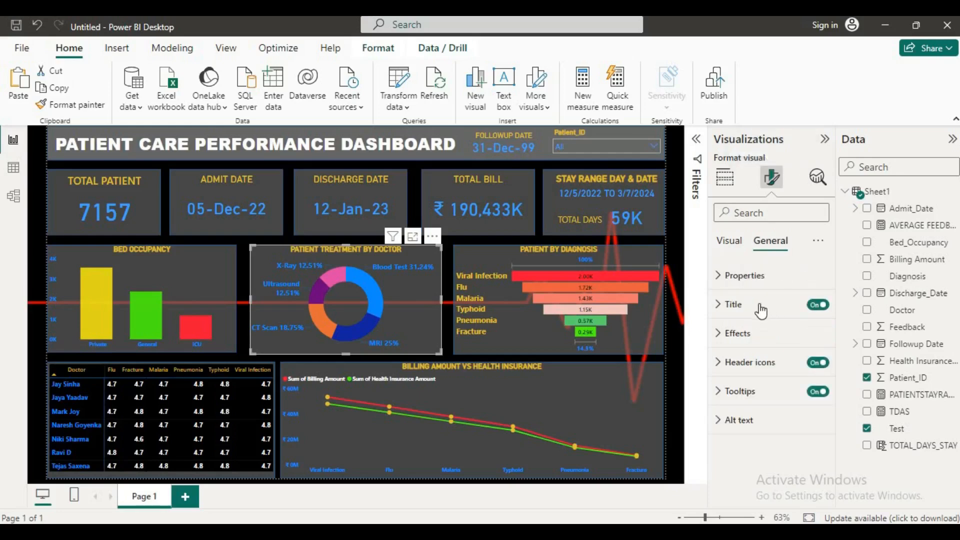
{"action": "left_click", "coordinate": [759, 305]}
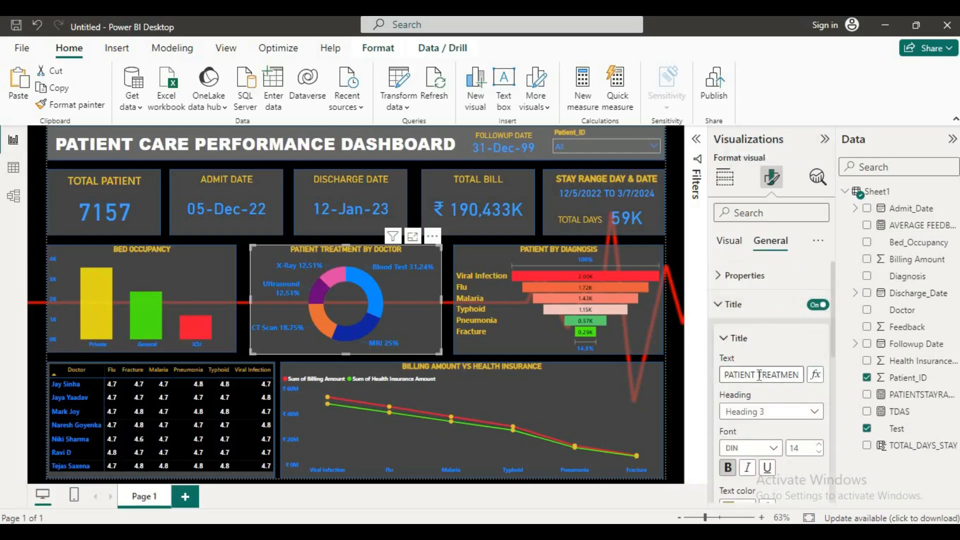
{"action": "left_click_drag", "start_coordinate": [759, 374], "coordinate": [801, 373]}
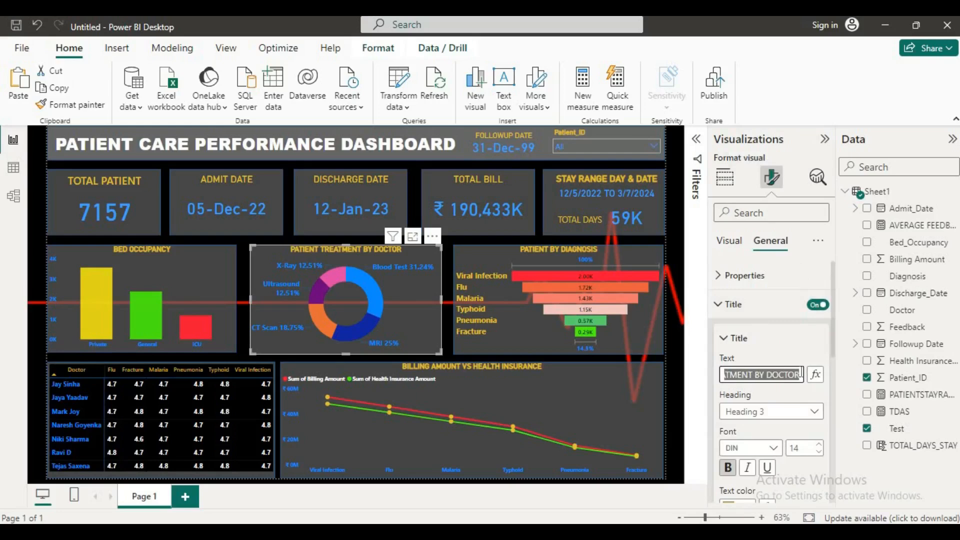
{"action": "key", "text": "BackSpace"}
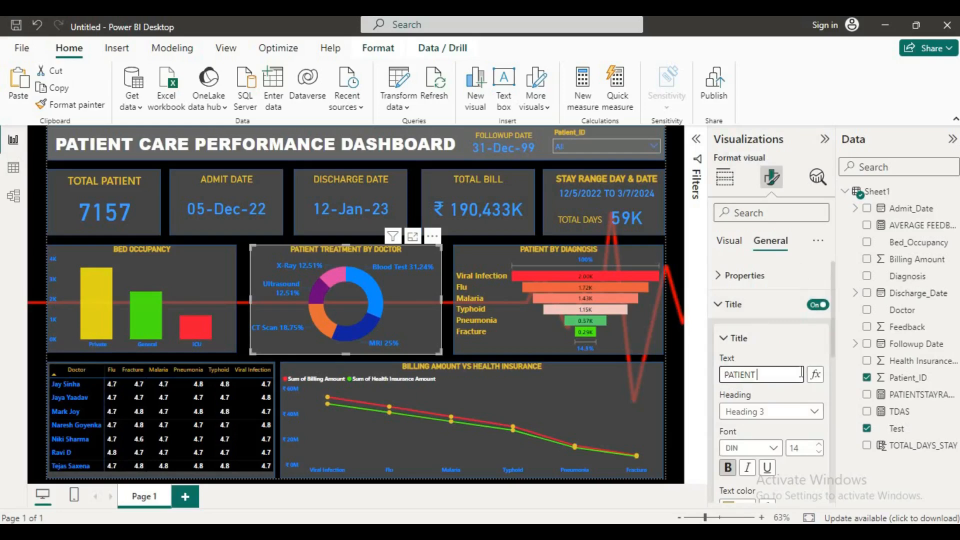
{"action": "type", "text": "TE"}
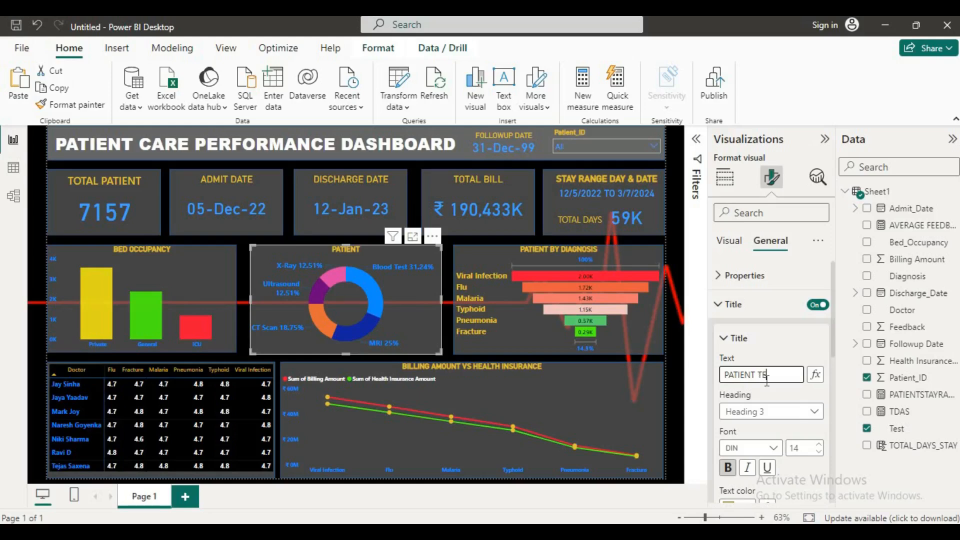
{"action": "type", "text": "ST OVERVIEW"}
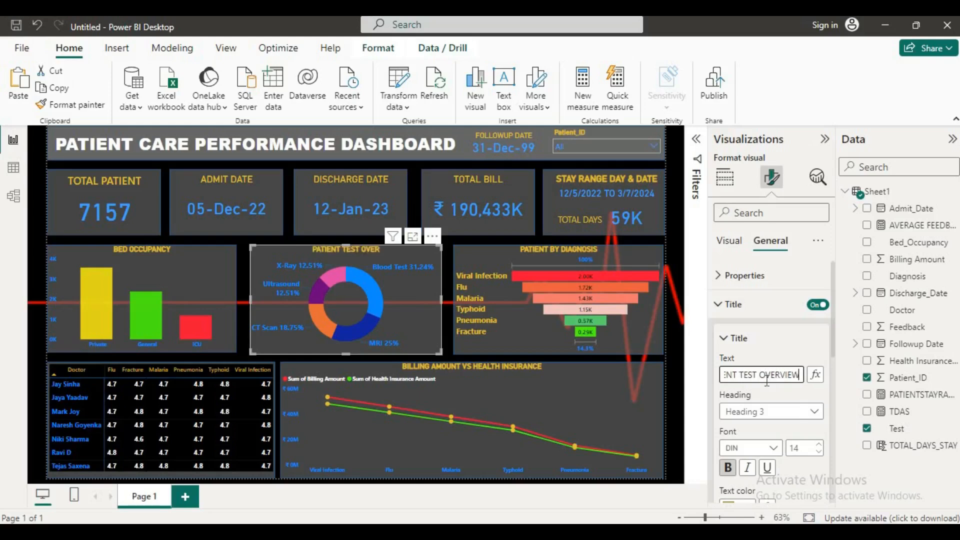
{"action": "left_click", "coordinate": [732, 337]}
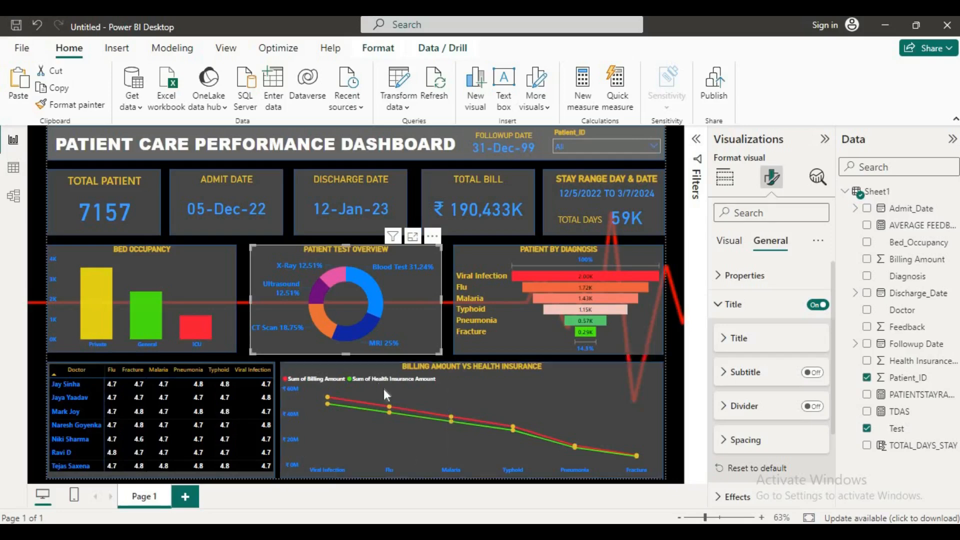
{"action": "left_click", "coordinate": [673, 235]}
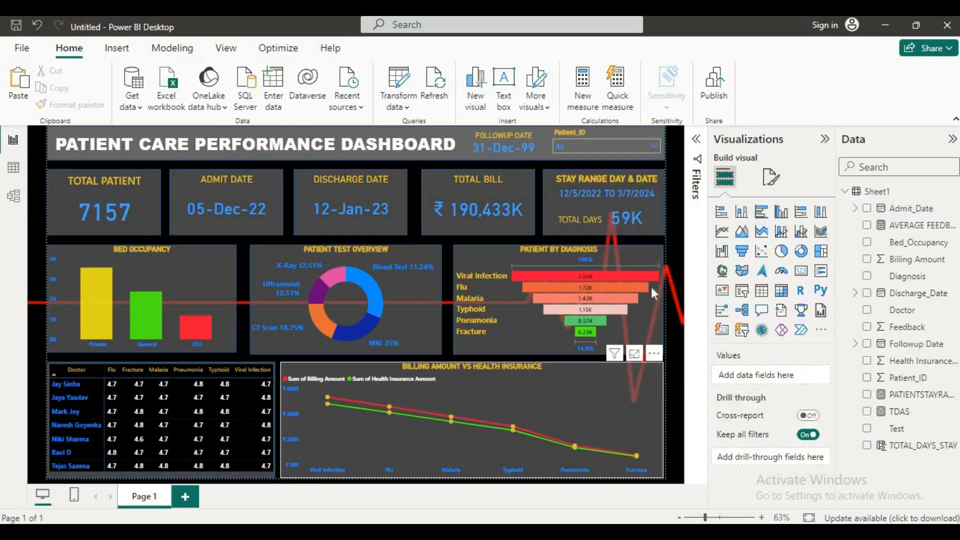
Step: Recolor the PATIENT CARE PERFORMANCE DASHBOARD heading text red and deselect the text box
{"action": "left_click", "coordinate": [445, 154]}
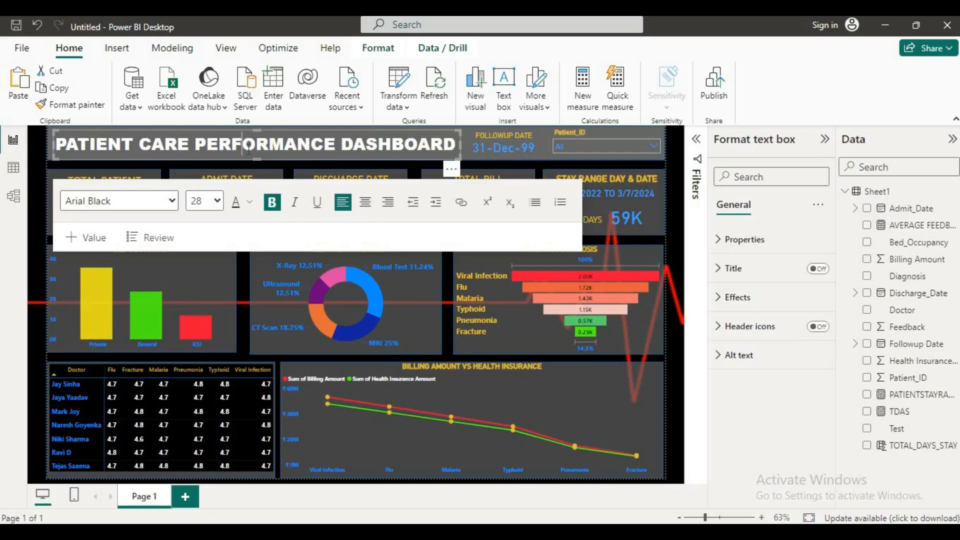
{"action": "key", "text": "ctrl+a"}
{"action": "left_click", "coordinate": [248, 201]}
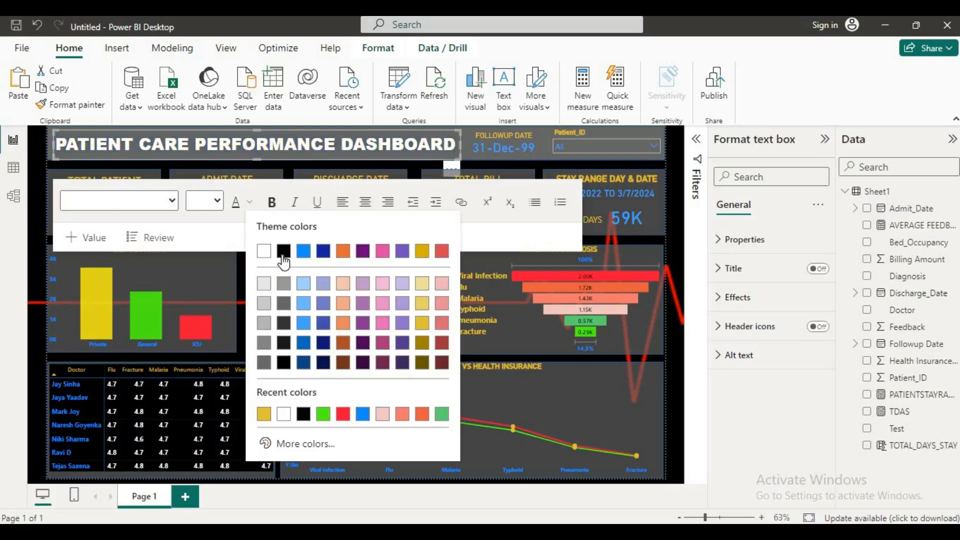
{"action": "left_click", "coordinate": [264, 414]}
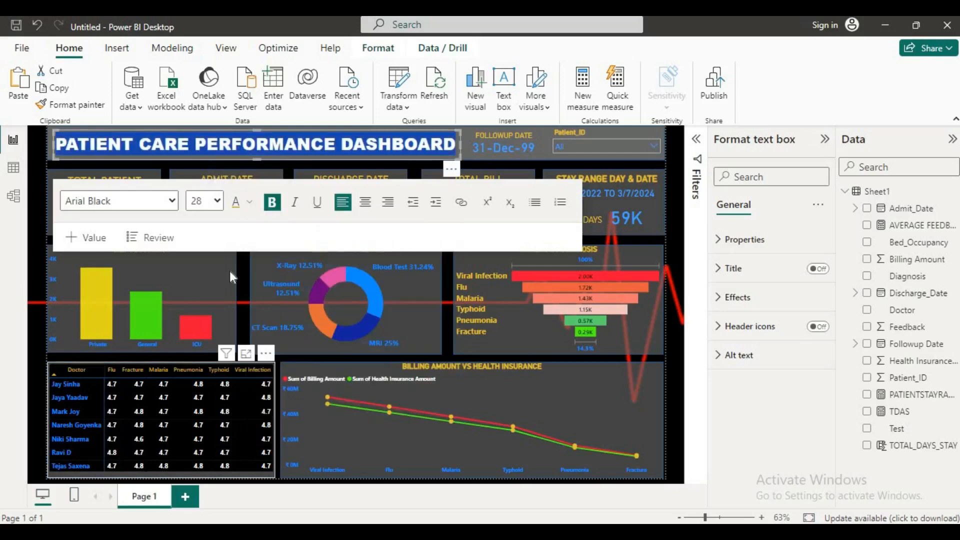
{"action": "left_click", "coordinate": [251, 203]}
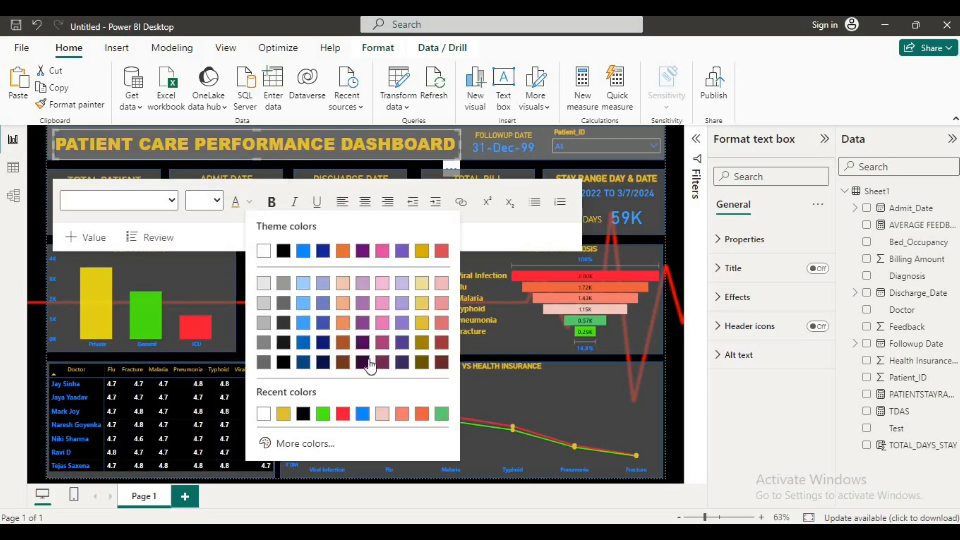
{"action": "left_click", "coordinate": [340, 418]}
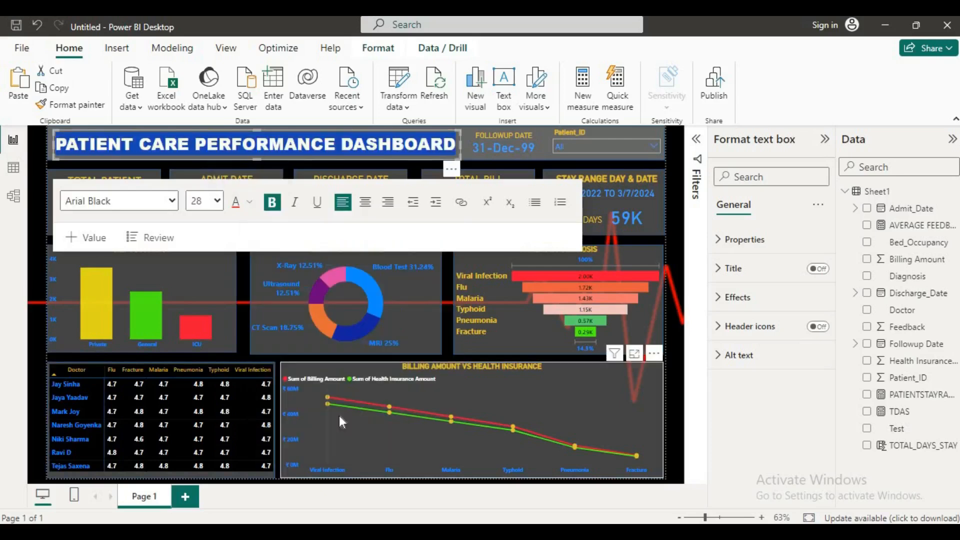
{"action": "left_click", "coordinate": [681, 175]}
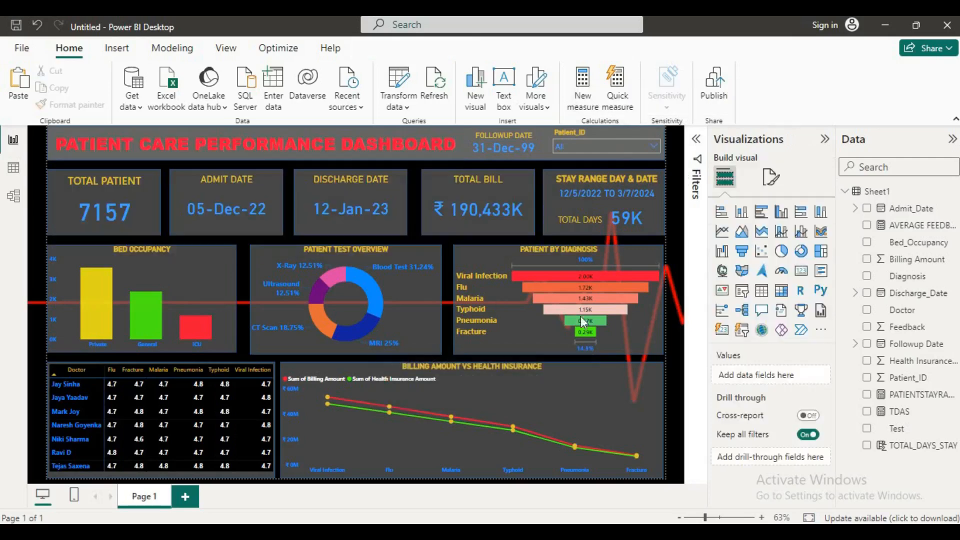
Step: Filter the dashboard to the first listed patient ID, and collapse the Visualizations and Data panes to inspect the filtered visuals
{"action": "left_click", "coordinate": [584, 335]}
{"action": "left_click", "coordinate": [656, 143]}
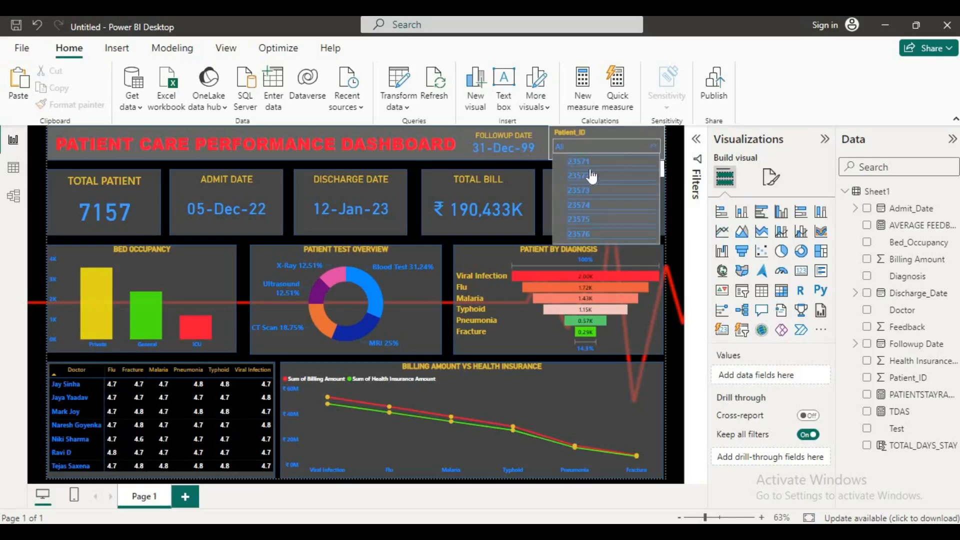
{"action": "left_click", "coordinate": [560, 162]}
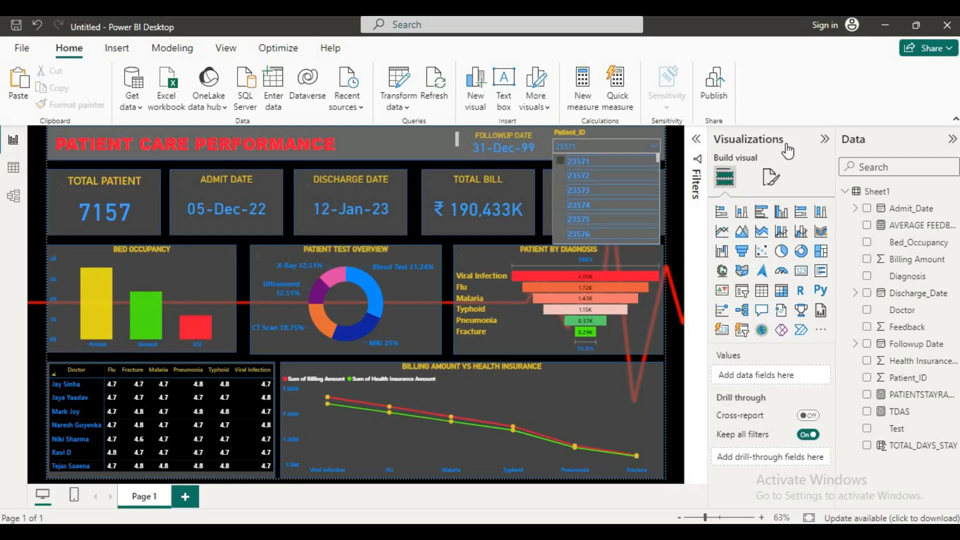
{"action": "left_click", "coordinate": [825, 139]}
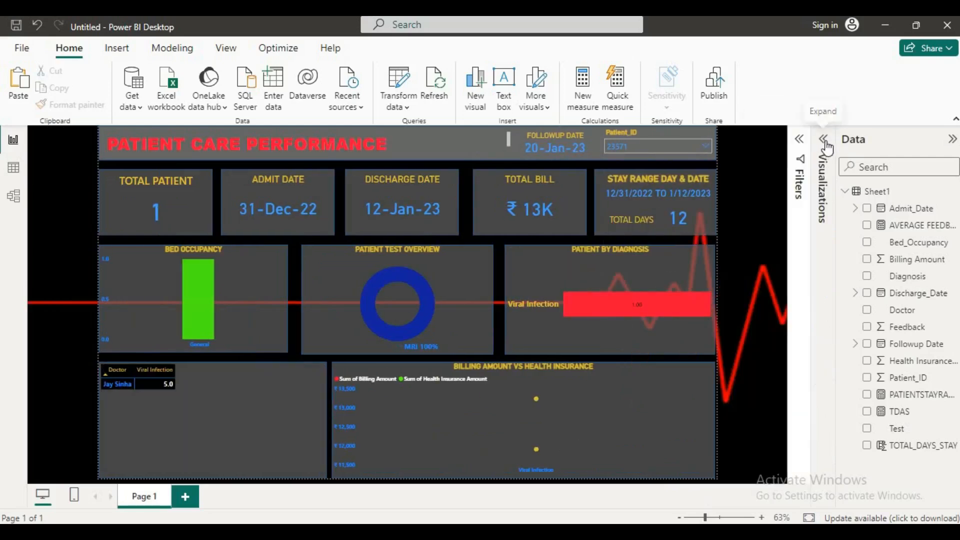
{"action": "left_click", "coordinate": [951, 141]}
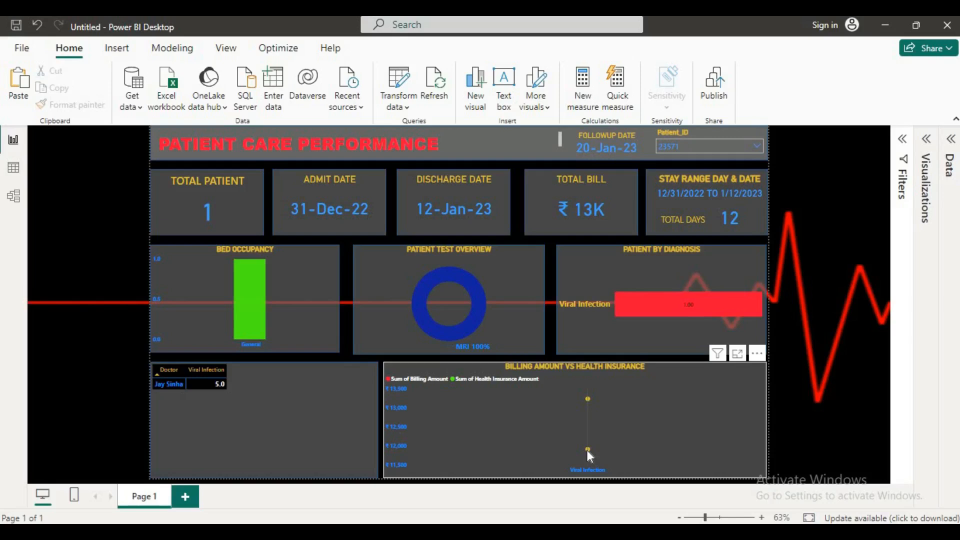
{"action": "mouse_move", "coordinate": [587, 450]}
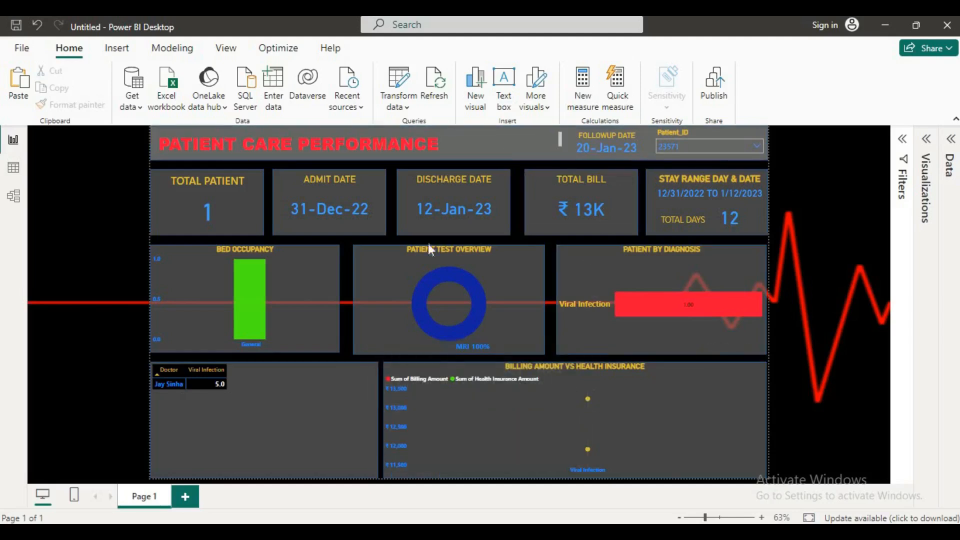
Step: Clear the patient ID selection in the slicer to show all patients again, and close its list
{"action": "left_click", "coordinate": [756, 147]}
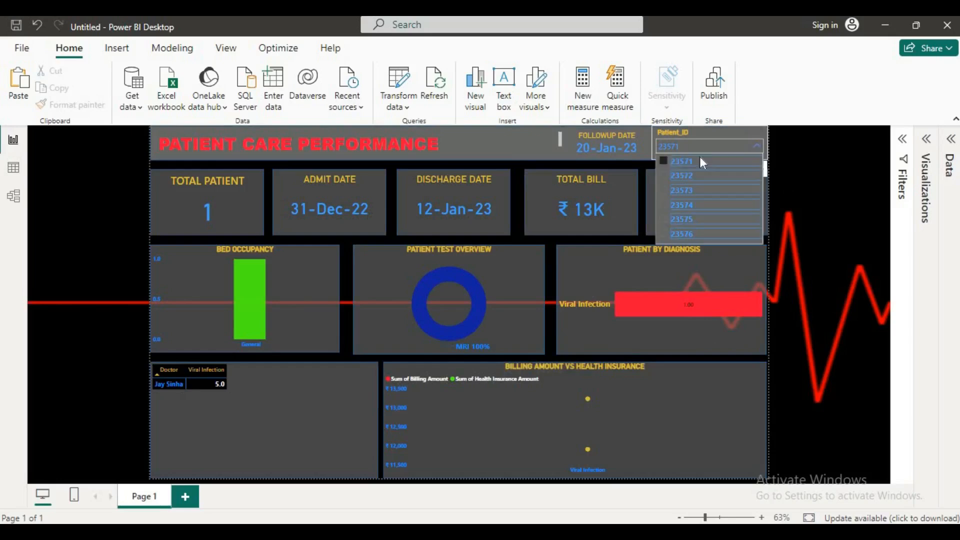
{"action": "left_click", "coordinate": [663, 162]}
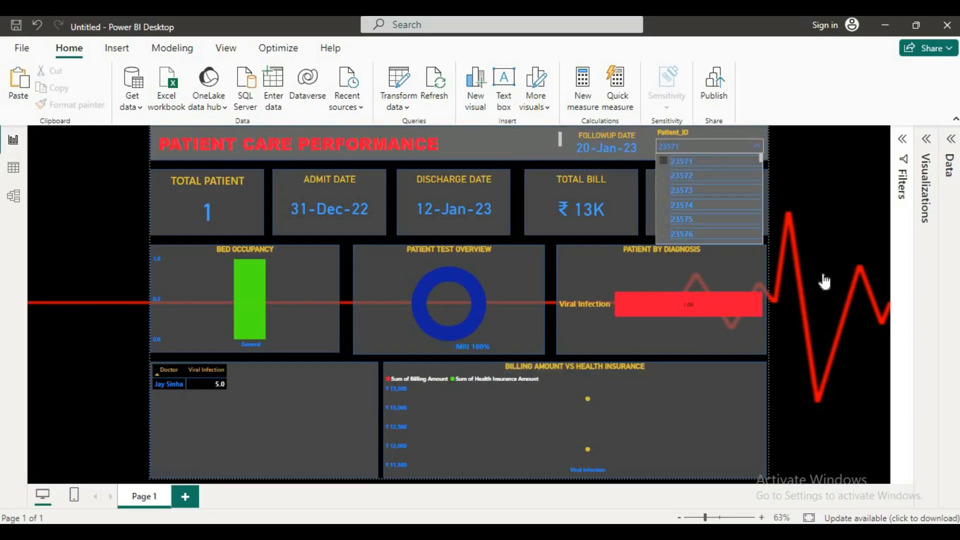
{"action": "left_click", "coordinate": [819, 229]}
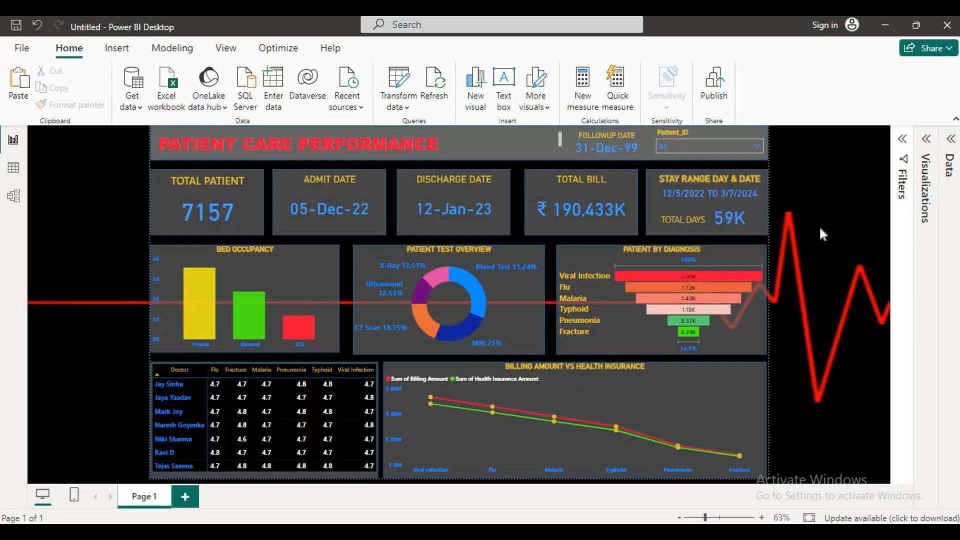